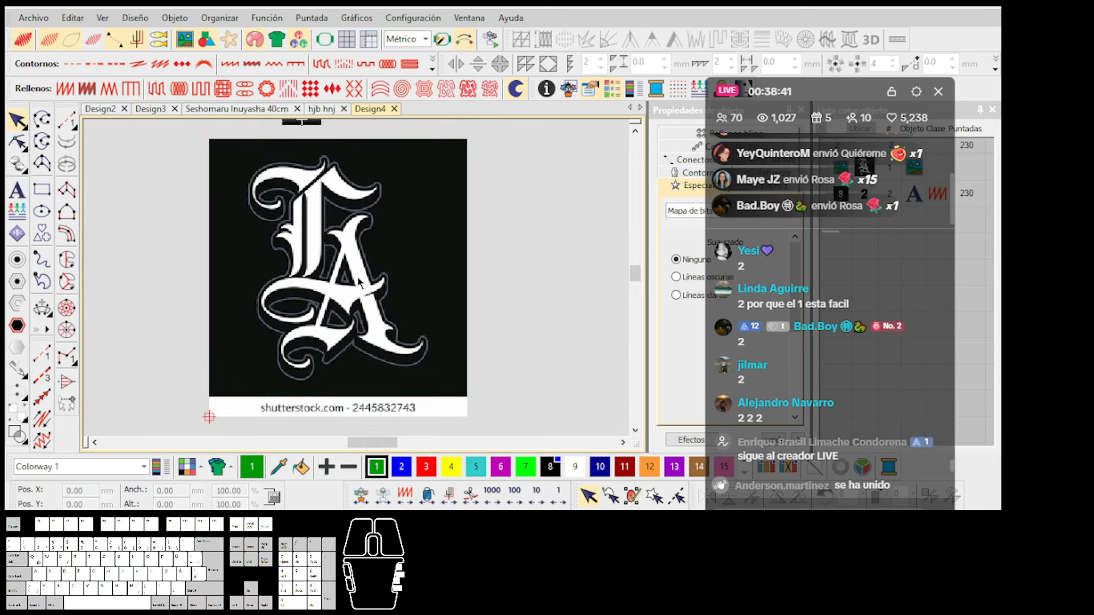
Copy the LA lettering image from the design and switch to Paint to paste it onto the canvas.
left_click(355, 255)
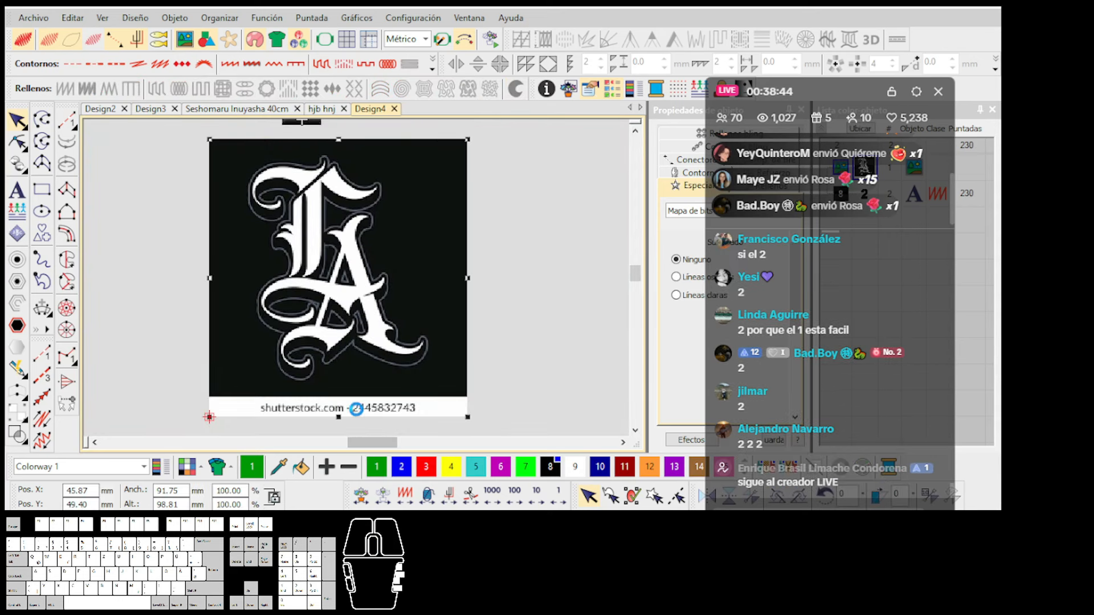
key("alt+Tab")
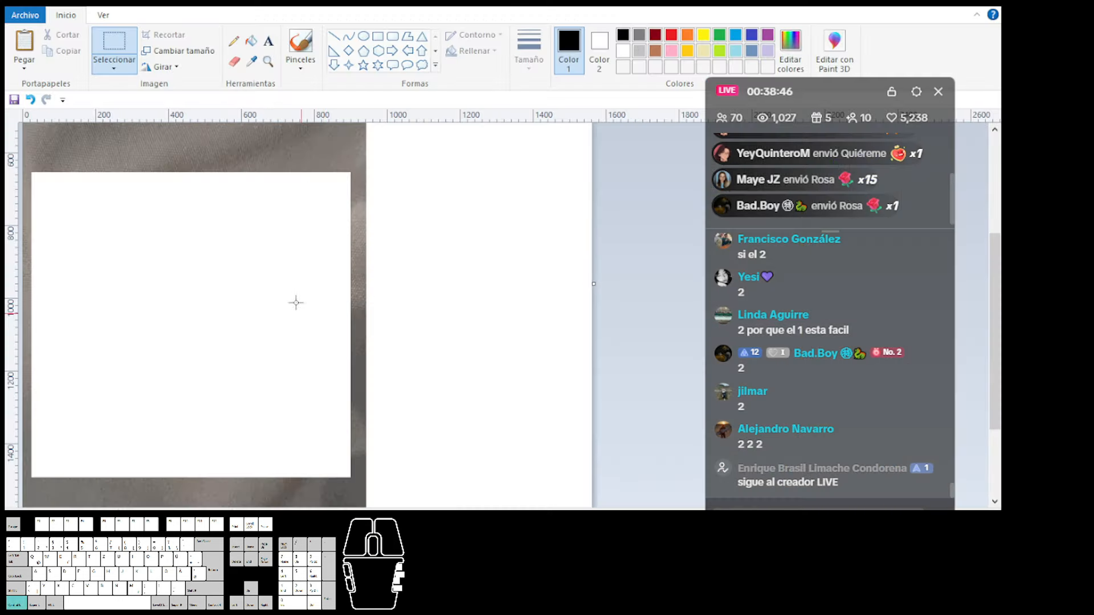
key("ctrl+v")
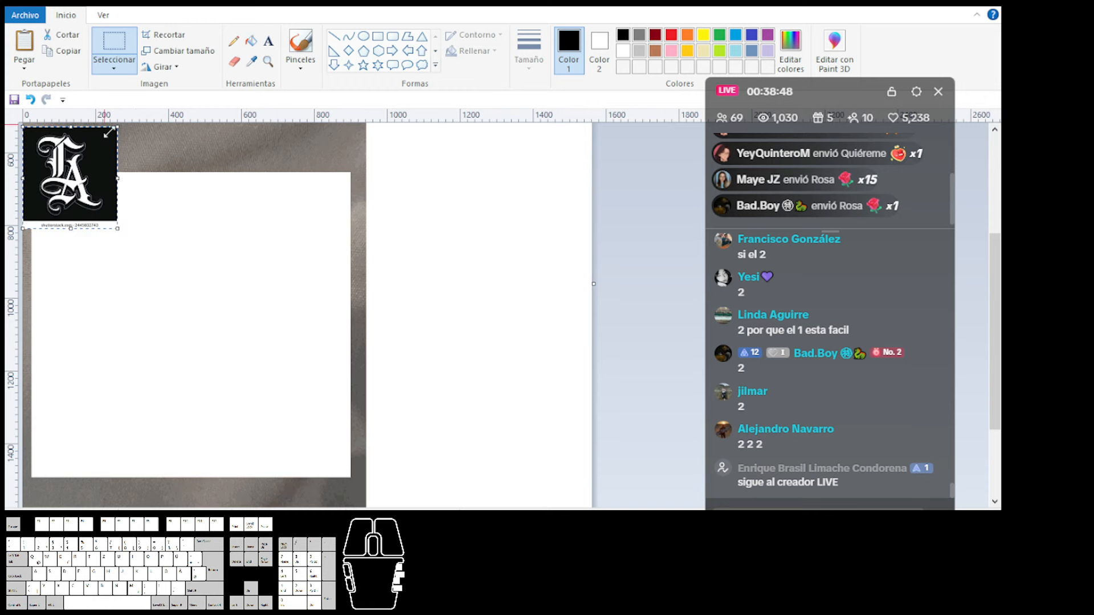
Select a tight rectangle around the LA lettering, leaving out the shutterstock caption, and cut it to the clipboard.
scroll(125, 215, "up", 2)
left_click(110, 46)
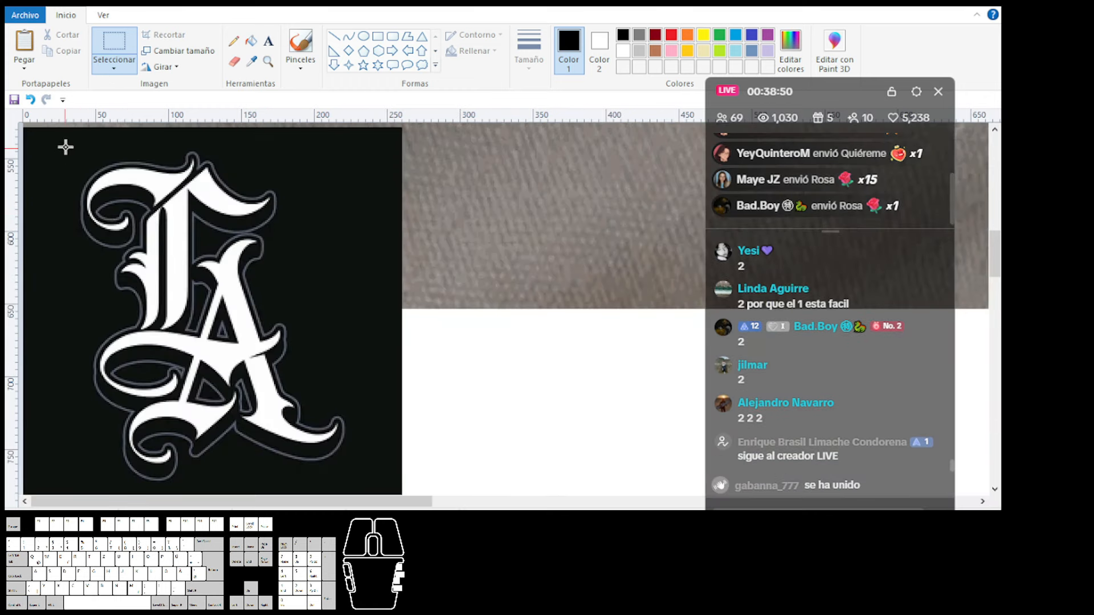
left_click_drag(68, 145, 353, 488)
key("ctrl+x")
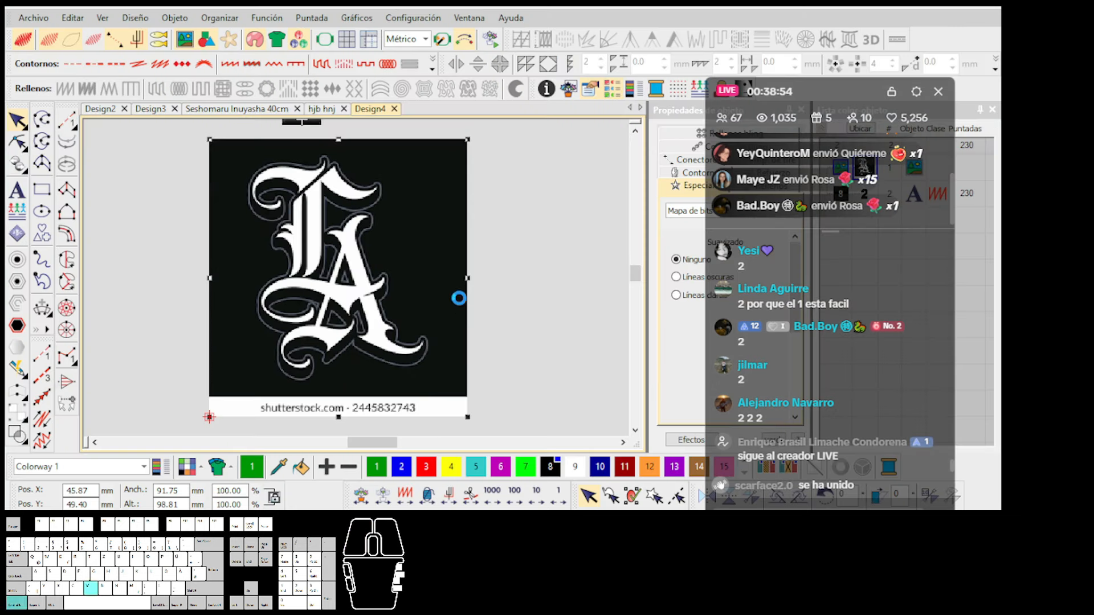
Paste the cropped LA image into Design4 in the embroidery program and delete the original image and the number 2 lettering.
key("ctrl+v")
scroll(382, 261, "down", 1)
left_click(357, 279)
key("Delete")
scroll(361, 279, "down", 3)
left_click(363, 302)
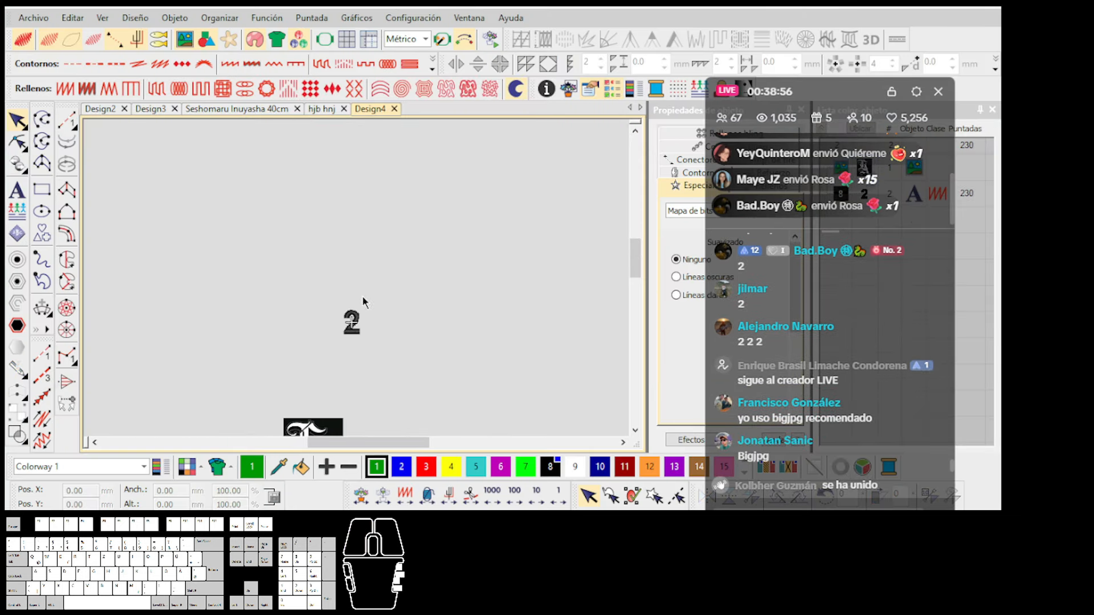
left_click(402, 366)
key("0")
scroll(357, 278, "up", 2)
scroll(357, 278, "up", 1)
Scale the cropped LA image proportionally to a height of 65 mm.
left_click(356, 279)
scroll(357, 279, "down", 2)
scroll(357, 278, "up", 2)
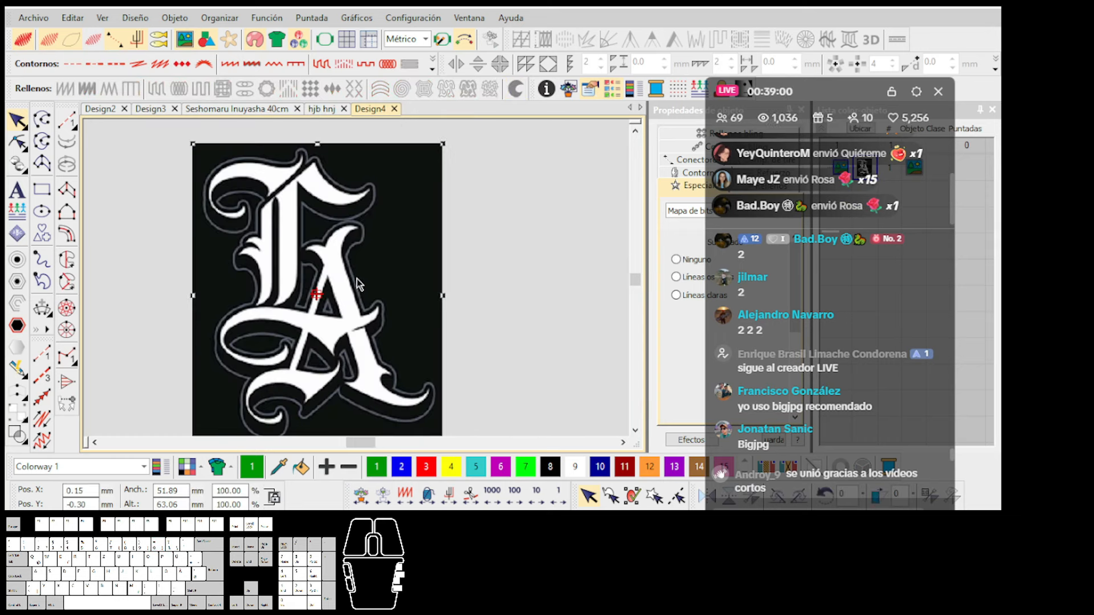
scroll(357, 278, "up", 1)
scroll(357, 278, "down", 2)
scroll(357, 279, "up", 2)
scroll(356, 279, "down", 3)
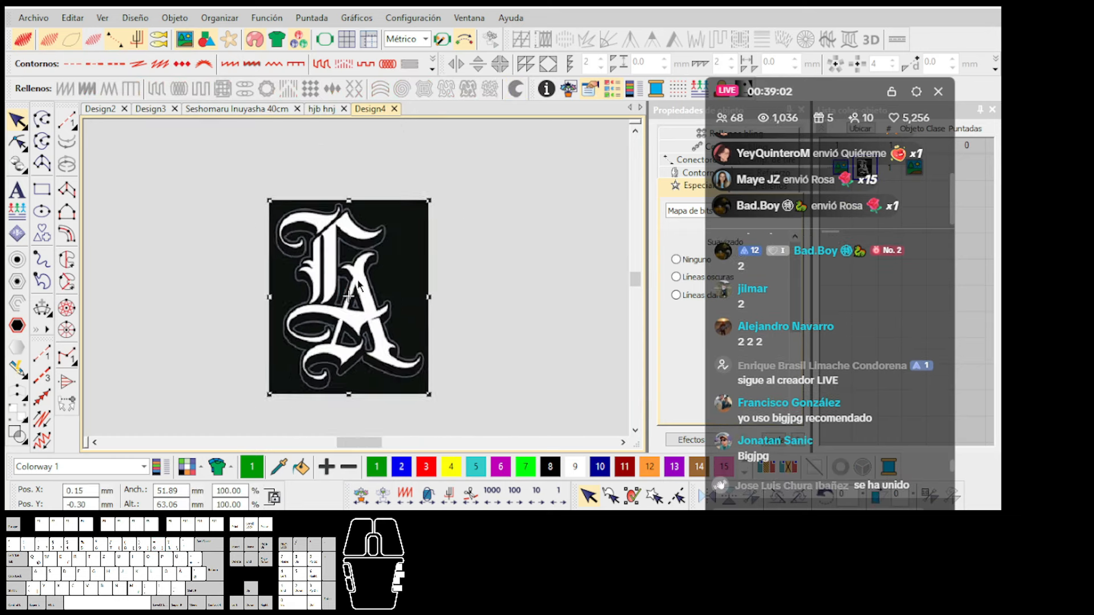
scroll(358, 284, "up", 1)
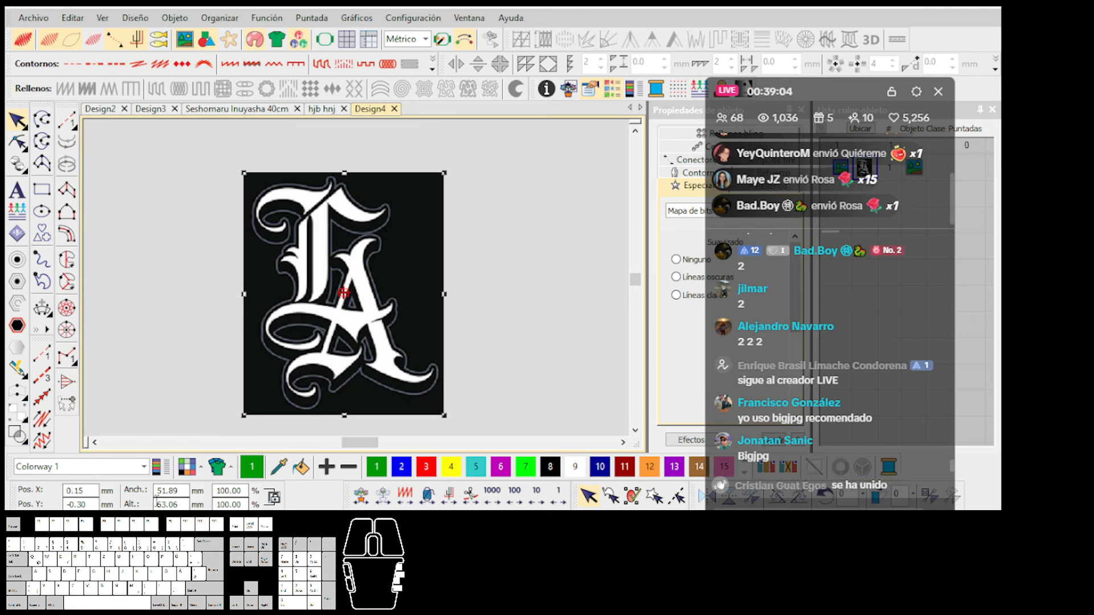
type("65")
key("Return")
Place the LA image at position X 0, Y 0 and deselect it.
left_click(92, 491)
type("0")
left_click(91, 503)
key("Return")
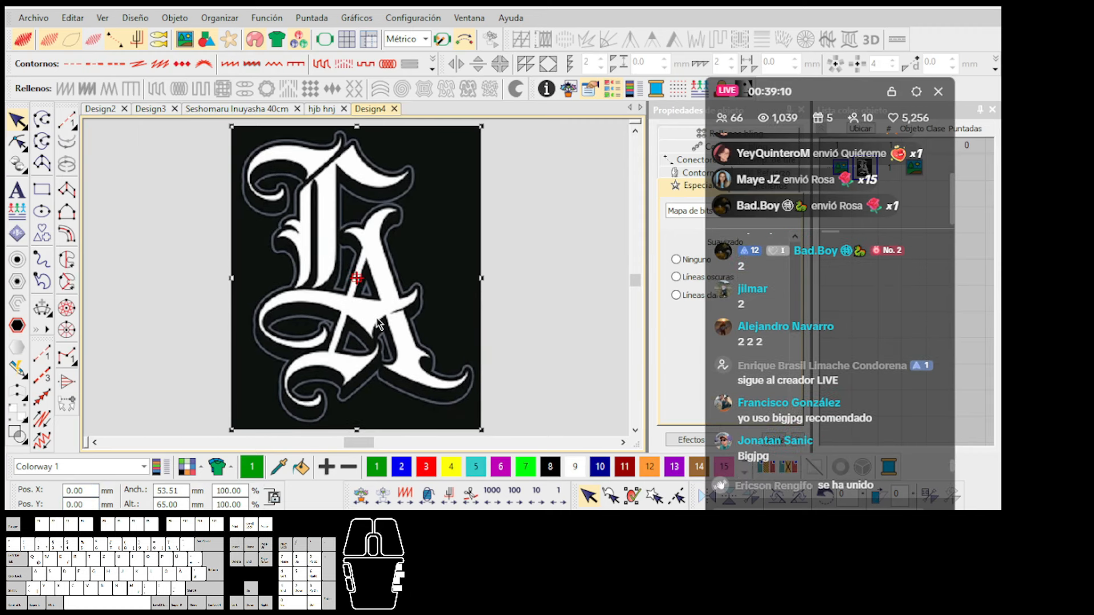
left_click(518, 278)
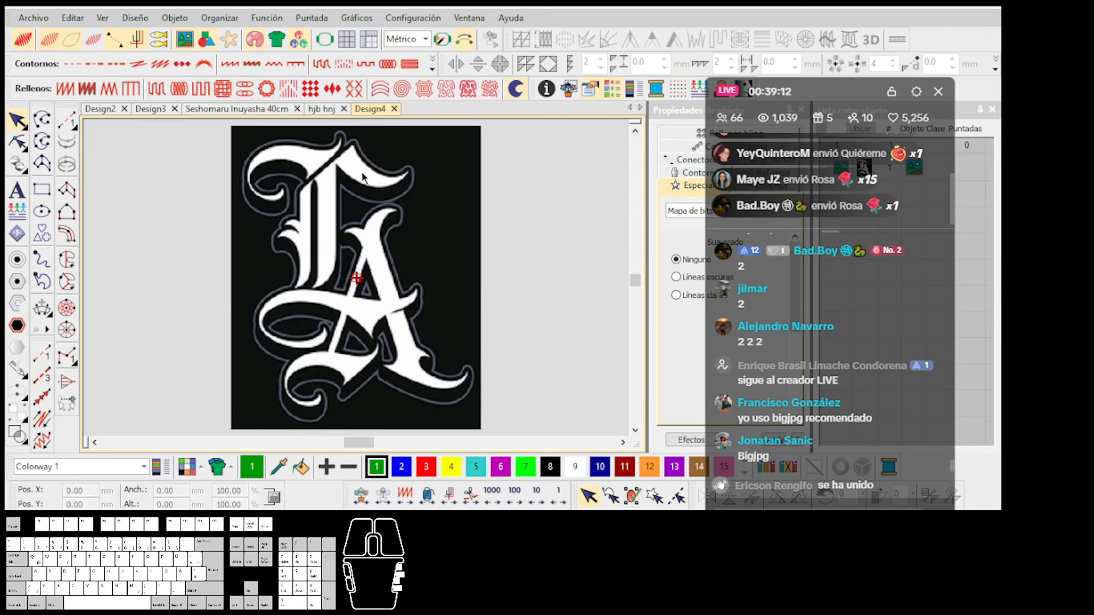
Examine the strokes and overlaps of the LA lettering up close and as a whole.
scroll(362, 171, "up", 3)
scroll(357, 279, "down", 1)
scroll(357, 279, "down", 3)
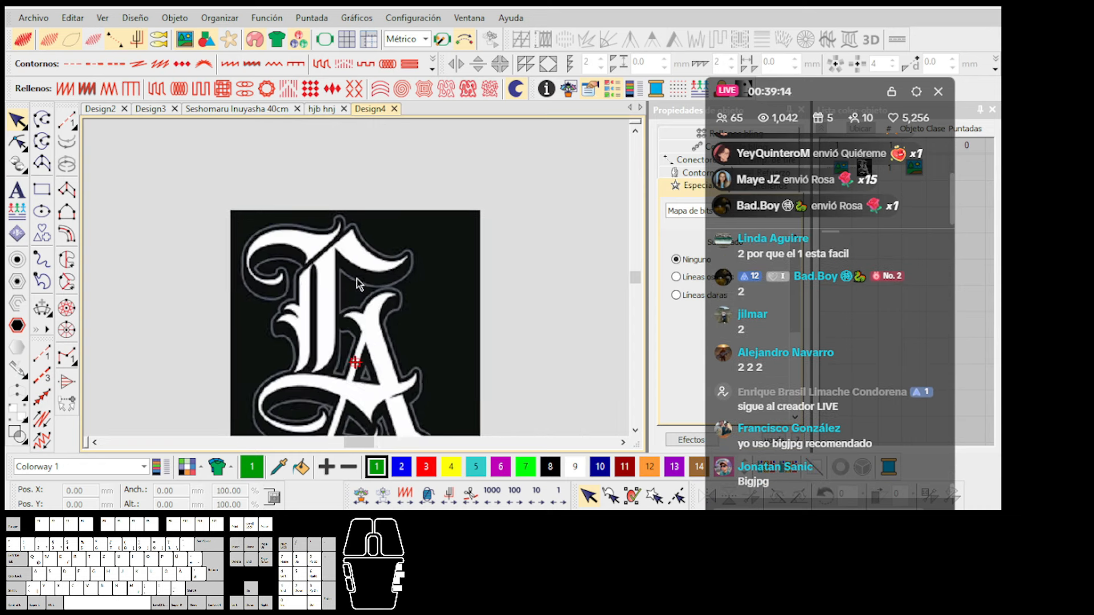
scroll(357, 283, "down", 1)
scroll(357, 281, "up", 1)
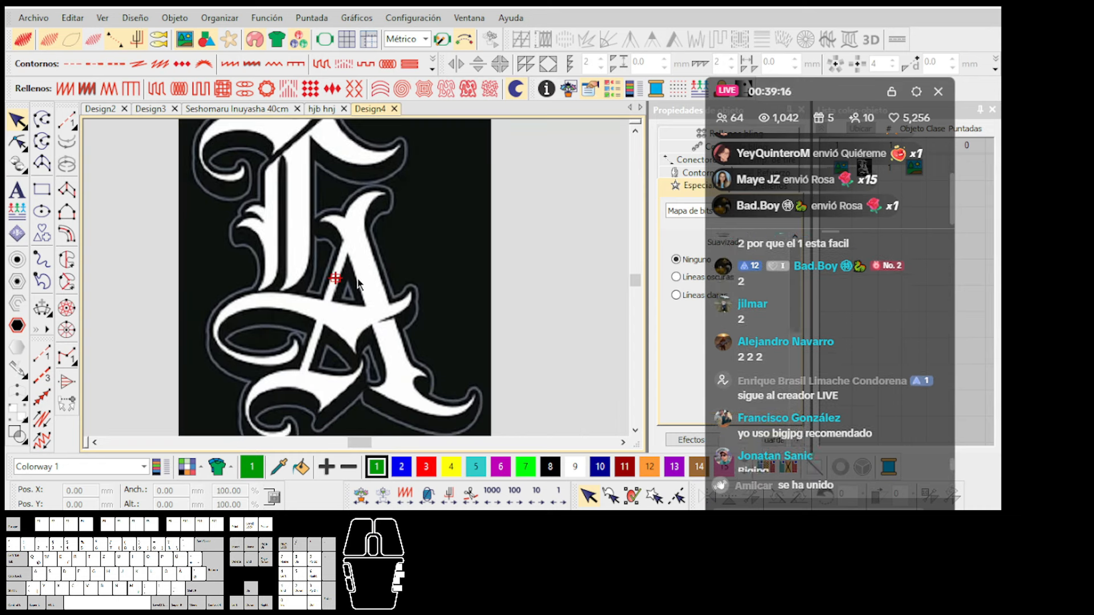
scroll(357, 278, "down", 2)
scroll(357, 280, "up", 1)
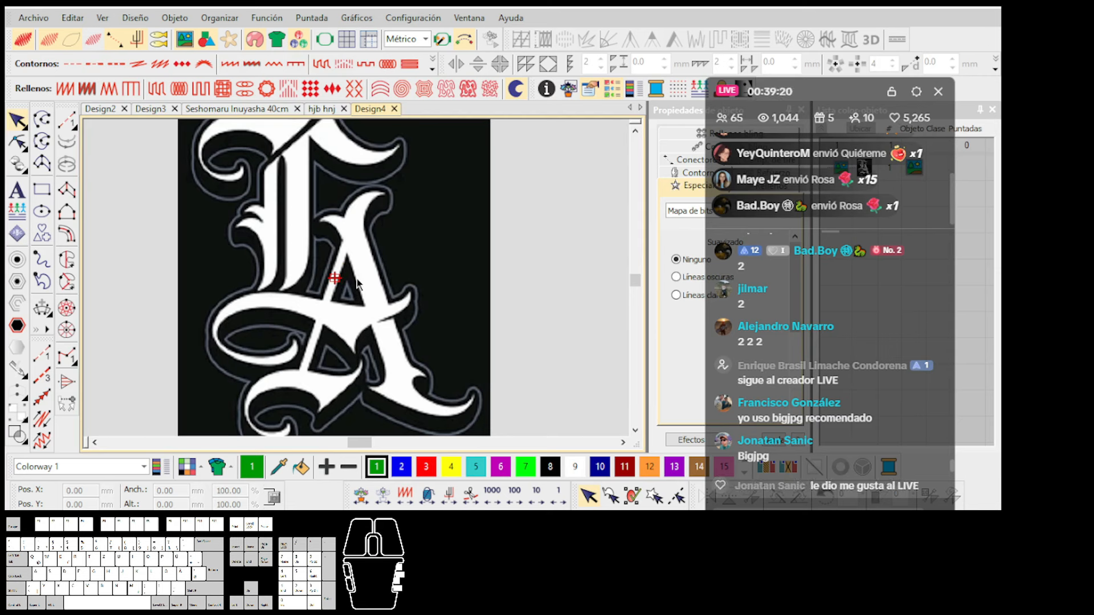
scroll(357, 278, "down", 1)
scroll(357, 278, "up", 1)
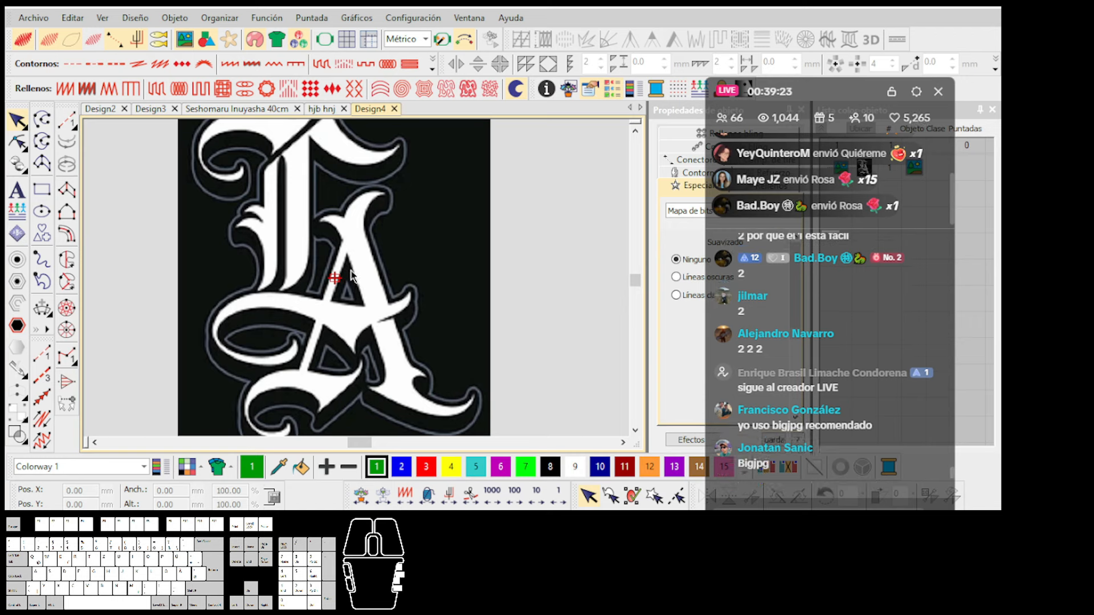
scroll(357, 279, "down", 1)
scroll(357, 278, "up", 1)
scroll(357, 279, "up", 2)
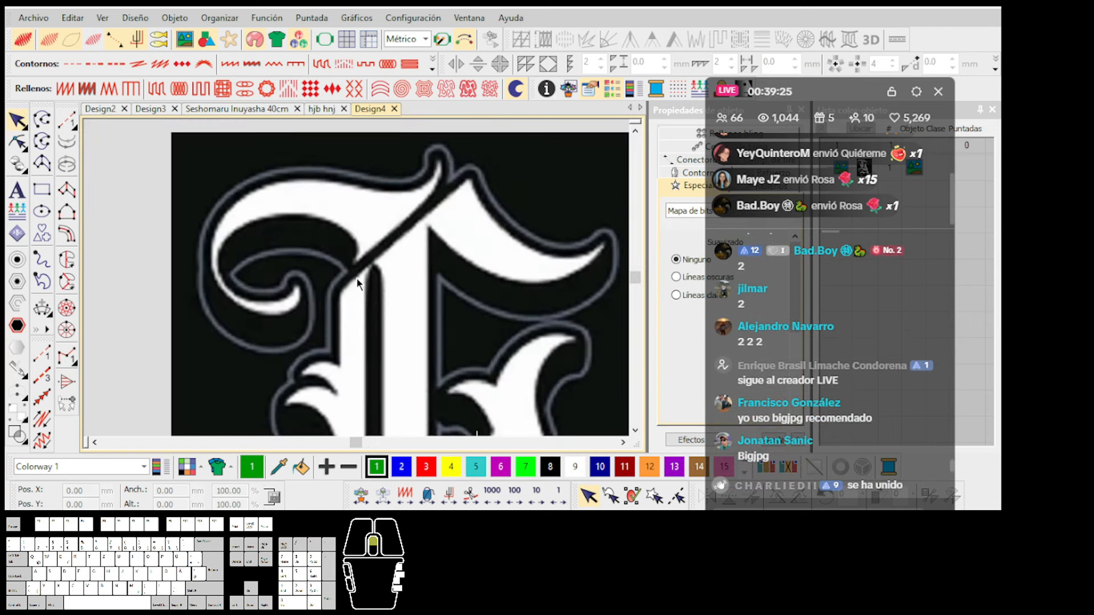
scroll(357, 279, "down", 2)
scroll(357, 279, "up", 1)
scroll(357, 279, "up", 1)
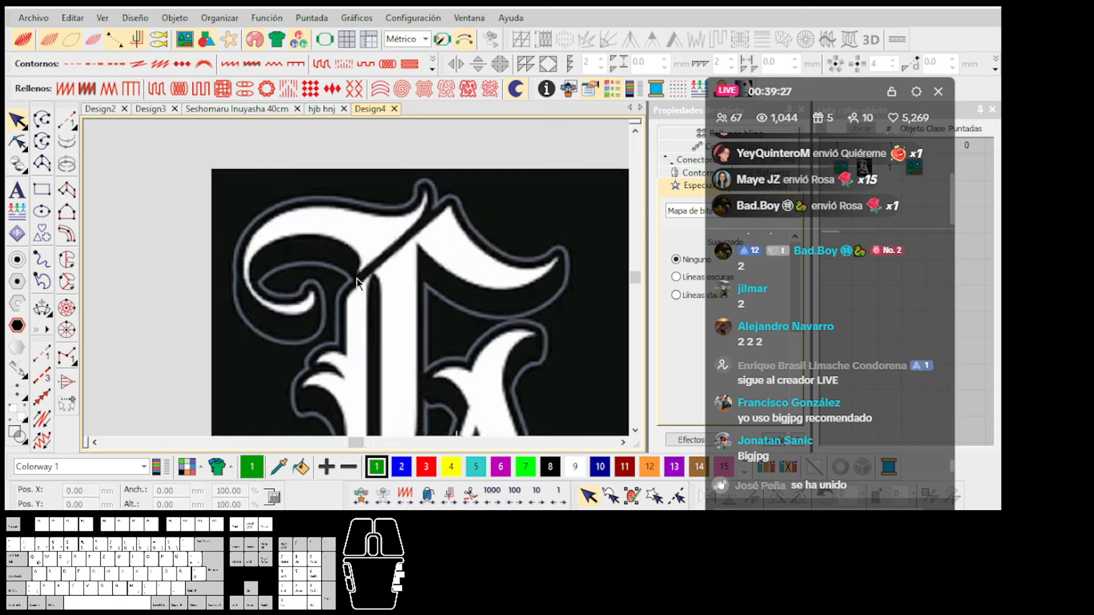
scroll(356, 279, "down", 2)
scroll(357, 279, "down", 1)
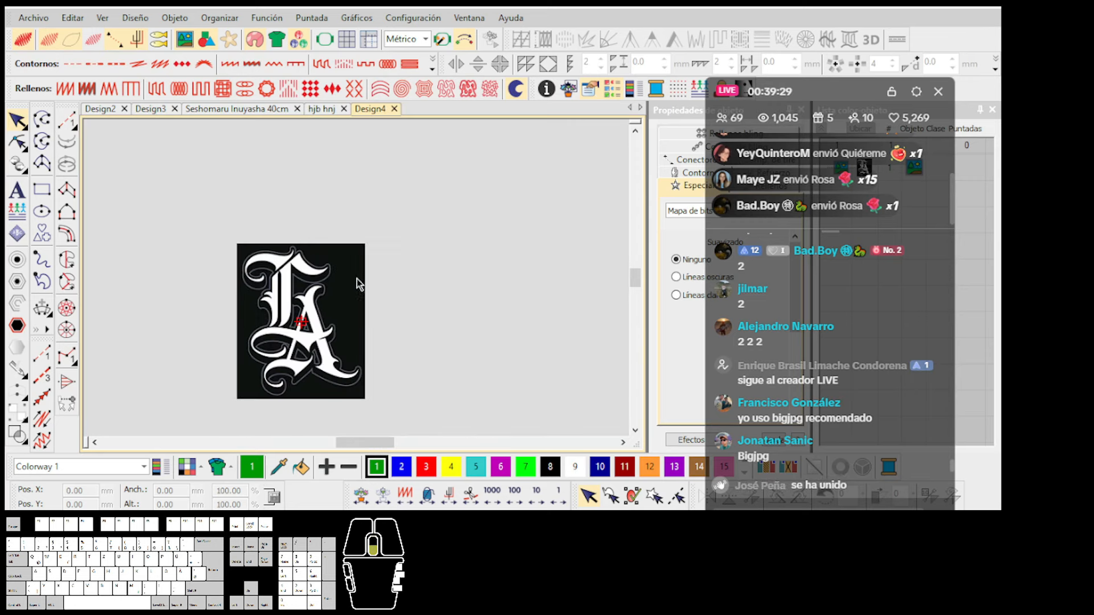
scroll(357, 278, "up", 2)
scroll(356, 279, "down", 2)
scroll(357, 279, "up", 3)
Add the lettering Y in the empty area beside the LA image and enlarge it to about 23 mm by 26 mm.
left_click(357, 278)
key("0")
scroll(582, 241, "down", 2)
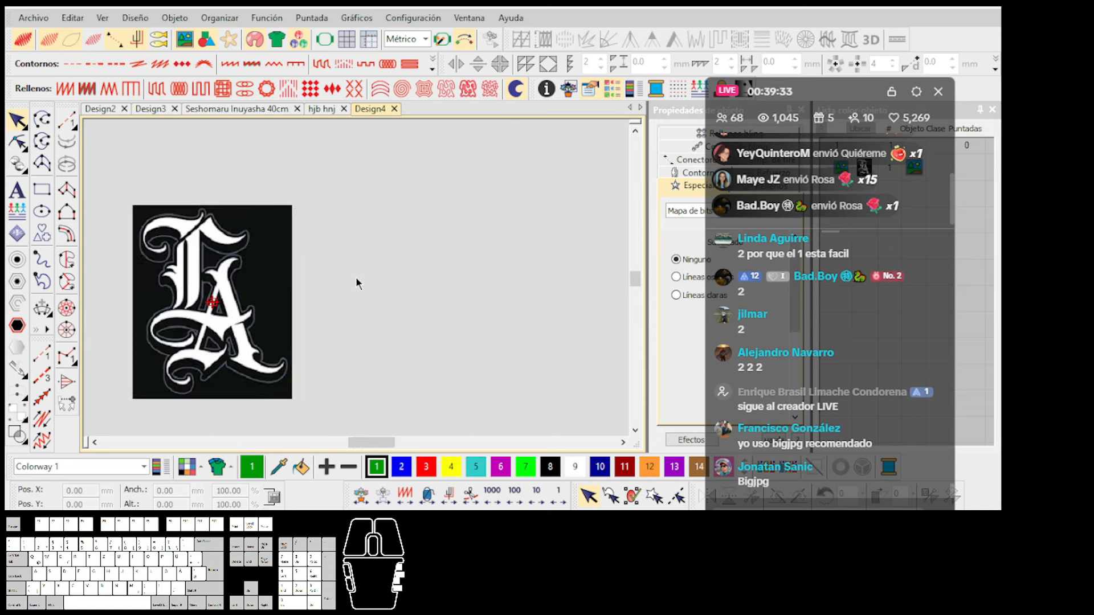
scroll(357, 278, "up", 1)
left_click(17, 191)
left_click(382, 293)
type("Y")
key("Return")
scroll(357, 291, "up", 1)
left_click_drag(376, 308, 416, 261)
Convert the Y lettering into a vector object.
right_click(491, 410)
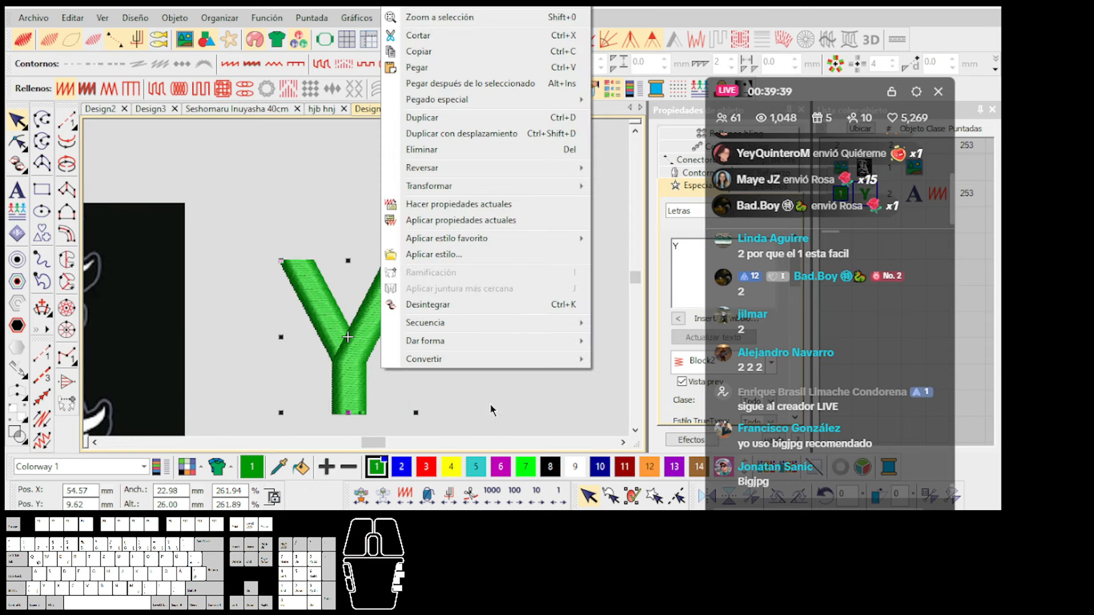
mouse_move(588, 363)
left_click(639, 495)
scroll(357, 284, "up", 1)
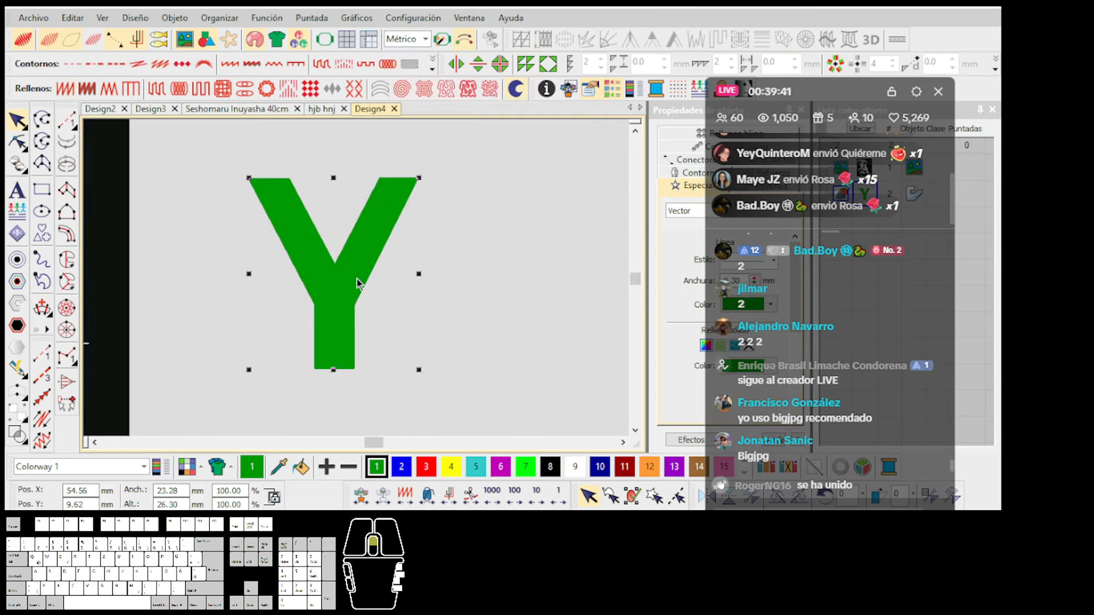
Duplicate the vector Y to the right of the original and select both letters.
scroll(358, 283, "down", 1)
left_click_drag(360, 283, 495, 283)
left_click_drag(567, 375, 271, 182)
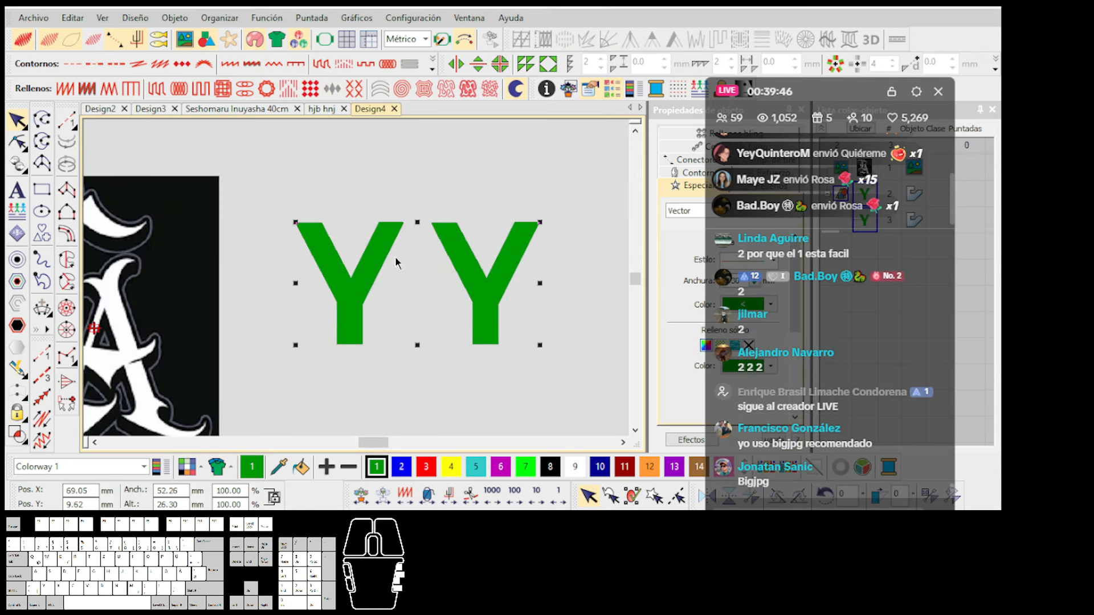
Trace the left arm of the first Y down to the junction as a closed satin (Plumetís) shape.
scroll(364, 262, "up", 1)
scroll(359, 283, "up", 1)
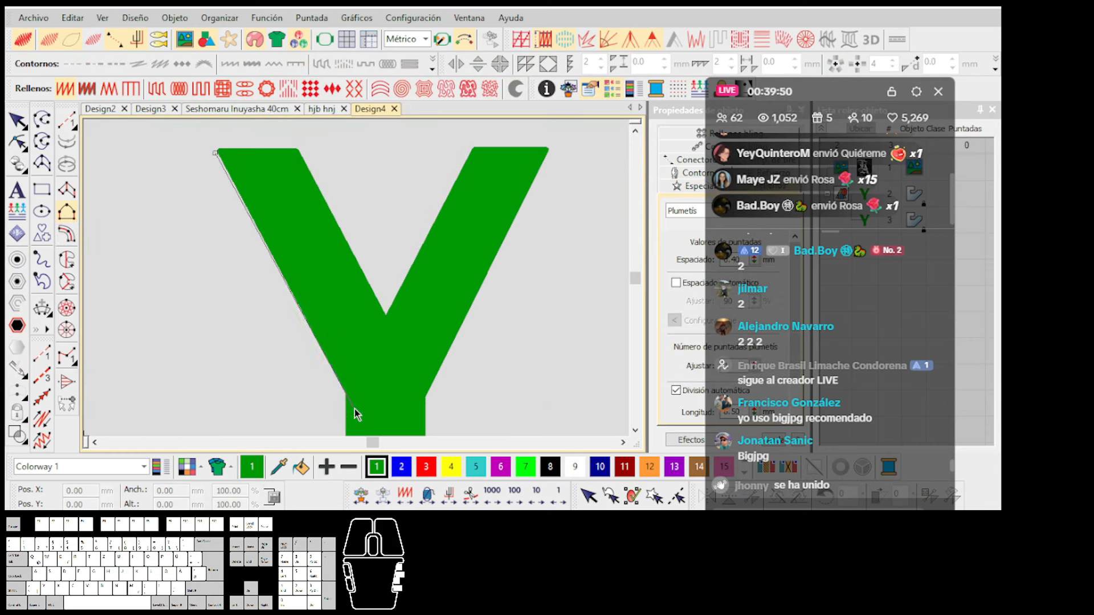
scroll(350, 278, "up", 2)
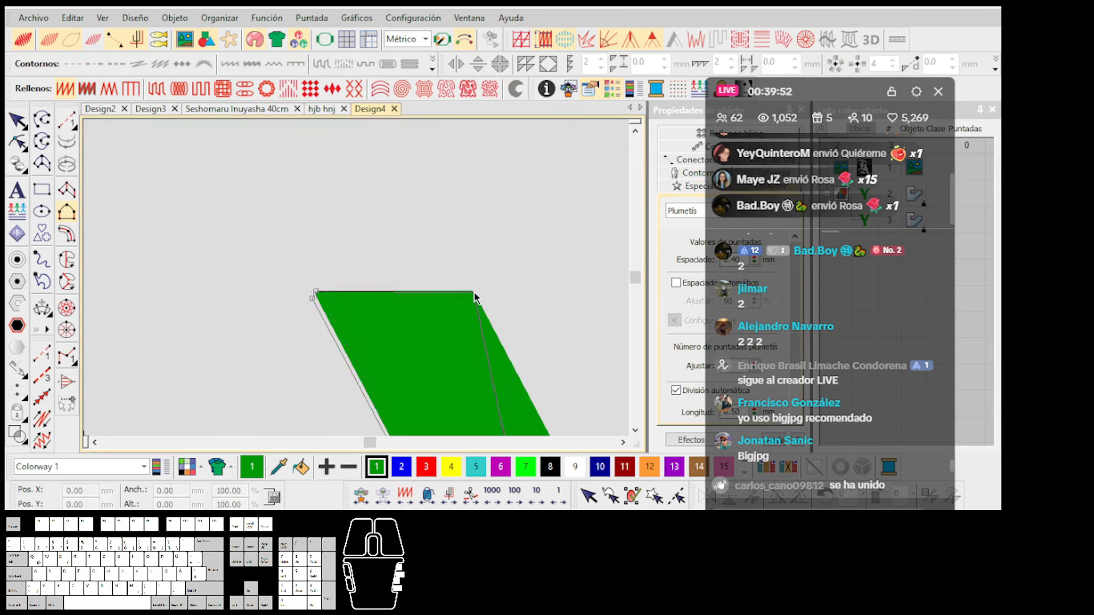
scroll(374, 313, "down", 2)
scroll(360, 302, "up", 1)
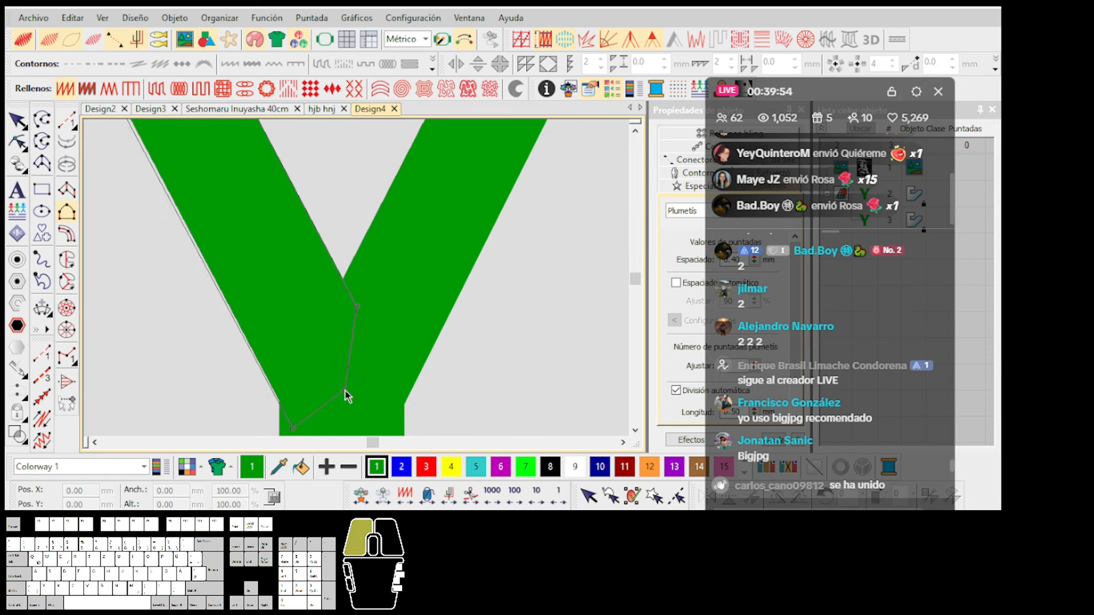
left_click(345, 391)
key("Return")
Start a second satin outline on the first Y, placing points along the right arm and at the stem's base corners.
scroll(358, 280, "down", 2)
scroll(367, 275, "up", 1)
scroll(455, 213, "up", 1)
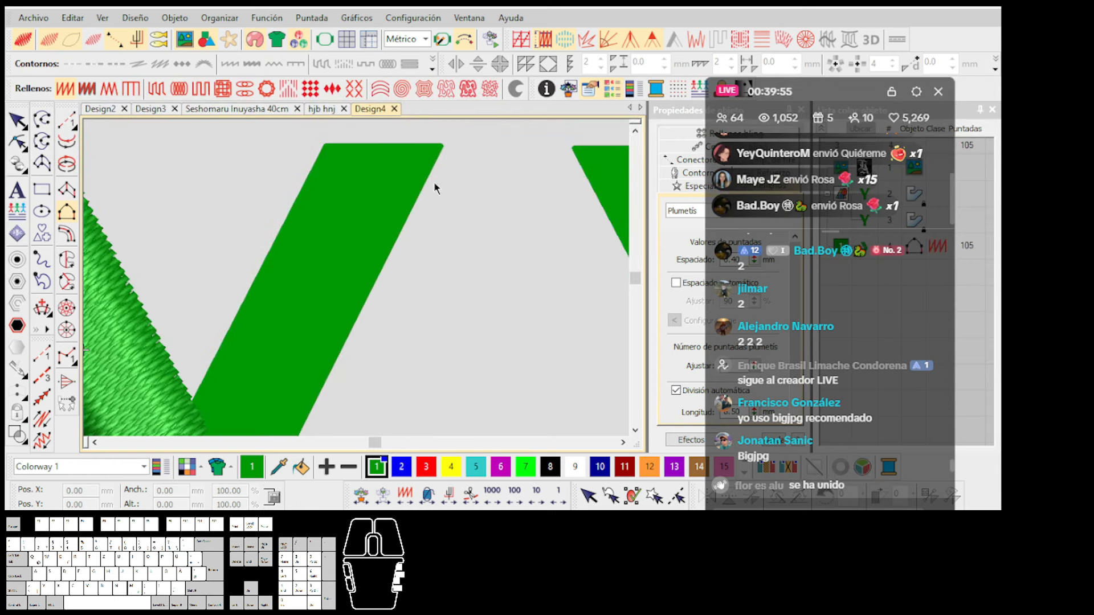
left_click(443, 150)
scroll(443, 149, "down", 2)
scroll(346, 304, "up", 2)
left_click(338, 319)
scroll(338, 319, "down", 1)
scroll(357, 365, "up", 1)
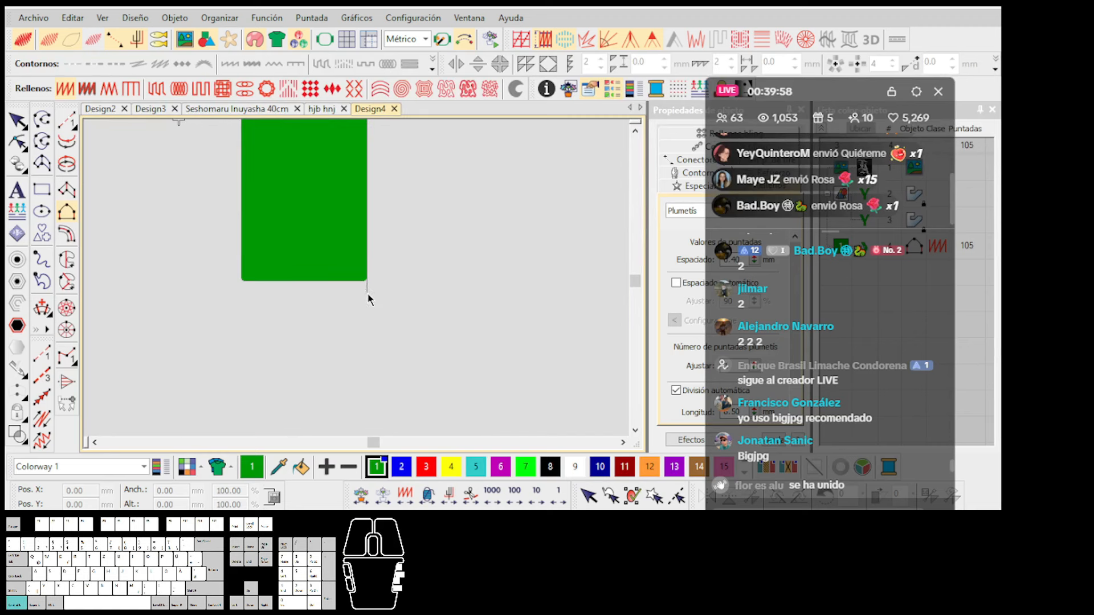
left_click(367, 281, "ctrl")
left_click(243, 281, "ctrl")
scroll(371, 240, "down", 2)
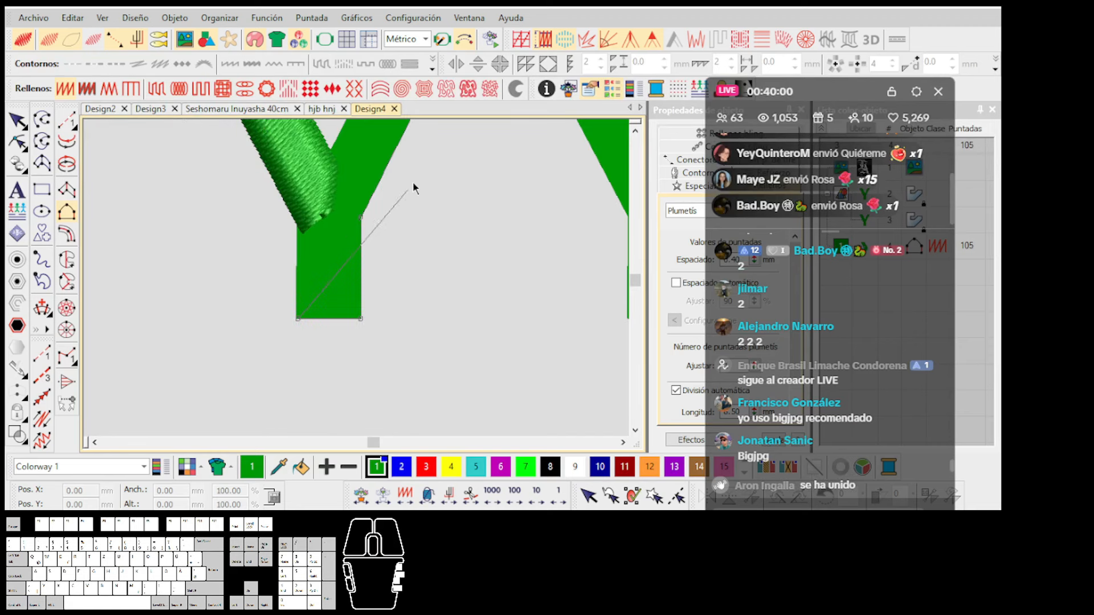
Complete the second satin shape around the right arm's tip, the junction and the stem of the first Y.
scroll(359, 286, "up", 2)
left_click(477, 249)
left_click(471, 238)
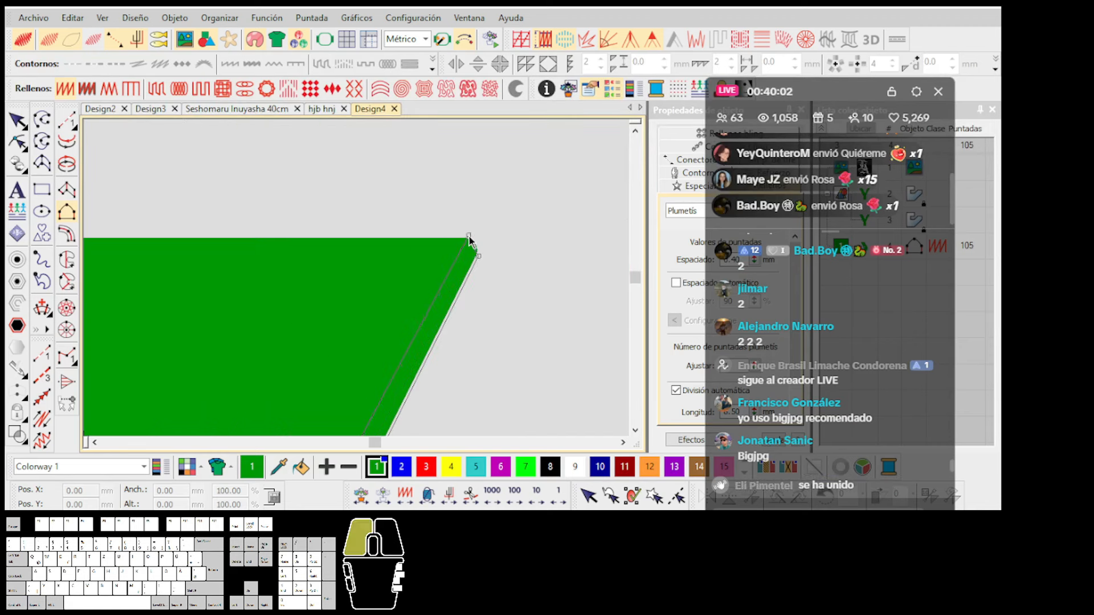
scroll(399, 262, "down", 2)
scroll(308, 274, "up", 1)
left_click(299, 266)
scroll(331, 353, "down", 2)
scroll(335, 293, "up", 2)
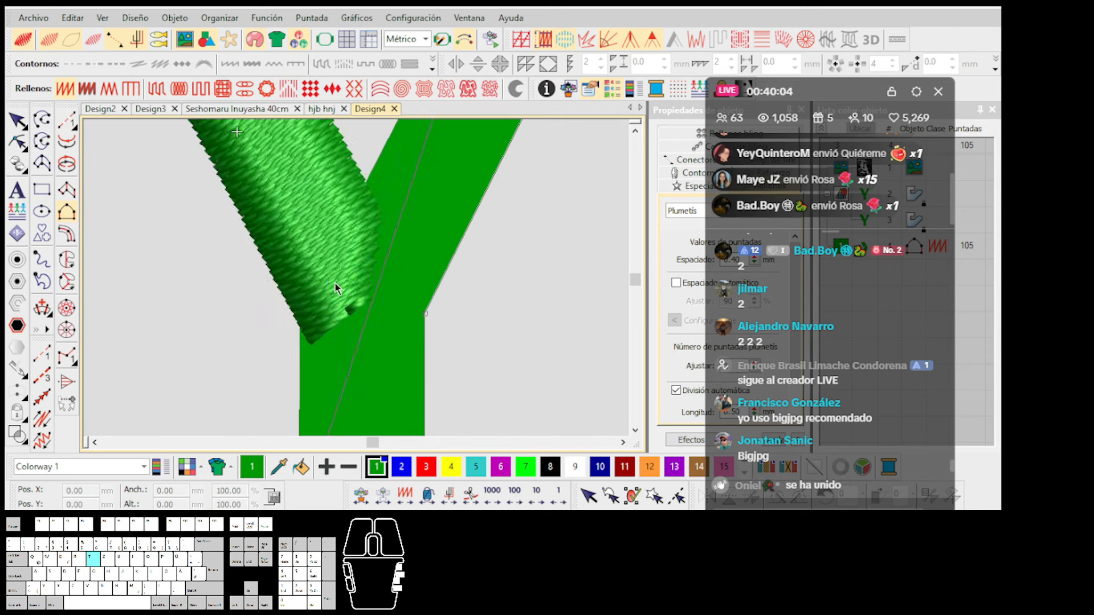
left_click(302, 315)
scroll(367, 330, "down", 2)
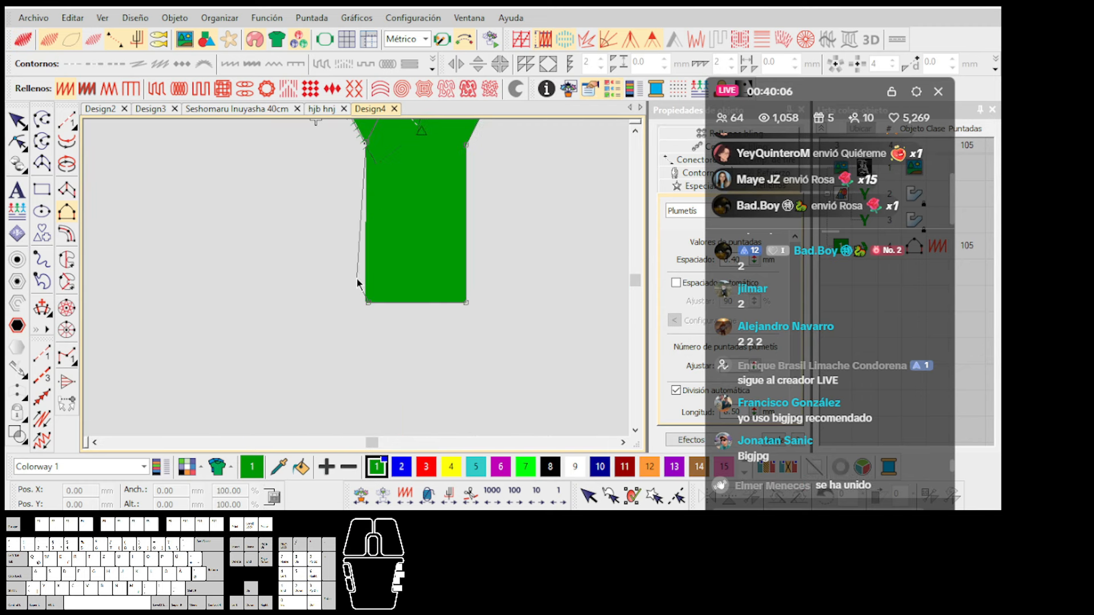
scroll(362, 288, "up", 2)
scroll(359, 283, "down", 2)
key("Return")
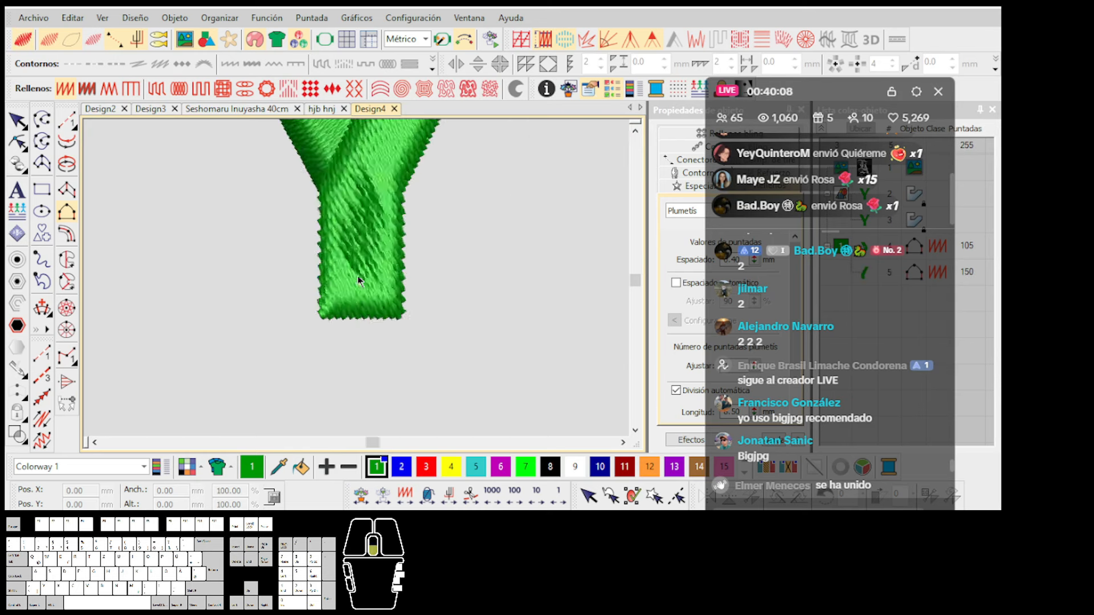
Adjust the stitch angle of the right-arm-and-stem satin shape and turn off its automatic division (División automática).
scroll(361, 275, "down", 2)
scroll(356, 273, "up", 1)
left_click(315, 220)
left_click(477, 328)
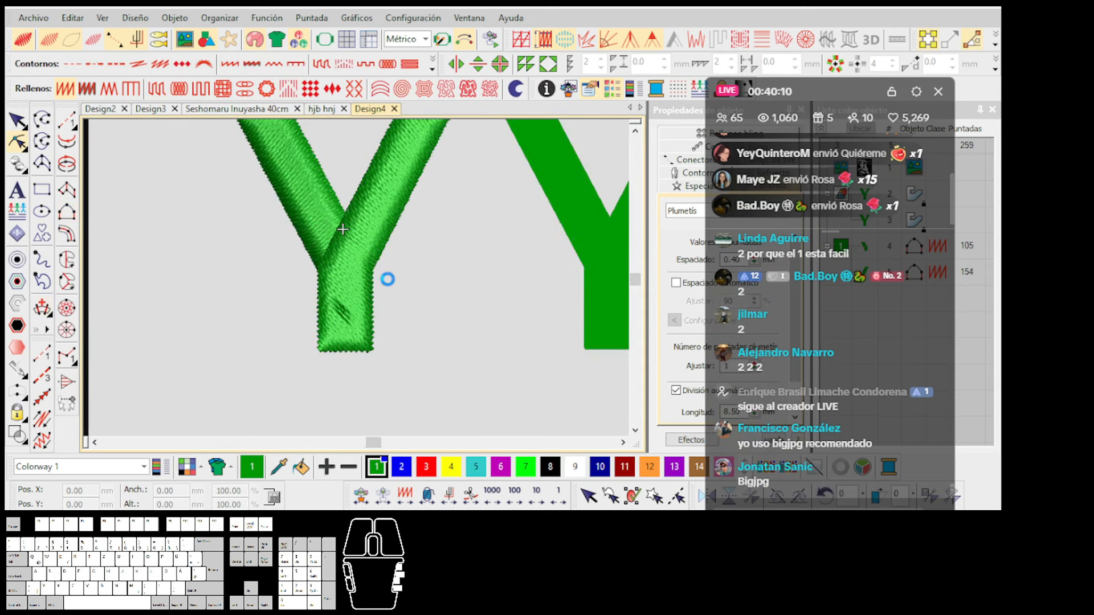
scroll(358, 280, "down", 2)
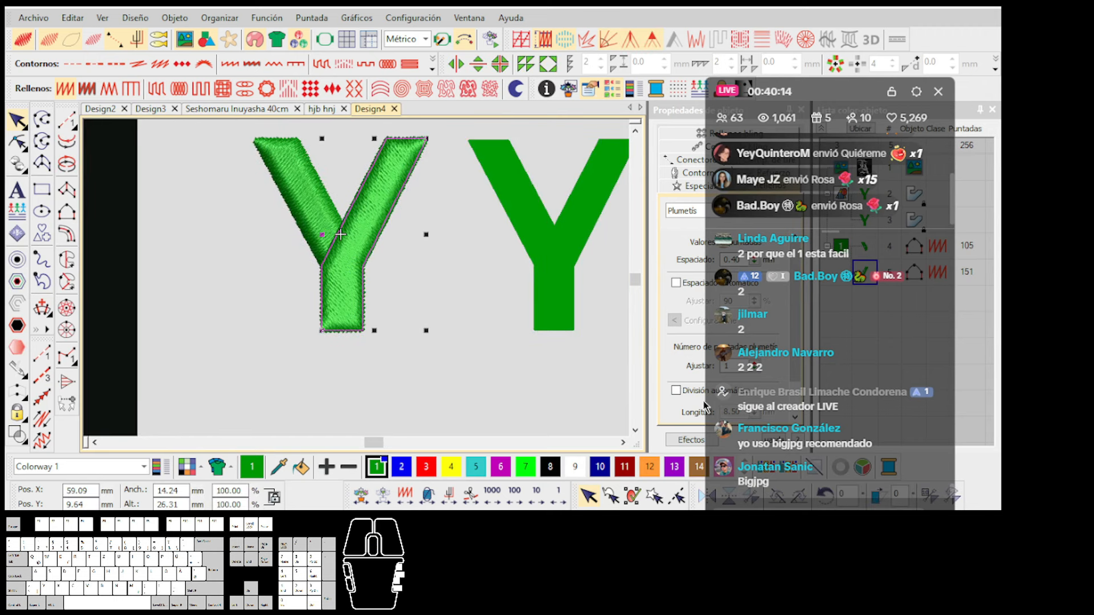
left_click(450, 319)
scroll(357, 266, "down", 1)
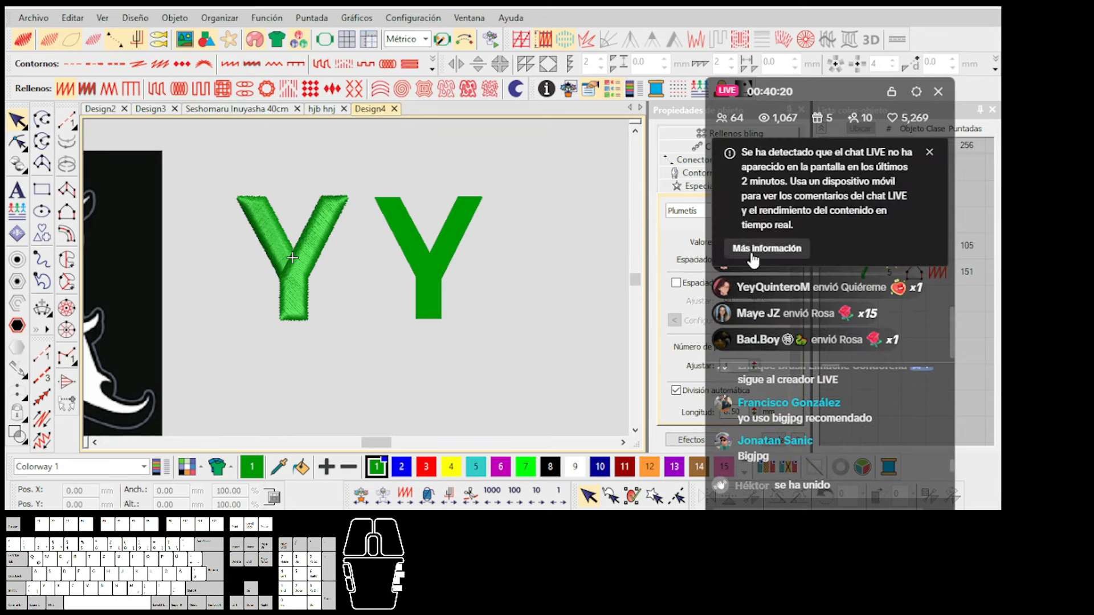
Switch to TikTok LIVE Studio, move the floating live chat window farther off the workspace, and return to the embroidery design.
key("alt+Tab")
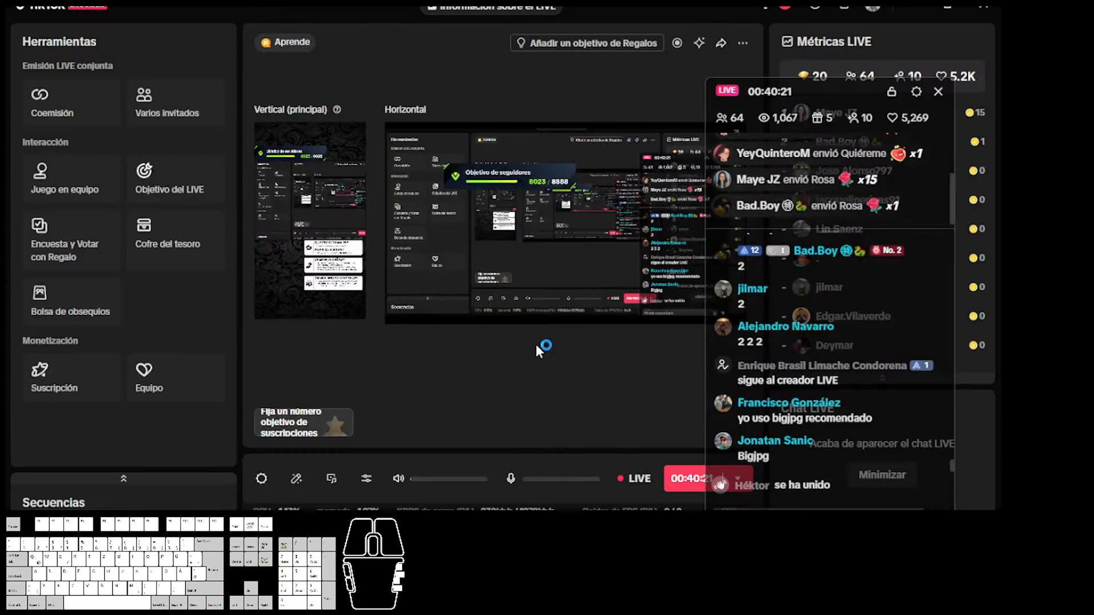
left_click_drag(835, 94, 860, 65)
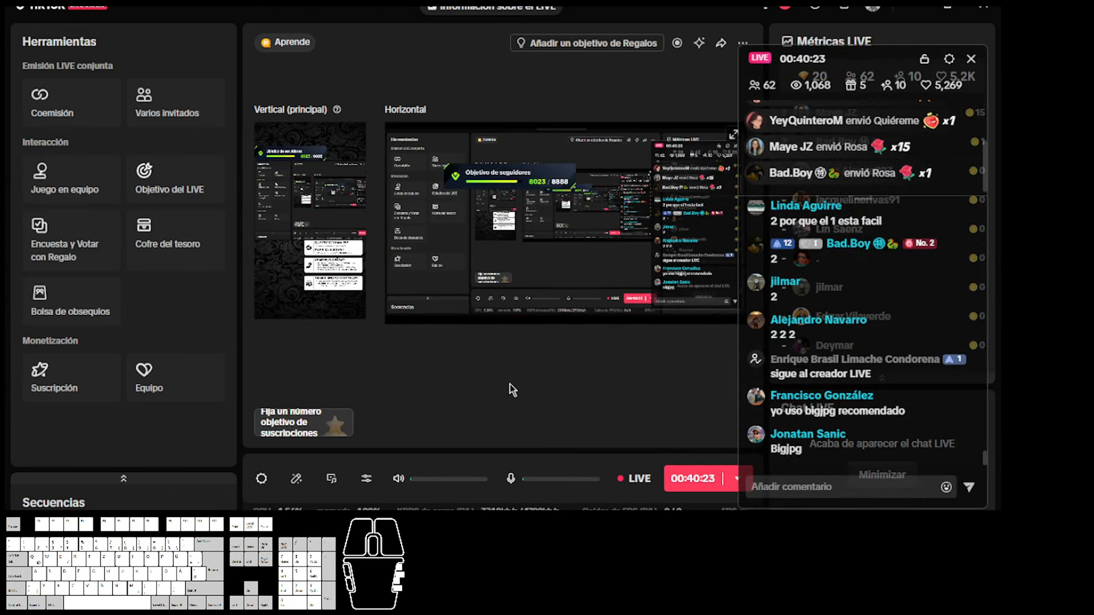
left_click(455, 538)
Create a narrow four-point satin (Plumetís) bar across the tip of the second Y's left arm.
scroll(427, 327, "up", 2)
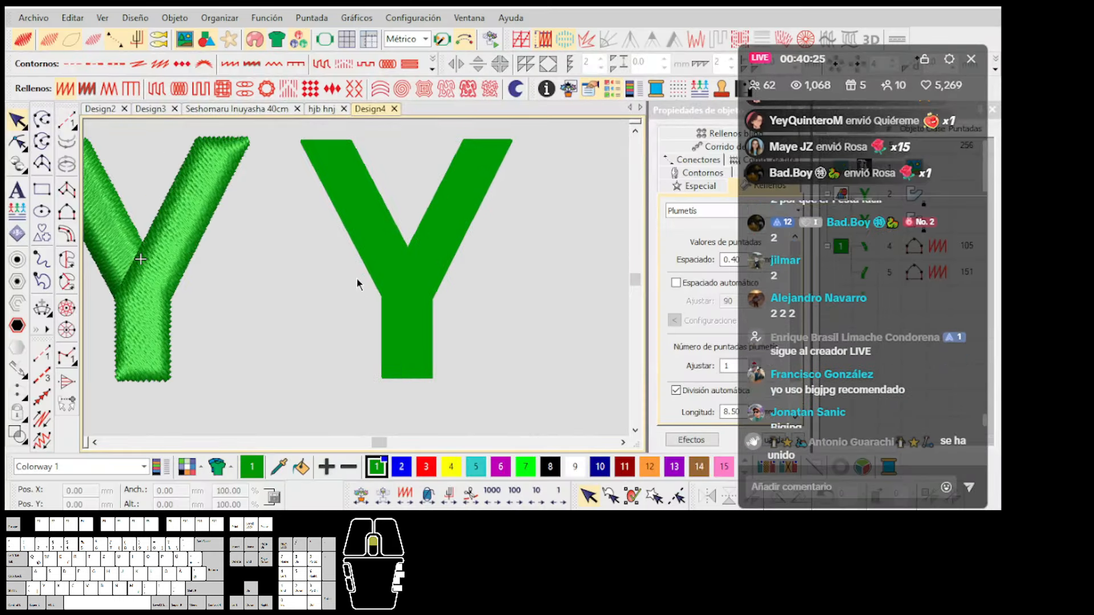
scroll(357, 279, "up", 3)
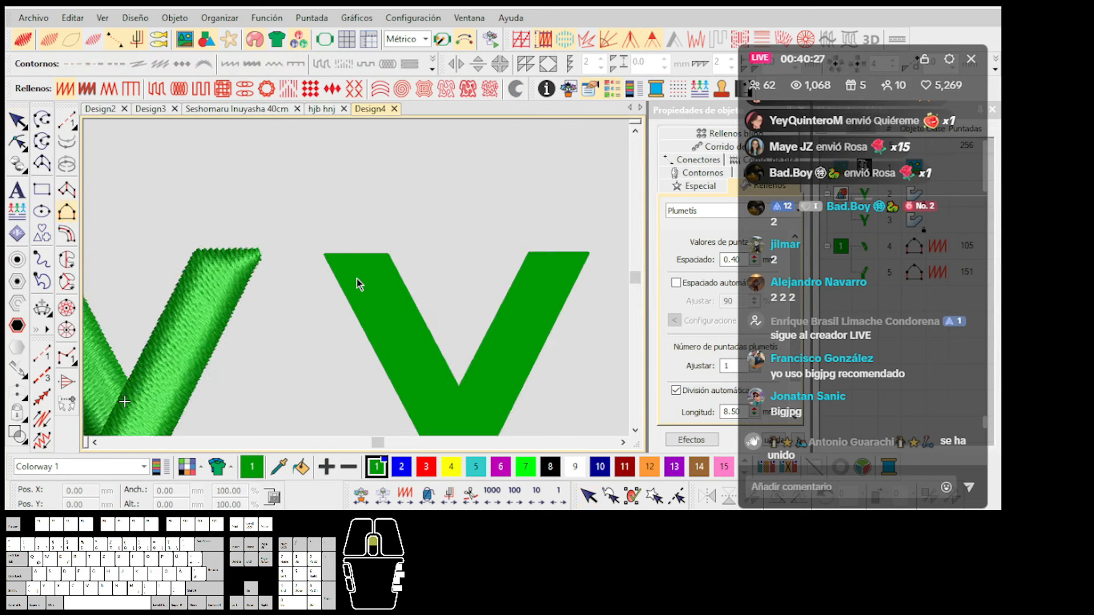
scroll(511, 305, "down", 1)
scroll(510, 299, "down", 2)
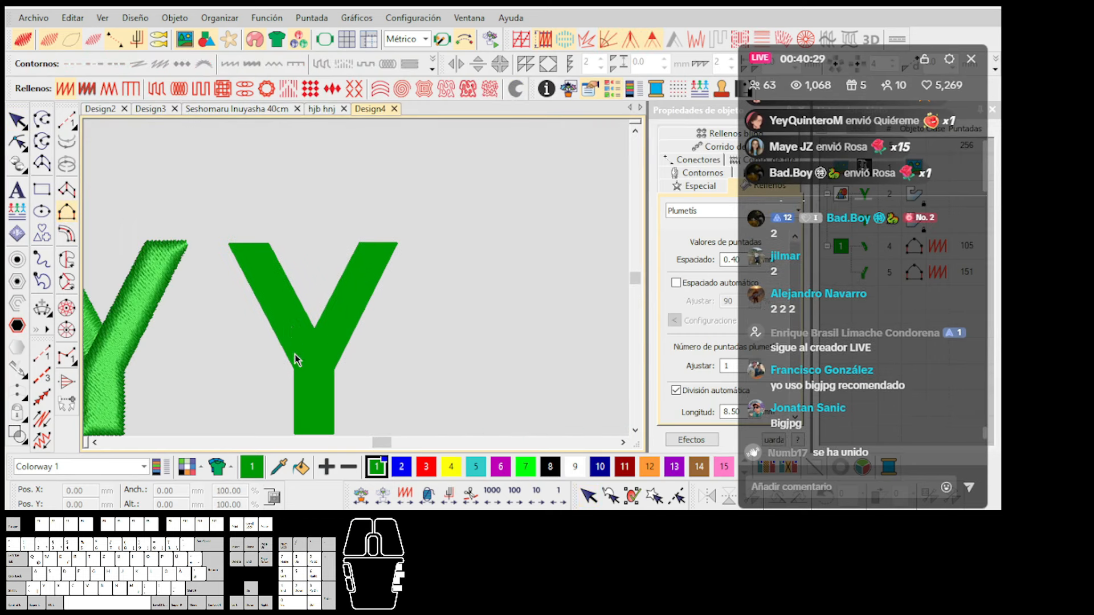
scroll(379, 254, "up", 5)
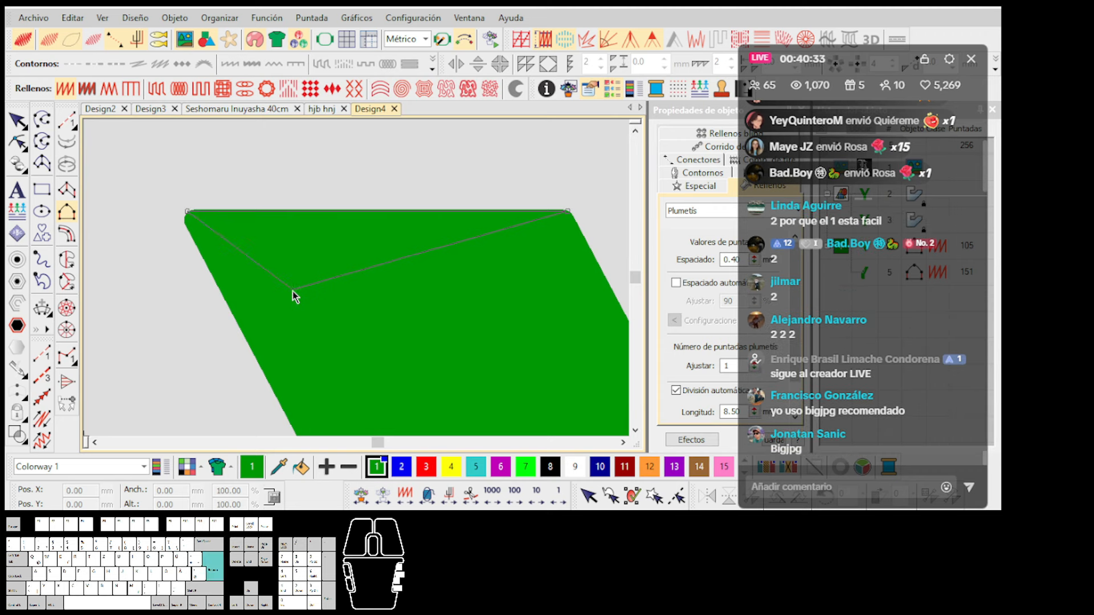
left_click(255, 298)
left_click(542, 291)
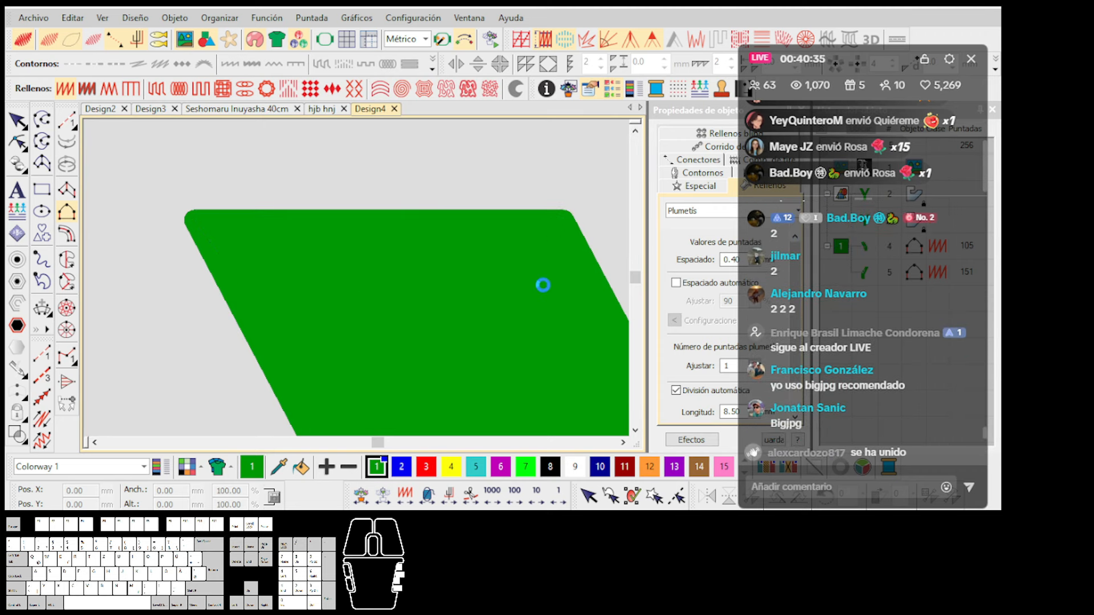
left_click_drag(543, 285, 357, 277)
key("h")
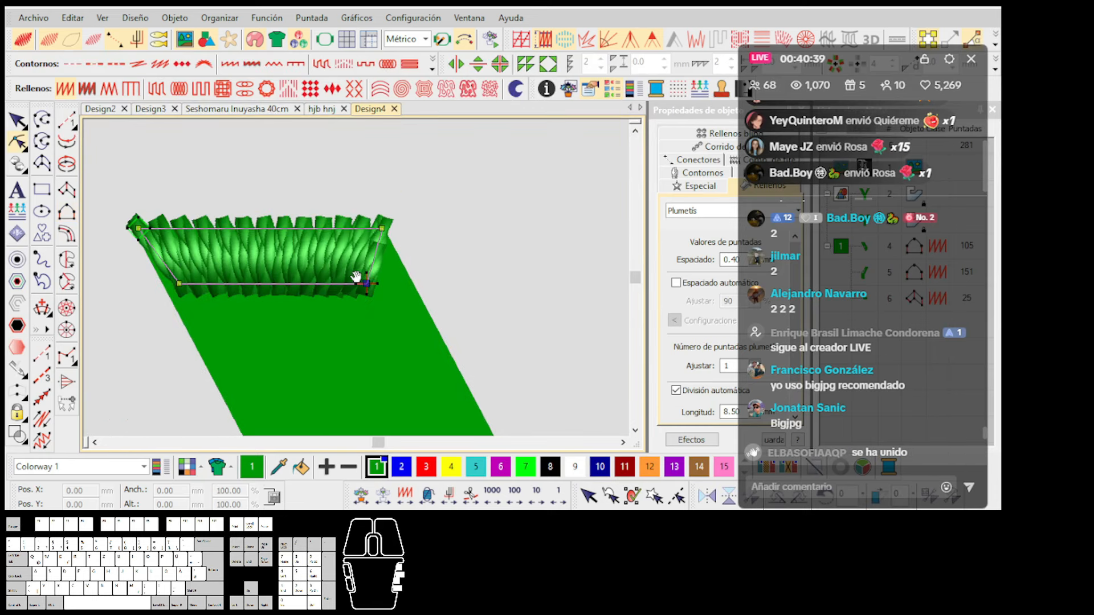
key("Escape")
Start a satin outline over the second Y's left arm, placing points at the tip's inner corner and just inside the junction.
scroll(354, 280, "down", 1)
scroll(337, 271, "up", 3)
key("t")
key("t")
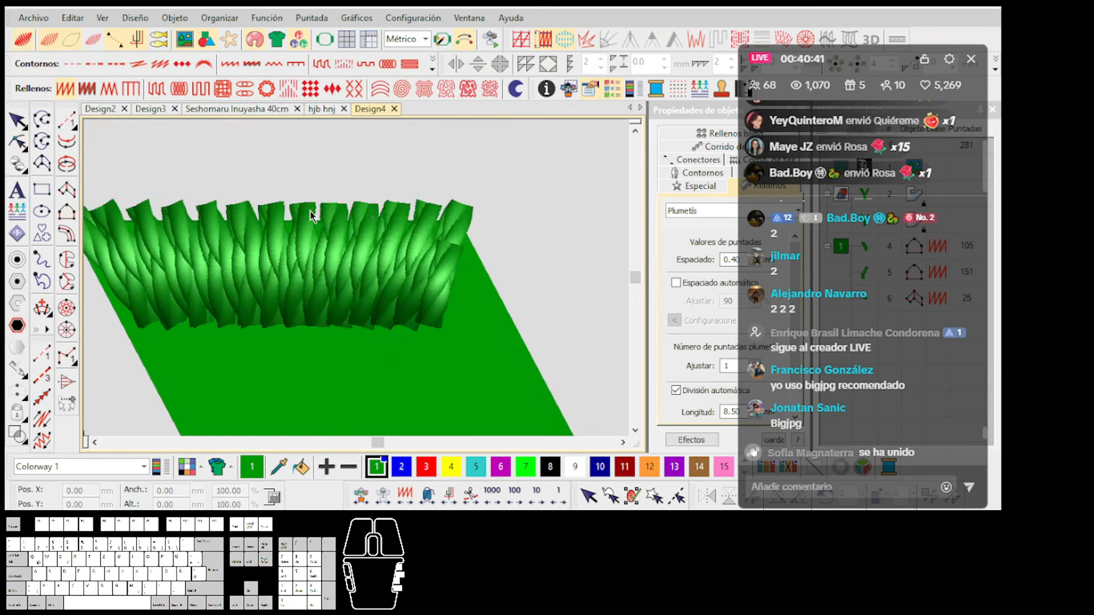
left_click(66, 211)
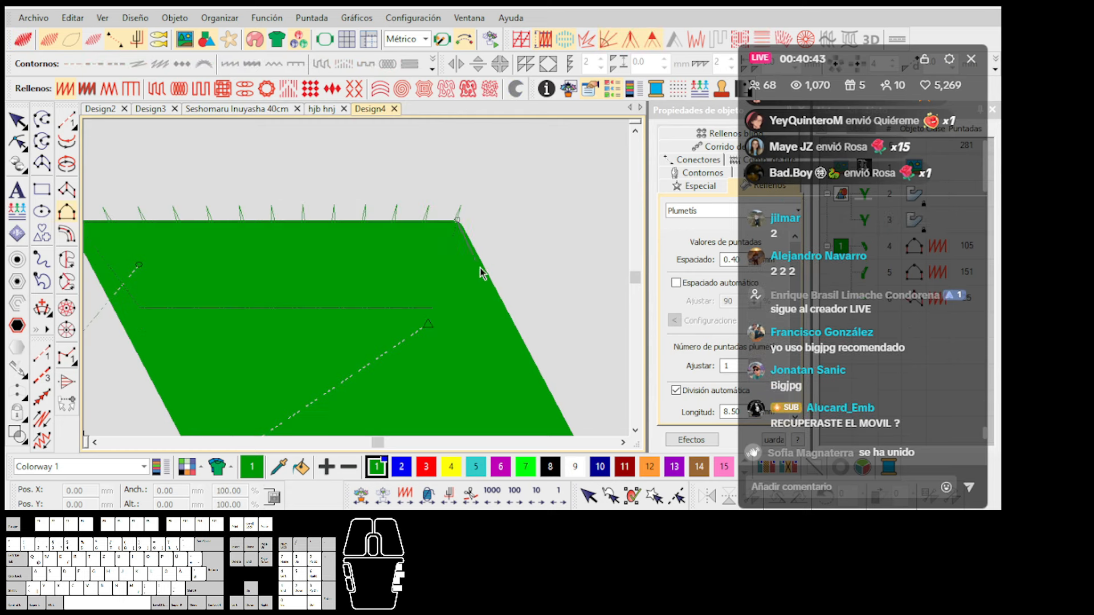
scroll(480, 267, "down", 4)
scroll(384, 306, "up", 2)
left_click(391, 313)
left_click(370, 401)
key("Return")
Complete the left-arm satin shape through the tip's outer corner and the outer corner where the arm meets the stem.
scroll(297, 256, "down", 2)
scroll(269, 160, "up", 4)
key("t")
left_click(316, 231)
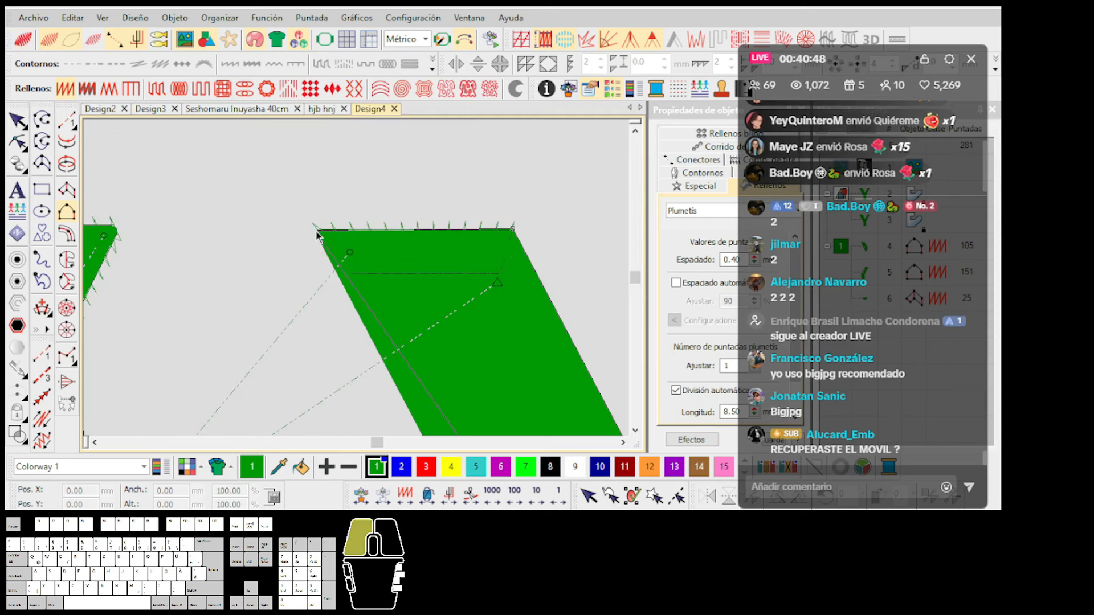
scroll(370, 299, "down", 2)
scroll(366, 299, "up", 3)
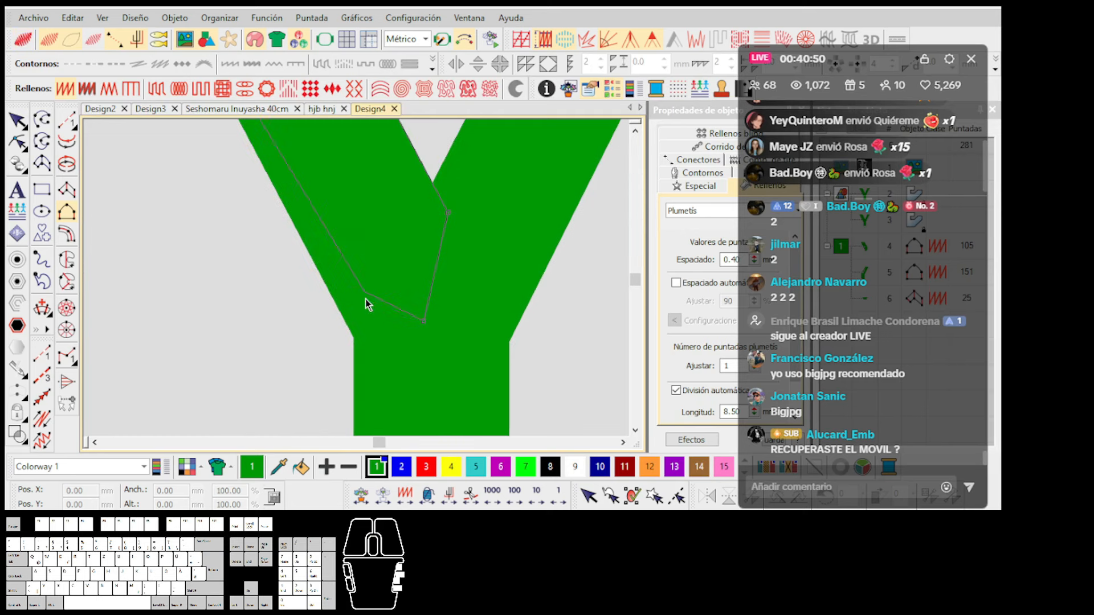
left_click(357, 344)
key("Return")
scroll(359, 307, "down", 3)
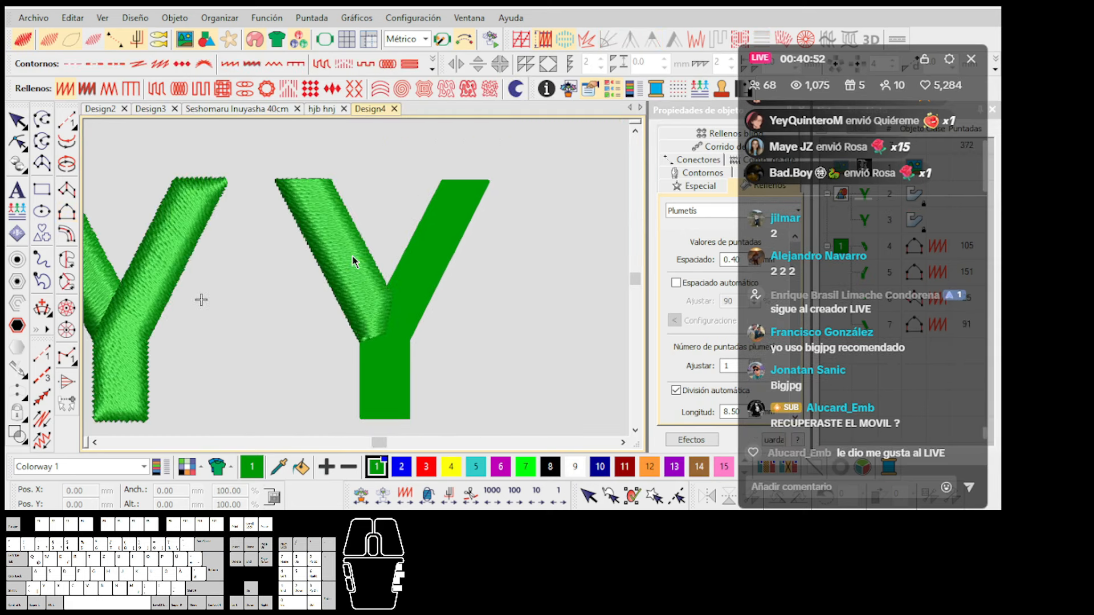
Move the left-arm satin shape off the second Y to inspect its stitches, and undo the move.
left_click_drag(362, 282, 553, 266)
scroll(536, 247, "up", 7)
key("t")
scroll(274, 205, "up", 1)
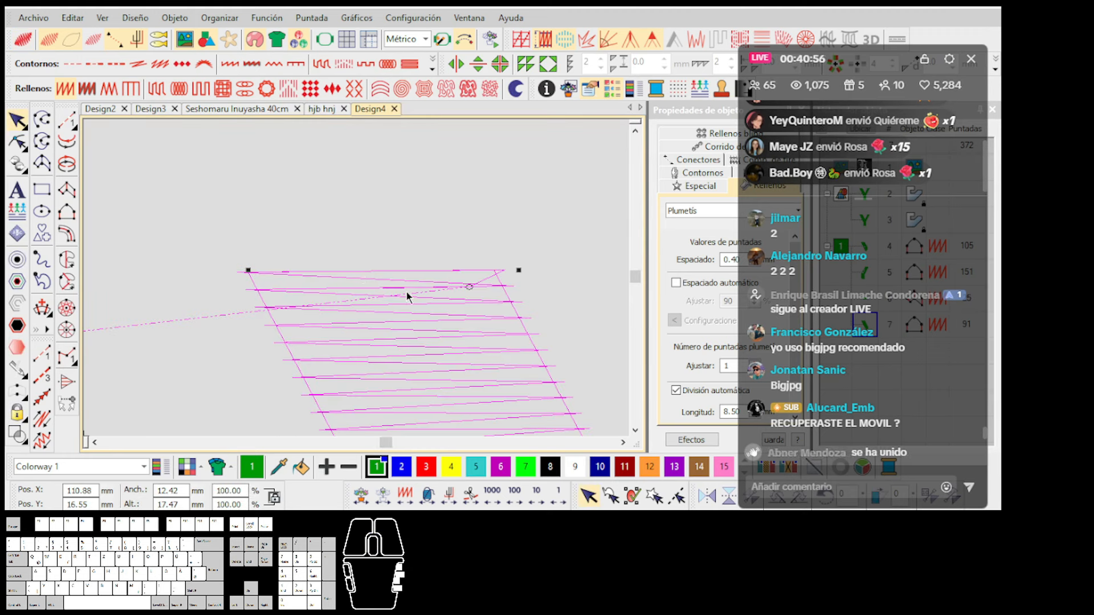
scroll(396, 261, "down", 3)
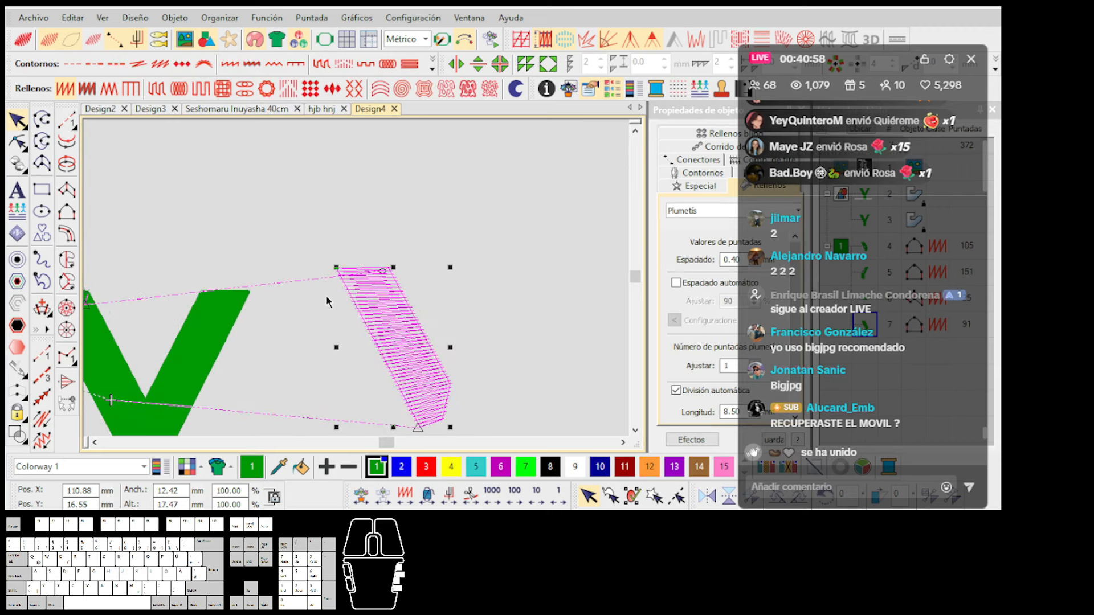
scroll(357, 279, "up", 1)
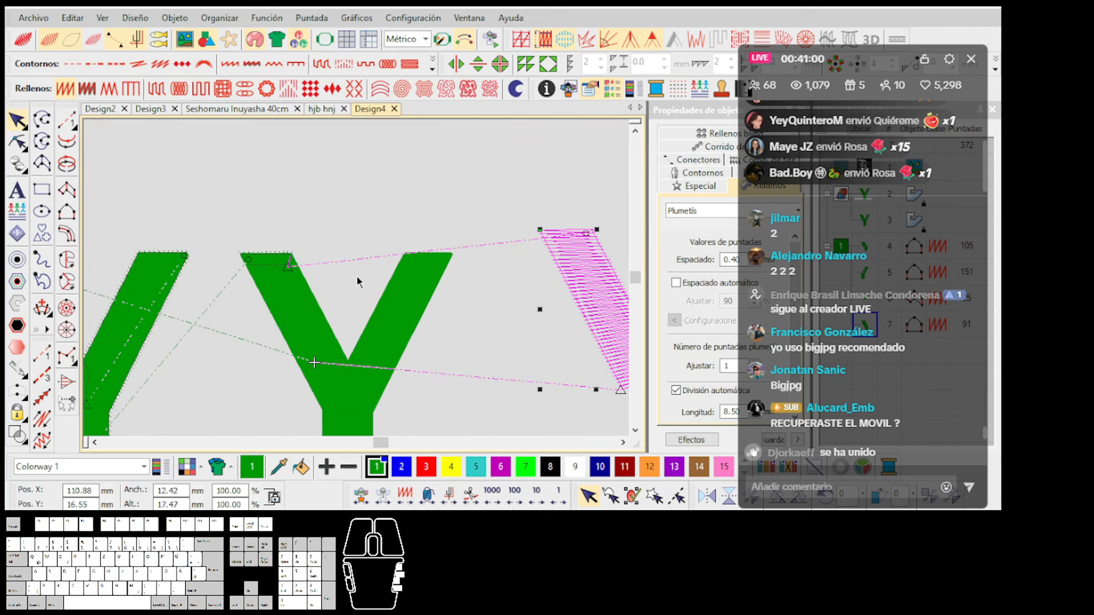
key("ctrl+z")
Inspect the stitches at the left arm's tip with and without the realistic view, and undo the last change.
scroll(288, 266, "up", 4)
key("Escape")
key("t")
scroll(322, 268, "up", 2)
key("t")
left_click_drag(356, 273, 383, 192)
key("t")
scroll(319, 266, "down", 2)
key("ctrl+z")
Draw a run (Corrido) line from the lower end of the left-arm satin to the base of the second Y's stem.
scroll(399, 369, "down", 3)
scroll(370, 420, "up", 3)
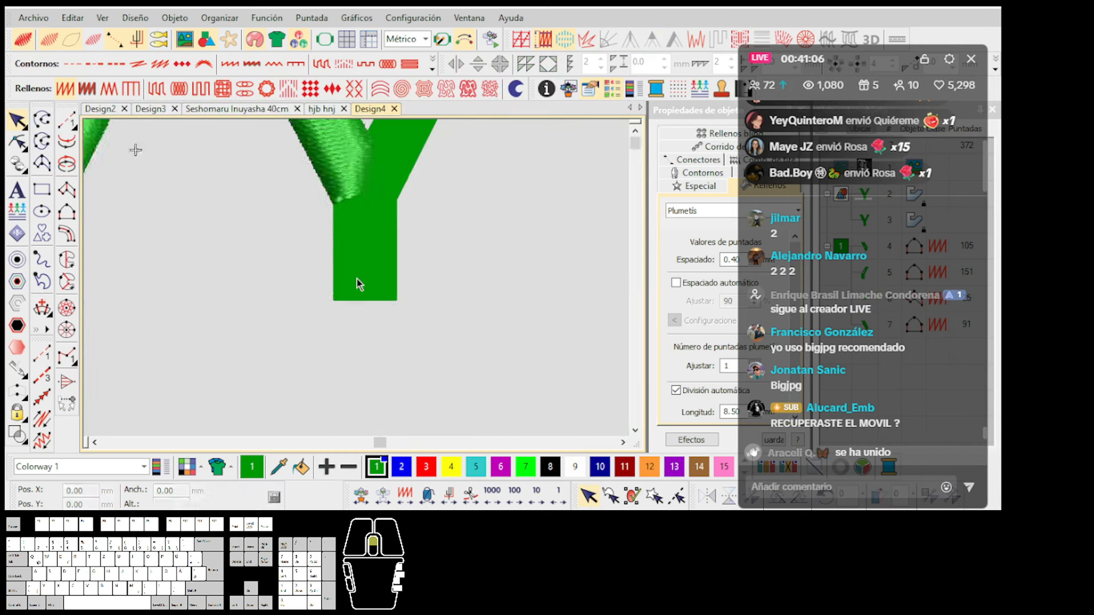
scroll(370, 172, "up", 2)
key("Escape")
left_click(66, 119)
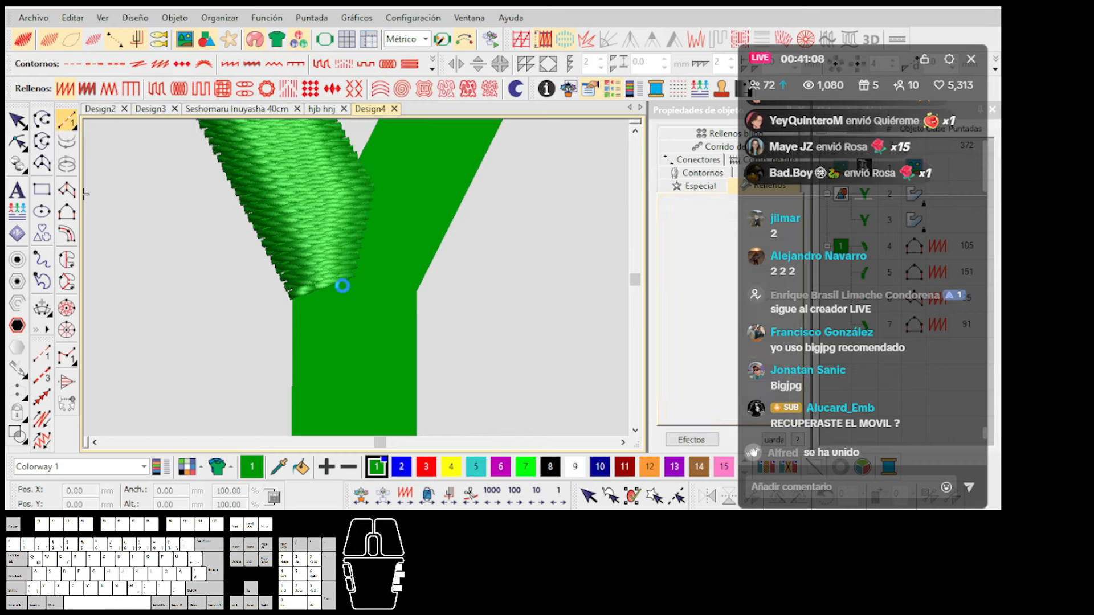
scroll(354, 276, "down", 2)
scroll(357, 291, "up", 2)
left_click(304, 293)
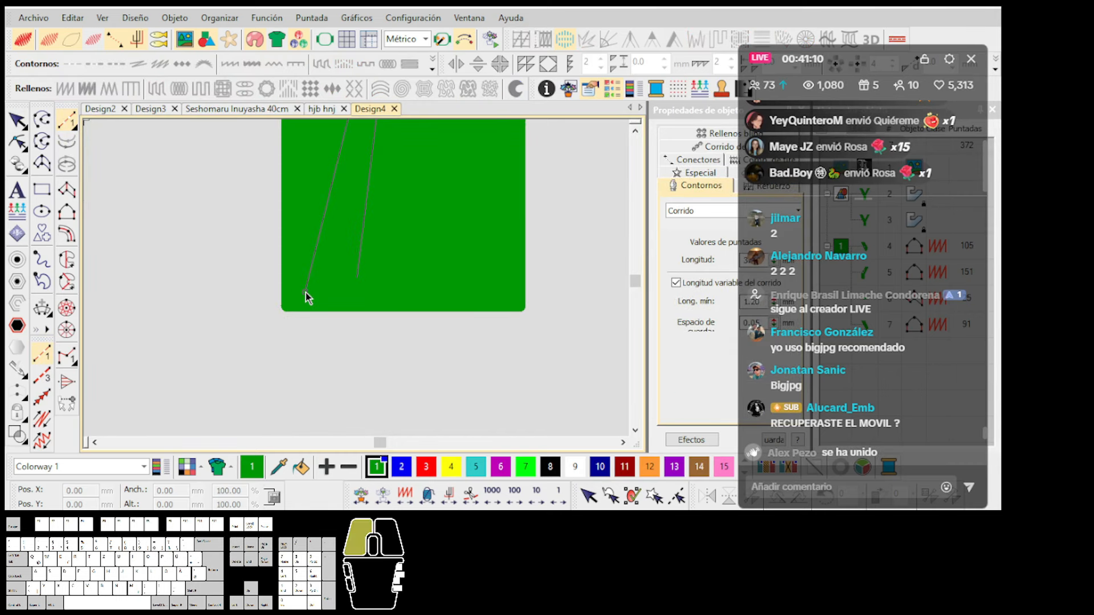
key("Return")
Create a narrow satin bar across the base of the second Y's stem.
key("space")
left_click(283, 312)
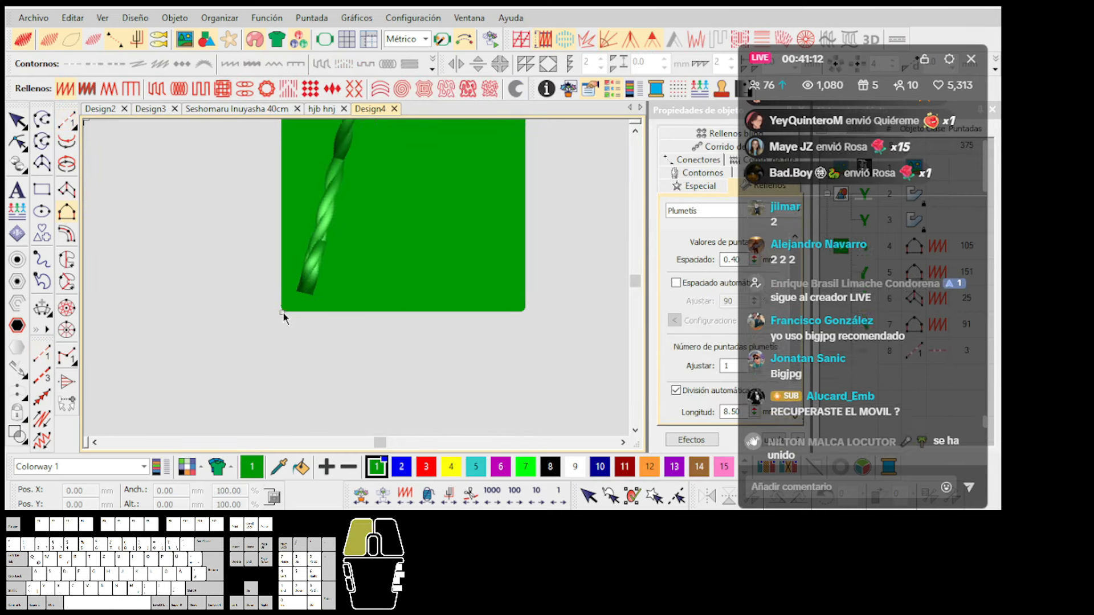
left_click(524, 310)
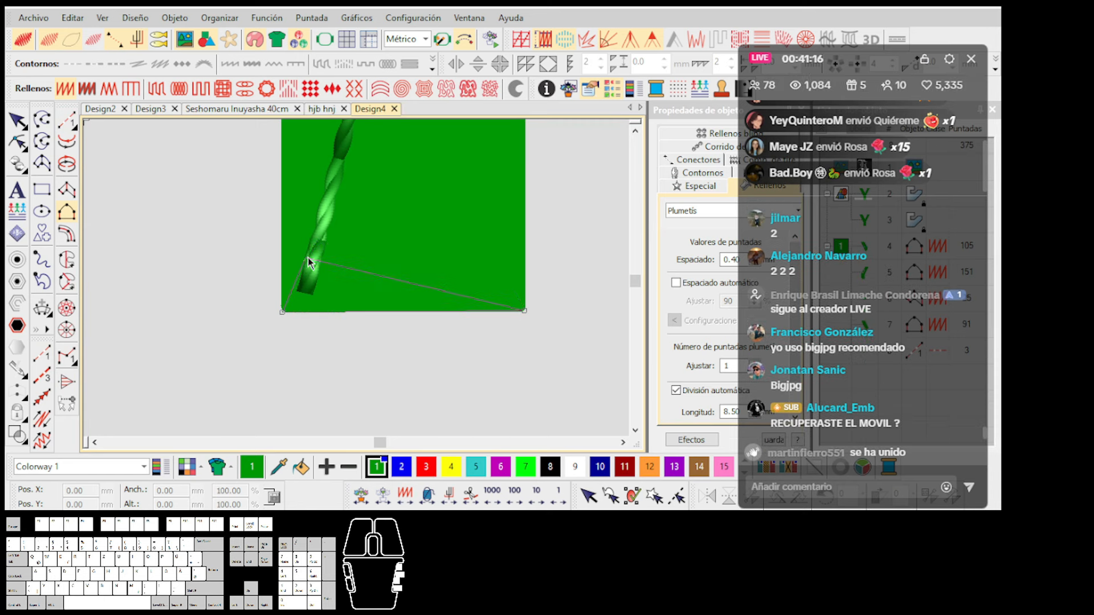
scroll(505, 257, "up", 1)
scroll(357, 283, "up", 1)
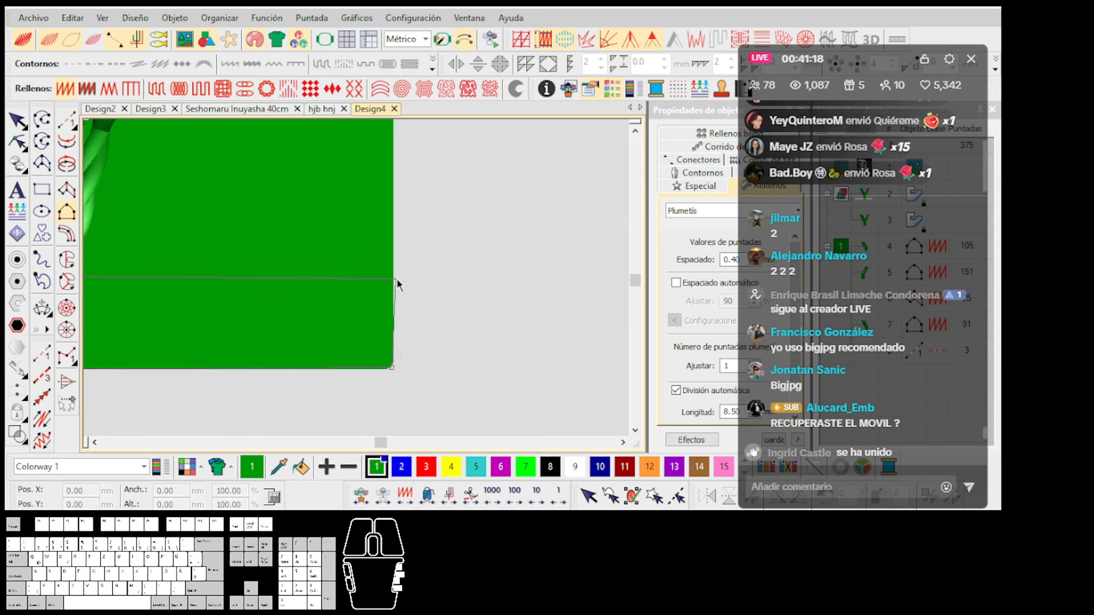
scroll(361, 280, "down", 3)
key("Return")
scroll(359, 278, "up", 1)
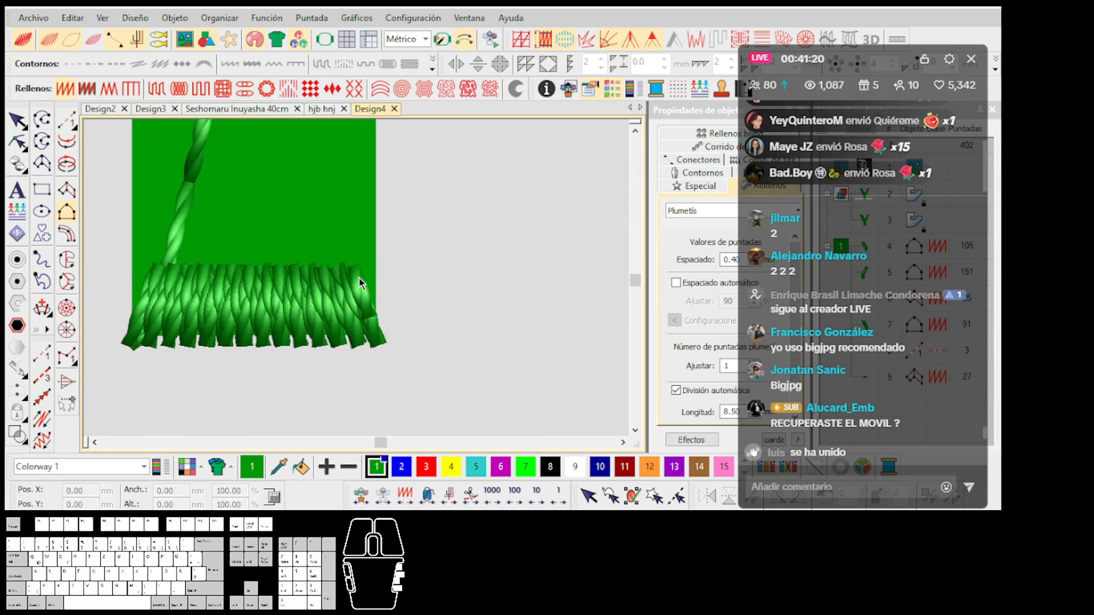
Draw a run (Corrido) line from the stem's base bar up through the right arm to near its tip.
key("space")
left_click(353, 267)
scroll(348, 262, "down", 2)
scroll(364, 254, "up", 2)
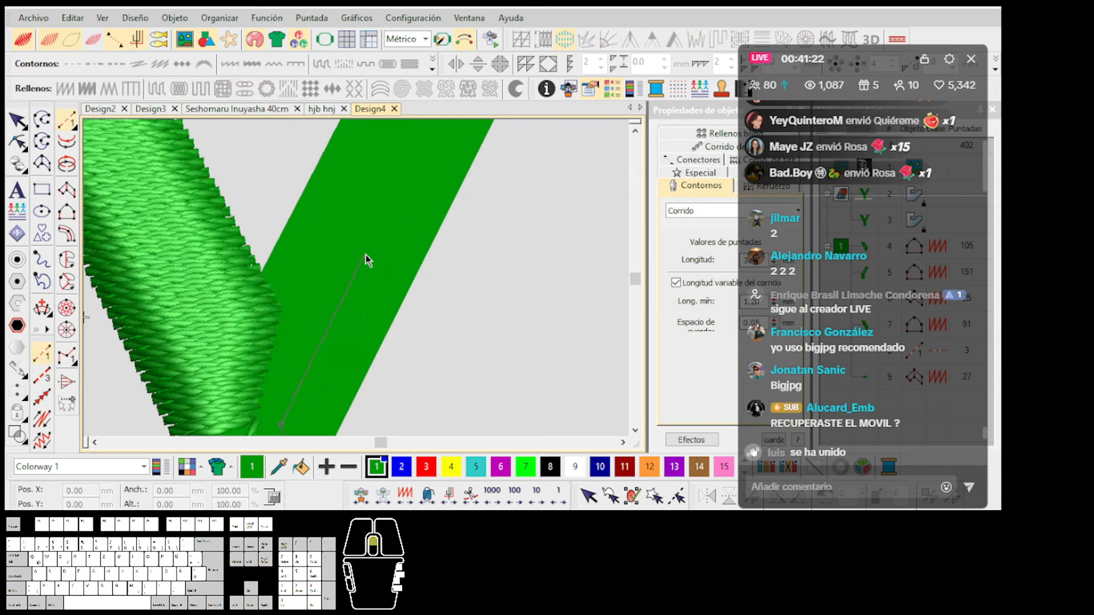
scroll(351, 265, "down", 2)
scroll(358, 268, "up", 2)
left_click(385, 241)
key("Return")
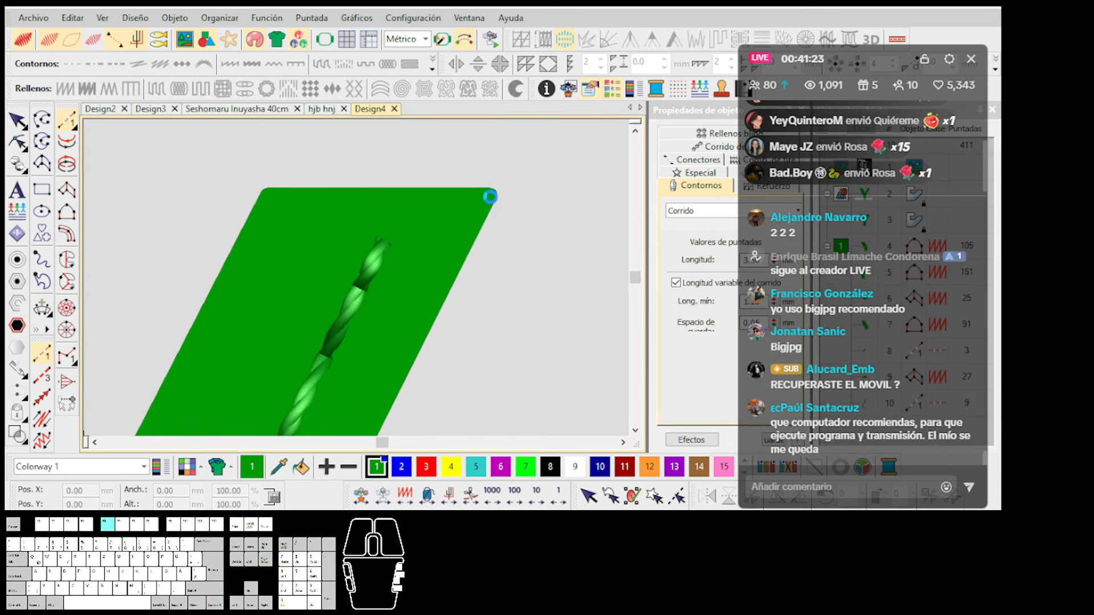
Create a narrow satin bar across the tip of the second Y's right arm.
key("F5")
left_click(494, 188)
left_click(442, 254)
key("Return")
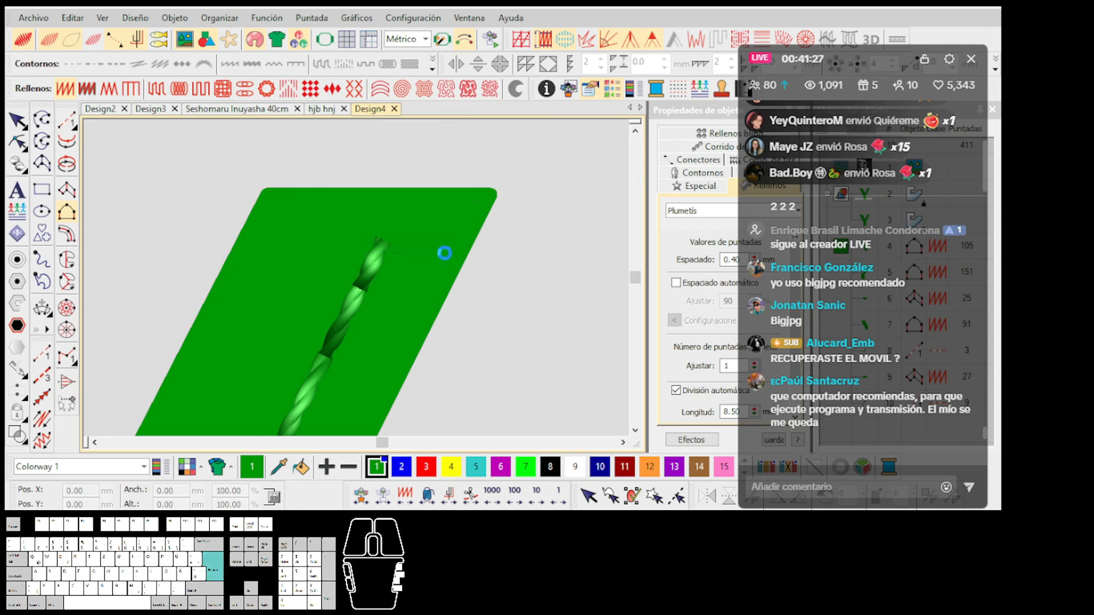
Reshape the run line so its upper end meets the inner side of the right arm's tip bar.
left_click(365, 281)
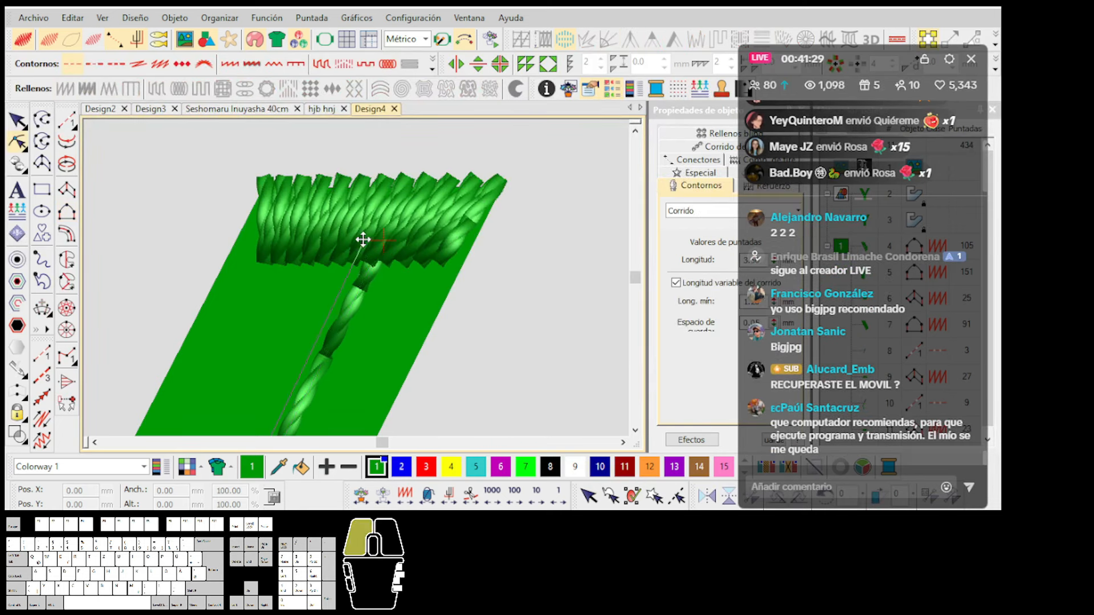
left_click_drag(281, 224, 281, 221)
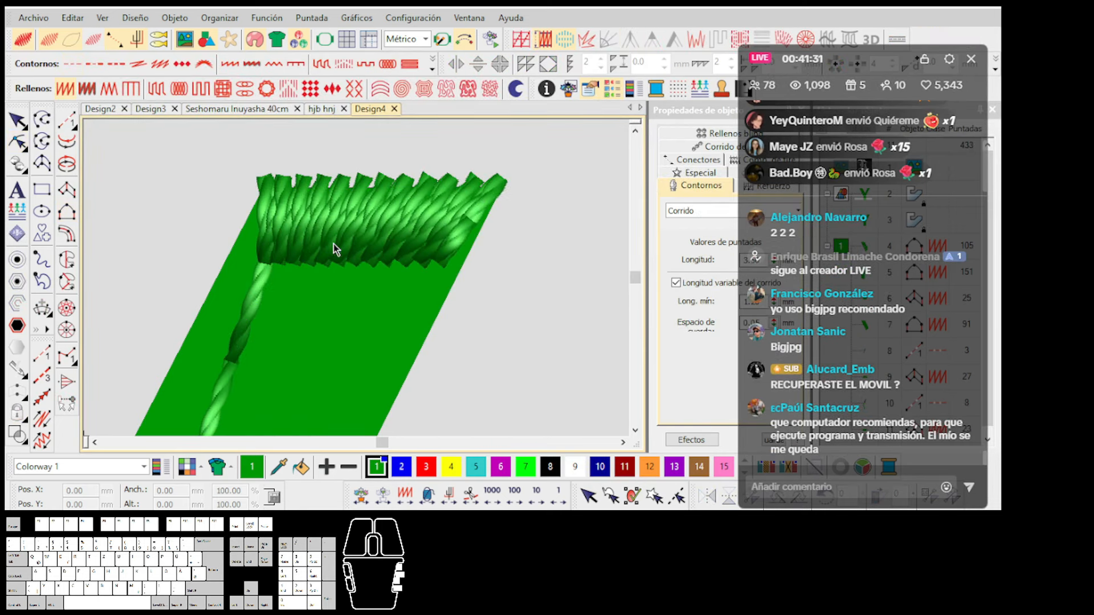
left_click(285, 212)
key("h")
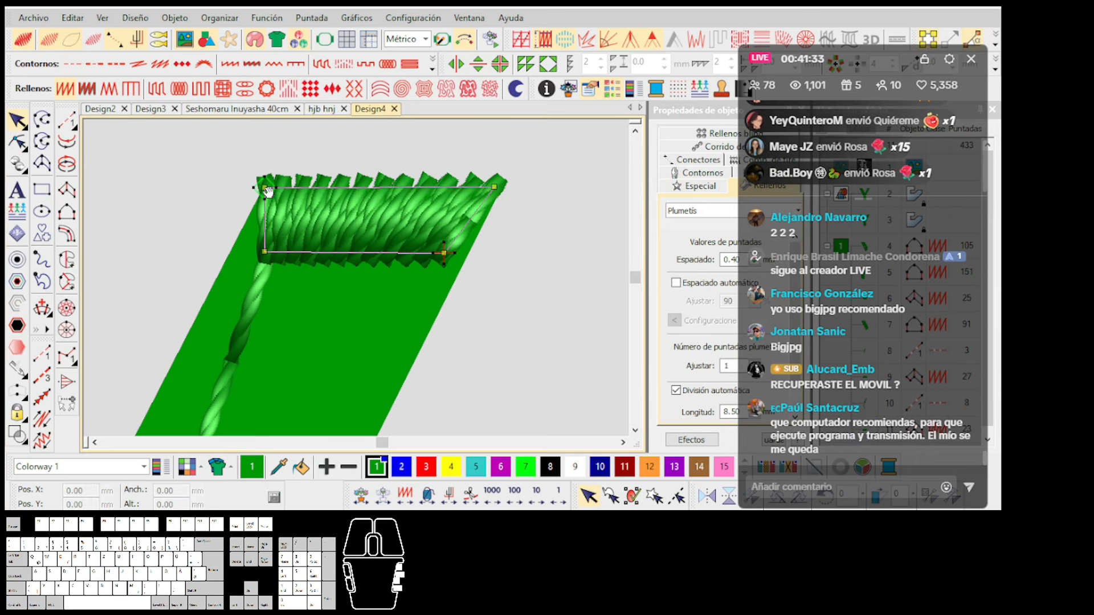
key("Escape")
Start a satin outline on the second Y, placing points down the right arm's outer edge to the stem's base corner.
left_click(67, 212)
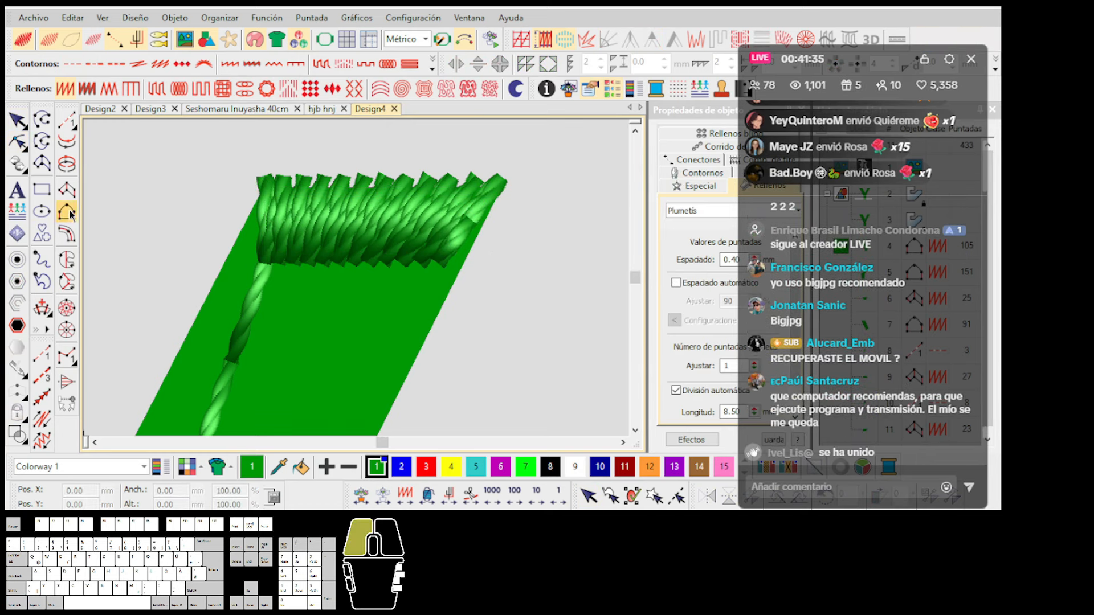
key("t")
scroll(354, 287, "down", 3)
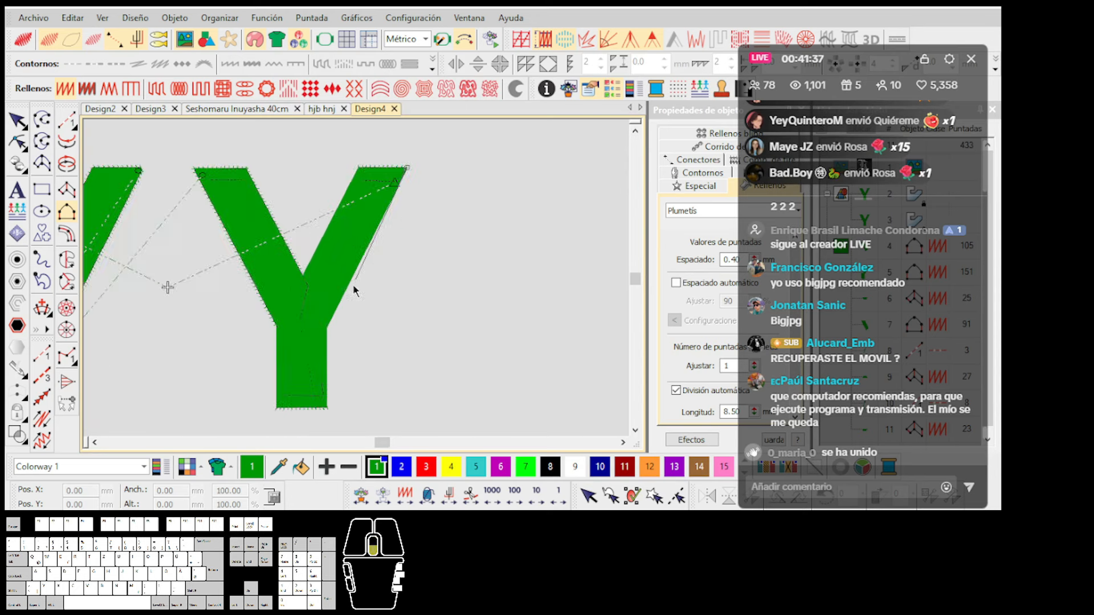
scroll(376, 264, "up", 4)
scroll(383, 265, "down", 3)
scroll(361, 373, "up", 3)
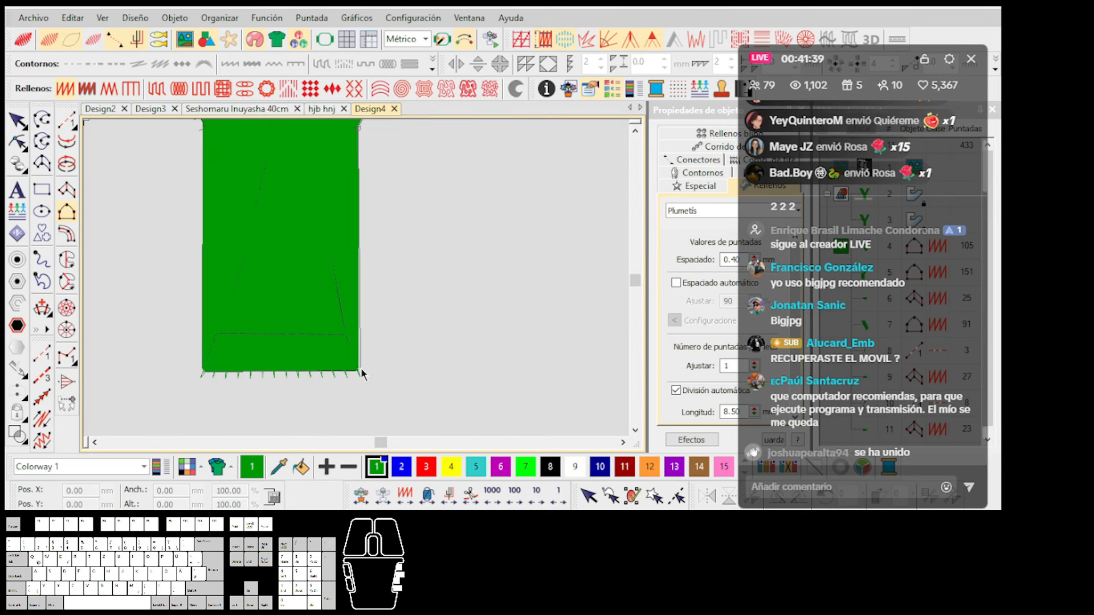
Complete the second Y's satin outline by placing points down the inner edge from the right arm's tip to the stem's other base corner.
scroll(375, 316, "down", 3)
scroll(359, 286, "up", 4)
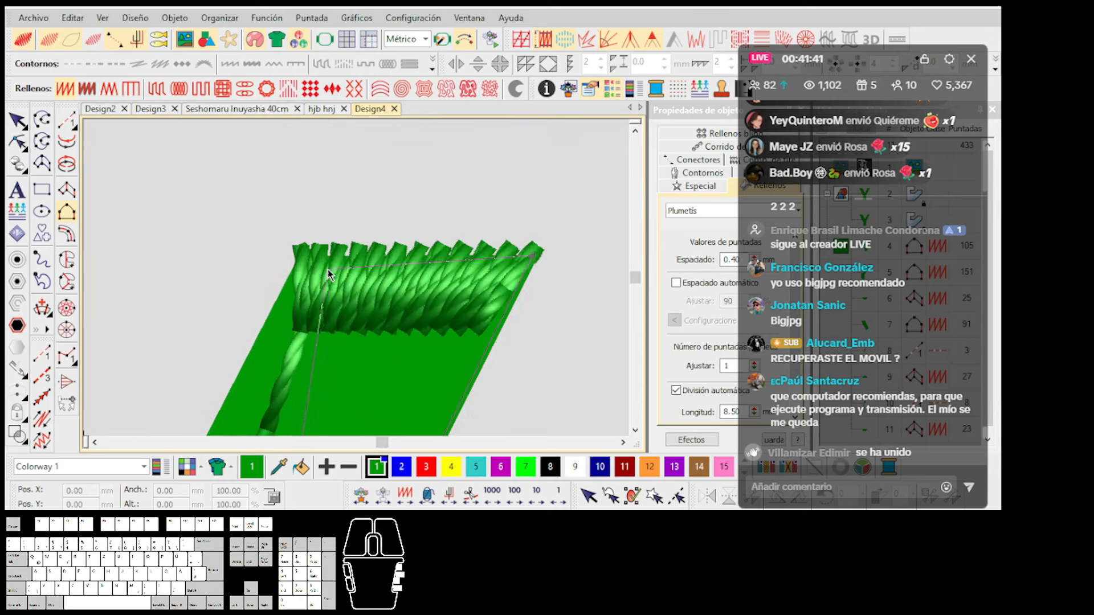
scroll(299, 261, "down", 3)
scroll(341, 312, "up", 3)
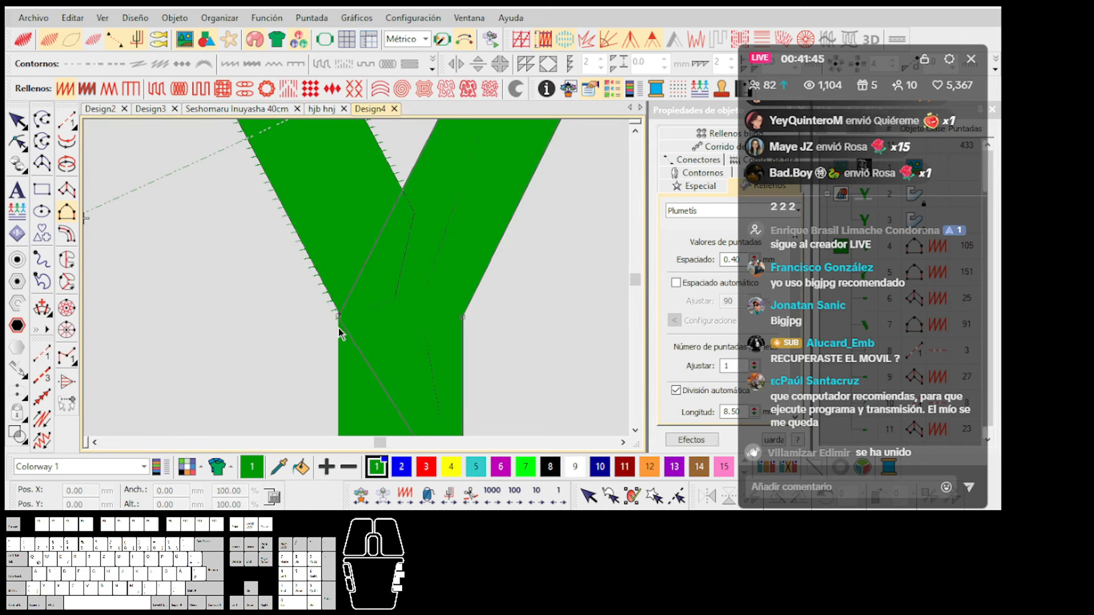
scroll(340, 333, "down", 3)
scroll(373, 337, "up", 3)
left_click(361, 344)
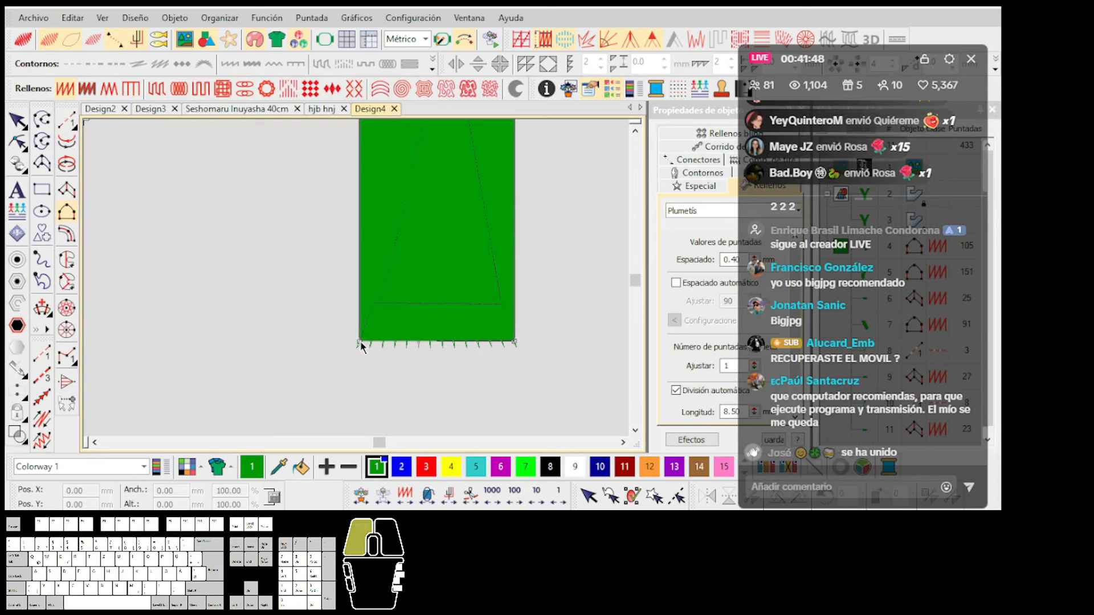
scroll(359, 307, "down", 4)
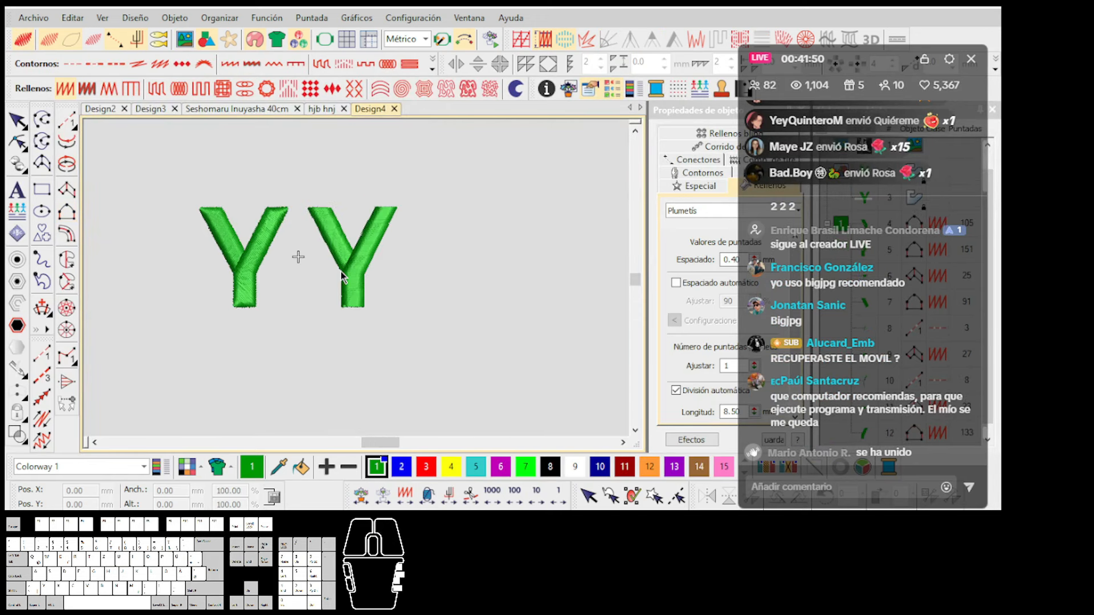
scroll(348, 275, "up", 2)
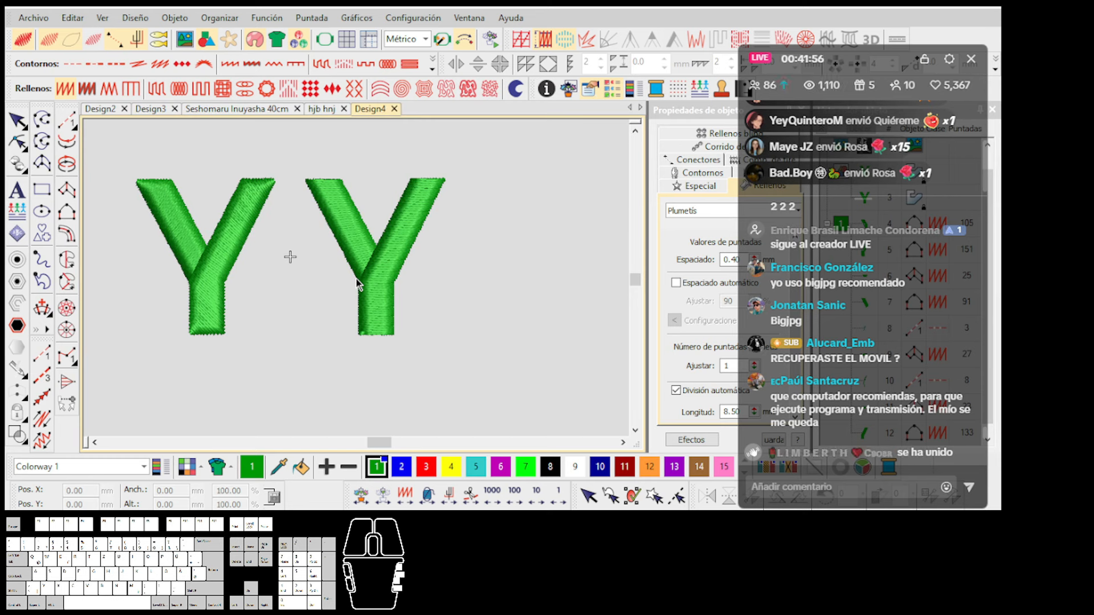
scroll(357, 278, "up", 2)
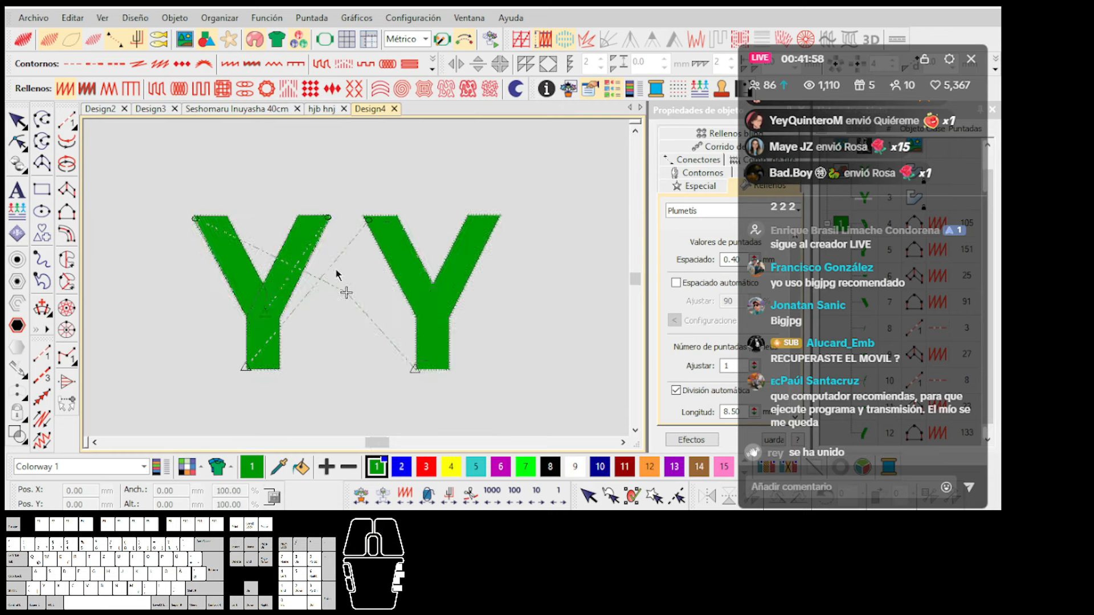
scroll(357, 278, "down", 2)
left_click_drag(500, 381, 71, 162)
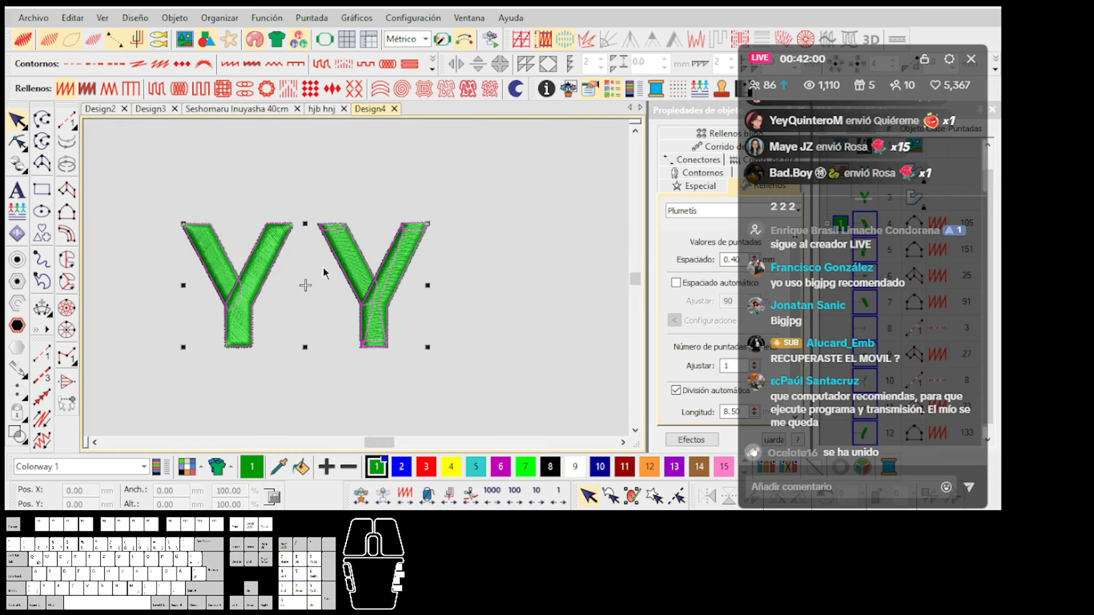
scroll(364, 275, "up", 2)
left_click(817, 91)
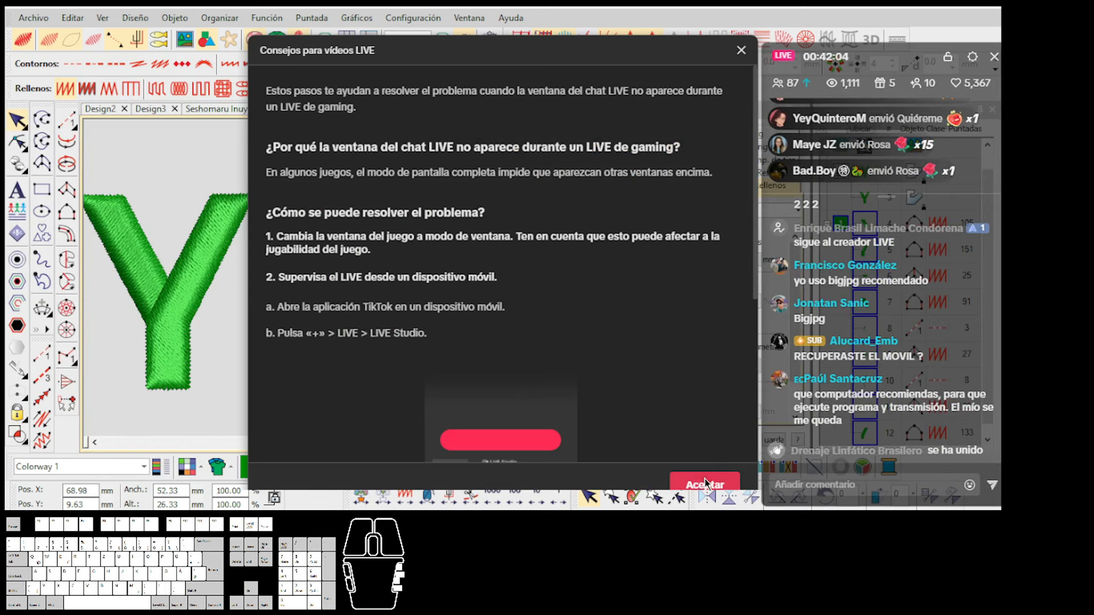
left_click(684, 484)
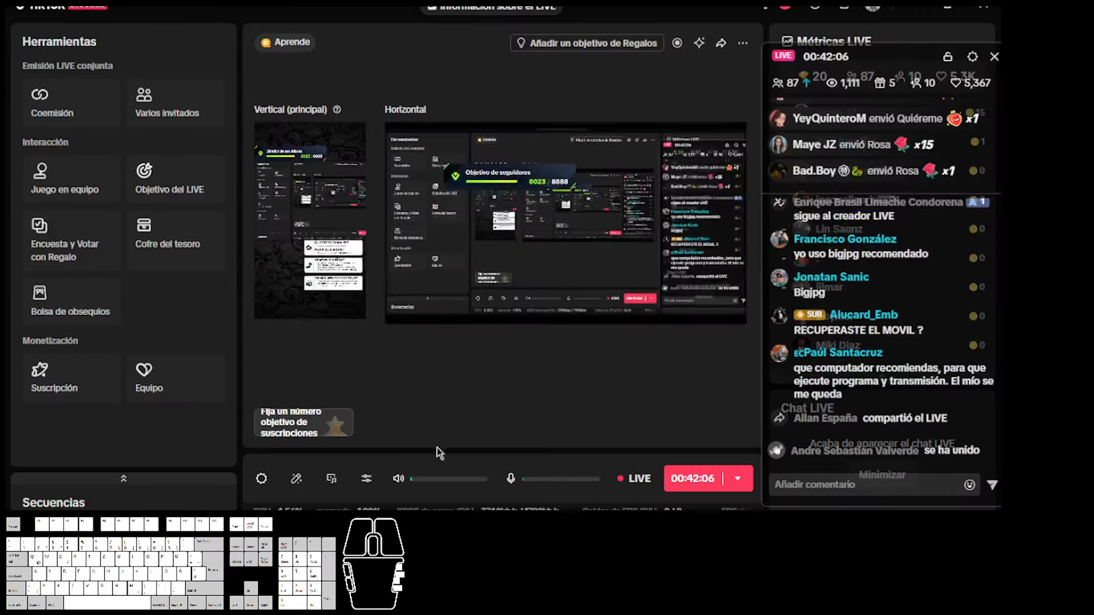
left_click(442, 515)
left_click(500, 330)
scroll(413, 225, "down", 1)
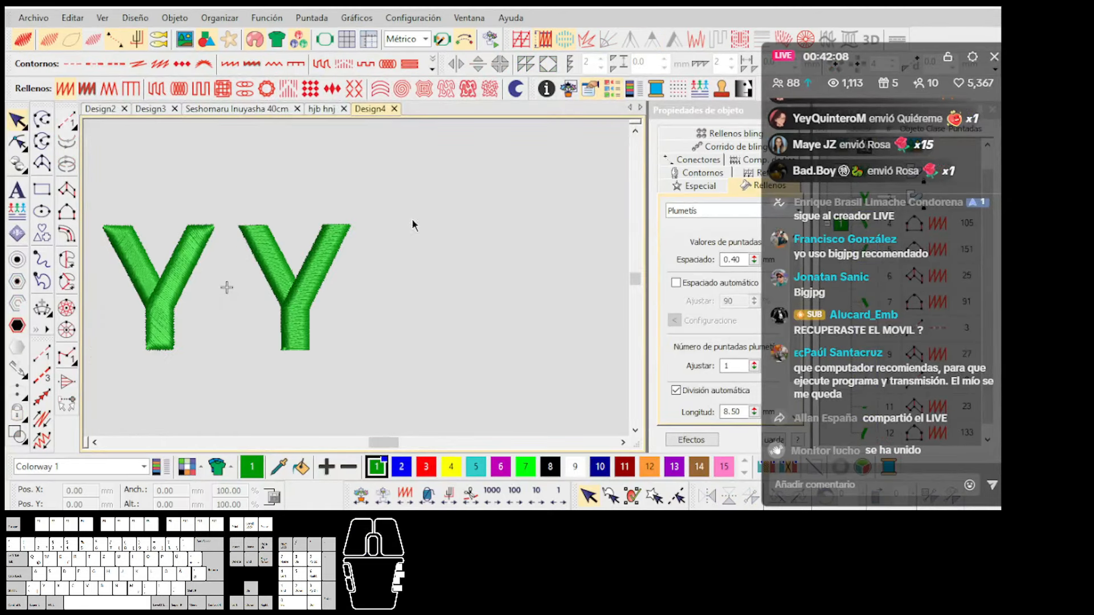
Select both Y letters and reduce their satin stitch spacing for denser coverage.
left_click_drag(88, 388, 87, 388)
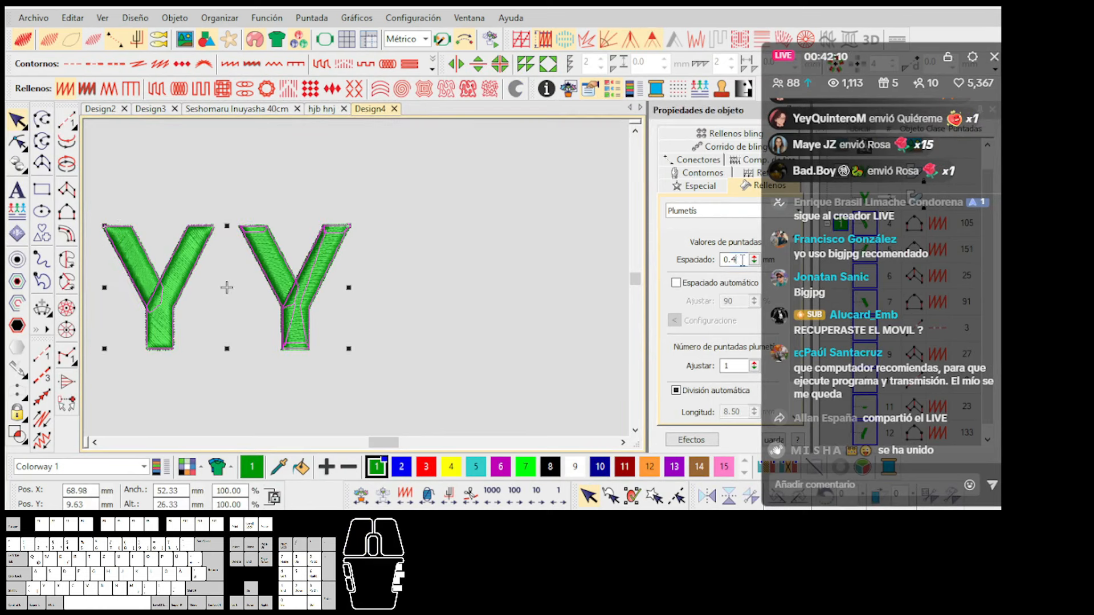
key("Escape")
scroll(358, 281, "up", 2)
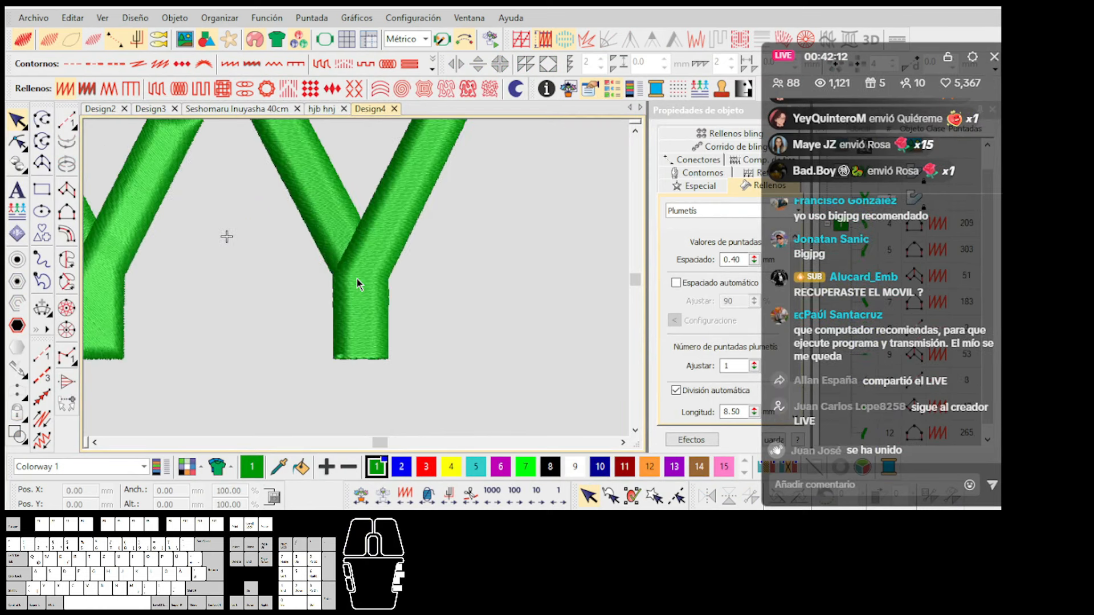
scroll(355, 282, "up", 1)
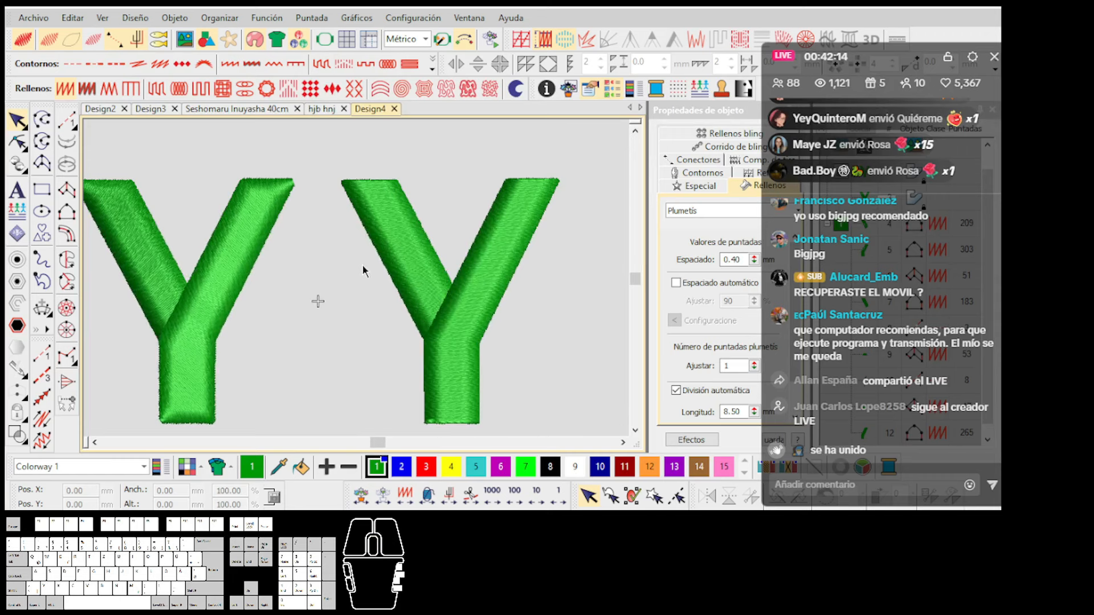
scroll(359, 276, "down", 2)
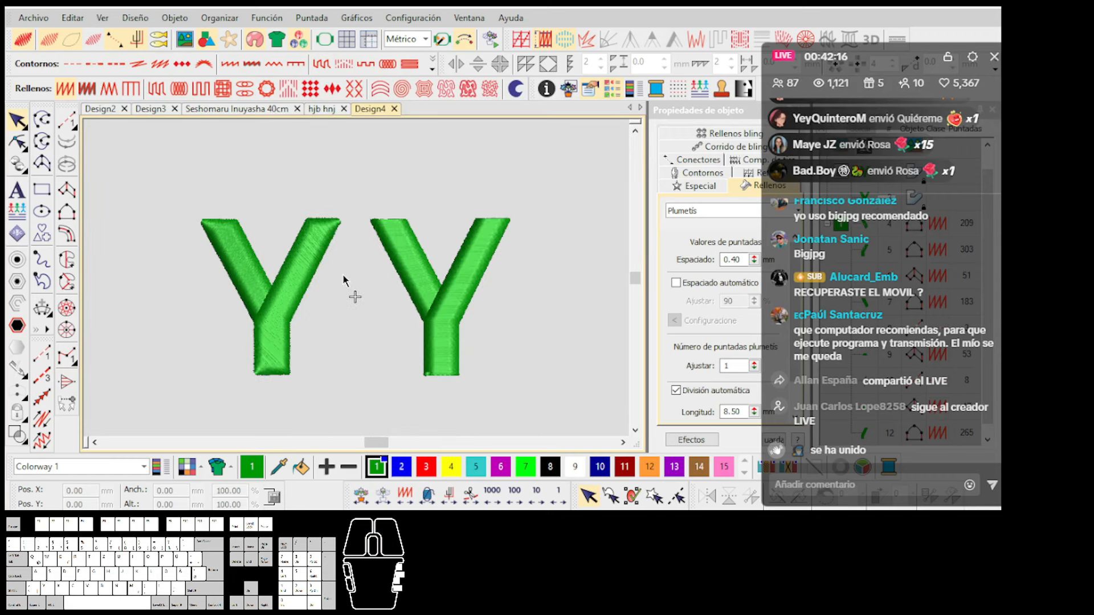
Draw a check mark above the second Y with vector lines.
scroll(357, 278, "down", 1)
scroll(357, 279, "up", 1)
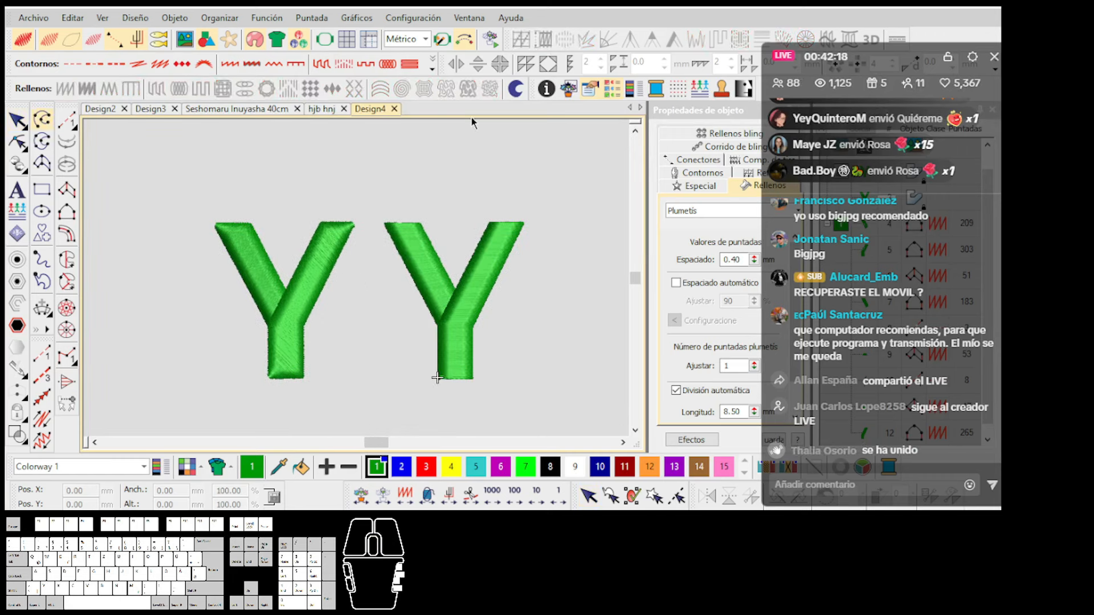
left_click(515, 90)
left_click(514, 172)
key("Return")
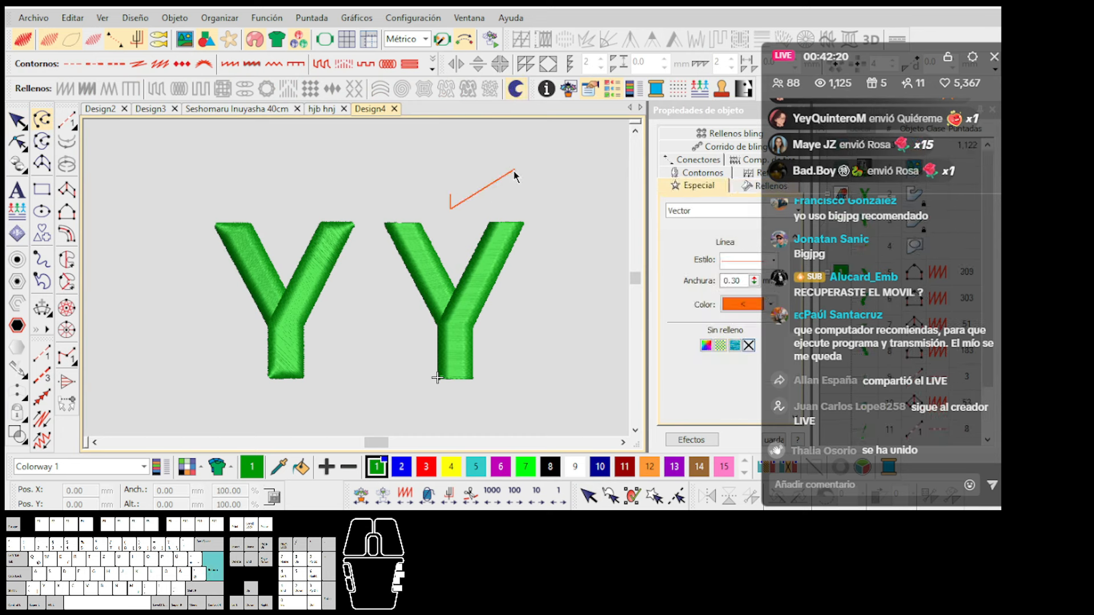
Draw an X mark above the first Y with two crossing vector lines.
left_click(283, 180)
left_click(305, 201)
key("Return")
left_click(271, 203)
left_click(325, 171)
key("Return")
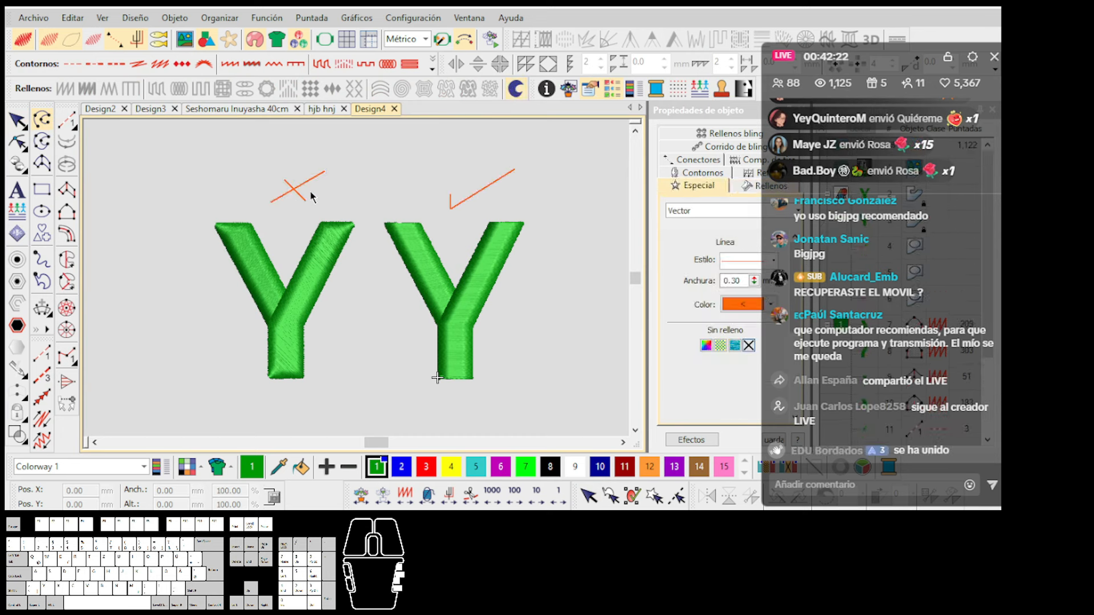
Try reshaping the first Y's right arm by moving its tip's inner corner down and its outer edge inward.
scroll(302, 217, "up", 1)
scroll(359, 285, "up", 1)
scroll(361, 285, "down", 1)
scroll(371, 283, "up", 2)
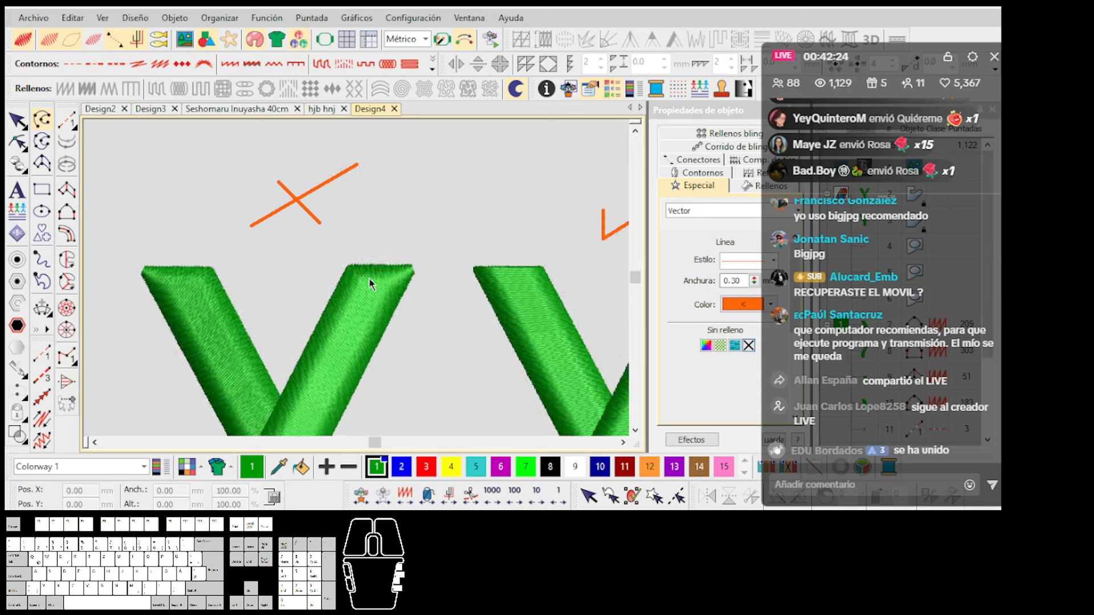
key("h")
left_click(311, 271)
scroll(310, 273, "up", 1)
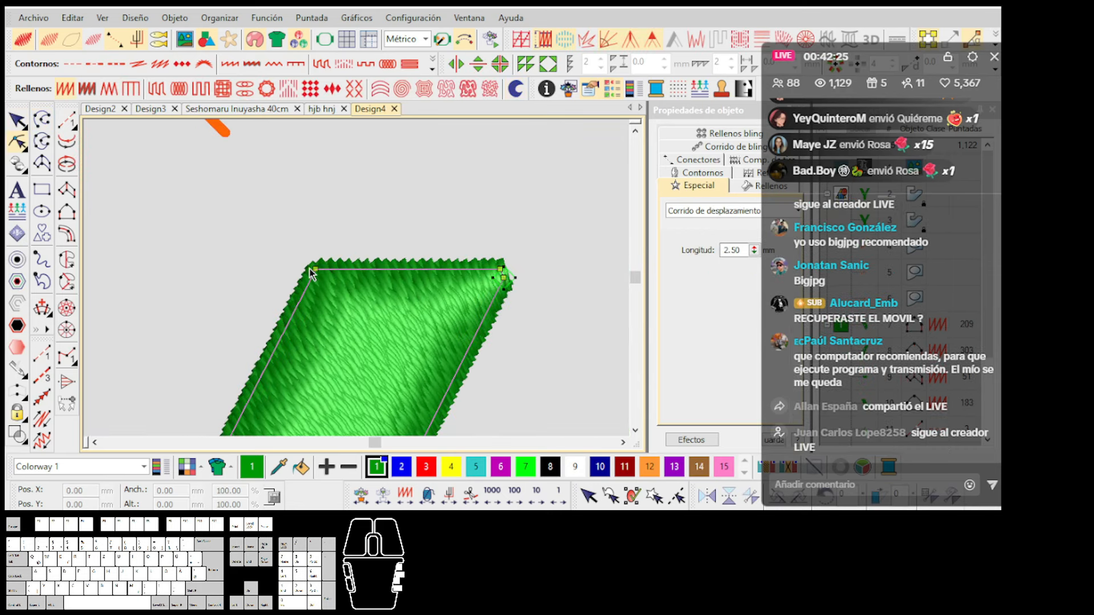
left_click_drag(315, 271, 322, 280)
right_click(458, 370)
left_click_drag(458, 371, 441, 371)
key("Escape")
scroll(358, 286, "down", 1)
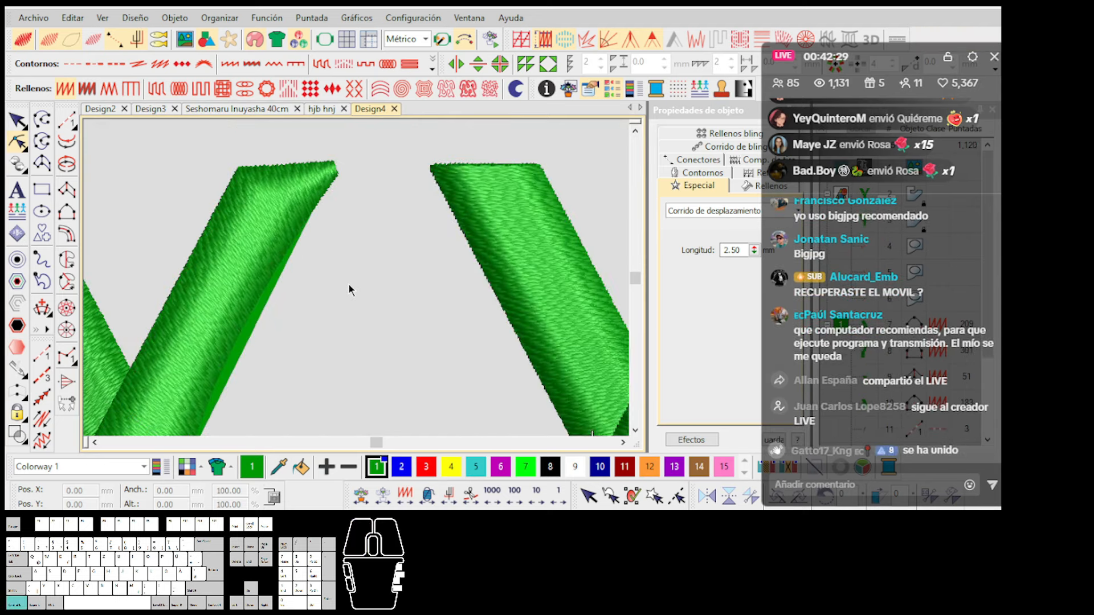
scroll(349, 290, "down", 1)
scroll(358, 283, "down", 1)
left_click(357, 284)
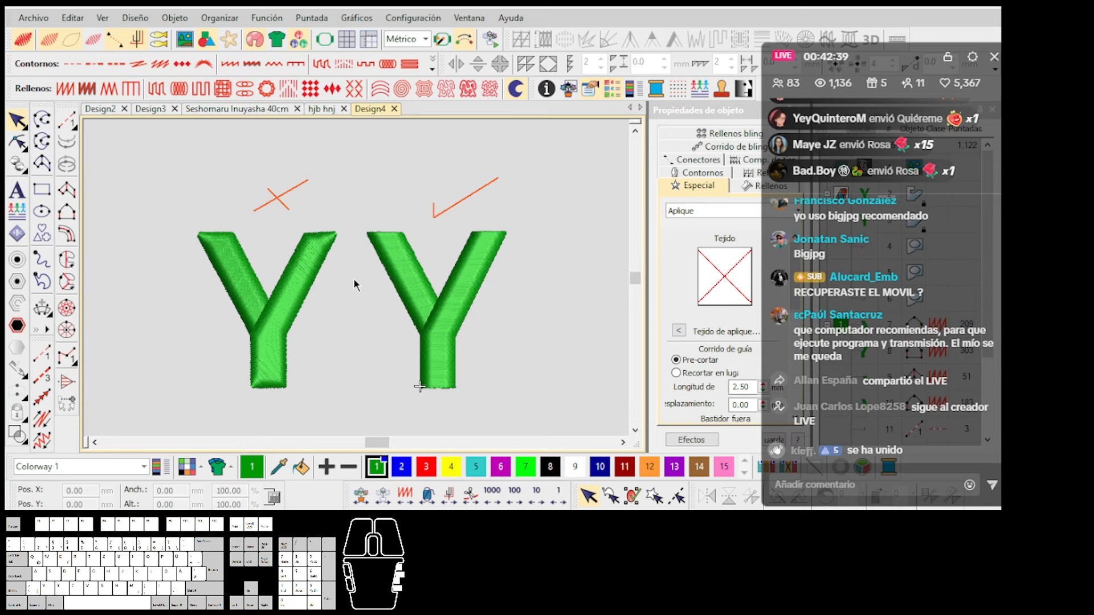
left_click(325, 263)
left_click(387, 275)
left_click(354, 305)
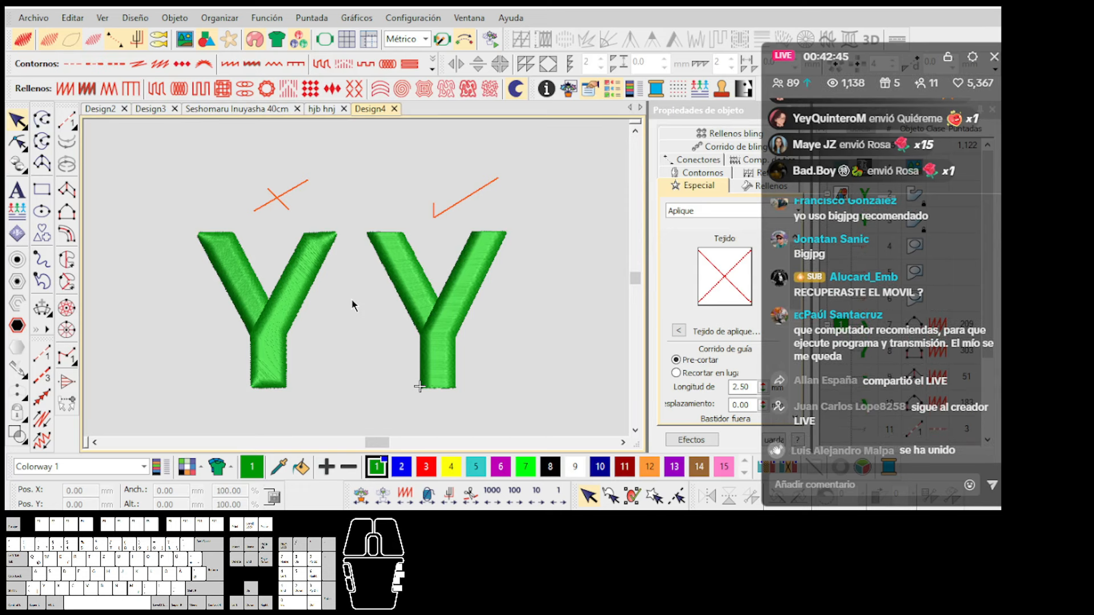
left_click(318, 277)
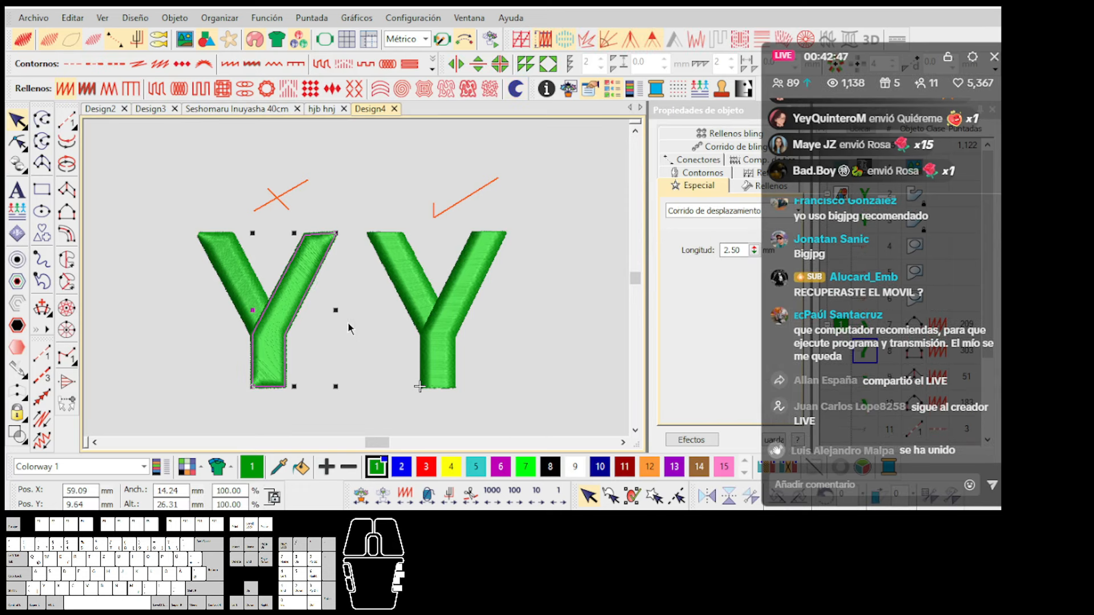
left_click(350, 329)
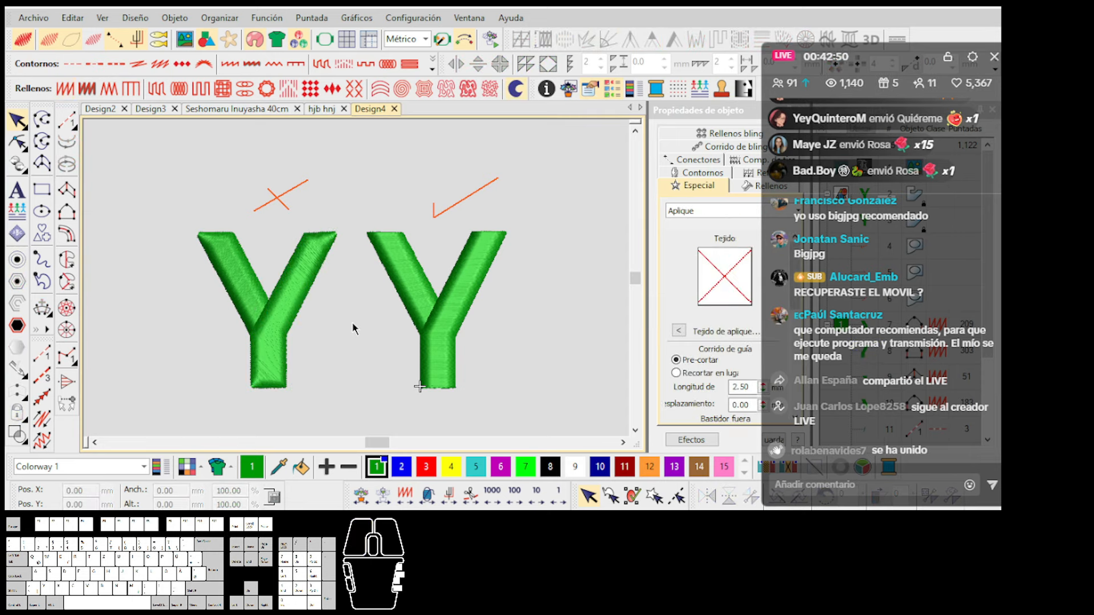
Examine the tip of the first Y's right arm closely with the realistic stitch view switched on and off.
scroll(311, 284, "up", 3)
left_click(359, 283)
key("t")
scroll(394, 249, "up", 2)
key("t")
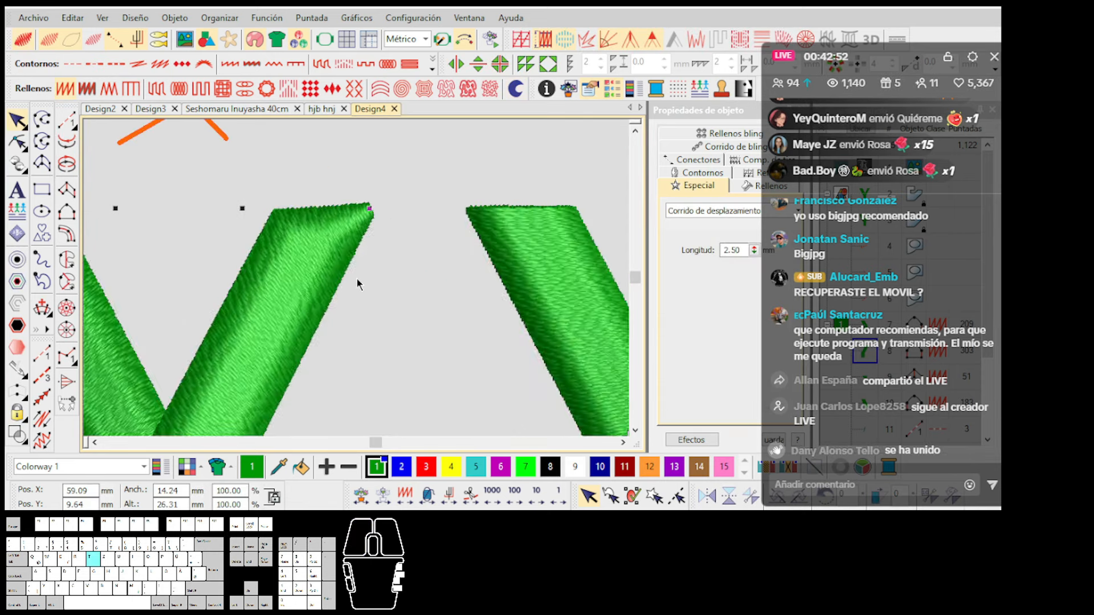
scroll(359, 283, "down", 3)
left_click(359, 283)
scroll(348, 277, "up", 3)
key("t")
key("t")
left_click(350, 276)
scroll(356, 282, "up", 4)
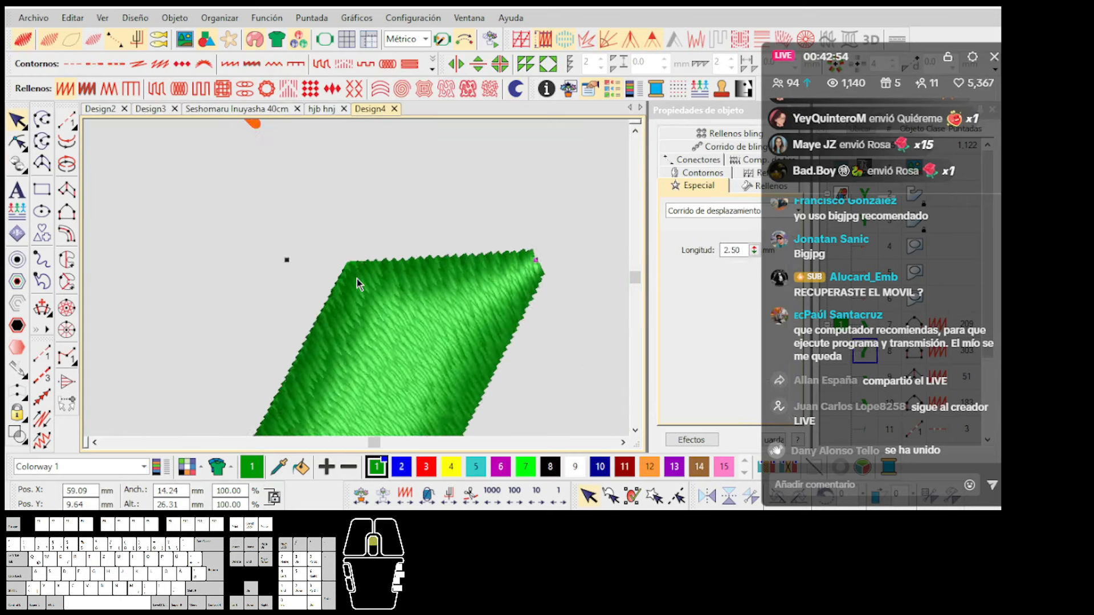
Reshape the first Y's right arm by moving the tip's inner corner up to level the end.
key("h")
key("t")
left_click_drag(352, 271, 342, 249)
key("t")
key("Escape")
scroll(361, 287, "down", 5)
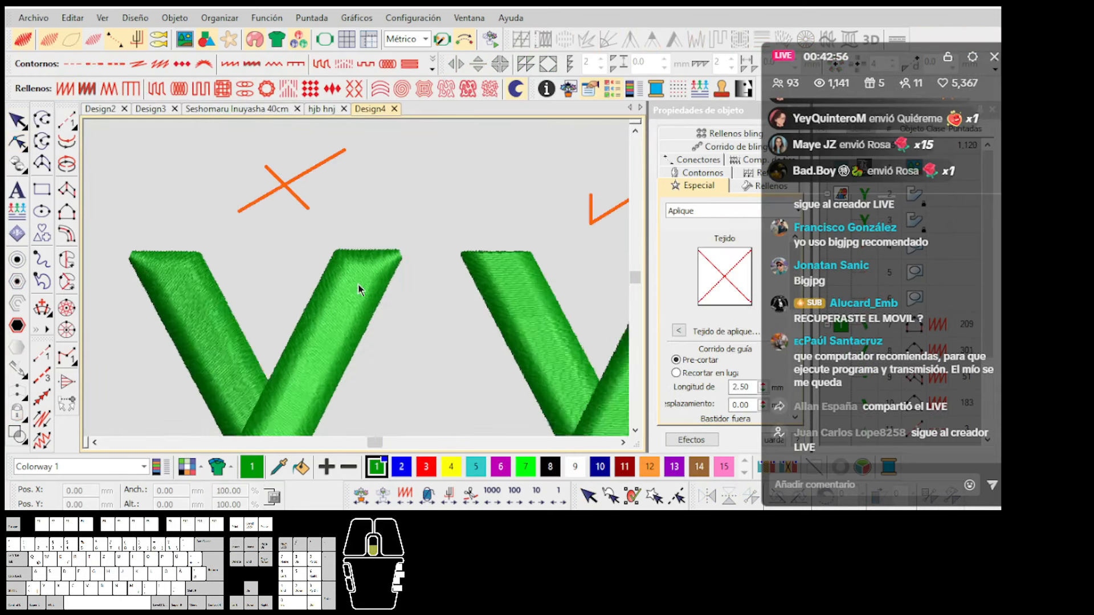
Examine the satin end bar at the tip of the second Y's left arm beneath the main fill.
scroll(358, 285, "up", 1)
left_click(452, 283)
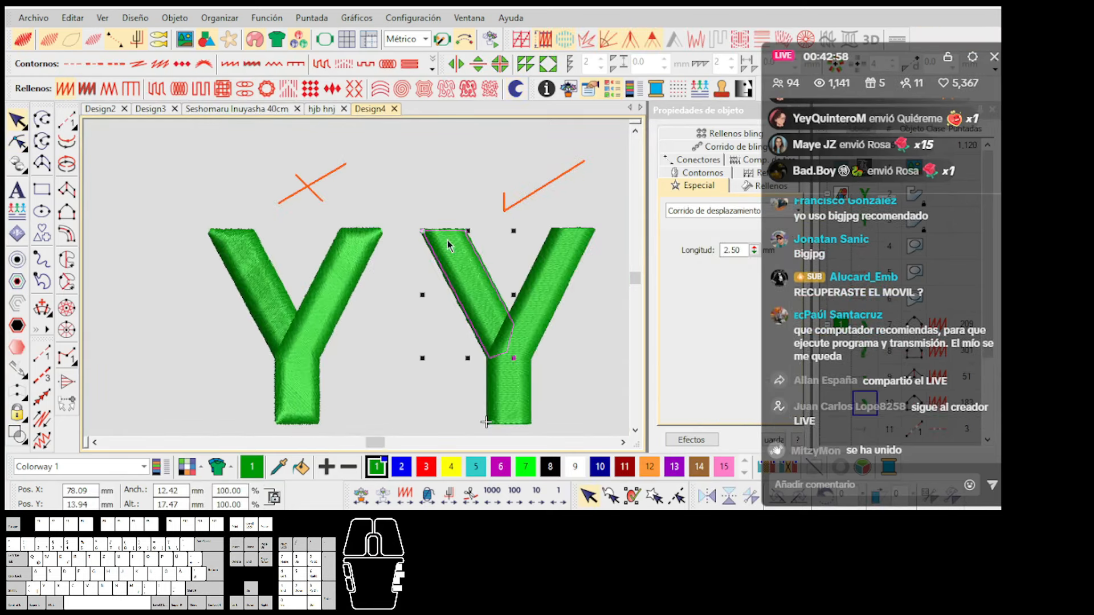
key("t")
scroll(358, 274, "up", 3)
key("Escape")
scroll(354, 275, "up", 3)
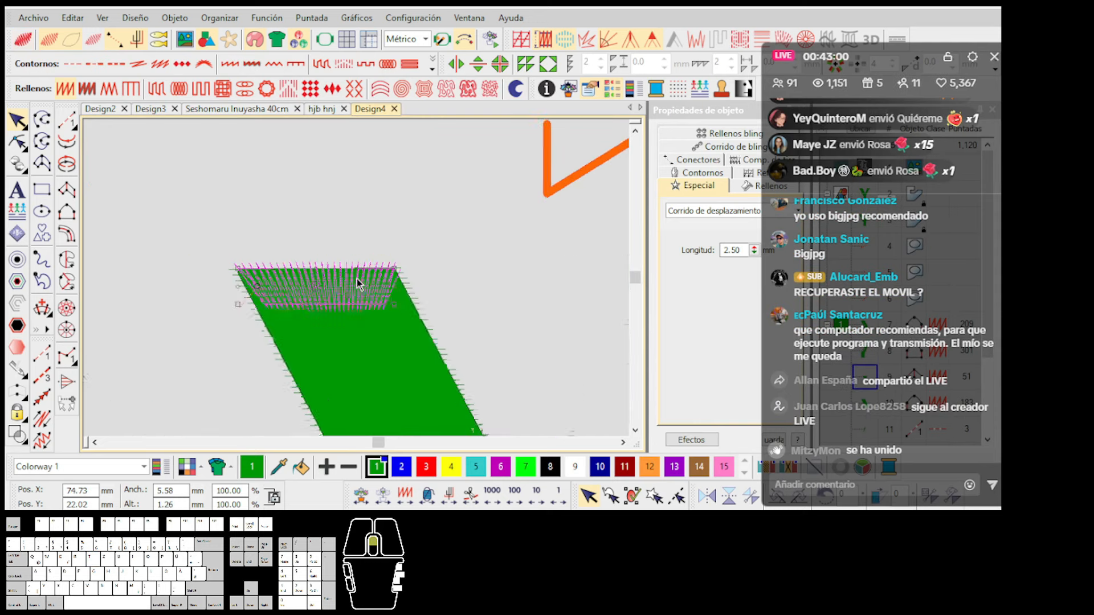
key("t")
scroll(342, 278, "down", 5)
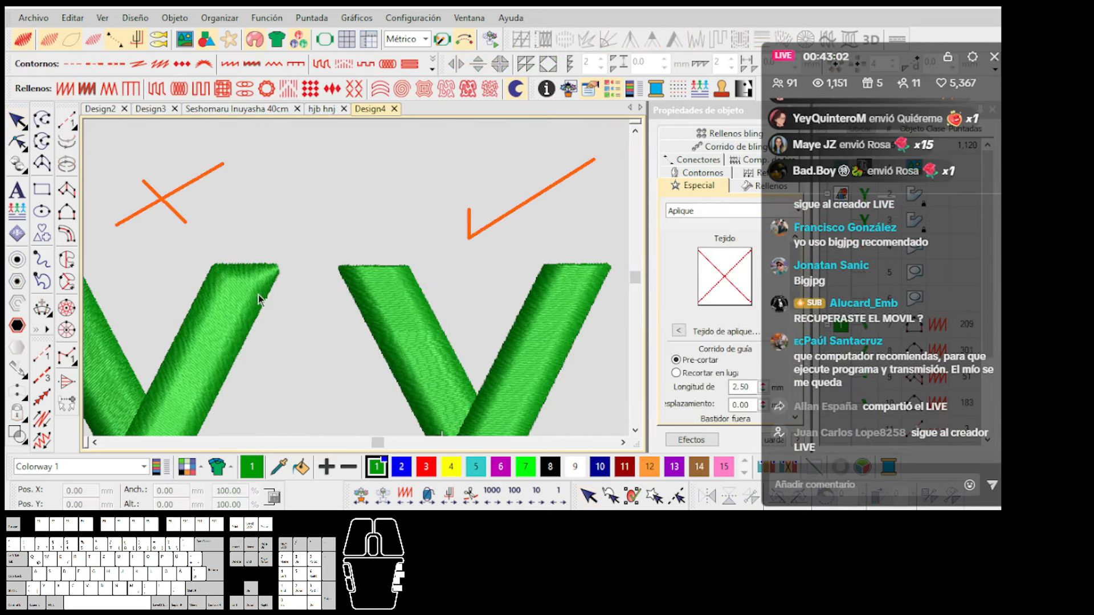
Examine the stitches at the outer tip corner of the first Y's right arm for comparison.
left_click(260, 297)
scroll(260, 298, "up", 5)
key("Escape")
scroll(354, 268, "up", 5)
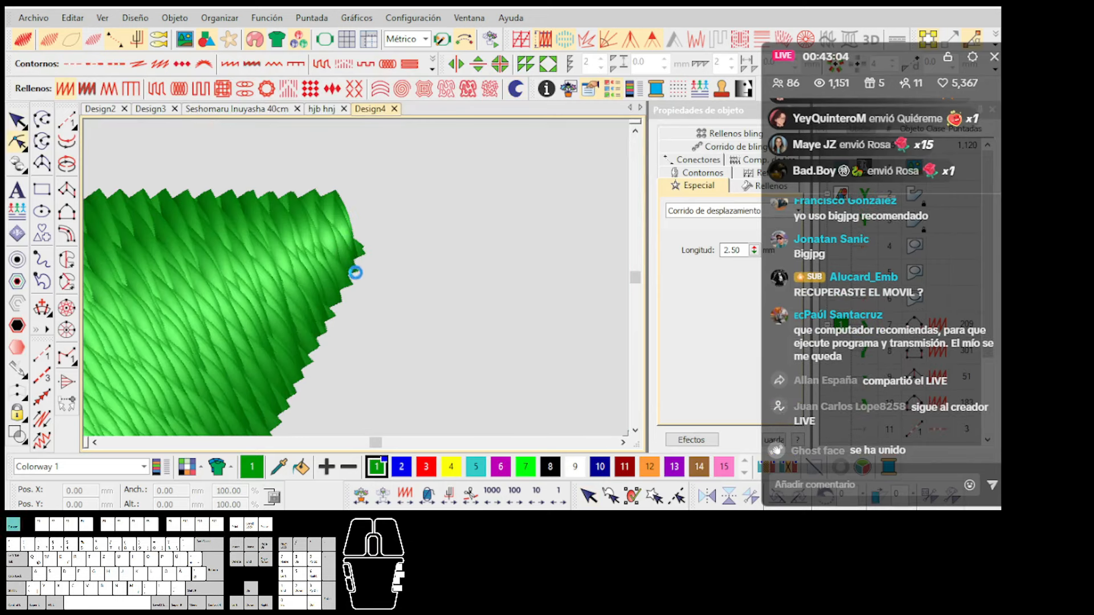
key("t")
key("t")
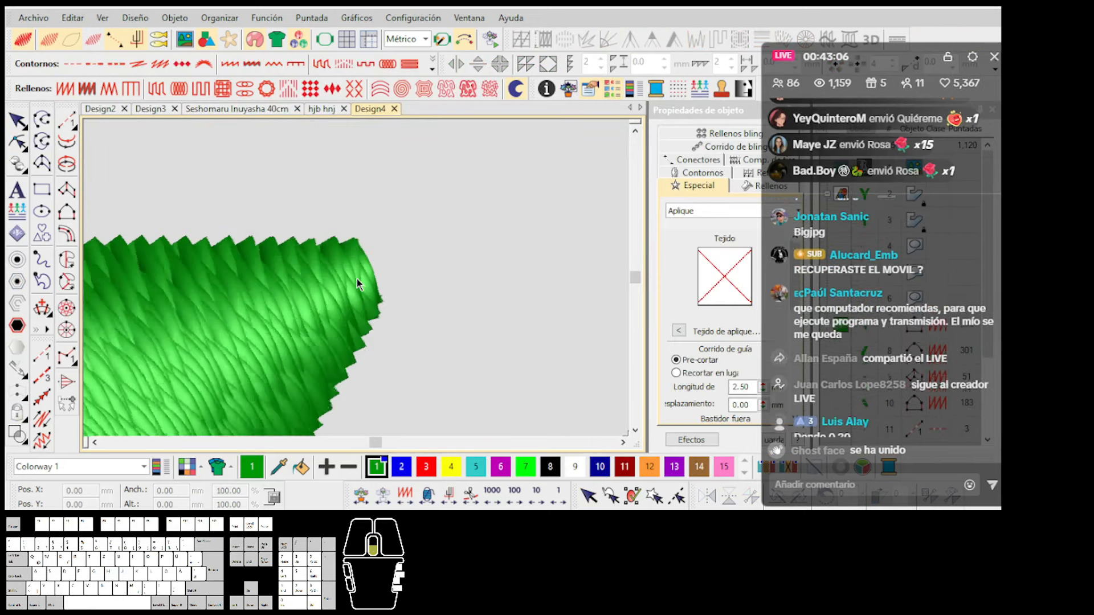
scroll(359, 284, "down", 1)
scroll(358, 283, "down", 3)
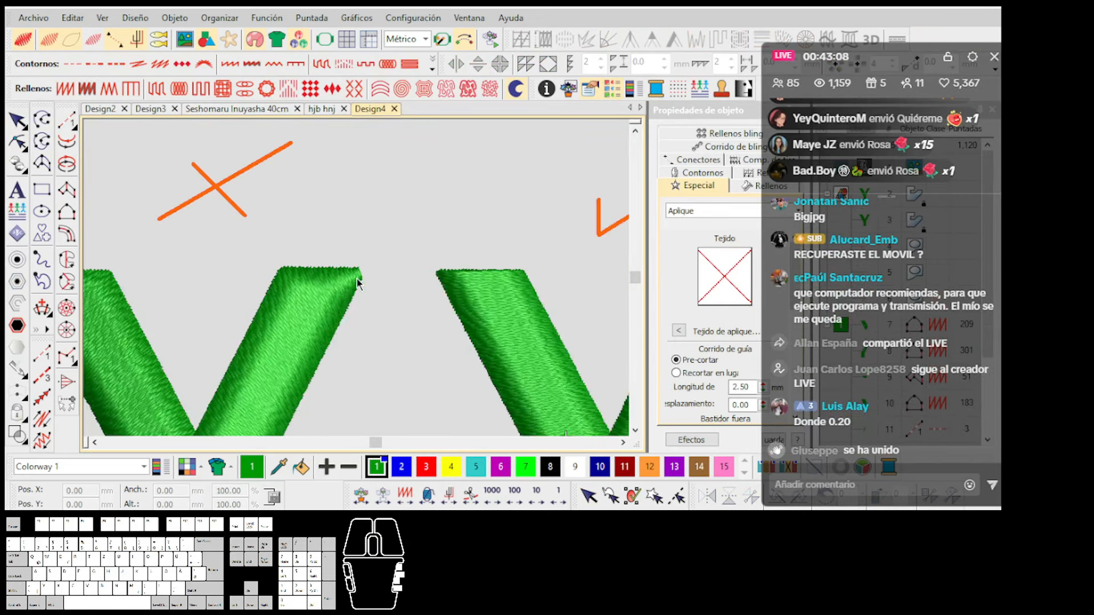
Select both Y letters, clear the selection and show the satin fill's spacing property.
scroll(357, 283, "up", 1)
left_click_drag(587, 404, 189, 219)
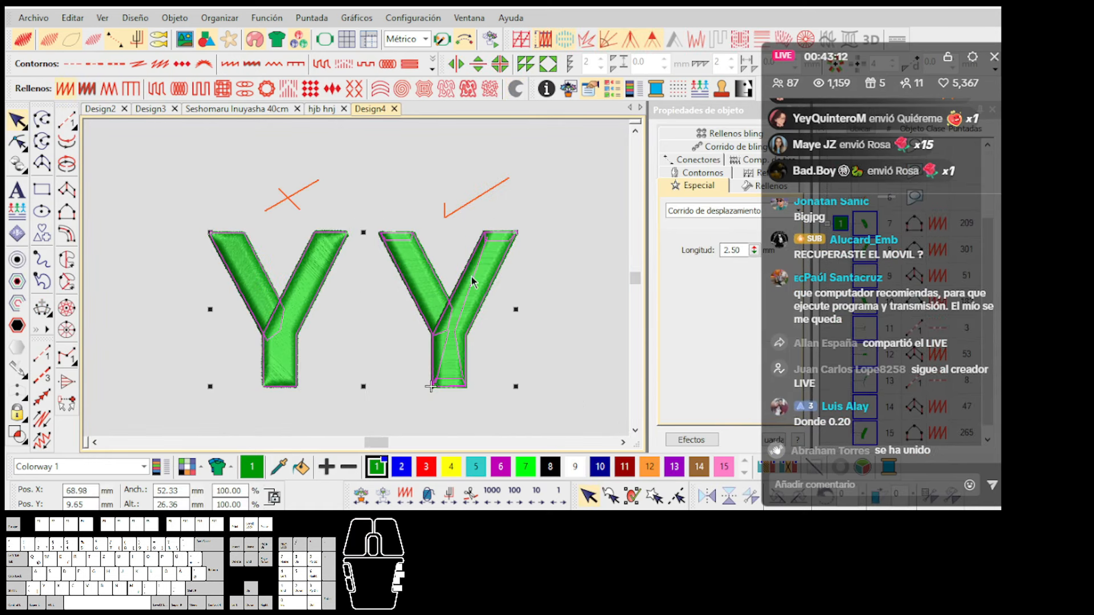
left_click(584, 272)
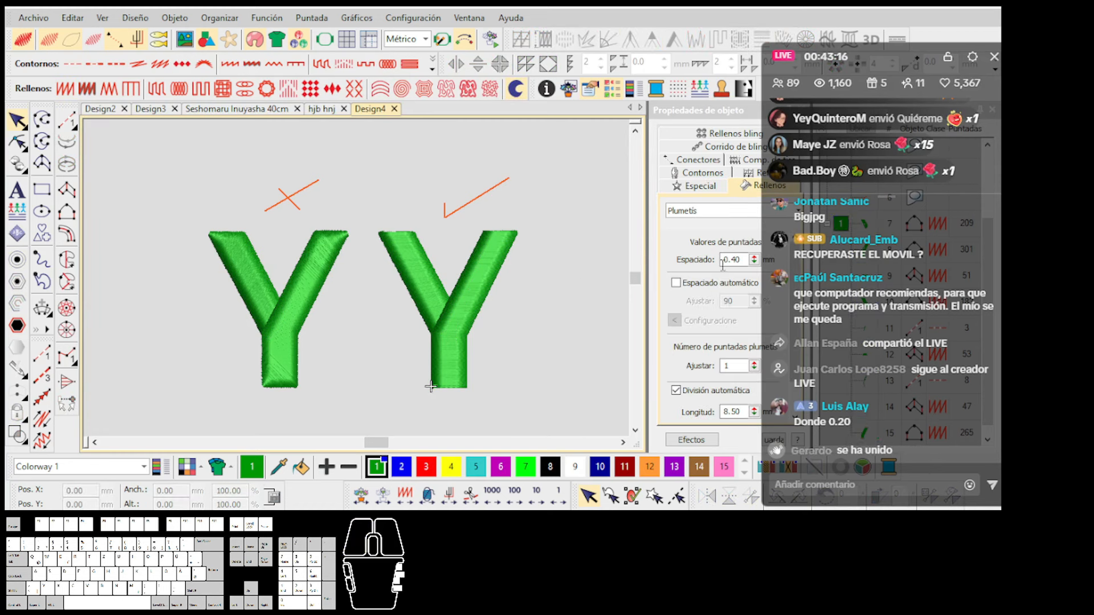
Digitize a short curved satin sample beside the second Y with a stitch spacing of 0.40 mm.
left_click(742, 260)
left_click(67, 212)
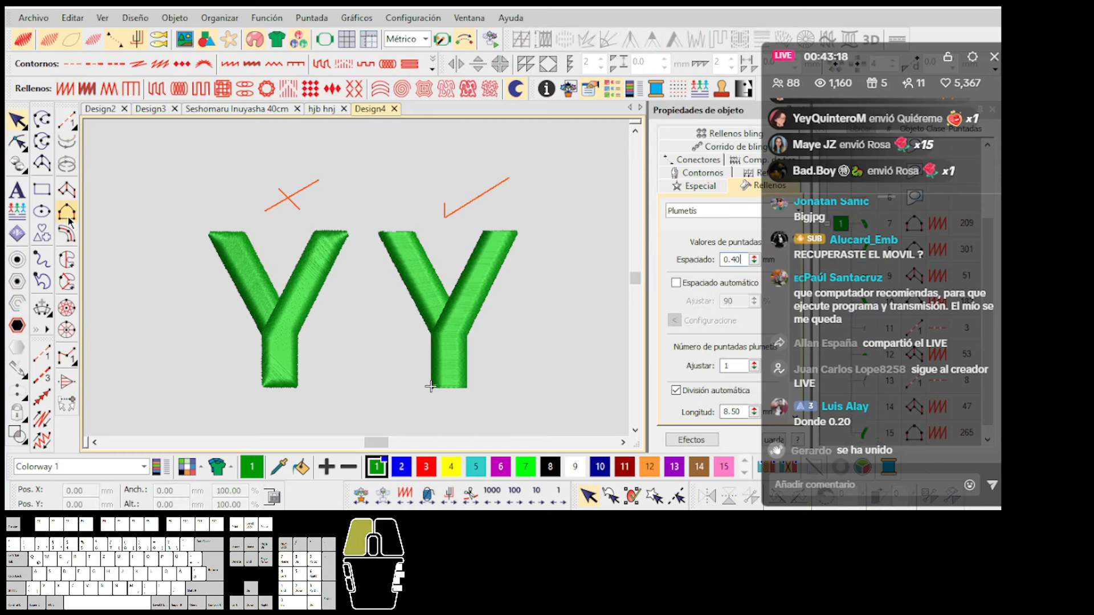
left_click(530, 371)
right_click(559, 358)
left_click(574, 328)
scroll(573, 355, "up", 2)
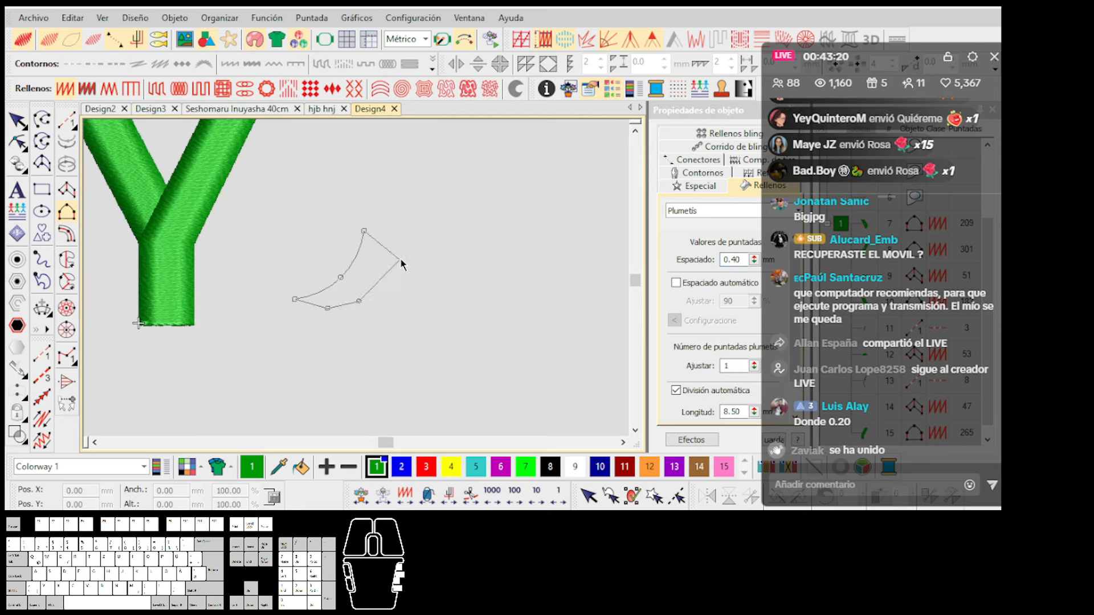
key("Return")
scroll(397, 285, "up", 1)
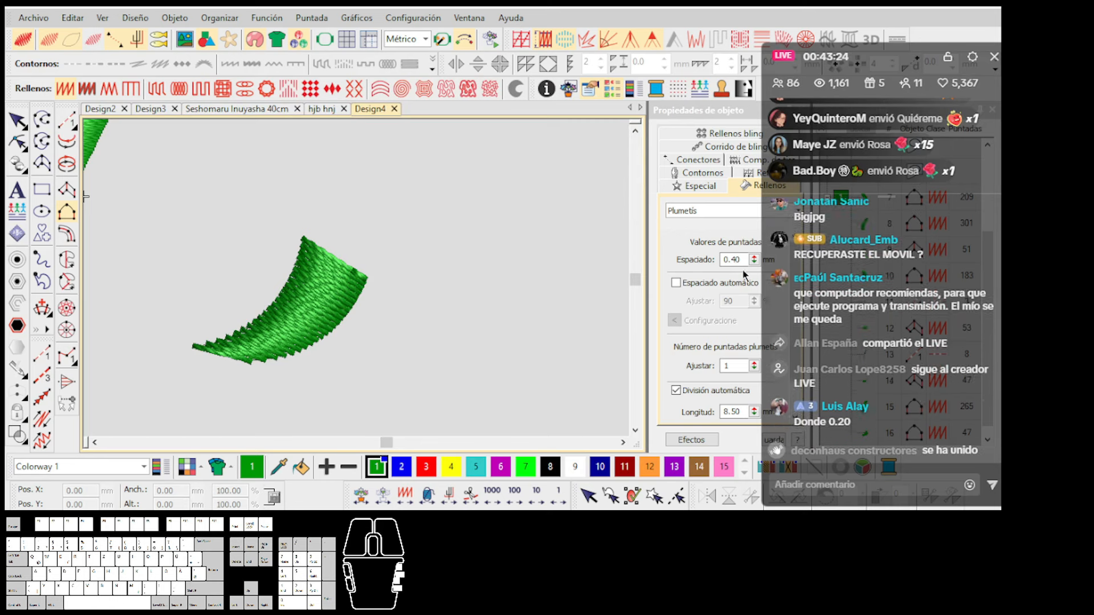
scroll(388, 282, "down", 2)
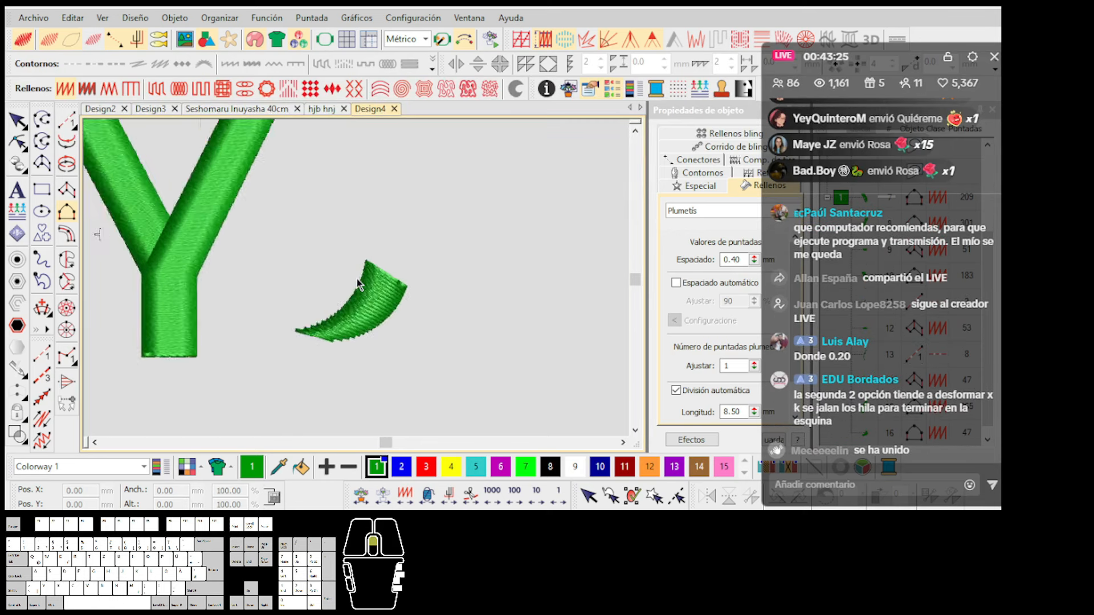
Set the satin spacing to 0.20 mm and digitize a second curved sample next to the first.
left_click(736, 260)
key("BackSpace")
left_click(397, 374)
left_click(427, 362)
left_click(480, 301)
key("Return")
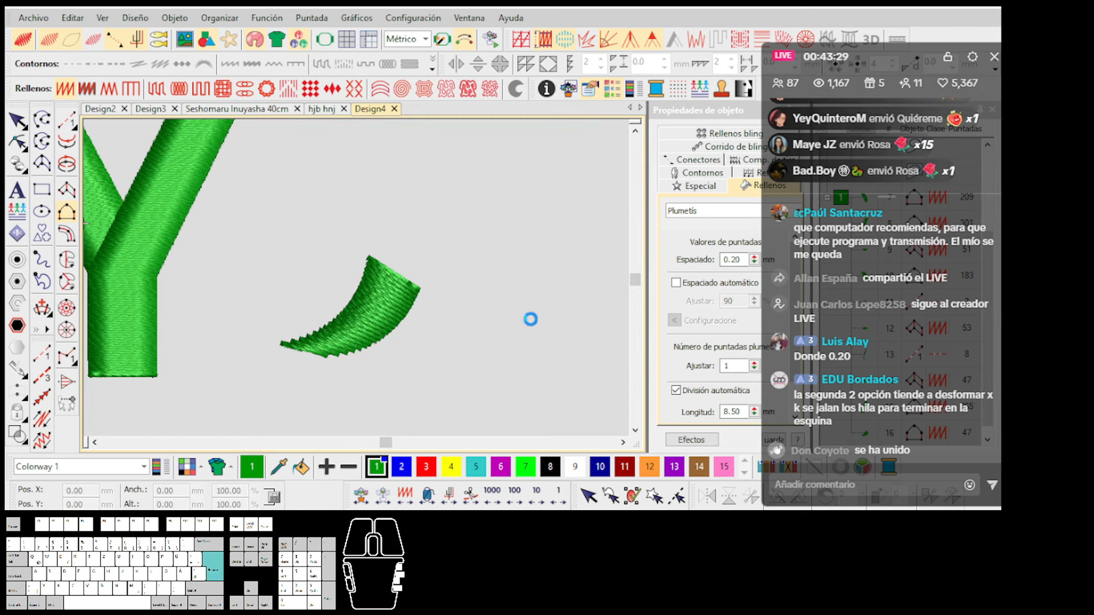
Digitize a third, more upright curved satin sample beside the second one at 0.20 mm spacing.
scroll(459, 349, "up", 3)
scroll(392, 348, "down", 1)
left_click(391, 344)
right_click(438, 262)
left_click(445, 152)
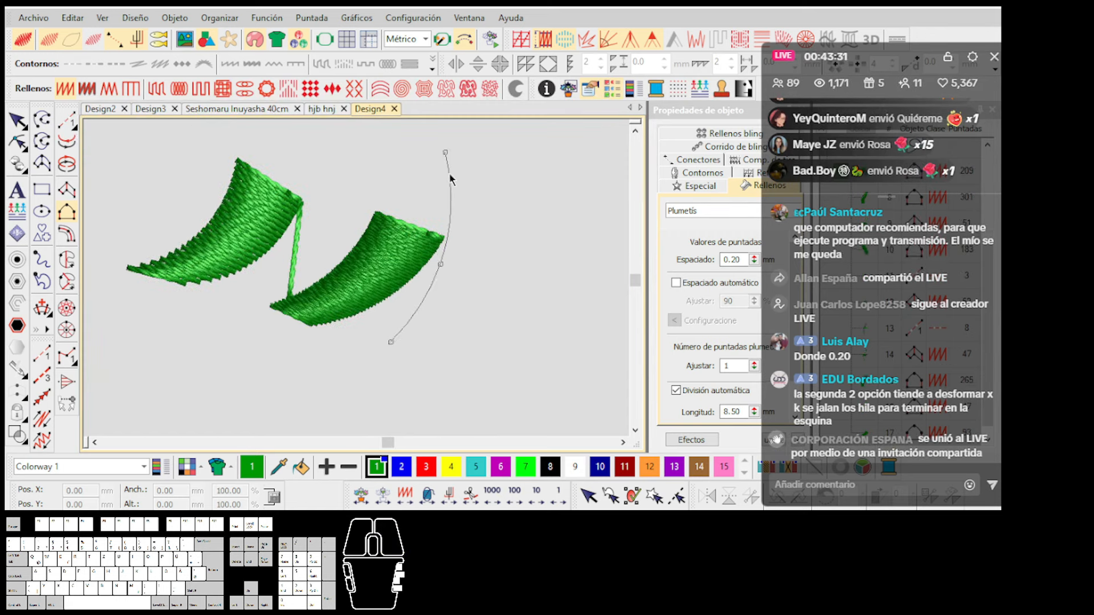
key("Return")
left_click(437, 336)
right_click(477, 285)
left_click(504, 158)
key("Return")
Digitize a fourth curved satin sample beside the third one, keeping the 0.20 mm spacing.
left_click(527, 167)
key("Return")
left_click(534, 320)
right_click(579, 251)
left_click(589, 170)
key("Return")
scroll(353, 293, "down", 4)
scroll(364, 288, "up", 2)
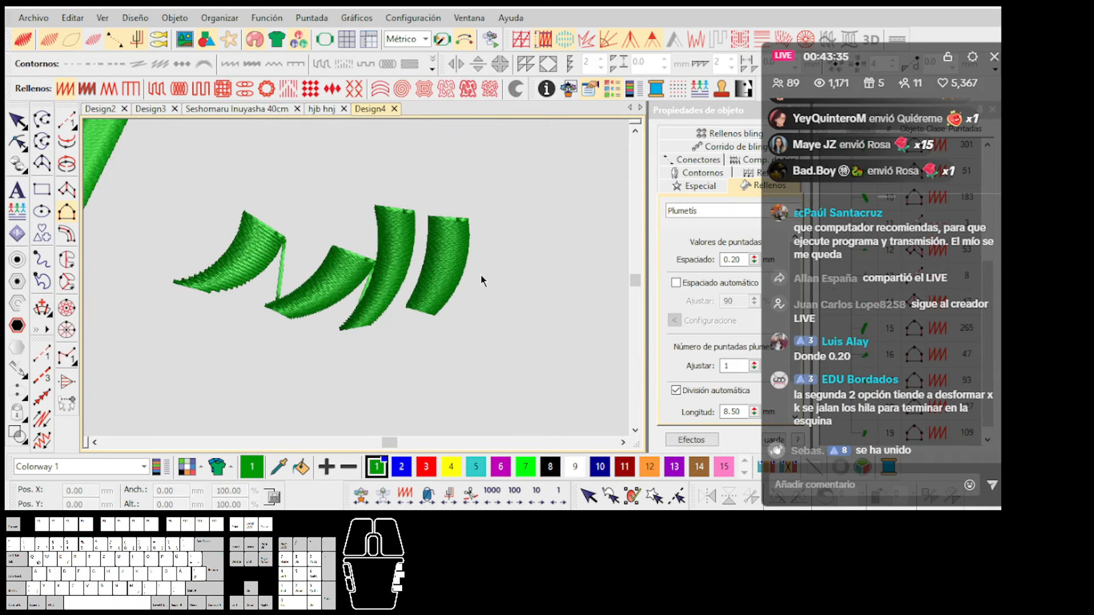
Set the satin spacing to 0.40 mm and digitize a fifth curved sample below the other four.
left_click(745, 261)
key("BackSpace")
key("BackSpace")
type("4")
key("Return")
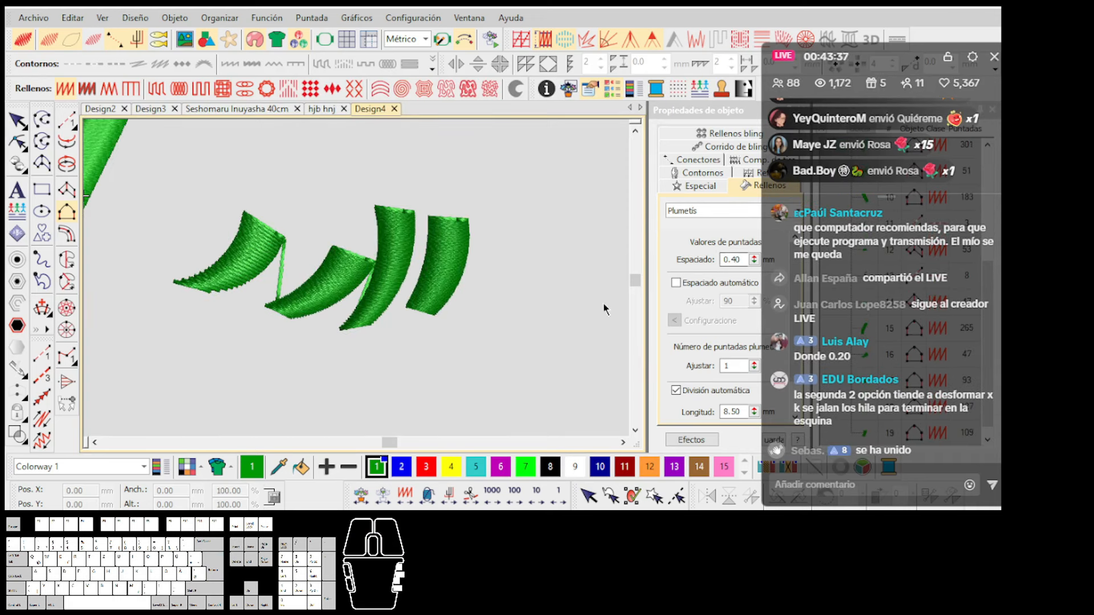
left_click(504, 298)
key("Return")
left_click(447, 404)
right_click(505, 366)
left_click(544, 311)
key("Return")
scroll(369, 295, "down", 3)
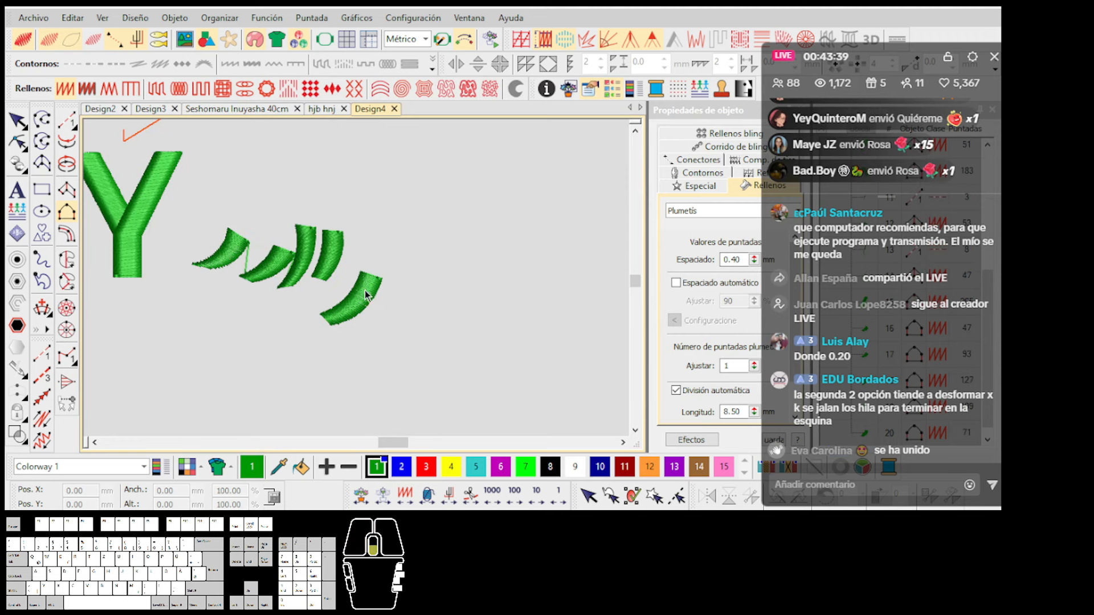
Select all five curved samples and set their satin spacing to 0.20 mm.
scroll(358, 281, "up", 1)
scroll(358, 283, "up", 1)
left_click_drag(181, 147, 490, 349)
left_click(162, 160)
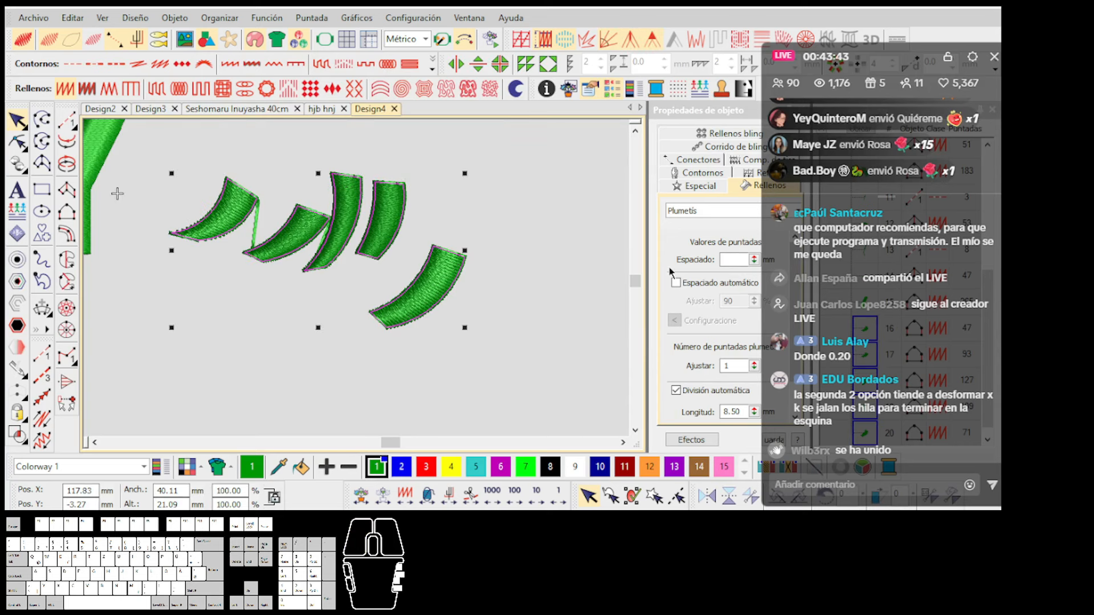
left_click(733, 260)
type("0.2")
key("Return")
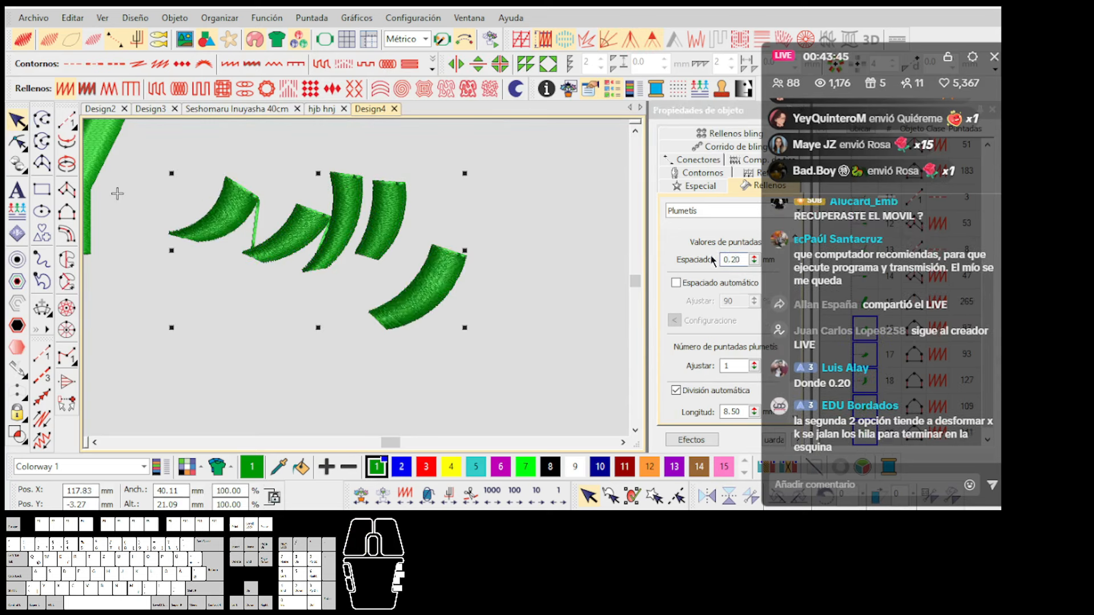
Set the satin spacing of the five curved samples to 0.7 mm and clear the selection.
left_click(740, 261)
key("BackSpace")
key("BackSpace")
type("4")
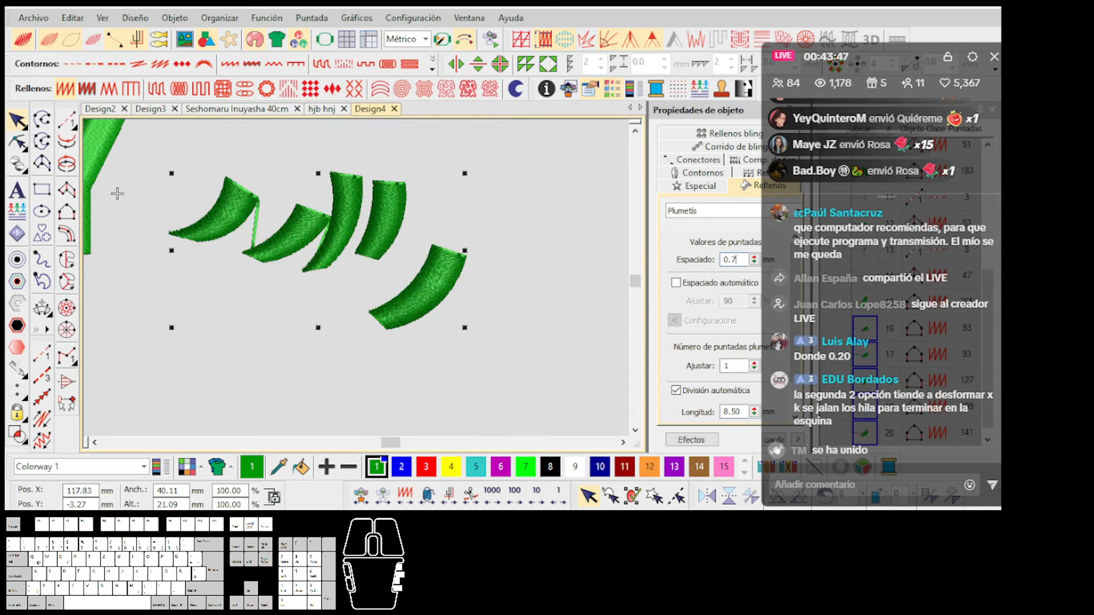
key("Return")
left_click(484, 249)
scroll(357, 283, "up", 1)
scroll(357, 280, "down", 3)
Delete the curved samples, the stitched Y letters and the cross and check marks, leaving only the locked artwork.
left_click_drag(528, 336, 246, 191)
left_click(319, 190)
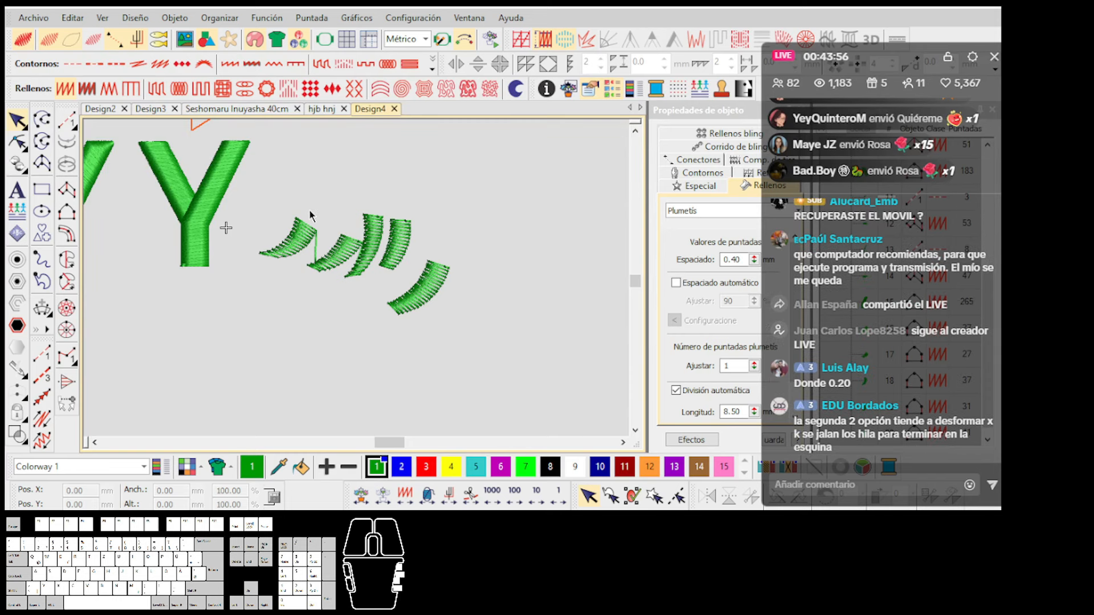
scroll(372, 292, "down", 2)
left_click_drag(494, 377, 327, 269)
scroll(322, 297, "down", 2)
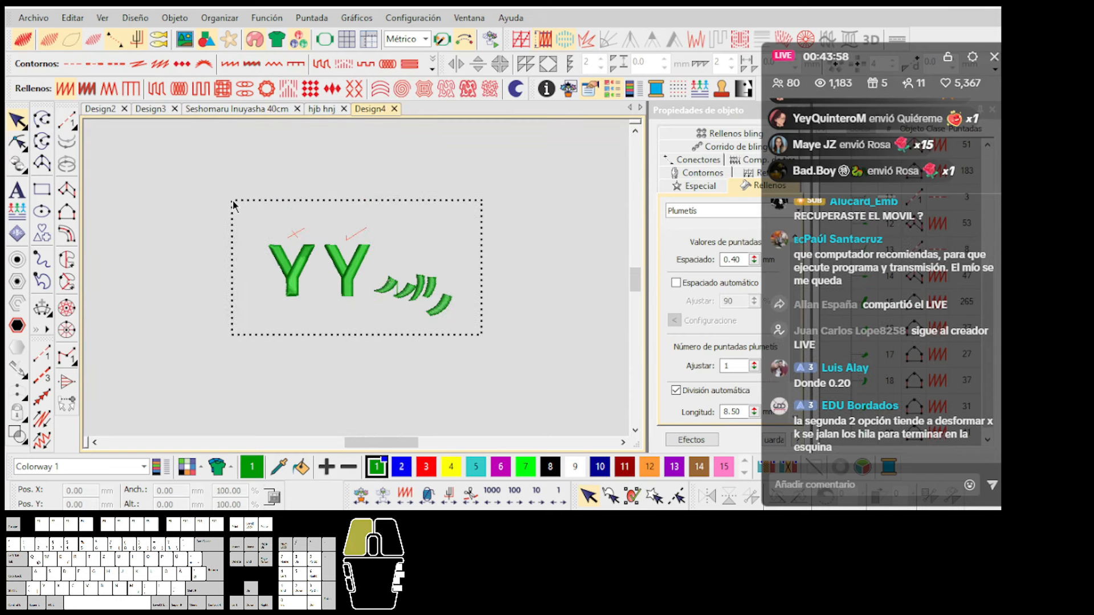
left_click_drag(234, 205, 236, 202)
key("Delete")
key("0")
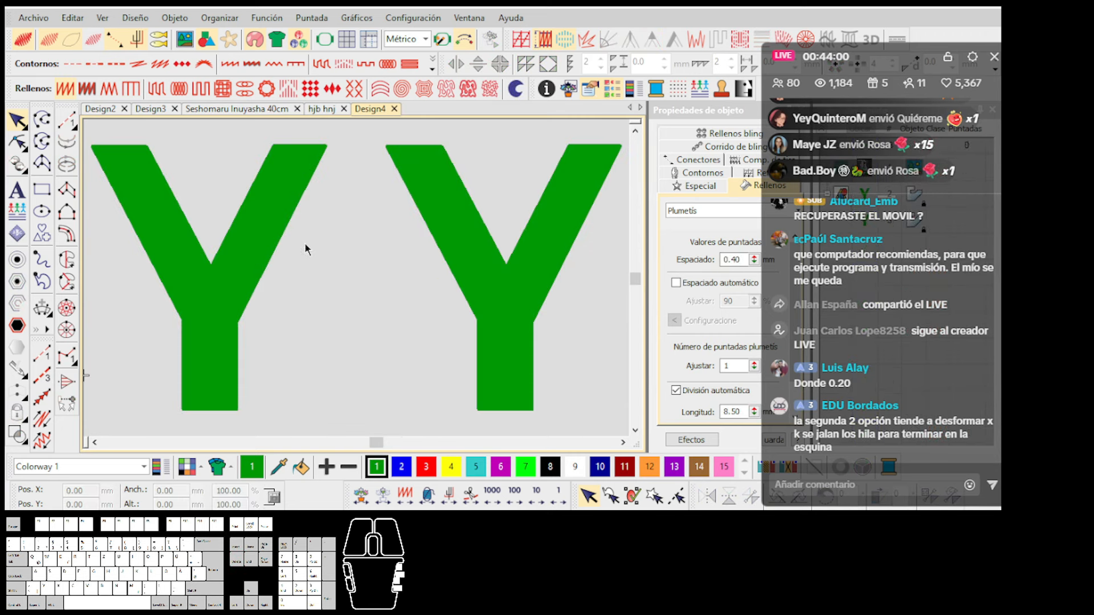
Unlock the two green Y vector shapes, delete them and show the whole LA logo image.
scroll(358, 283, "down", 3)
scroll(349, 280, "up", 2)
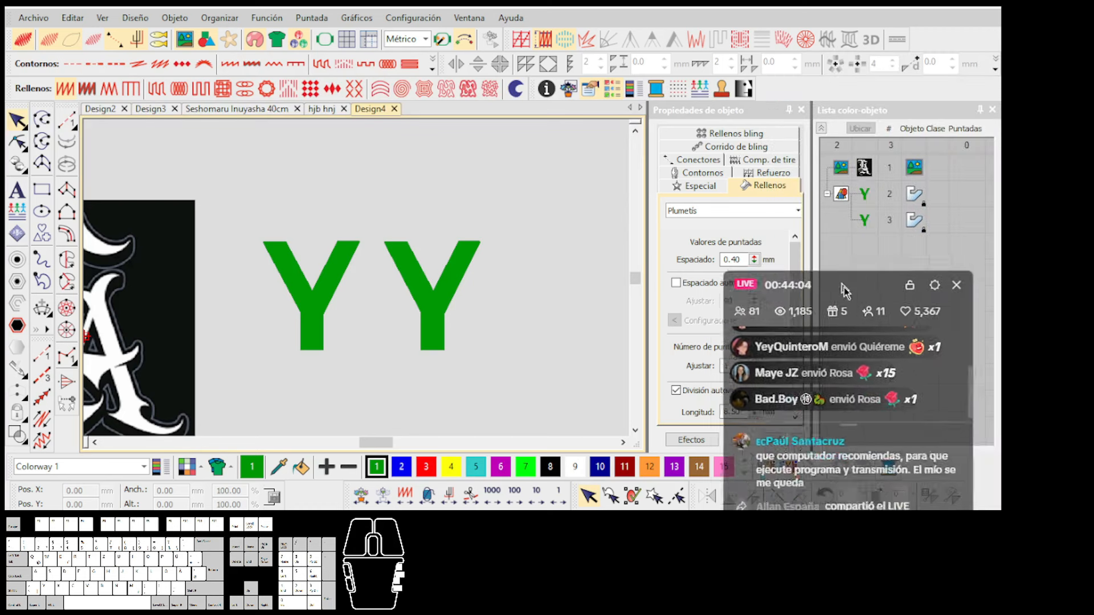
right_click(861, 194)
left_click(844, 373)
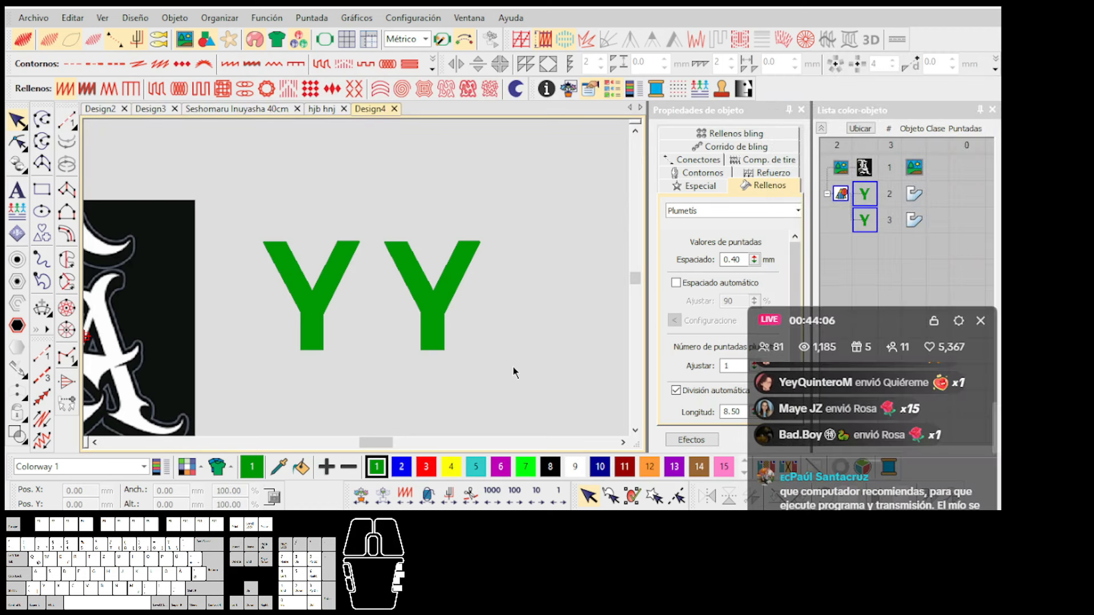
left_click_drag(408, 323, 270, 204)
key("Delete")
left_click(284, 207)
key("0")
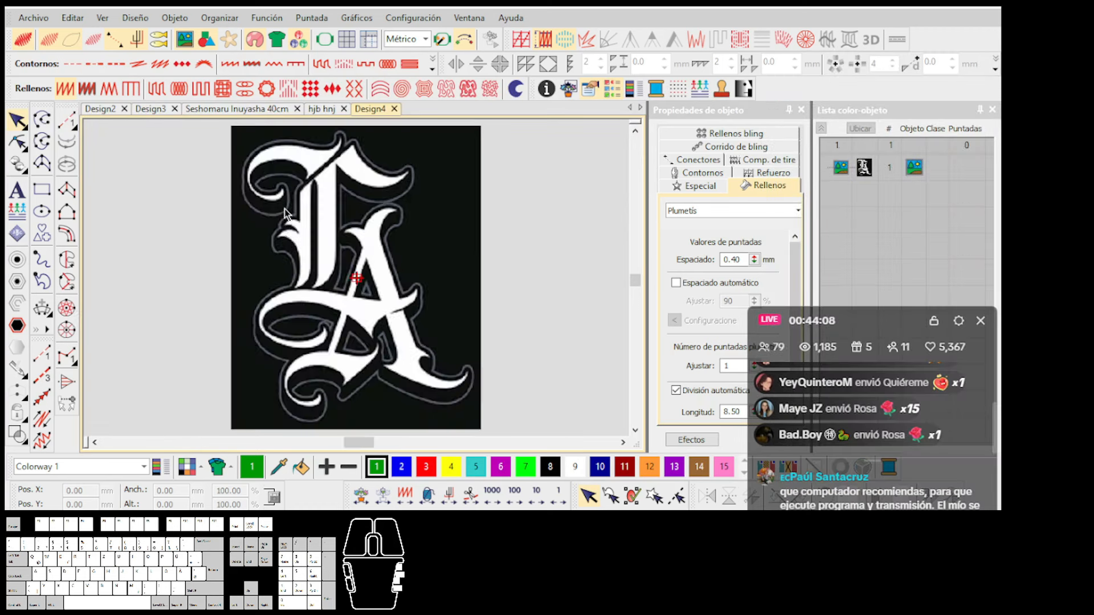
Start a satin column on the logo's upper curl, tracing its inner edge from the hook tip around the bend.
scroll(311, 206, "up", 3)
scroll(357, 251, "down", 2)
scroll(335, 270, "up", 1)
scroll(357, 278, "up", 3)
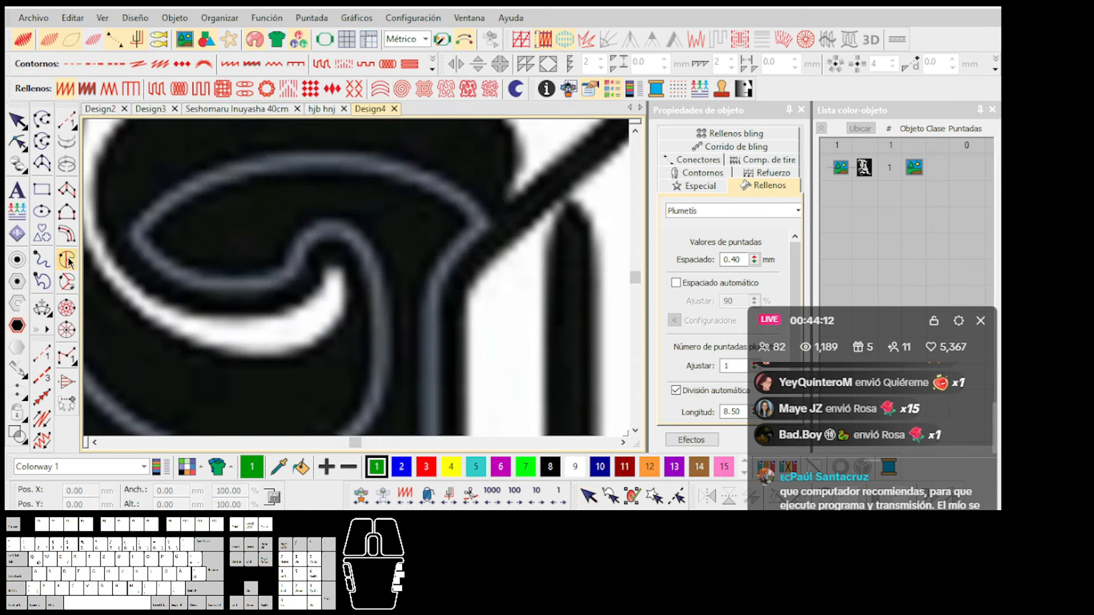
left_click(67, 260)
left_click(72, 217)
scroll(460, 284, "down", 2)
scroll(357, 279, "up", 2)
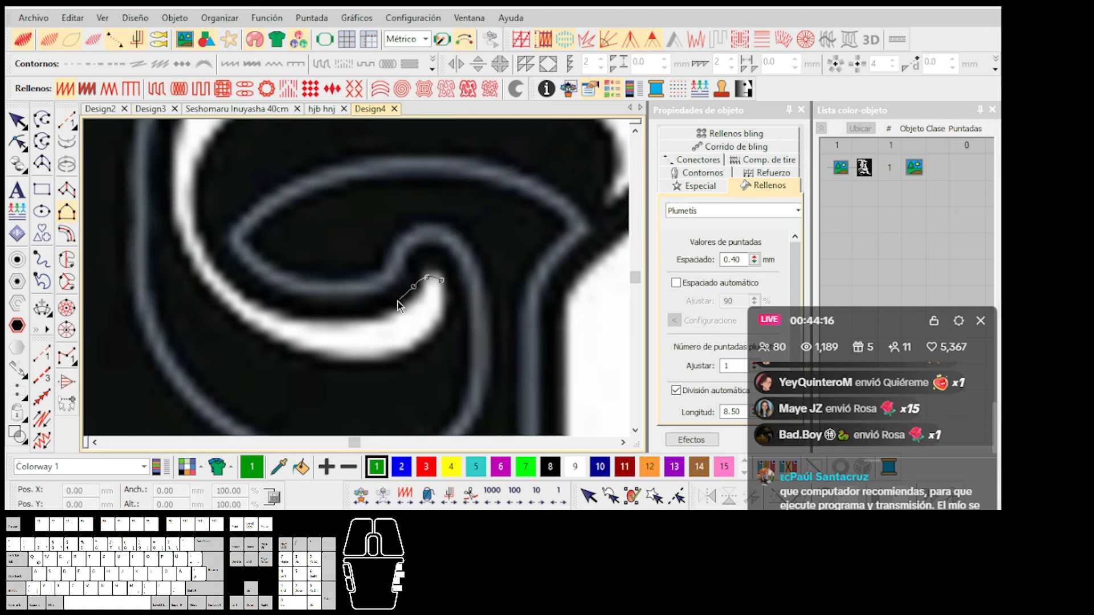
left_click(229, 269)
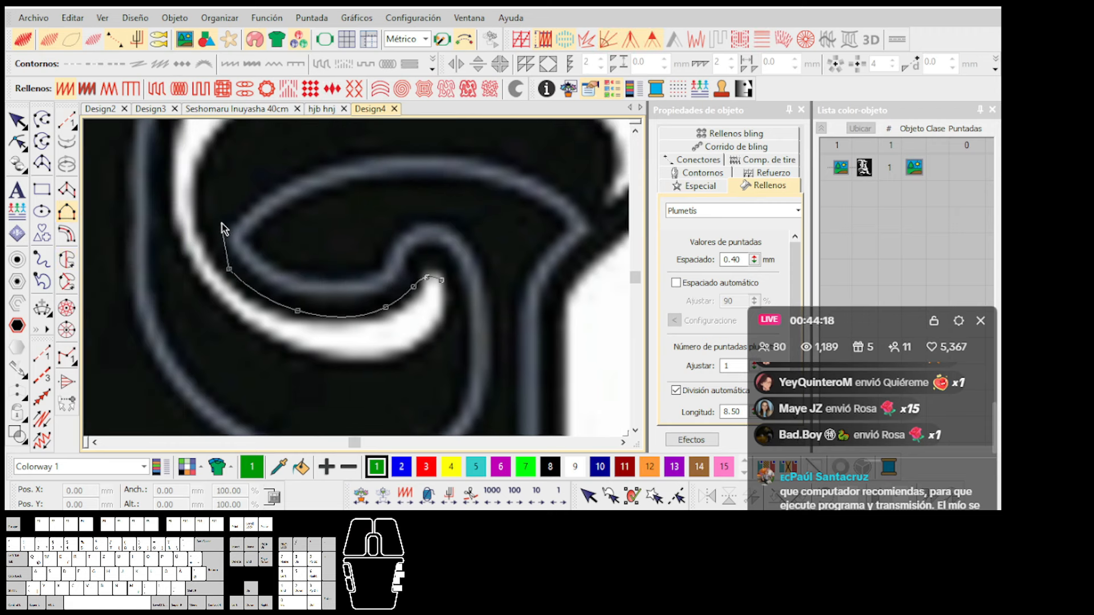
right_click(214, 201)
scroll(257, 139, "down", 1)
scroll(355, 277, "up", 1)
right_click(335, 280)
right_click(414, 224)
Continue the column's first side over the top of the curl's inner edge to the black diagonal gap.
scroll(547, 213, "down", 1)
scroll(356, 279, "up", 1)
right_click(373, 276)
right_click(304, 275)
right_click(428, 293)
scroll(488, 324, "down", 1)
scroll(341, 267, "up", 1)
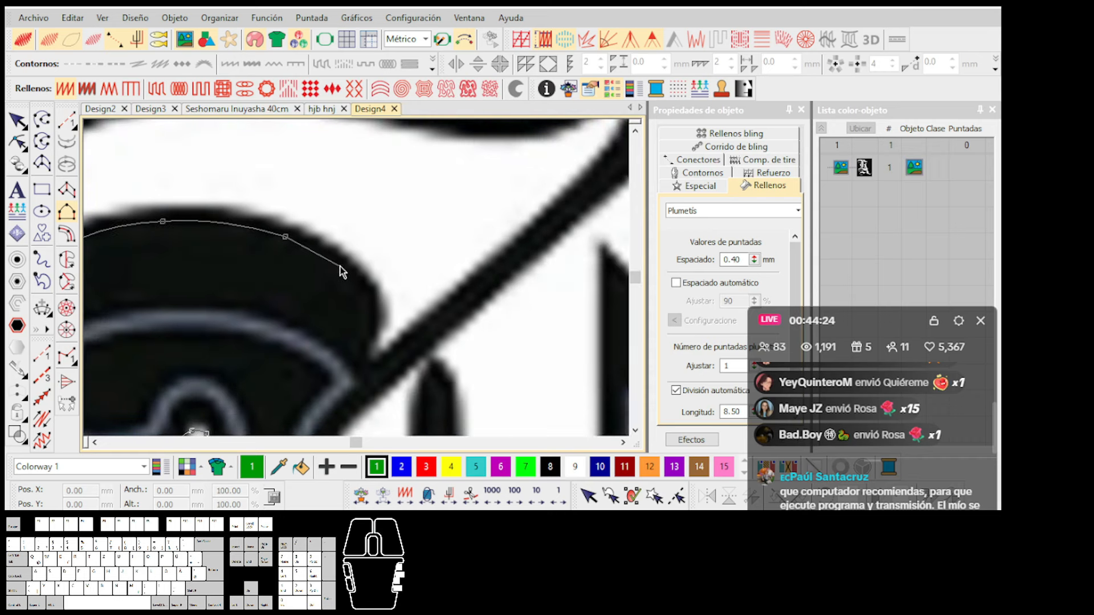
right_click(380, 311)
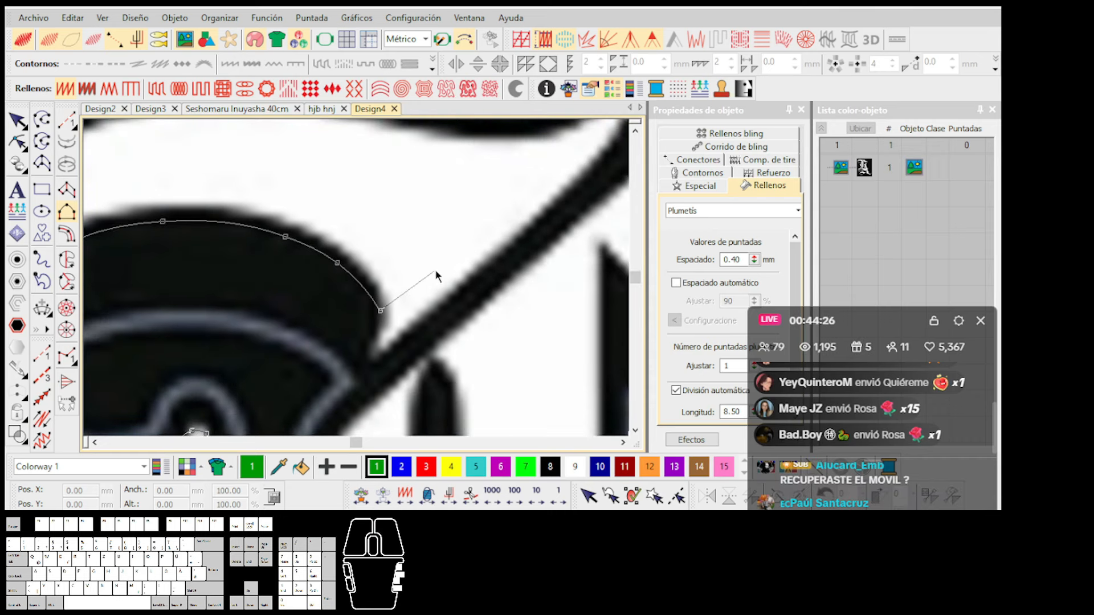
scroll(435, 273, "down", 1)
scroll(356, 279, "up", 1)
scroll(335, 304, "down", 2)
scroll(341, 286, "up", 2)
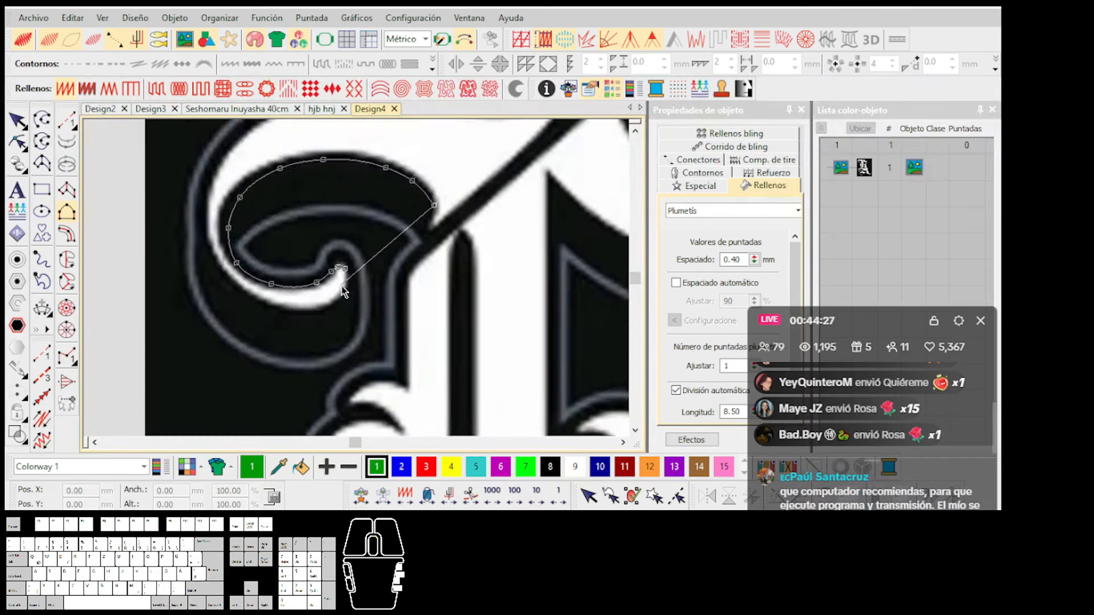
Trace the column's second side from the hook tip around the underside of the curl.
scroll(379, 267, "up", 1)
right_click(388, 239)
right_click(390, 268)
right_click(359, 312)
right_click(278, 339)
right_click(170, 321)
scroll(353, 282, "down", 1)
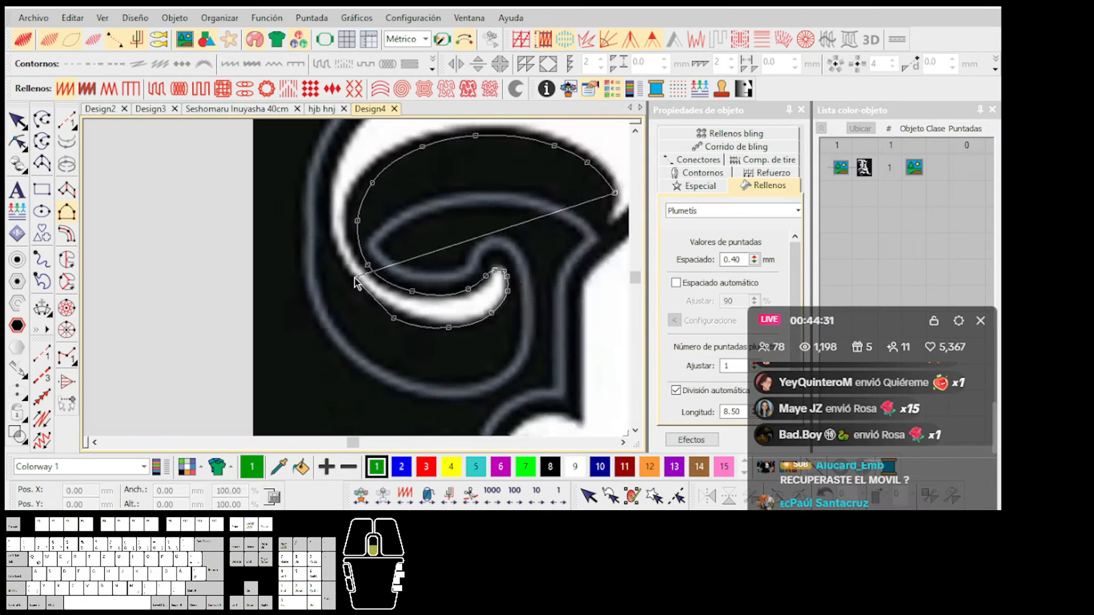
Trace the curl's outer edge over the top toward the thin spike and generate the satin column at 0.40 mm spacing.
scroll(359, 276, "up", 2)
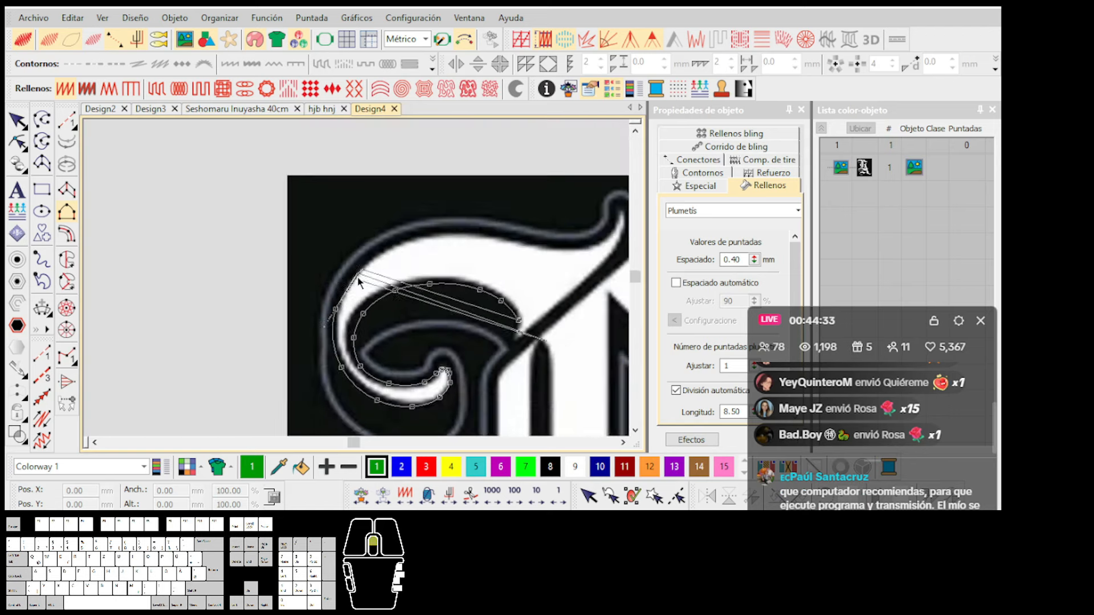
right_click(445, 233)
key("c")
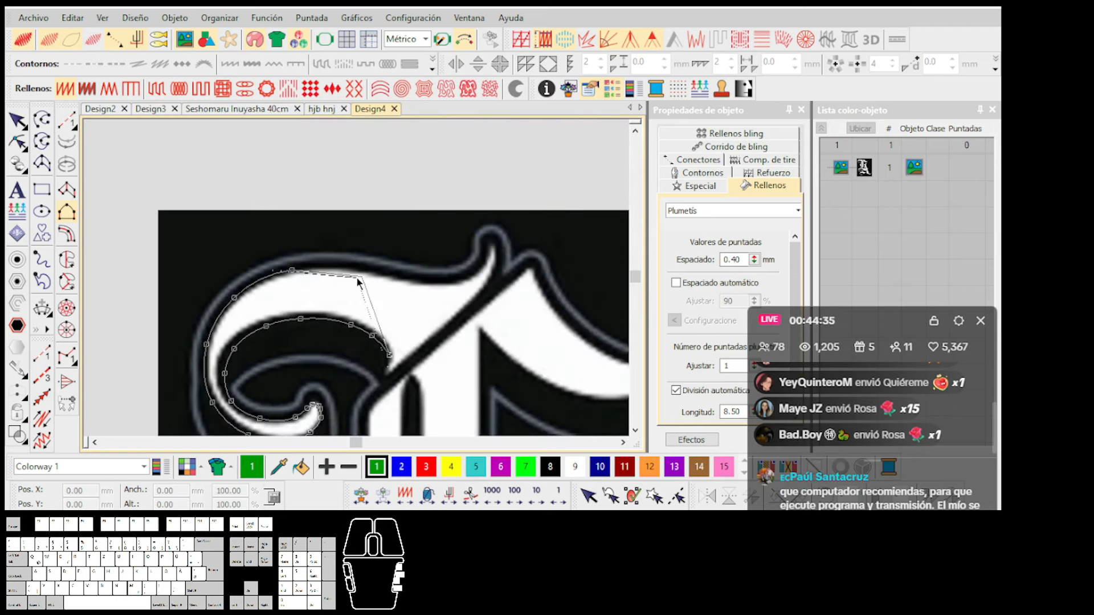
right_click(369, 271)
right_click(443, 286)
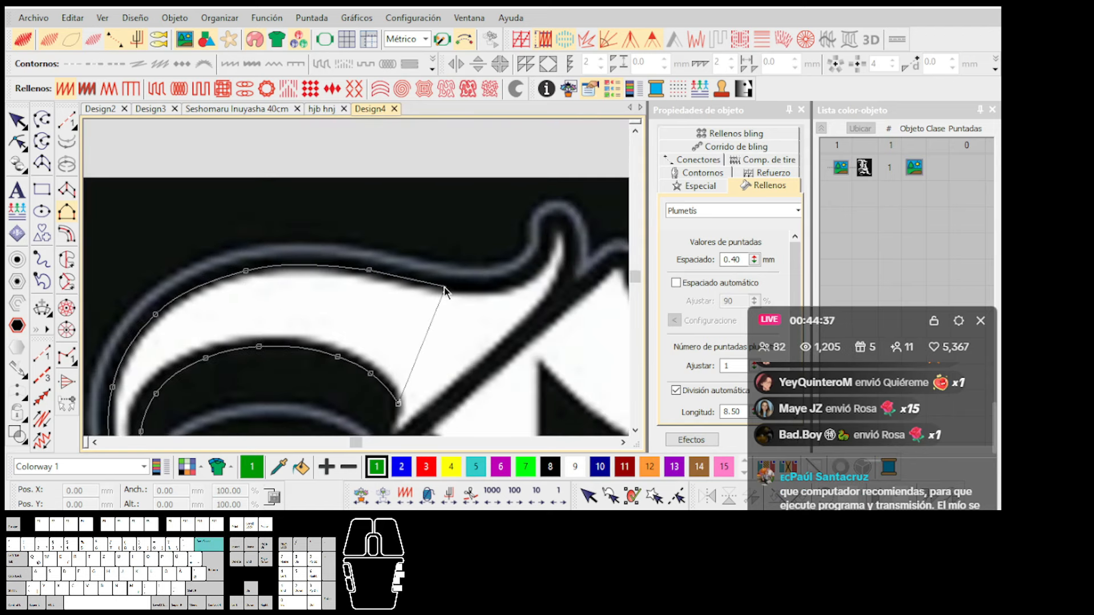
right_click(475, 293)
left_click(503, 296)
key("Return")
scroll(357, 282, "down", 2)
scroll(358, 280, "up", 2)
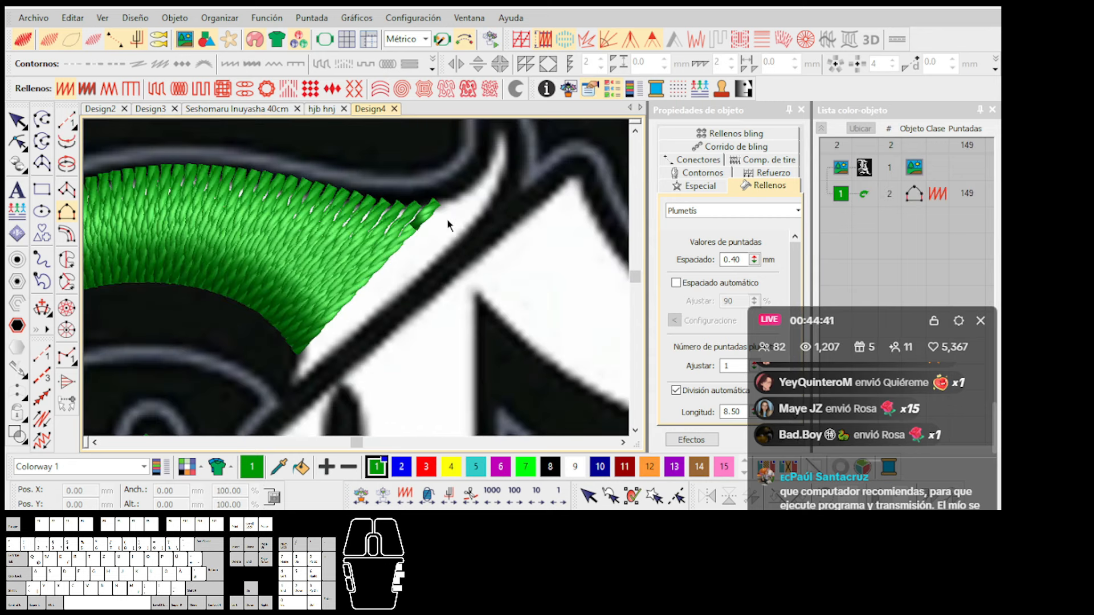
Digitize a running-stitch connector from the satin column's end up into the thin spike, with a 3.50 mm stitch length.
key("space")
scroll(362, 275, "up", 2)
left_click(402, 203)
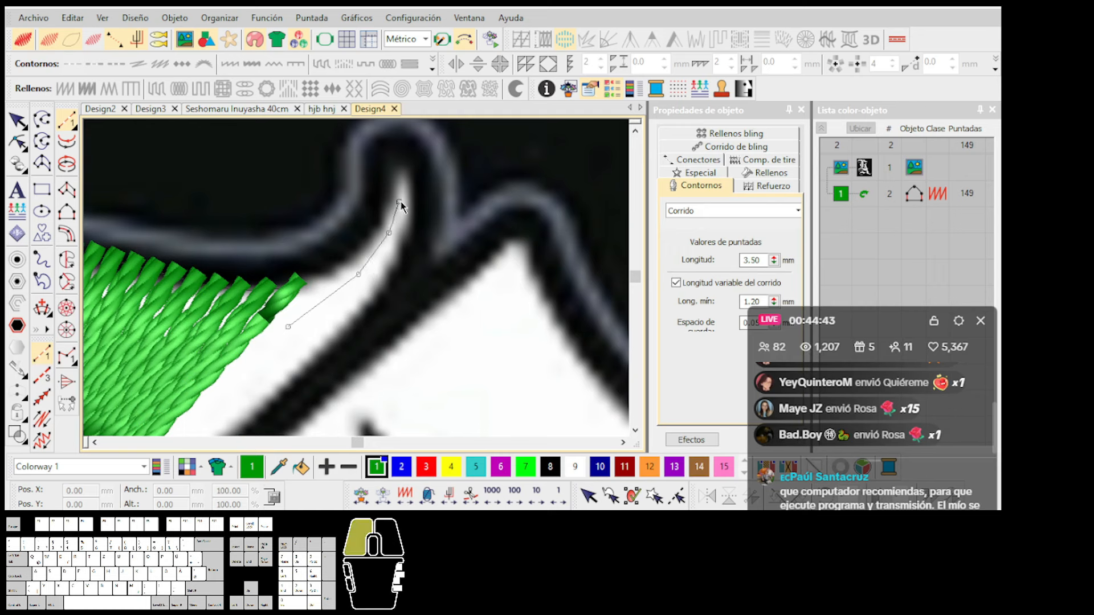
key("Return")
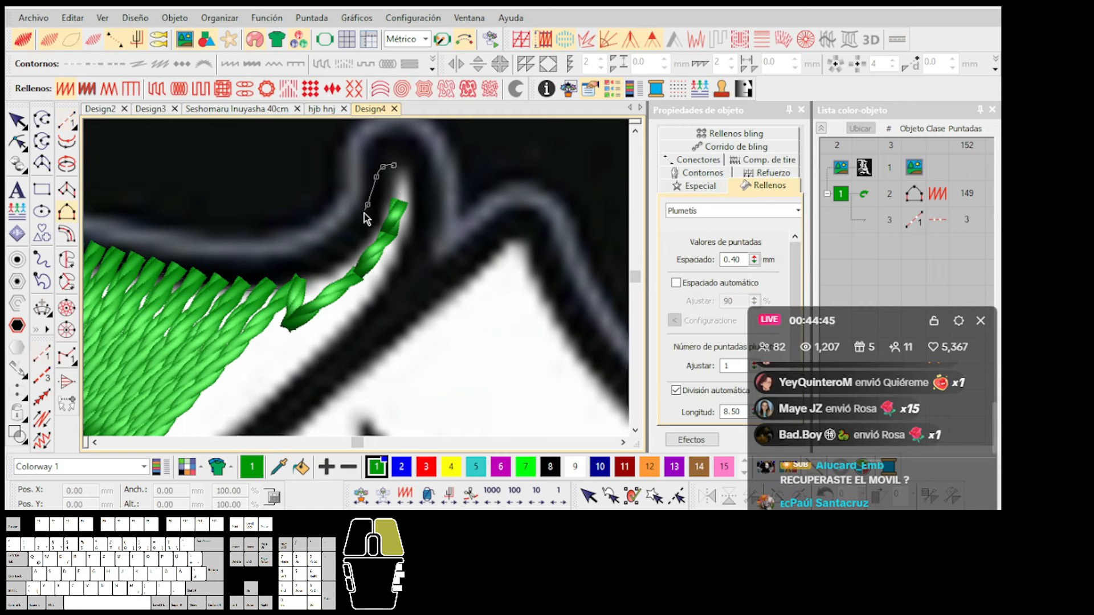
Trace the first side of a second satin column from the spike's tip down to the corner beside the diagonal gap.
right_click(320, 265)
scroll(320, 268, "down", 3)
scroll(358, 280, "up", 1)
right_click(342, 284)
scroll(298, 326, "up", 2)
right_click(340, 315)
left_click(302, 392)
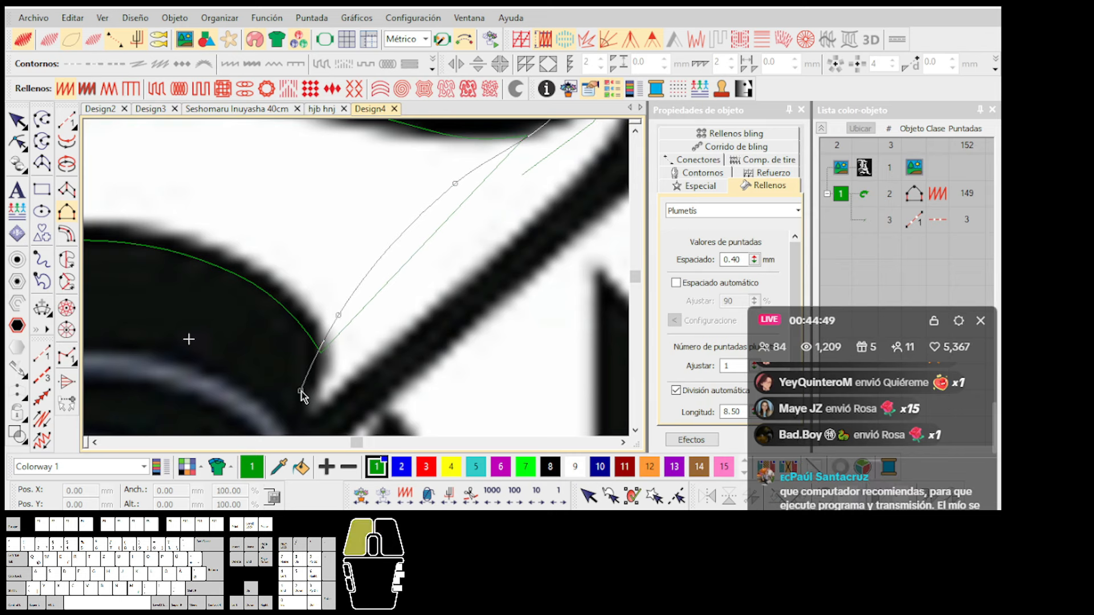
key("Return")
scroll(388, 247, "down", 4)
scroll(320, 275, "up", 4)
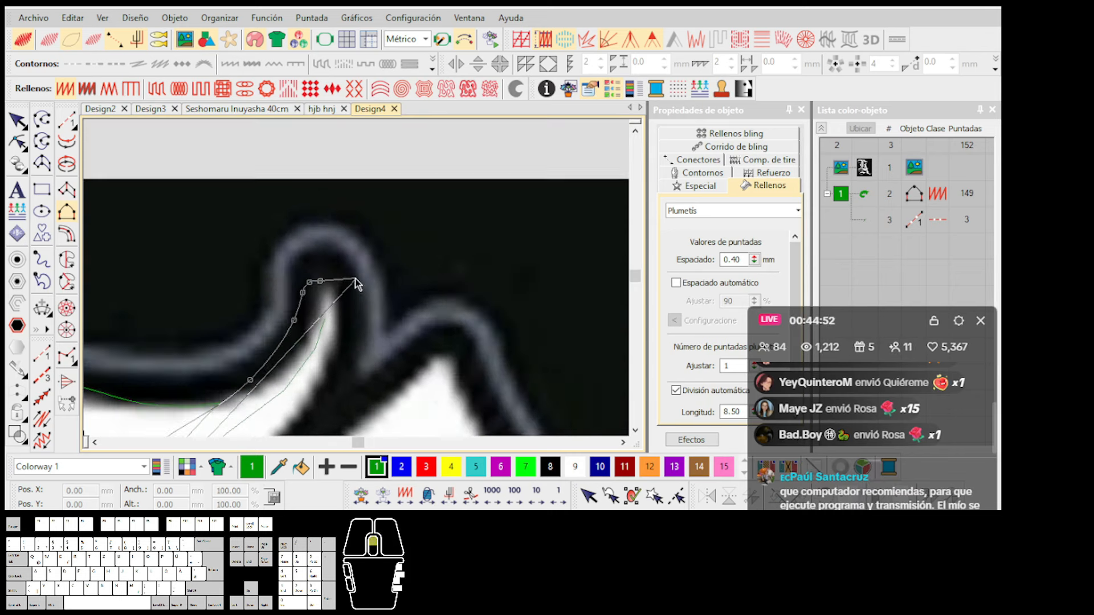
Trace the second satin column's other side around the spike's rounded tip and down its outer edge.
scroll(355, 281, "up", 1)
right_click(316, 285)
key("t")
right_click(336, 303)
left_click(346, 359)
scroll(330, 421, "down", 1)
right_click(354, 283)
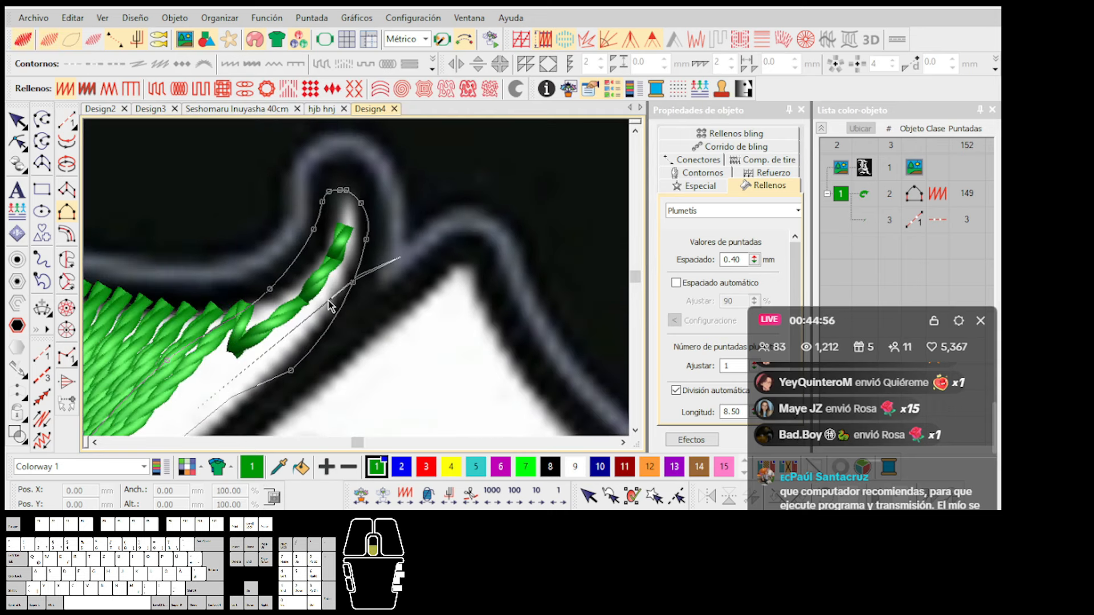
Finish the outline along the diagonal gap to its lower corner and generate the second satin column at 0.40 mm spacing.
scroll(330, 304, "up", 3)
scroll(301, 313, "up", 2)
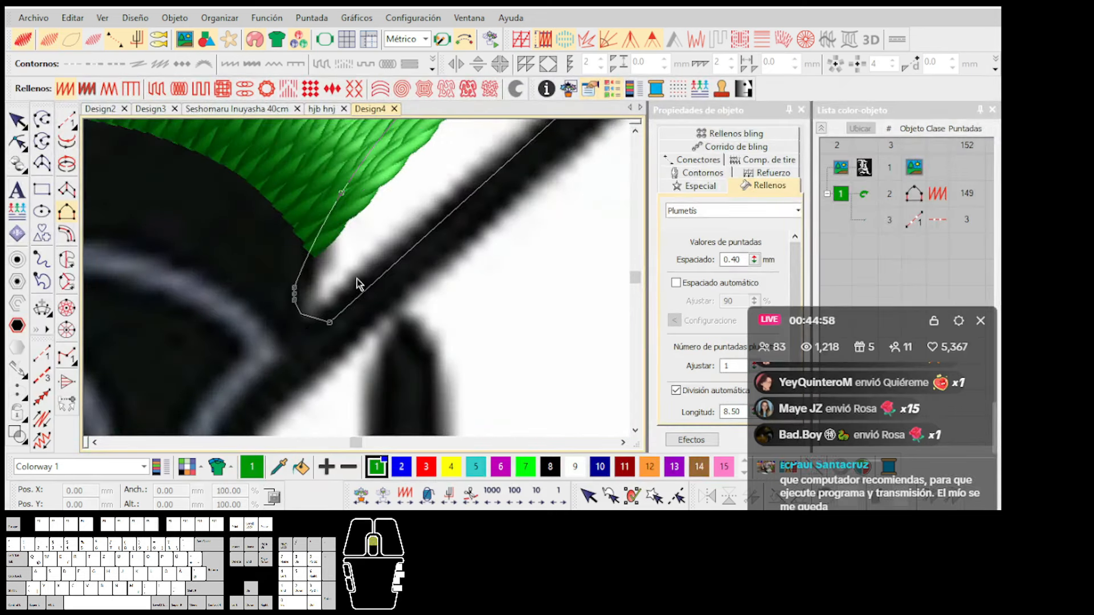
key("BackSpace")
left_click(426, 276)
left_click(364, 285)
key("Return")
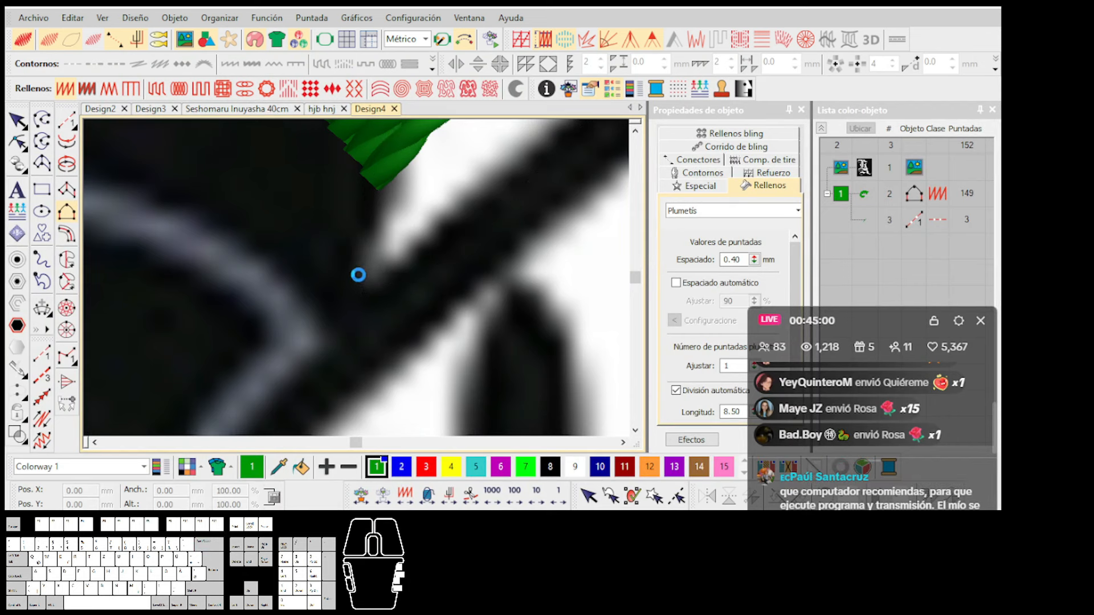
Reshape the lower end of the second satin column into a rounded curve by adding and moving outline nodes.
scroll(357, 276, "up", 2)
key("h")
key("t")
left_click(340, 254)
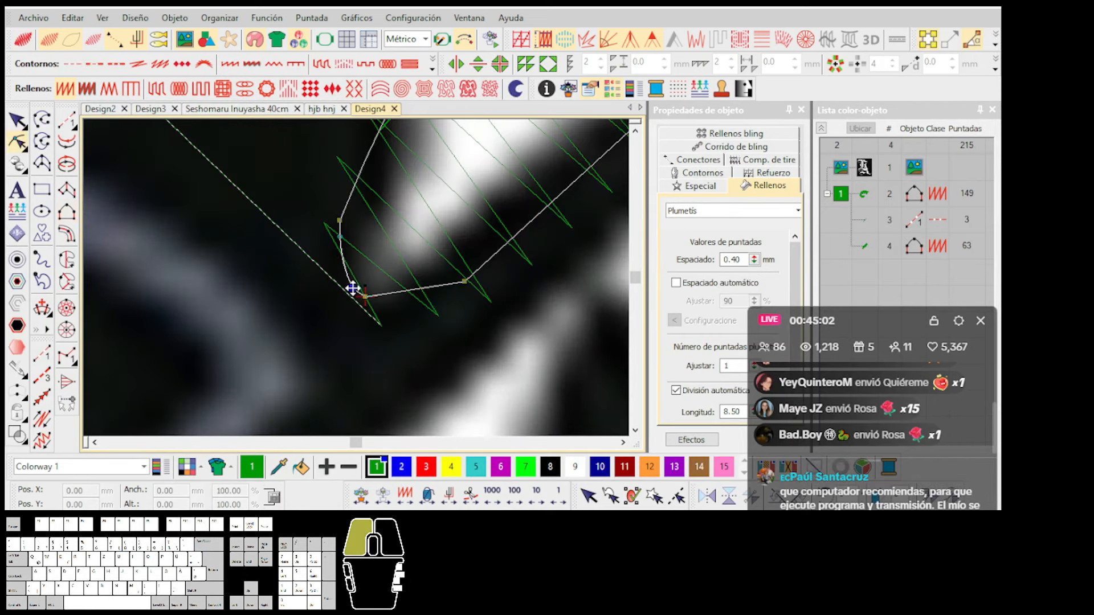
left_click_drag(353, 289, 351, 289)
key("t")
left_click_drag(340, 237, 333, 239)
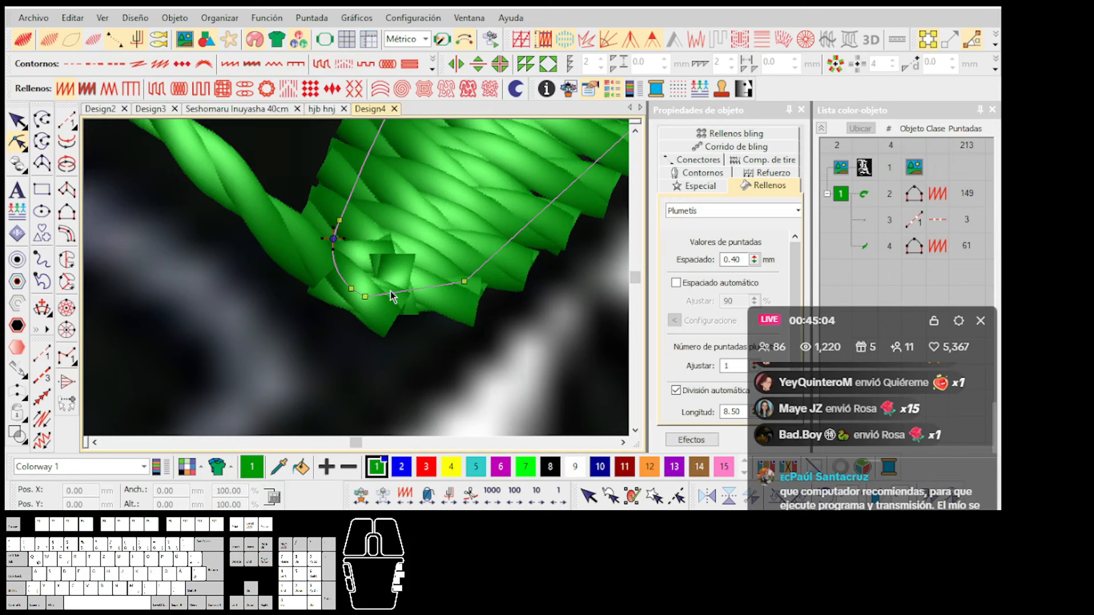
right_click(417, 288)
left_click_drag(417, 289, 431, 311)
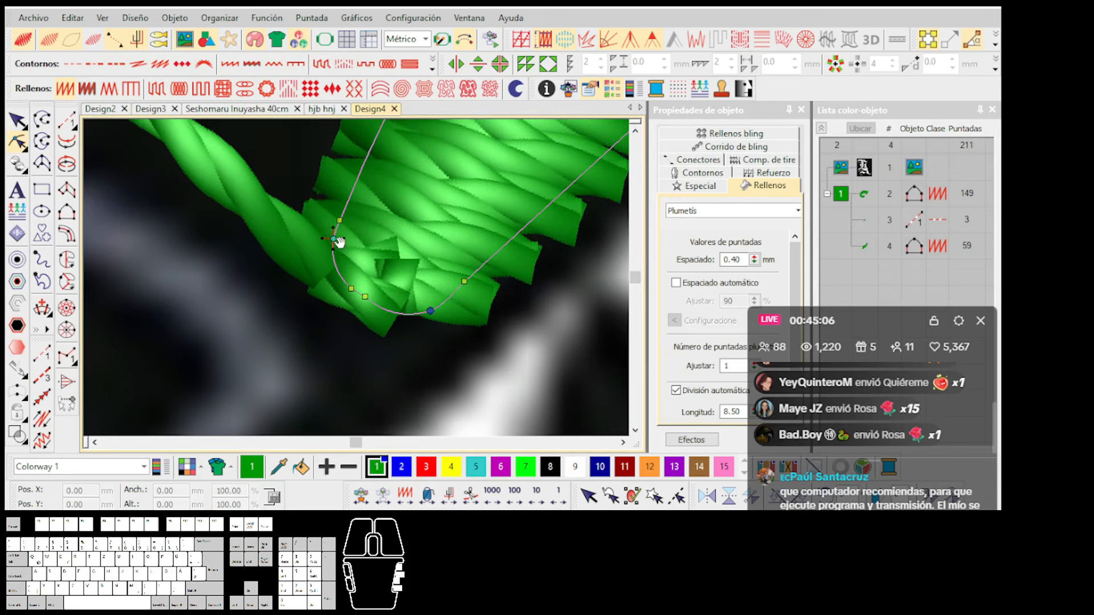
left_click_drag(335, 239, 358, 305)
left_click_drag(433, 311, 483, 282)
scroll(437, 267, "down", 2)
scroll(358, 281, "down", 5)
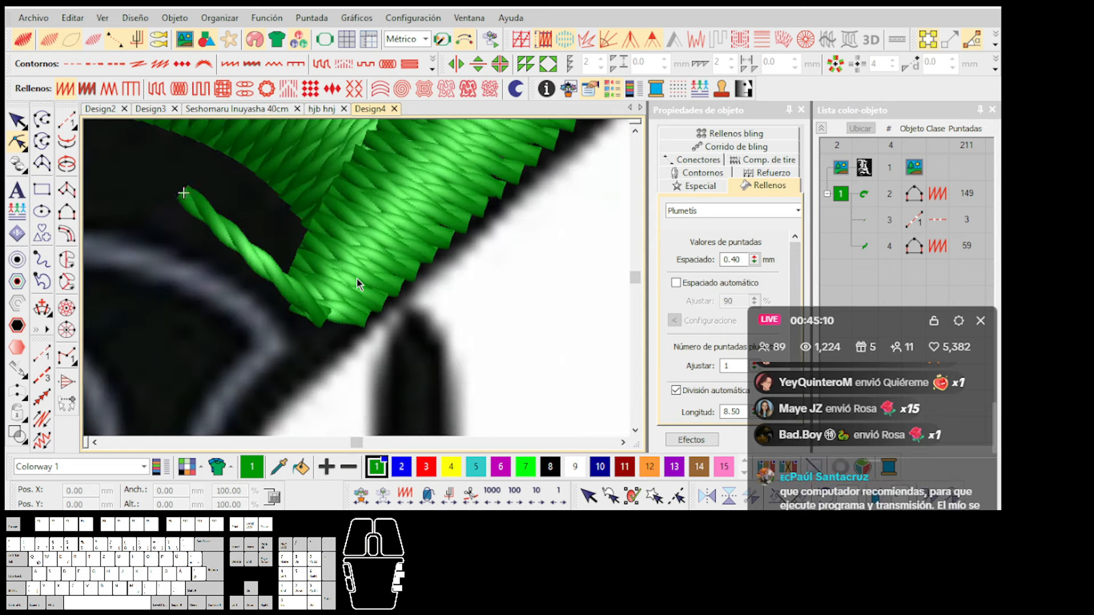
Reshape the second column's tip on the spike, moving its side and corner nodes to widen and round the end.
scroll(358, 284, "up", 6)
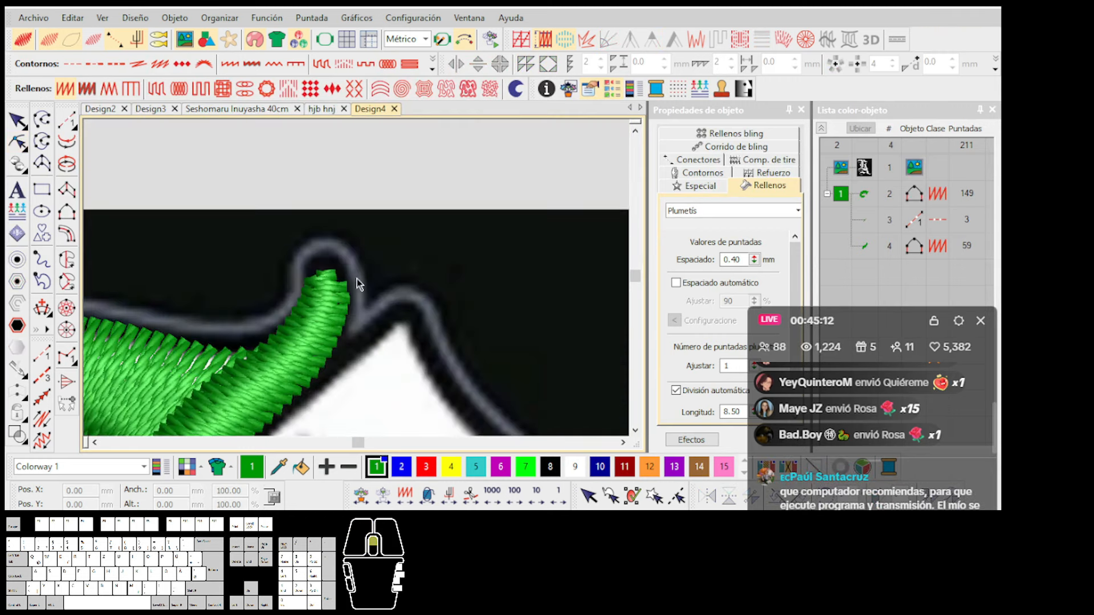
scroll(307, 310, "up", 1)
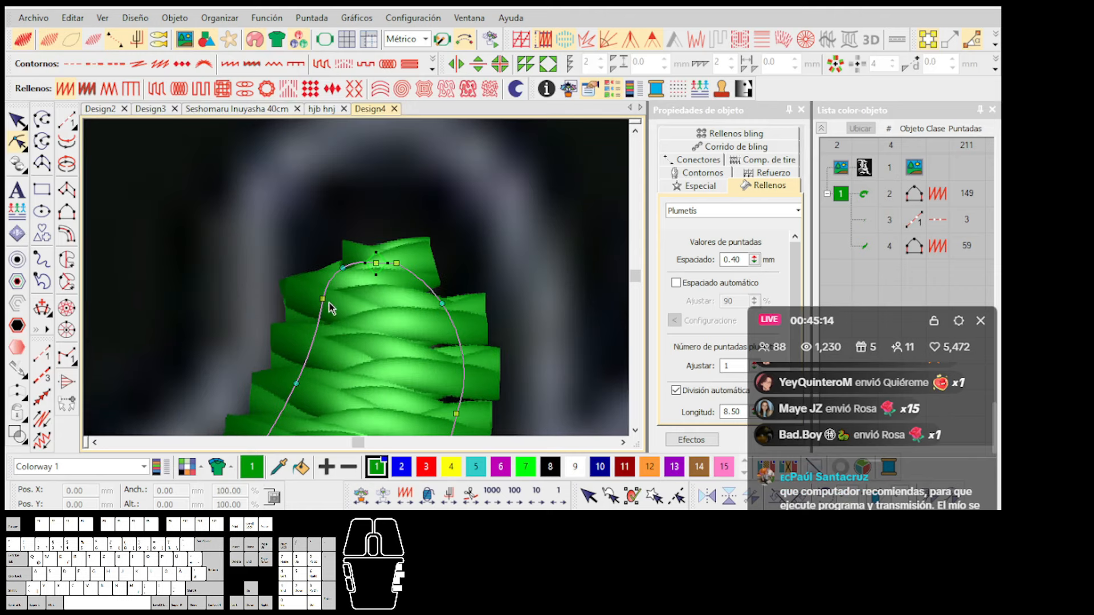
left_click_drag(295, 384, 287, 386)
scroll(388, 339, "down", 2)
scroll(374, 275, "up", 2)
left_click_drag(385, 265, 396, 261)
left_click(239, 263)
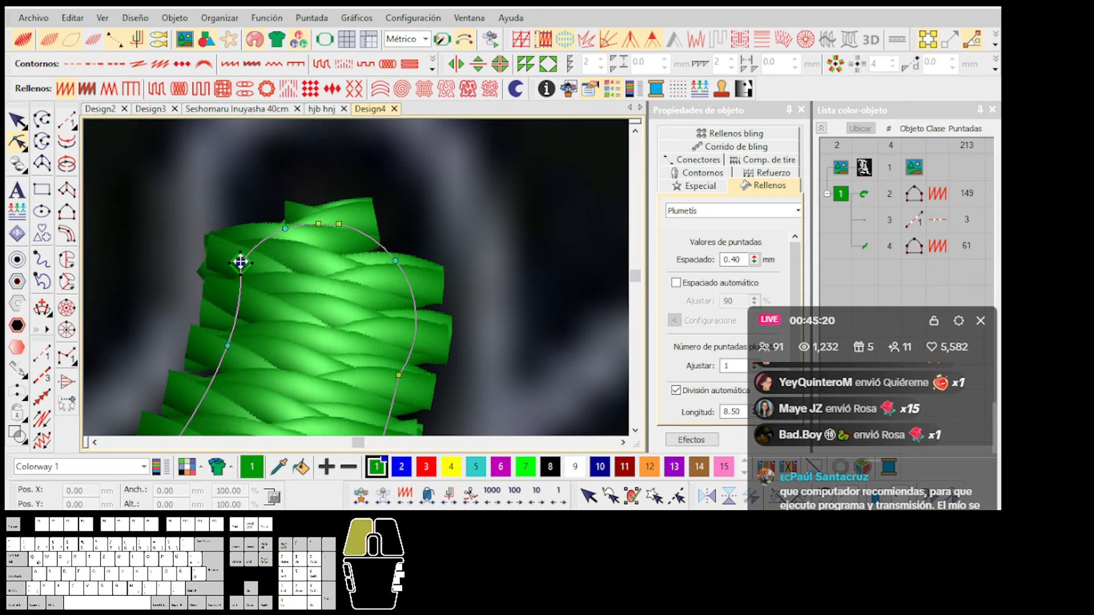
left_click_drag(284, 226, 258, 231)
left_click_drag(241, 263, 238, 269)
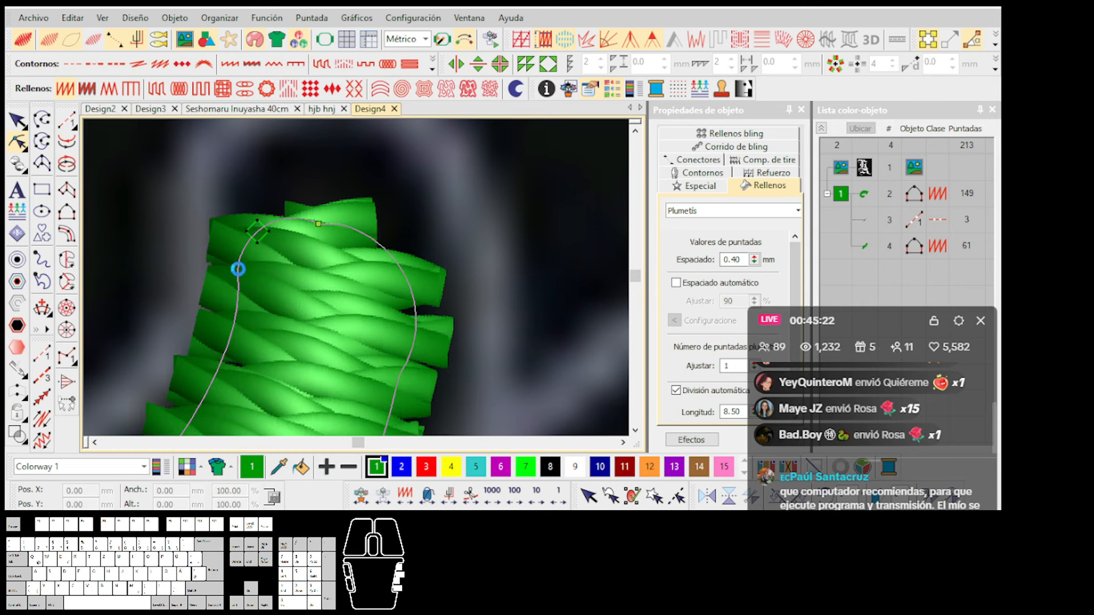
mouse_move(258, 232)
left_mouse_down()
mouse_move(248, 236)
mouse_move(264, 230)
left_mouse_up()
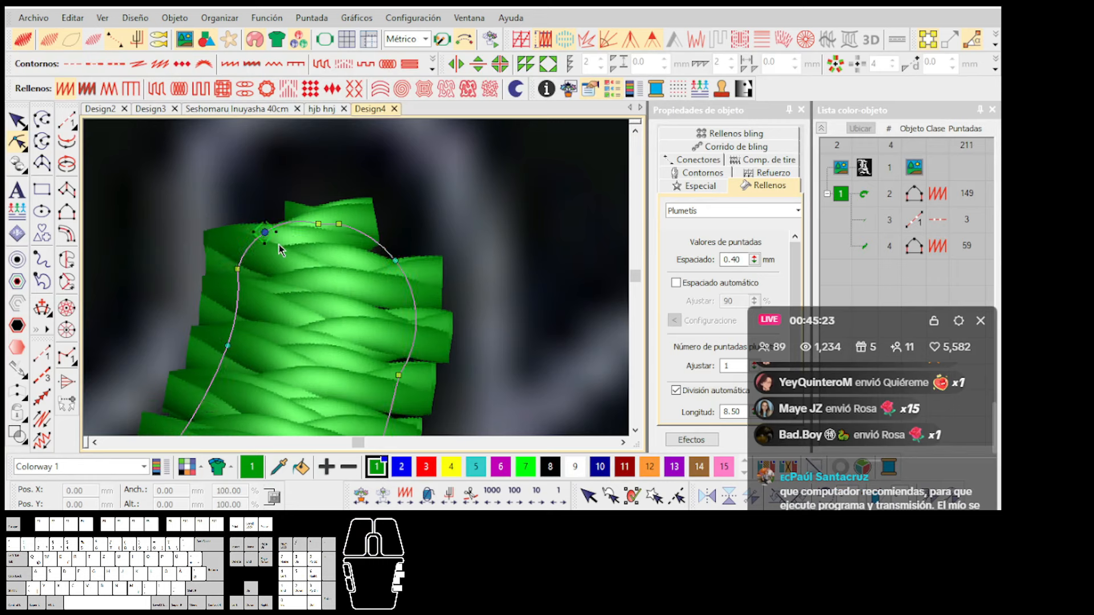
key("Escape")
scroll(359, 287, "down", 8)
scroll(353, 288, "up", 4)
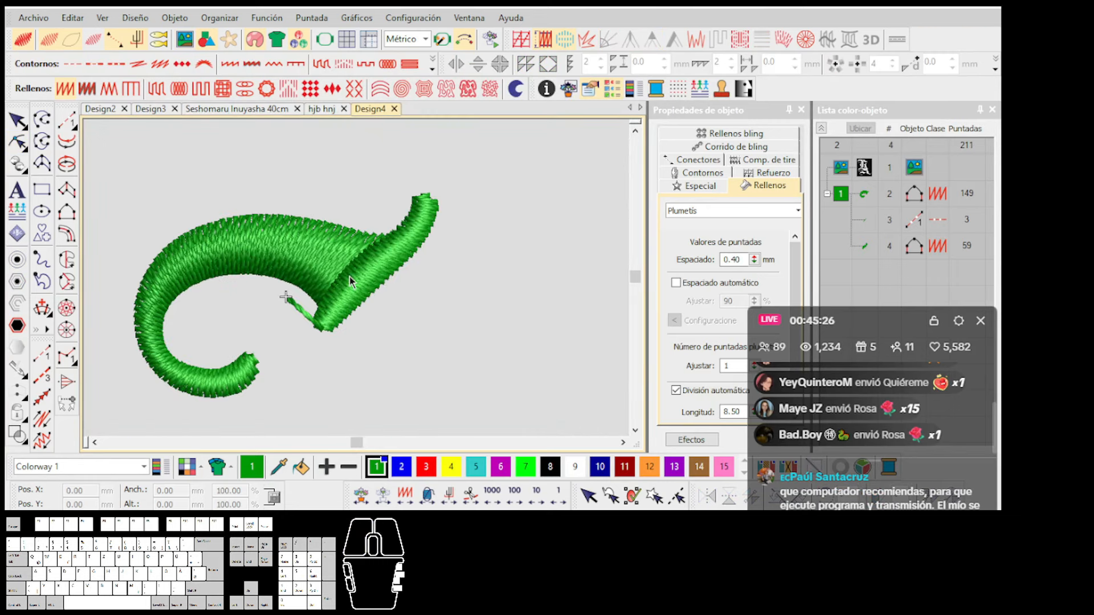
Move the curl column's two end nodes further under the second satin column so the pieces overlap.
left_click(340, 266)
scroll(342, 269, "up", 3)
key("h")
left_click_drag(328, 370, 334, 375)
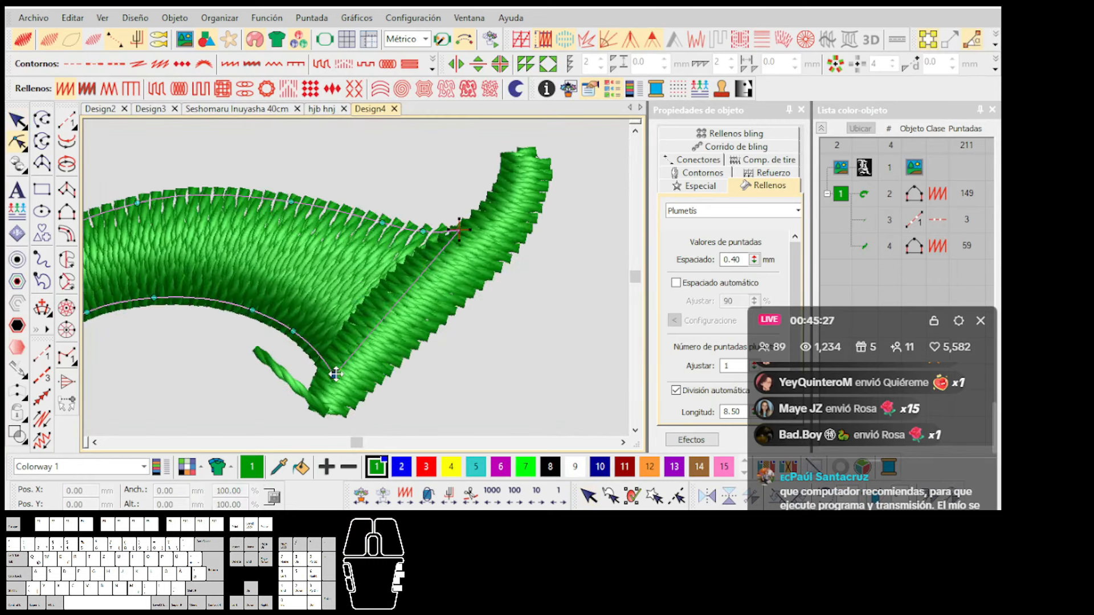
key("t")
left_click_drag(460, 231, 470, 236)
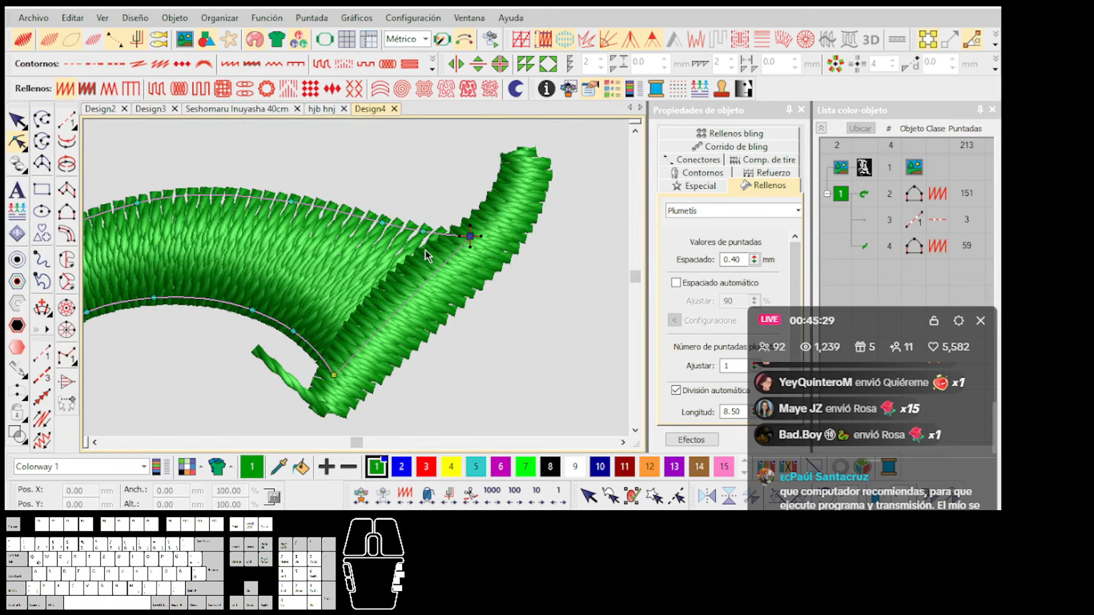
key("t")
key("Escape")
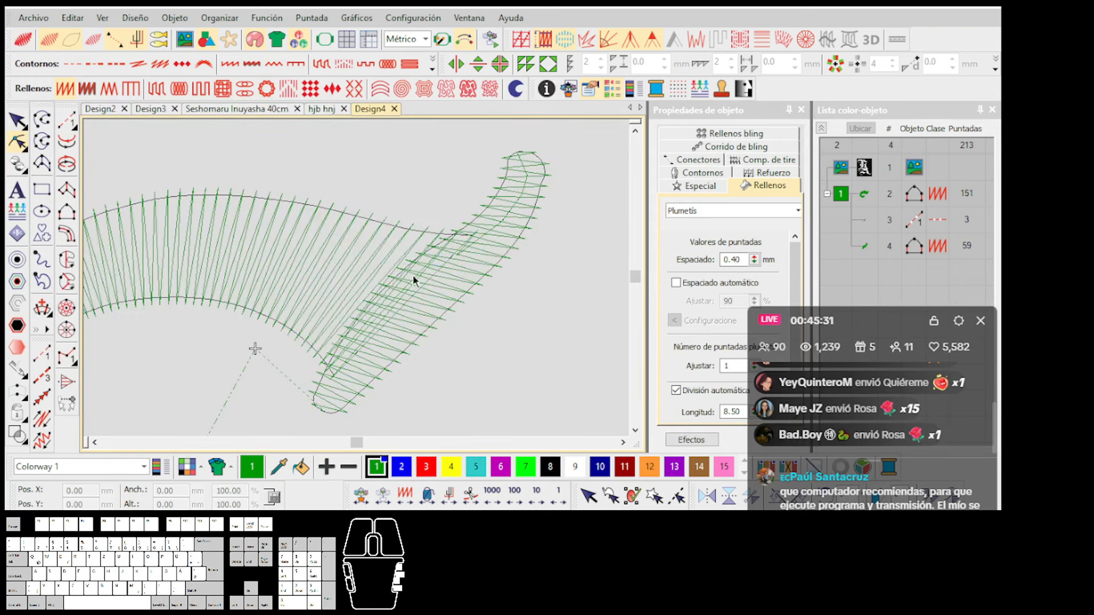
key("t")
Adjust the curve node at the second column's lower end to fit the corner beside the diagonal gap.
scroll(360, 286, "down", 4)
key("s")
key("s")
scroll(359, 284, "up", 2)
key("s")
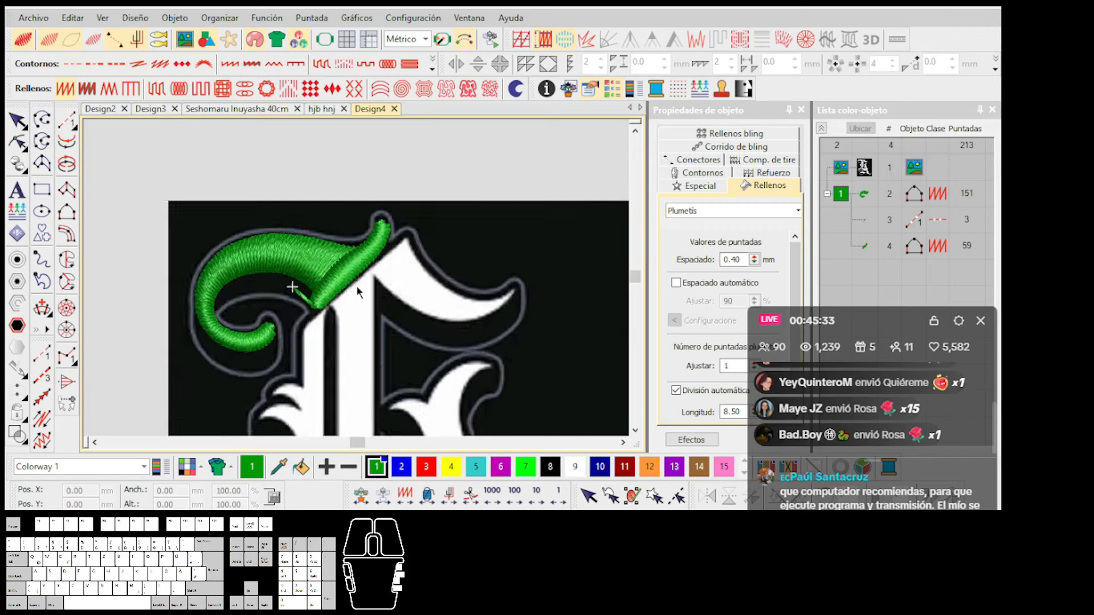
scroll(356, 282, "up", 2)
key("s")
scroll(342, 287, "up", 2)
scroll(329, 296, "up", 2)
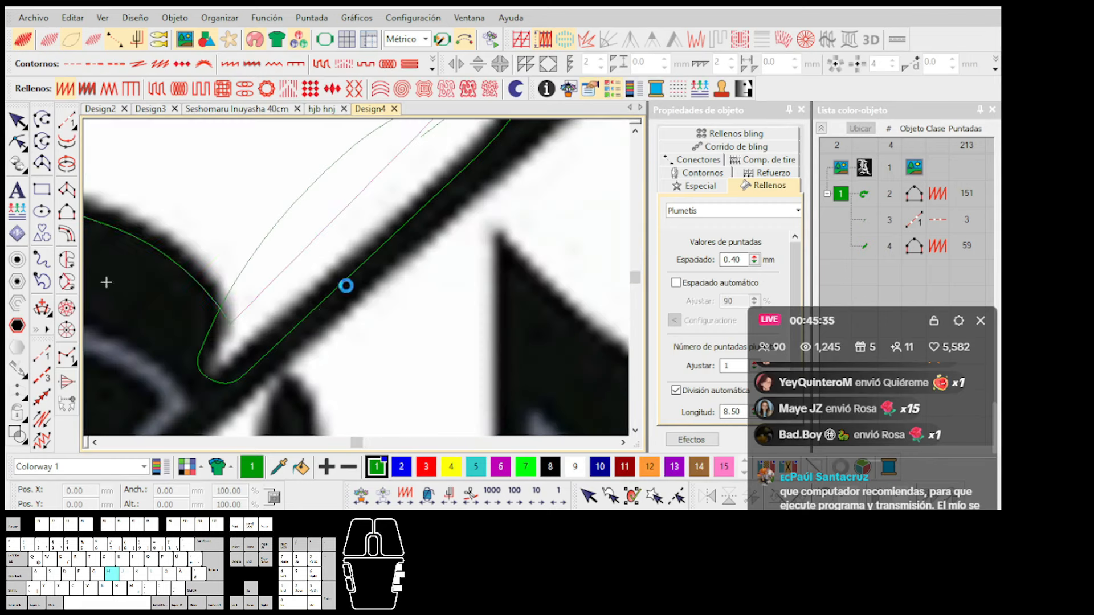
left_click(279, 353)
left_click(274, 350)
key("h")
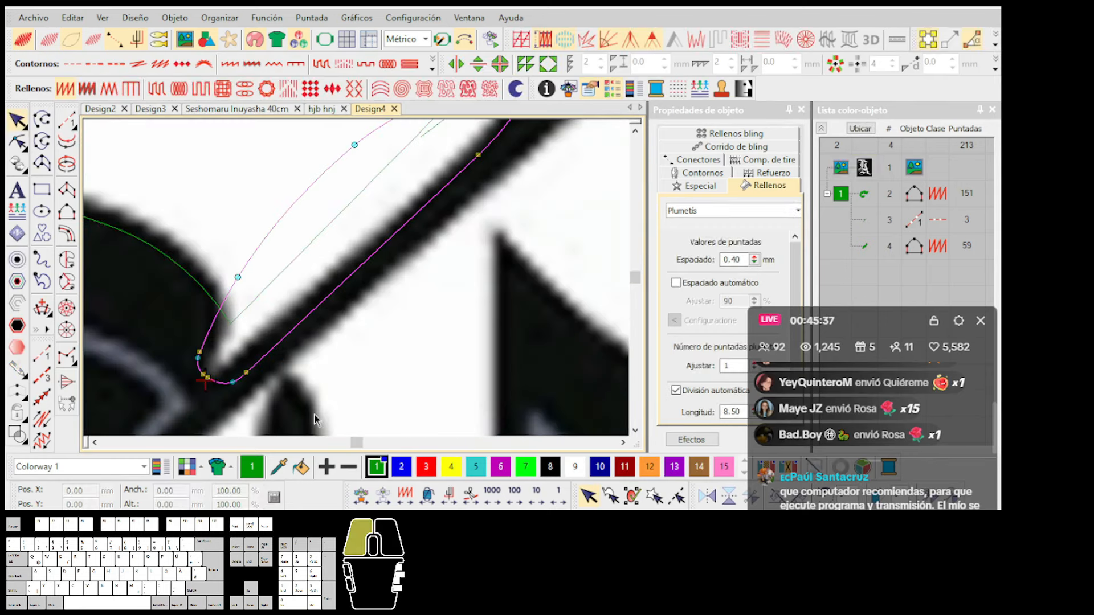
left_click_drag(230, 380, 225, 370)
key("Escape")
scroll(373, 273, "down", 2)
key("t")
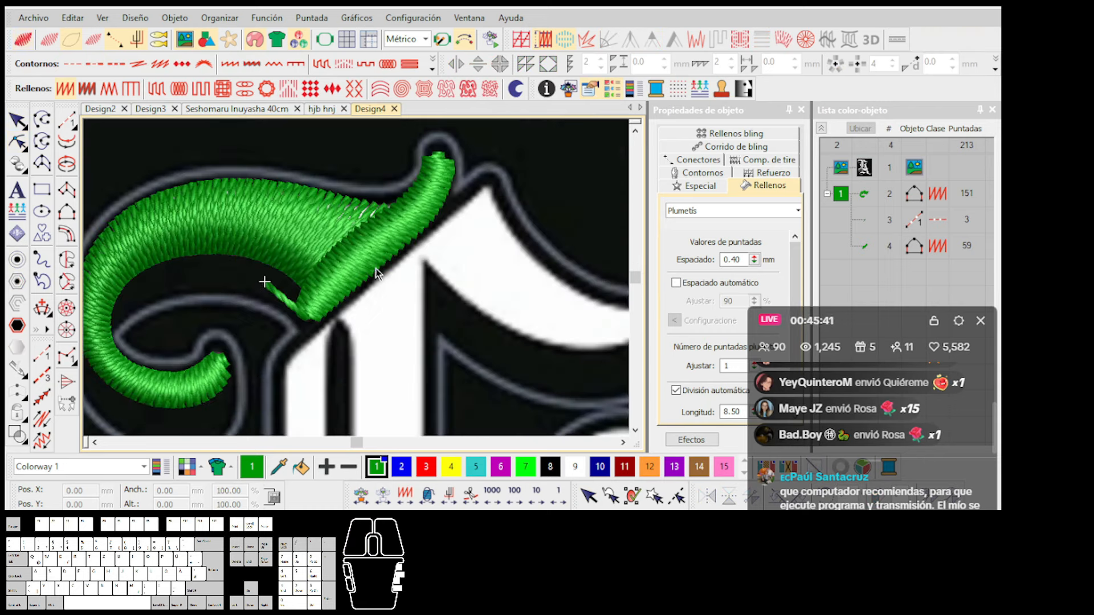
Nudge an outline node on the second satin column's long side beside the diagonal gap.
key("t")
scroll(430, 228, "up", 2)
key("t")
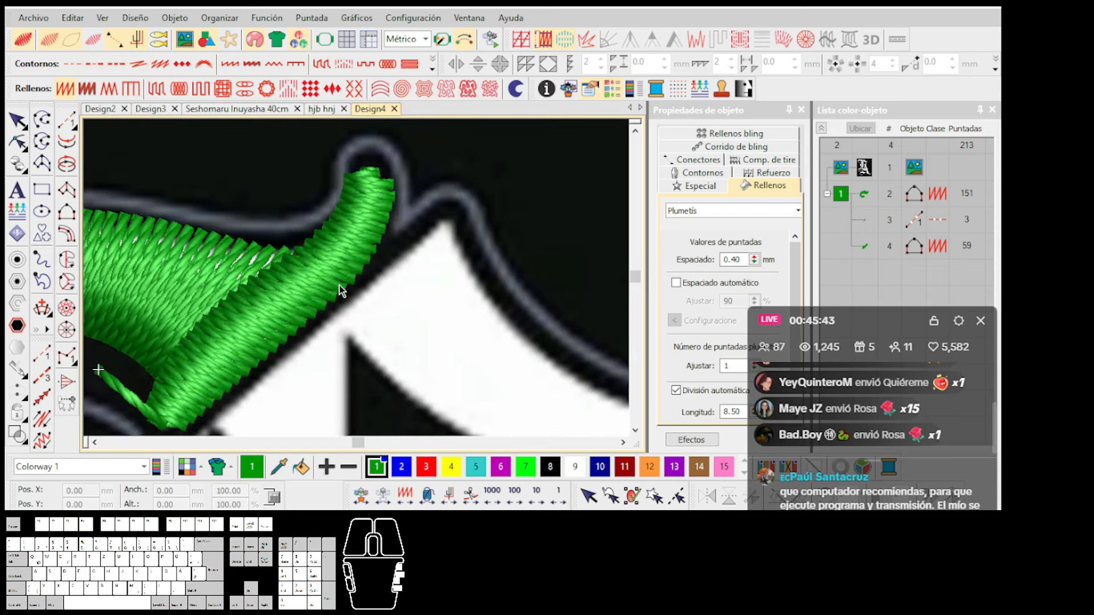
left_click(339, 284)
key("h")
key("t")
scroll(342, 287, "up", 2)
left_click_drag(348, 280, 354, 270)
key("t")
scroll(349, 289, "down", 3)
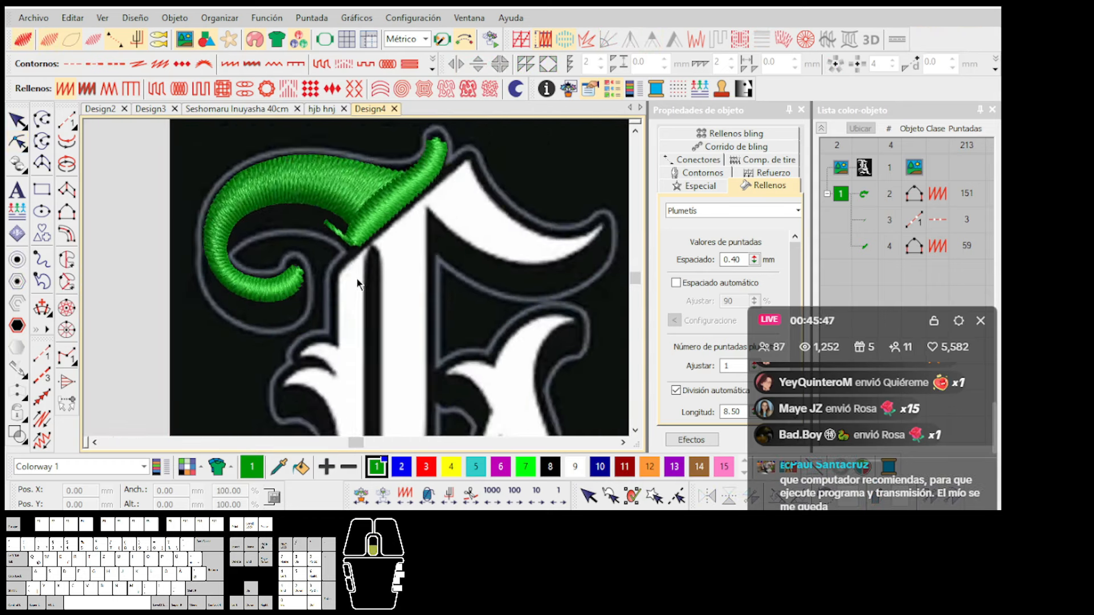
Draw a straight open vector line, 0.30 mm wide, down the left edge of the L's stem.
scroll(357, 282, "up", 2)
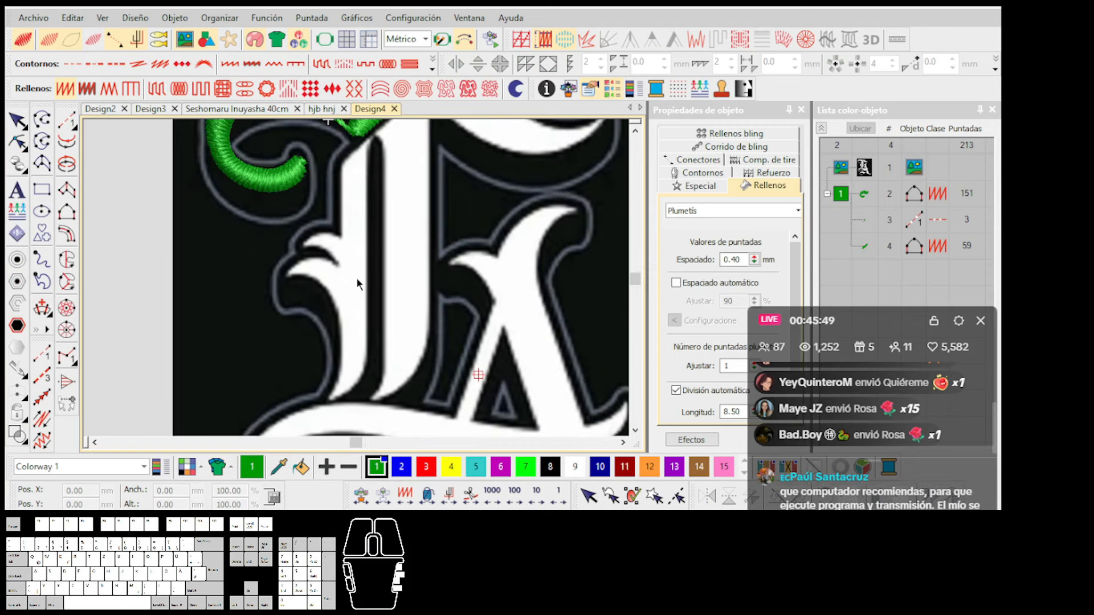
left_click_drag(855, 325, 843, 107)
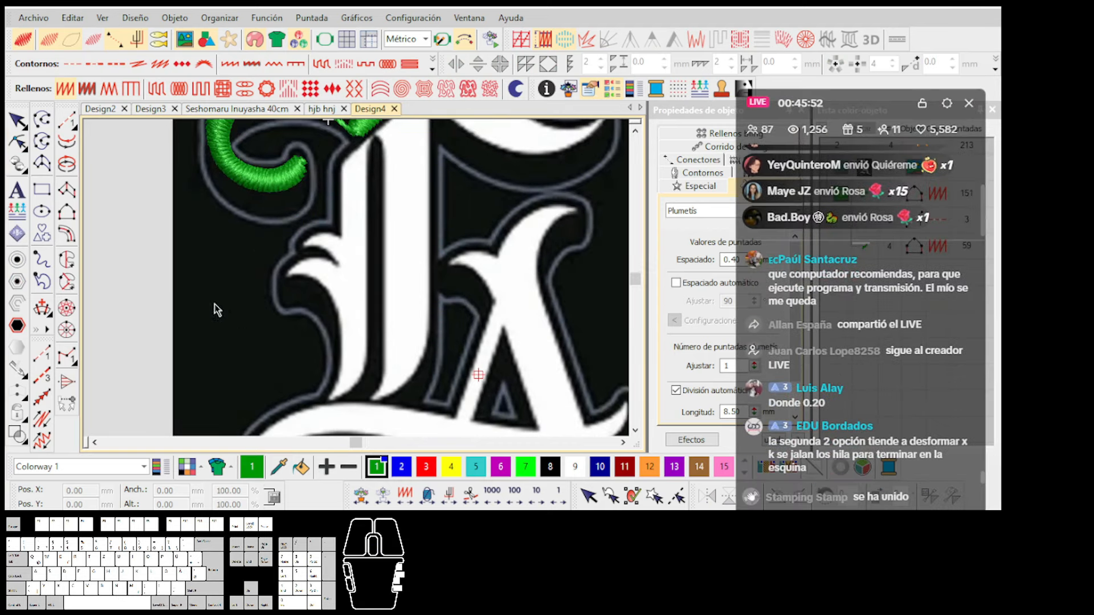
left_click(42, 121)
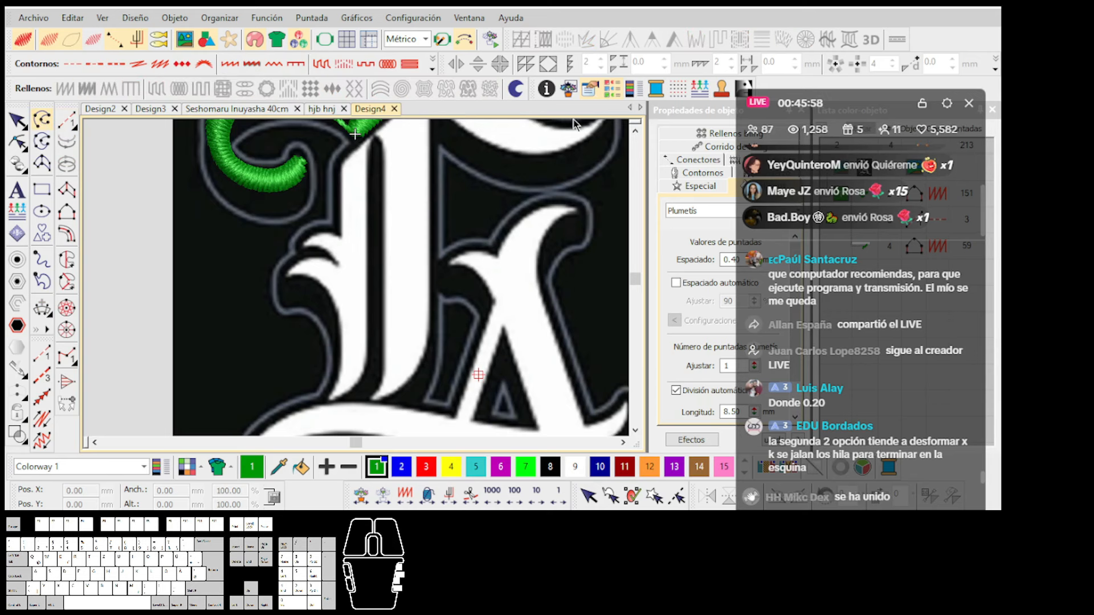
left_click(511, 94)
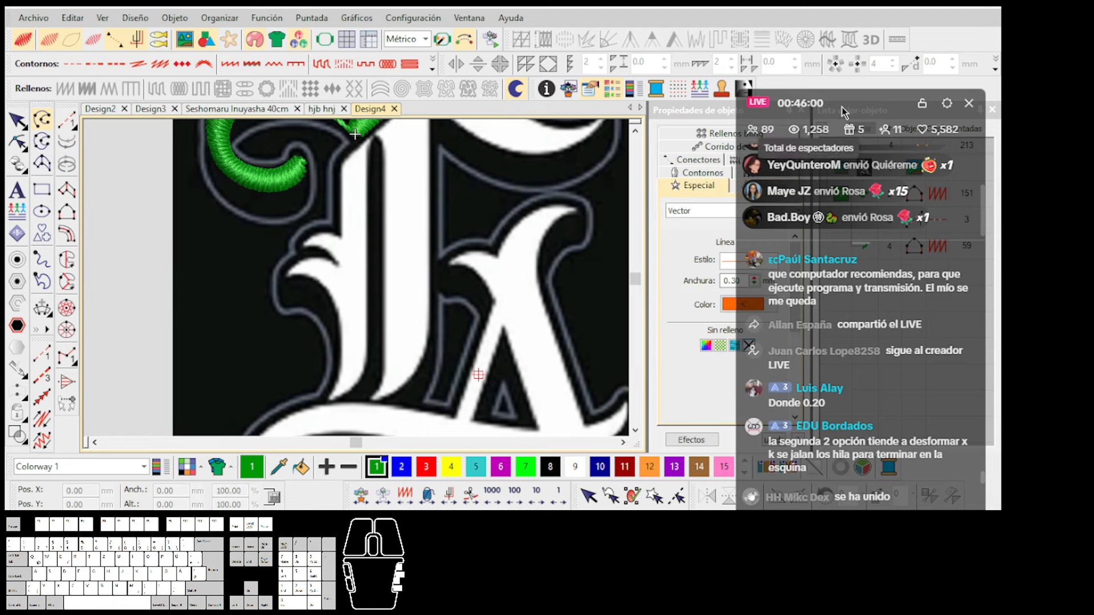
left_click_drag(911, 107, 970, 109)
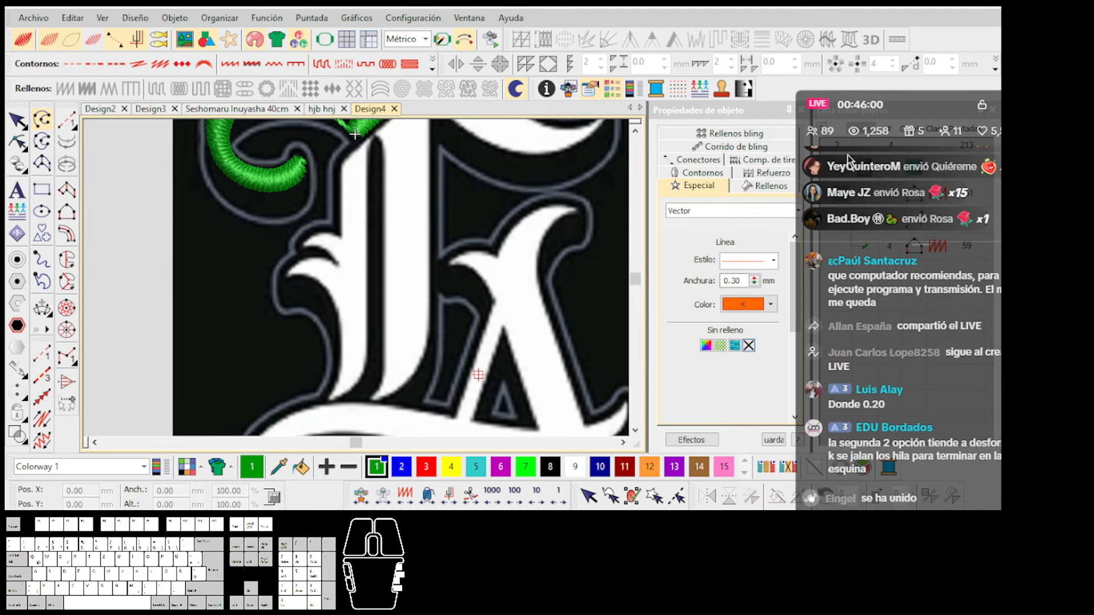
left_click(343, 171)
left_click(341, 341)
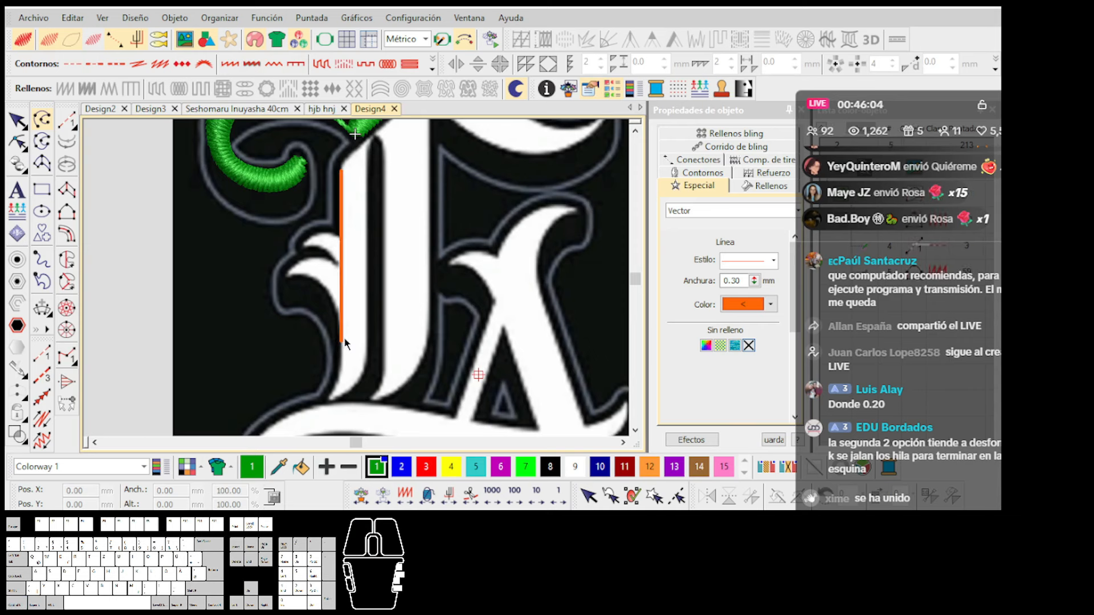
Draw vector lines along the crossbar's lower and upper edges where it crosses the A's thin left leg.
scroll(360, 277, "down", 4)
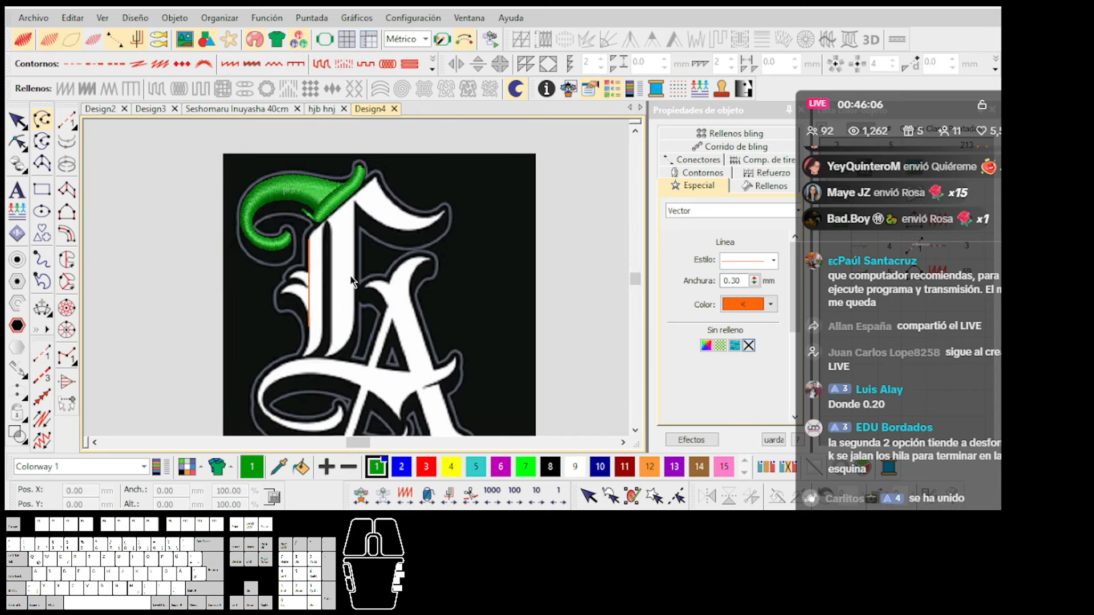
scroll(356, 279, "down", 2)
scroll(357, 279, "up", 4)
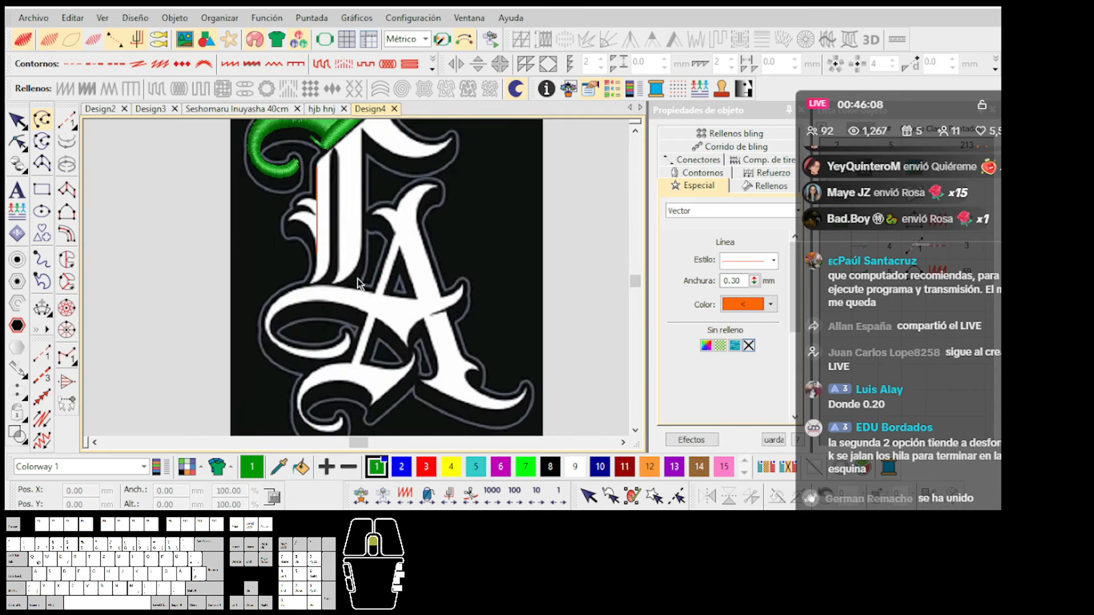
scroll(357, 278, "down", 3)
scroll(328, 289, "up", 4)
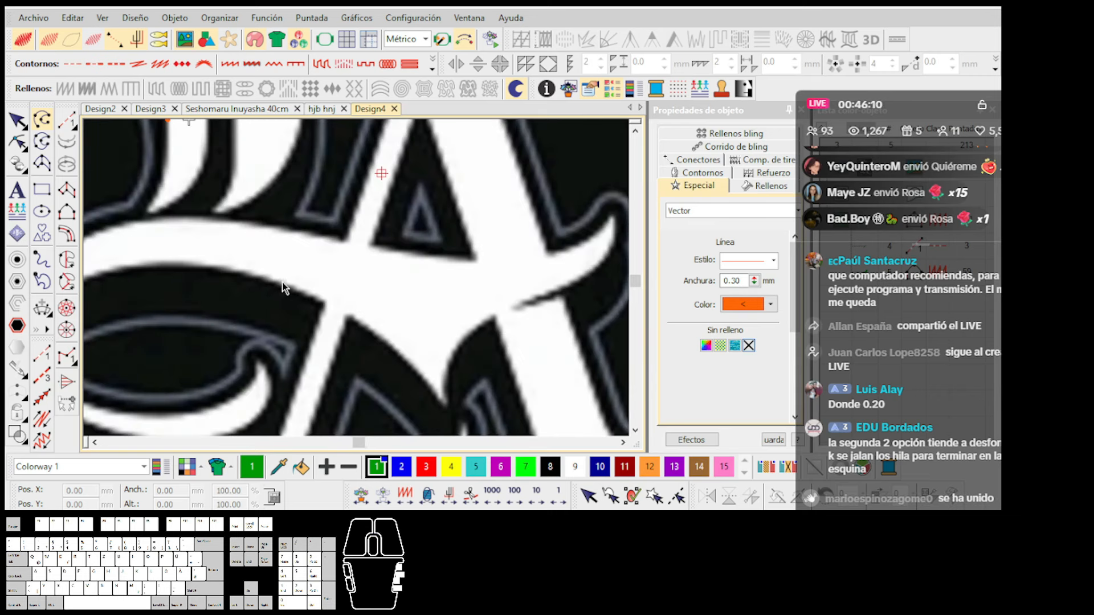
left_click(271, 282)
right_click(319, 301)
left_click(375, 335)
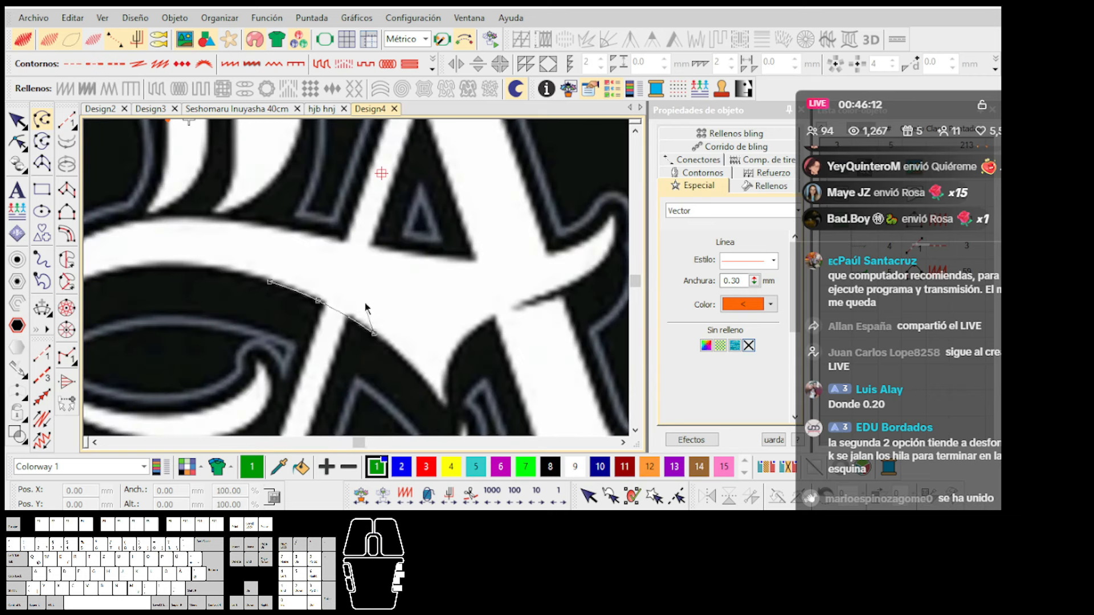
key("Return")
left_click(389, 248)
key("Return")
Draw curved vector lines along the crossbar's upper and lower edges where it crosses the A's thick right leg.
scroll(490, 267, "down", 3)
scroll(356, 279, "up", 2)
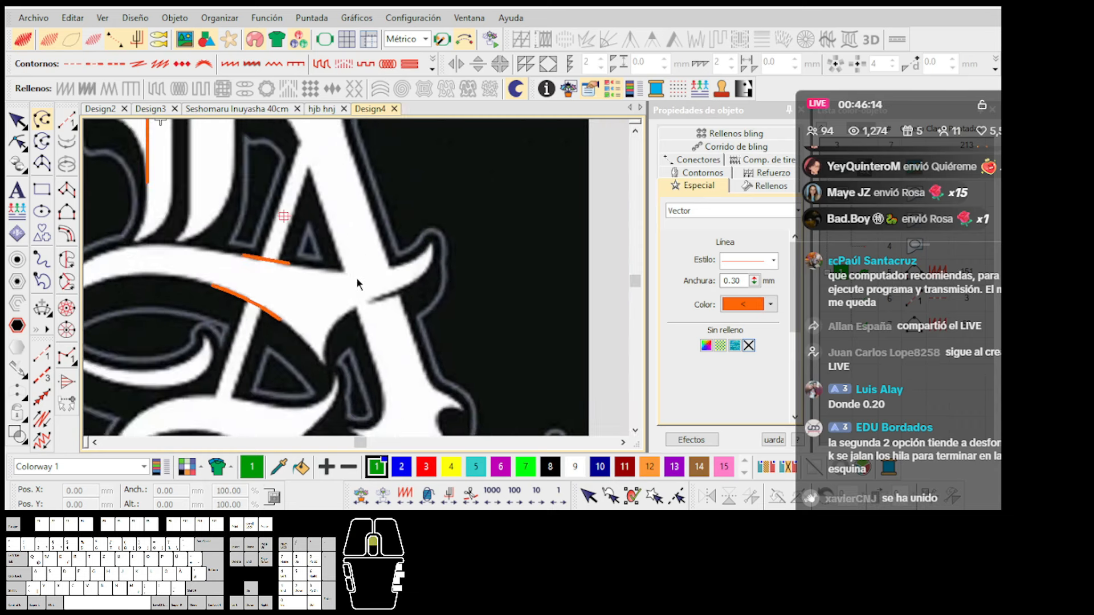
left_click(326, 269)
scroll(347, 270, "up", 1)
scroll(357, 279, "up", 1)
left_click(328, 280)
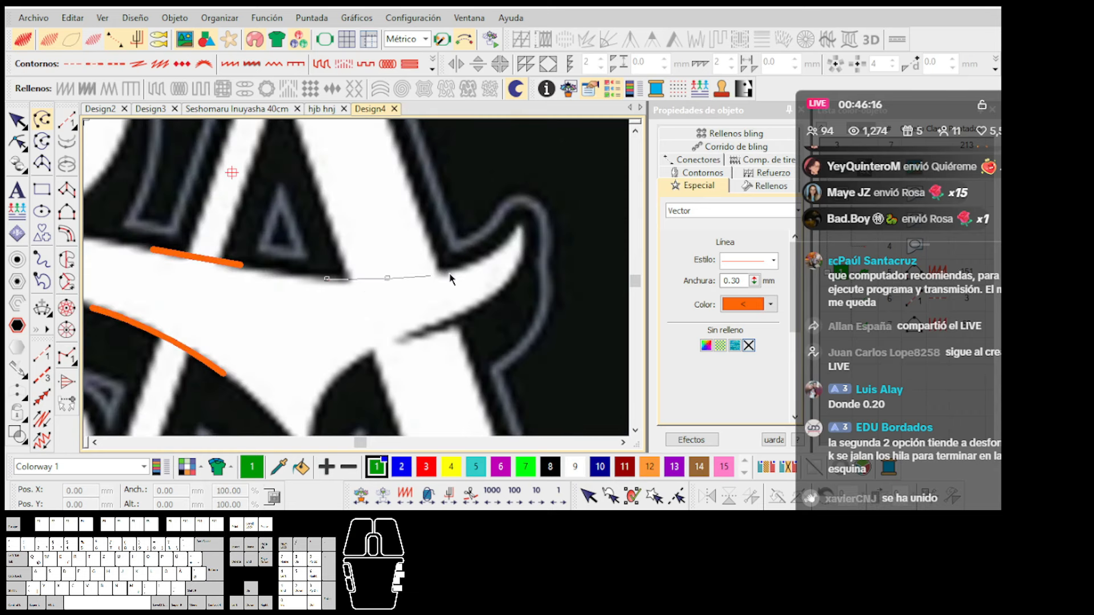
key("Return")
left_click(449, 326)
left_click(349, 368)
key("Return")
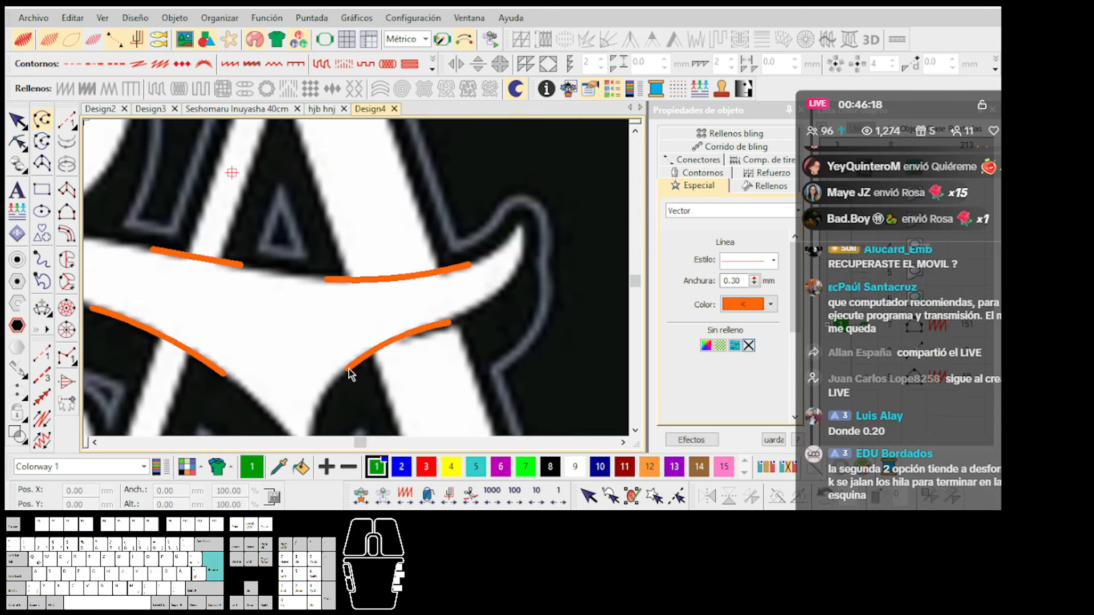
Draw a curved vector line across the base of the A's thick right leg, ending at the foot's inner tip.
scroll(349, 368, "down", 2)
scroll(382, 323, "up", 2)
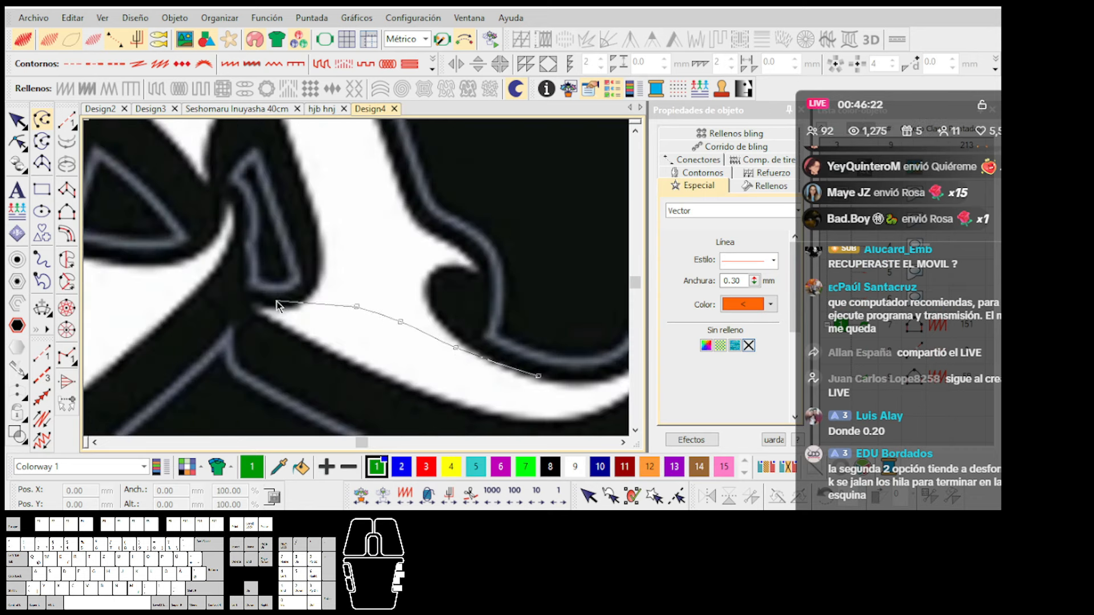
left_click(265, 309)
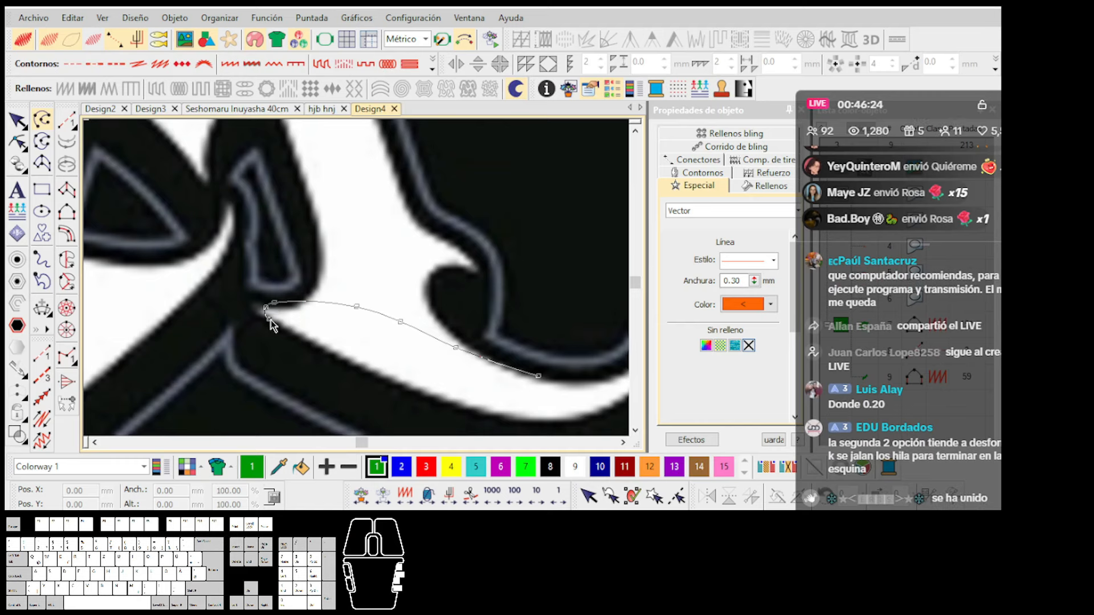
key("Return")
Draw a curved vector line across the A's lower-left stroke, from its upper tip down to its bottom point.
scroll(355, 279, "down", 2)
scroll(356, 279, "up", 3)
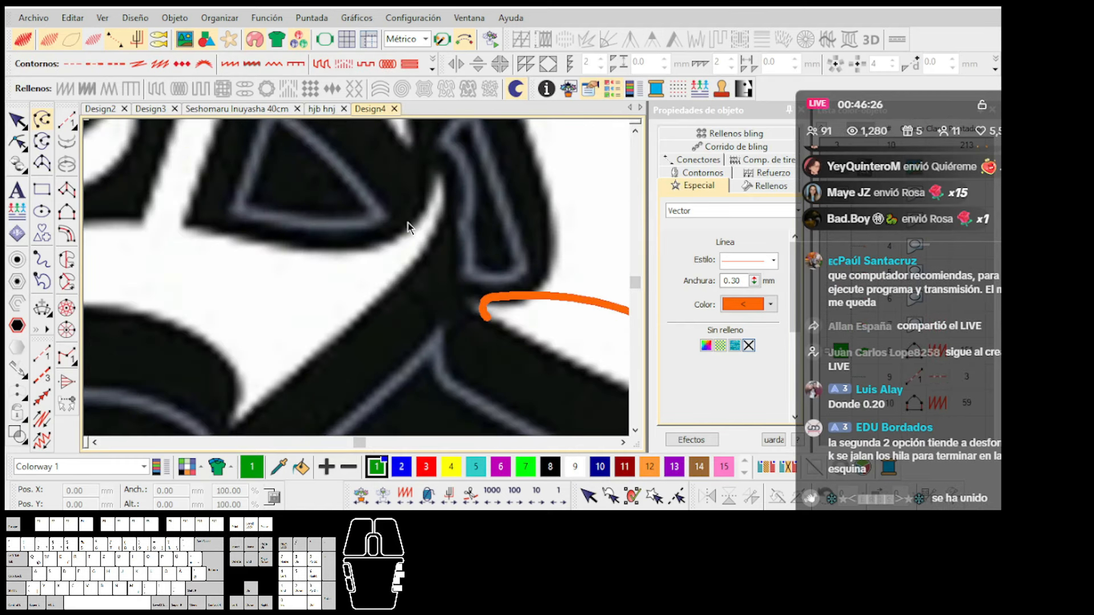
right_click(316, 285)
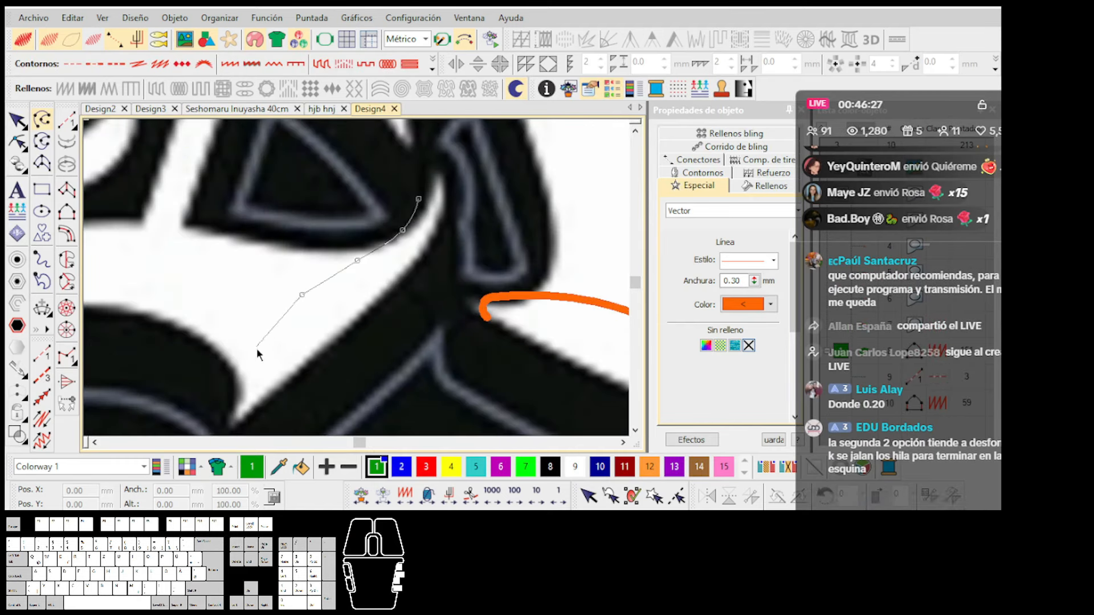
left_click(228, 409)
key("Return")
scroll(281, 316, "down", 4)
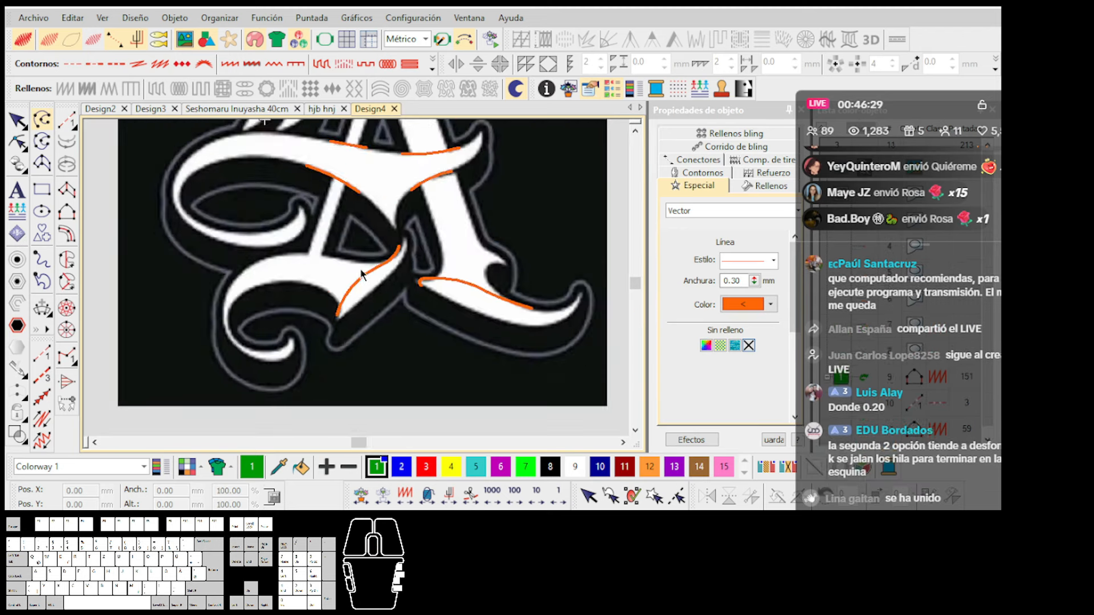
scroll(341, 205, "up", 2)
scroll(354, 269, "up", 5)
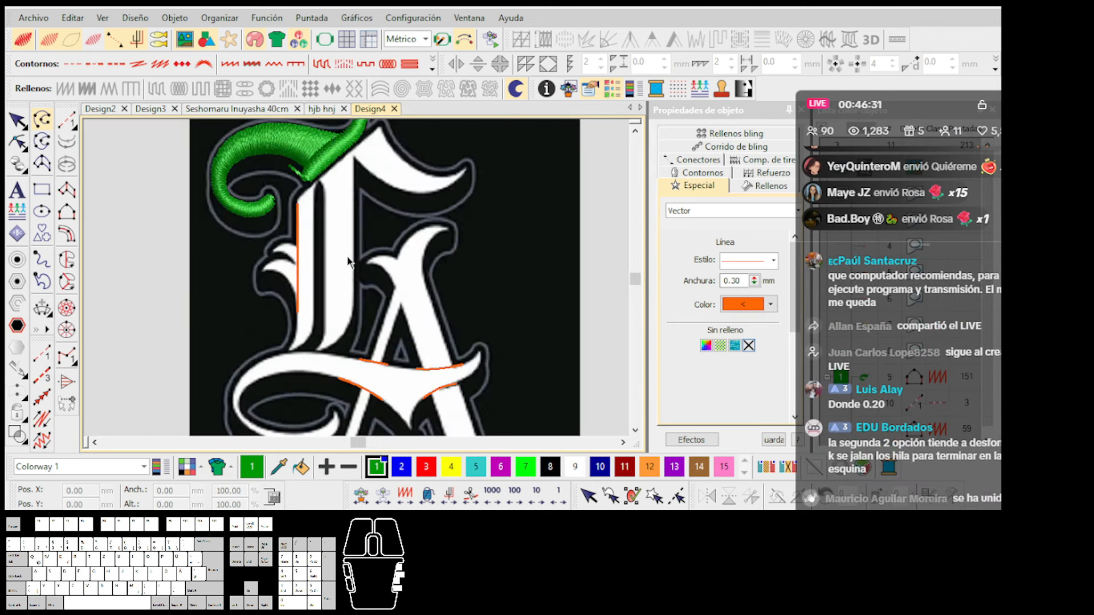
scroll(357, 278, "up", 1)
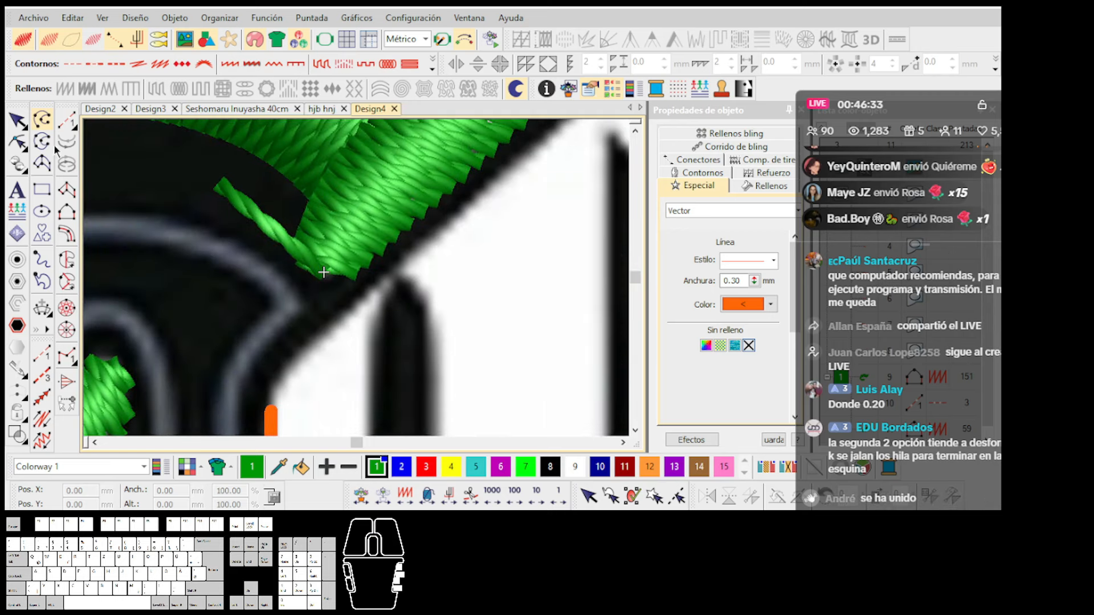
left_click(66, 120)
scroll(335, 382, "down", 3)
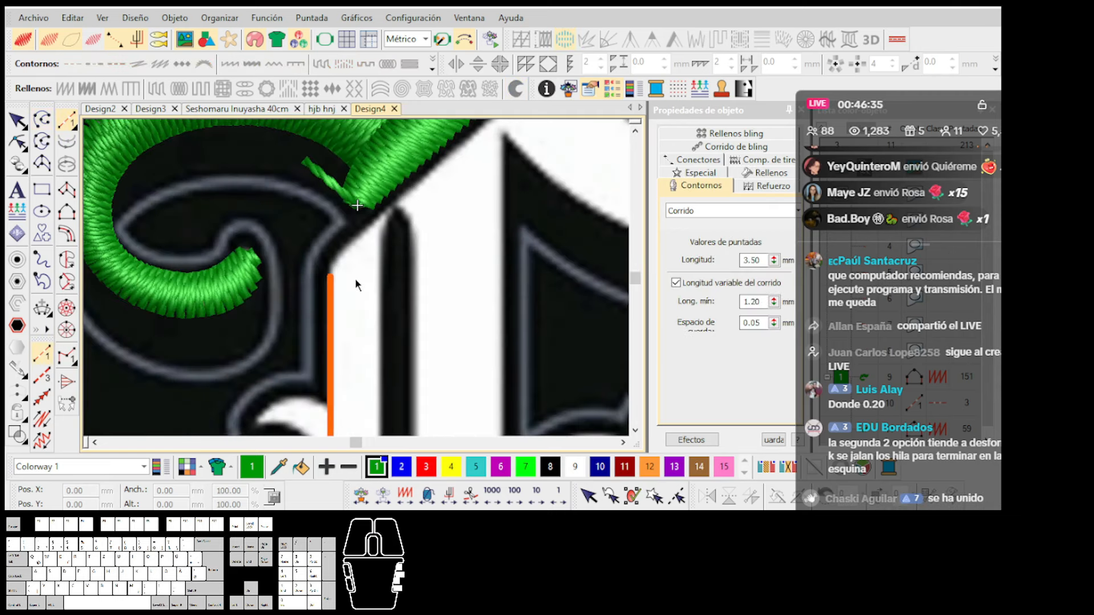
scroll(356, 284, "up", 1)
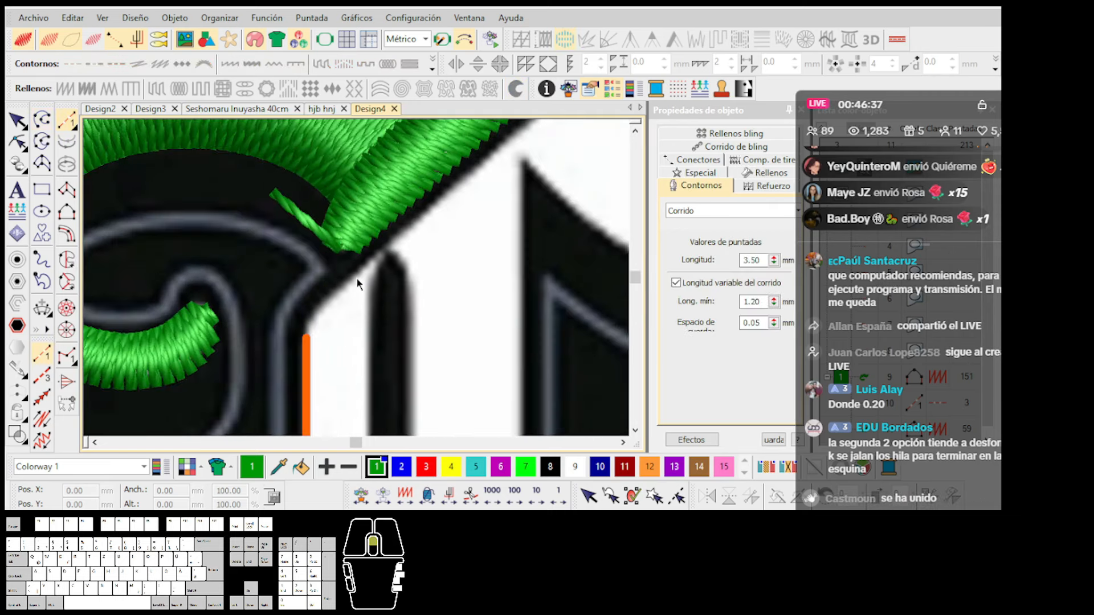
scroll(357, 279, "up", 2)
scroll(358, 278, "down", 5)
key("Escape")
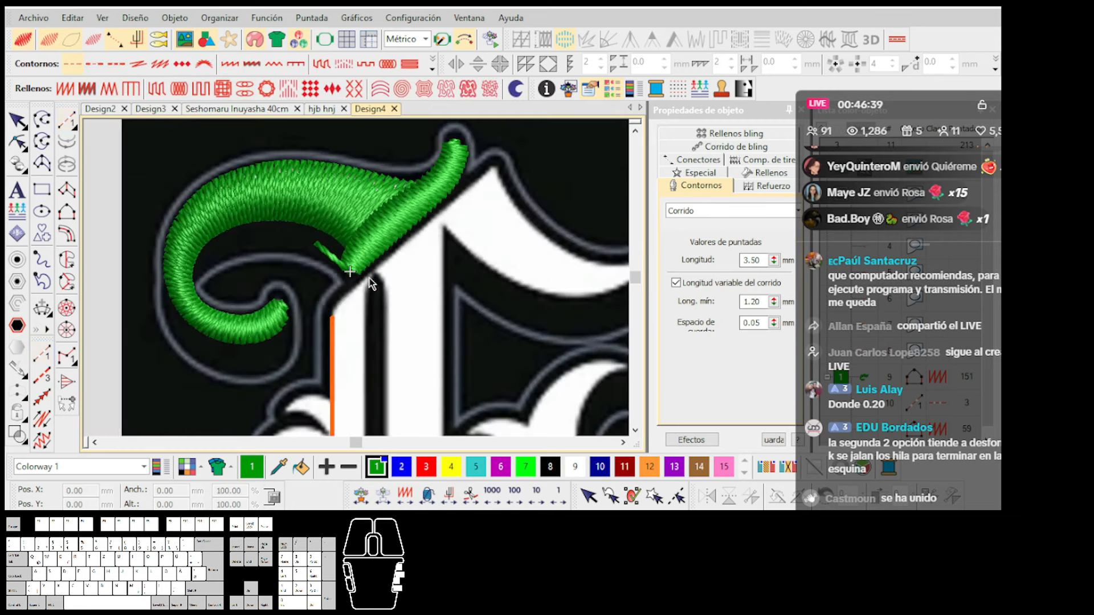
scroll(370, 278, "down", 4)
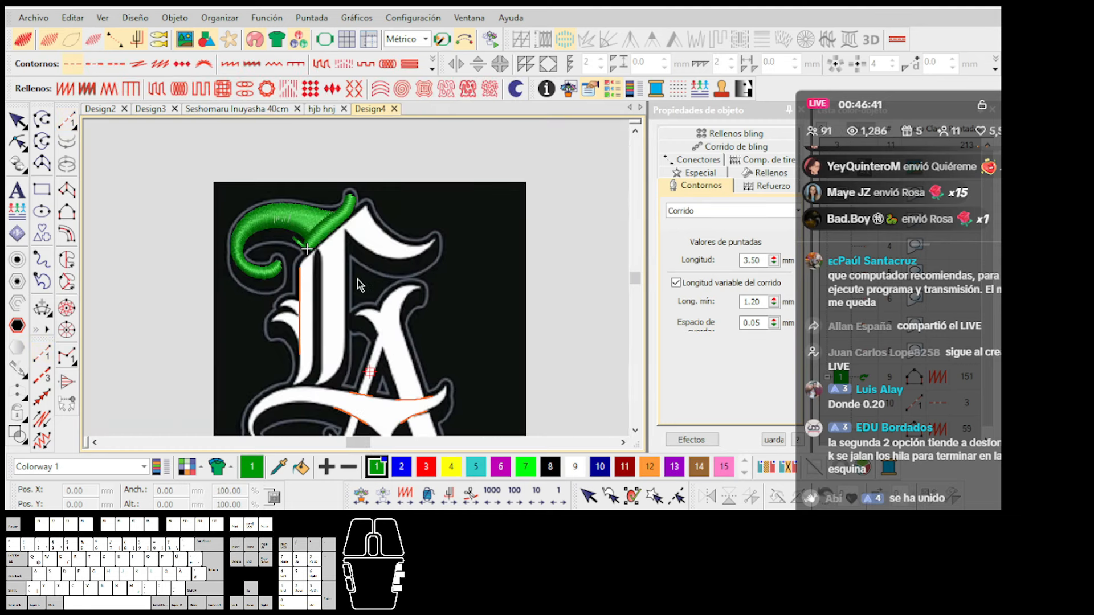
Digitize an S-shaped sample satin column with 0.40 mm spacing in the empty area beside the logo.
left_click(67, 212)
scroll(373, 282, "down", 1)
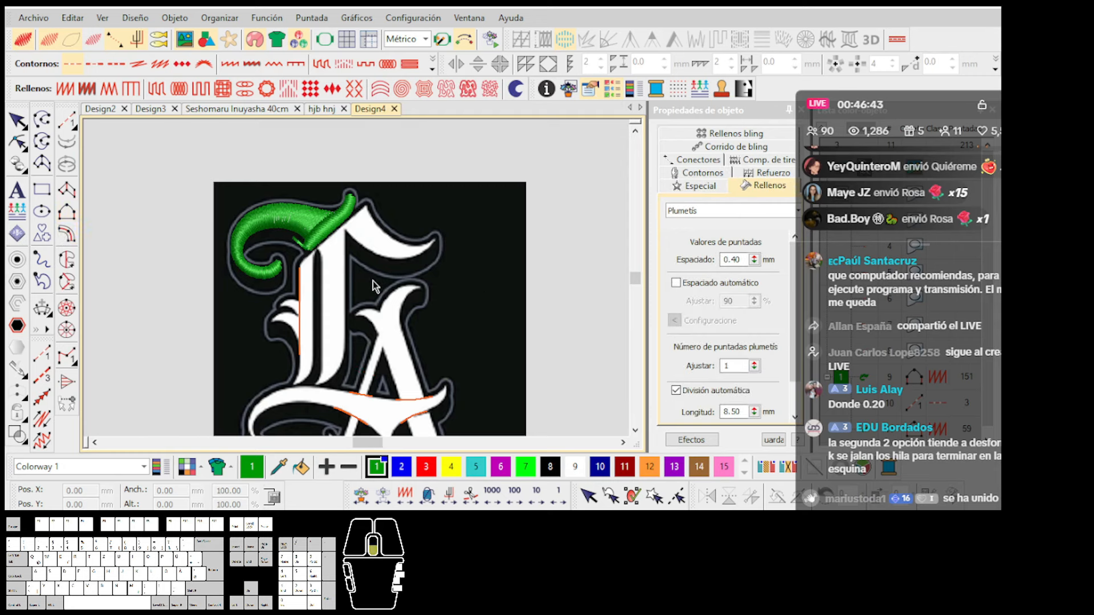
scroll(513, 284, "up", 2)
left_click(337, 333)
right_click(389, 304)
scroll(409, 258, "up", 1)
right_click(361, 269)
right_click(385, 246)
left_click(415, 245)
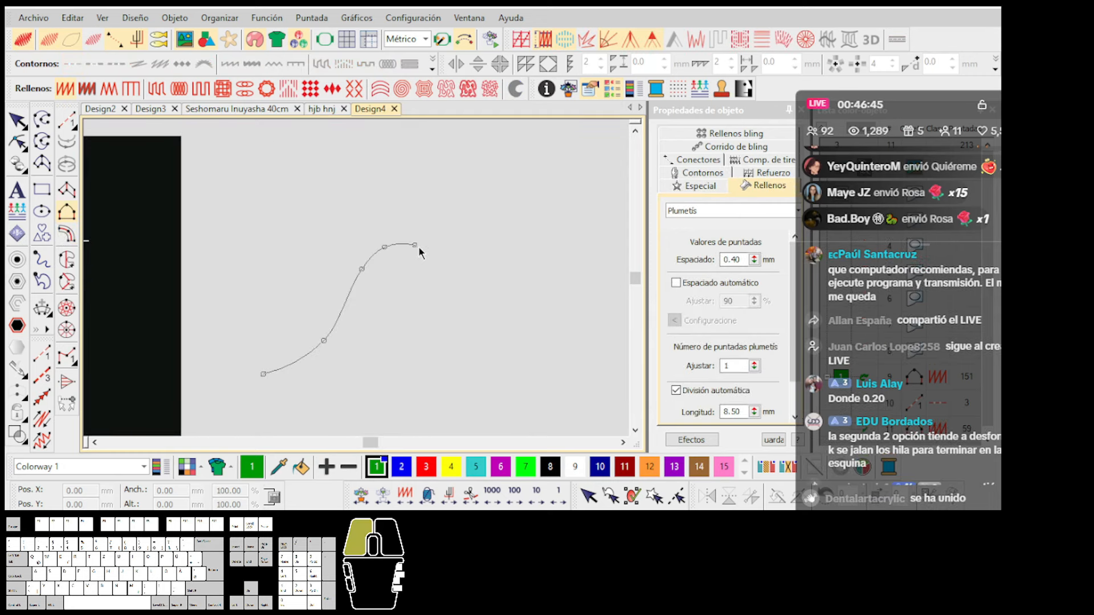
scroll(343, 365, "up", 1)
key("Return")
left_click(268, 310)
right_click(347, 296)
right_click(398, 239)
right_click(441, 158)
left_click(475, 146)
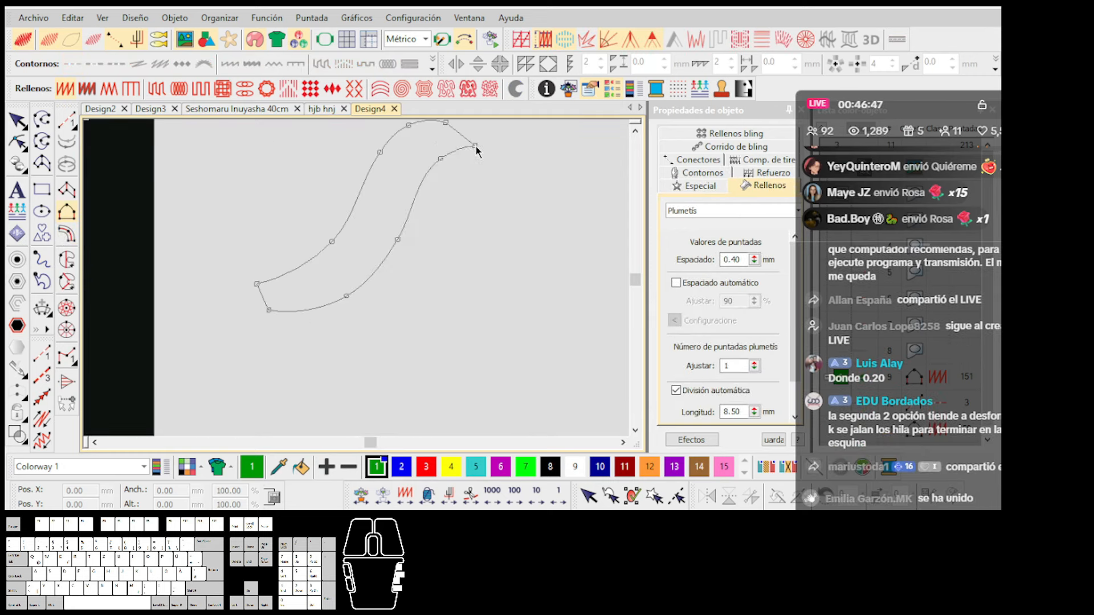
key("Return")
Reposition the sample column's stitch exit point to try out different places, leaving it beyond the upper tip.
scroll(422, 209, "down", 2)
scroll(356, 279, "up", 2)
key("h")
scroll(370, 268, "up", 1)
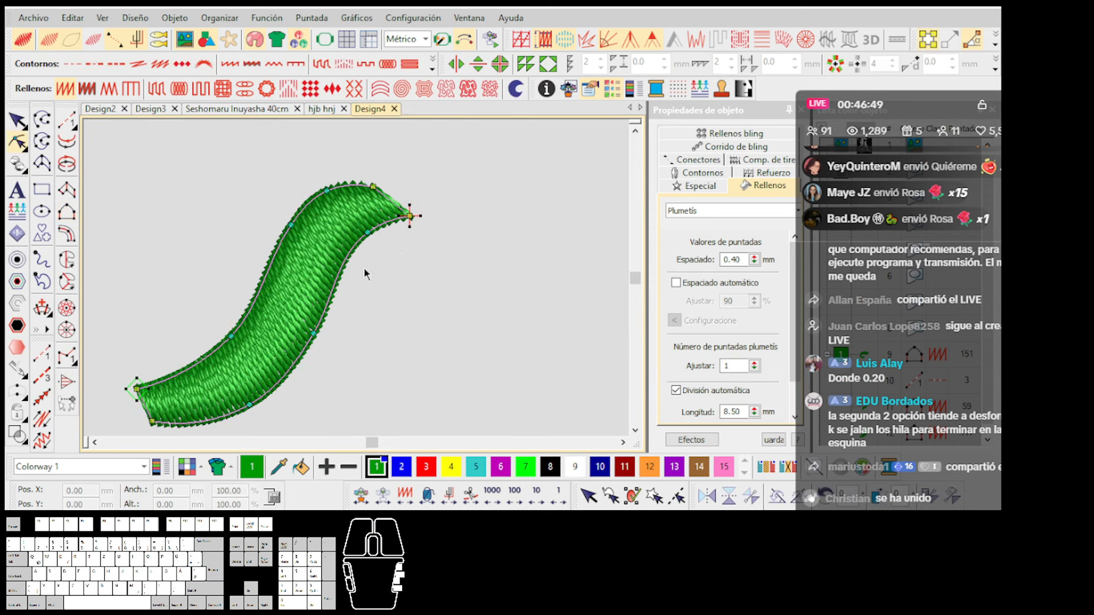
left_click_drag(411, 219, 106, 384)
left_click_drag(342, 256, 439, 215)
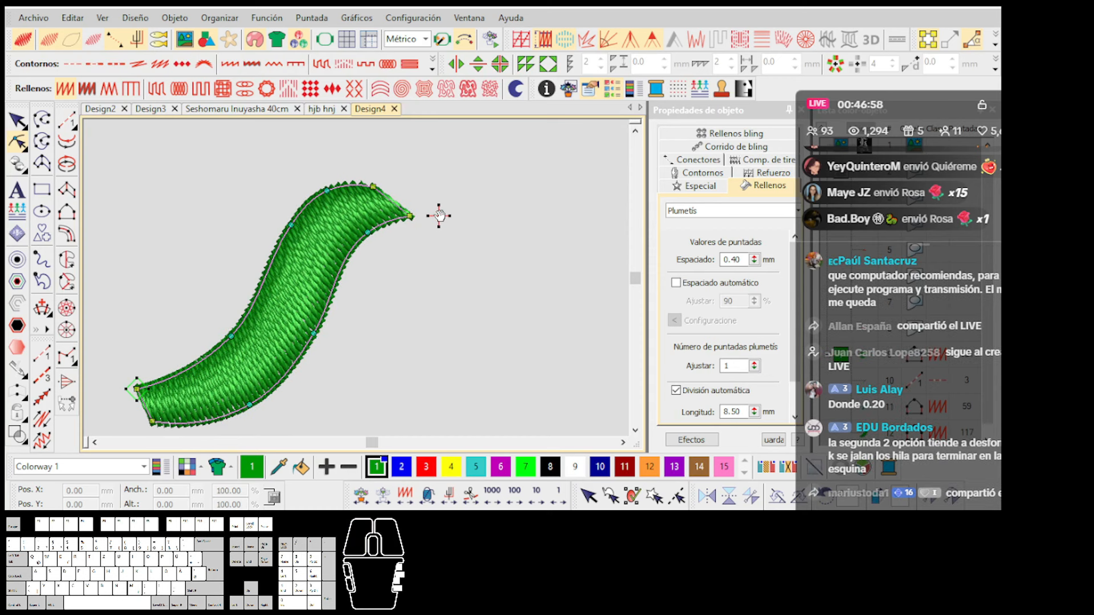
left_click_drag(439, 216, 356, 267)
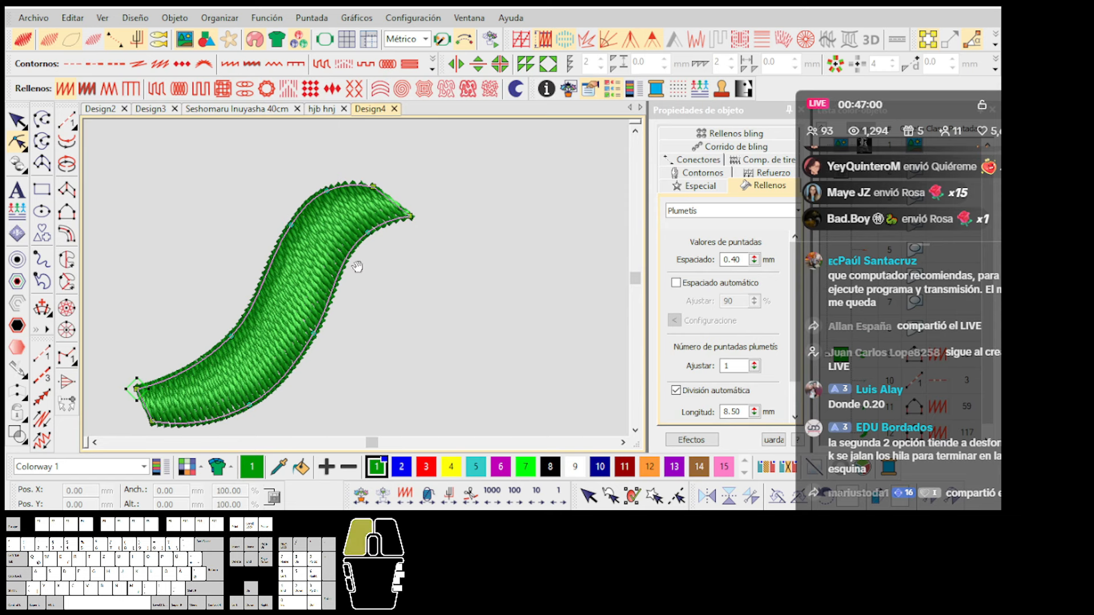
left_click_drag(422, 213, 431, 212)
key("Escape")
Draw a filled circle about 7 mm wide against the sample column's lower side and give it a Tatami fill.
scroll(366, 251, "down", 2)
scroll(359, 305, "up", 1)
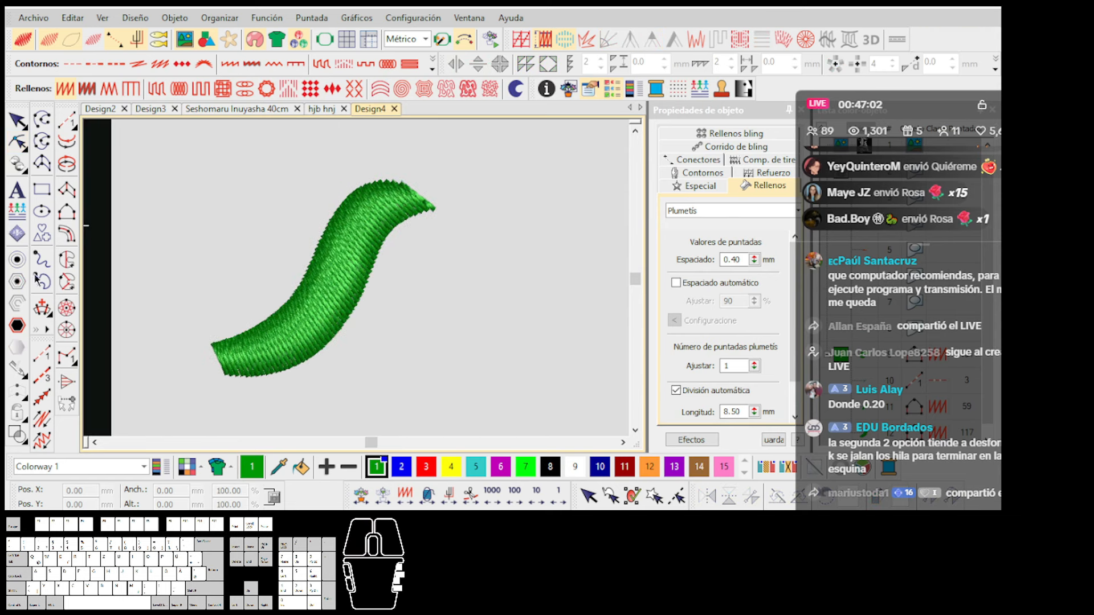
right_click(345, 329)
right_click(342, 390)
key("Return")
key("Return")
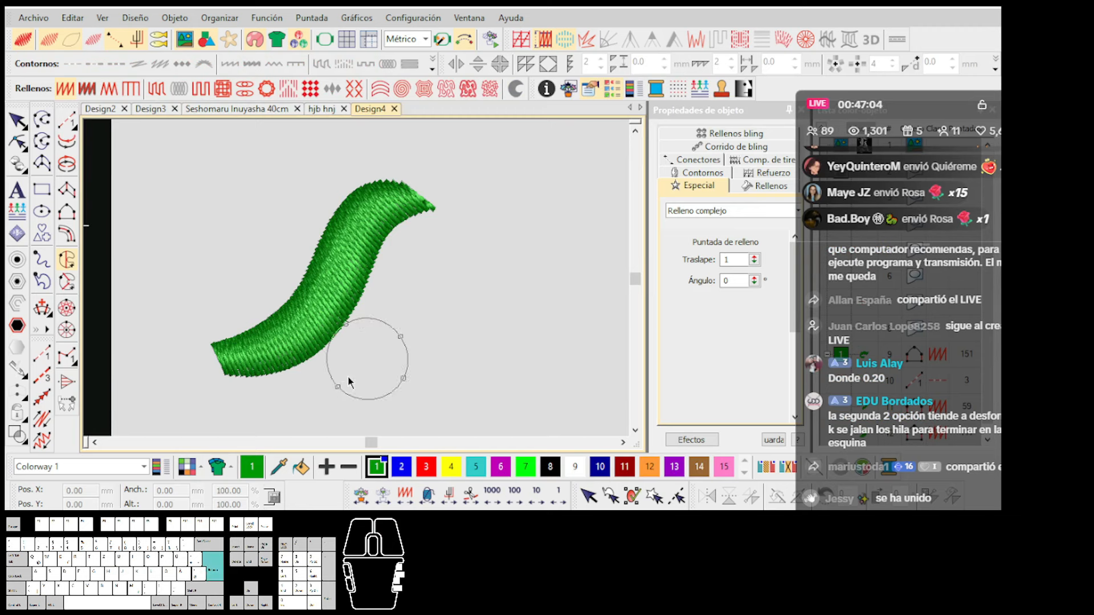
scroll(373, 345, "up", 1)
key("Escape")
left_click(157, 89)
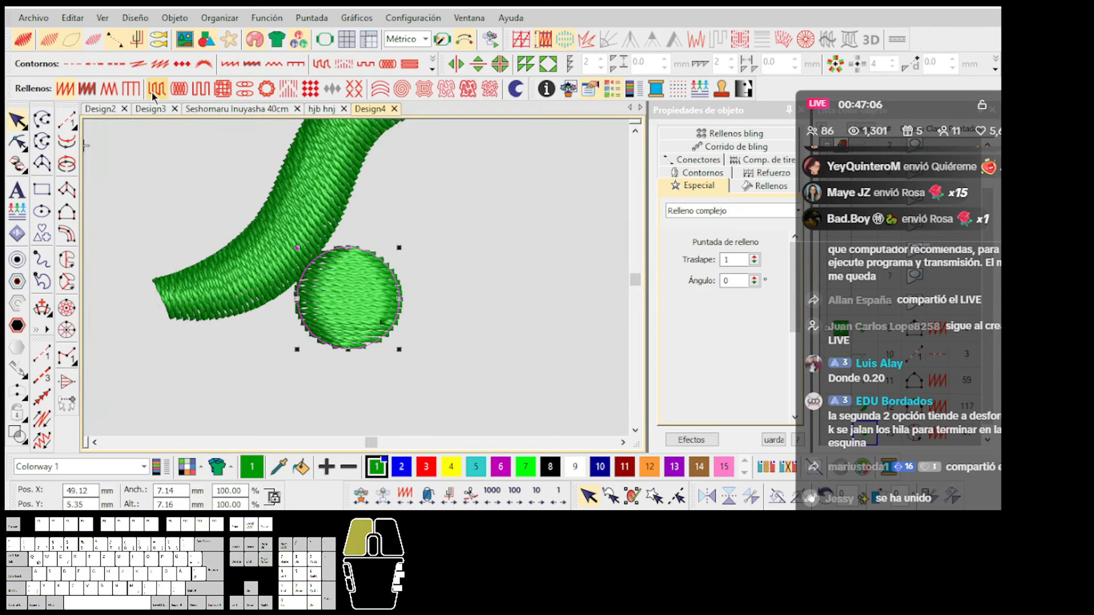
Move the sample column's exit point and the circle's entry point to where the two shapes meet.
scroll(371, 218, "down", 1)
scroll(354, 277, "up", 1)
left_click(319, 255)
key("h")
left_click(316, 322)
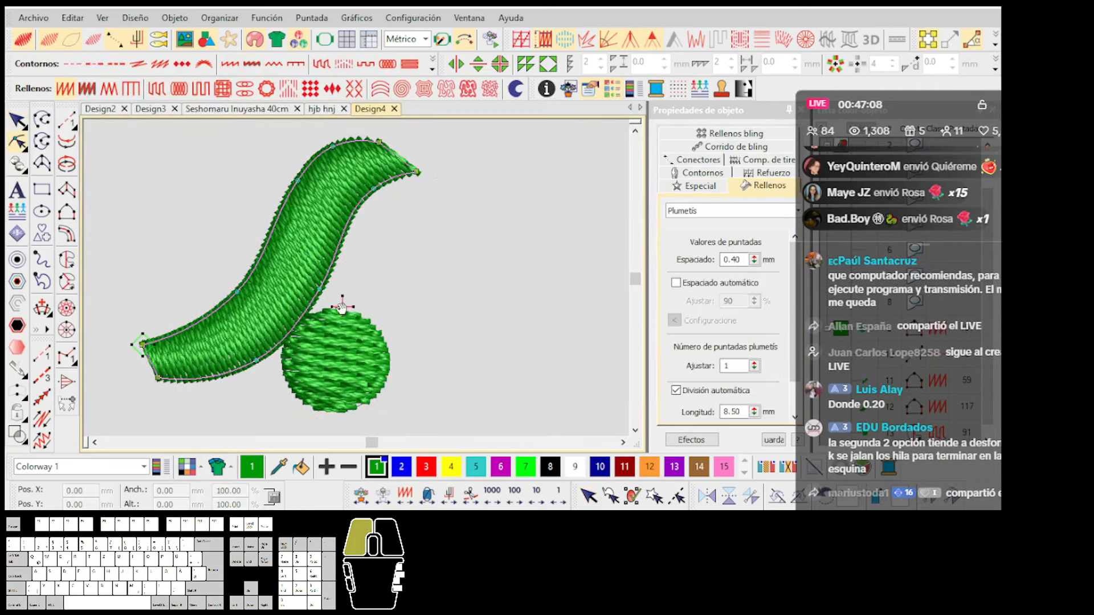
left_click_drag(310, 319, 295, 323)
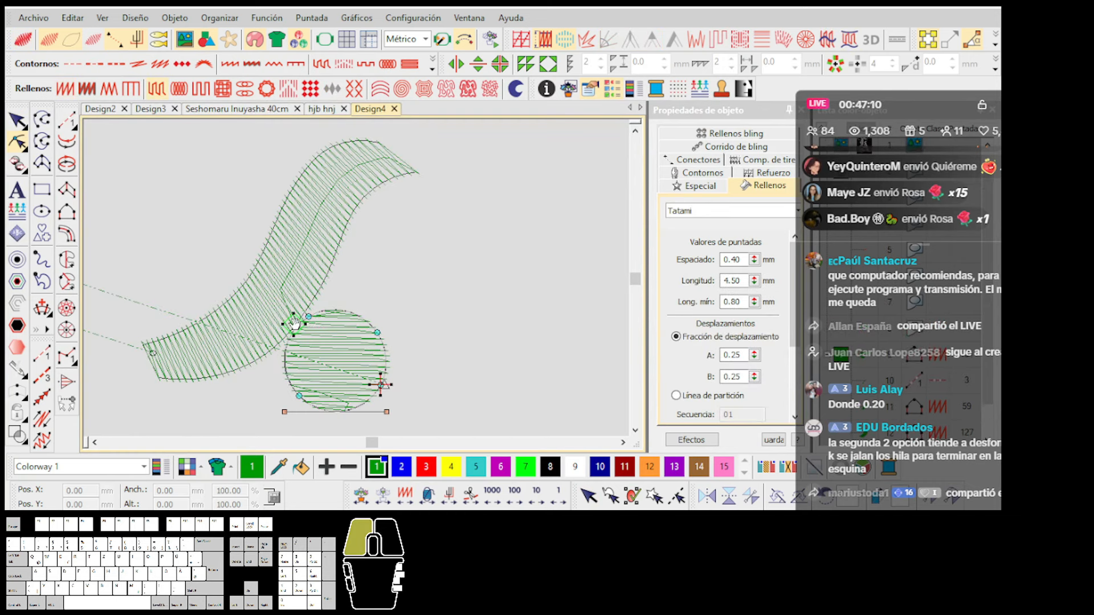
key("Escape")
Reshape the sample column by shifting its exit point from beside the circle to beyond its upper tip.
scroll(357, 278, "down", 1)
scroll(357, 278, "down", 1)
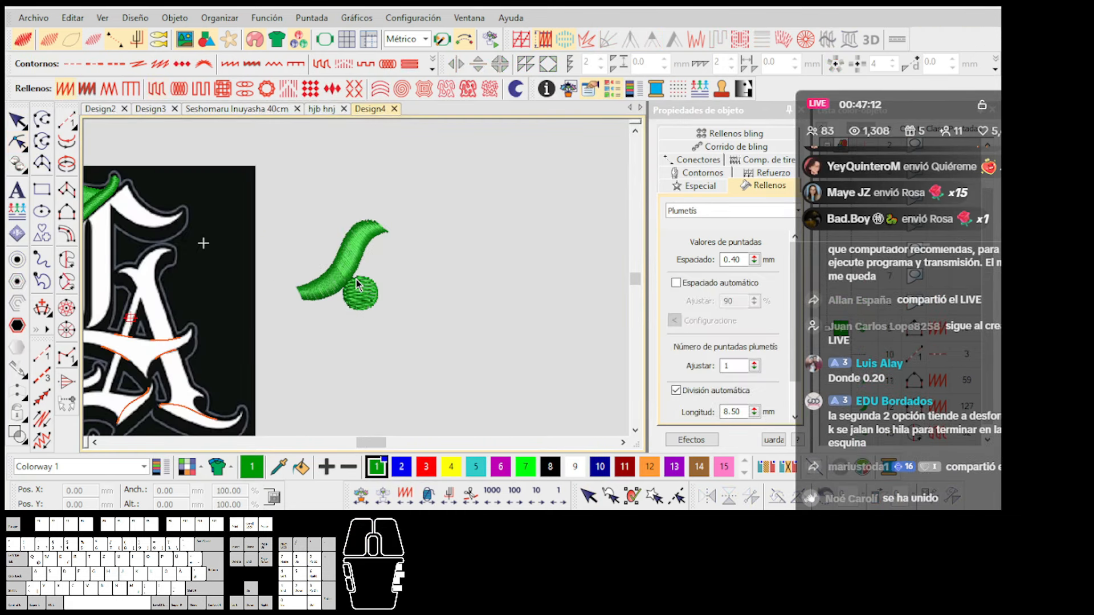
scroll(357, 279, "up", 1)
left_click(349, 258)
key("h")
scroll(362, 288, "up", 1)
left_click_drag(365, 354, 376, 345)
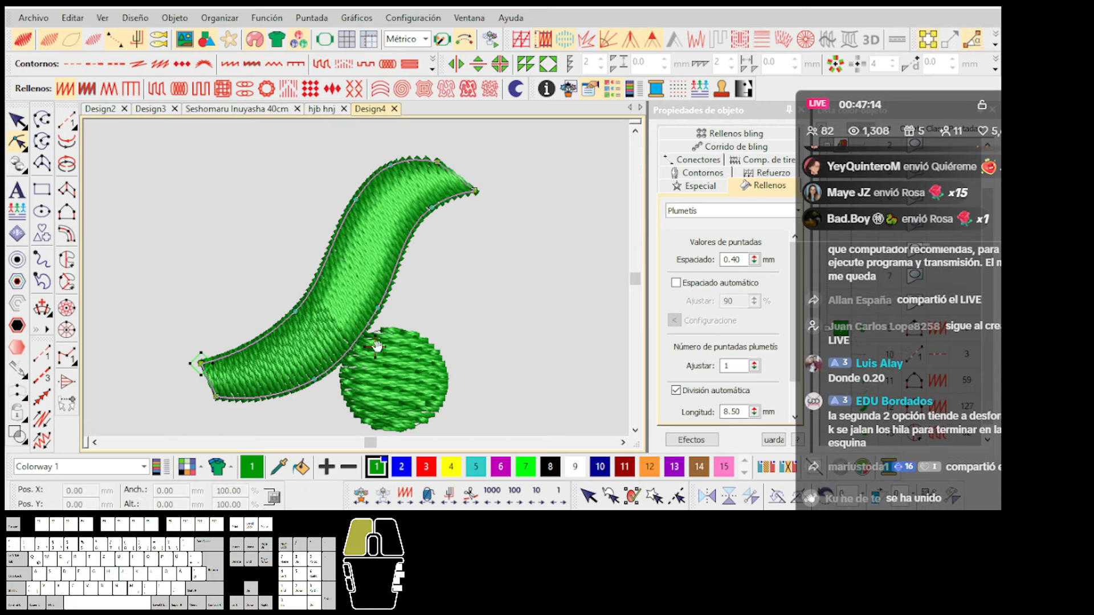
left_click_drag(501, 207, 501, 199)
key("Escape")
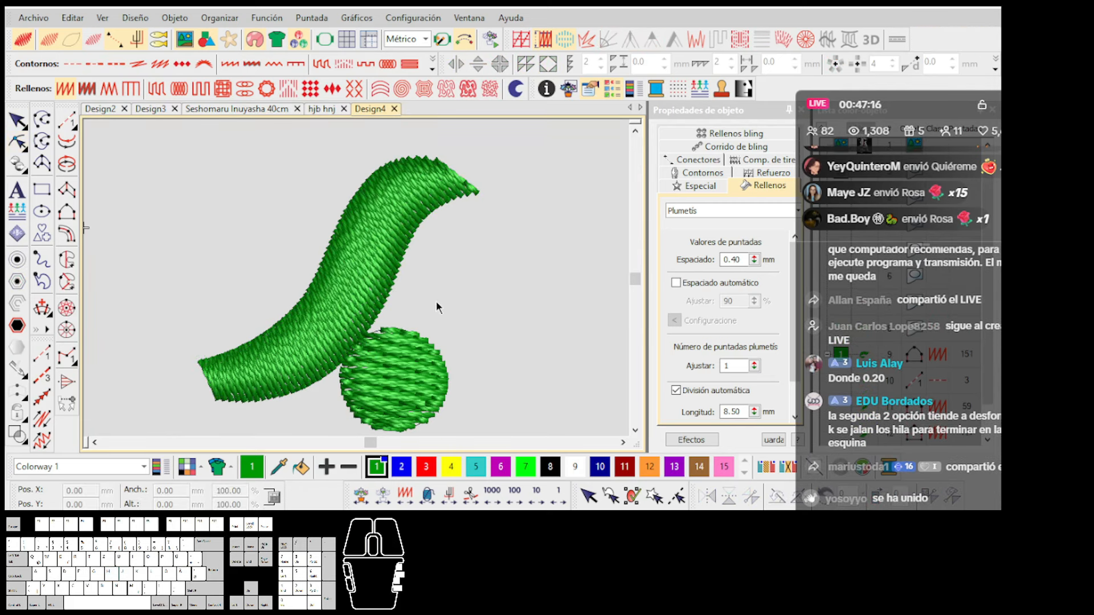
Check the circle against the sample column and try repositioning the column's stitch connection points once more.
left_click(416, 378)
scroll(358, 282, "up", 1)
scroll(356, 284, "down", 2)
scroll(350, 277, "up", 2)
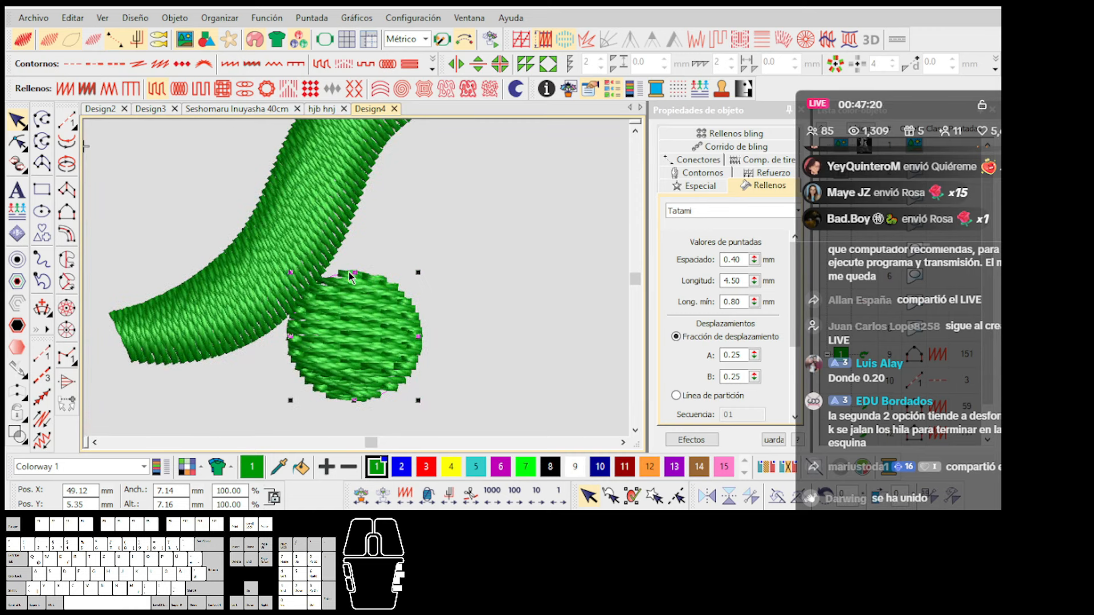
scroll(353, 279, "down", 1)
left_click(356, 242)
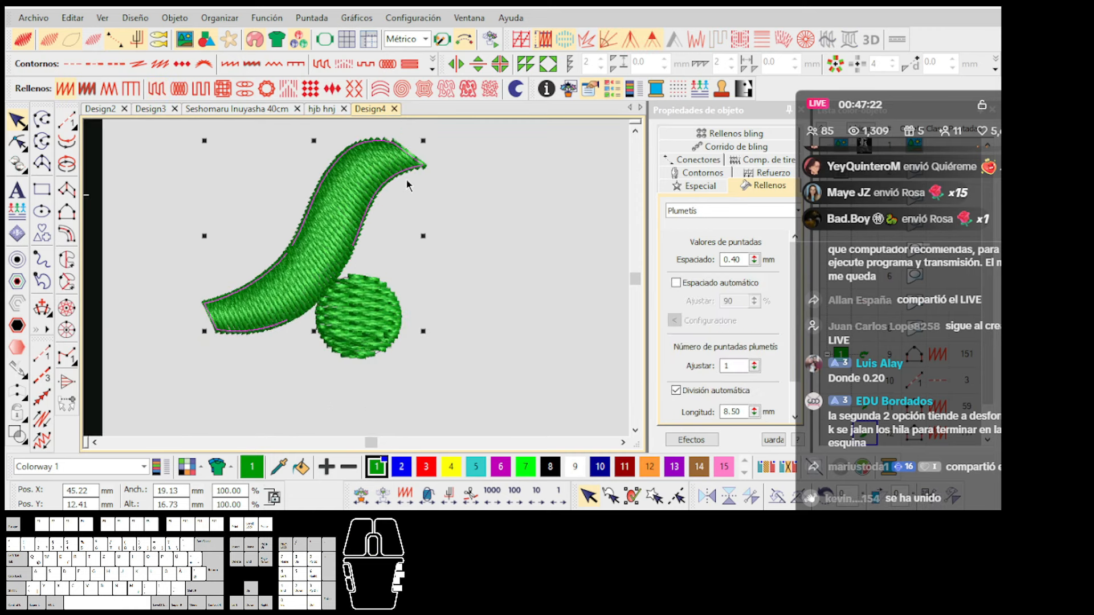
key("h")
left_click_drag(176, 351, 532, 182)
key("Escape")
Delete the sample column and circle and show the whole design.
scroll(383, 296, "down", 2)
left_click_drag(254, 196, 255, 195)
key("Delete")
key("0")
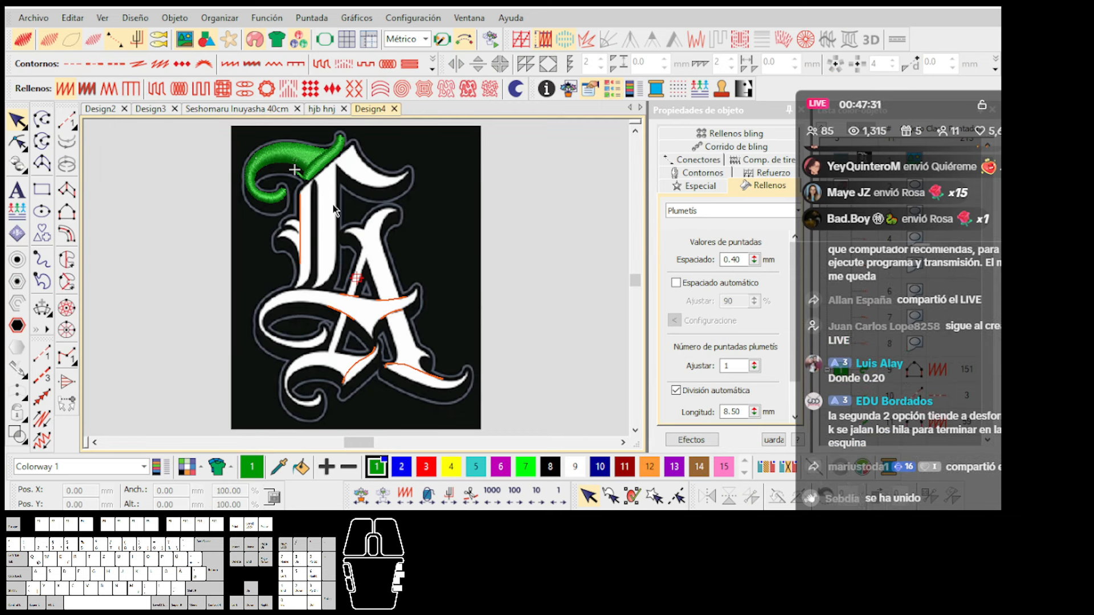
Digitize a run stitch from the diagonal satin column's base down inside the L's stem to the upper thorn on its left side.
scroll(357, 279, "up", 3)
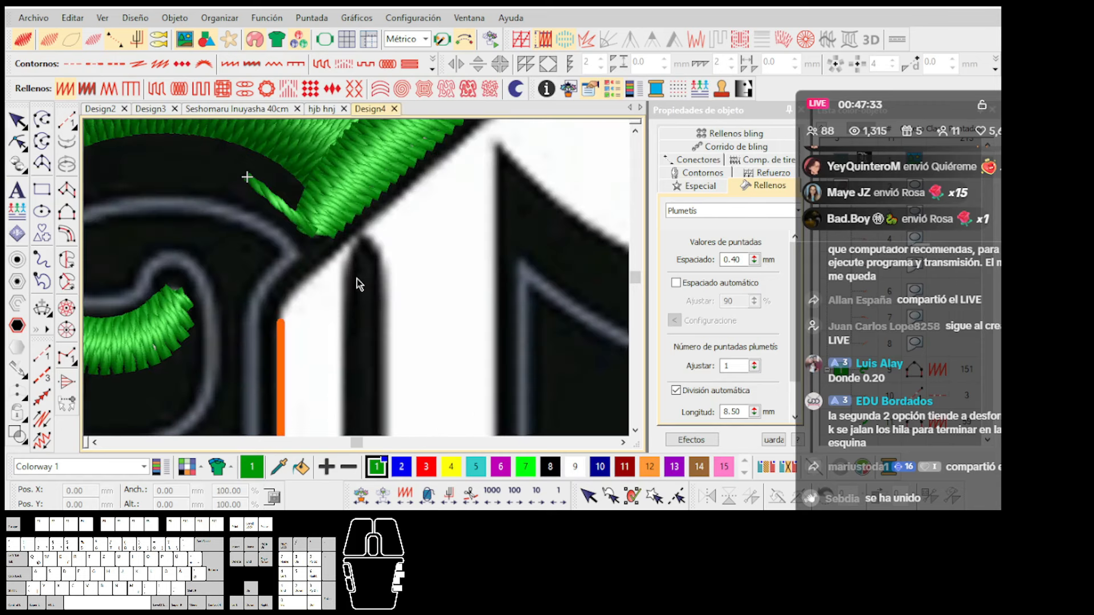
left_click(67, 121)
left_click(343, 249)
left_click(303, 294)
scroll(298, 390, "down", 1)
scroll(359, 259, "up", 1)
key("BackSpace")
left_click(370, 178)
scroll(358, 292, "down", 1)
scroll(359, 302, "up", 1)
left_click(364, 316)
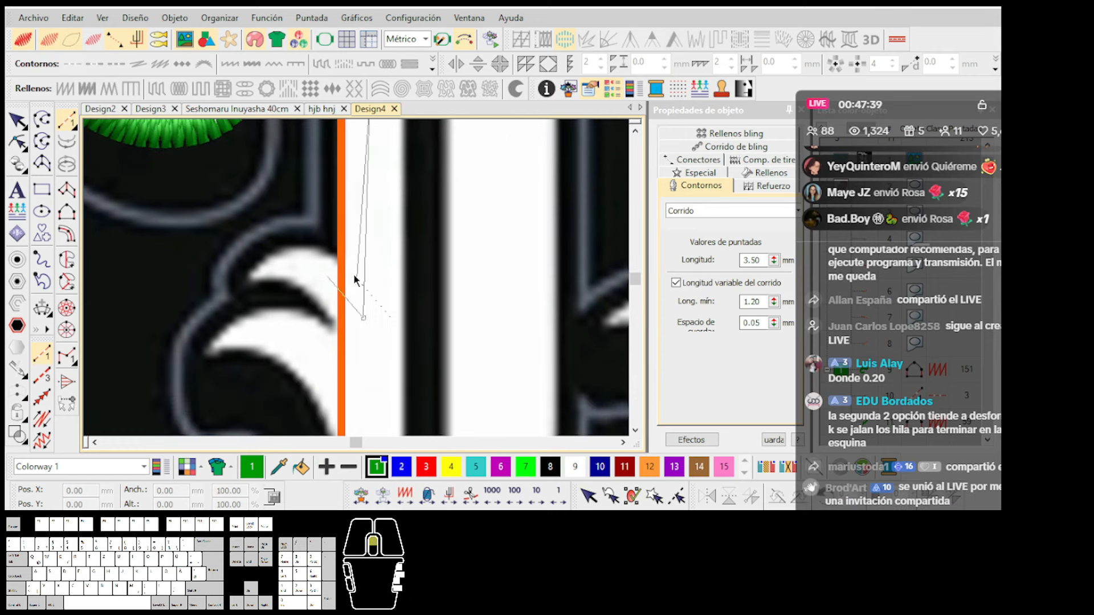
scroll(329, 277, "up", 1)
left_click(342, 263)
key("BackSpace")
left_click(331, 269)
key("Return")
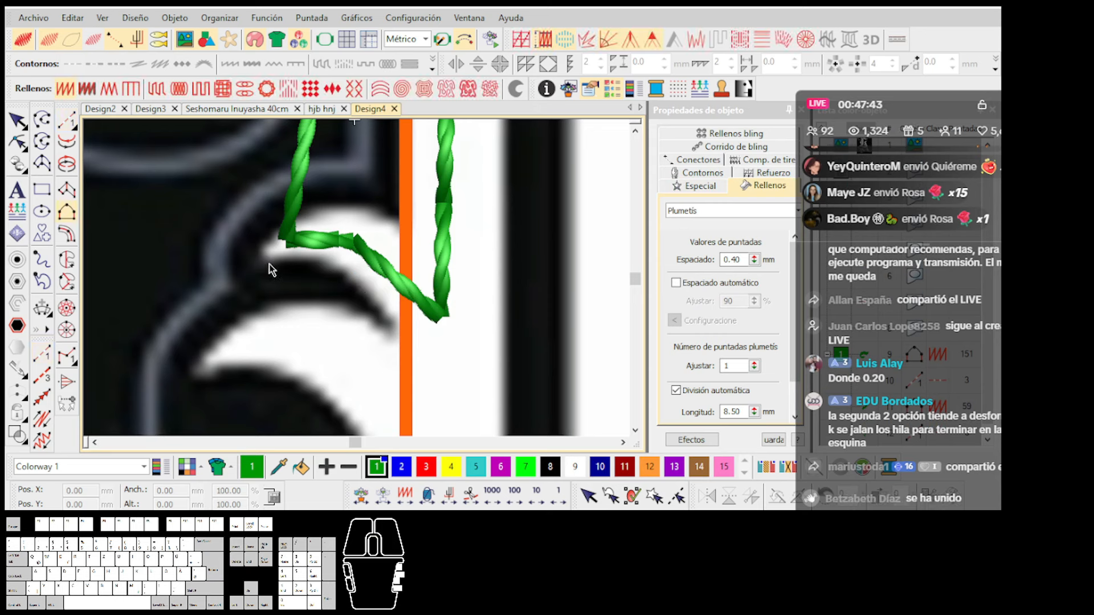
Digitize a satin column over the upper thorn on the L's left side, extending past the orange stem line.
left_click(419, 365)
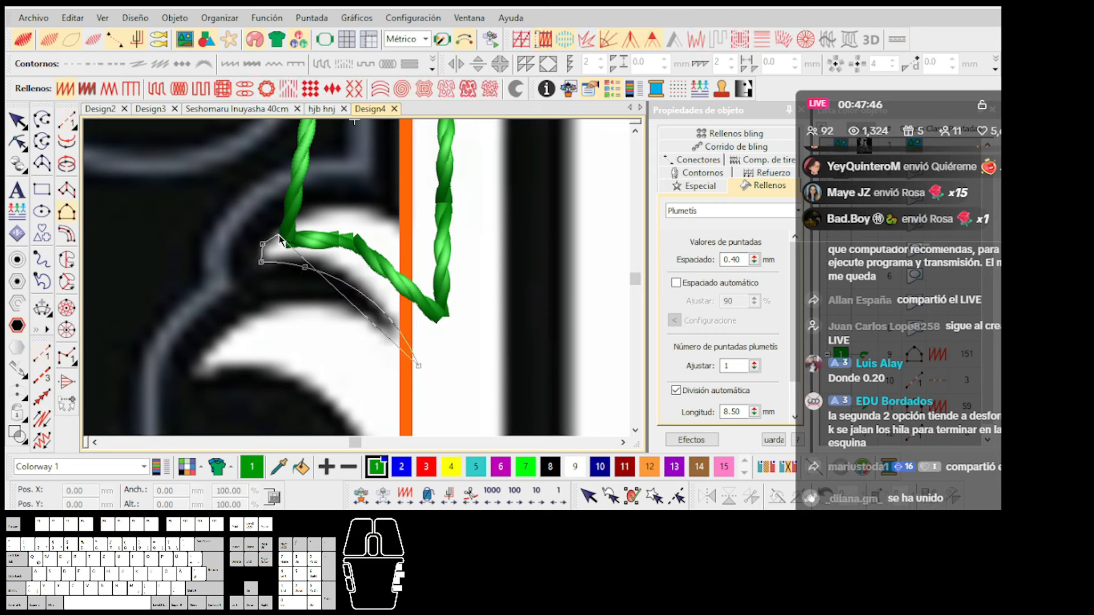
left_click(328, 206)
left_click(439, 234)
key("Return")
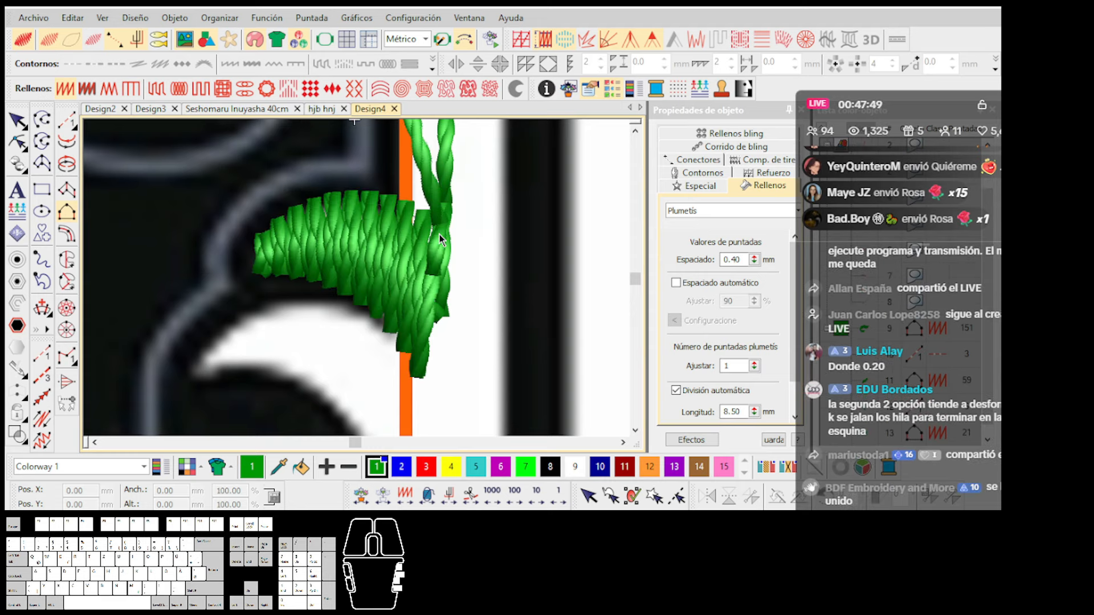
Set the stitch spacing of all the satin columns to 0.20 mm.
scroll(338, 285, "down", 2)
scroll(359, 283, "down", 2)
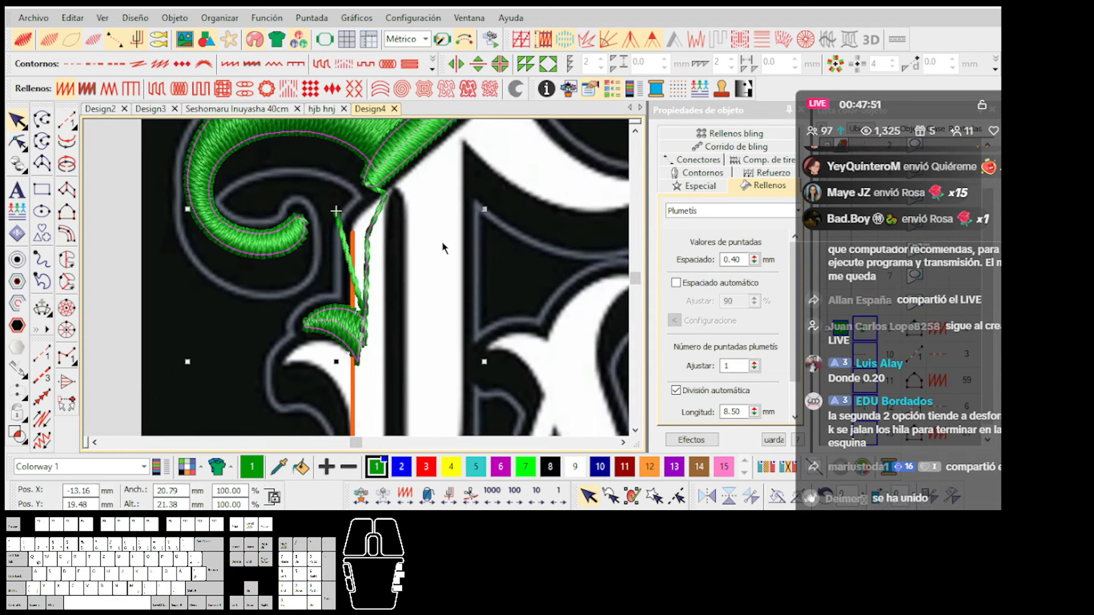
left_click(741, 259)
type("20")
key("Return")
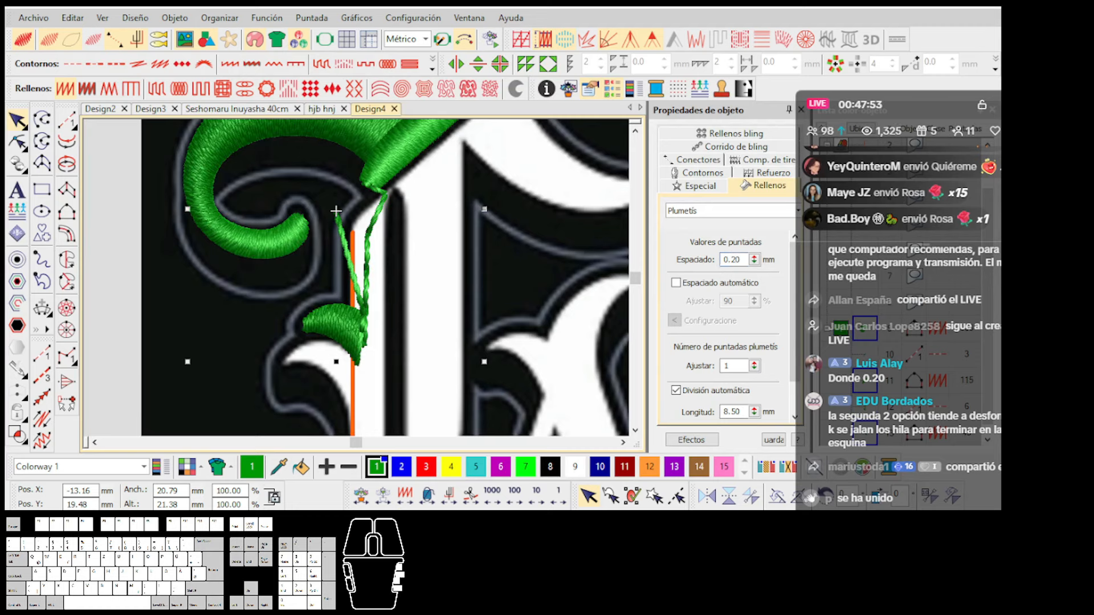
Deselect all objects and set the default satin spacing to 0.20 mm.
key("Escape")
left_click(742, 260)
key("BackSpace")
key("BackSpace")
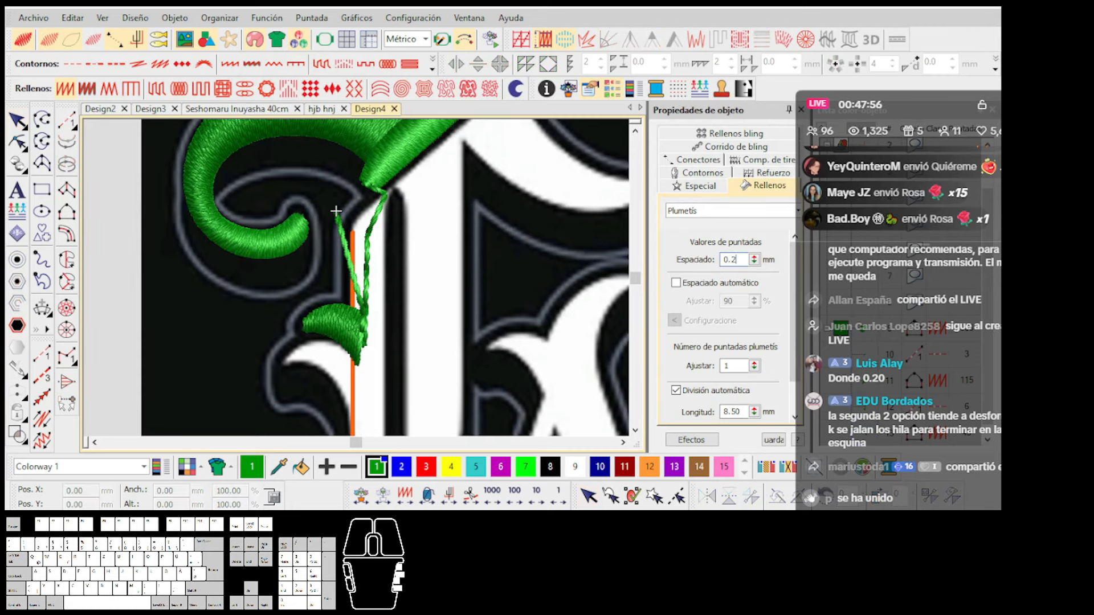
Digitize a run stitch from the upper thorn's base down inside the L's stem and out to the tip of the second thorn.
scroll(375, 342, "up", 2)
left_click(66, 120)
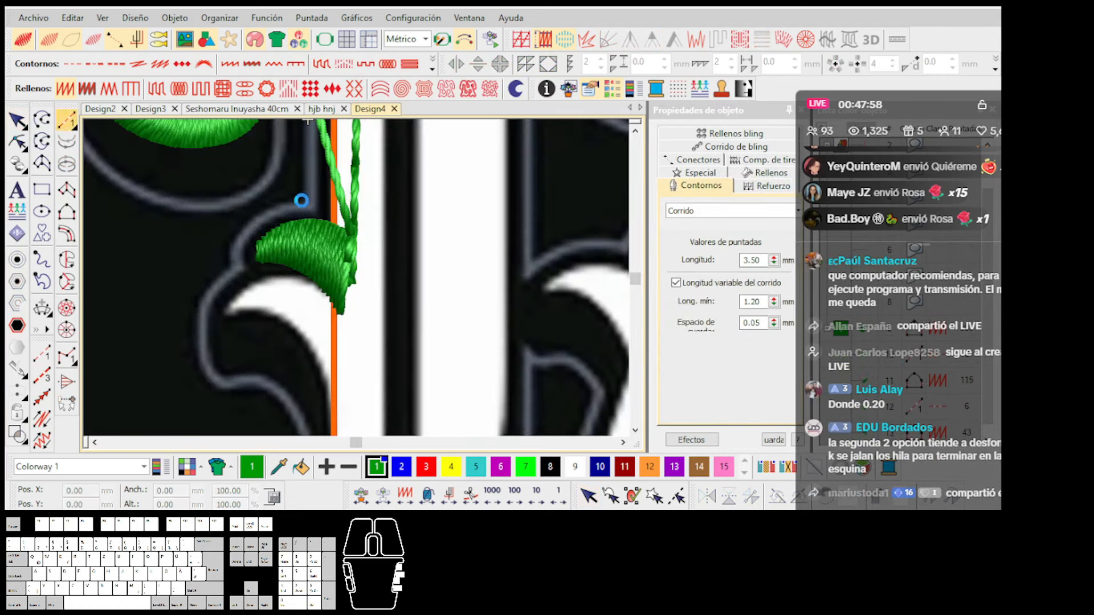
left_click(354, 240)
left_click(352, 349)
scroll(320, 316, "up", 2)
left_click(343, 266)
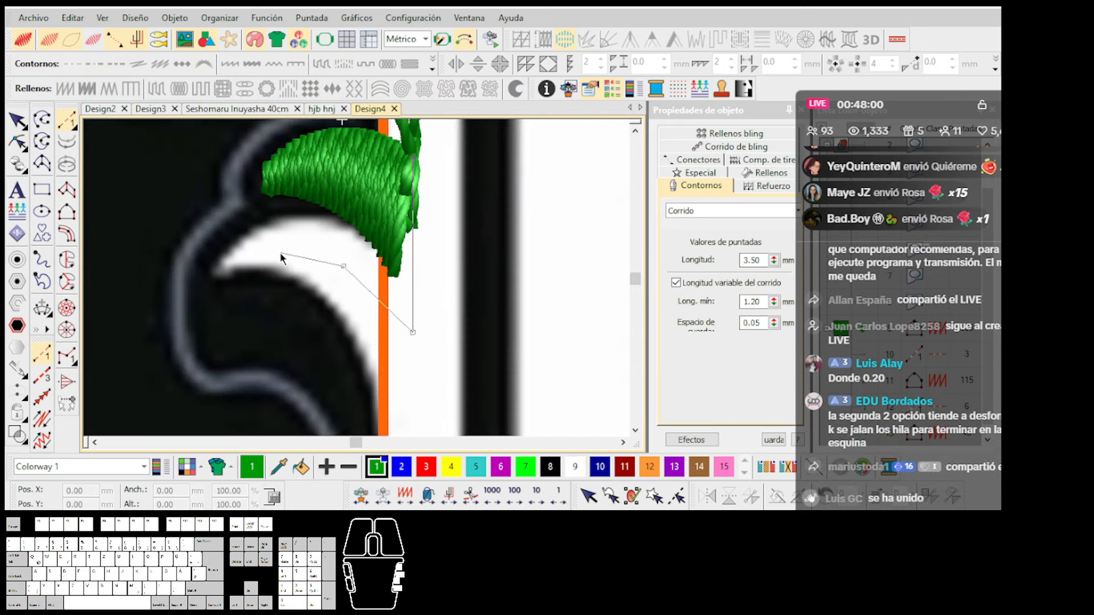
left_click(229, 268)
key("Return")
Digitize a satin column over the second thorn on the L's left side, extending past the orange stem line.
key("space")
left_click(208, 288)
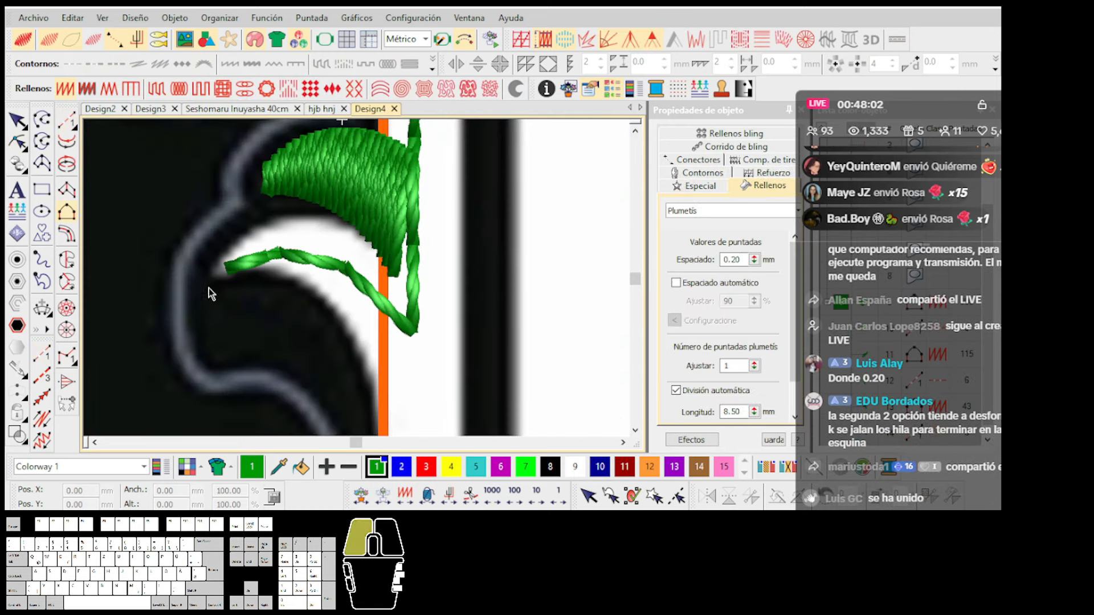
right_click(260, 290)
right_click(322, 318)
left_click(377, 416)
left_click(385, 426)
key("Return")
left_click(208, 271)
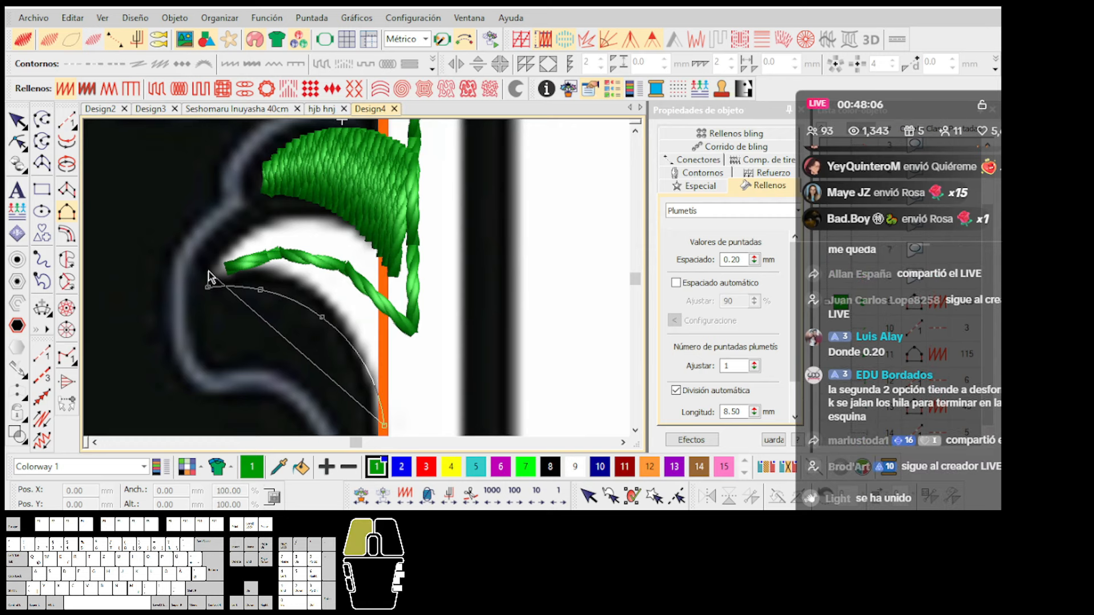
right_click(244, 235)
right_click(340, 220)
right_click(406, 259)
left_click(415, 357)
key("Return")
Digitize a run stitch from the second thorn's base down the L's stem to its pointed bottom tip.
scroll(399, 301, "down", 4)
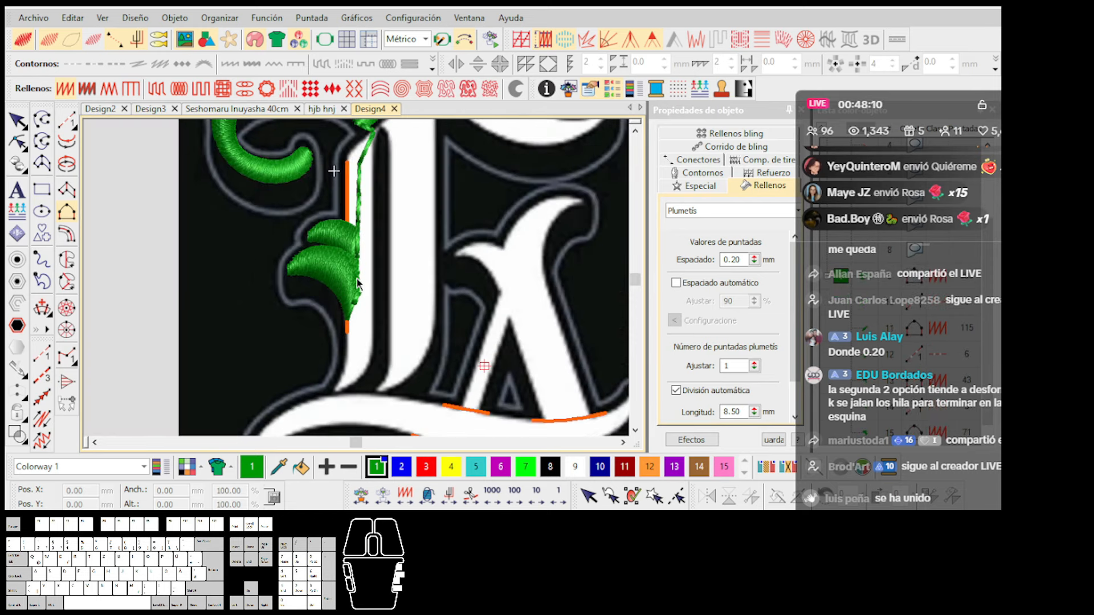
scroll(359, 289, "up", 2)
key("r")
left_click(361, 290)
scroll(369, 401, "up", 1)
left_click(354, 280)
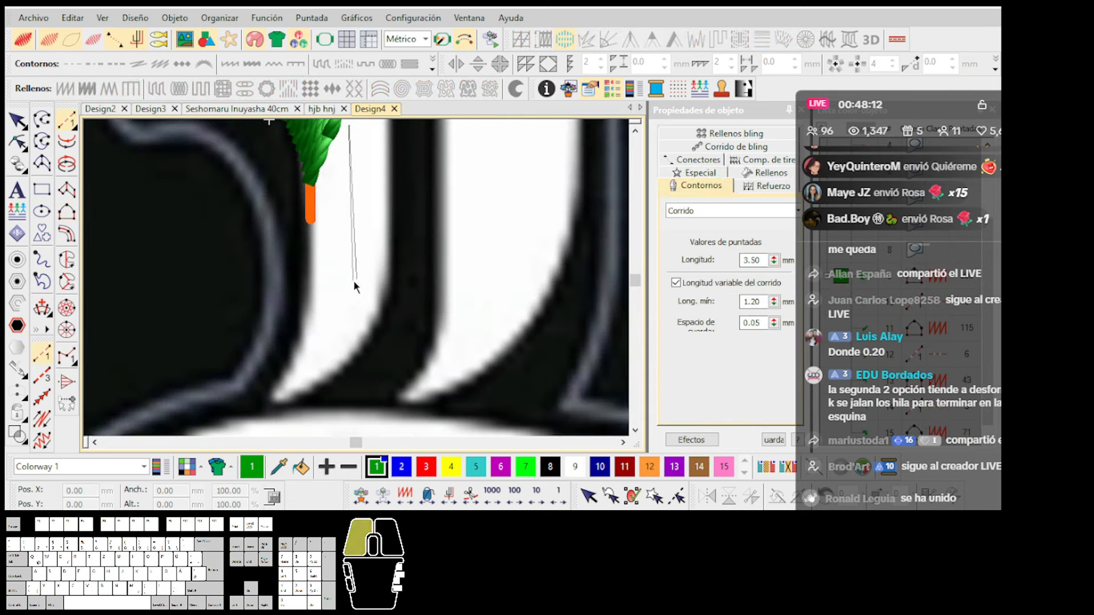
scroll(337, 333, "up", 1)
left_click(350, 283)
left_click(297, 350)
key("Return")
key("c")
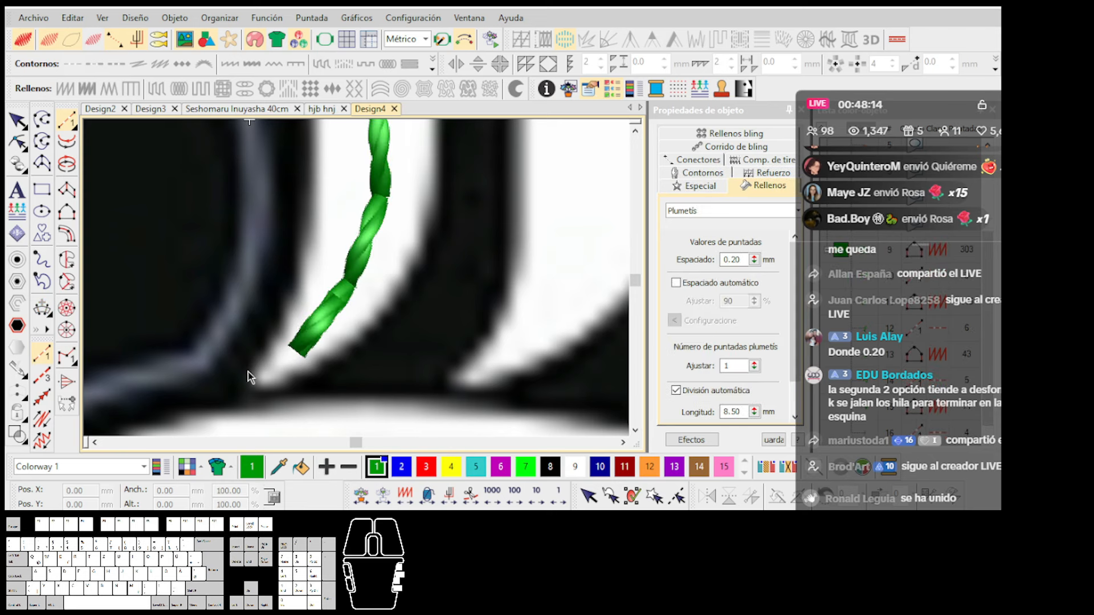
left_click(260, 375)
left_click(252, 356)
left_click(276, 313)
key("c")
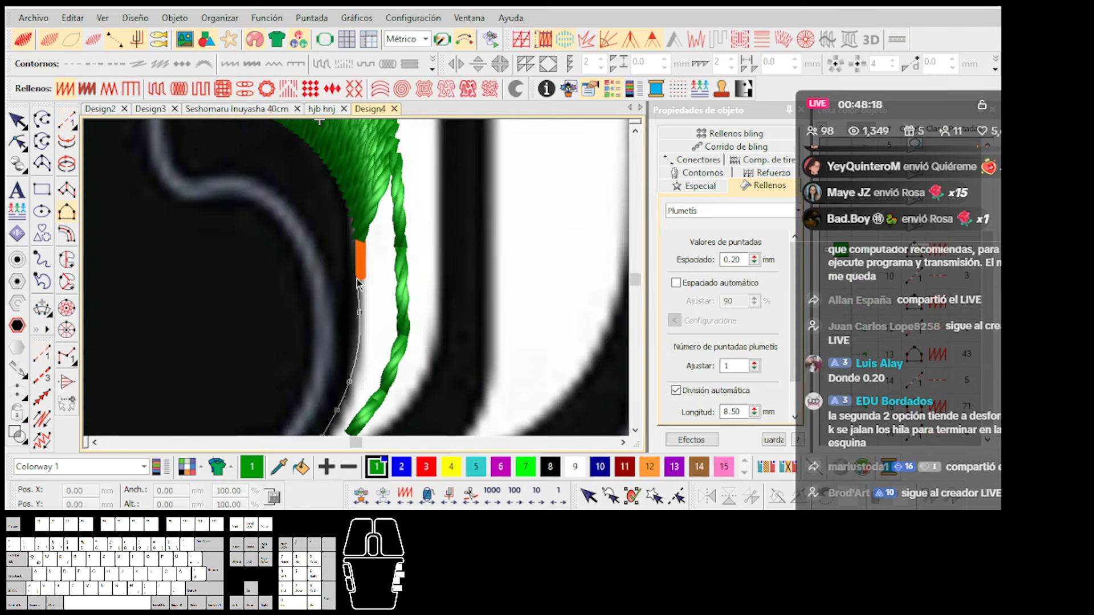
scroll(360, 210, "down", 3)
scroll(354, 227, "up", 3)
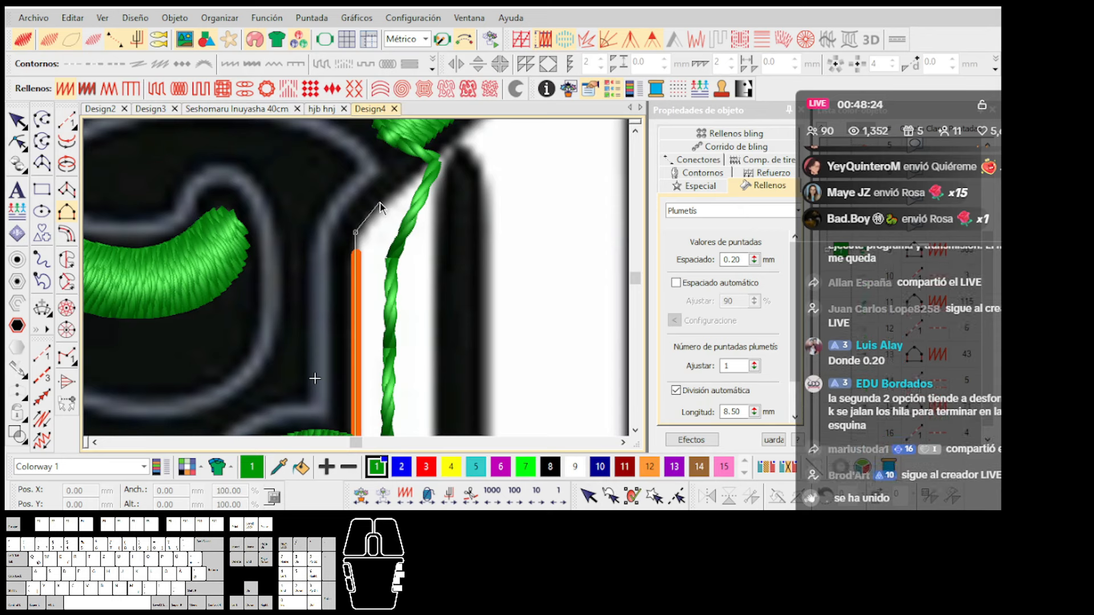
scroll(404, 215, "down", 2)
scroll(357, 279, "down", 2)
scroll(357, 278, "up", 3)
scroll(350, 299, "down", 1)
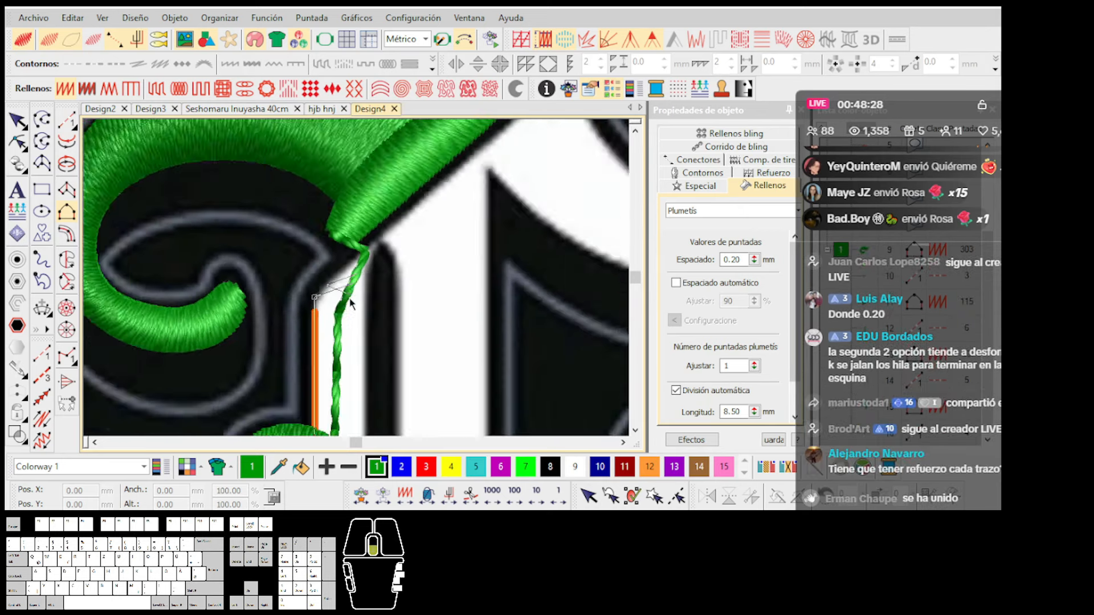
scroll(350, 299, "down", 3)
left_click(338, 283)
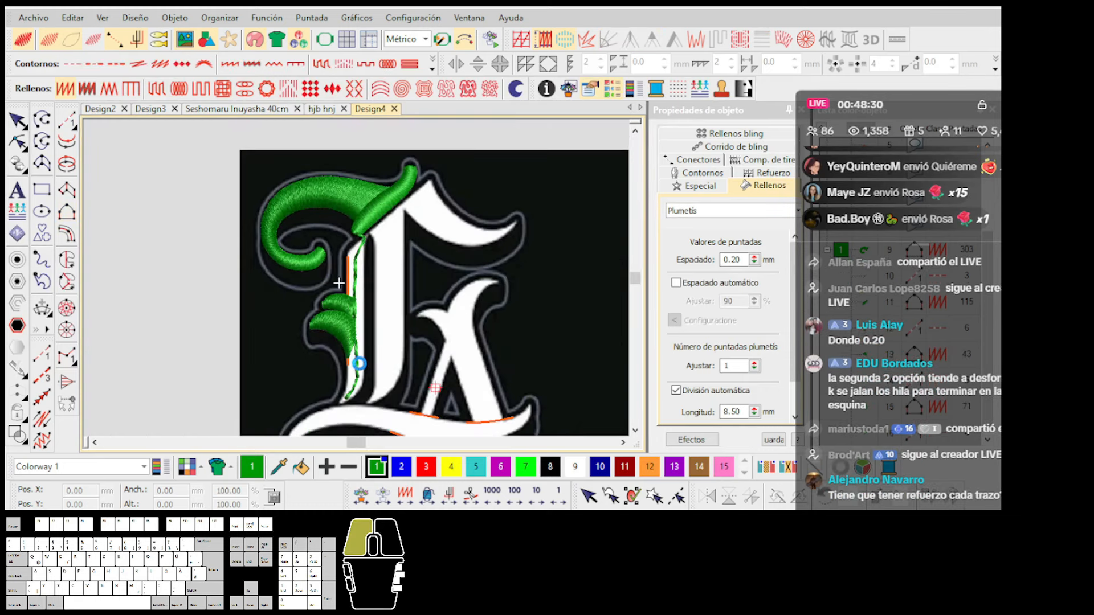
scroll(339, 283, "up", 5)
Digitize a run stitch from the second thorn's base up inside the L's stem to just below its upper corner.
left_click(69, 127)
left_click(360, 245)
scroll(357, 276, "down", 2)
scroll(358, 276, "up", 1)
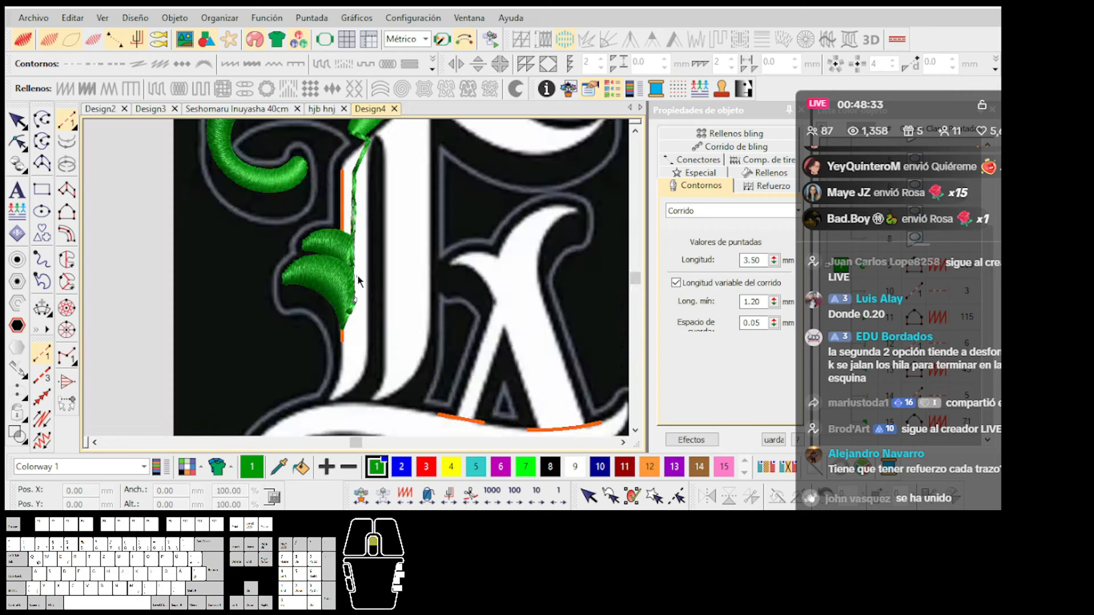
scroll(358, 280, "up", 3)
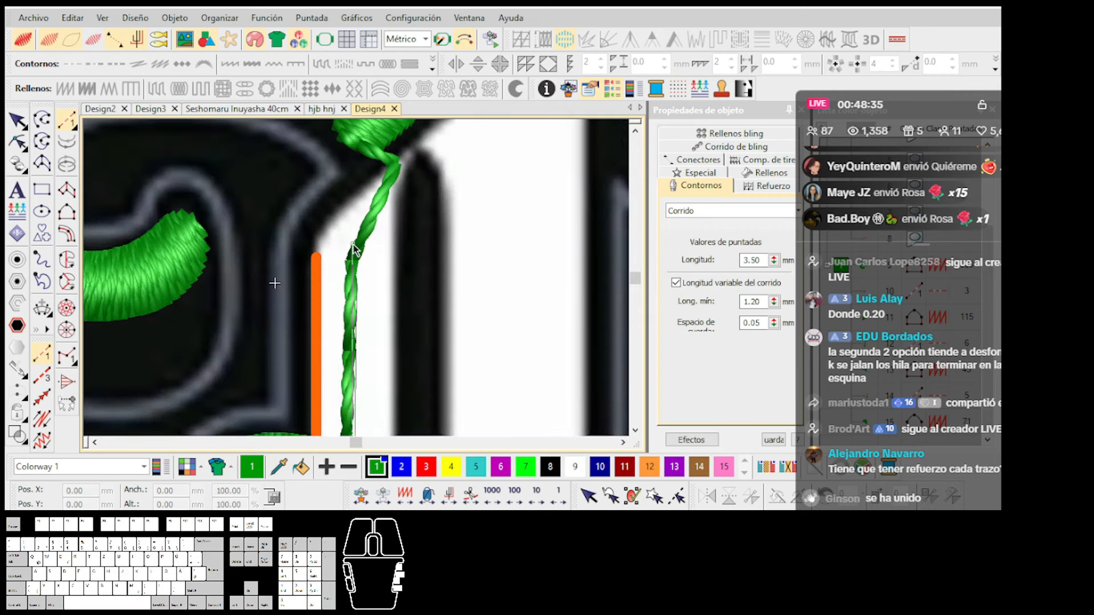
scroll(275, 283, "up", 2)
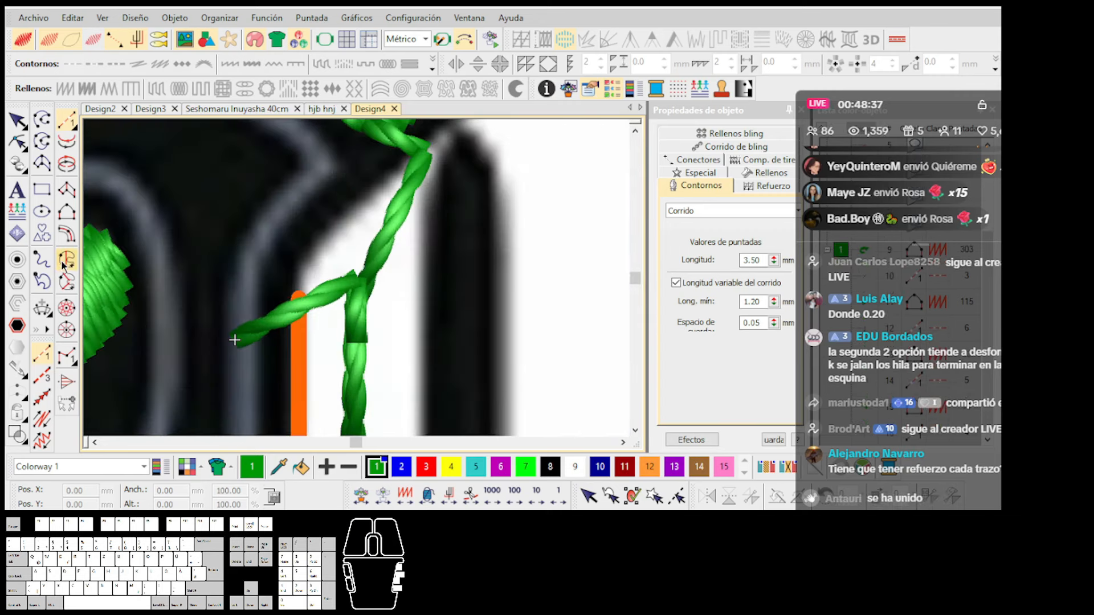
Draw a straight orange vector line from the stem's upper-left corner along the diagonal edge to the peak of the L's right arm.
left_click(35, 126)
left_click(516, 89)
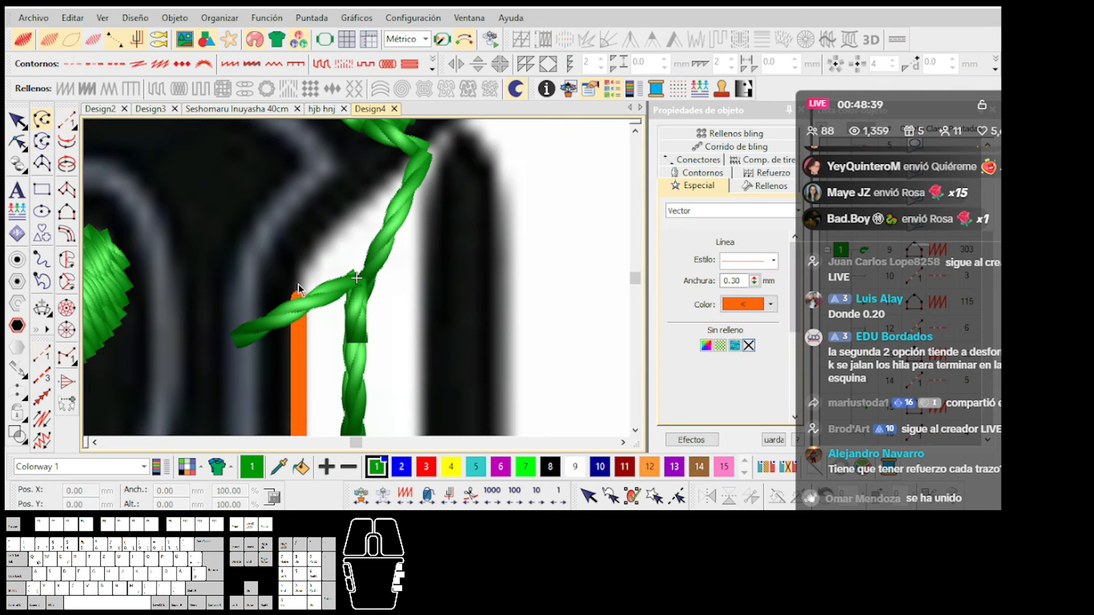
scroll(397, 188, "down", 2)
scroll(358, 283, "down", 1)
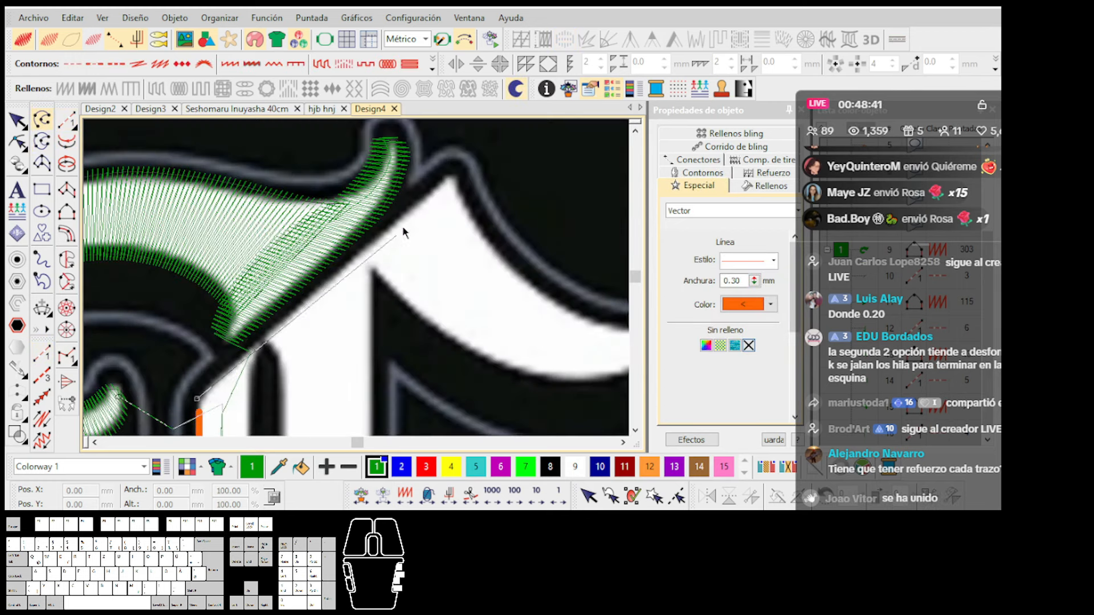
left_click(450, 185)
key("Return")
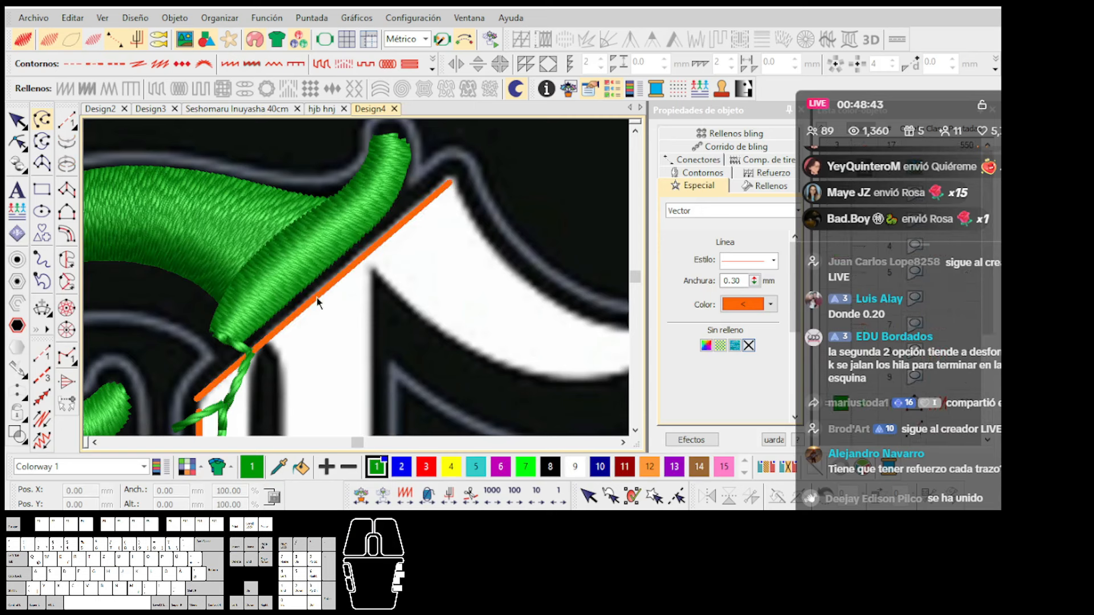
Digitize a small four-point satin column at the stem's upper corner, with one side along the new diagonal vector line.
scroll(357, 285, "down", 2)
scroll(357, 282, "up", 3)
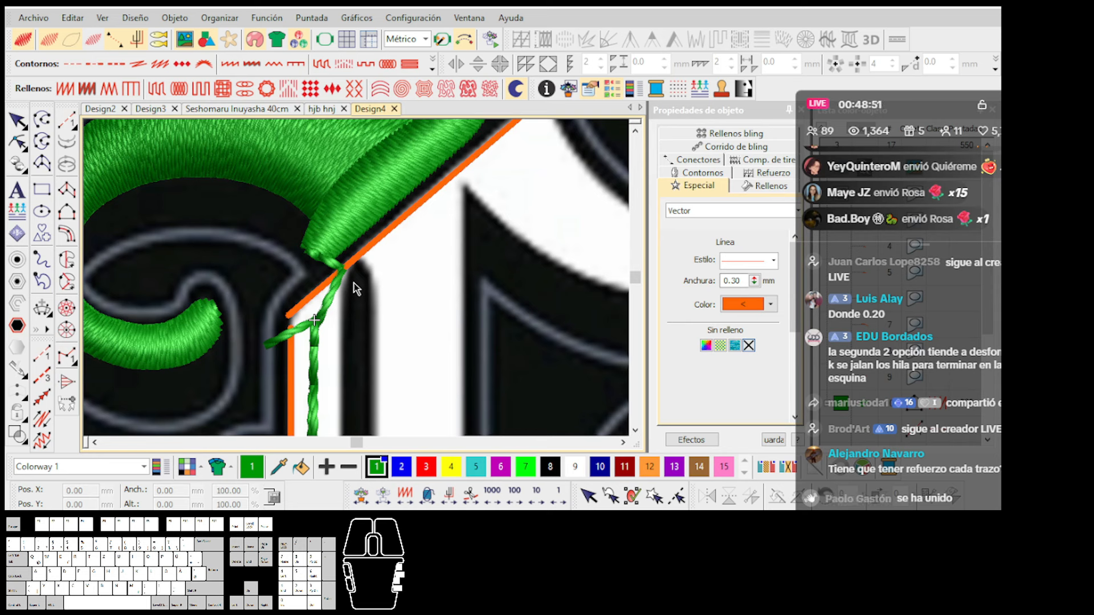
scroll(356, 281, "up", 3)
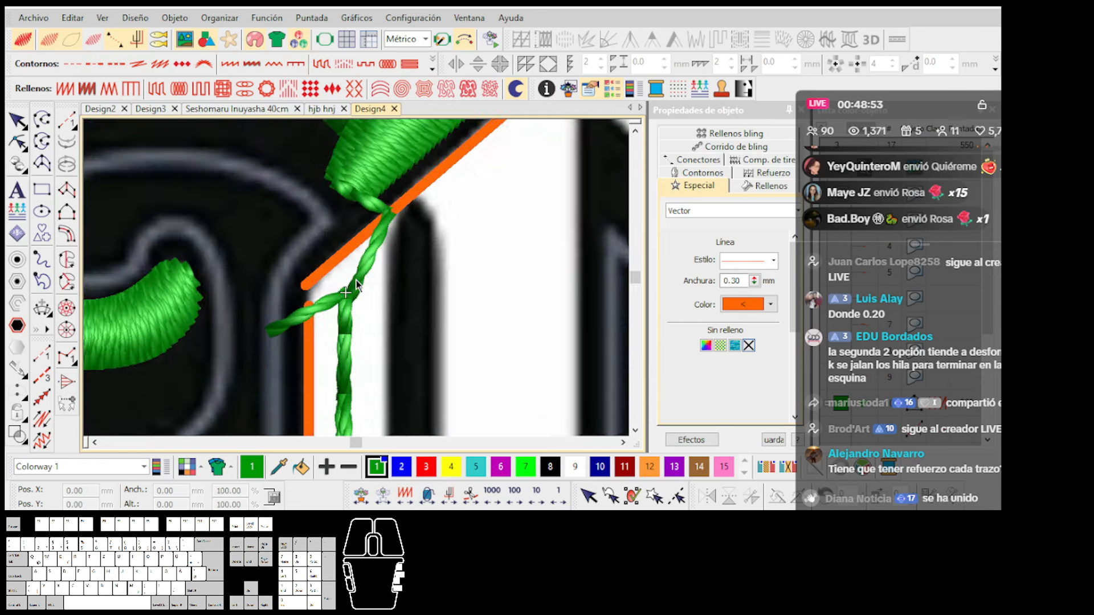
left_click(66, 213)
scroll(320, 303, "up", 1)
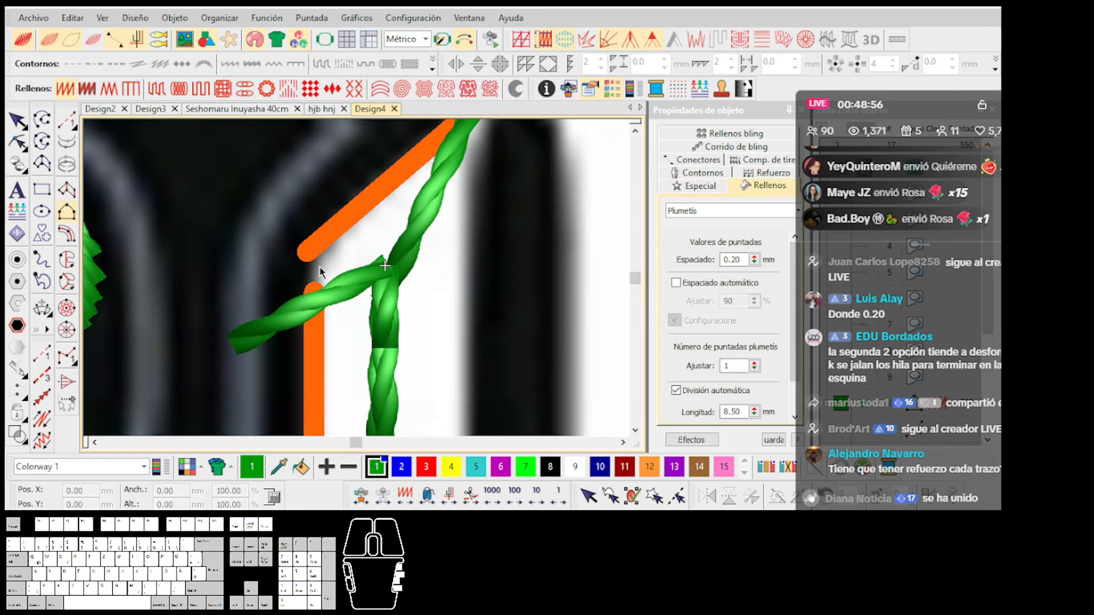
left_click(314, 249)
left_click(346, 328)
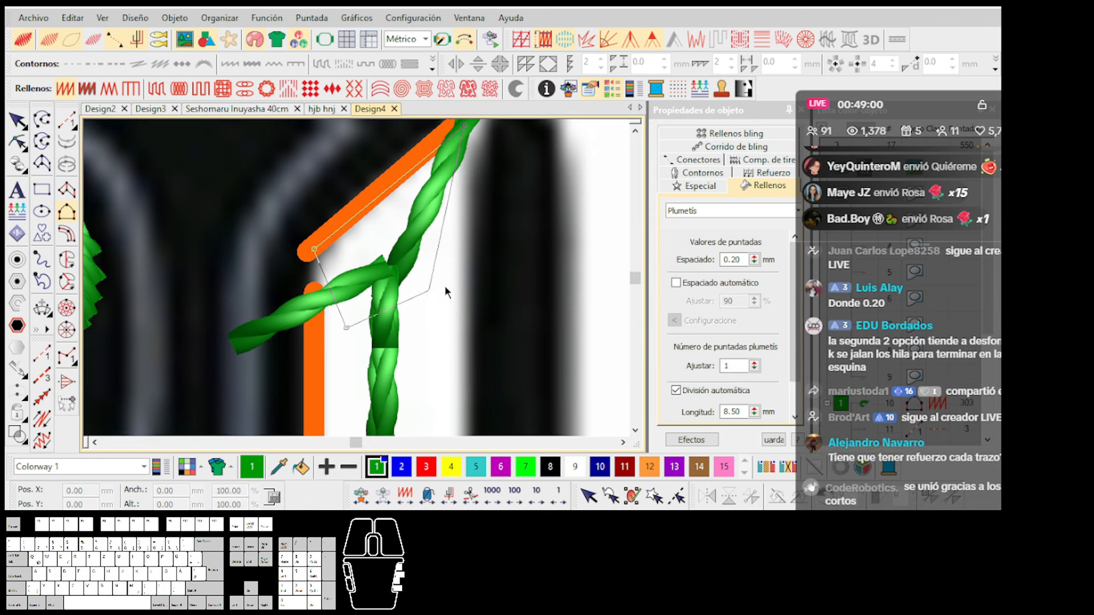
left_click(447, 250)
key("Return")
Reshape the small corner column by moving its two lower corner nodes, raising the left one and lowering the right one slightly.
key("h")
left_click_drag(346, 327, 337, 309)
left_click_drag(447, 251, 447, 261)
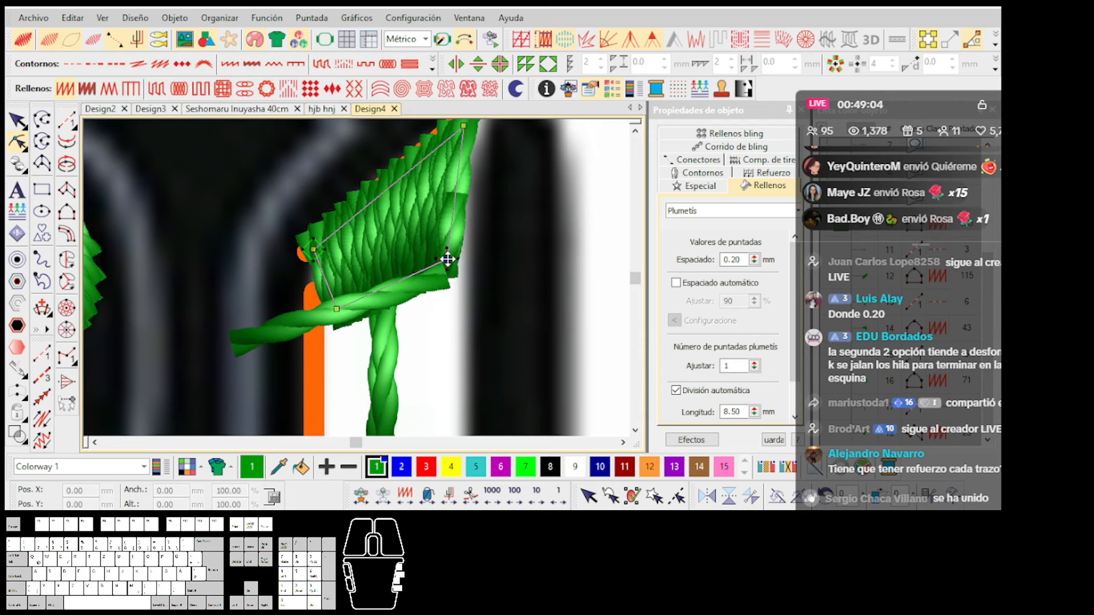
scroll(447, 261, "down", 2)
key("Escape")
key("Escape")
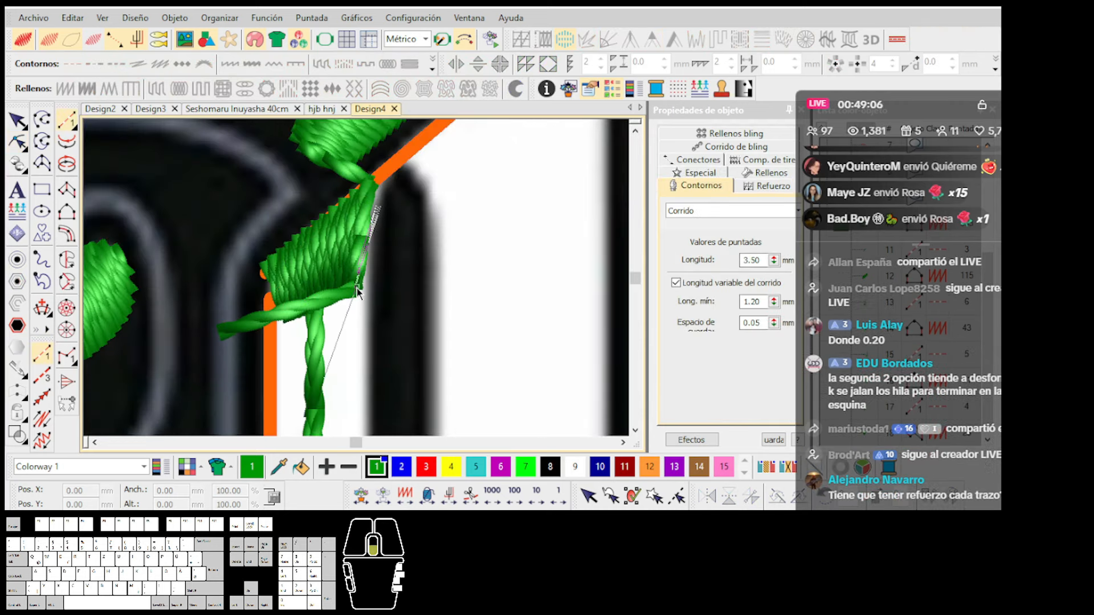
Digitize a run stitch from the small corner column down inside the L's stem to near its pointed bottom tip.
scroll(359, 291, "down", 3)
scroll(357, 273, "up", 5)
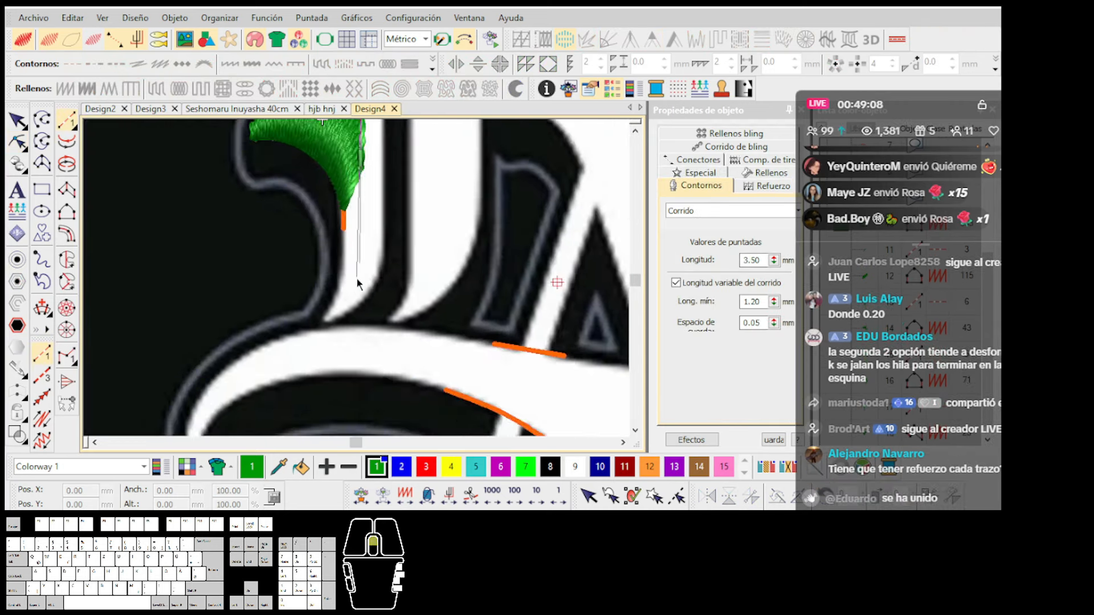
left_click(357, 275)
key("Return")
scroll(324, 341, "up", 1)
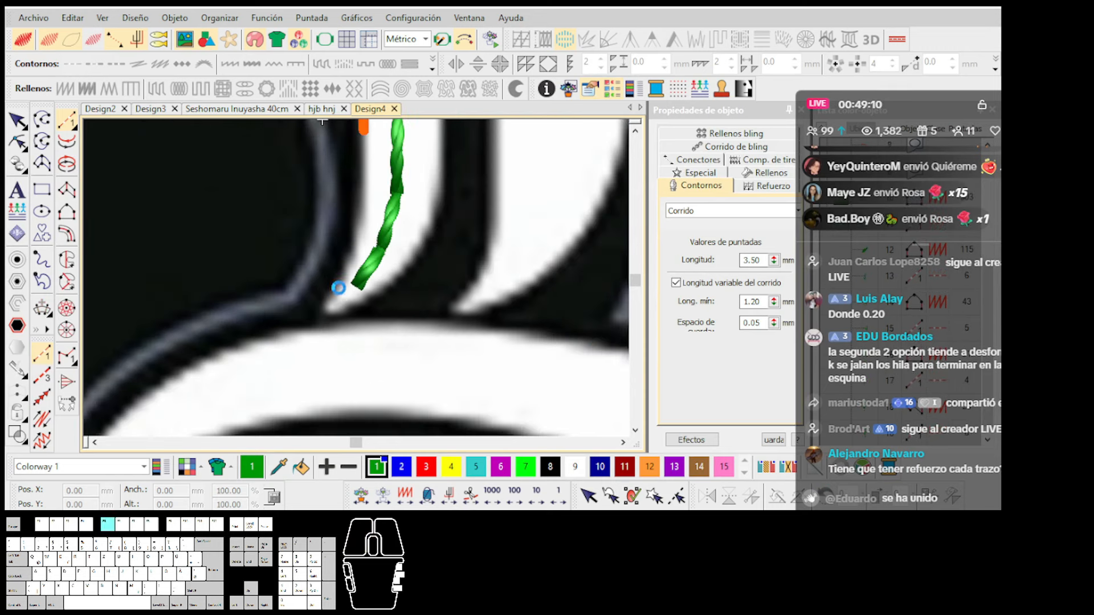
Trace the left side of a satin column for the L's stem, from the bottom tip up the orange line to the upper corner.
key("space")
left_click(330, 297)
left_click(364, 163)
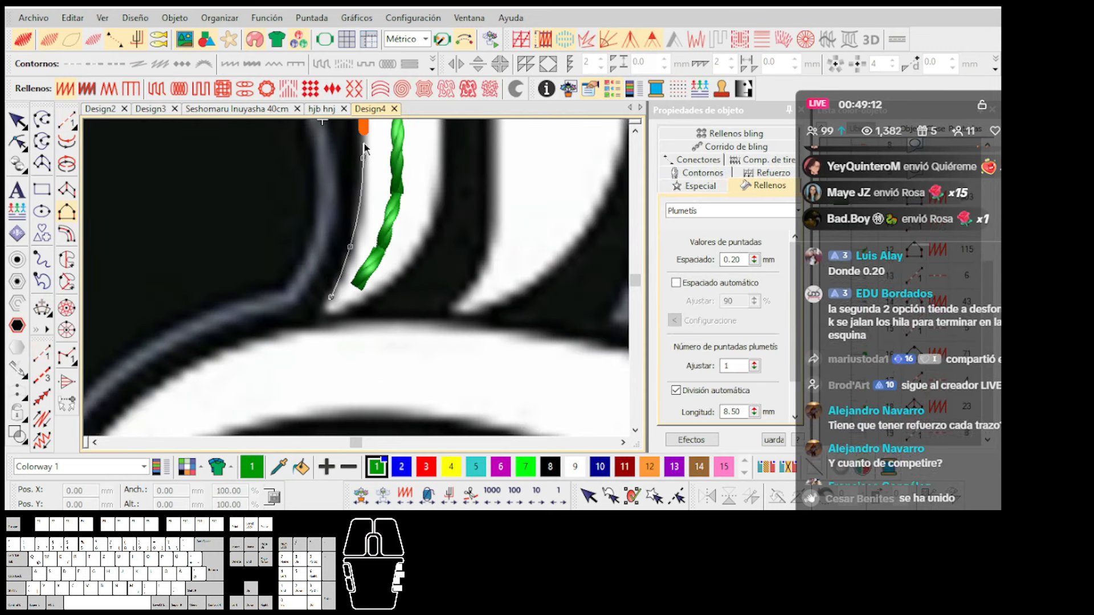
scroll(357, 270, "down", 3)
scroll(350, 285, "up", 4)
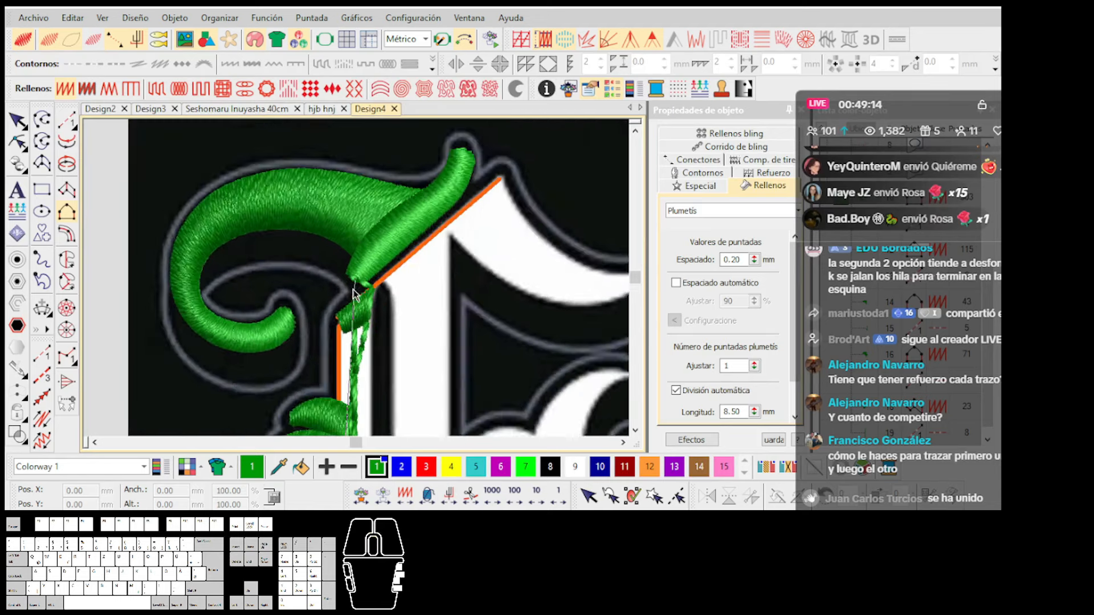
left_click(343, 281, "ctrl")
scroll(359, 293, "down", 3)
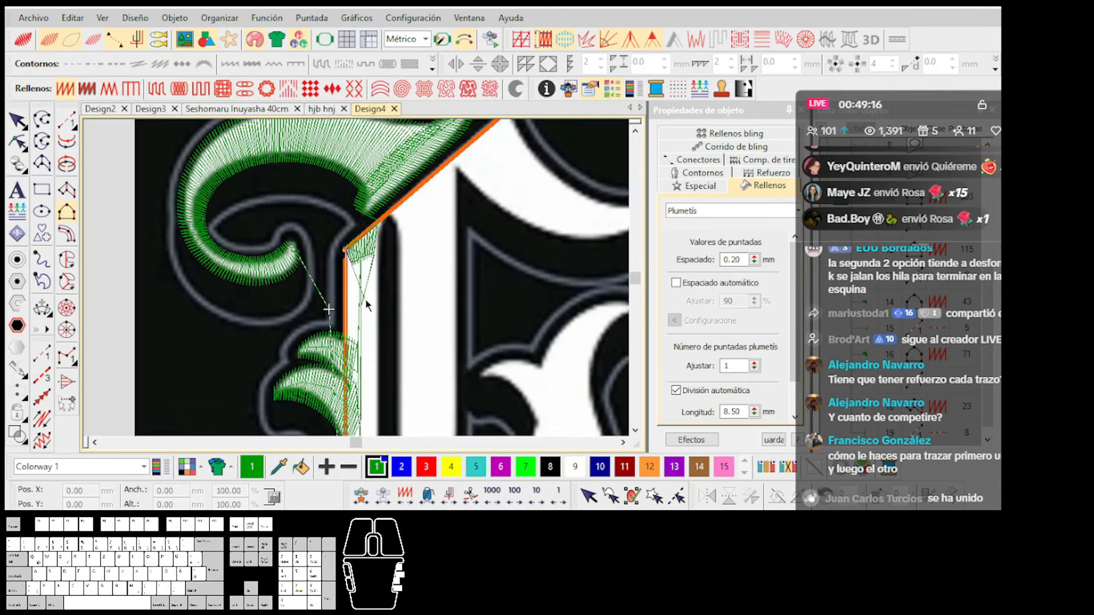
scroll(349, 325, "up", 4)
key("t")
key("Return")
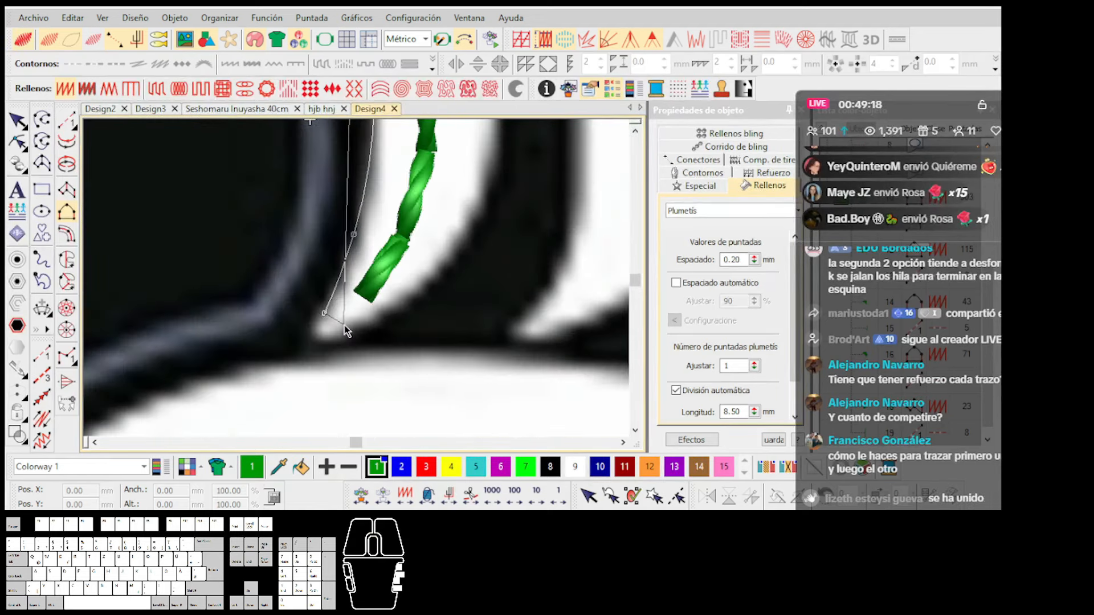
Trace the stem column's right side from the bottom tip up to the diagonal vector line and complete the satin column.
left_click(347, 319)
left_click(425, 292)
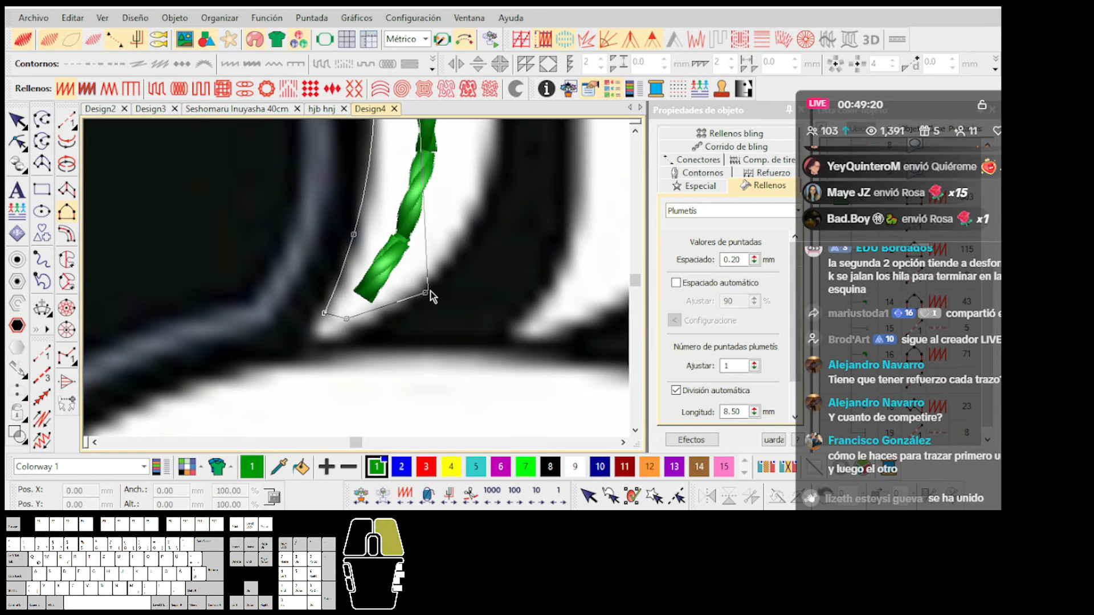
left_click(511, 152)
scroll(367, 214, "down", 2)
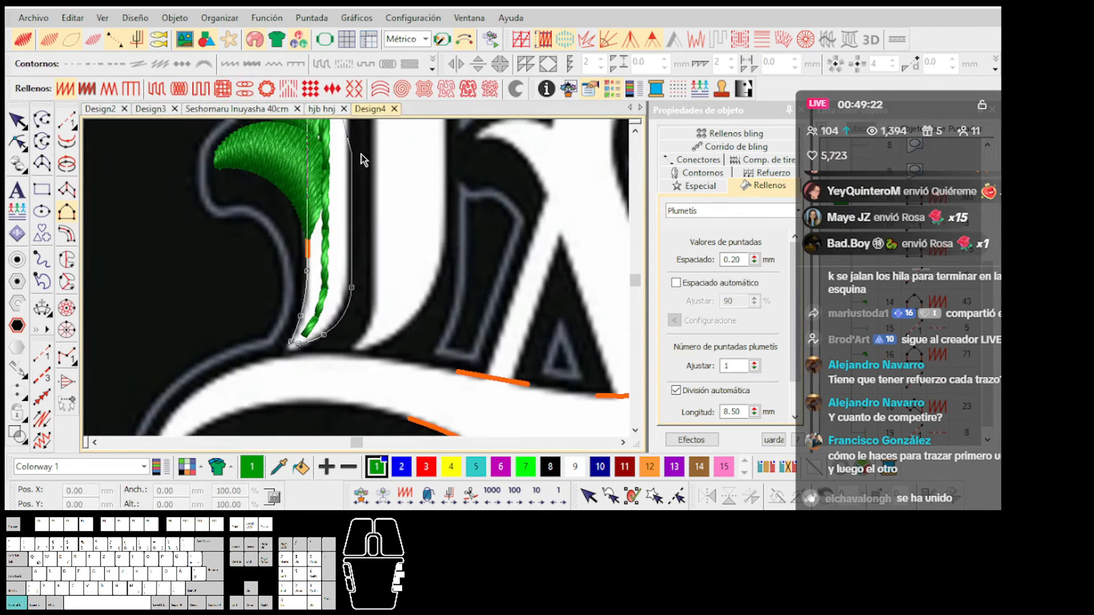
scroll(357, 277, "down", 3)
scroll(356, 278, "up", 5)
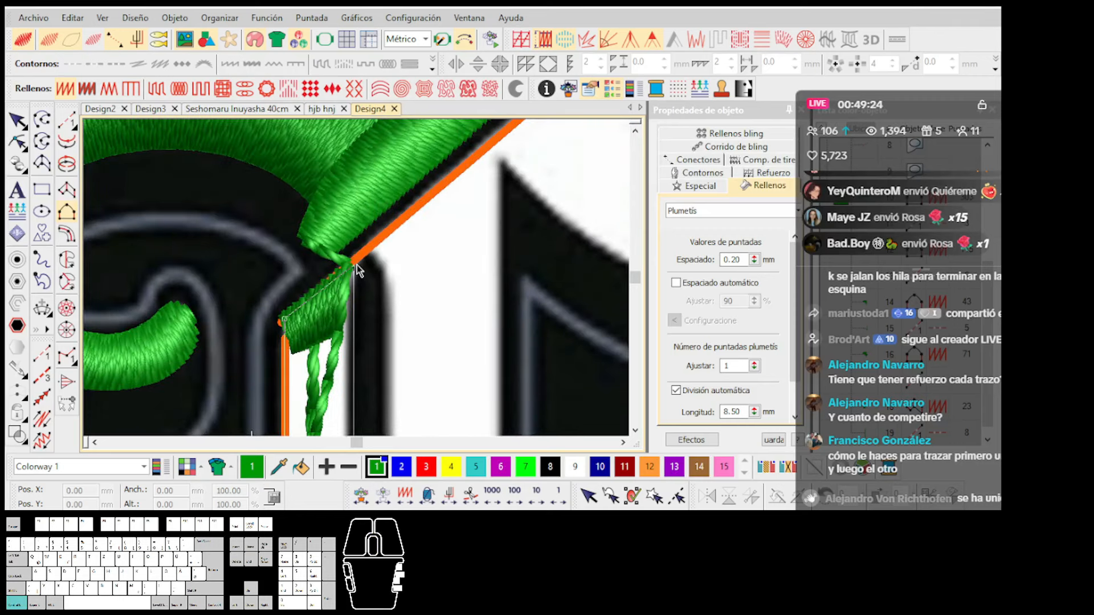
scroll(354, 279, "up", 3)
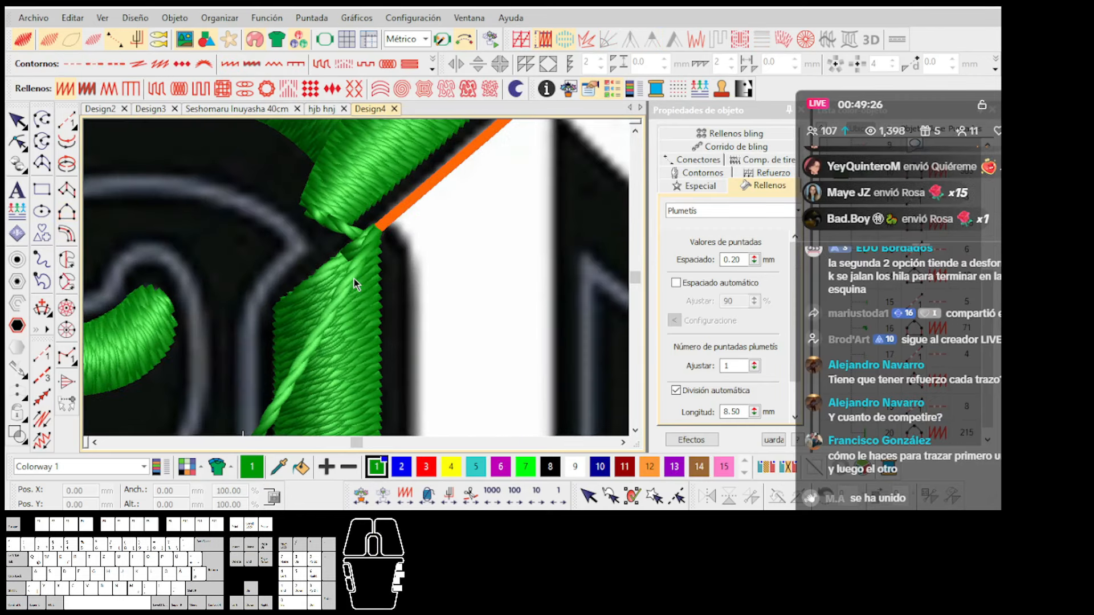
Reshape the small corner column by moving its upper end node up onto the orange diagonal line and adjusting its lower nodes.
left_click(366, 271)
scroll(368, 270, "up", 1)
key("h")
key("t")
key("t")
scroll(337, 263, "up", 2)
key("Escape")
left_click(364, 297)
key("h")
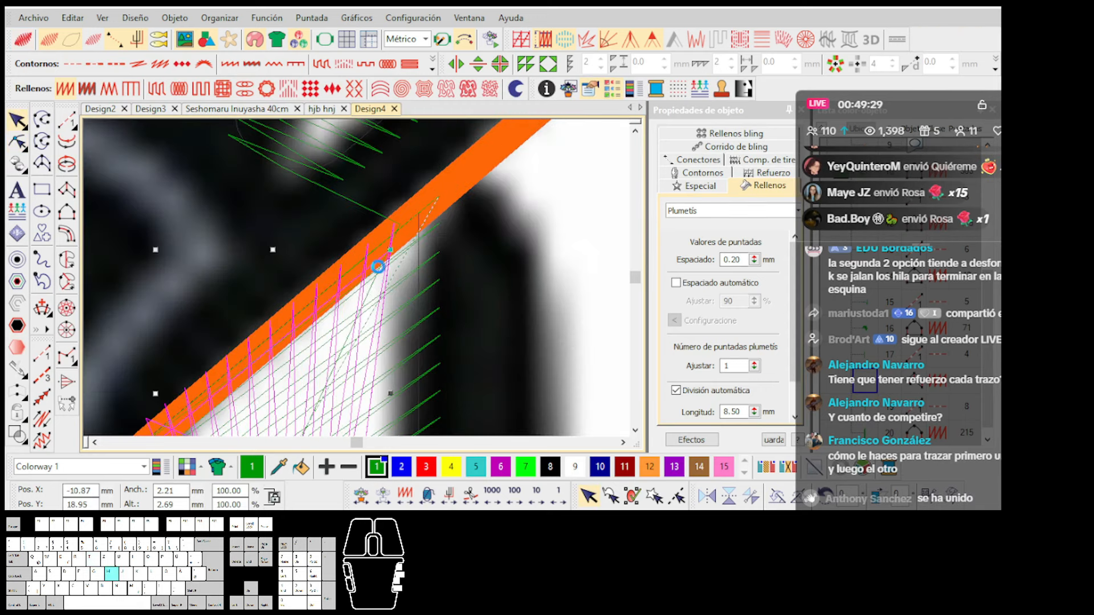
left_click(391, 251)
left_click_drag(392, 250, 415, 225)
scroll(354, 292, "down", 2)
left_click_drag(347, 303, 363, 266)
left_click_drag(257, 332, 258, 338)
key("Escape")
left_click(383, 242)
key("h")
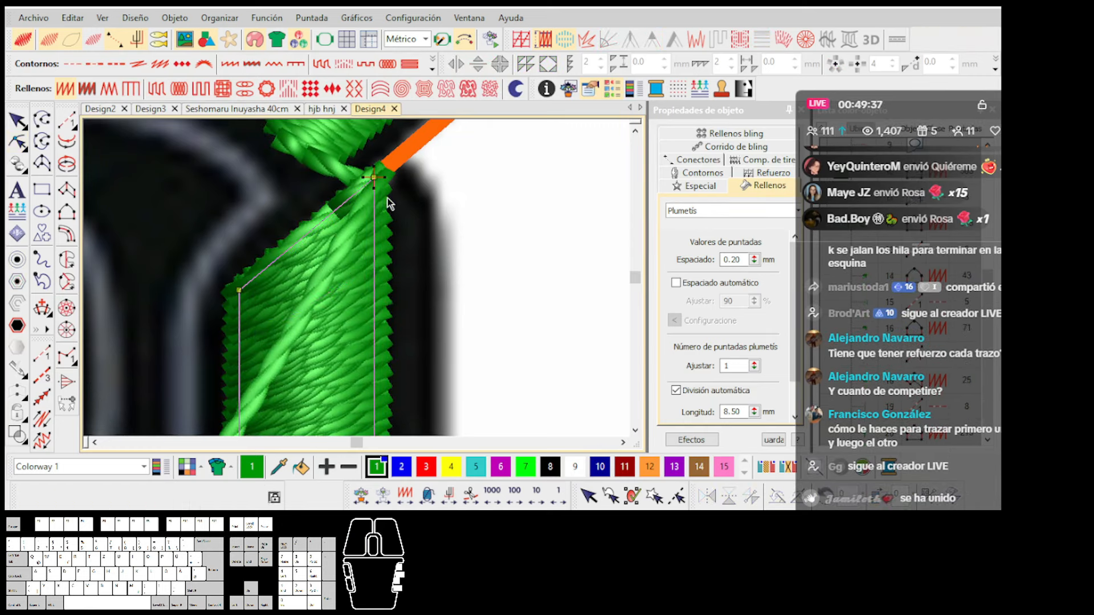
scroll(364, 295, "down", 5)
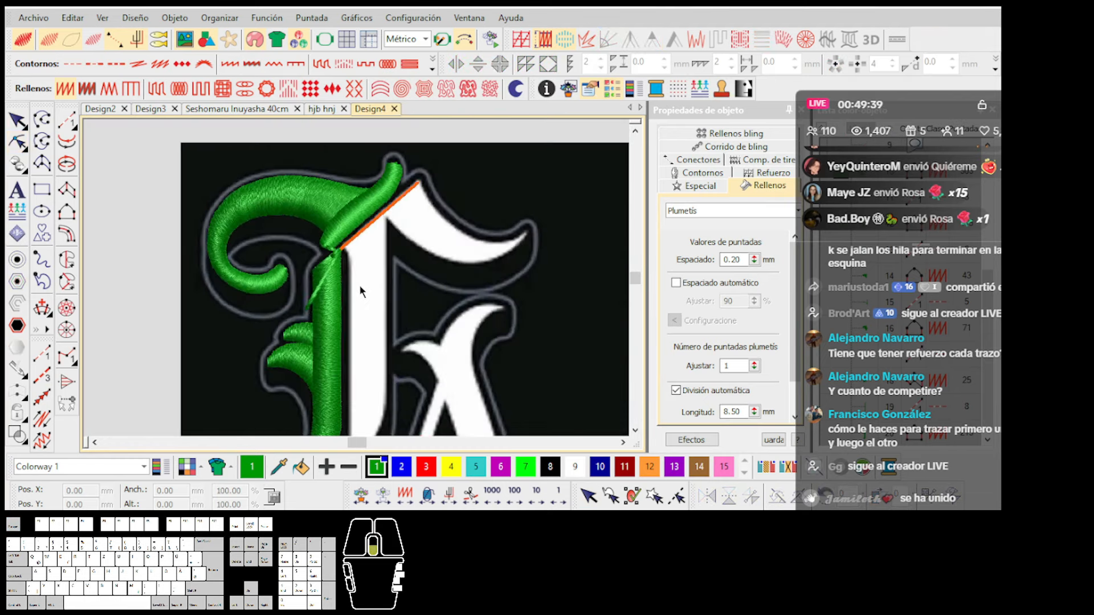
scroll(360, 291, "down", 1)
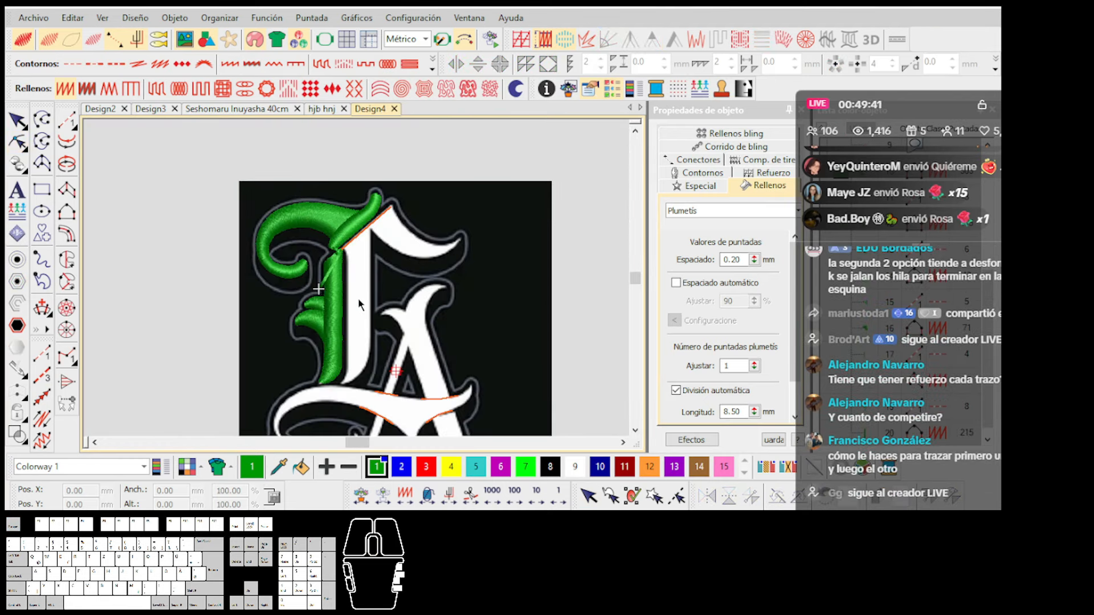
scroll(357, 279, "up", 1)
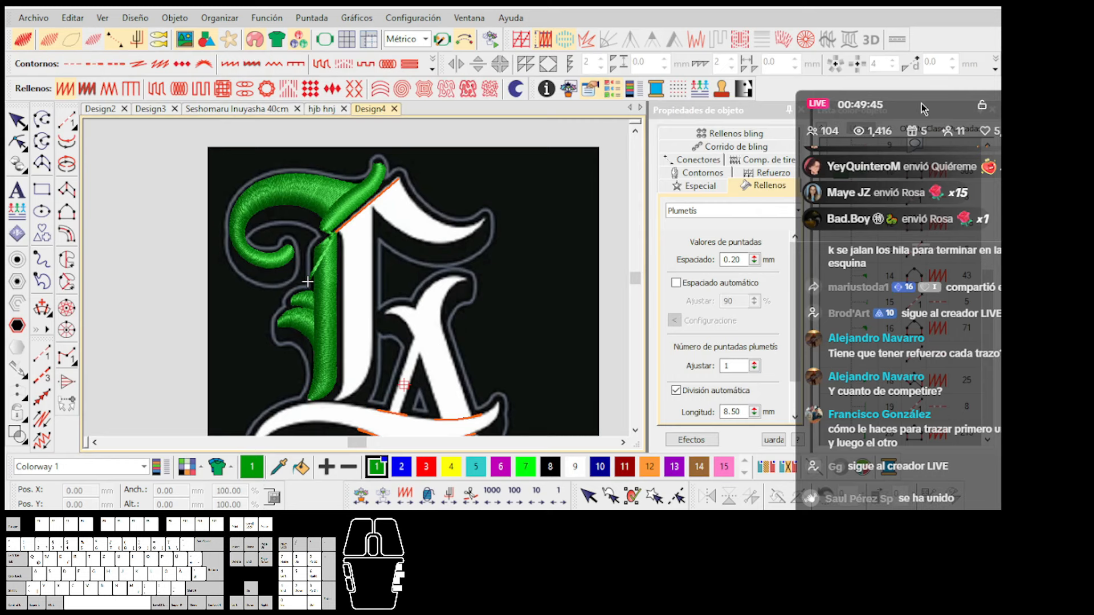
left_click_drag(924, 109, 862, 92)
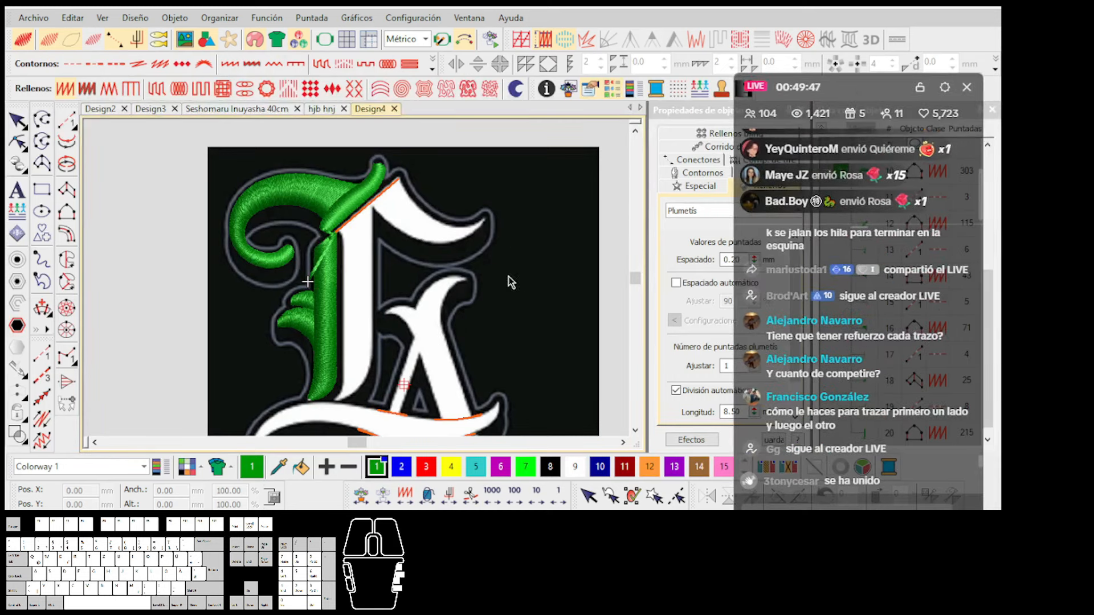
scroll(378, 245, "up", 2)
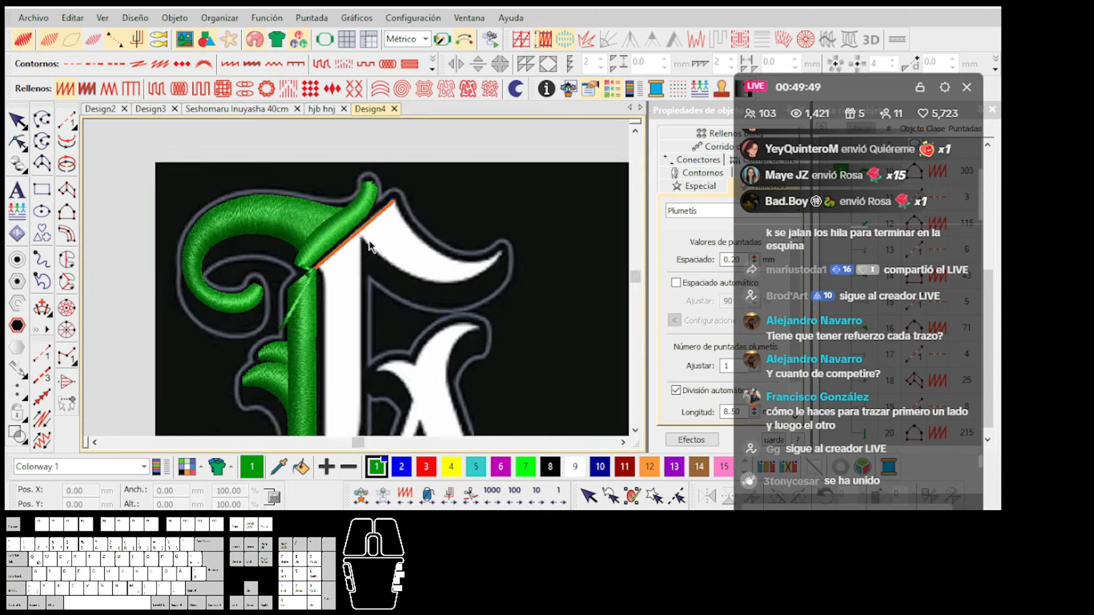
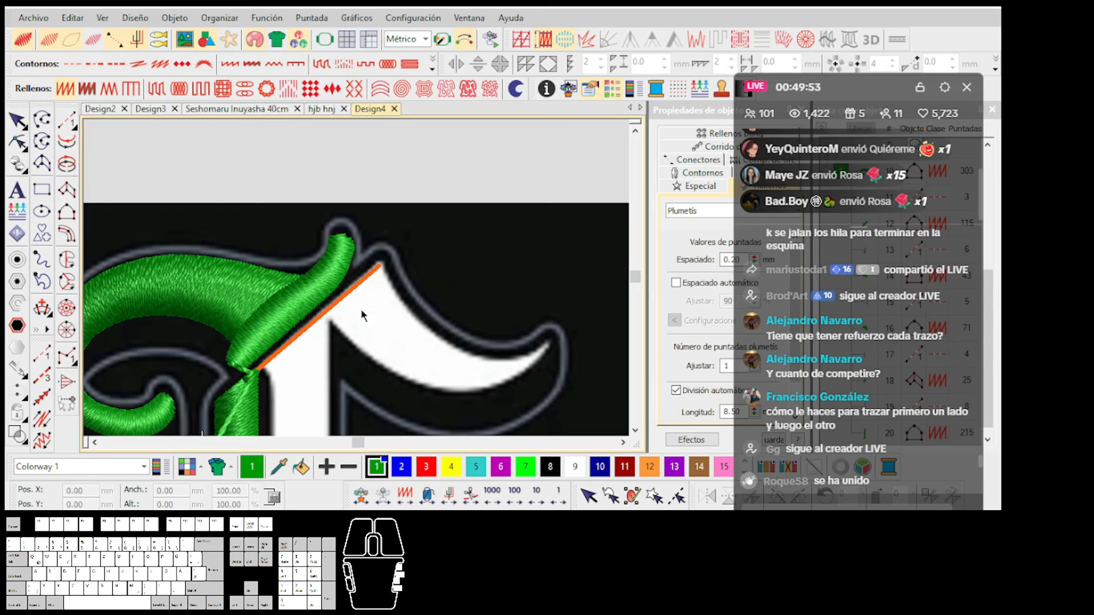
Try shifting the background logo image slightly up and to the right, and undo the move.
left_click_drag(425, 295, 432, 282)
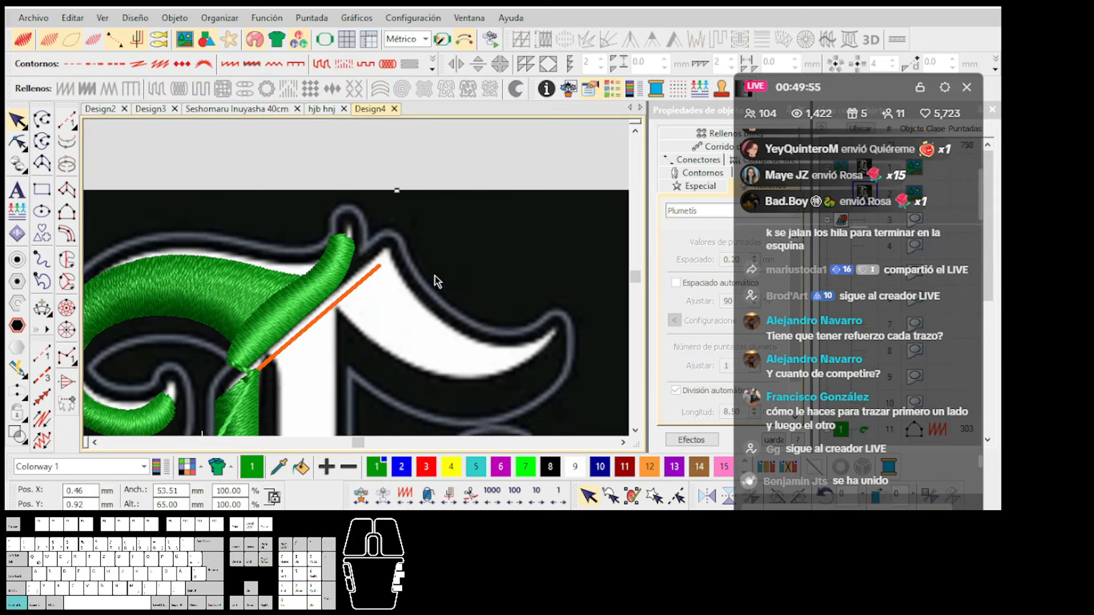
key("ctrl+z")
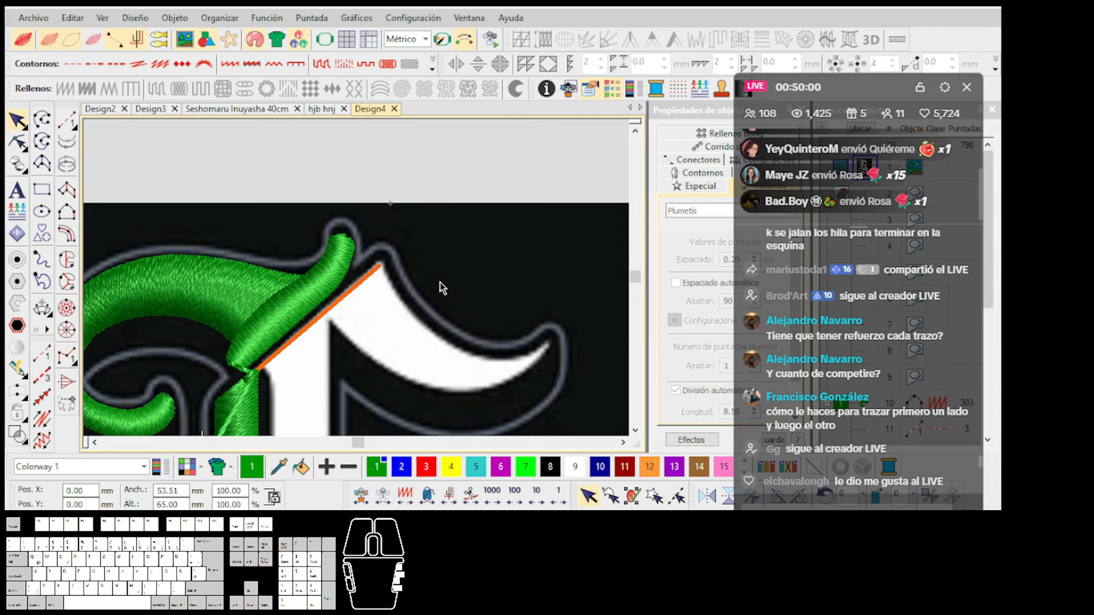
left_click(439, 281)
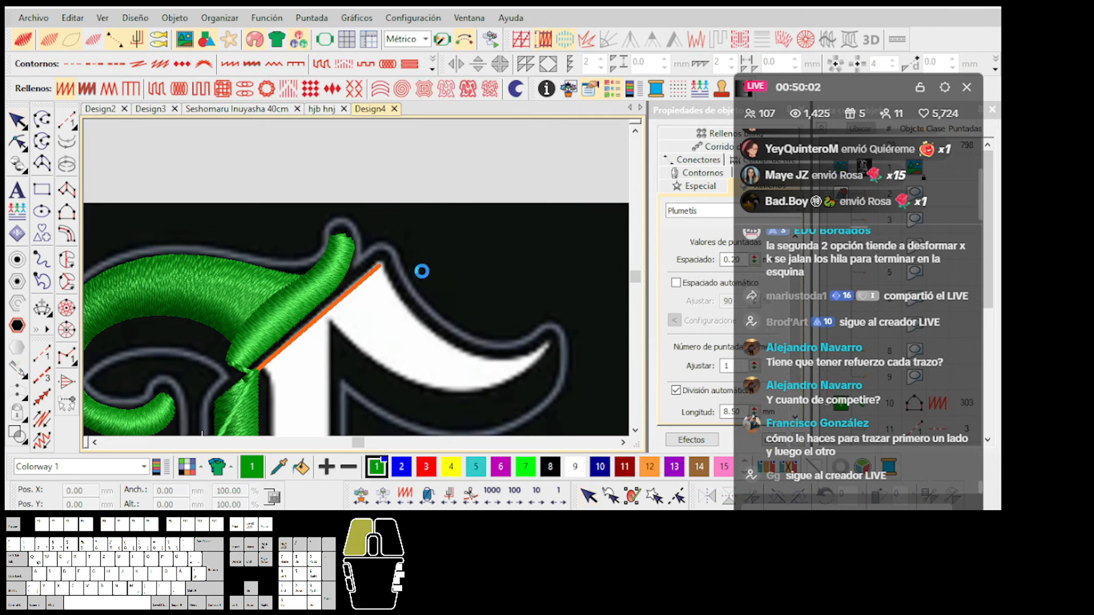
left_click(443, 282)
left_click(509, 235)
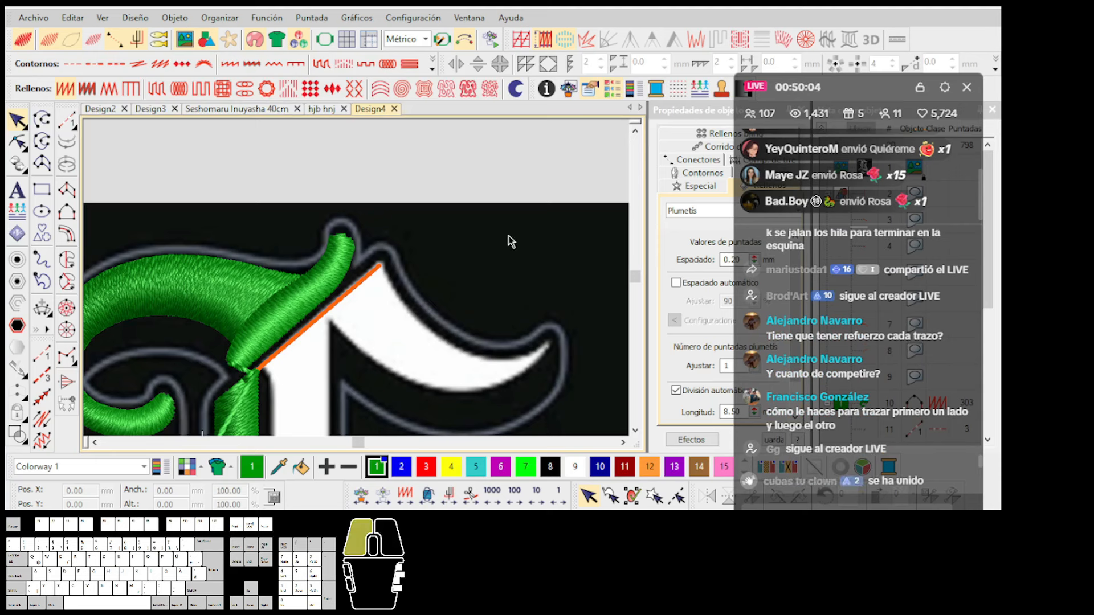
scroll(357, 281, "up", 1)
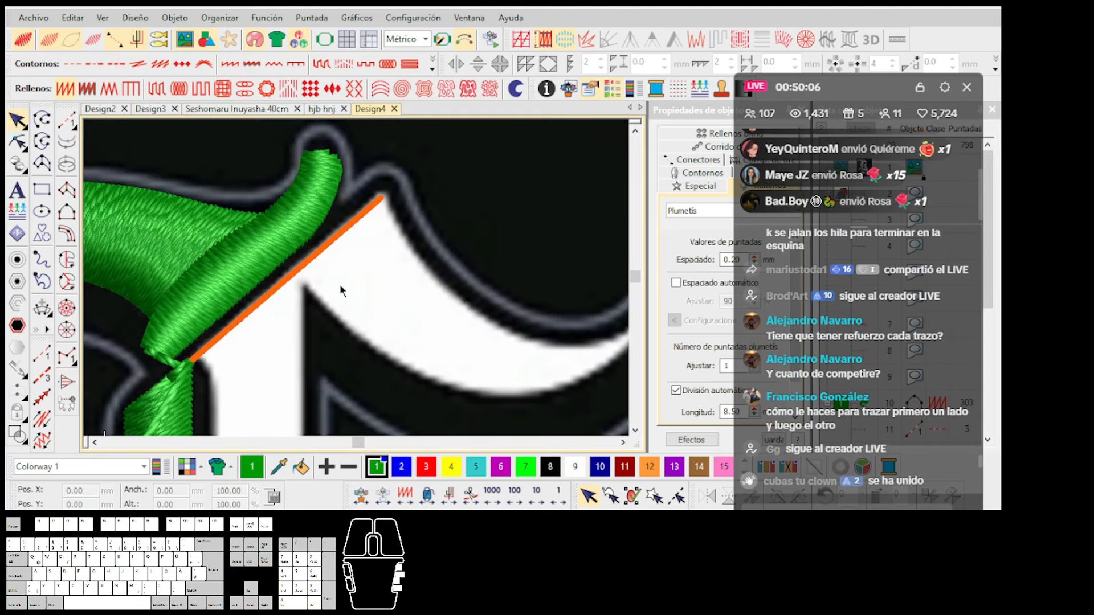
Try a run stitch from the diagonal line's lower end into the white upper serif, followed by a short curved satin column.
left_click(67, 123)
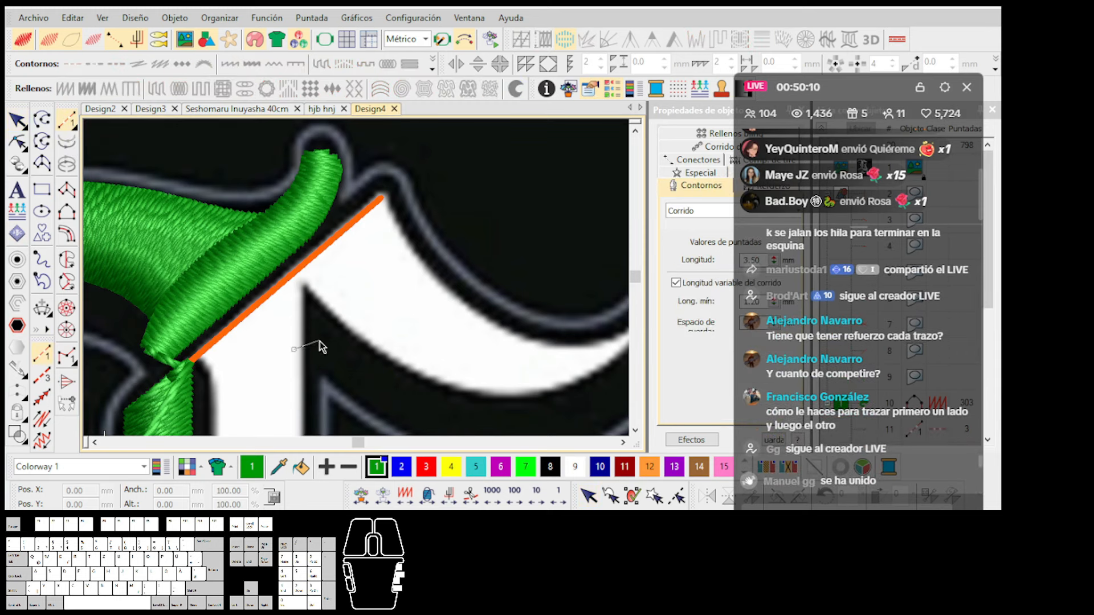
key("Return")
key("space")
left_click(380, 301)
right_click(394, 286)
left_click(443, 273)
scroll(393, 316, "down", 1)
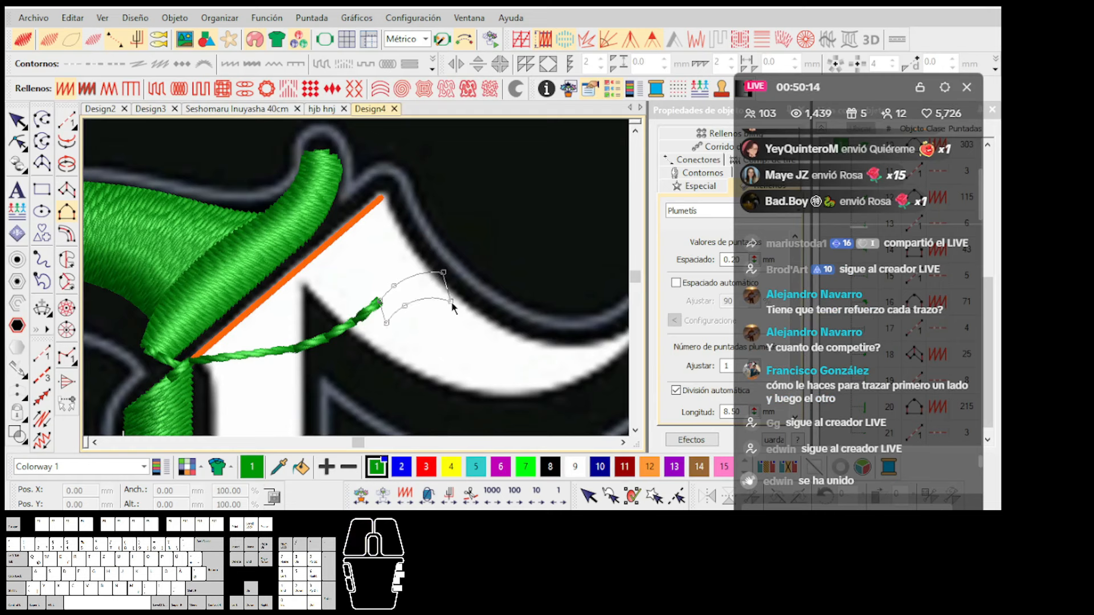
middle_click(453, 306)
Try a curved run stitch from the trial column's end down to the lower edge of the white upper serif.
key("space")
left_click(453, 306)
right_click(473, 343)
left_click(449, 389)
middle_click(438, 385)
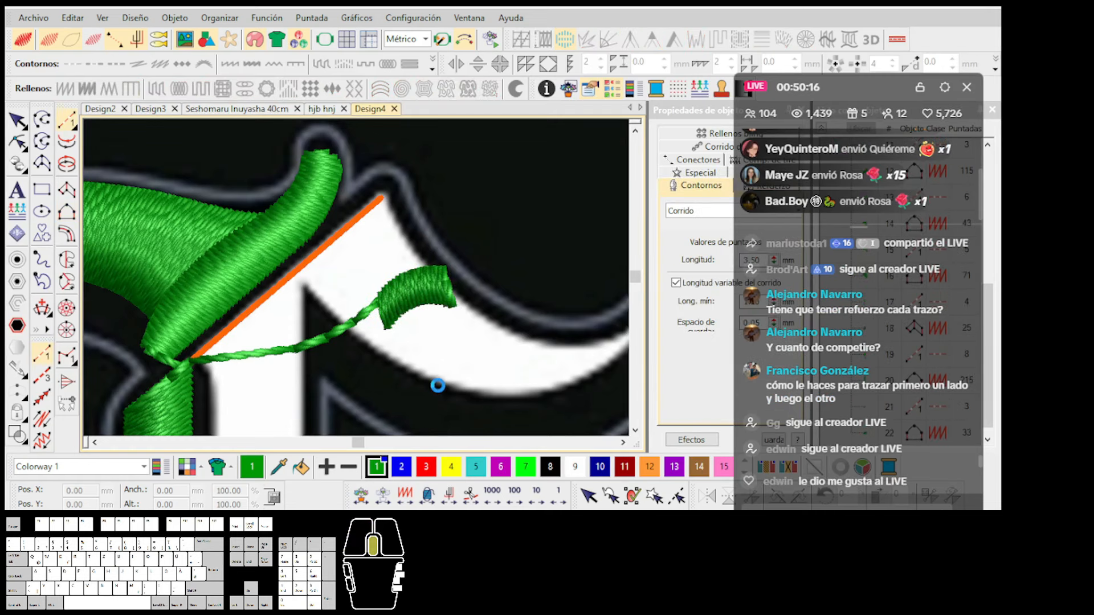
Try further short curved stitch pieces along and just below the lower edge of the white upper serif.
key("space")
left_click(449, 389)
right_click(415, 387)
left_click(337, 406)
key("space")
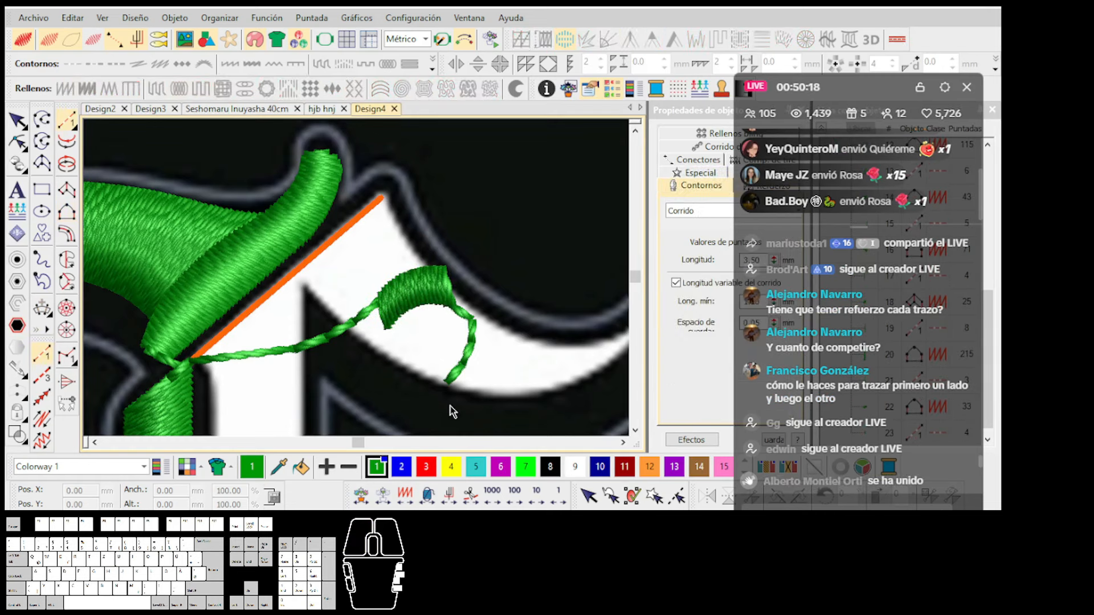
key("space")
left_click(447, 387)
right_click(435, 381)
right_click(407, 396)
left_click(361, 399)
middle_click(434, 393)
left_click(446, 403)
right_click(437, 404)
left_click(365, 421)
middle_click(368, 425)
Delete the trial run stitches and satin columns from the upper serif.
scroll(360, 278, "down", 2)
key("Escape")
left_click_drag(444, 324, 300, 190)
key("Delete")
left_click(320, 254)
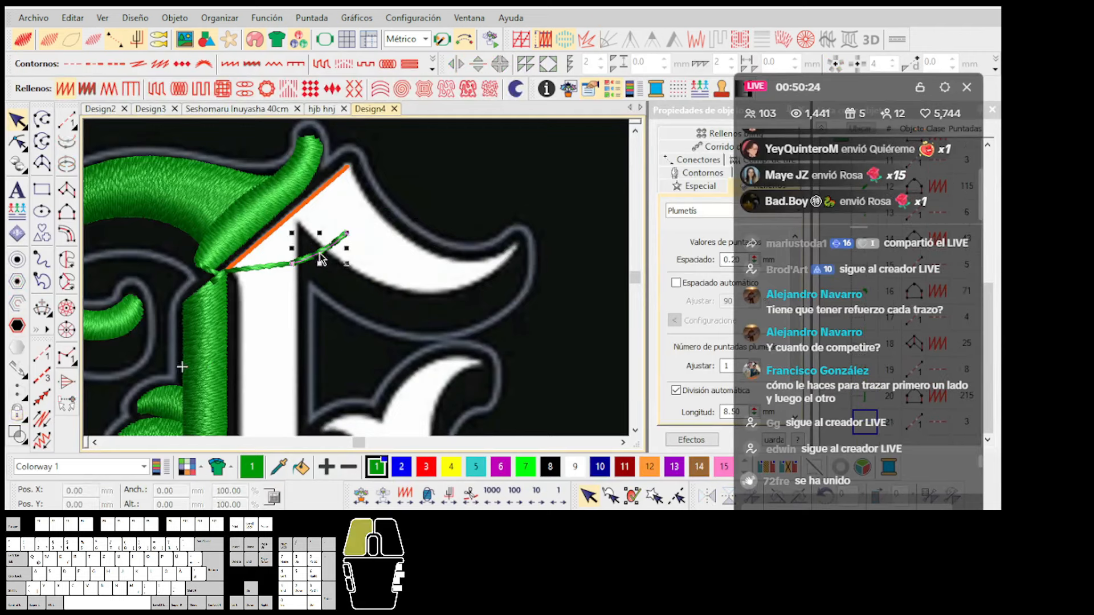
Digitize a short run stitch from the diagonal line's lower end into the top of the white right stem, ending below the line.
scroll(359, 285, "up", 3)
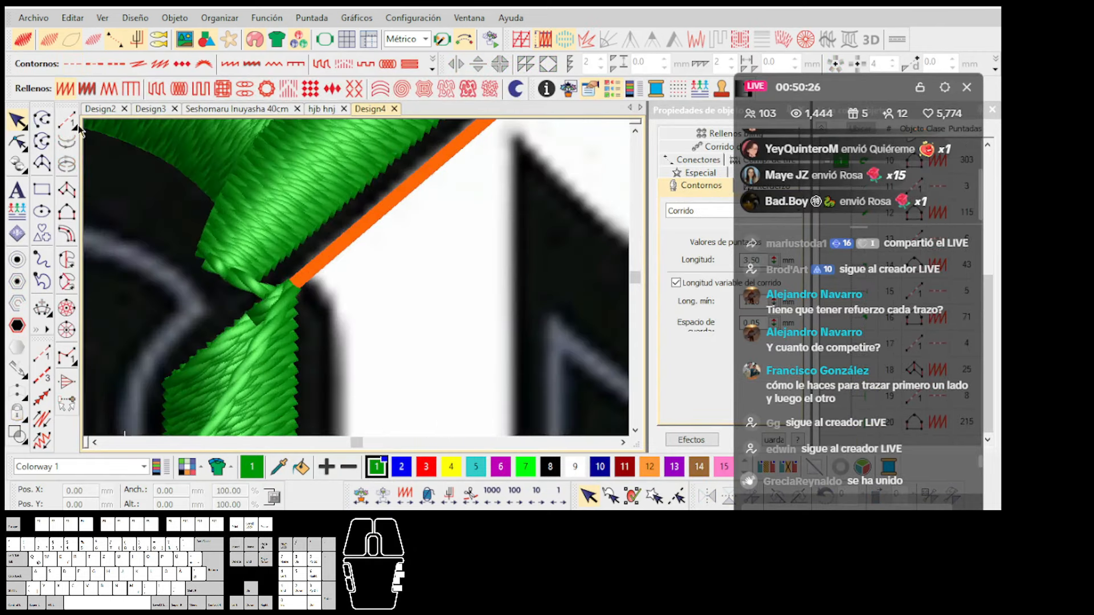
left_click(71, 124)
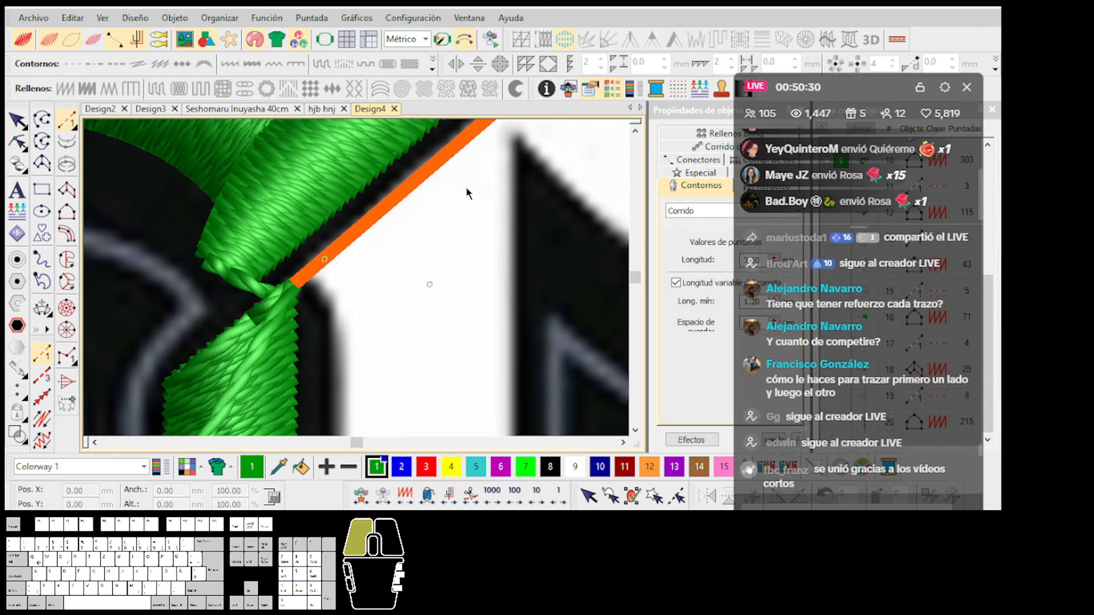
scroll(355, 279, "down", 4)
scroll(359, 274, "up", 5)
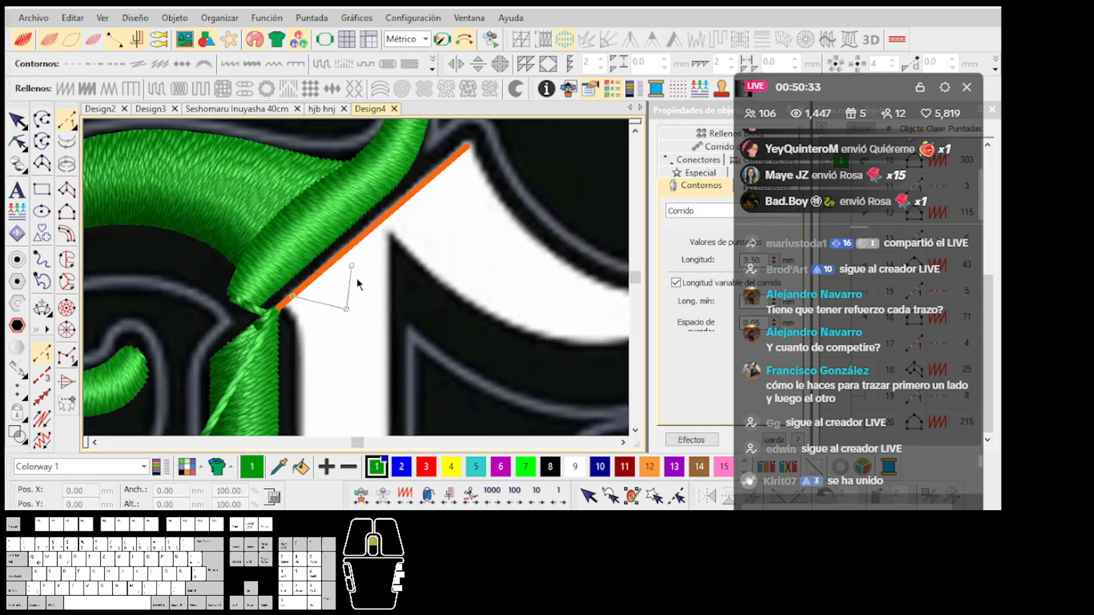
scroll(357, 279, "up", 1)
key("BackSpace")
left_click(385, 262)
key("Return")
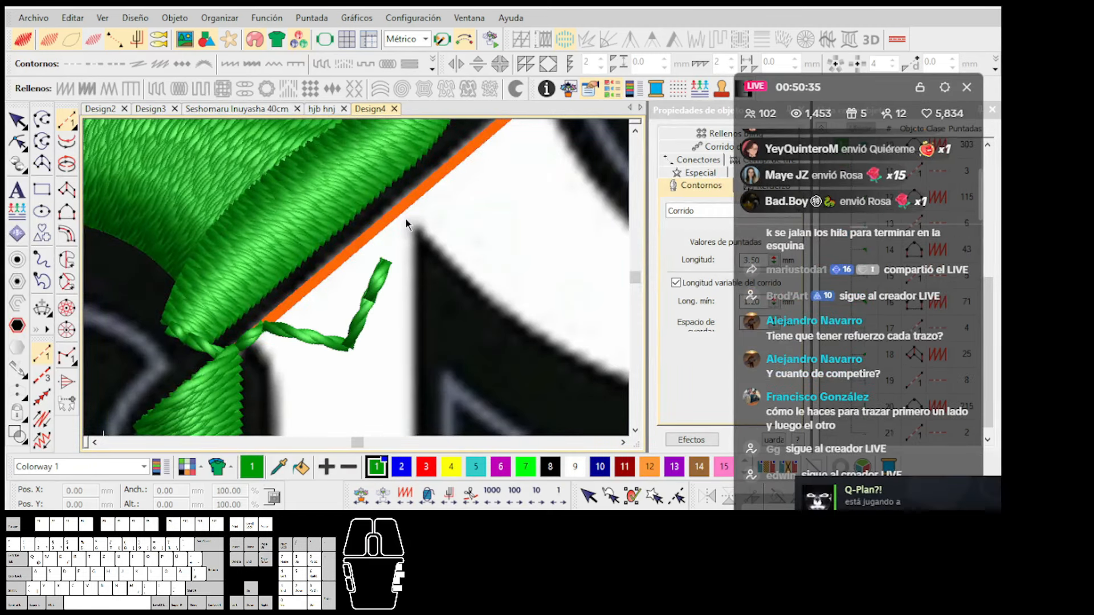
Digitize a short satin column along the orange diagonal line, from its lower end to above the inner corner of the serif.
key("space")
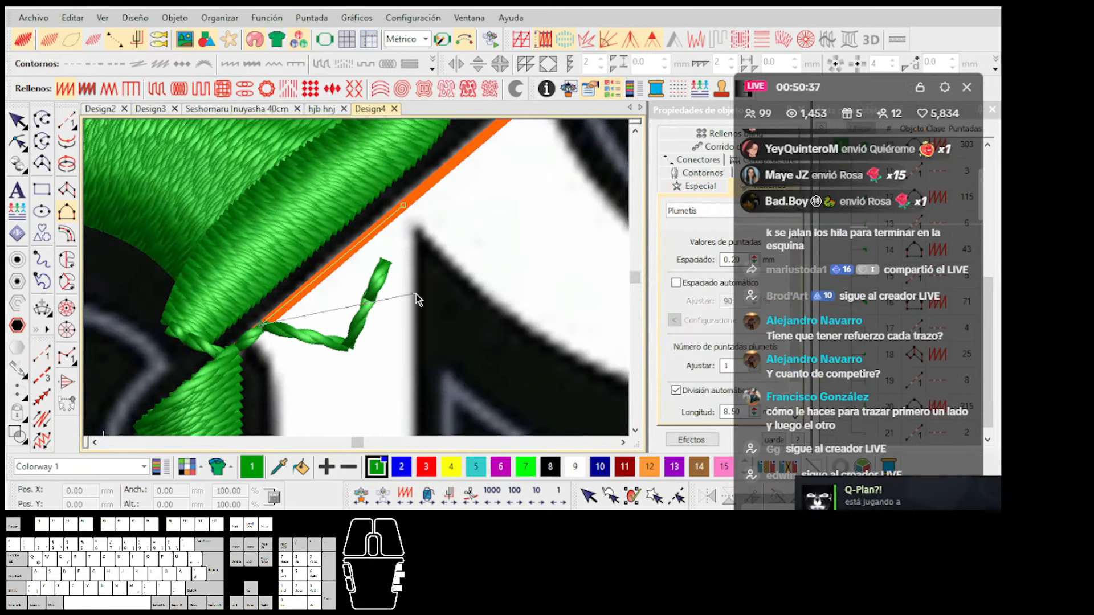
left_click(406, 273)
left_click(280, 370)
key("Return")
Reshape the short diagonal column by nudging its upper end node outward and its two lower-side nodes slightly down.
left_click(404, 205)
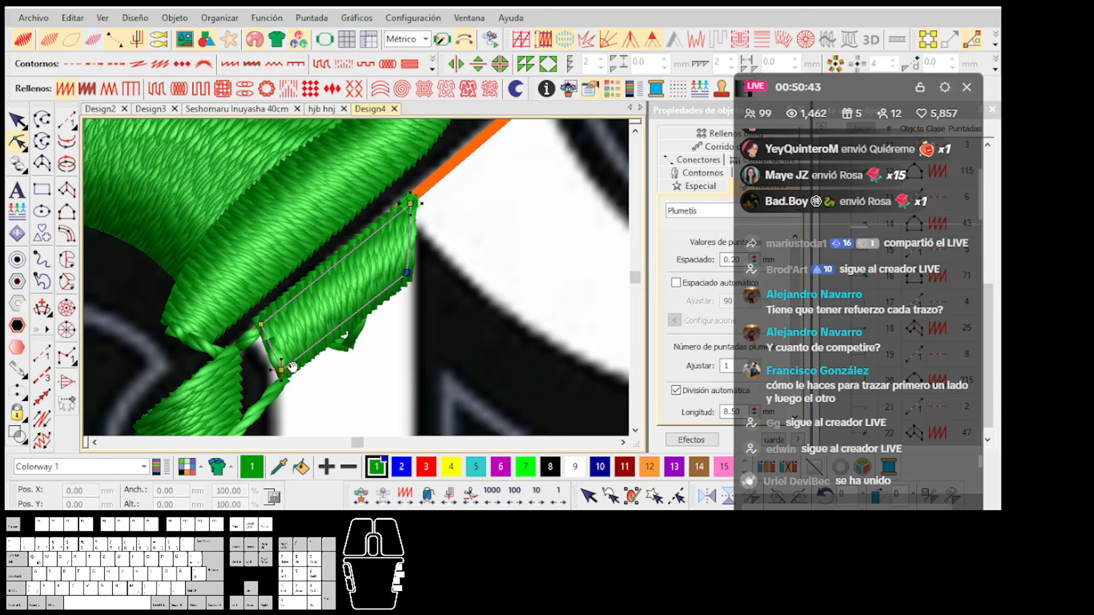
left_click(406, 274)
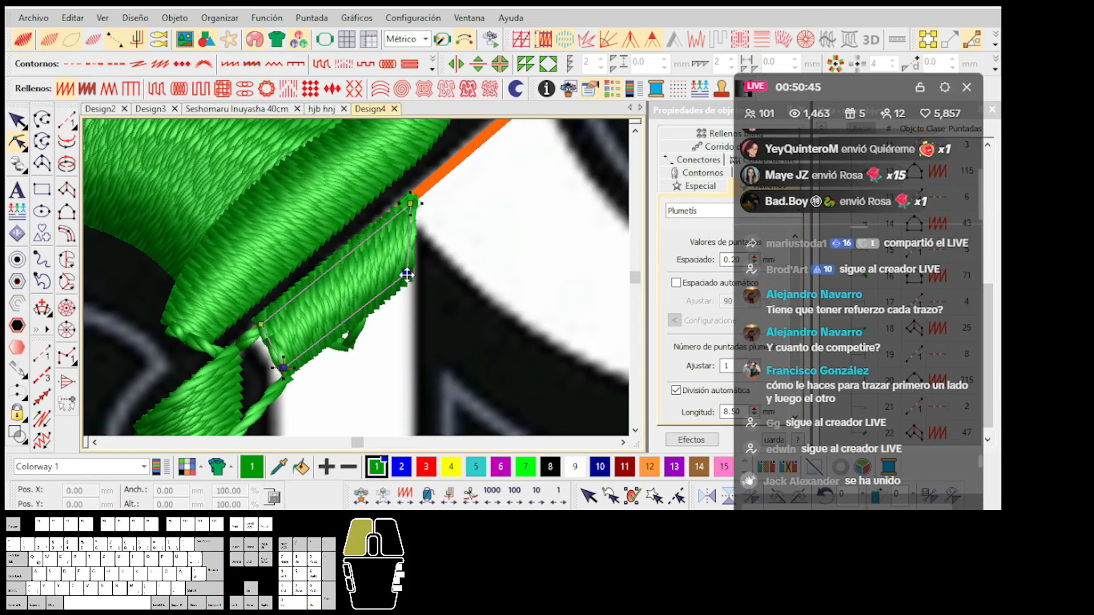
left_click_drag(283, 368, 289, 372)
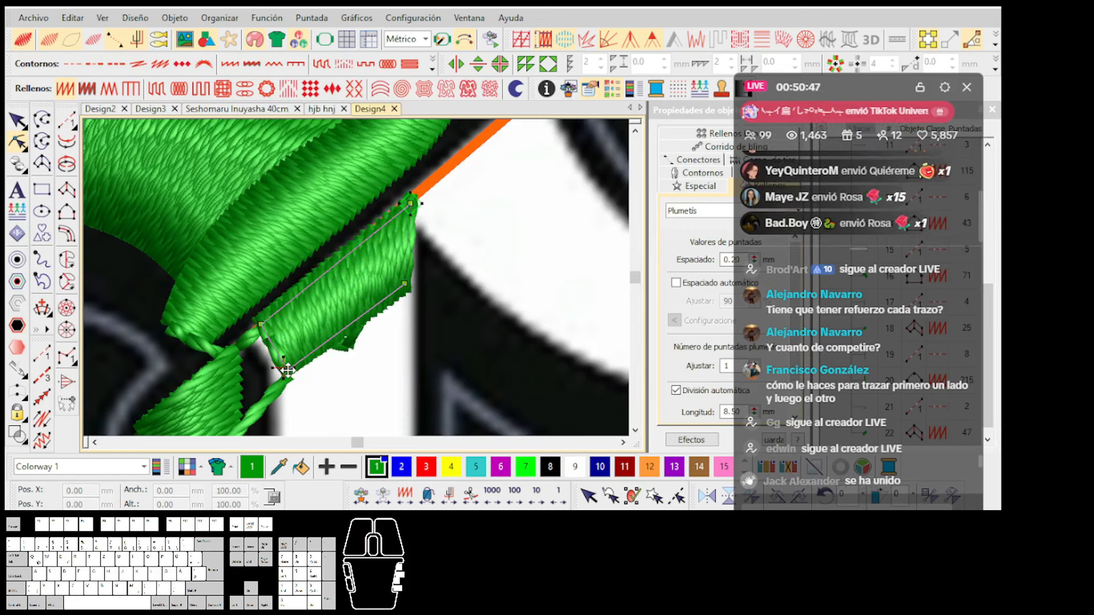
Digitize a run stitch from the short diagonal column's lower corner down inside the white right stem to near its pointed bottom tip.
scroll(294, 377, "up", 1)
key("space")
left_click(344, 281)
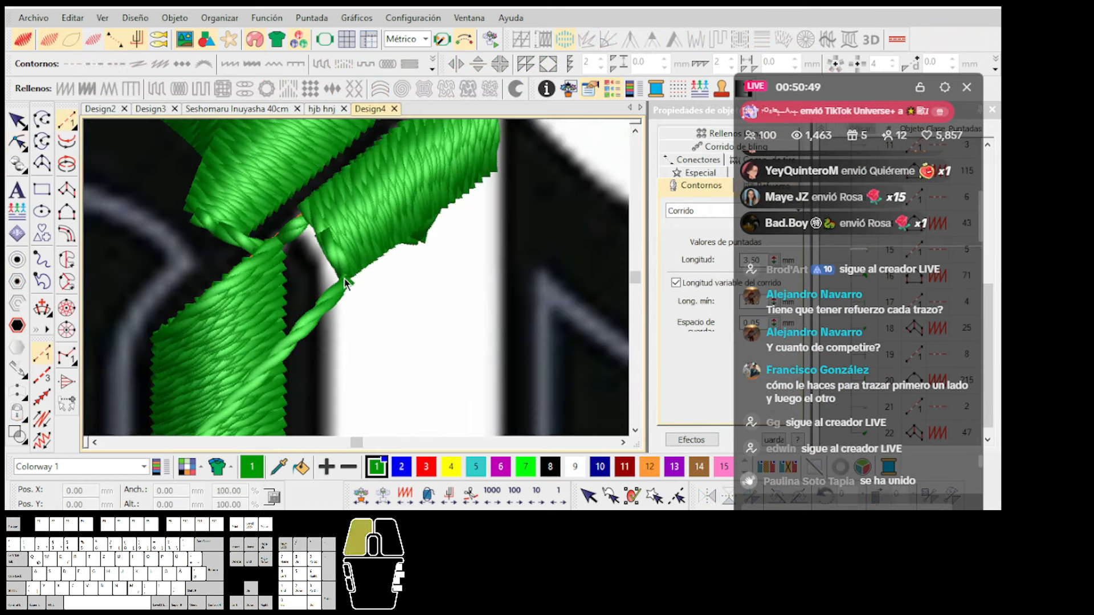
scroll(392, 360, "down", 2)
scroll(358, 281, "down", 1)
left_click(357, 279)
scroll(358, 320, "down", 1)
scroll(358, 347, "up", 1)
left_click(356, 290)
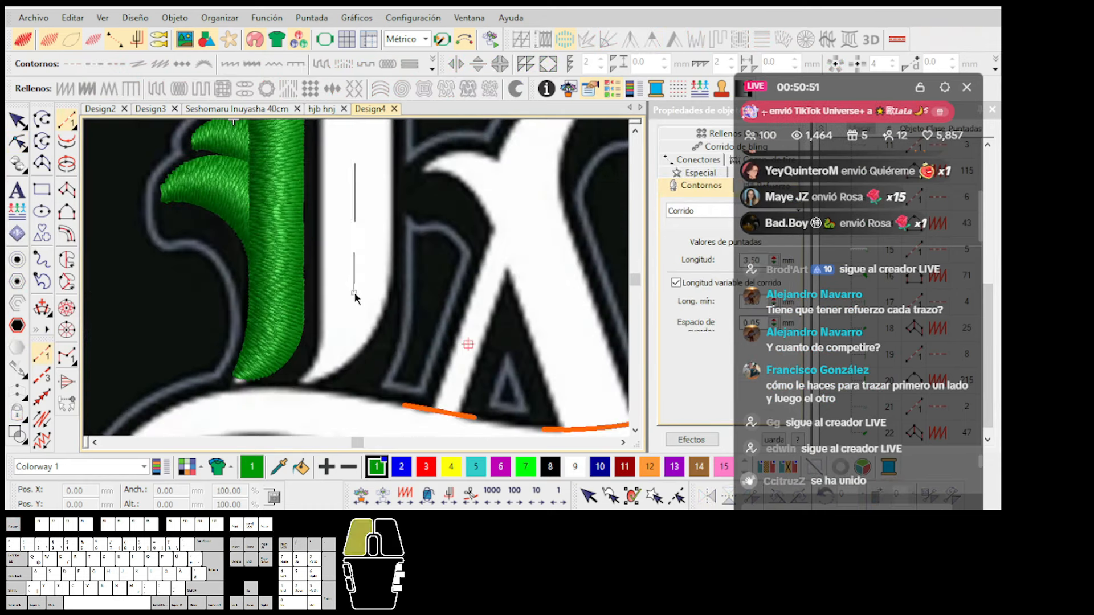
scroll(348, 334, "up", 1)
left_click(324, 310)
key("Return")
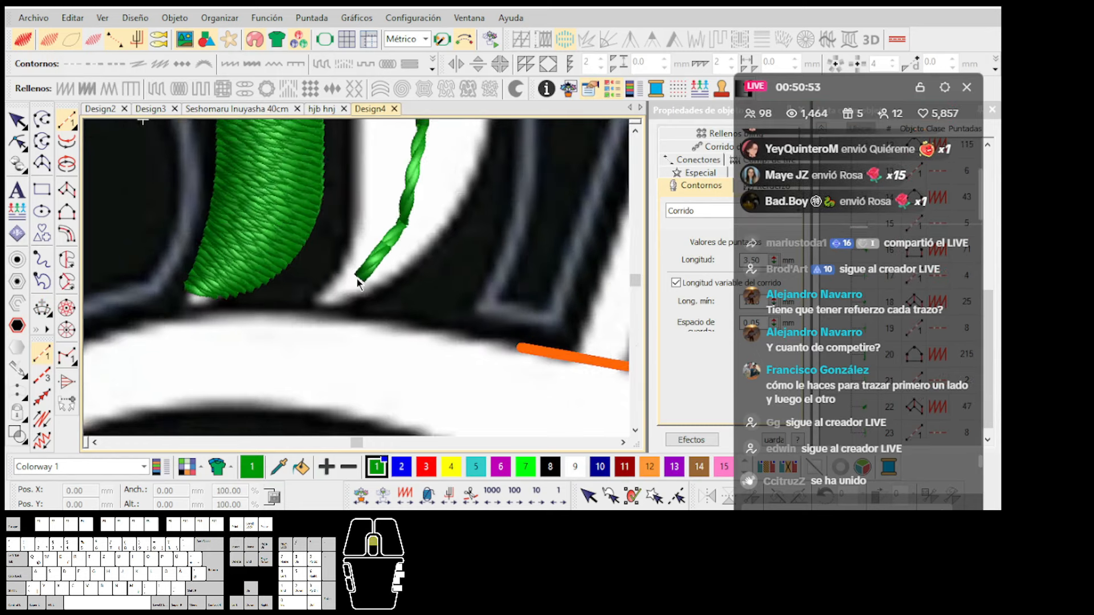
Trace the left side of a satin column for the right stem, from the bottom tip up to the short diagonal column.
scroll(356, 279, "up", 1)
left_click(338, 264)
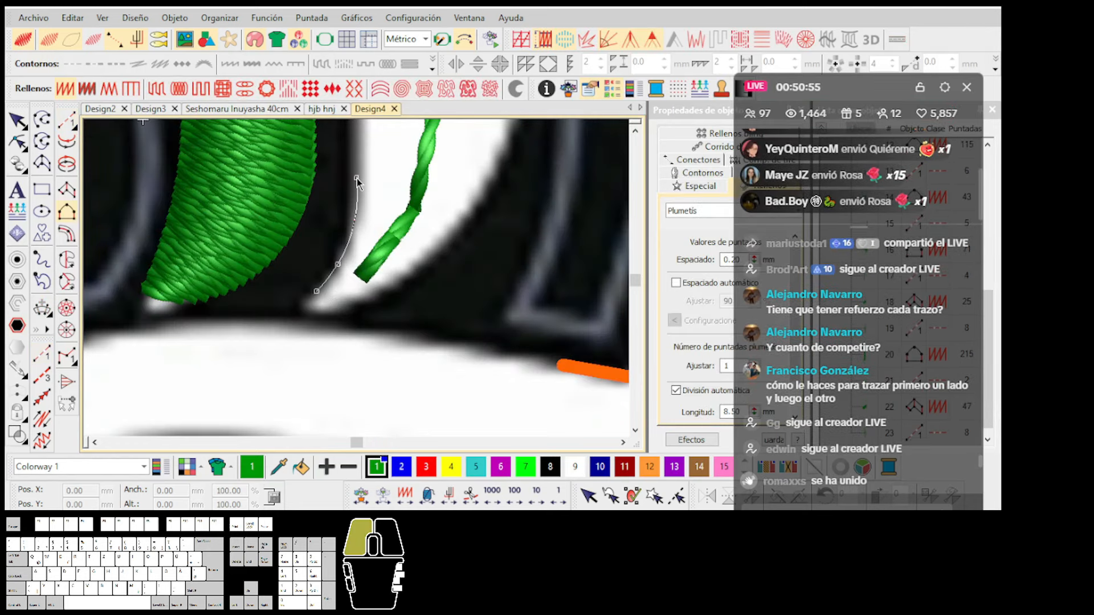
scroll(362, 268, "down", 4)
scroll(351, 162, "up", 2)
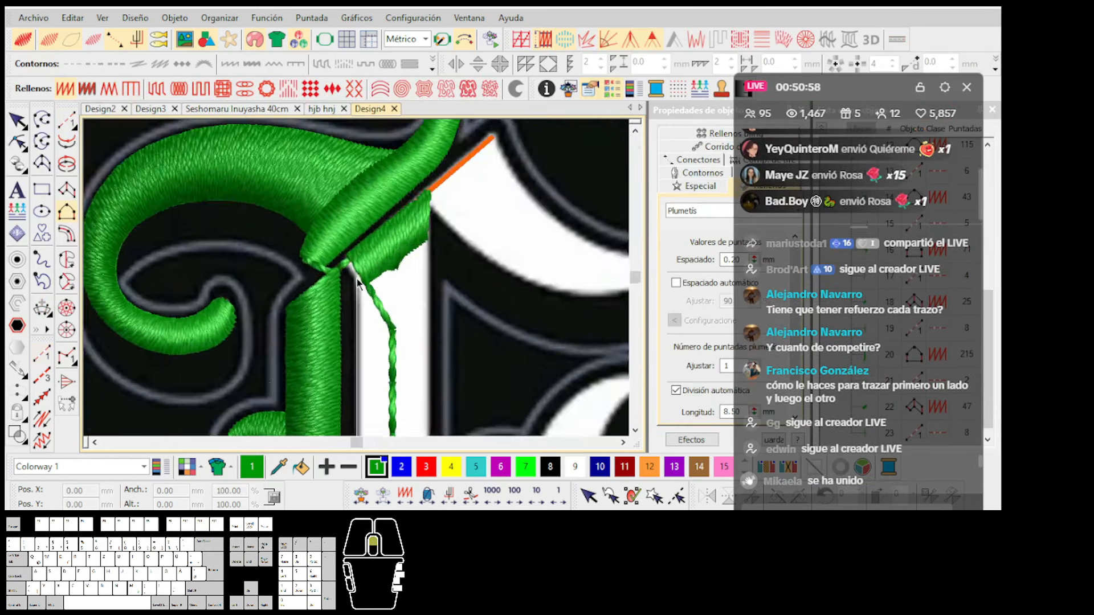
scroll(358, 279, "up", 1)
left_click(358, 272, "ctrl")
scroll(358, 270, "up", 2)
key("t")
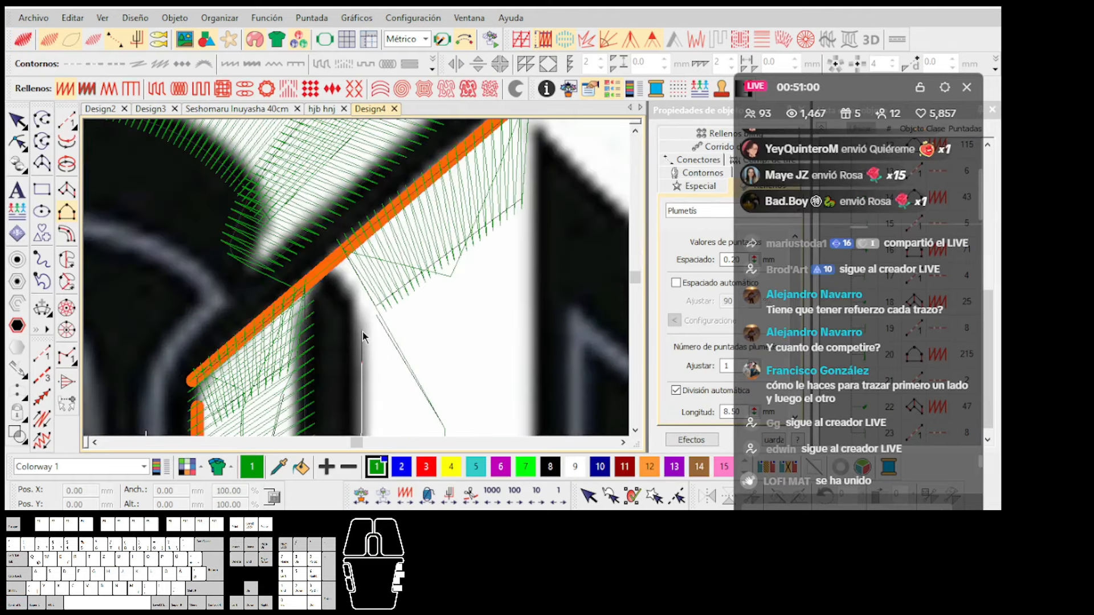
scroll(355, 278, "up", 1)
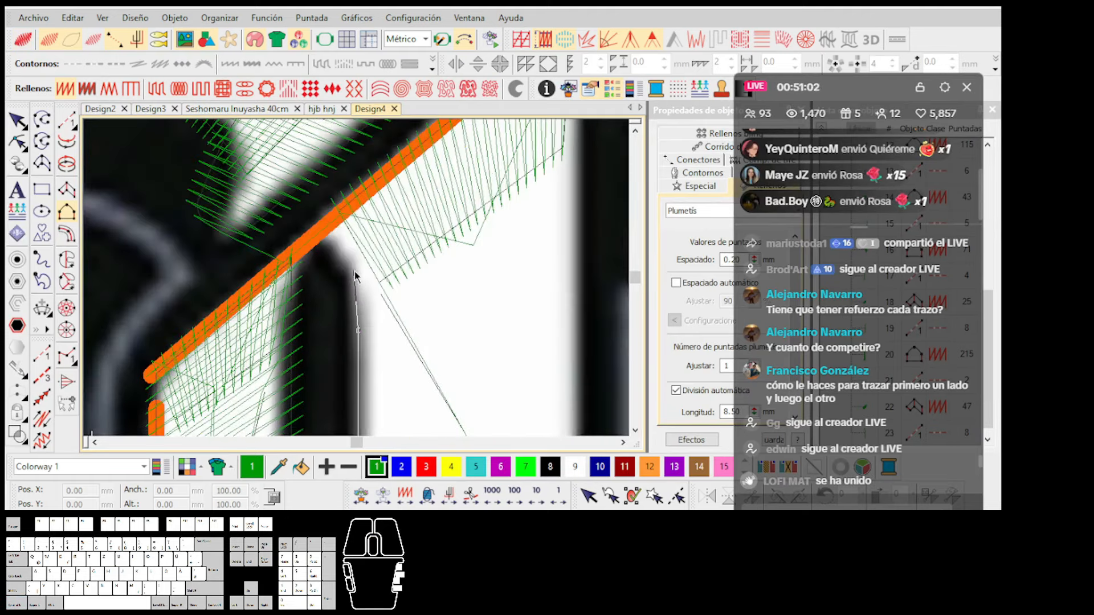
Begin the second side of the right stem's satin column, tracing from the bottom tip around the curved lower right edge.
scroll(339, 214, "down", 4)
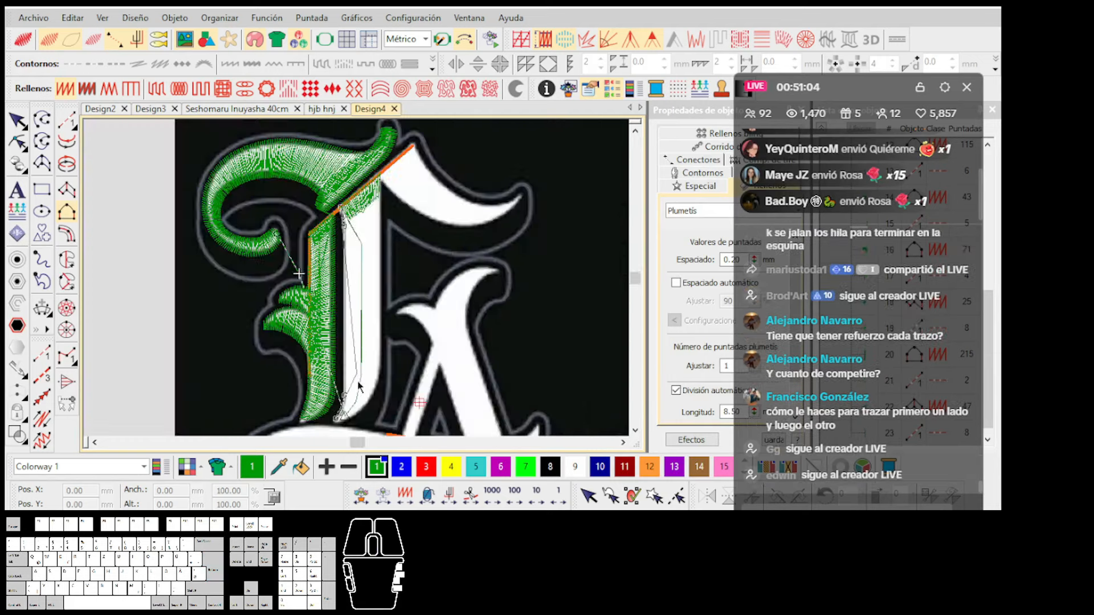
scroll(357, 281, "up", 5)
left_click(360, 279)
scroll(402, 279, "down", 2)
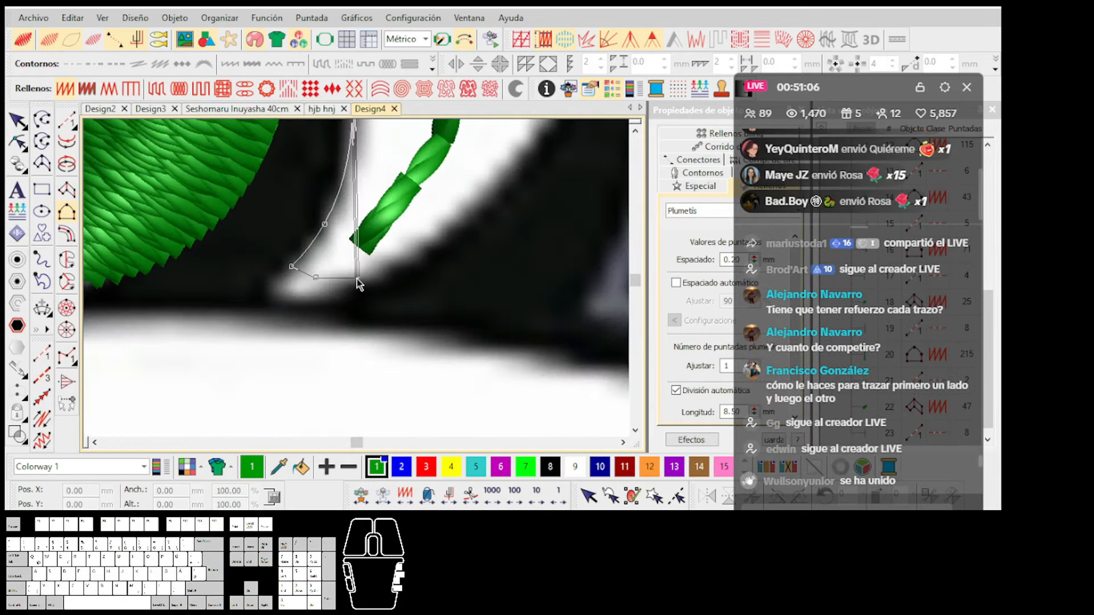
right_click(355, 278)
left_click(414, 263)
scroll(358, 278, "down", 3)
scroll(370, 273, "up", 3)
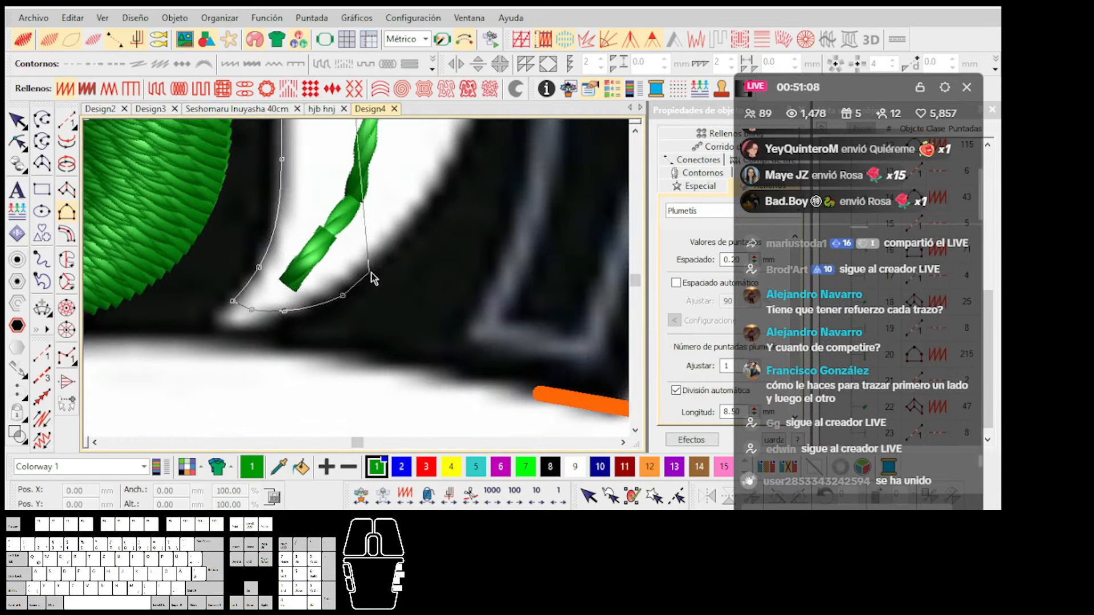
Continue the right stem's second side straight up its right edge to the orange diagonal line and generate the satin column.
right_click(452, 191)
scroll(473, 138, "down", 2)
left_click(370, 192)
scroll(369, 194, "down", 2)
scroll(347, 188, "up", 4)
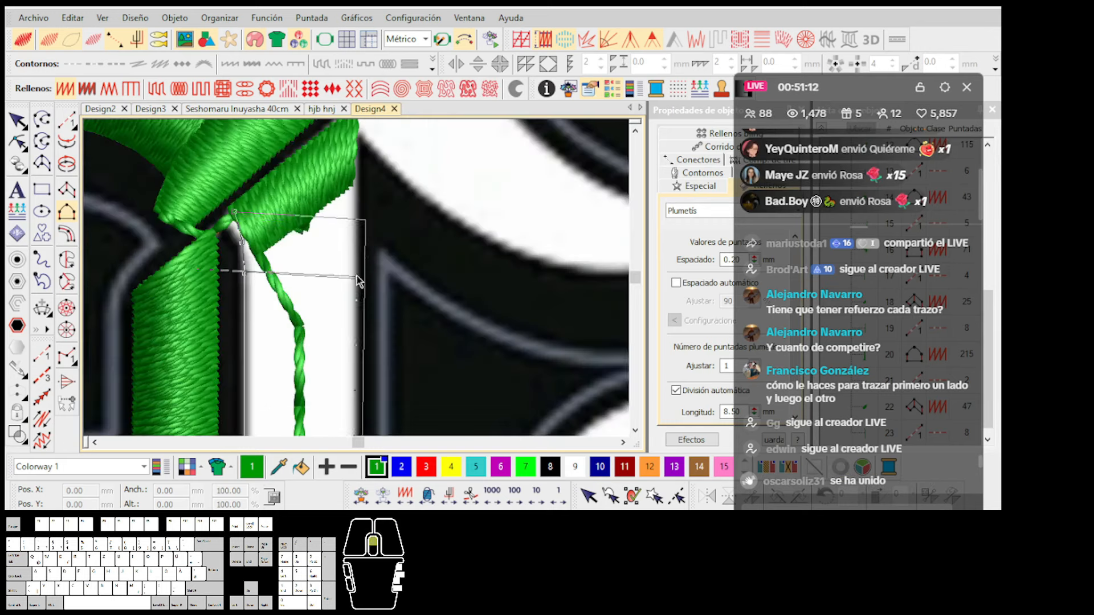
scroll(350, 281, "up", 2)
left_click(359, 267, "ctrl")
scroll(362, 266, "down", 2)
key("Return")
scroll(359, 279, "up", 2)
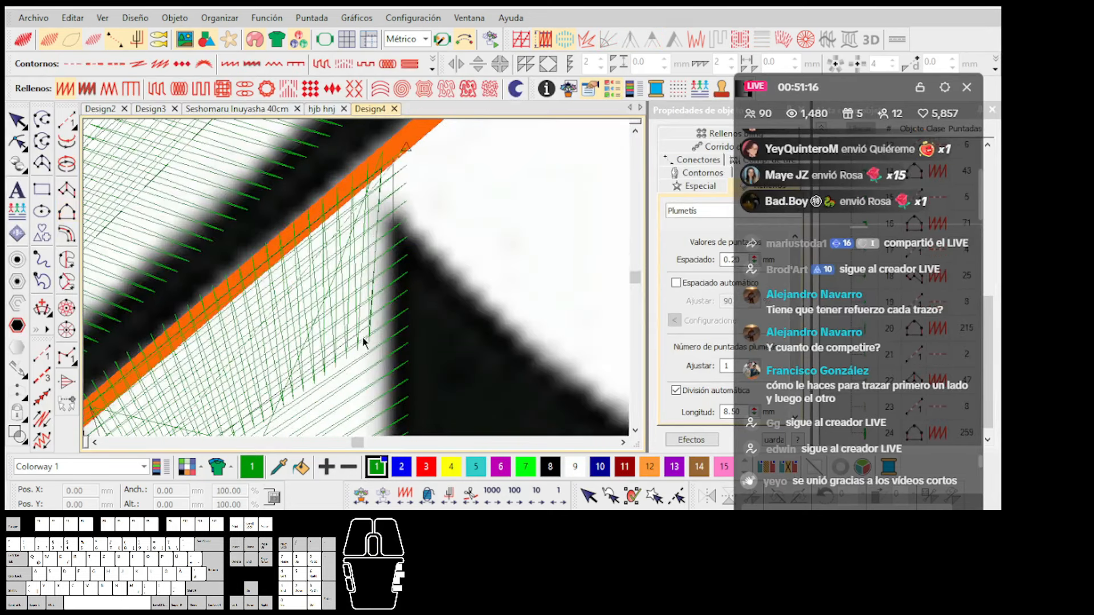
Select the short diagonal column over the stem and reshape its upper end node outward along the orange line.
key("Escape")
scroll(369, 329, "up", 2)
left_click(342, 270)
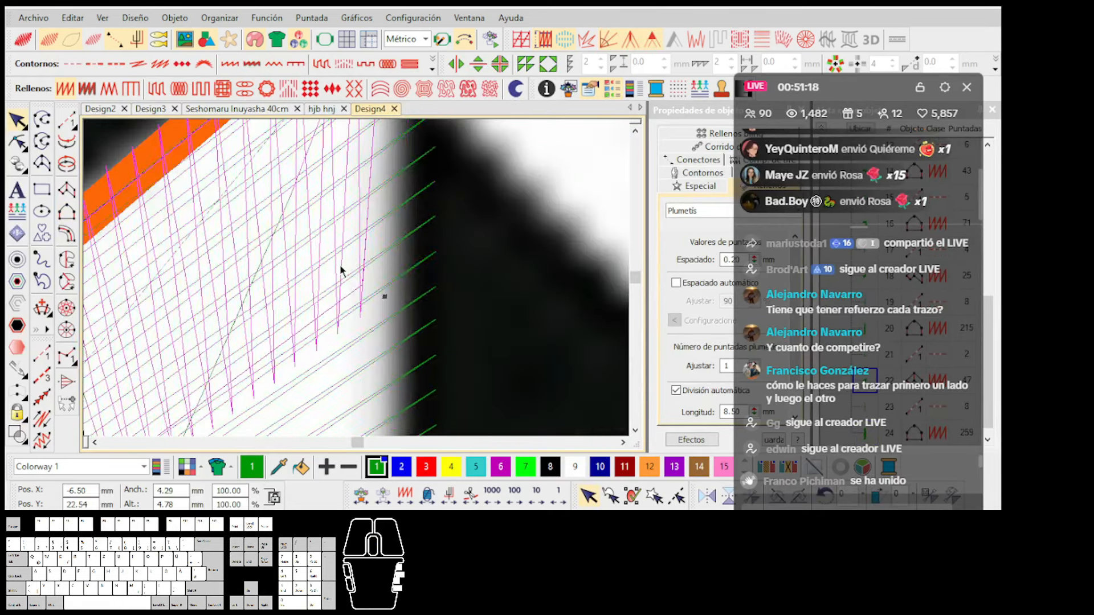
scroll(343, 268, "down", 2)
key("h")
scroll(360, 249, "up", 2)
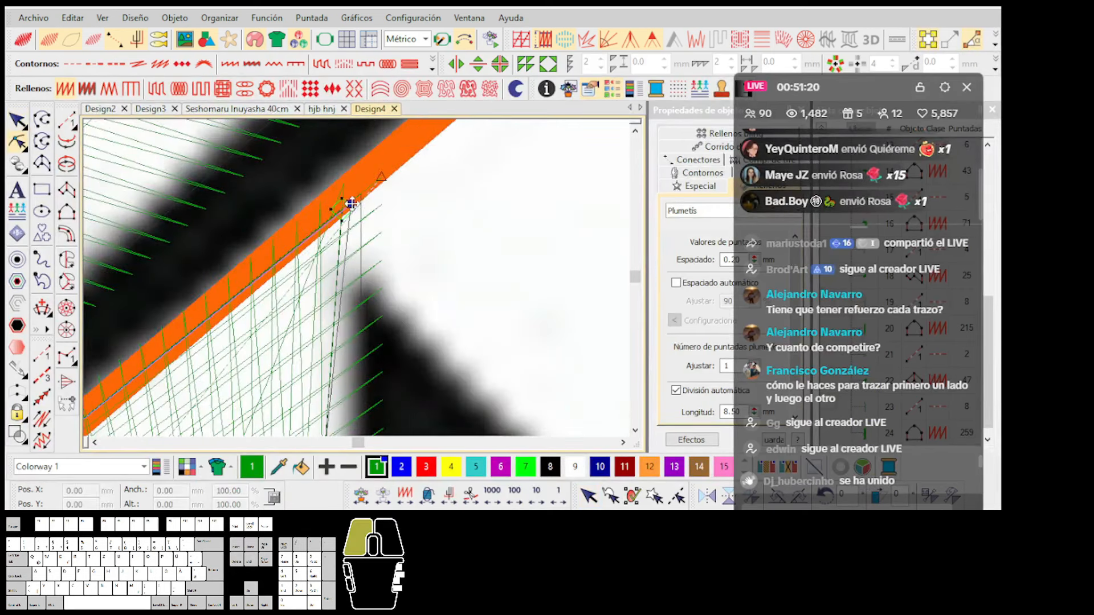
left_click_drag(360, 196, 360, 197)
key("t")
scroll(363, 245, "down", 2)
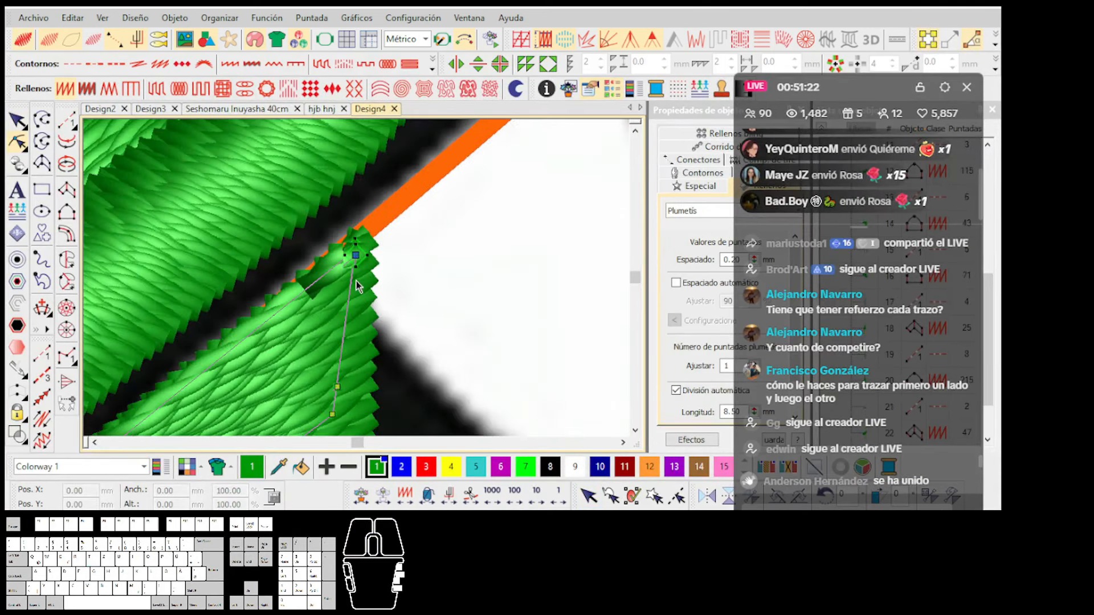
Move the short diagonal column's lower-side end node up and outward toward the right stem's edge, then end reshaping.
scroll(354, 299, "up", 1)
key("t")
left_click_drag(354, 299, 361, 281)
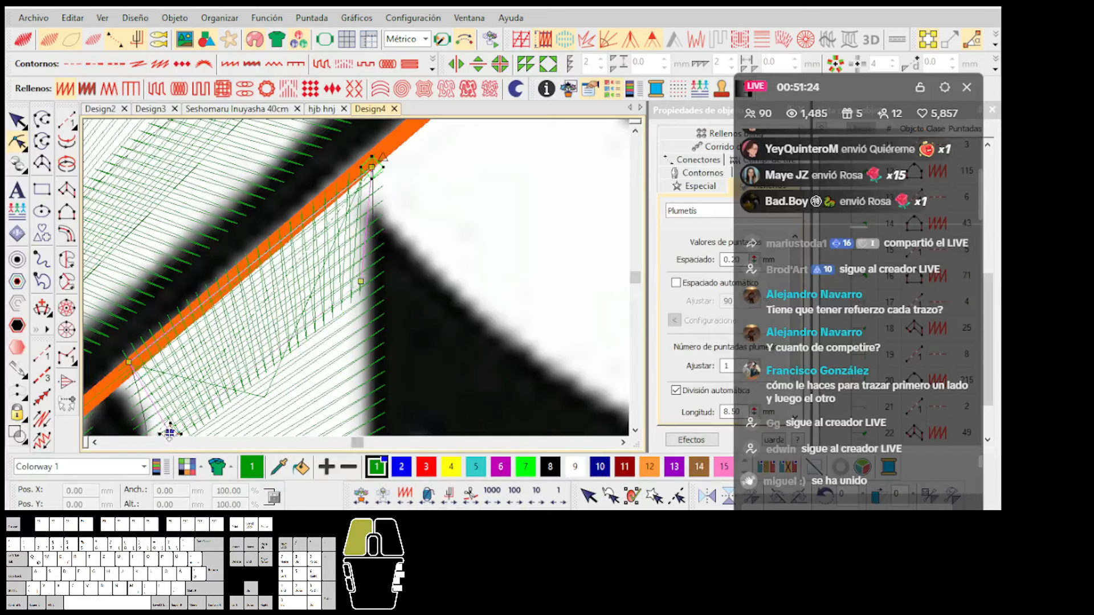
key("t")
scroll(353, 288, "down", 3)
key("Escape")
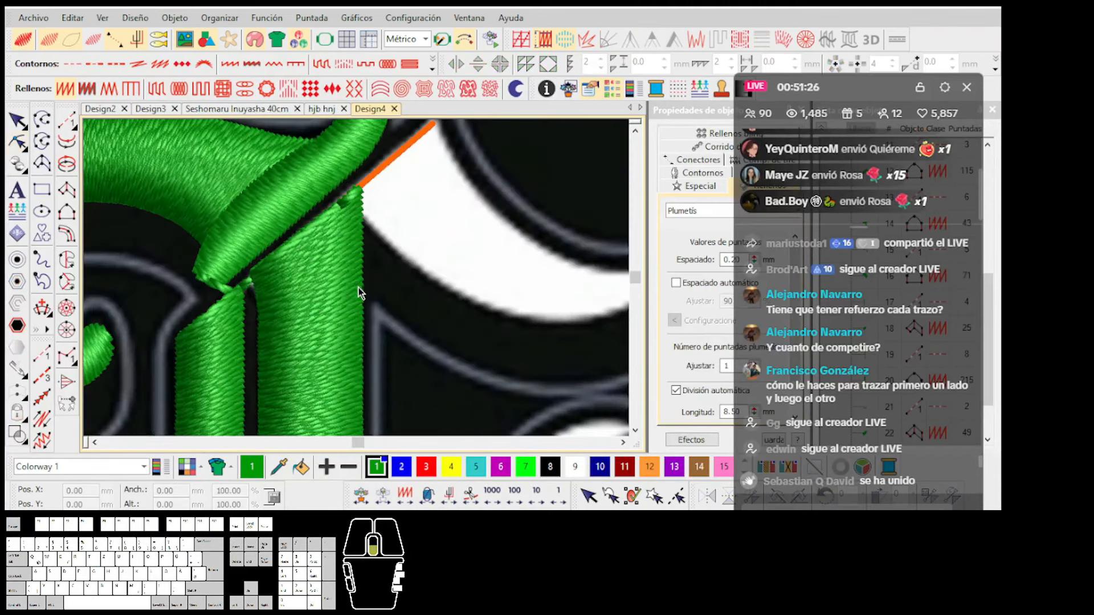
Digitize a run stitch from the stem's upper corner through the white serif to just below the orange line's upper end.
scroll(357, 283, "down", 3)
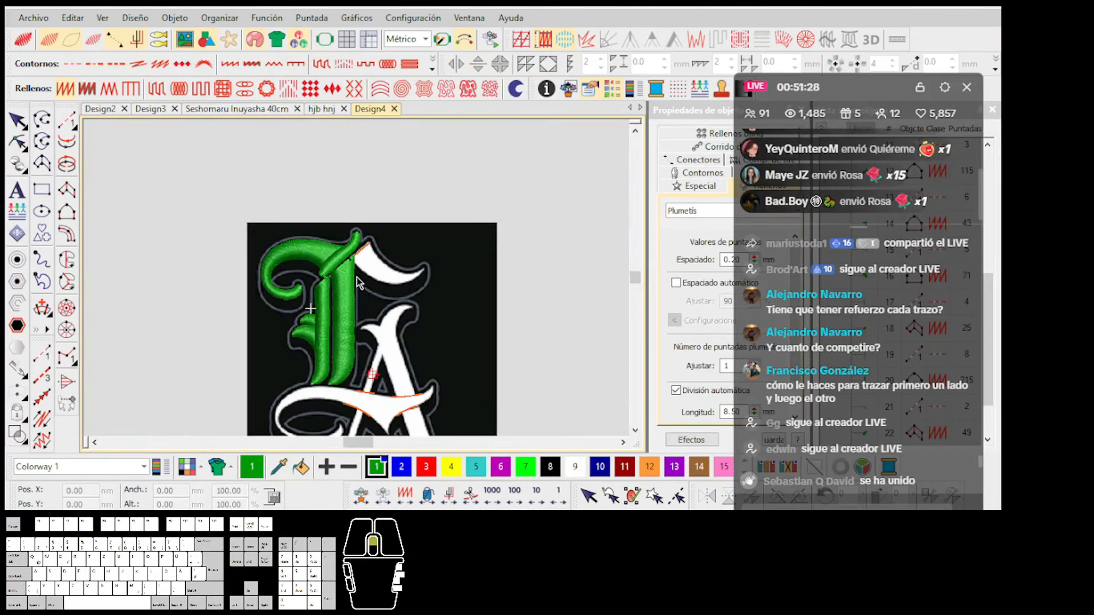
scroll(357, 283, "up", 3)
scroll(358, 279, "up", 4)
key("space")
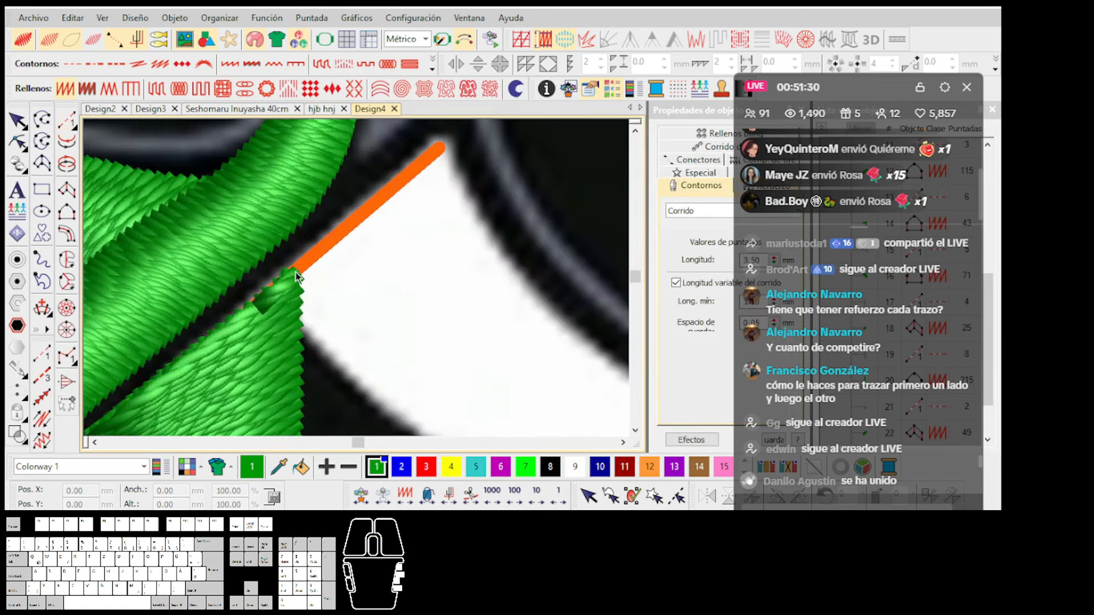
left_click(294, 271)
left_click(388, 285)
left_click(437, 182)
key("Return")
Digitize a short satin column along the upper part of the orange diagonal line, from the serif's peak down to the stem corner.
key("c")
left_click(436, 149)
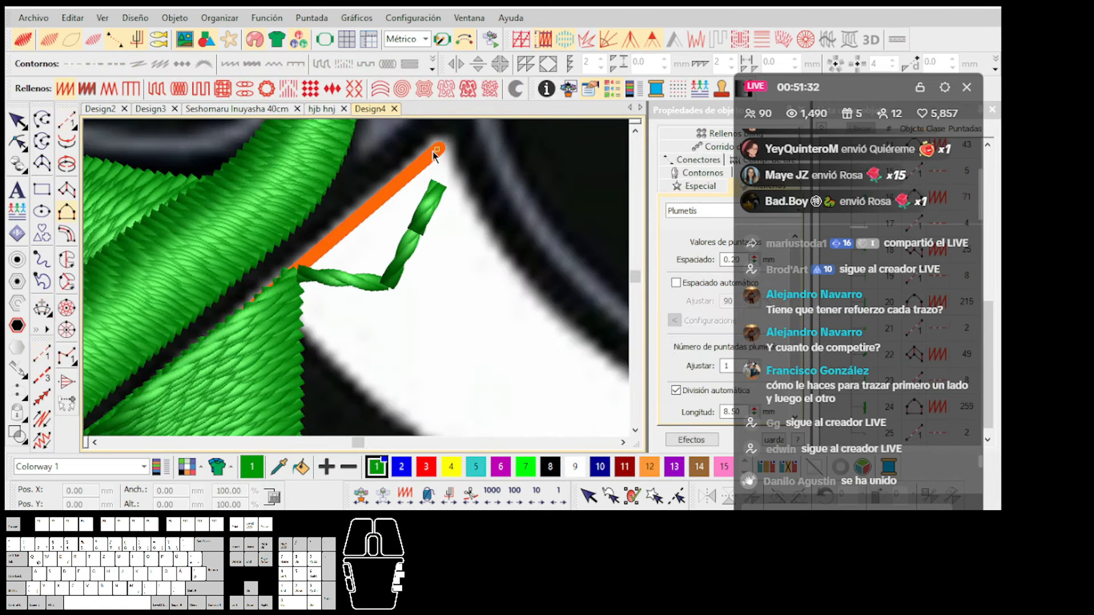
left_click(272, 300)
left_click(454, 211)
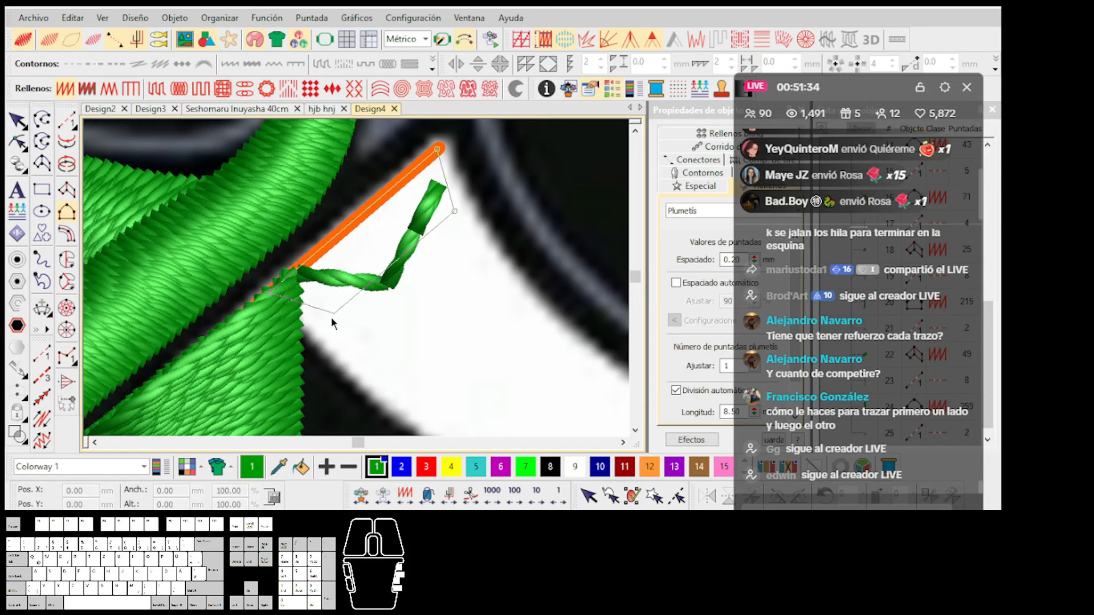
left_click(323, 332)
key("Return")
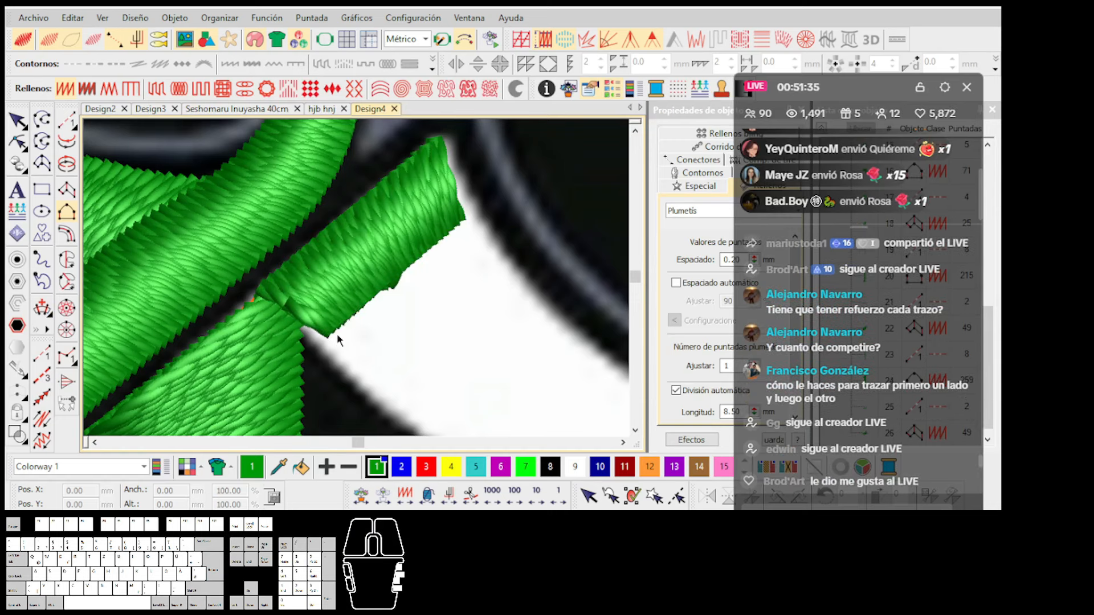
Digitize a run stitch from the serif's short column along the inside of the curved serif to near its pointed tip.
key("space")
left_click(331, 334)
scroll(456, 383, "down", 2)
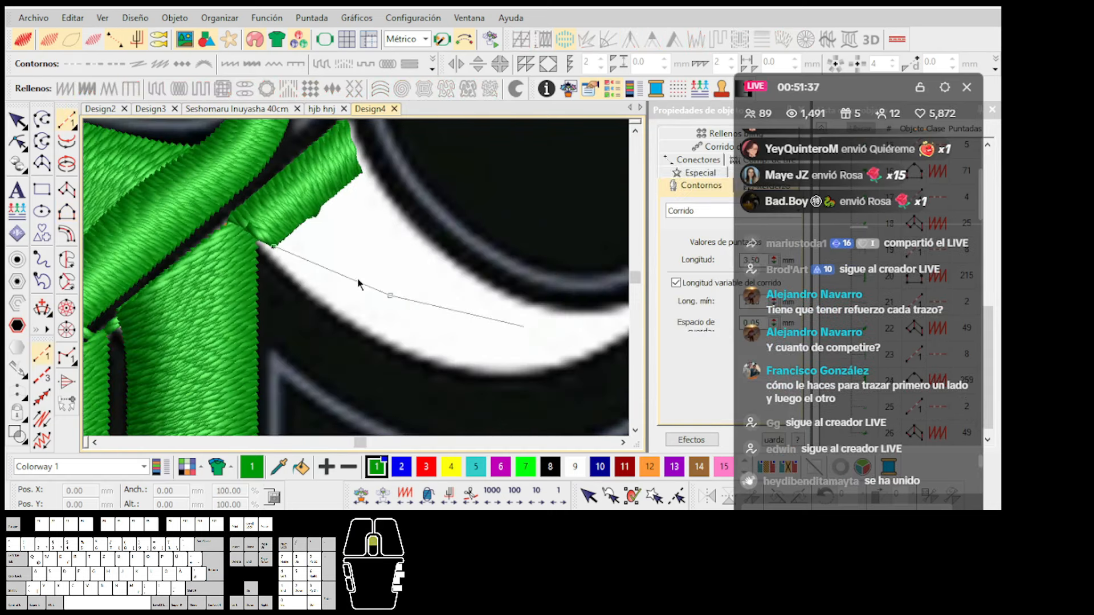
scroll(523, 327, "up", 2)
left_click(365, 294)
left_click(455, 284)
left_click(557, 246)
key("Return")
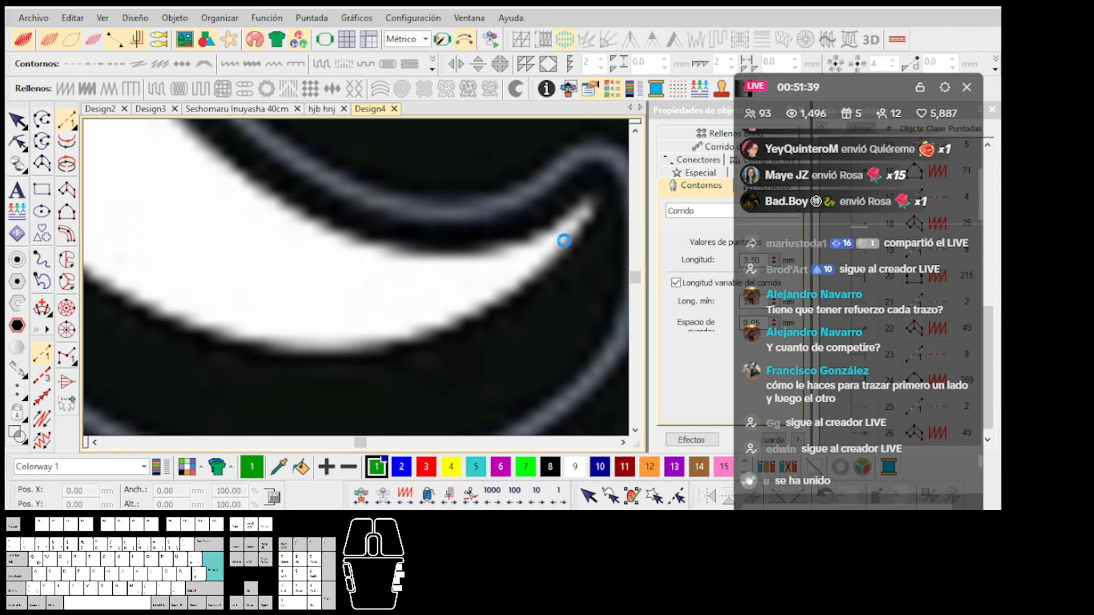
Trace the upper side of the serif's satin column from the pointed tip along the curve to the orange line's upper end.
right_click(573, 210)
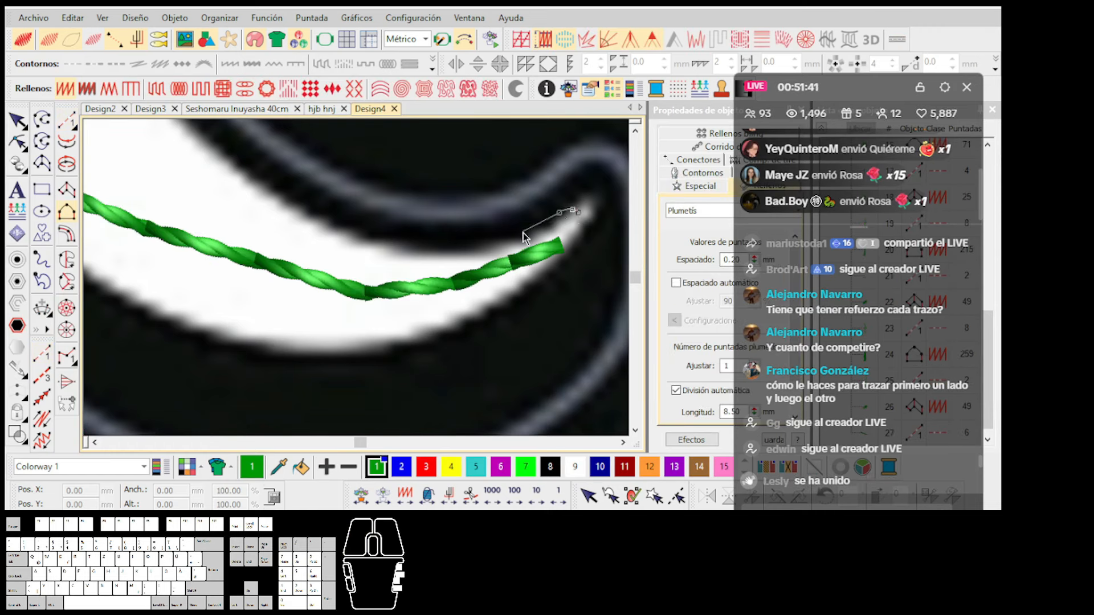
right_click(326, 216)
scroll(228, 158, "down", 2)
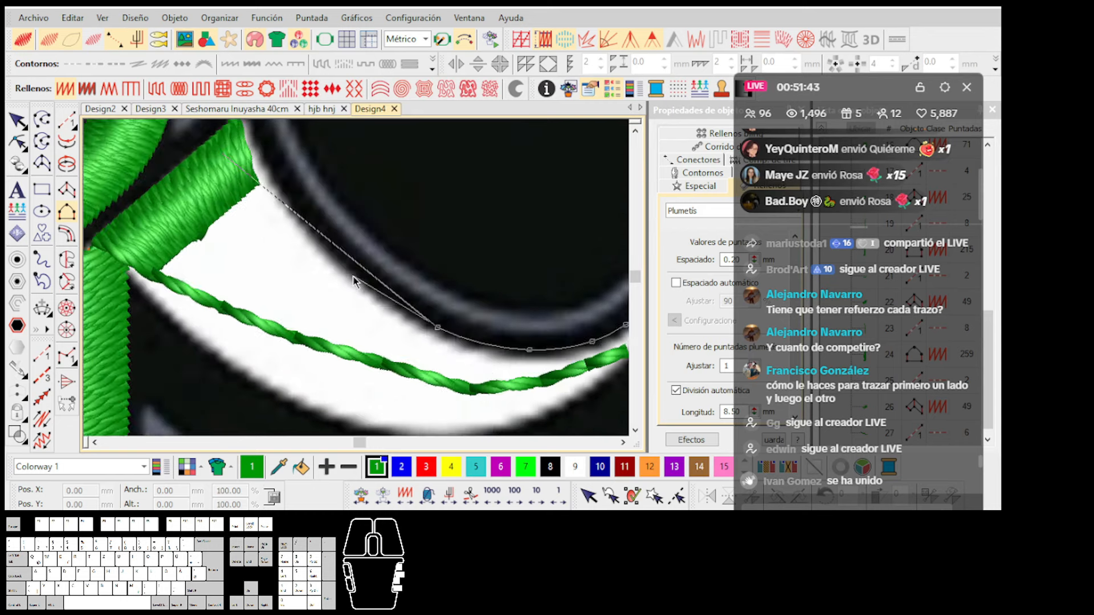
right_click(347, 272)
scroll(298, 205, "up", 1)
key("t")
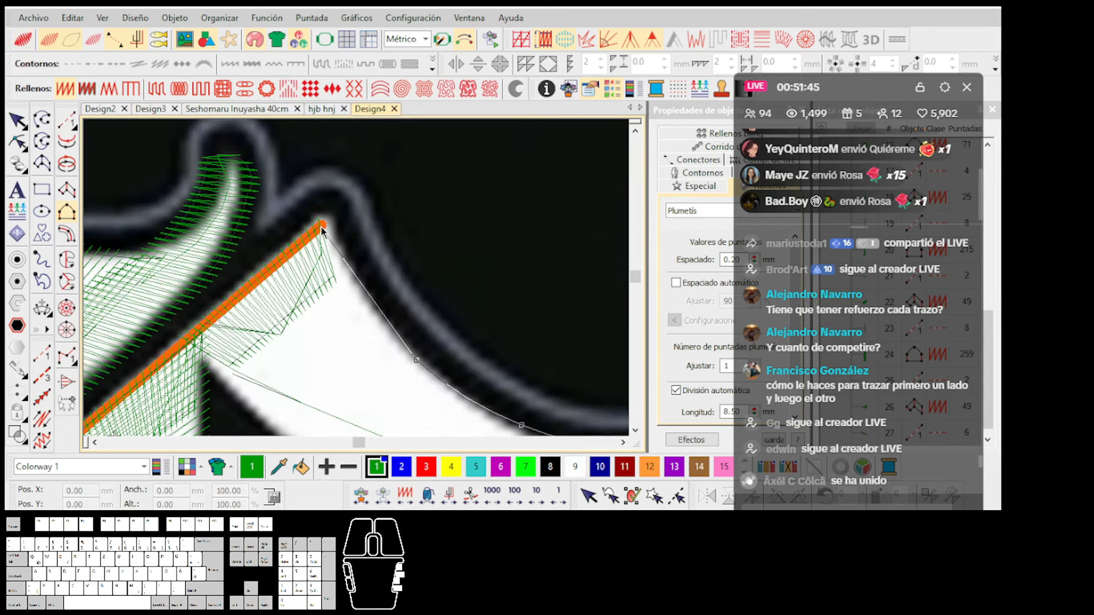
right_click(321, 227)
key("Return")
Begin the lower side of the serif's satin column by placing points around the pointed tip.
scroll(421, 312, "down", 1)
scroll(506, 342, "up", 2)
right_click(359, 275)
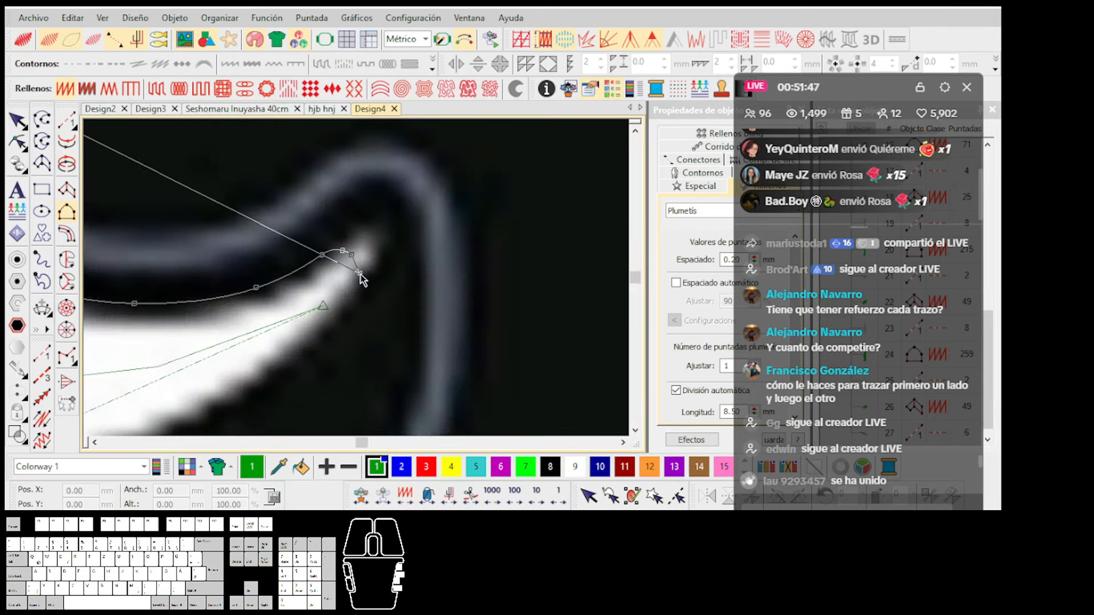
key("t")
scroll(371, 241, "down", 2)
left_click(359, 294)
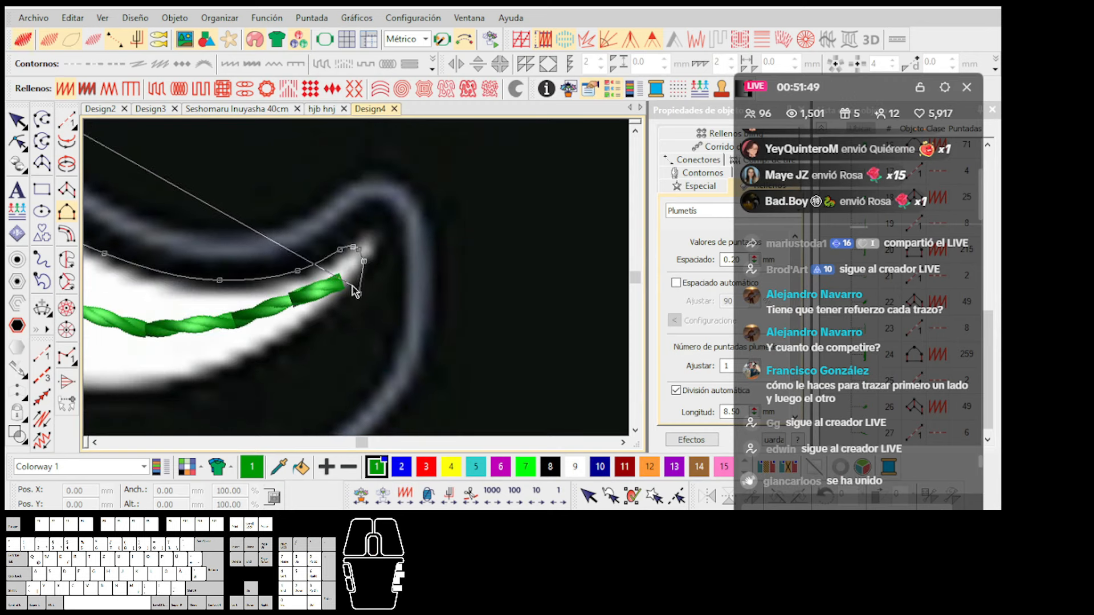
scroll(356, 293, "up", 1)
left_click(379, 288)
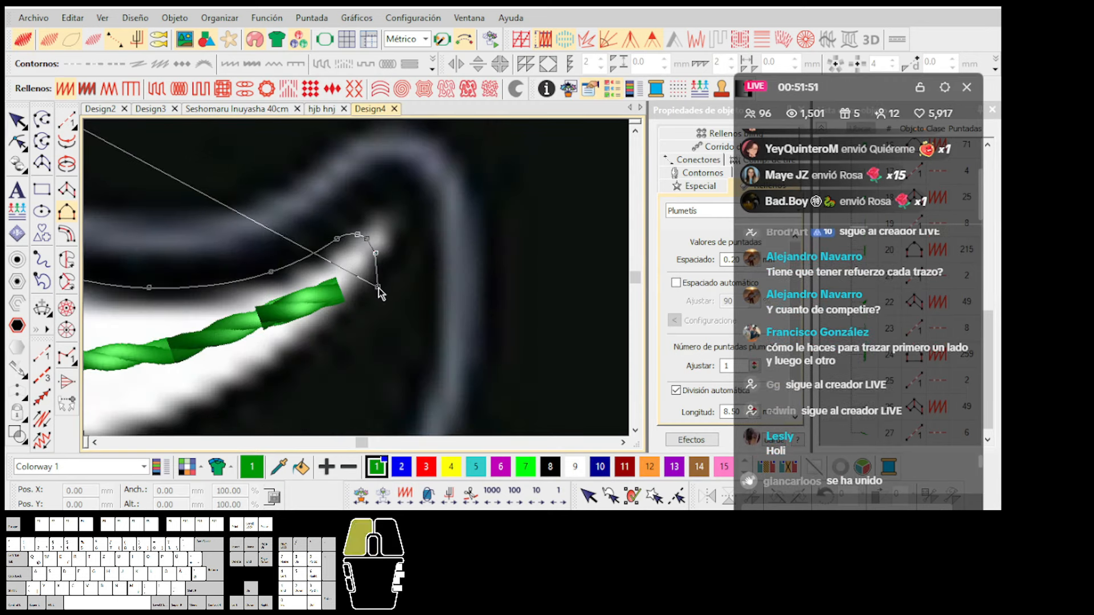
Continue the serif's lower side along its curved bottom edge to the orange line at the stem corner and generate the satin column.
right_click(344, 333)
scroll(344, 333, "down", 1)
right_click(294, 318)
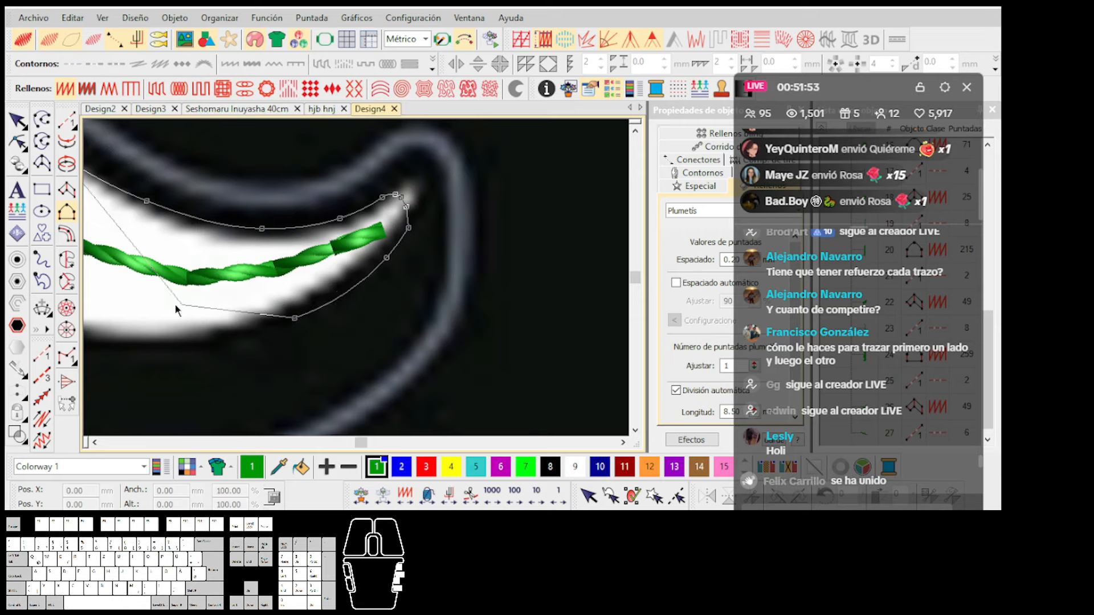
scroll(183, 308, "down", 1)
scroll(303, 274, "up", 1)
right_click(304, 272)
scroll(219, 176, "up", 1)
key("t")
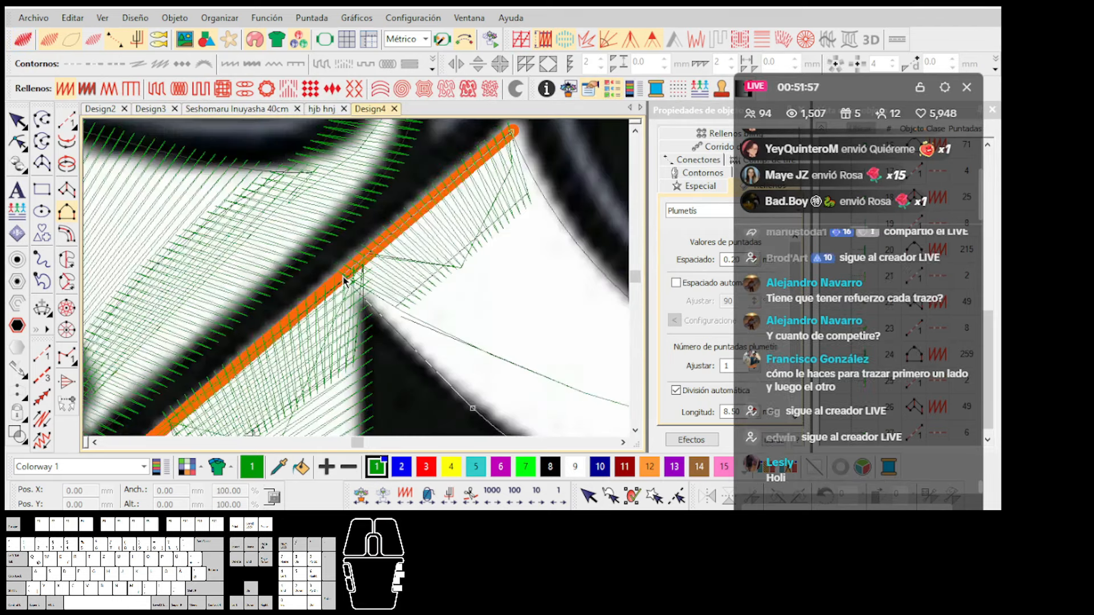
key("t")
key("t")
left_click(345, 281)
key("Return")
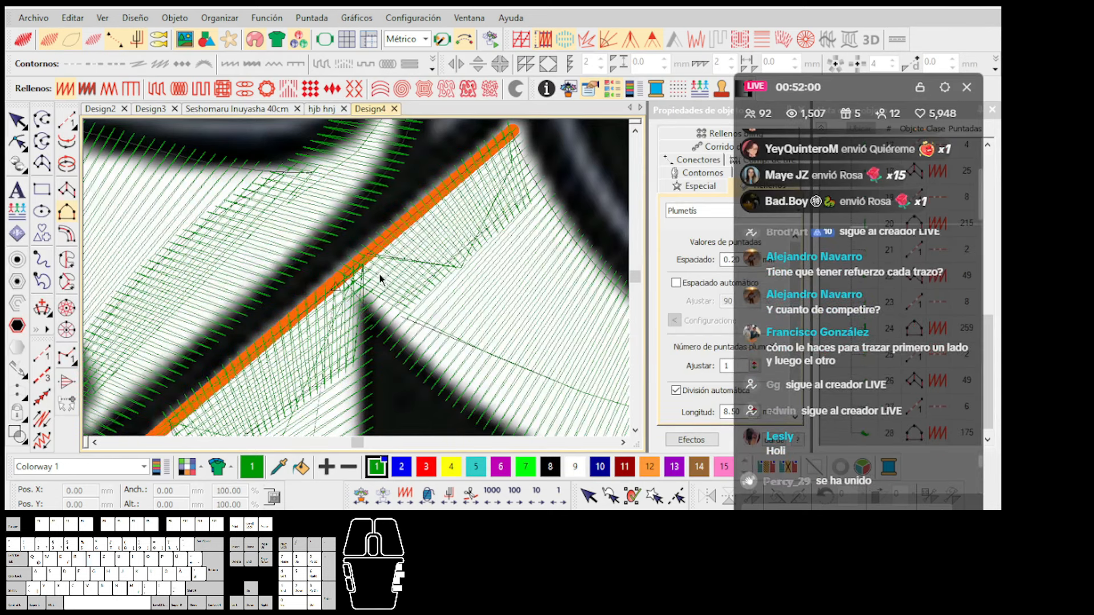
Shorten the serif's short underlying column by moving its end nodes near the stem corner inward.
scroll(394, 277, "up", 1)
key("Escape")
key("h")
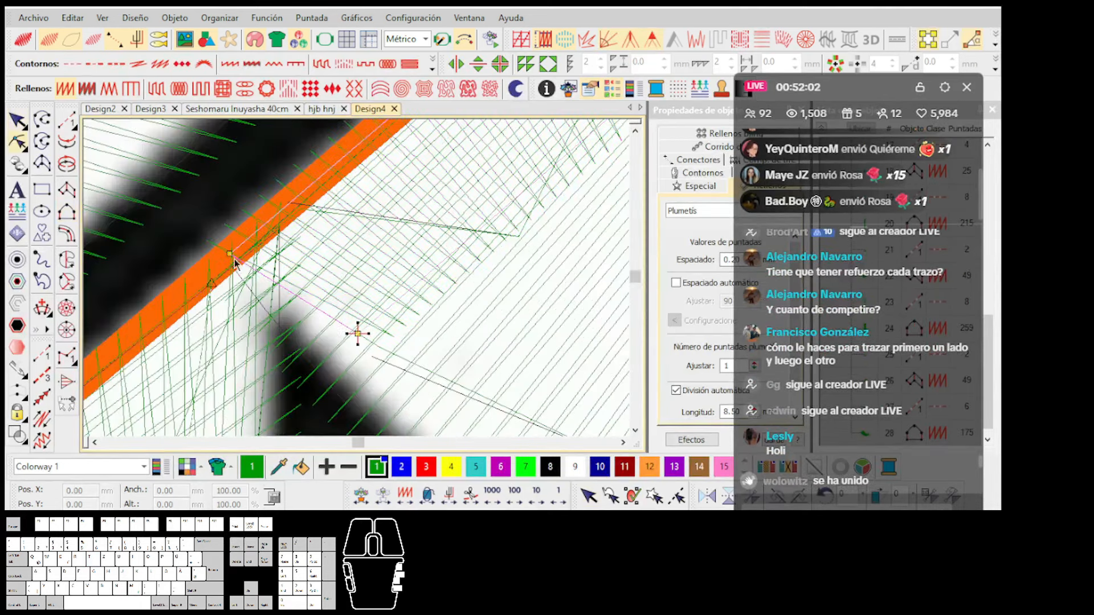
left_click_drag(357, 333, 359, 334)
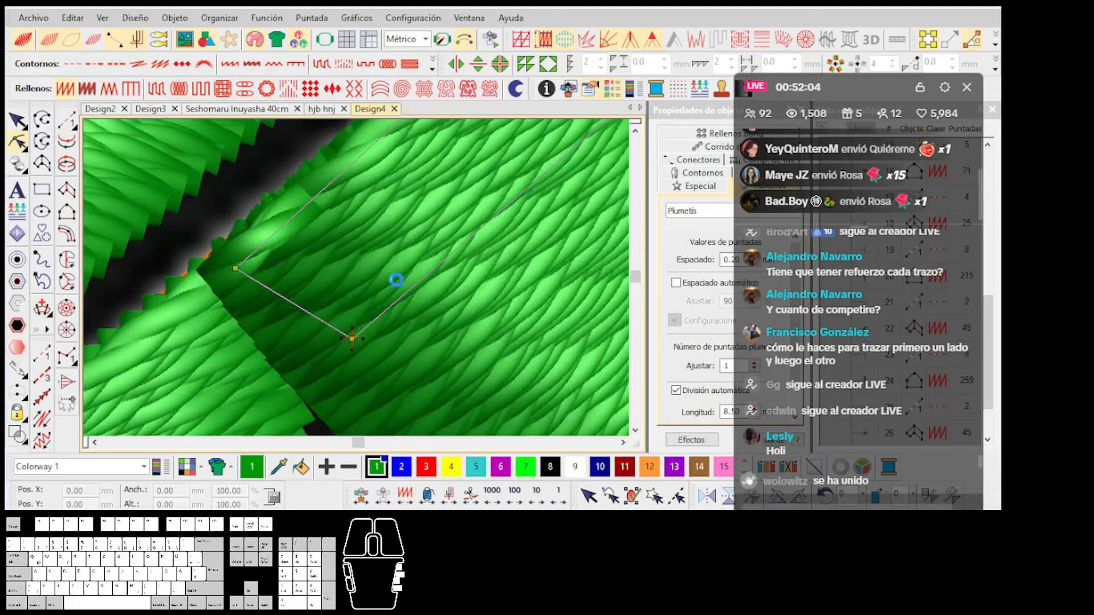
scroll(397, 279, "down", 5)
key("Escape")
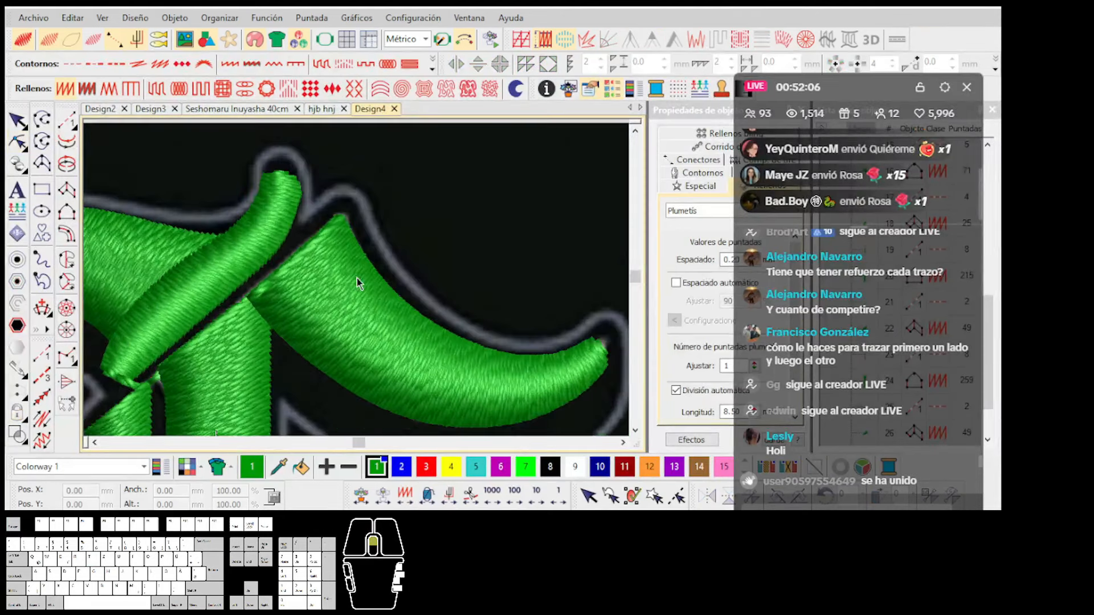
Examine where the serif, right stem and diagonal stroke meet, with the background artwork hidden.
scroll(356, 278, "up", 4)
key("t")
key("t")
scroll(354, 305, "down", 2)
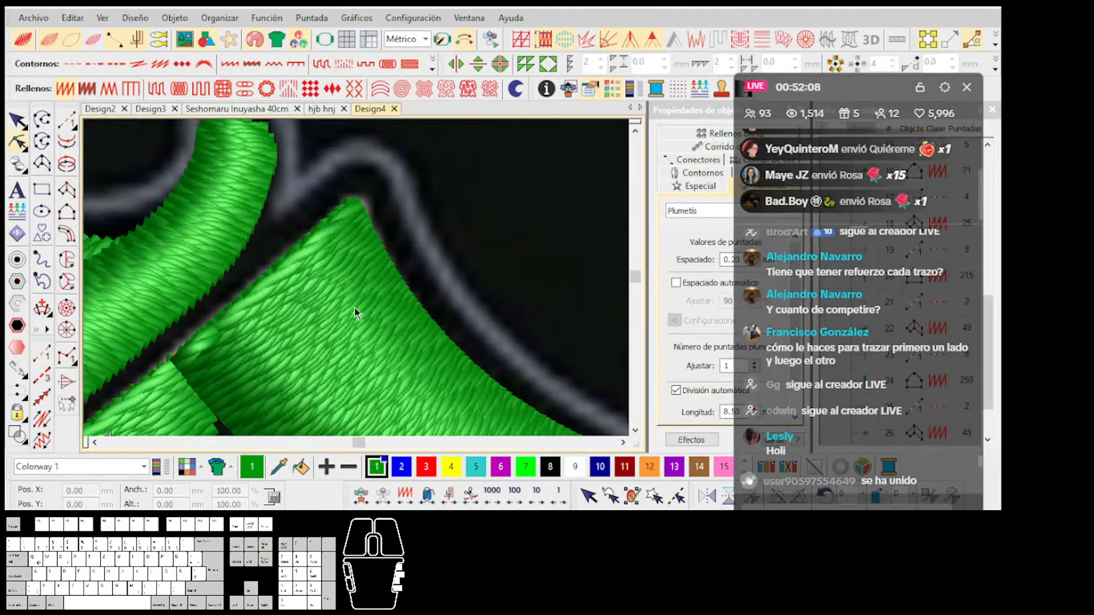
scroll(354, 282, "down", 5)
scroll(357, 284, "up", 6)
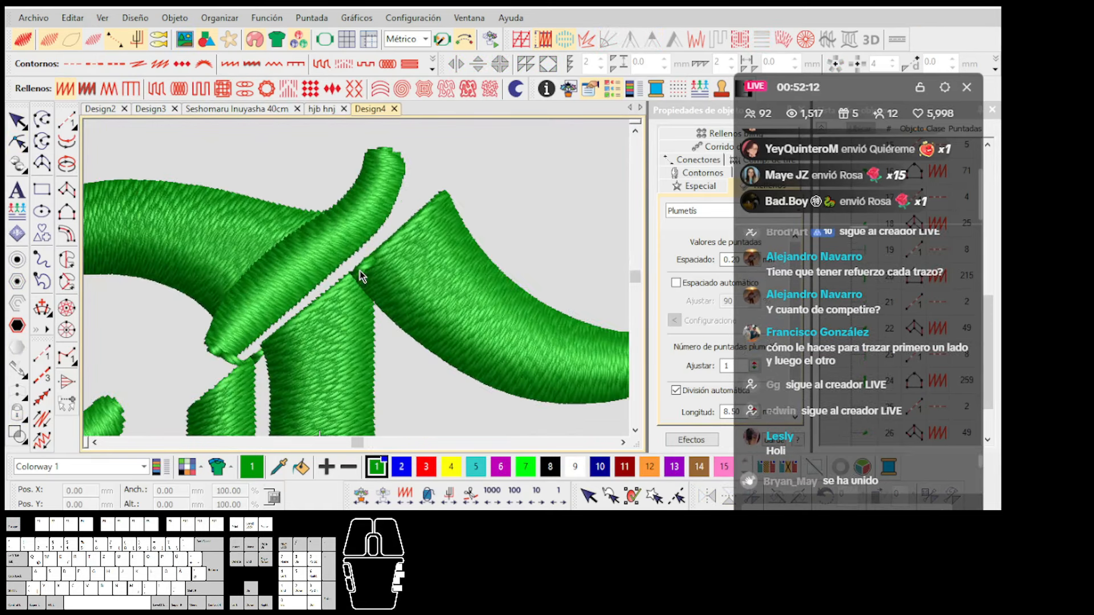
scroll(359, 278, "down", 3)
scroll(361, 282, "up", 3)
Move the serif's satin column aside to expose the short column and run stitch beneath, and undo the move.
left_click(537, 239)
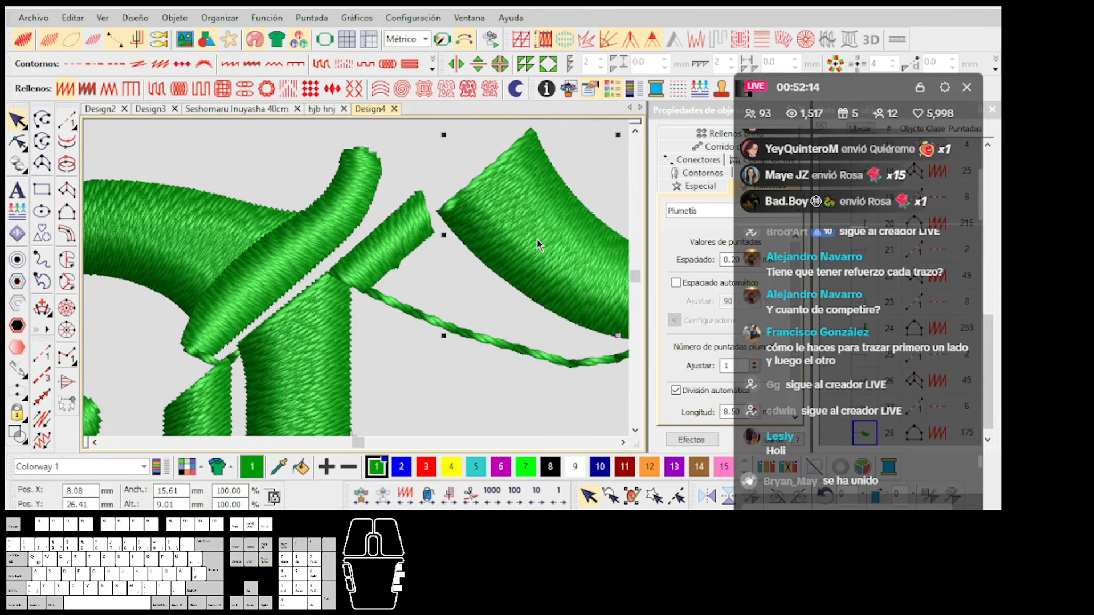
key("ctrl+z")
key("Escape")
Compare the finished stitching of the first letter with the background artwork hidden and shown.
scroll(340, 281, "down", 3)
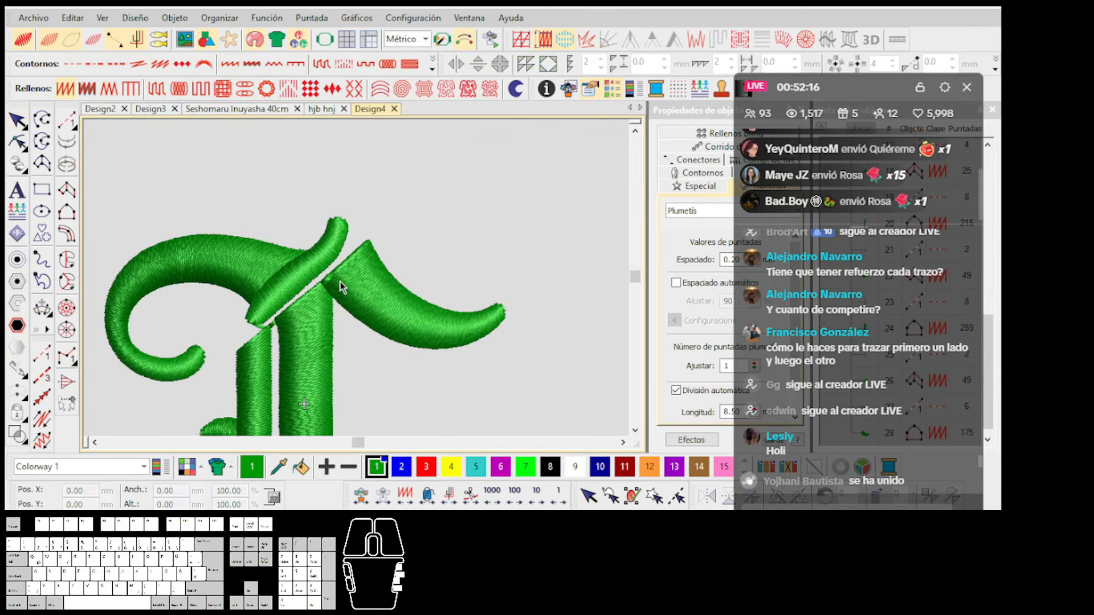
scroll(357, 282, "down", 4)
key("d")
scroll(367, 312, "up", 2)
scroll(356, 279, "down", 2)
key("d")
scroll(357, 279, "up", 2)
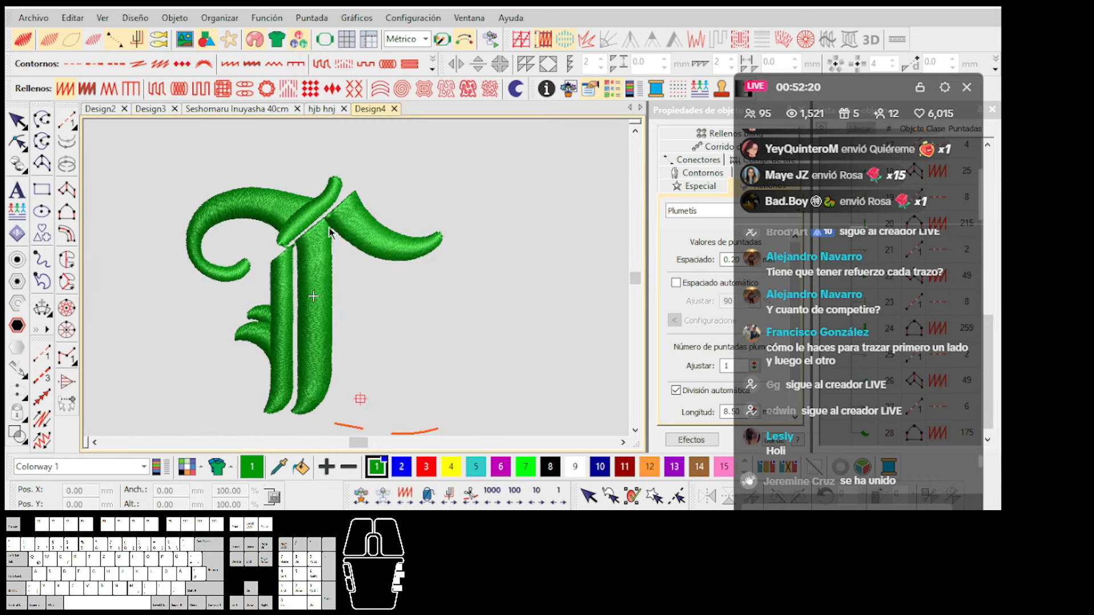
scroll(342, 256, "up", 2)
key("d")
scroll(359, 279, "down", 1)
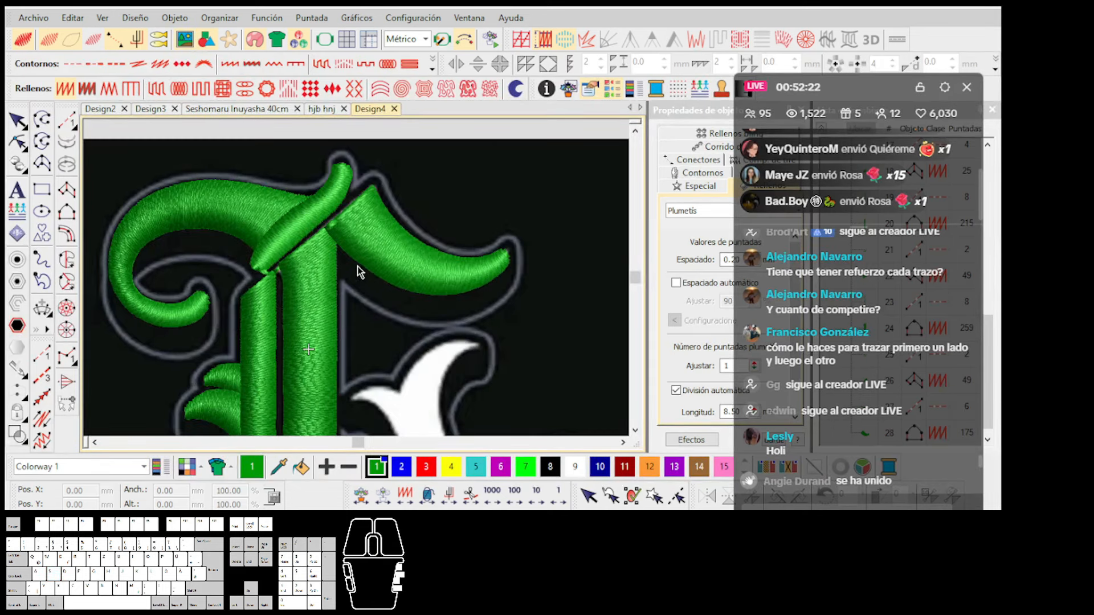
Move the stitching exit point of the first letter's curved right-hand column from the stem corner to beyond its pointed tip.
left_click(387, 260)
scroll(448, 299, "up", 1)
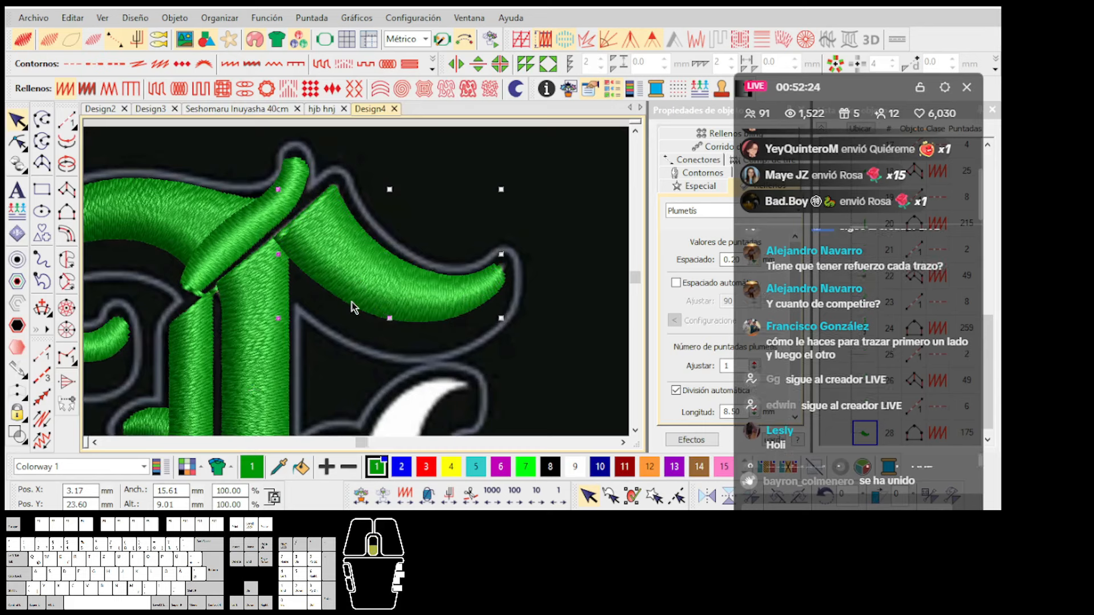
scroll(351, 302, "down", 2)
scroll(354, 285, "up", 3)
key("h")
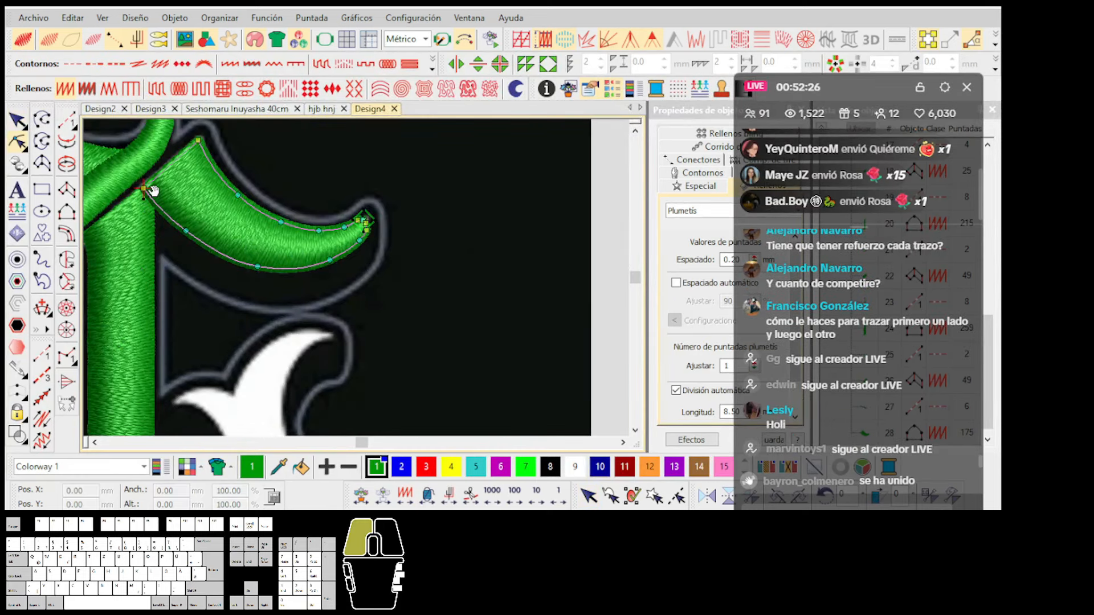
key("t")
scroll(356, 272, "up", 3)
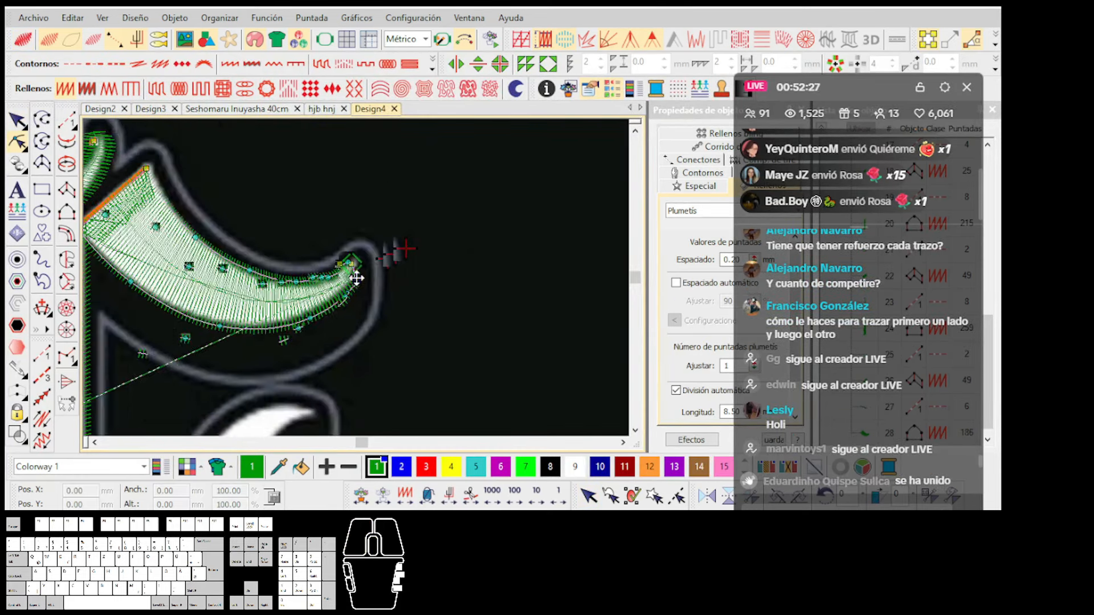
key("t")
key("Escape")
Add a stitch angle line across the curved right-hand column, a short distance before its pointed tip.
scroll(358, 279, "down", 2)
scroll(357, 280, "up", 5)
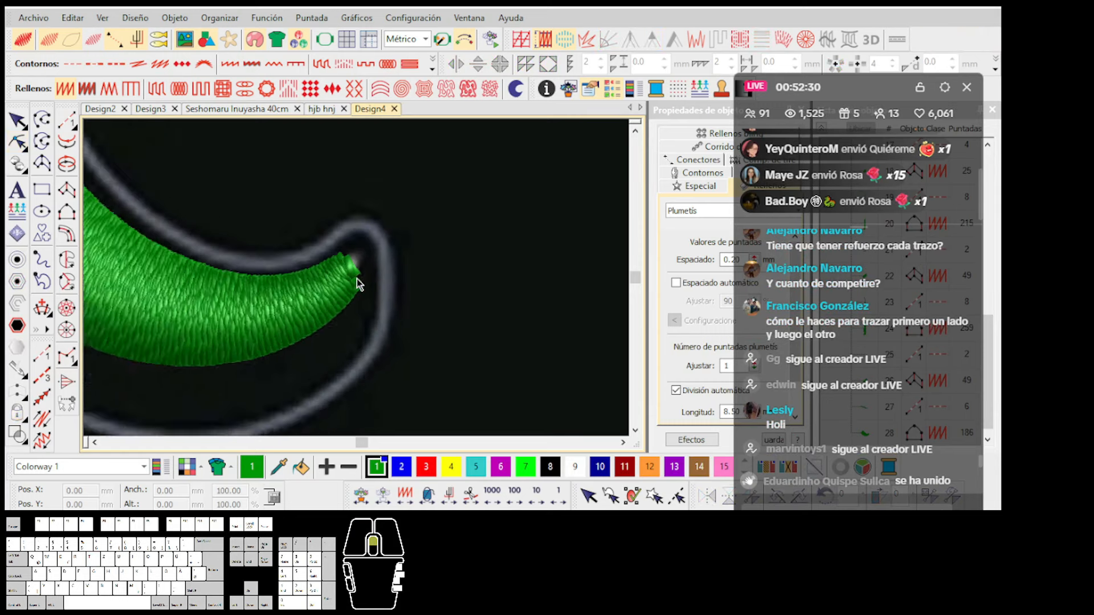
scroll(356, 279, "up", 2)
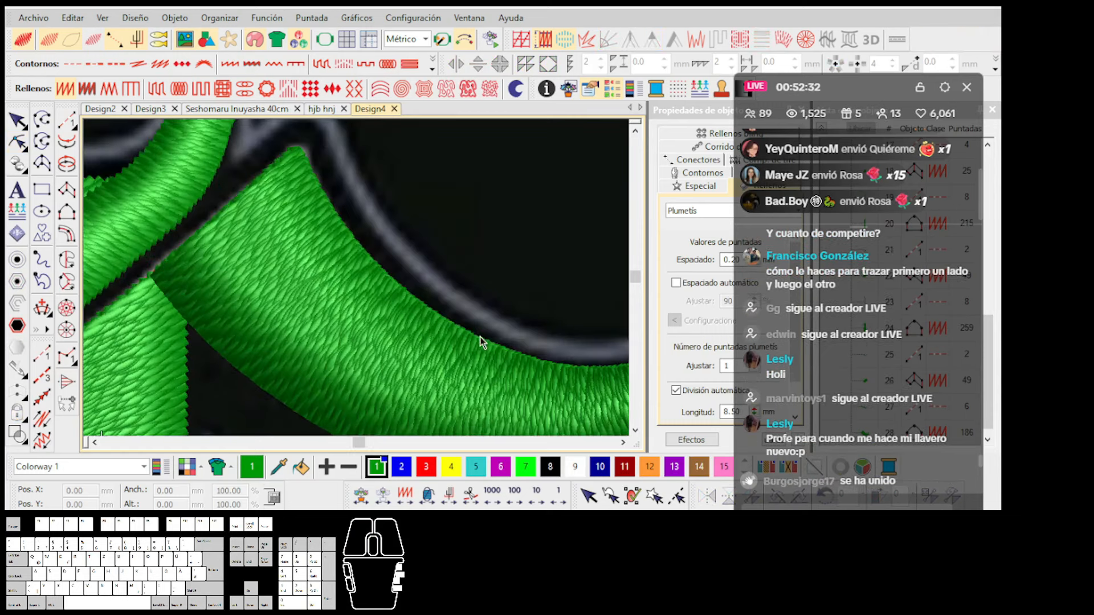
scroll(479, 337, "down", 2)
scroll(375, 285, "up", 1)
key("h")
scroll(357, 279, "down", 1)
key("ctrl+h")
scroll(442, 272, "up", 1)
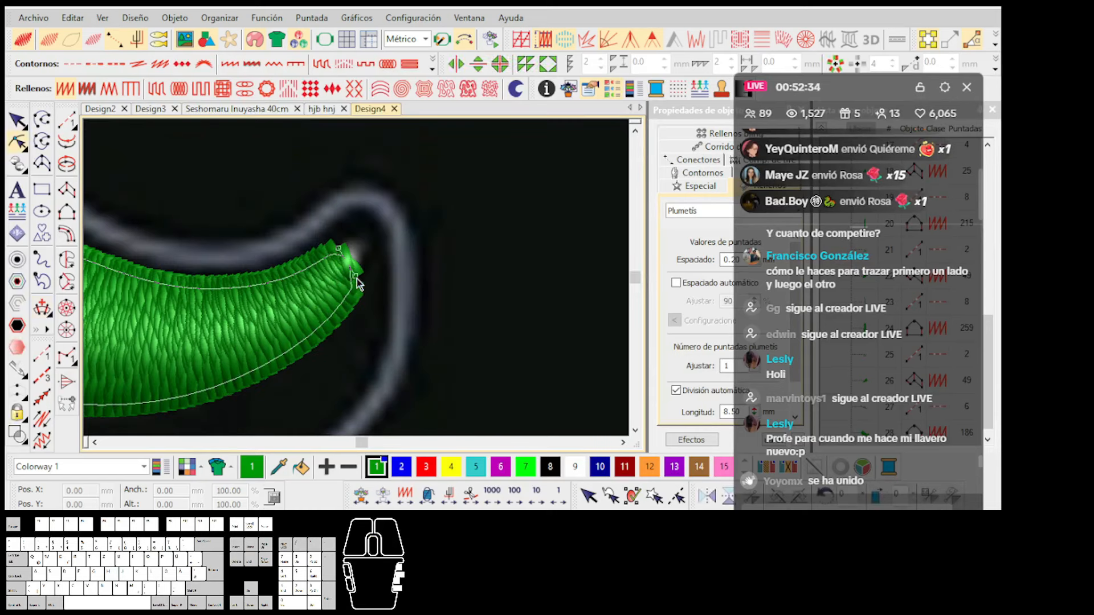
left_click(226, 235)
left_click(251, 410)
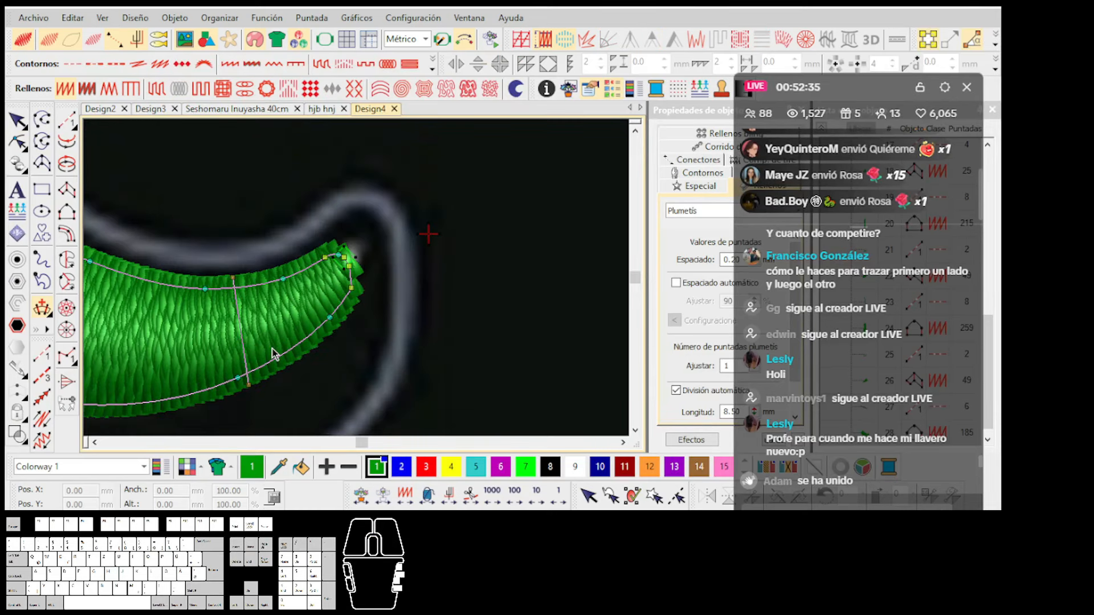
scroll(357, 278, "down", 3)
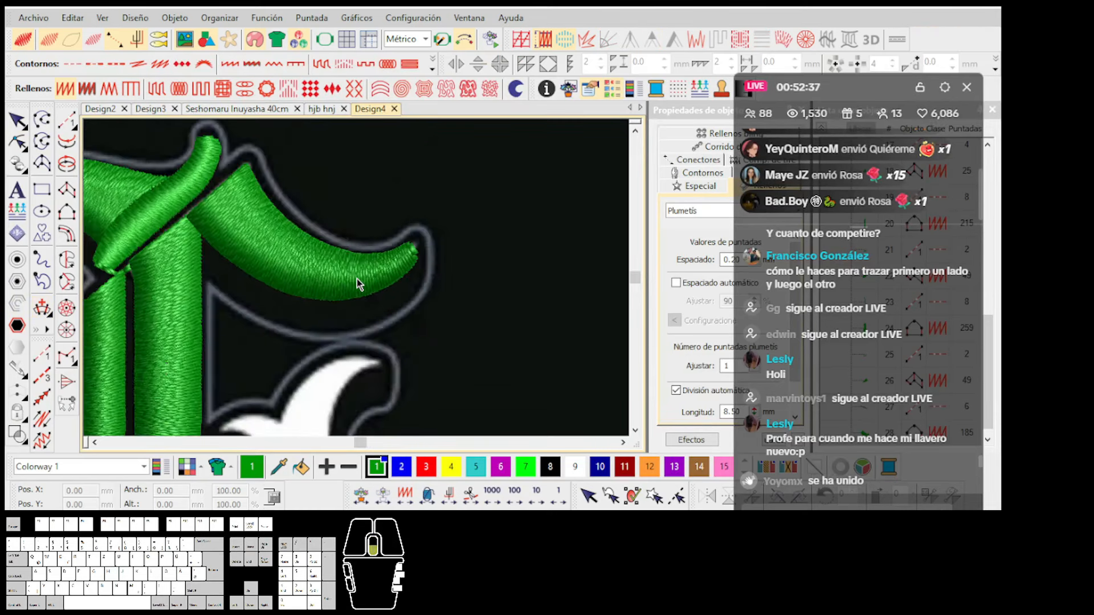
Examine the finished stitching of the first letter in relation to the unstitched second letter.
scroll(357, 279, "up", 1)
scroll(357, 279, "down", 1)
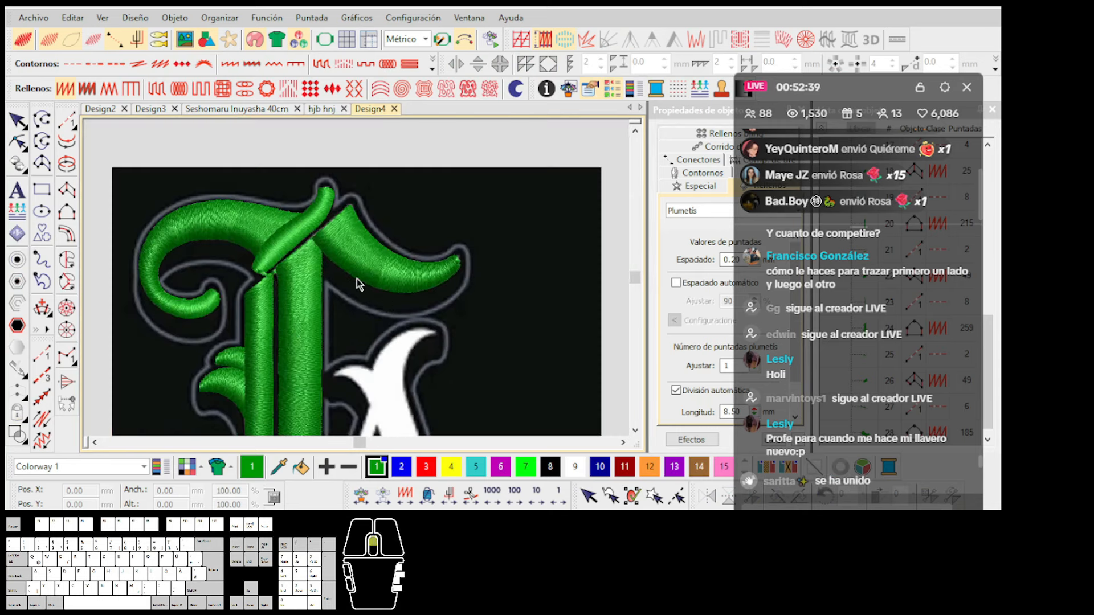
scroll(356, 279, "up", 1)
scroll(358, 285, "down", 4)
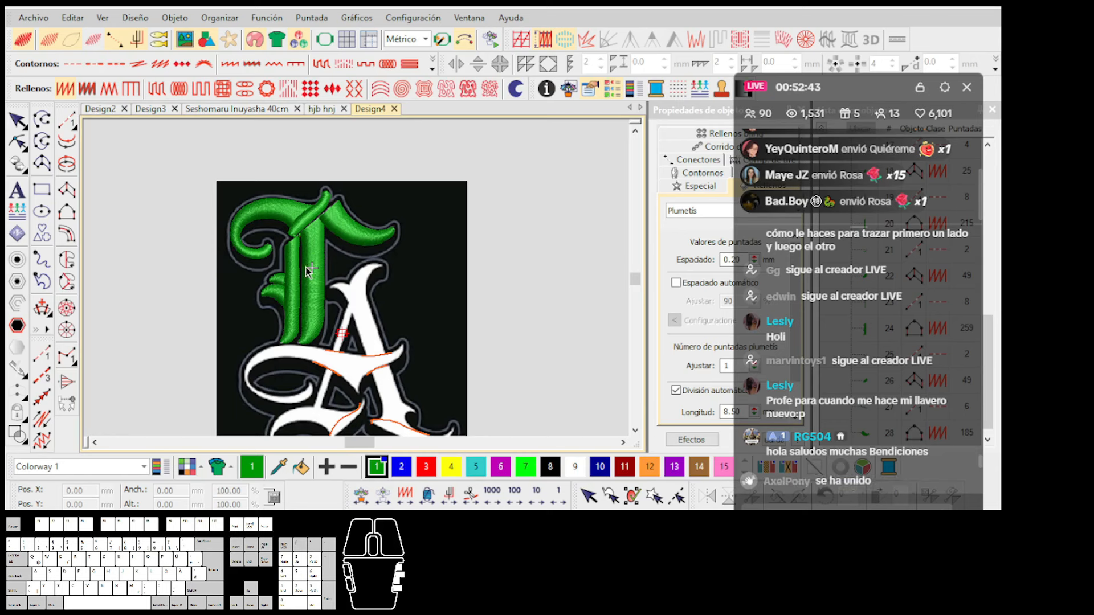
scroll(349, 265, "up", 1)
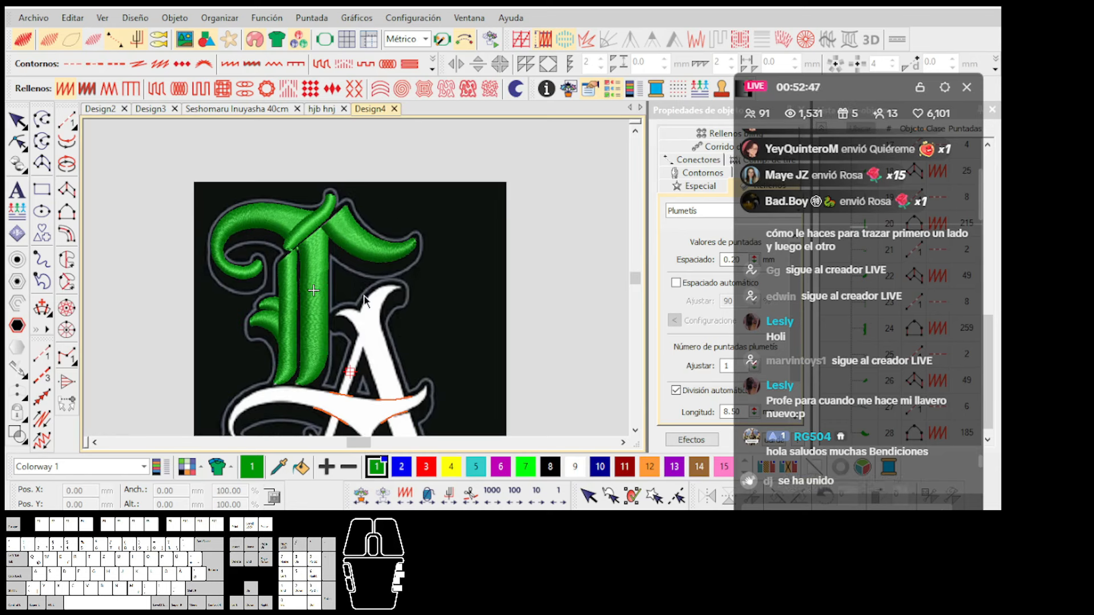
scroll(362, 290, "down", 1)
left_click_drag(169, 172, 236, 239)
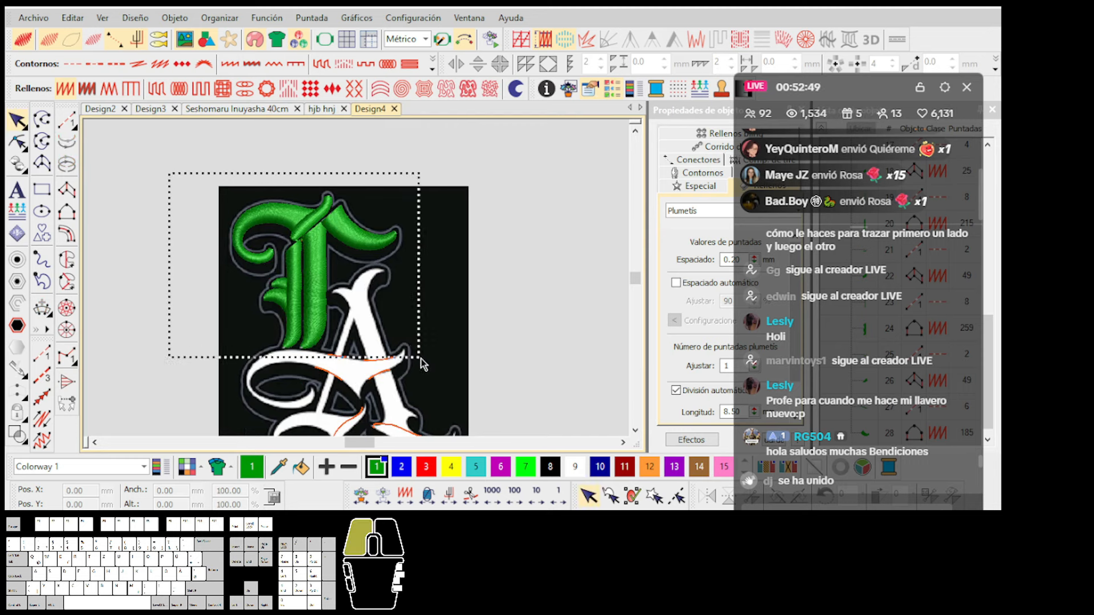
left_click_drag(420, 359, 420, 359)
scroll(357, 282, "up", 3)
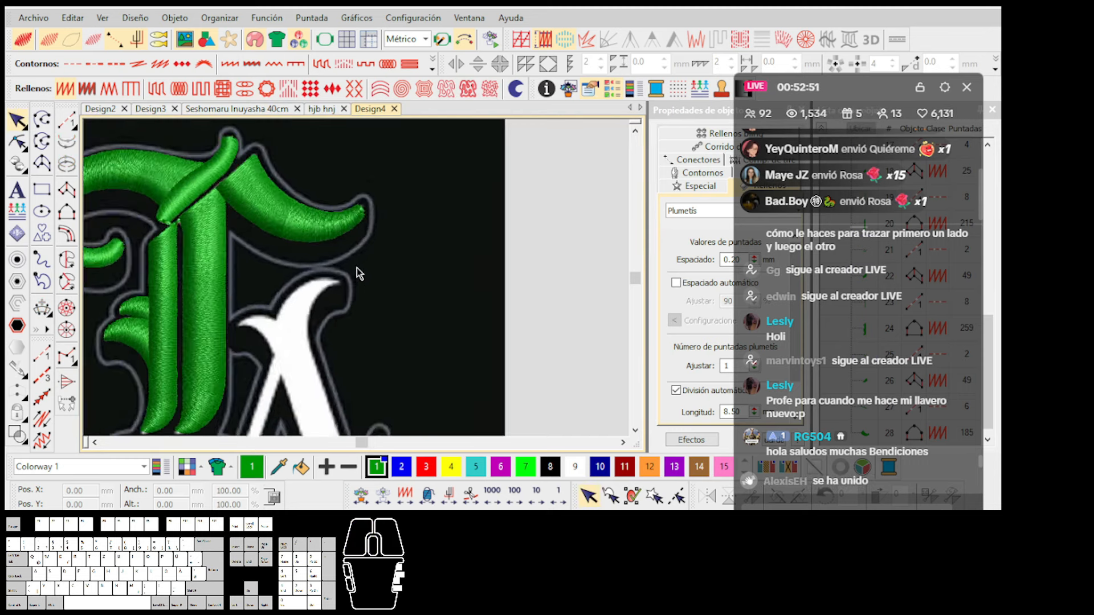
Digitize a short run stitch from the tip of the A's upper horn down inside its white shape.
scroll(358, 273, "up", 2)
left_click(69, 121)
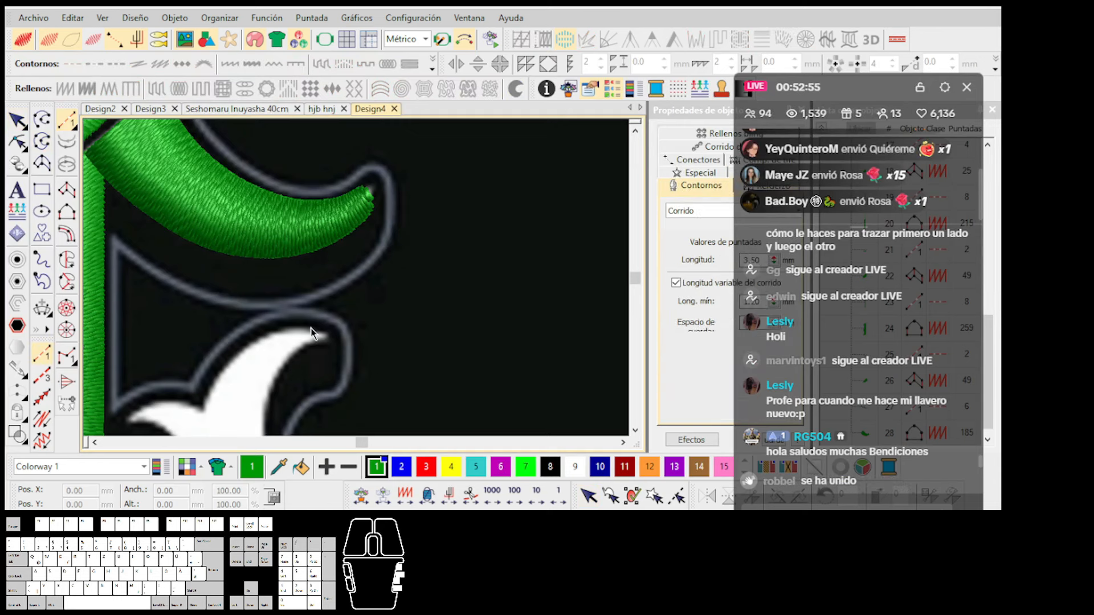
scroll(358, 286, "up", 1)
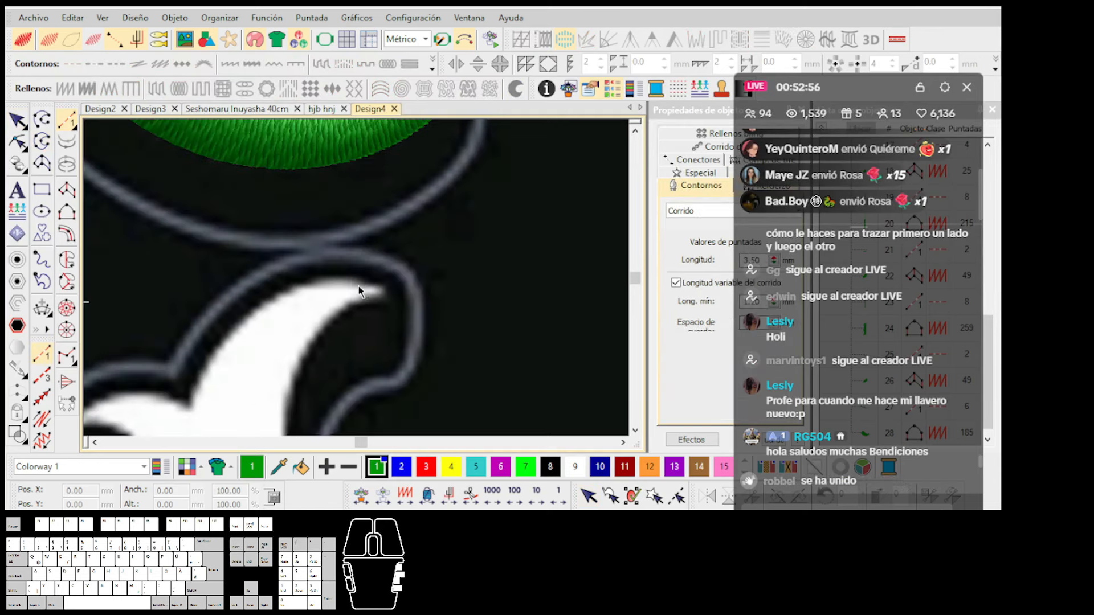
left_click(246, 365)
key("Return")
scroll(361, 284, "down", 1)
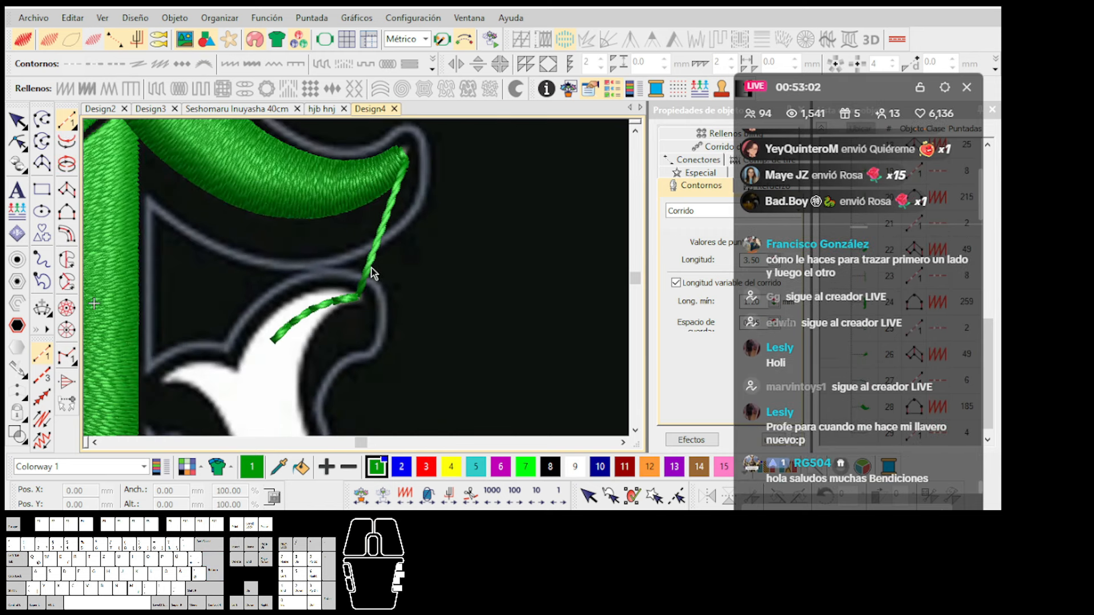
scroll(380, 236, "up", 1)
key("Escape")
Try a 6.40 mm trim threshold for the connector after the curved right-hand column, and undo the change.
left_click(353, 225)
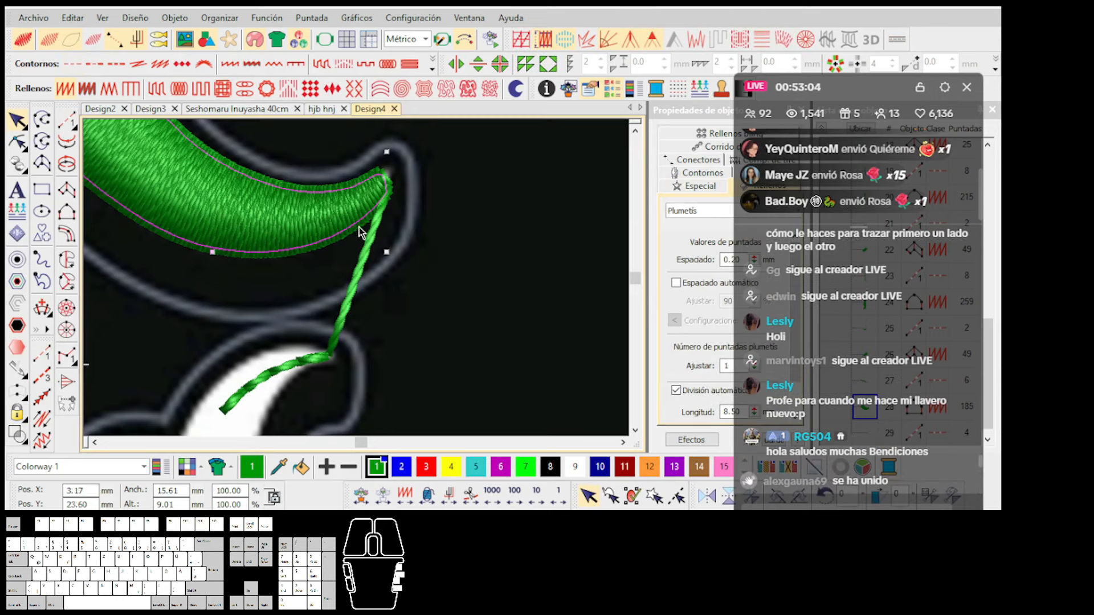
left_click_drag(863, 91, 922, 91)
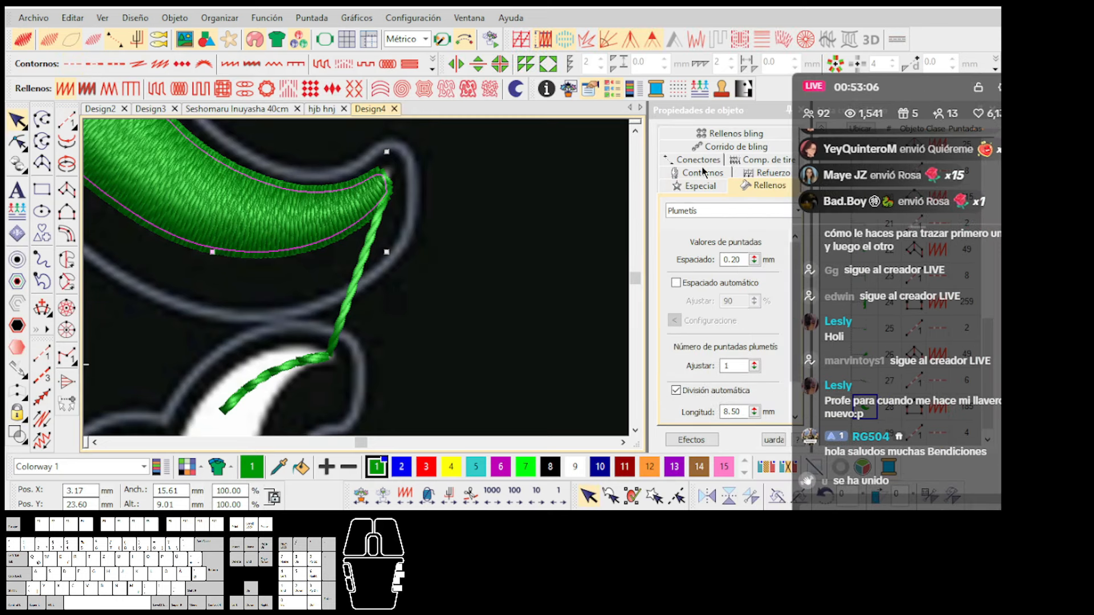
left_click(701, 165)
left_click(761, 373)
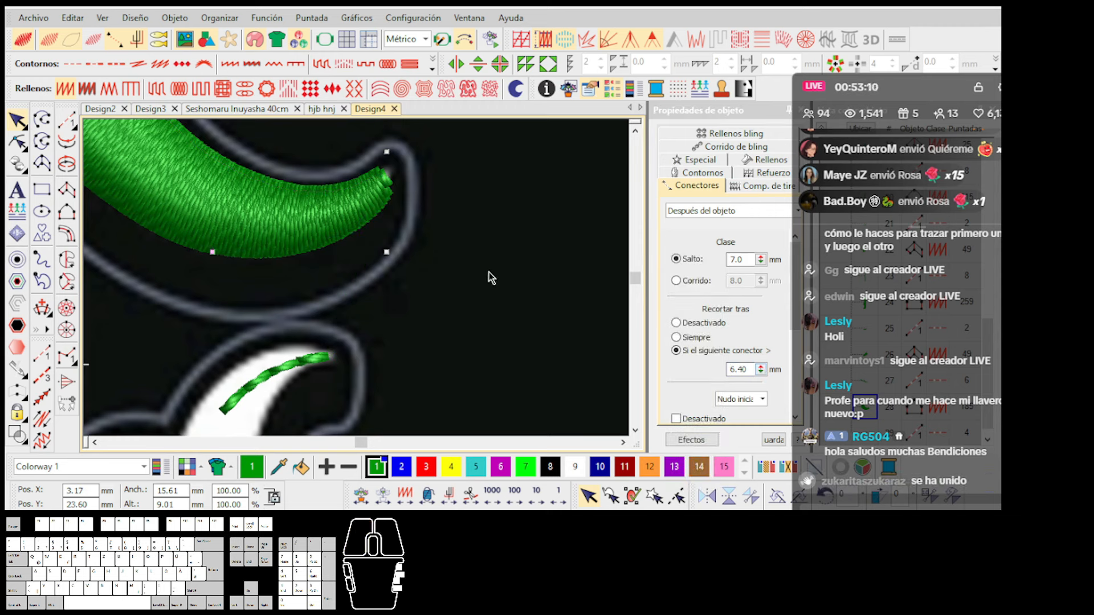
key("ctrl+z")
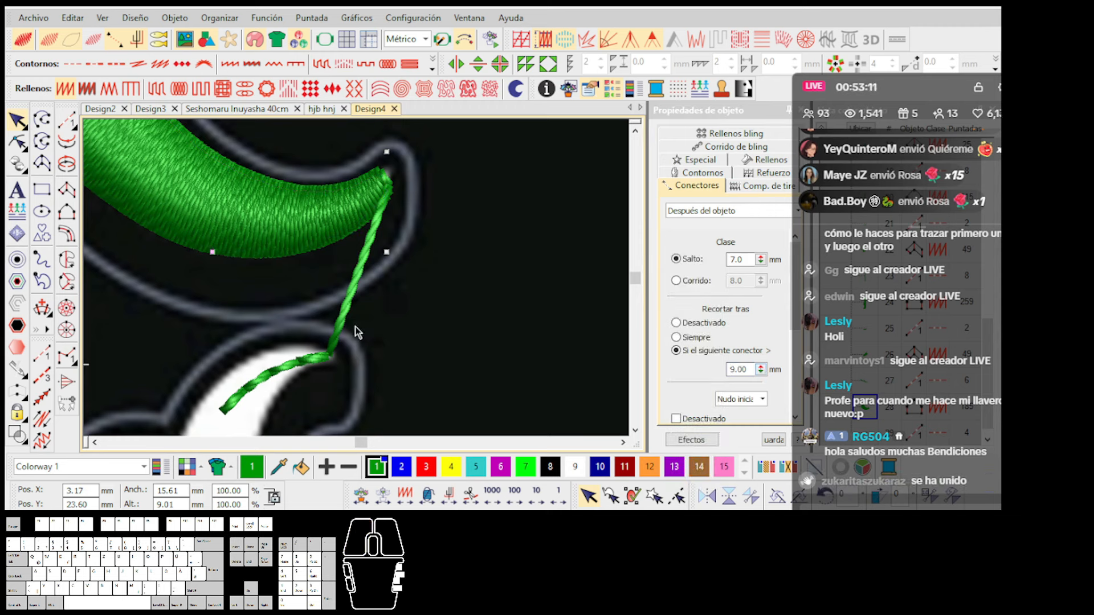
Set the T's curved right arm to trim only when the next connector exceeds 19.40 mm.
left_click(761, 373)
left_click_drag(762, 373, 694, 292)
left_click_drag(762, 373, 692, 325)
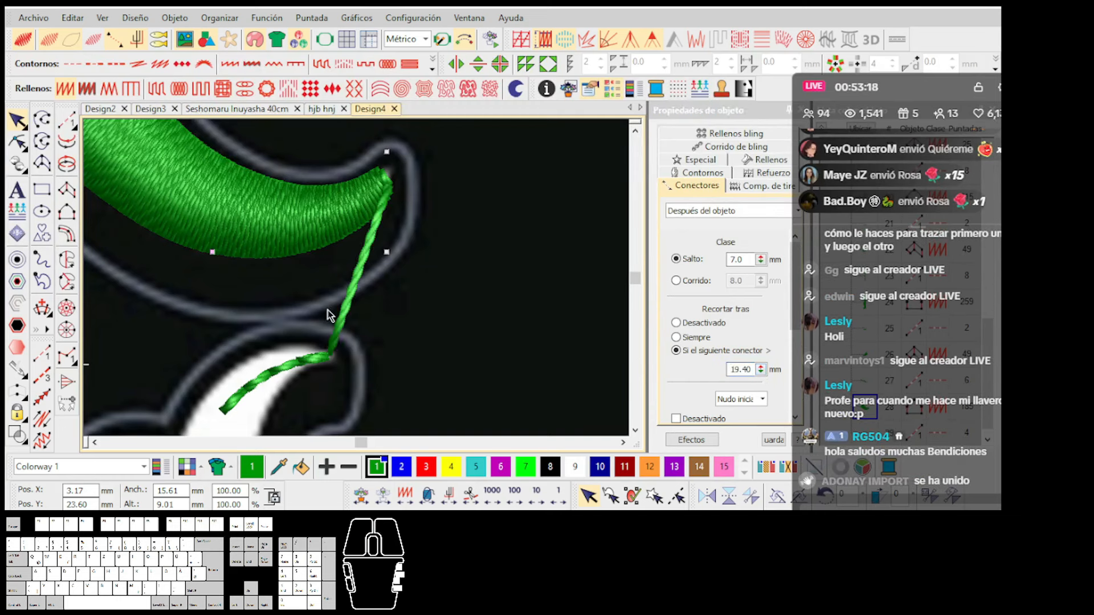
Delete the short green running stitch over the A's upper tip.
scroll(328, 311, "down", 3)
left_click(353, 286)
scroll(355, 282, "up", 3)
key("Delete")
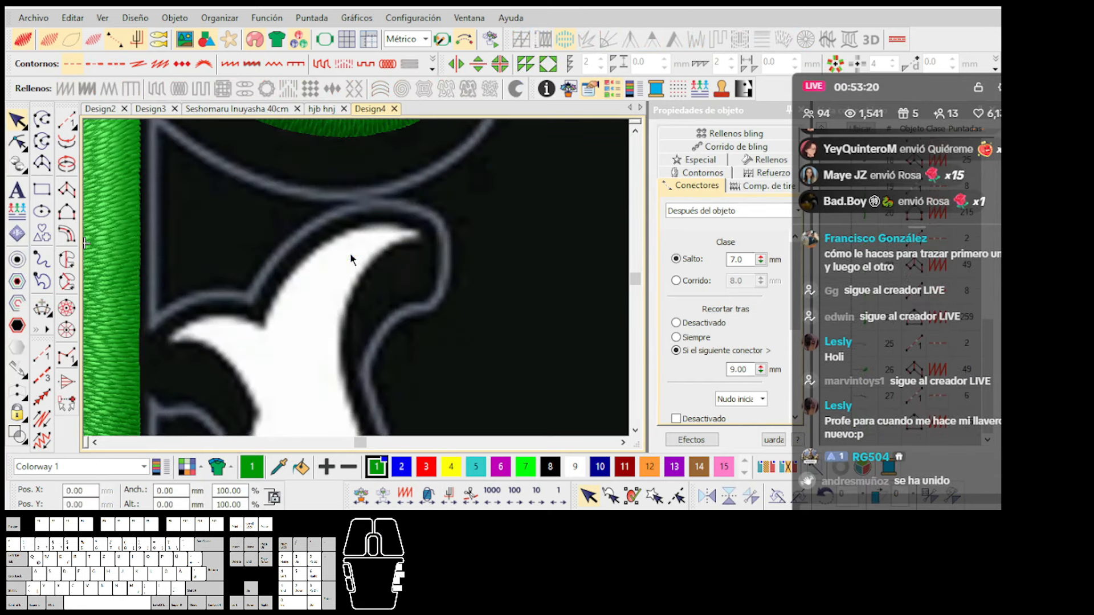
left_click(67, 120)
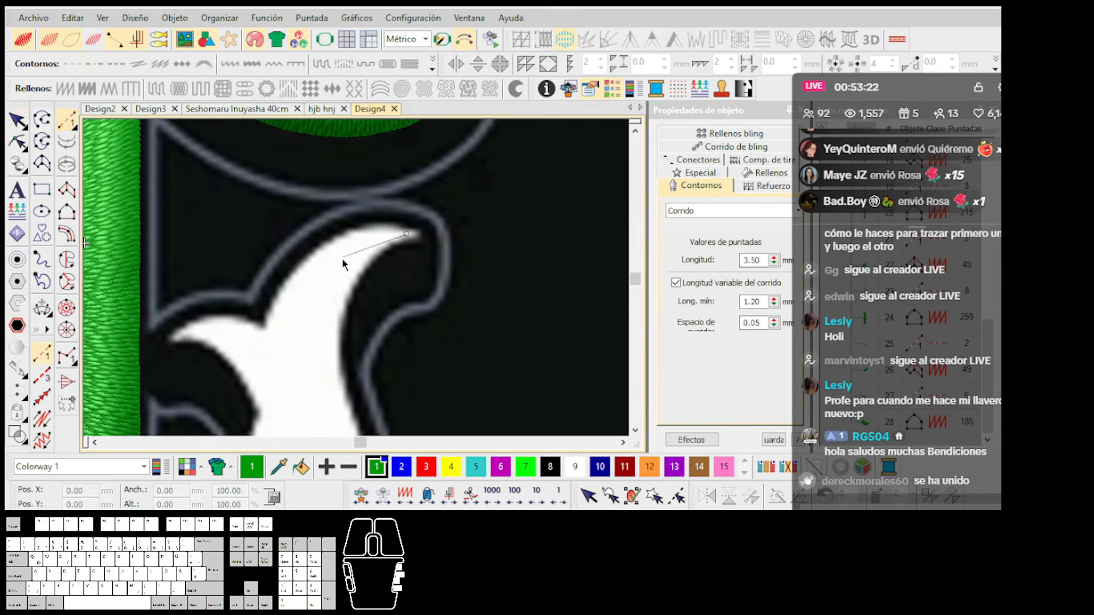
scroll(357, 278, "down", 3)
scroll(357, 279, "up", 2)
key("Escape")
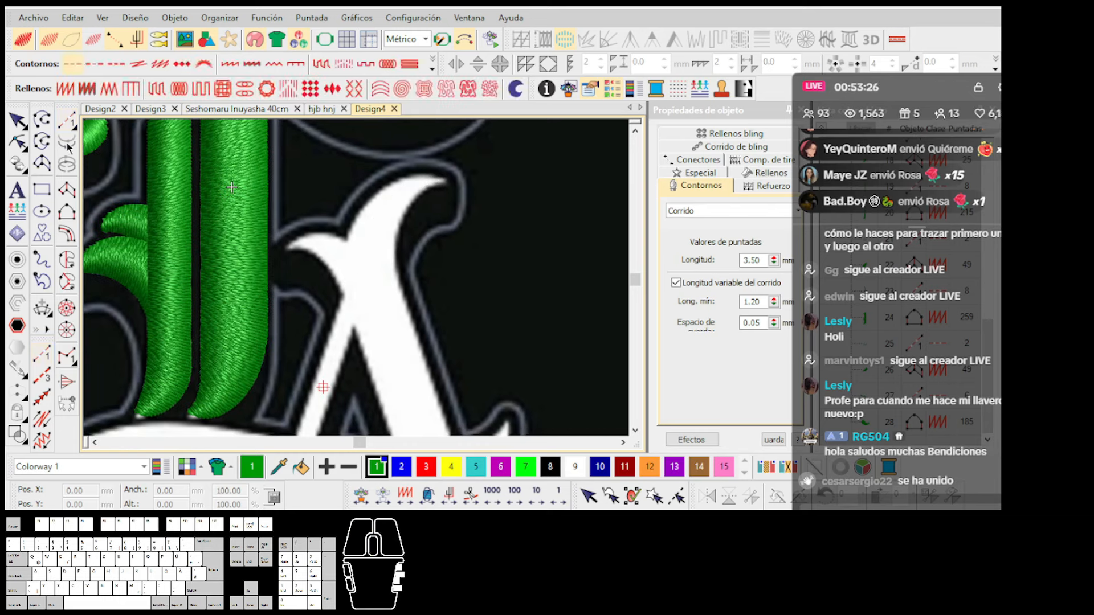
Draw a curved three-point vector guide along the A's thick stem where the thin stroke meets it.
left_click(515, 91)
scroll(397, 242, "up", 2)
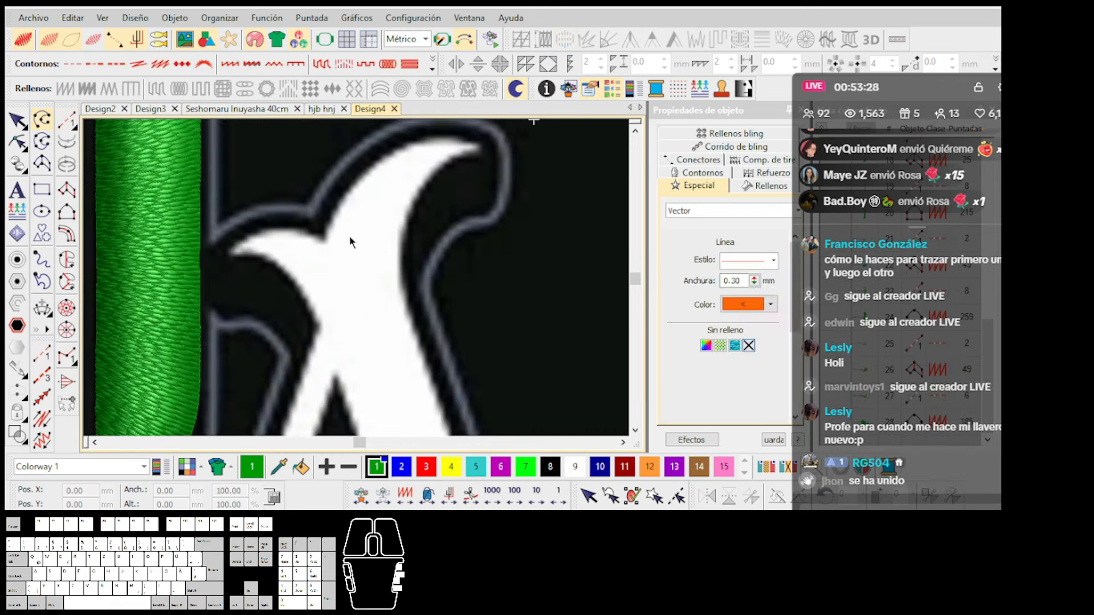
left_click(324, 250)
left_click(327, 349)
left_click(344, 393)
key("Return")
Inspect the orange guide curves marking where the A's strokes, crossbar and lower flourishes meet.
scroll(331, 339, "up", 1)
scroll(356, 273, "down", 3)
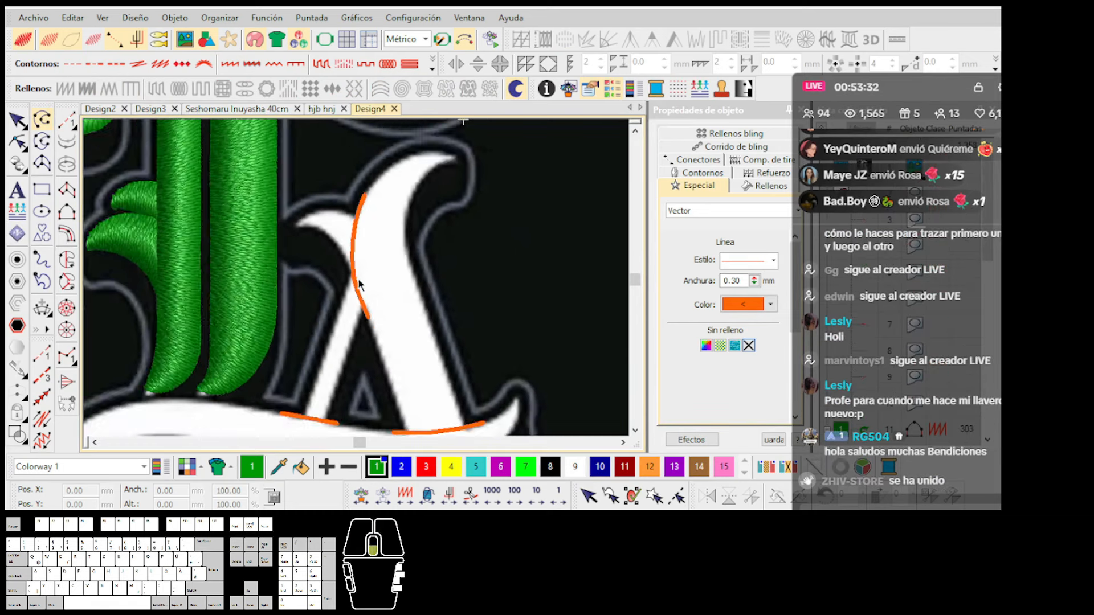
scroll(359, 283, "down", 4)
scroll(357, 283, "up", 1)
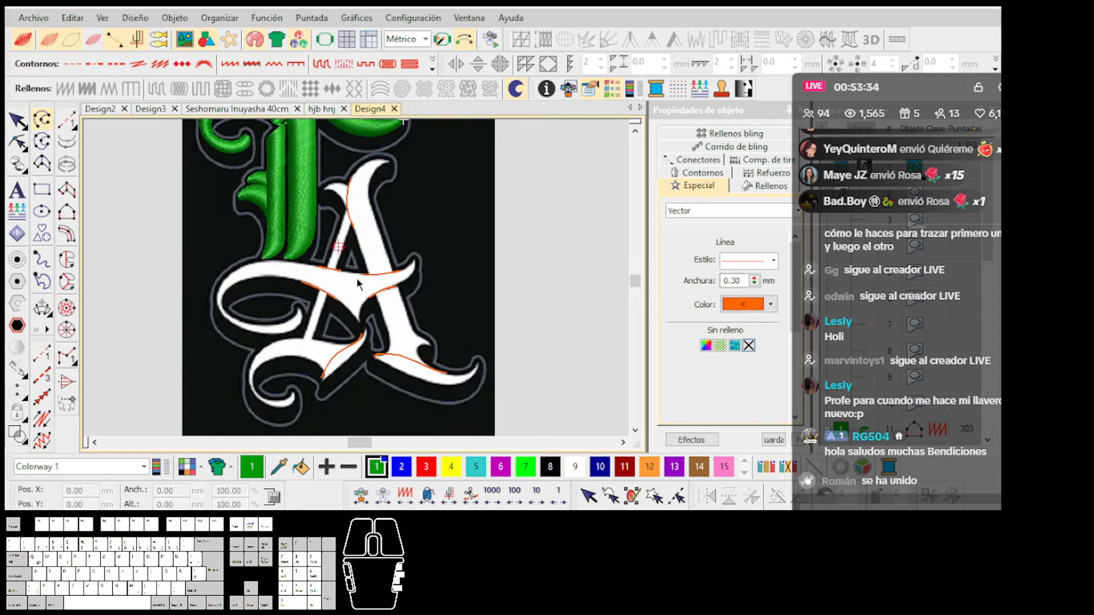
scroll(357, 279, "up", 1)
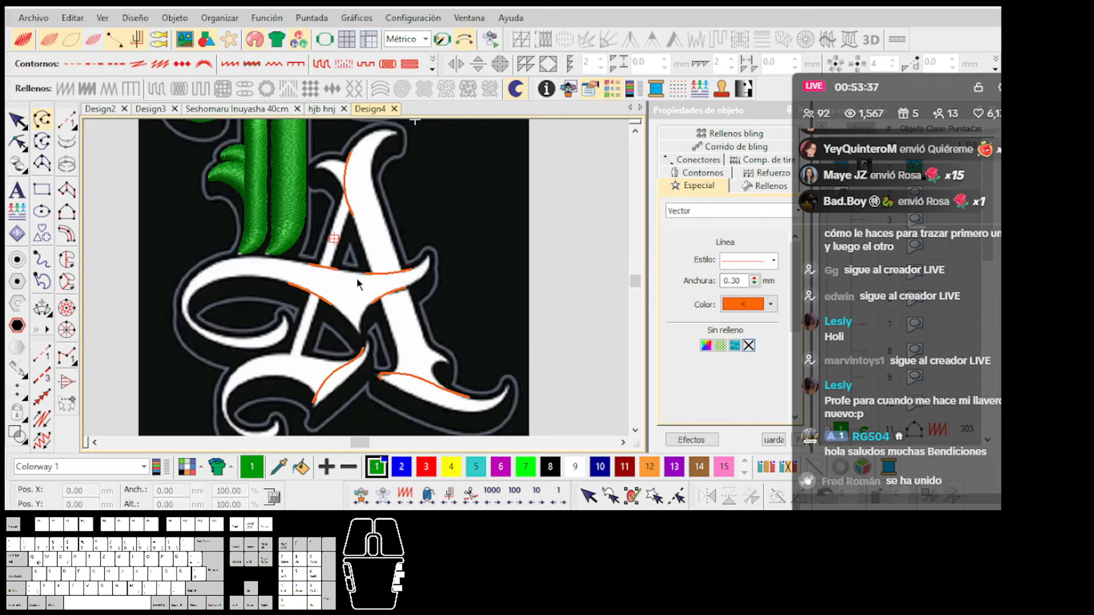
scroll(357, 279, "down", 2)
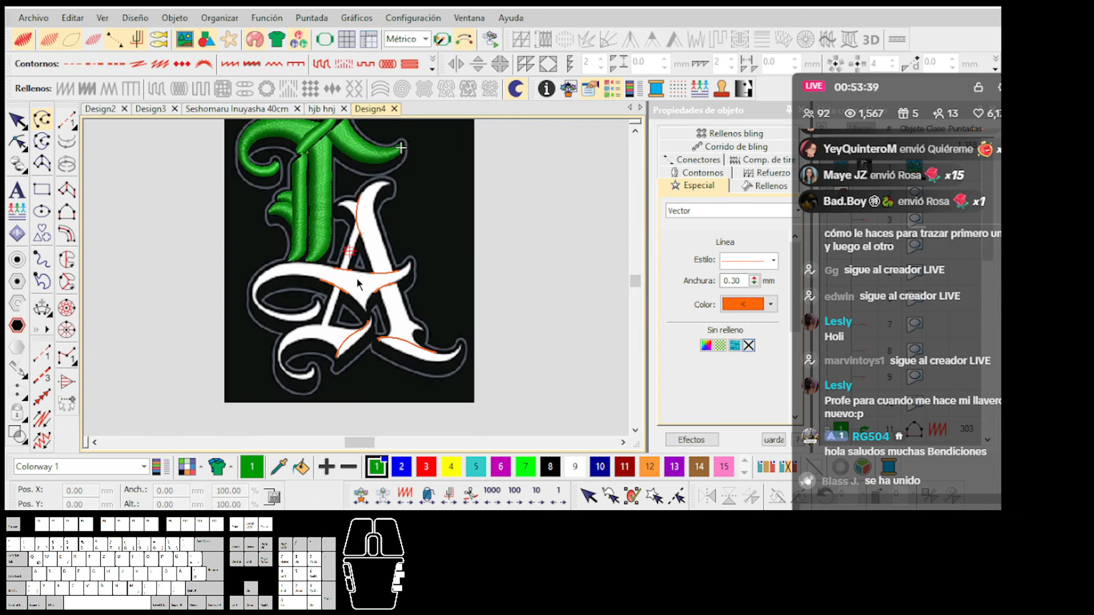
scroll(357, 279, "up", 2)
scroll(357, 278, "up", 1)
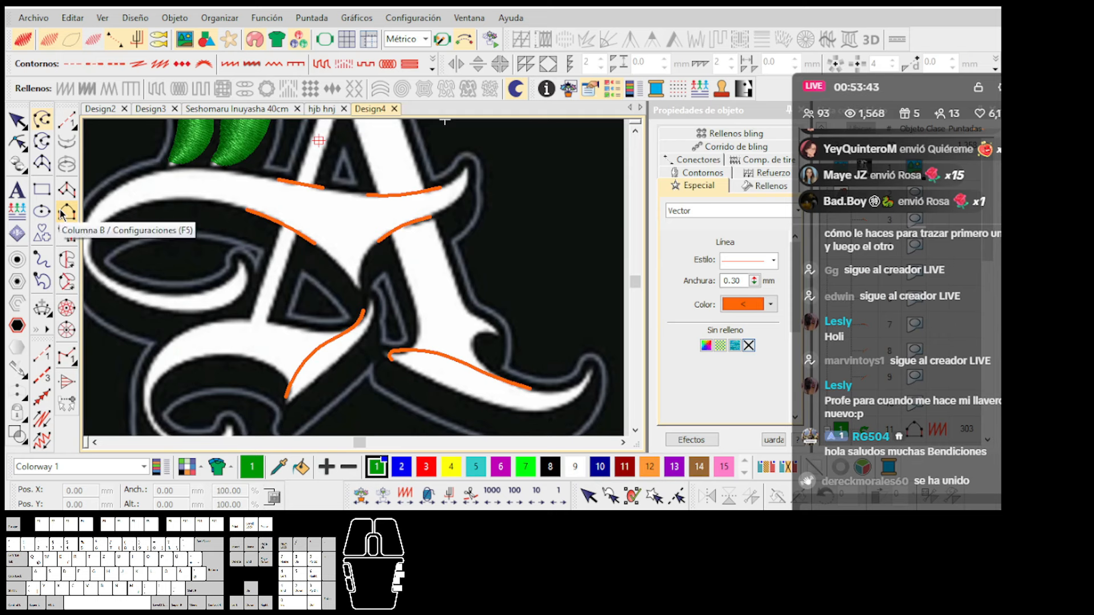
Digitize a free-form Complex Fill test shape with curved points and several lobes in the empty area beside the artwork.
left_click(67, 264)
scroll(628, 283, "down", 2)
scroll(376, 276, "up", 1)
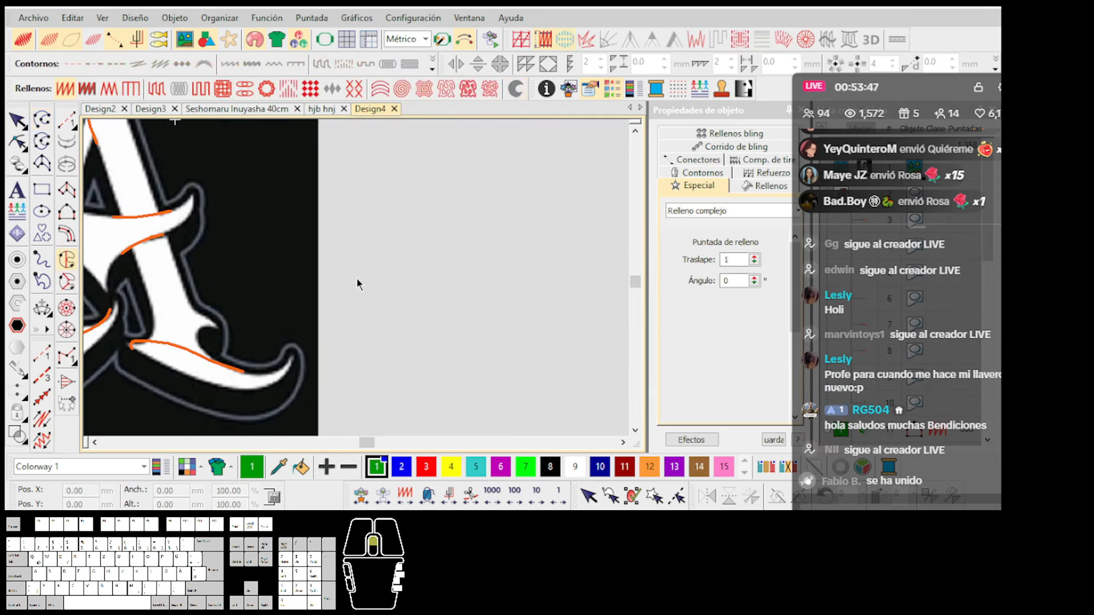
right_click(454, 260)
right_click(500, 231)
right_click(522, 253)
right_click(468, 288)
right_click(501, 300)
right_click(508, 338)
right_click(456, 349)
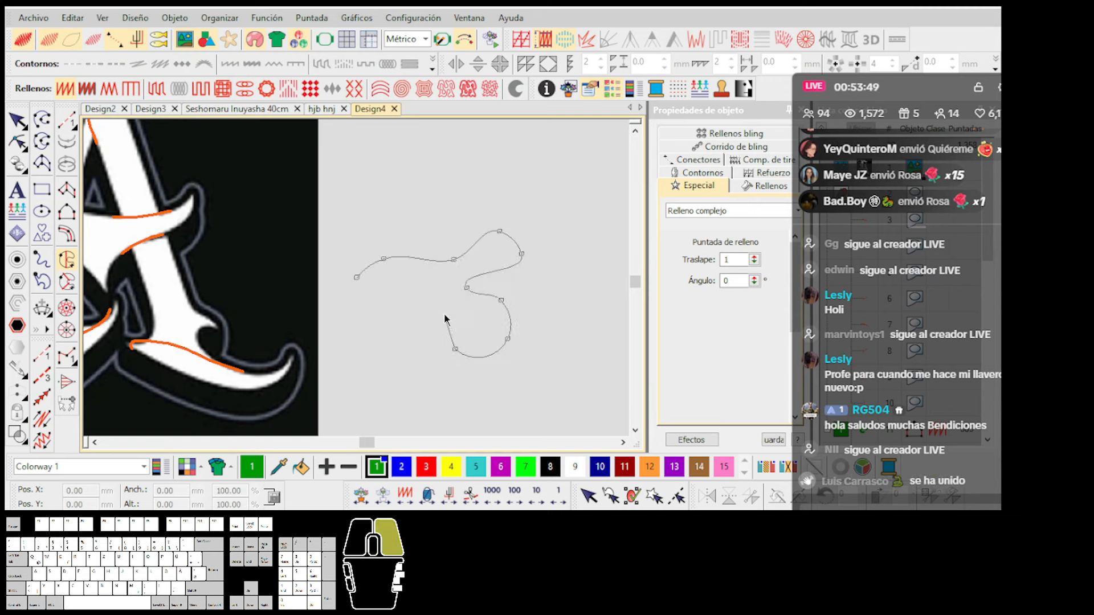
key("Return")
scroll(399, 285, "up", 2)
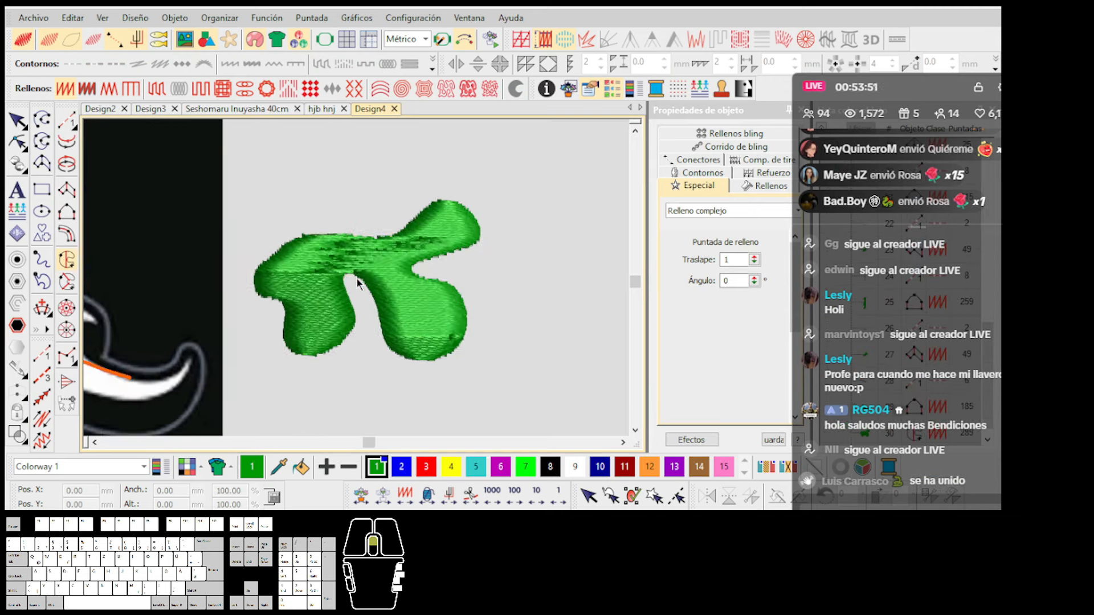
Reshape the stitch direction of the test shape to a fill angle of 57°.
left_click_drag(508, 379, 367, 170)
key("t")
key("t")
left_click_drag(486, 352, 515, 362)
scroll(357, 278, "down", 2)
key("Escape")
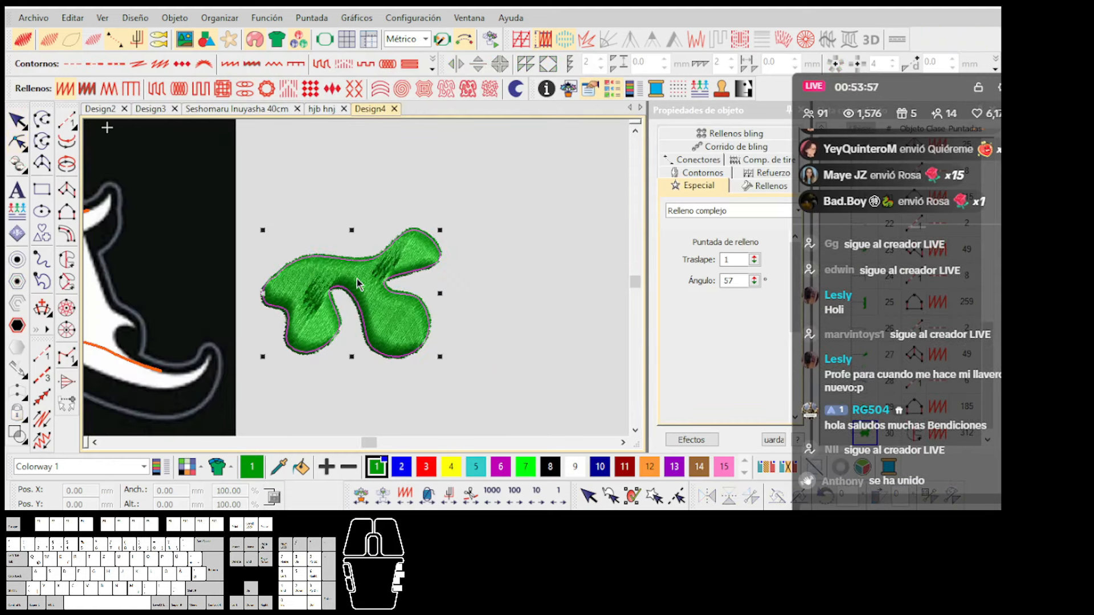
Delete the multi-lobed test fill beside the artwork.
scroll(356, 278, "down", 2)
key("Delete")
scroll(160, 266, "up", 1)
scroll(356, 280, "up", 4)
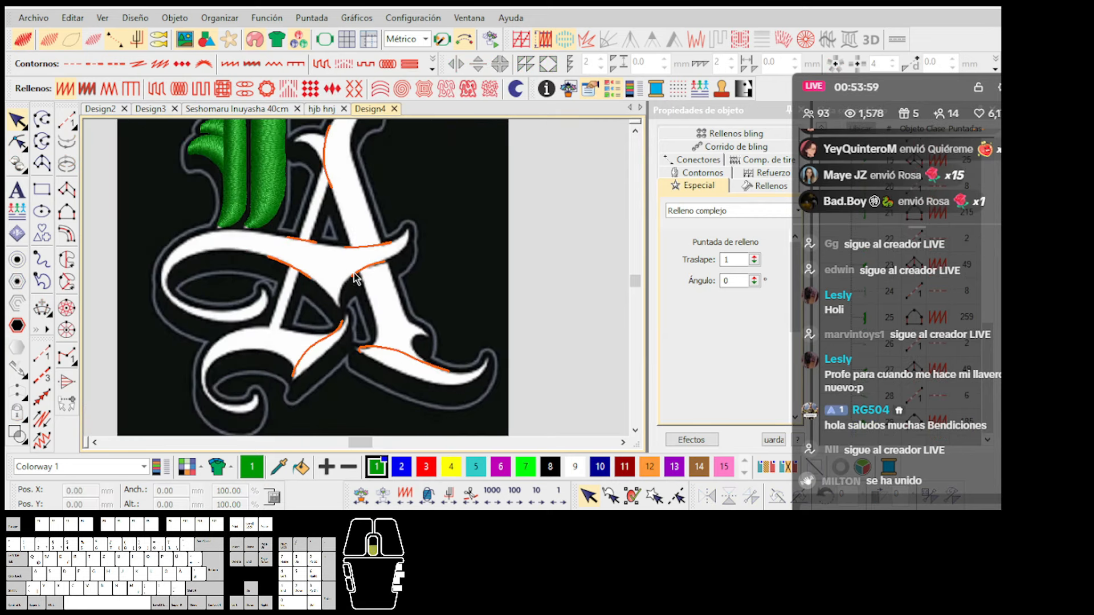
Examine the T's stitched stem and the A's unstitched upper strokes with their guide curves.
left_click(338, 273)
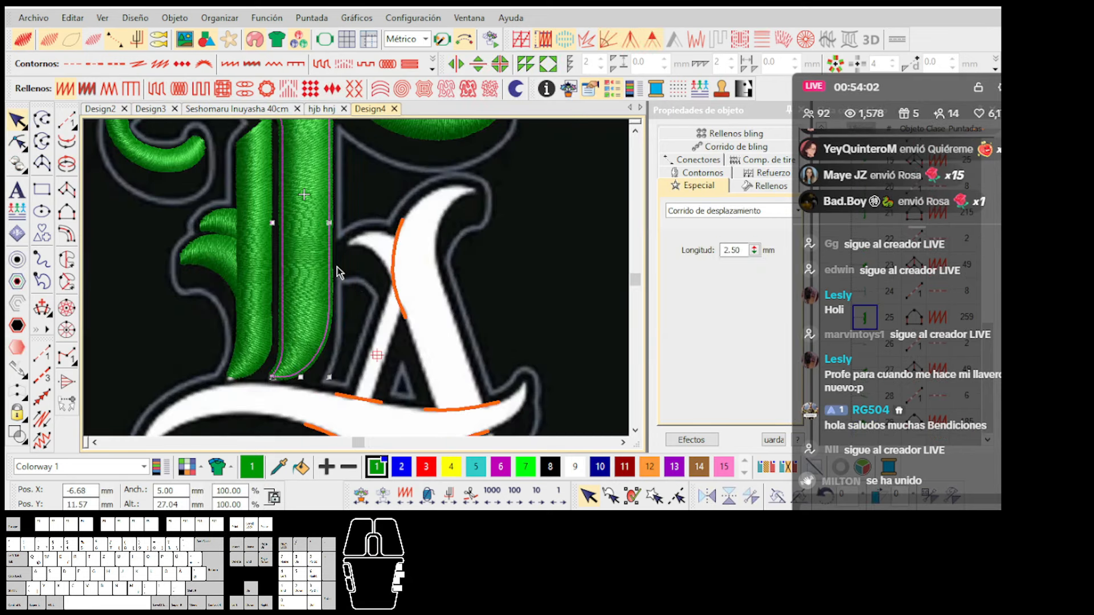
scroll(338, 272, "down", 2)
key("Escape")
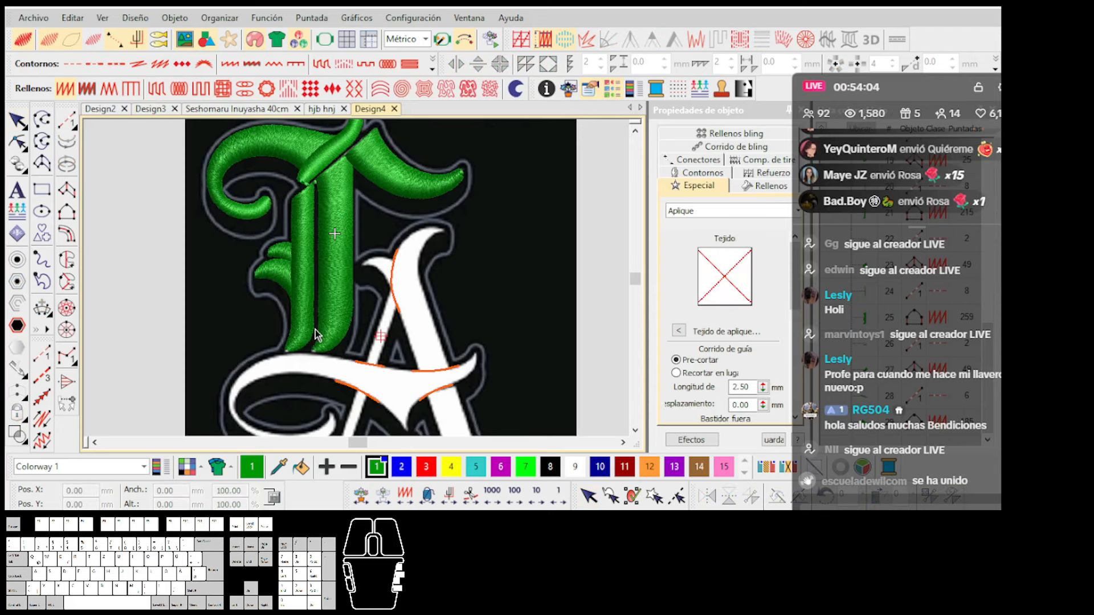
scroll(387, 366, "down", 1)
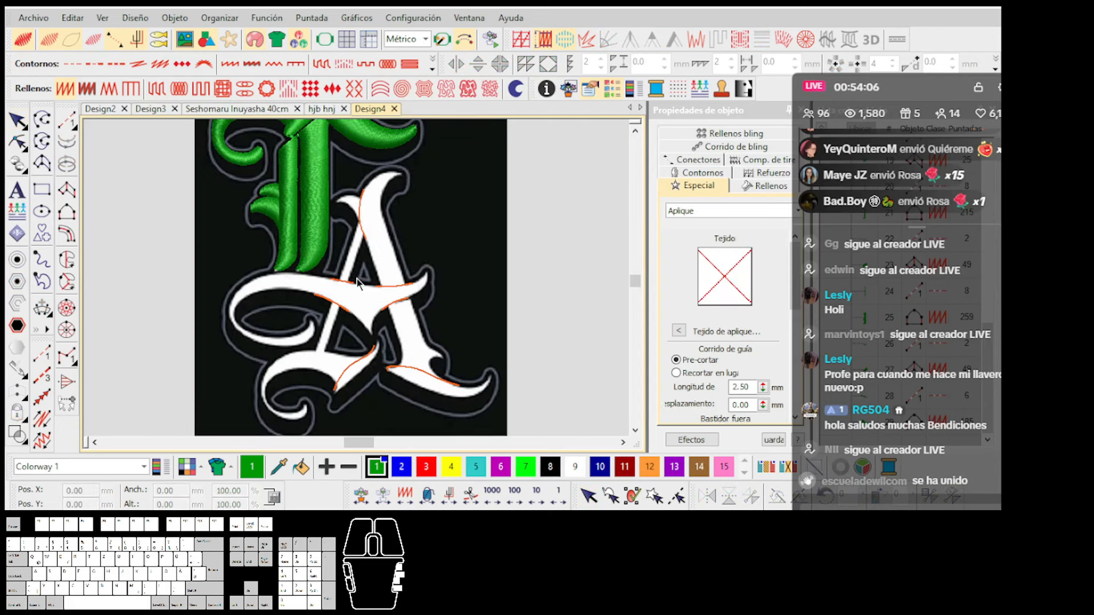
scroll(357, 283, "up", 3)
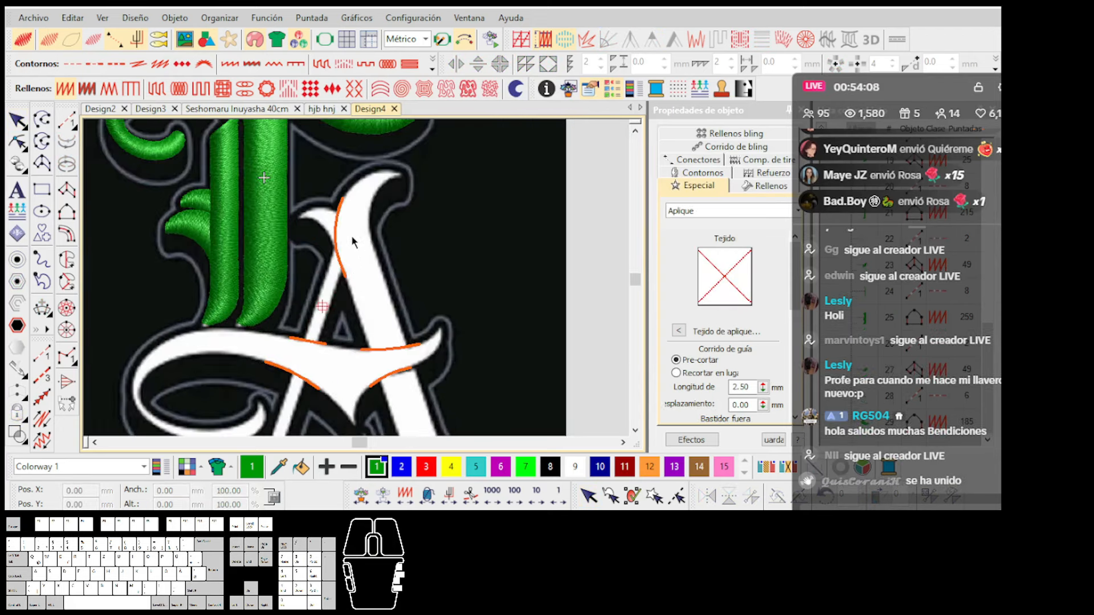
scroll(352, 266, "up", 1)
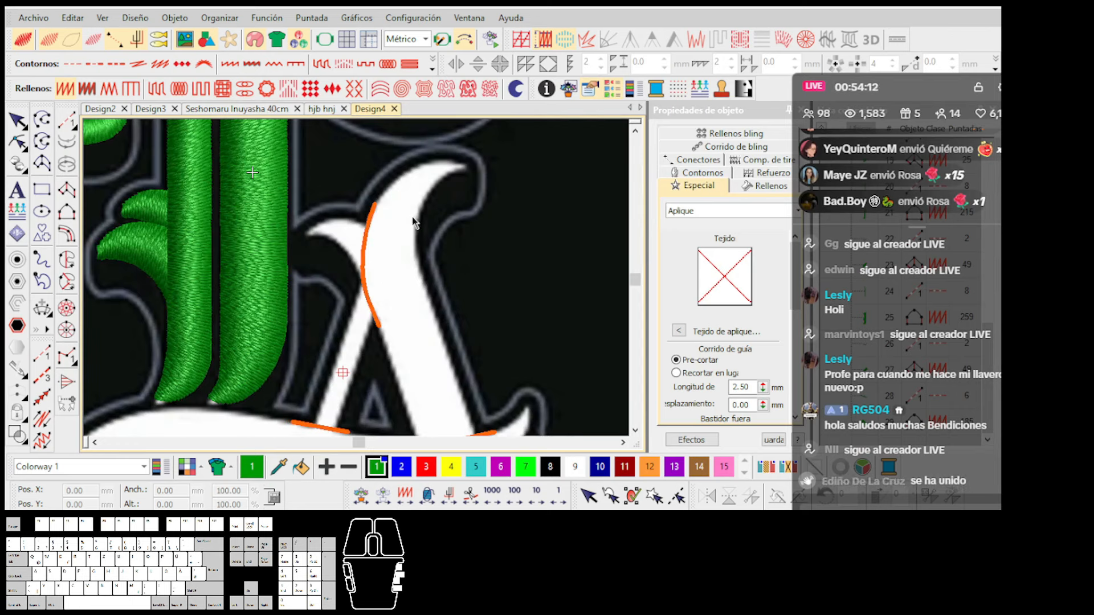
scroll(358, 340, "down", 1)
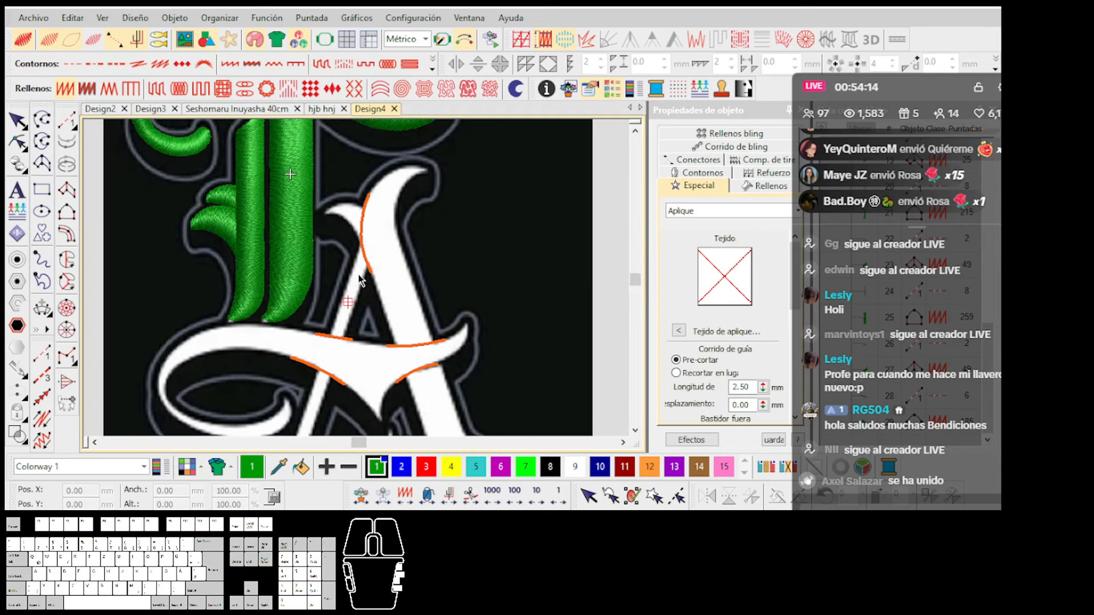
scroll(359, 284, "up", 1)
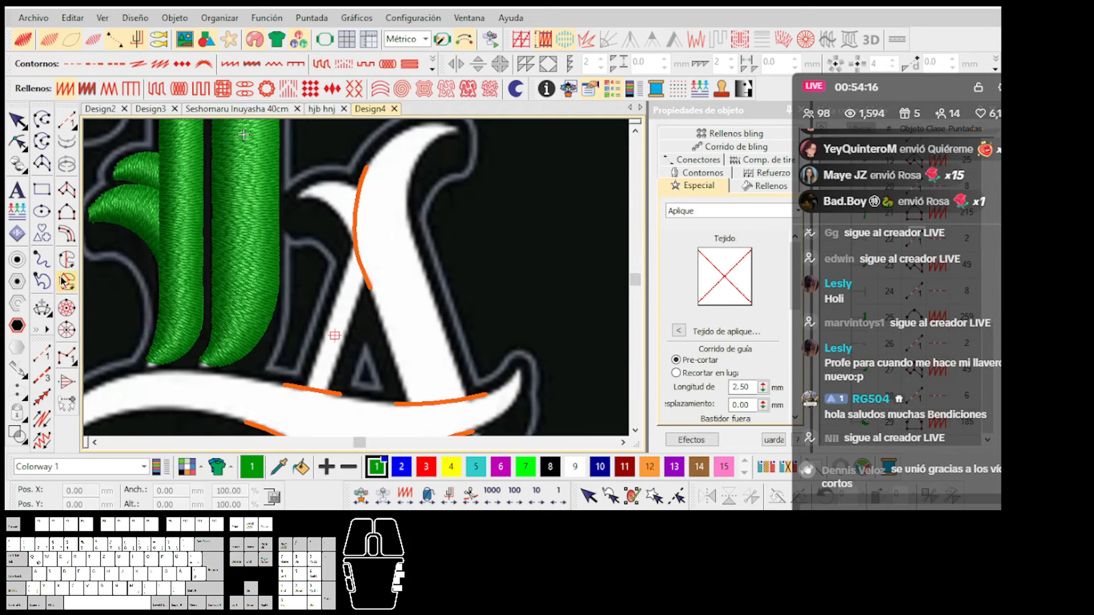
Start a Complex Fill outline at the A's thin leg, tracing the inner gap and the thick leg's outer edge up to the tip.
left_click(66, 261)
left_click(301, 398)
left_click(320, 398)
left_click(366, 283)
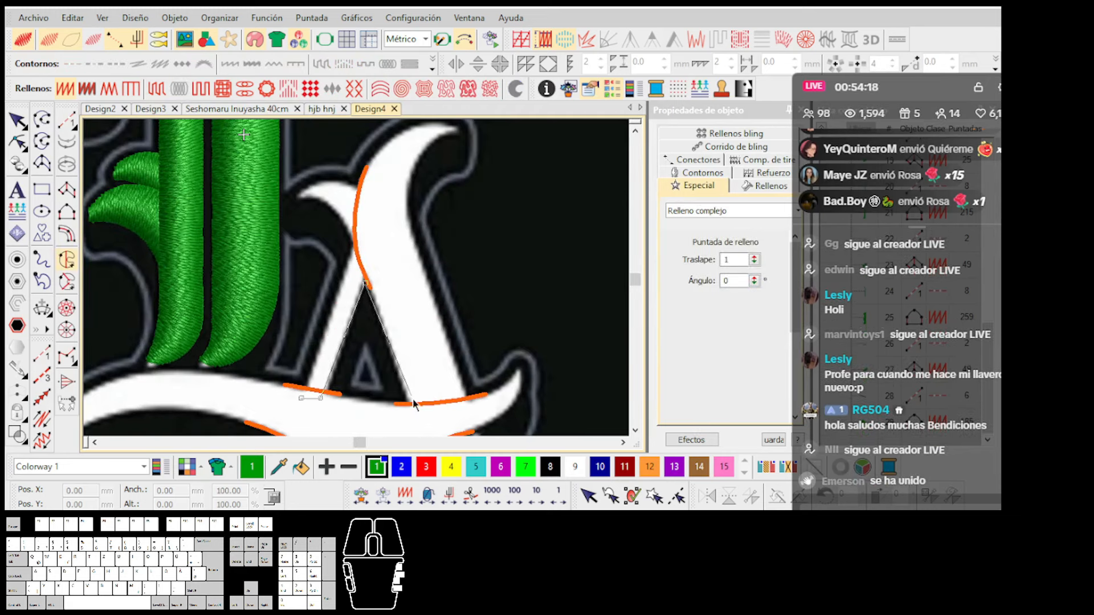
scroll(359, 286, "up", 1)
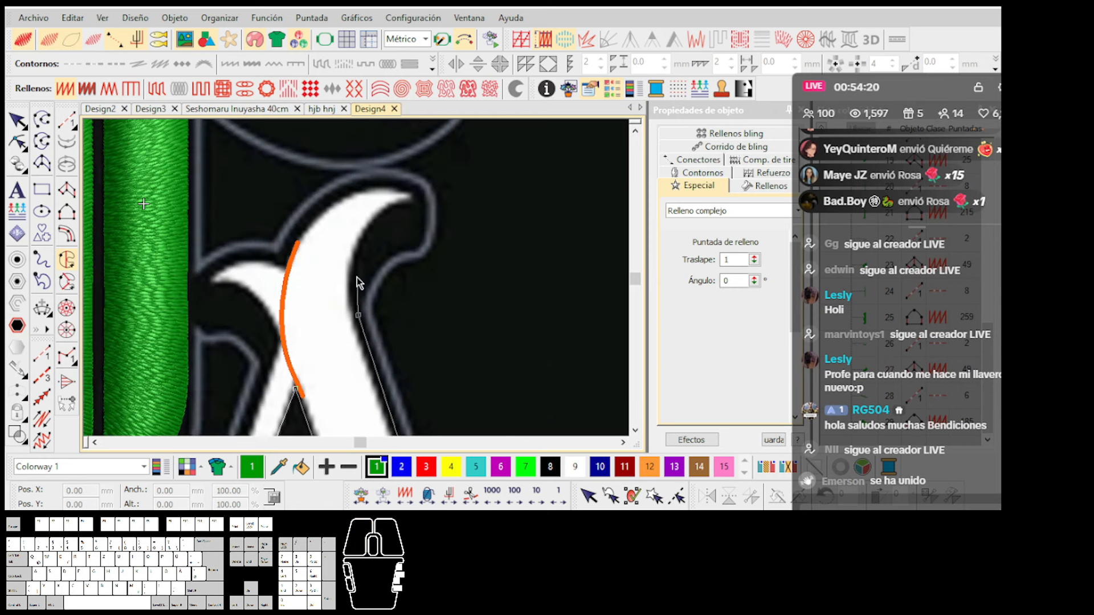
right_click(354, 252)
right_click(409, 200)
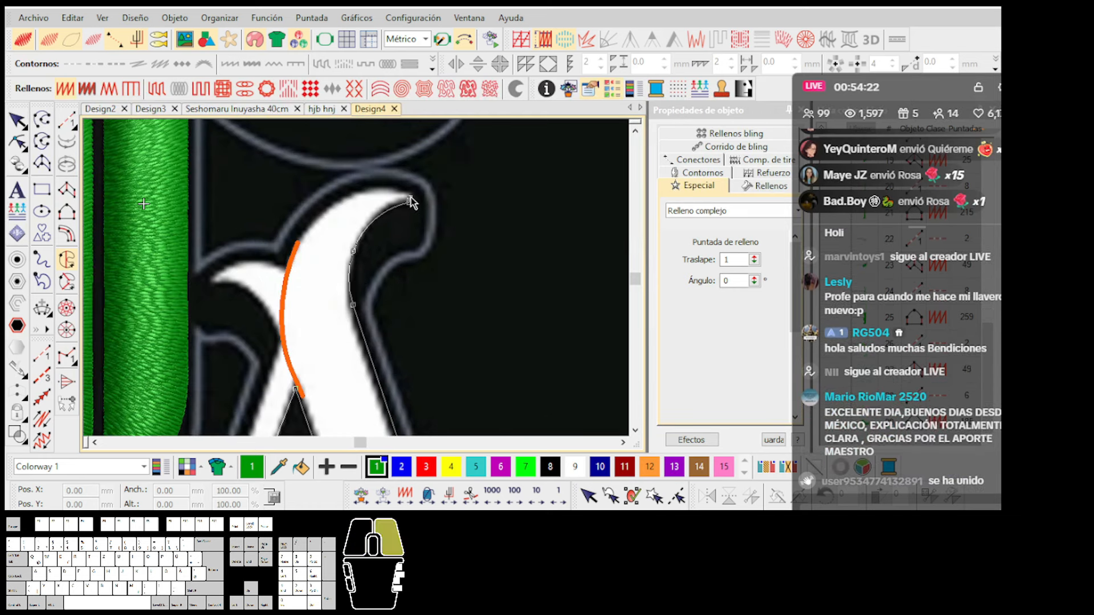
Complete the outline along the A's curved top, small serif and thin leg, and generate the fill.
right_click(287, 265)
scroll(287, 267, "up", 1)
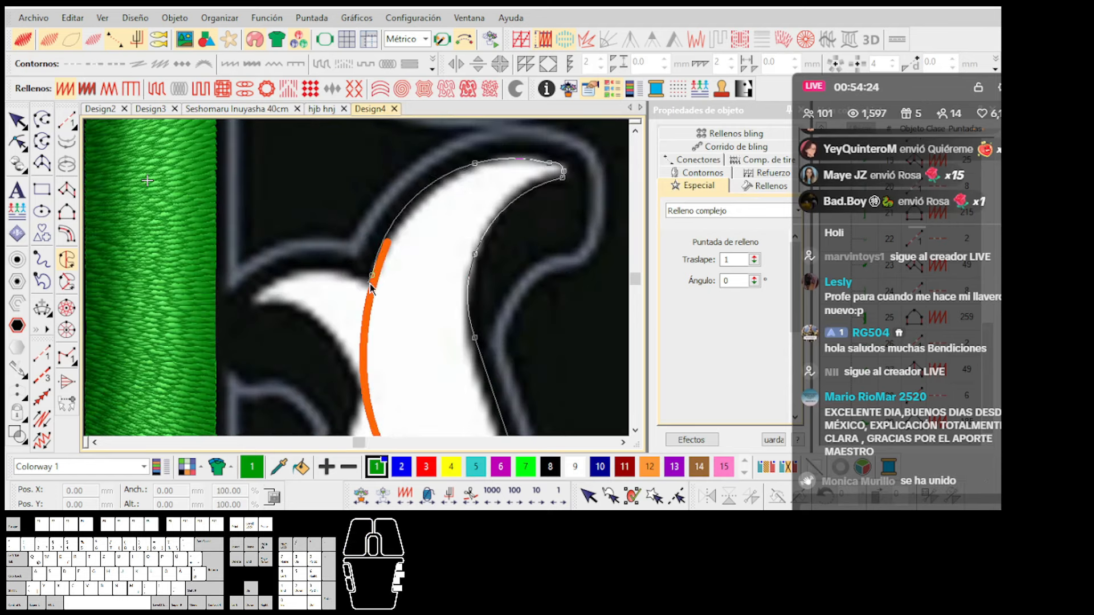
left_click(257, 313)
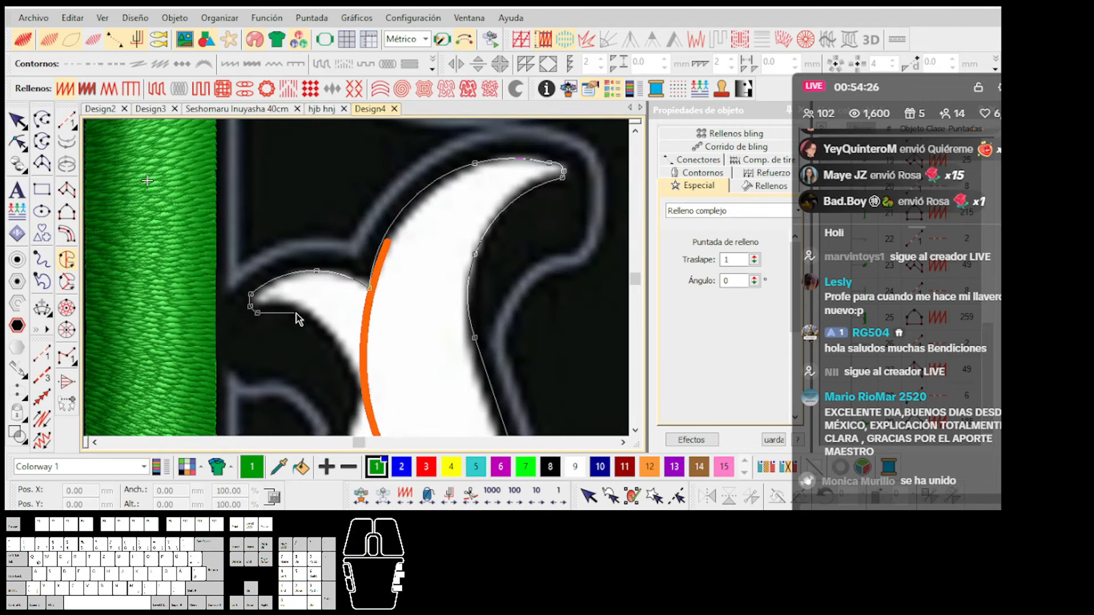
left_click(362, 383)
scroll(350, 416, "down", 3)
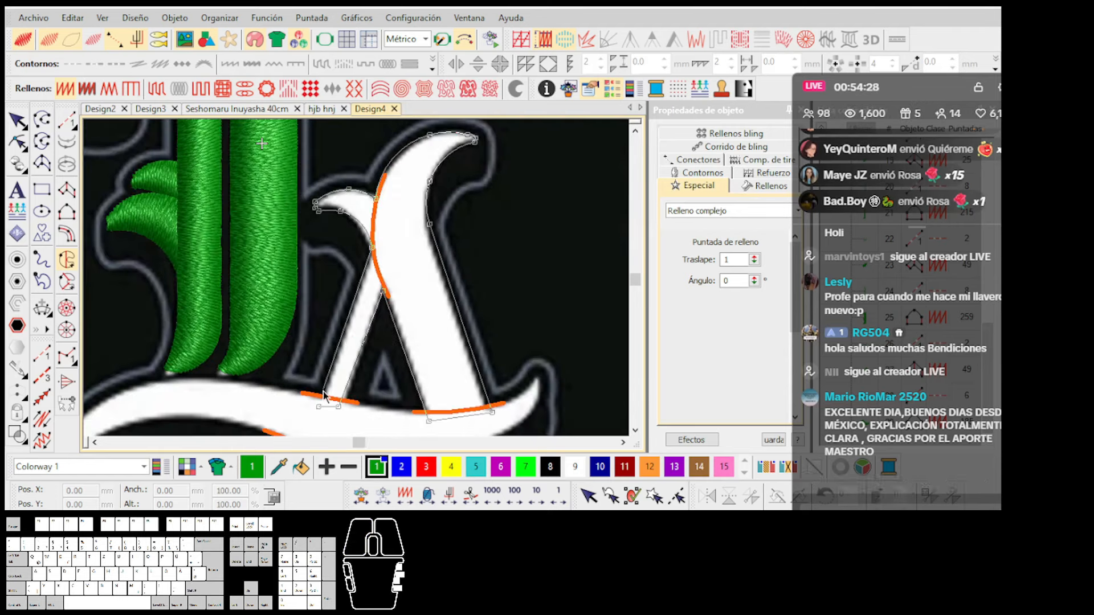
key("Return")
Move the filled A strokes off to the right of the artwork and set their stitch angle to 31°.
scroll(359, 279, "down", 1)
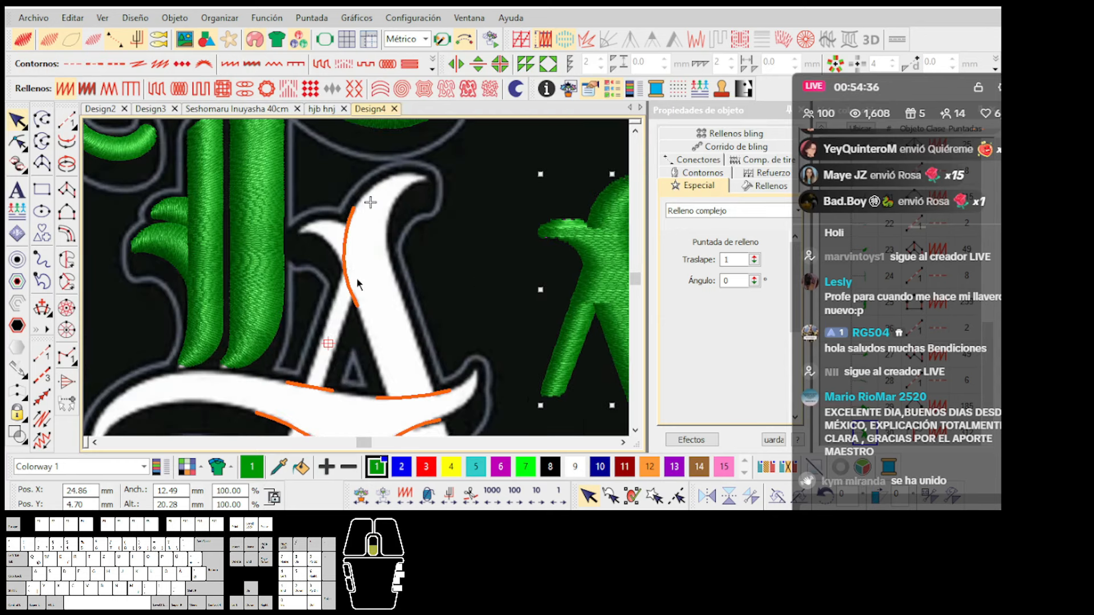
scroll(357, 279, "down", 1)
scroll(512, 260, "up", 5)
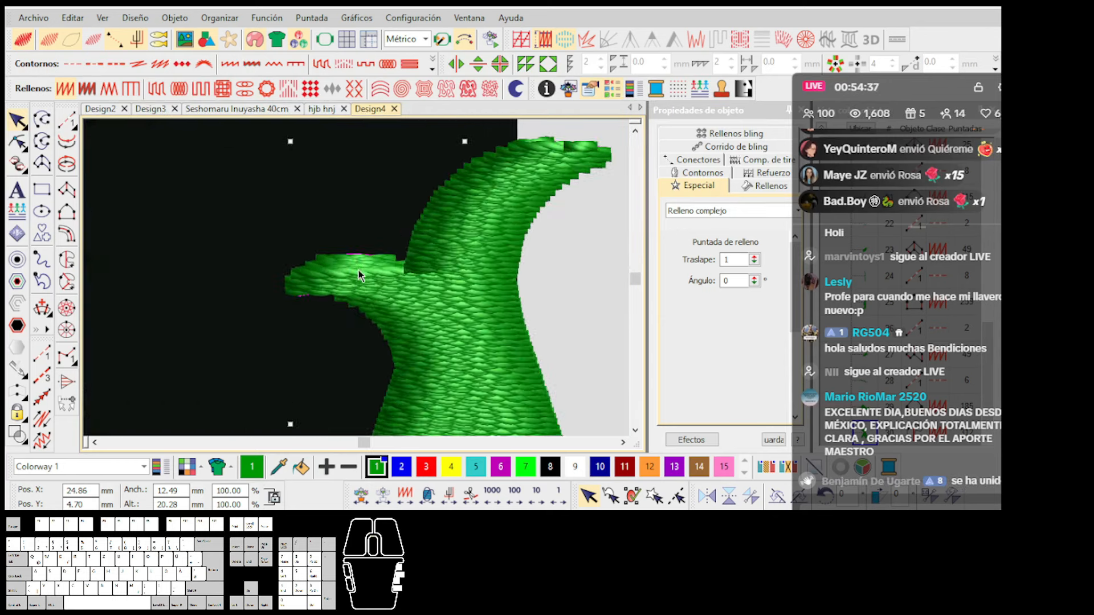
scroll(358, 280, "down", 2)
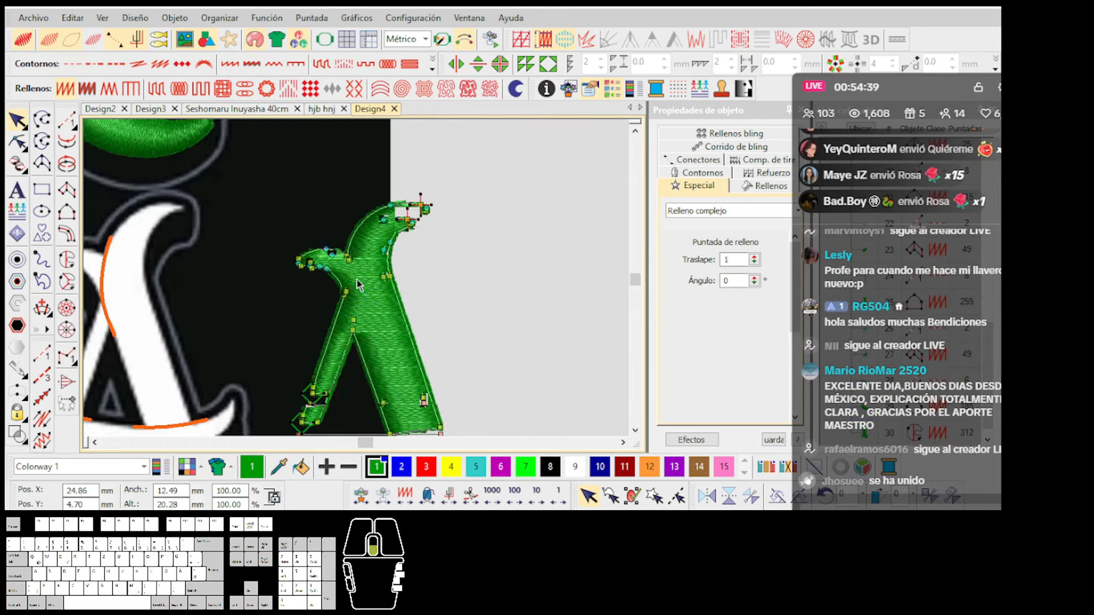
scroll(357, 279, "down", 1)
left_click_drag(408, 368, 425, 302)
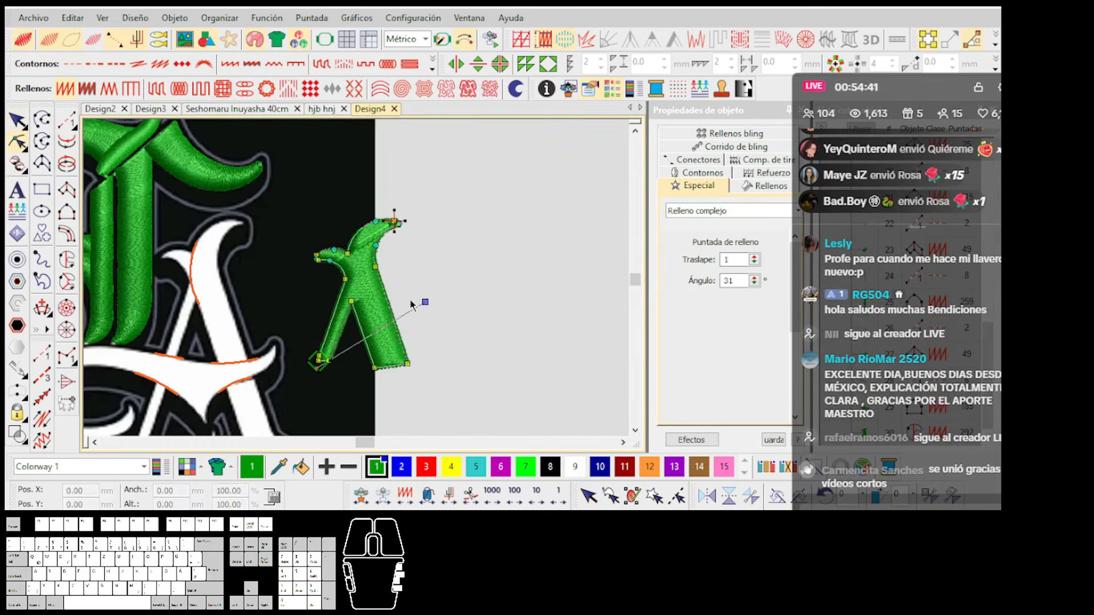
key("Escape")
Hide the background artwork and inspect the stitching on the T's stems and small flourishes up close.
scroll(357, 279, "up", 1)
scroll(357, 279, "down", 3)
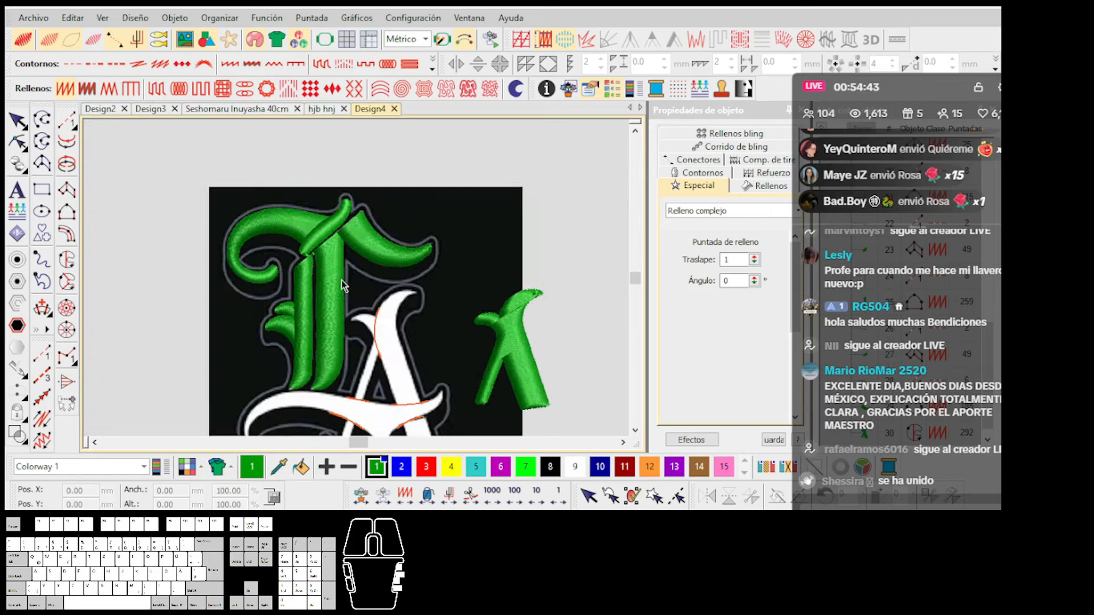
scroll(341, 279, "up", 4)
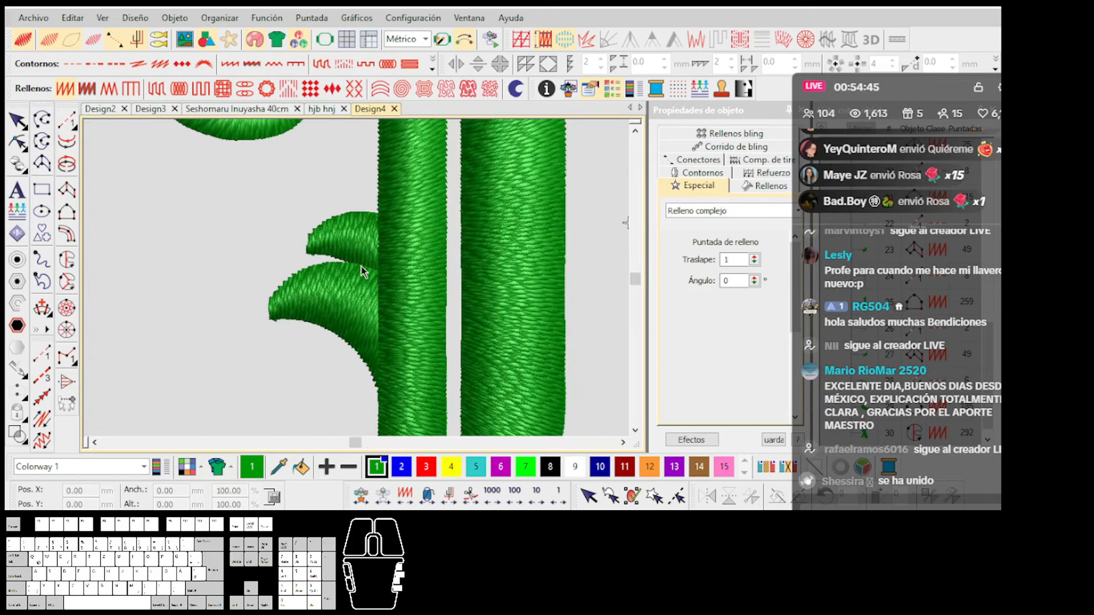
scroll(363, 272, "down", 4)
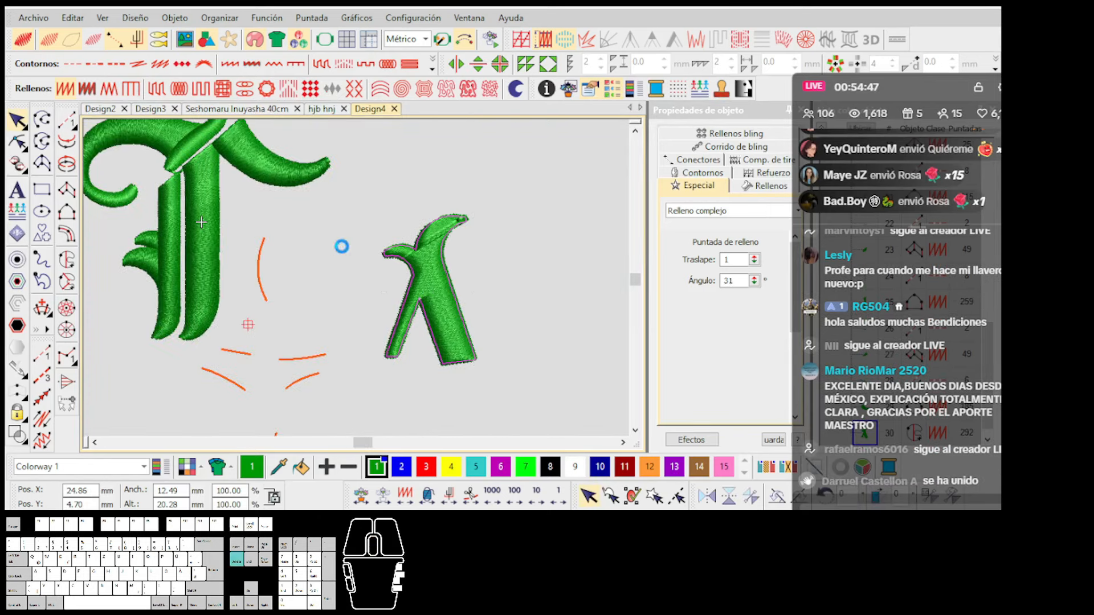
Show the background artwork again and draw a running stitch from the A's curved tip down its stroke and across to the small serif's tip.
scroll(356, 268, "up", 5)
key("t")
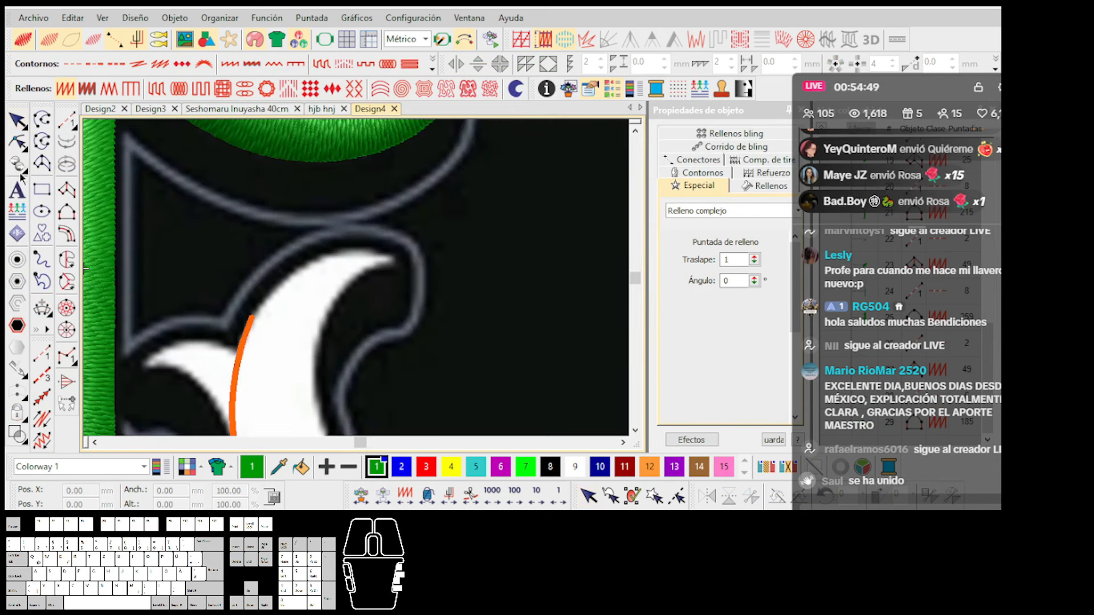
left_click(67, 122)
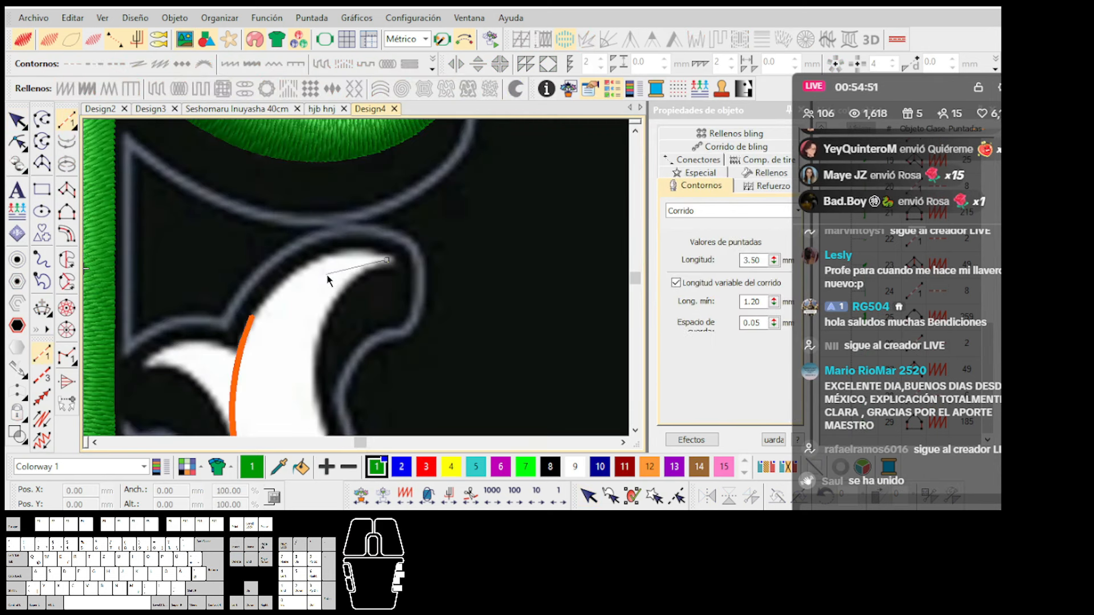
scroll(329, 279, "up", 1)
left_click(345, 289)
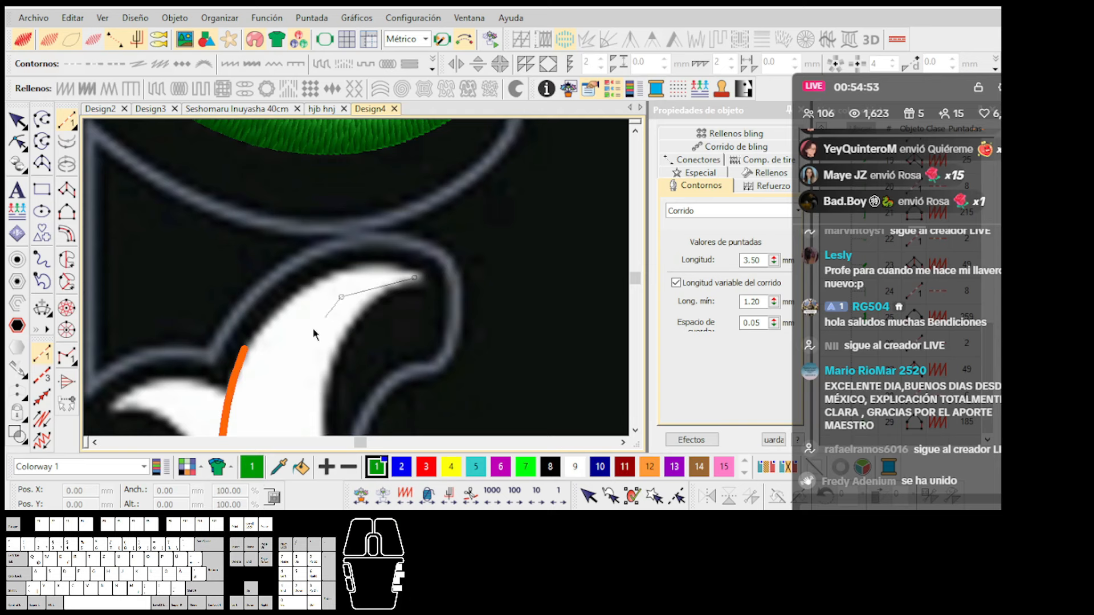
left_click(292, 352)
scroll(252, 400, "up", 1)
left_click(329, 343)
scroll(290, 297, "up", 1)
left_click(349, 271)
scroll(290, 248, "up", 1)
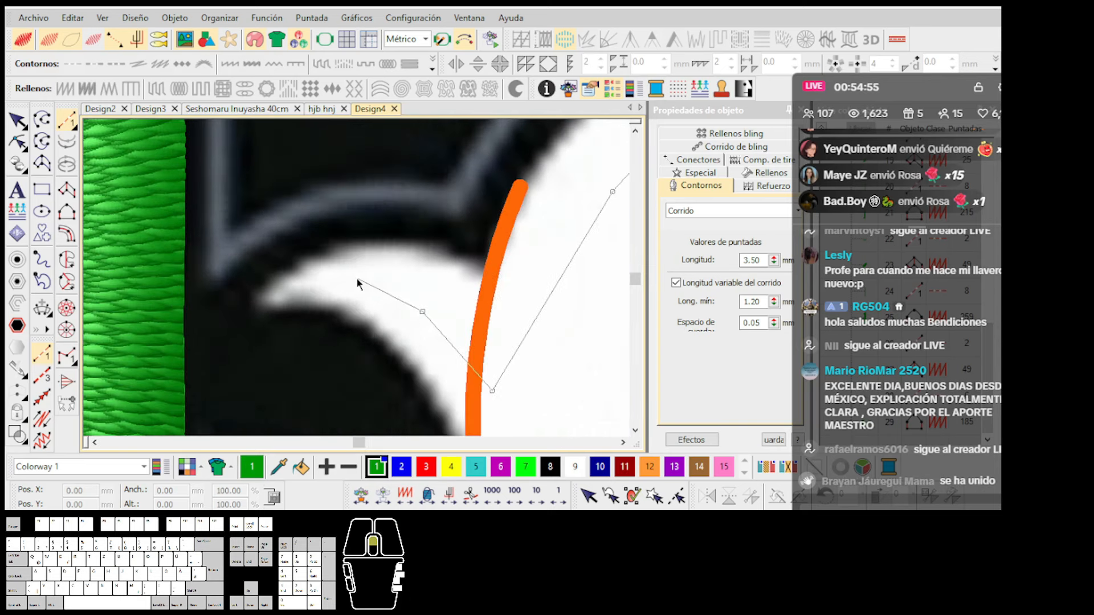
scroll(356, 278, "up", 1)
left_click(265, 303)
key("Return")
Outline the A's small serif with slight overlap into the main stroke and generate it as a satin (Plumetís) fill.
key("c")
left_click(232, 322)
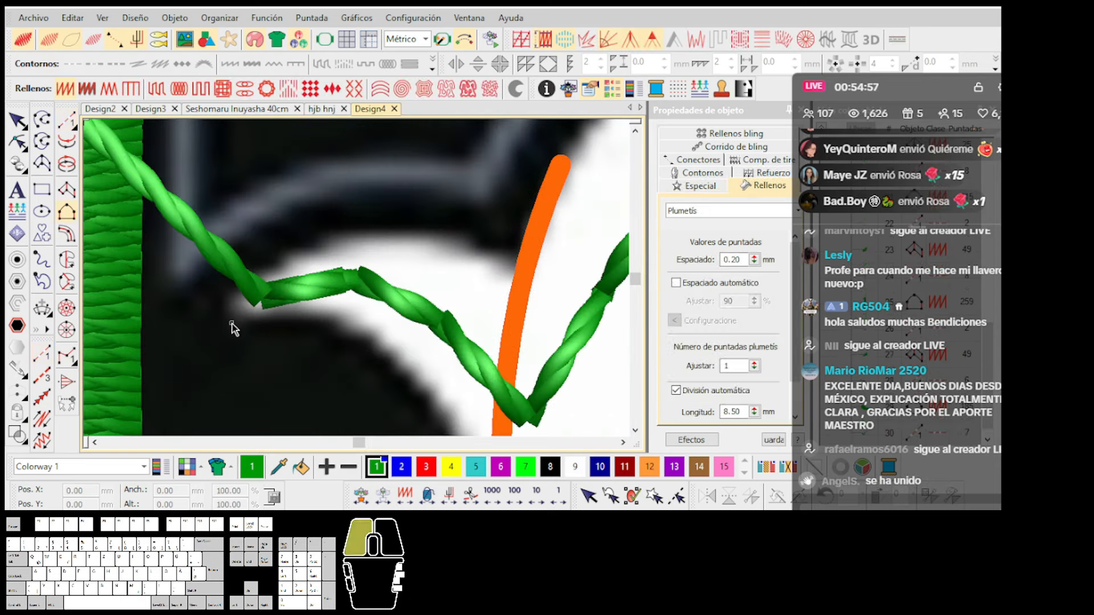
left_click(314, 333)
scroll(363, 362, "down", 1)
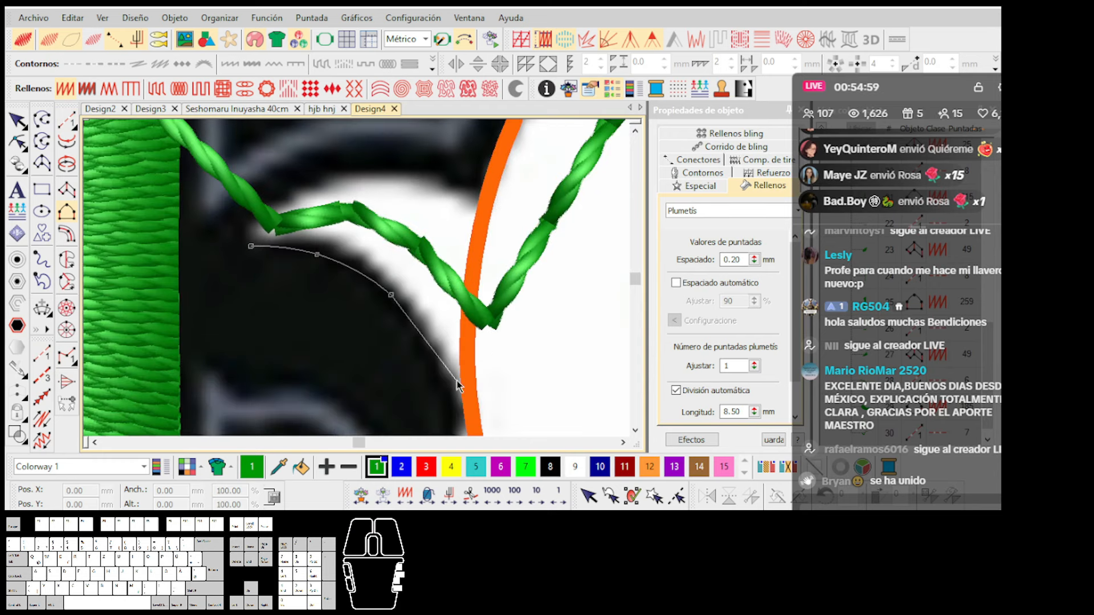
left_click(481, 406)
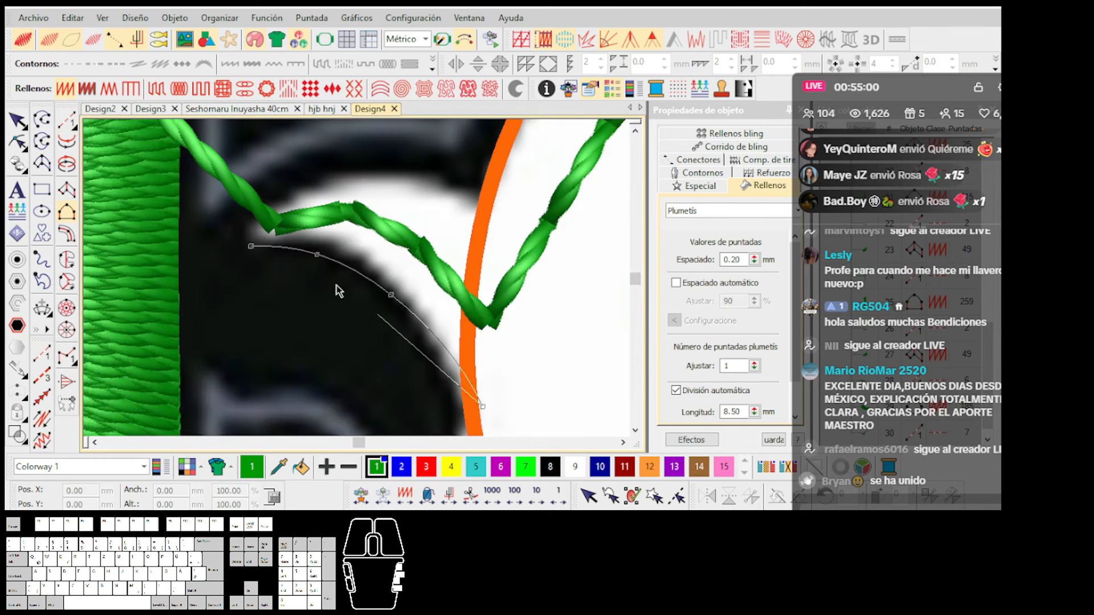
left_click(250, 238)
scroll(357, 279, "up", 2)
left_click(374, 238)
scroll(444, 206, "down", 3)
left_click(525, 300)
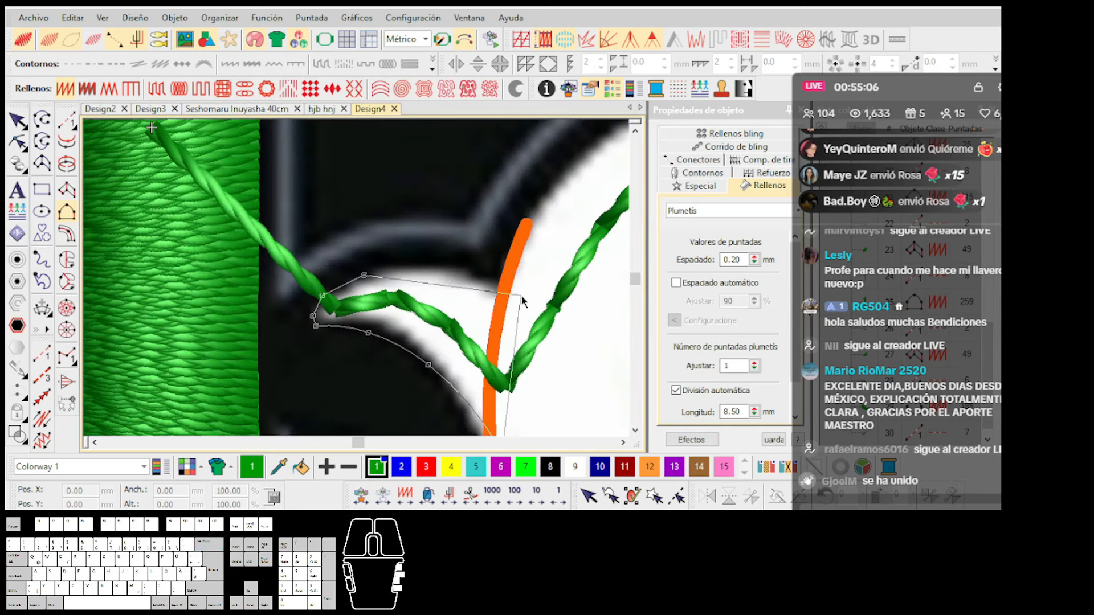
key("Return")
Inspect the small serif's satin stitching up close, especially where it meets the A's main strokes.
scroll(364, 322, "up", 2)
scroll(350, 271, "down", 1)
scroll(357, 278, "up", 2)
scroll(354, 280, "down", 1)
scroll(335, 303, "down", 1)
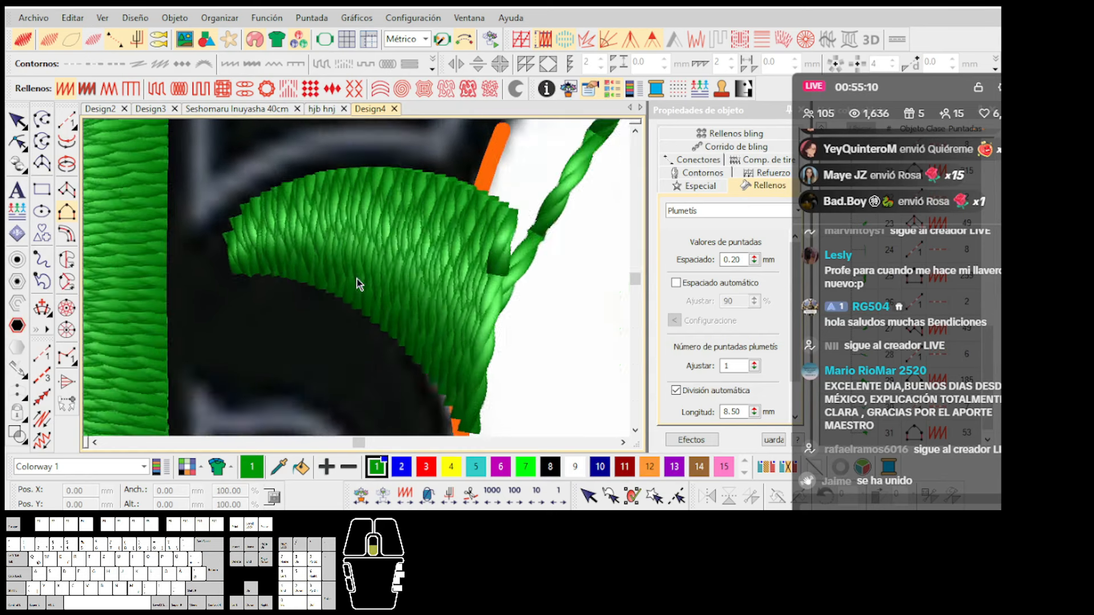
scroll(357, 279, "up", 1)
scroll(320, 279, "down", 1)
scroll(281, 278, "up", 1)
scroll(359, 280, "down", 2)
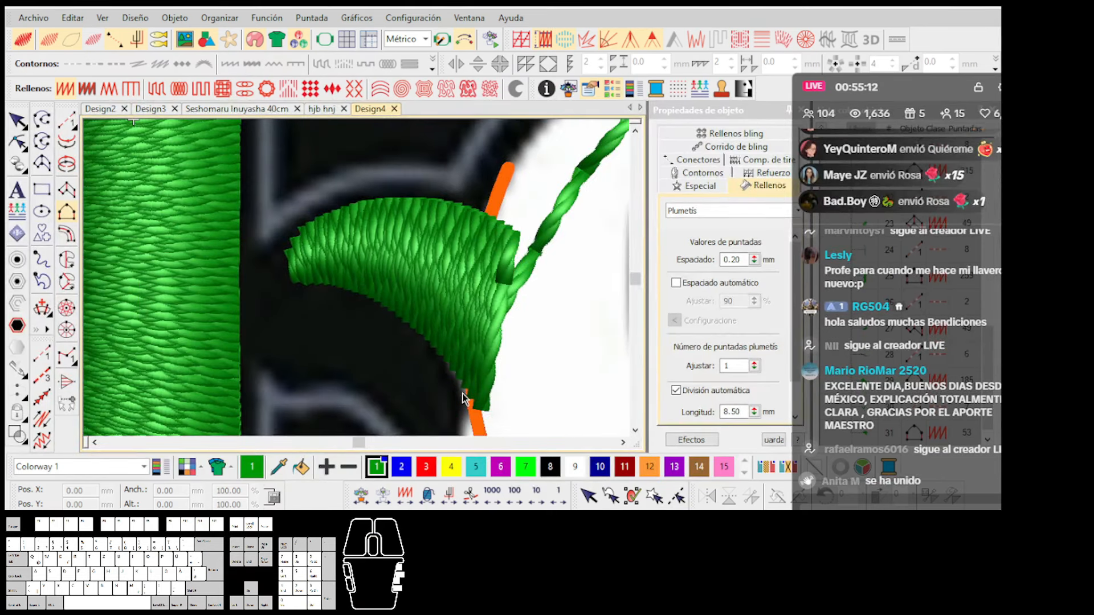
Draw a running stitch from the small serif's upper joint down the A's thin leg to the crossbar.
scroll(450, 248, "down", 2)
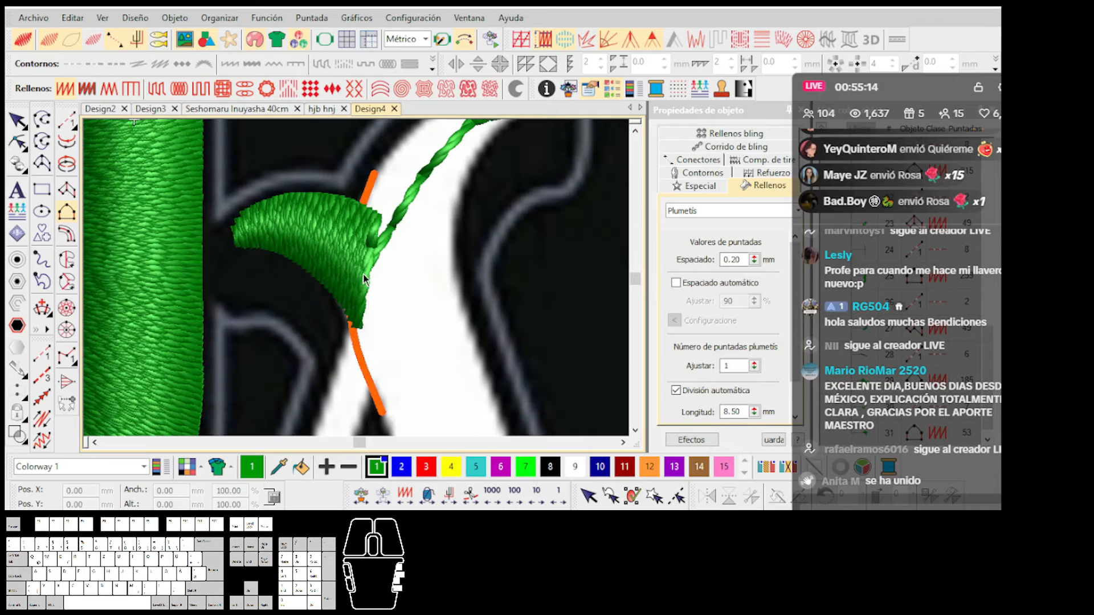
scroll(360, 279, "up", 1)
key("space")
left_click(377, 206)
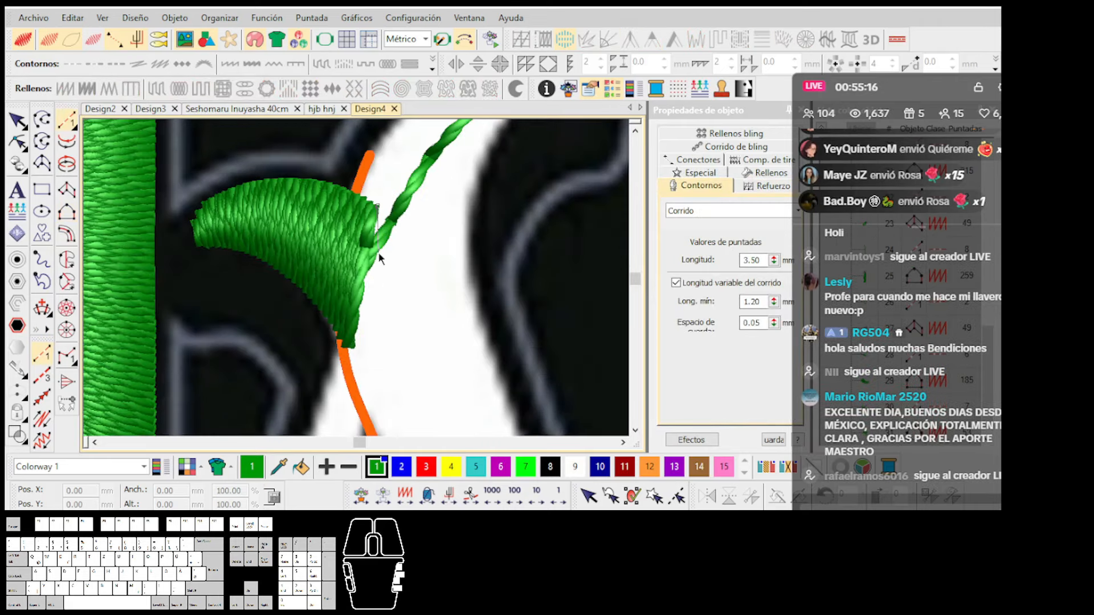
left_click(392, 299)
scroll(341, 305, "down", 3)
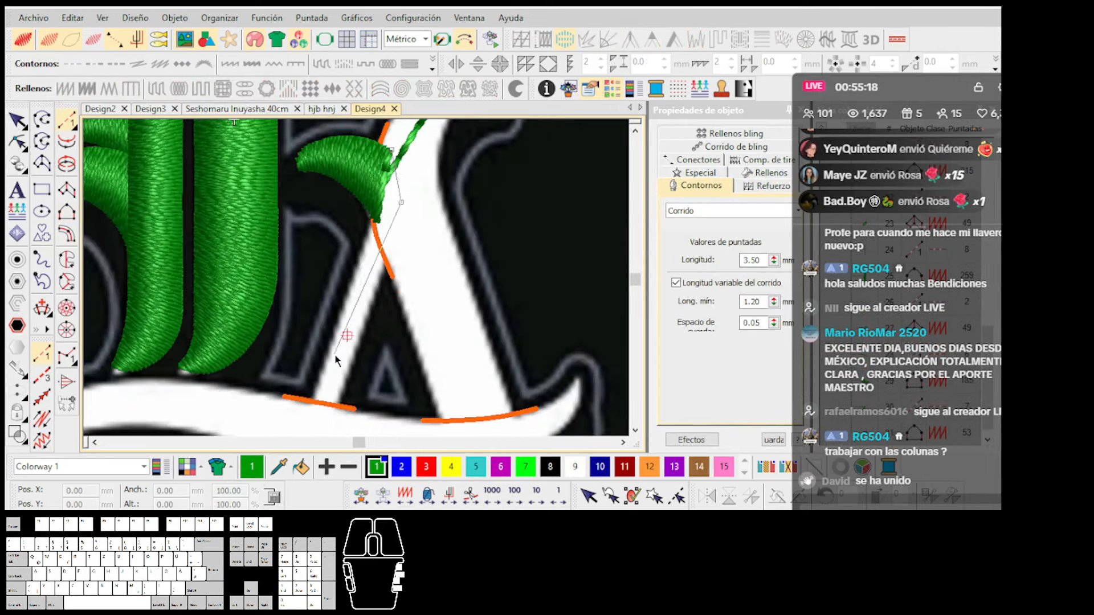
scroll(337, 359, "up", 1)
left_click(341, 343)
key("Return")
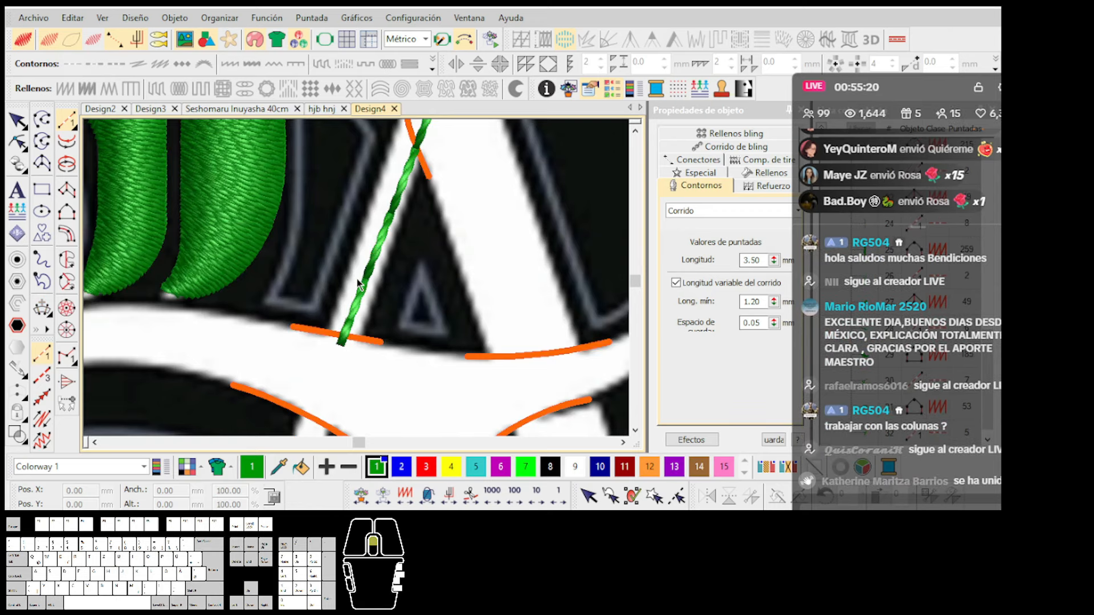
Outline the A's thin leg from the crossbar up to the serif joint and fill it with satin.
scroll(341, 344, "up", 1)
key("space")
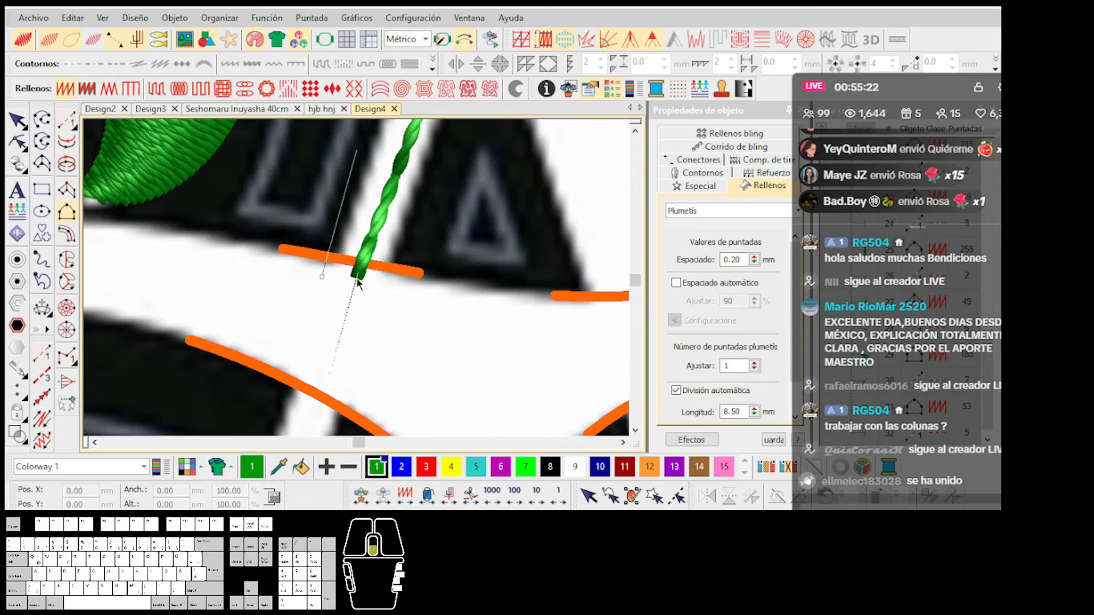
scroll(358, 280, "down", 1)
key("Return")
left_click(372, 374)
scroll(445, 178, "up", 1)
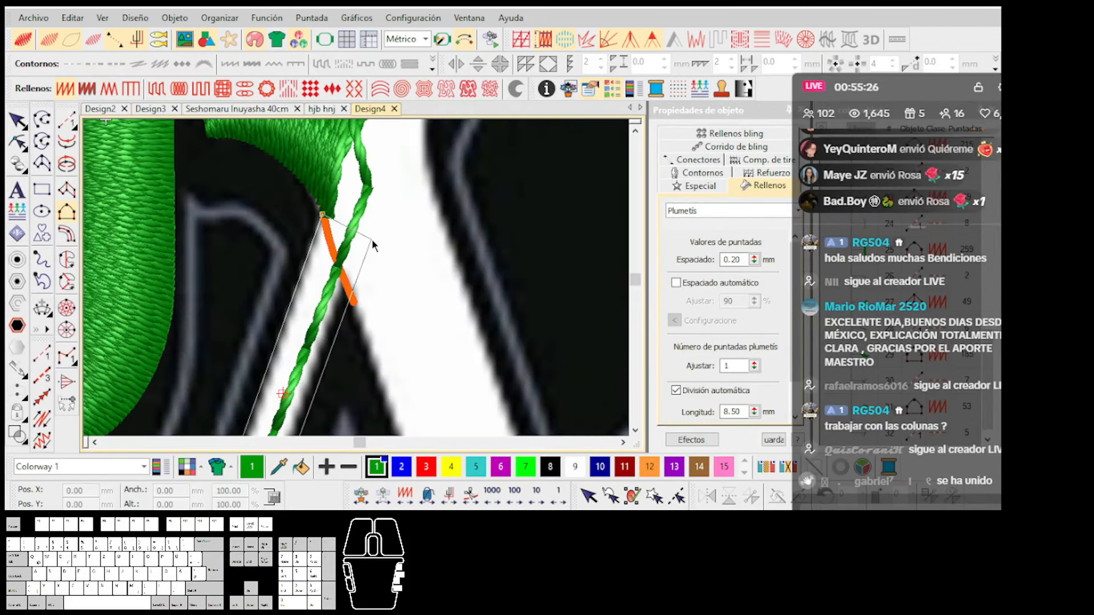
left_click(374, 242)
key("Return")
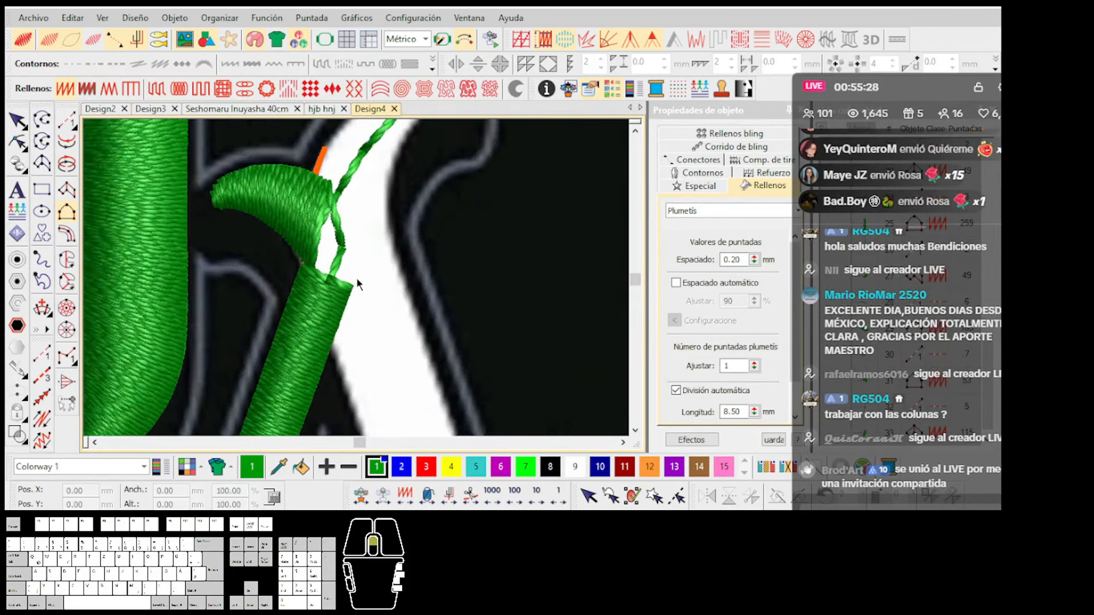
Draw a running stitch from the top of the thin leg back up to the A's curved tip.
scroll(365, 273, "up", 2)
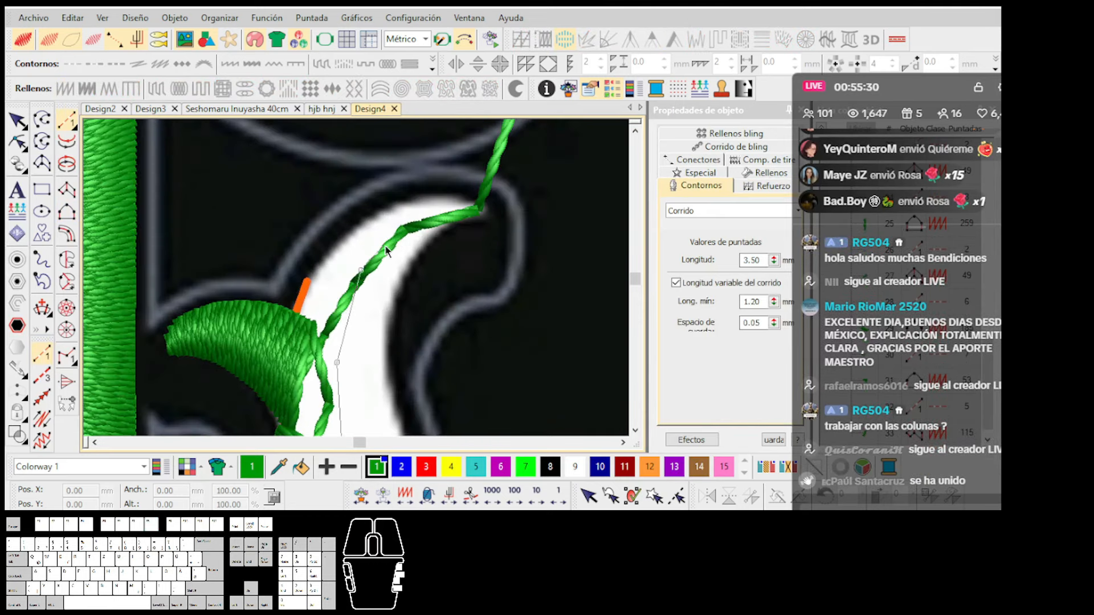
key("Return")
scroll(358, 279, "up", 3)
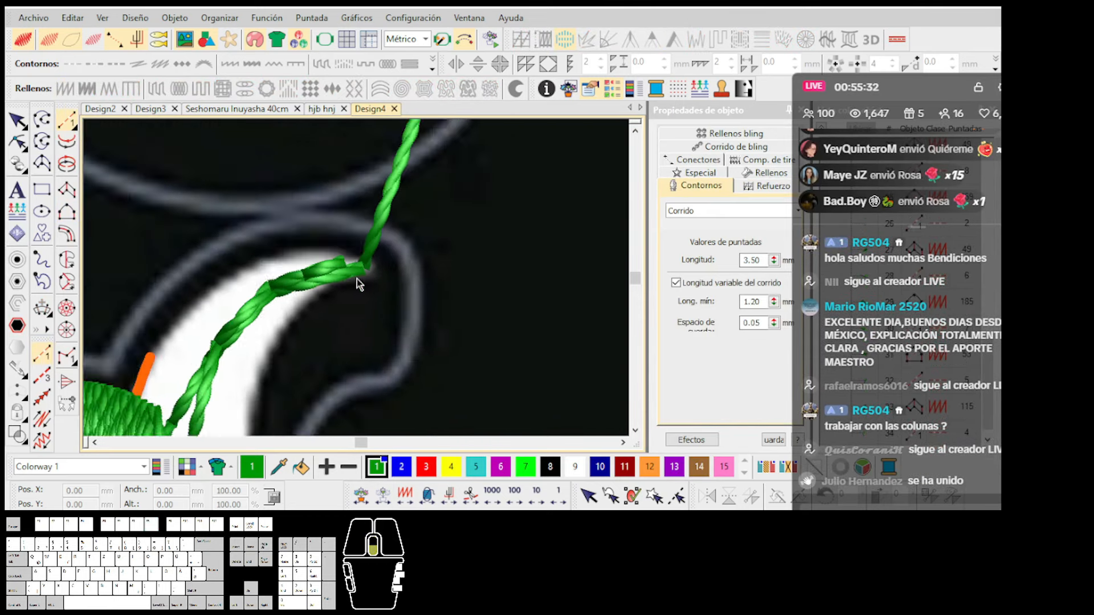
Start a satin outline at the A's curved tip and trace the thick leg's outer edge down into the crossbar.
left_click(364, 279)
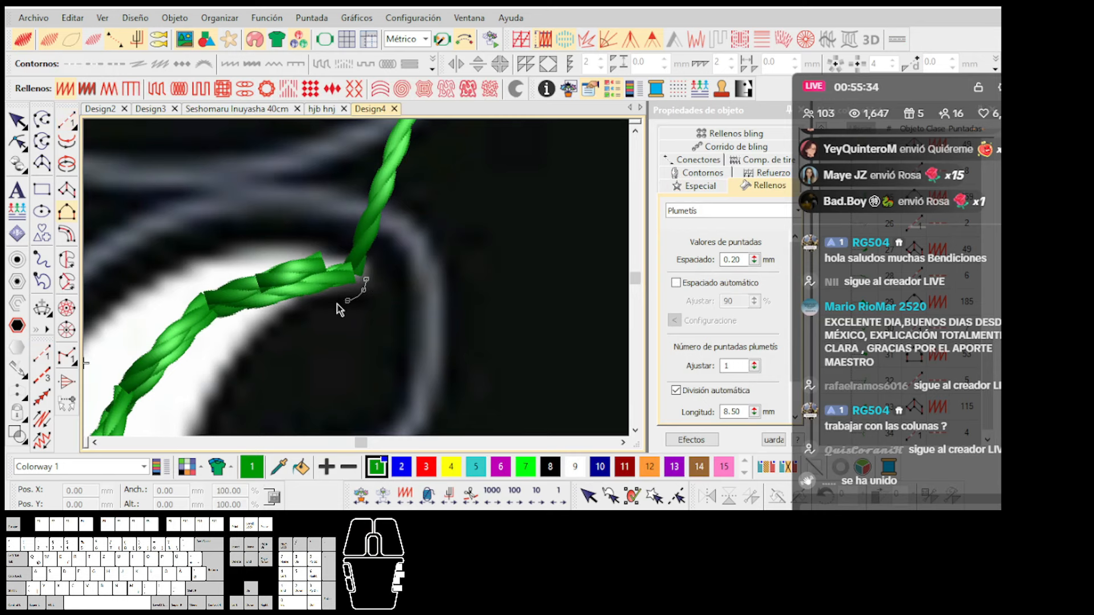
scroll(357, 285, "down", 1)
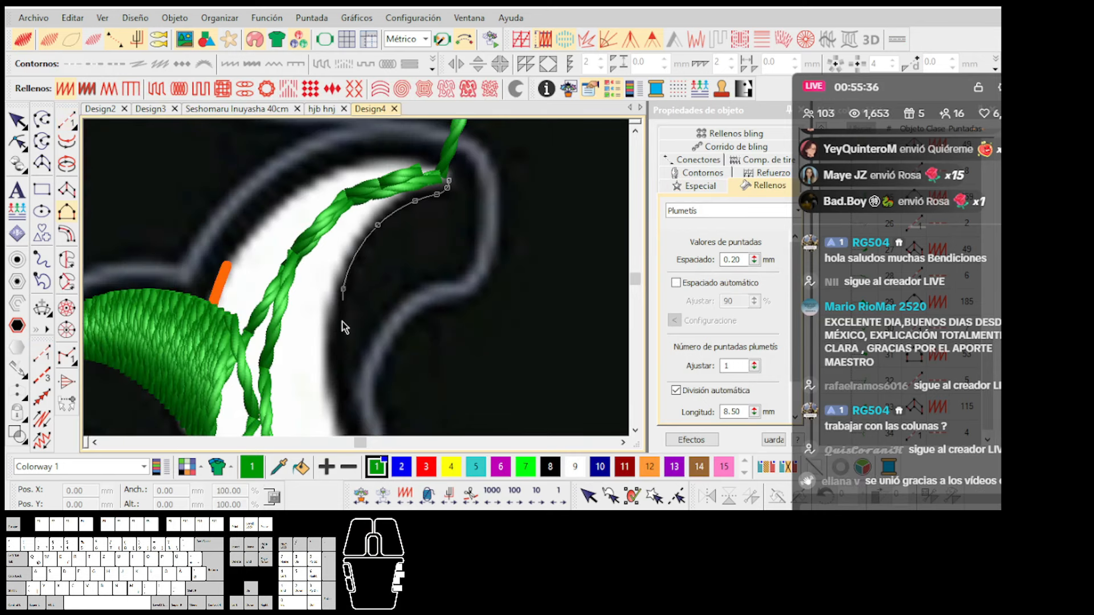
scroll(336, 405, "down", 3)
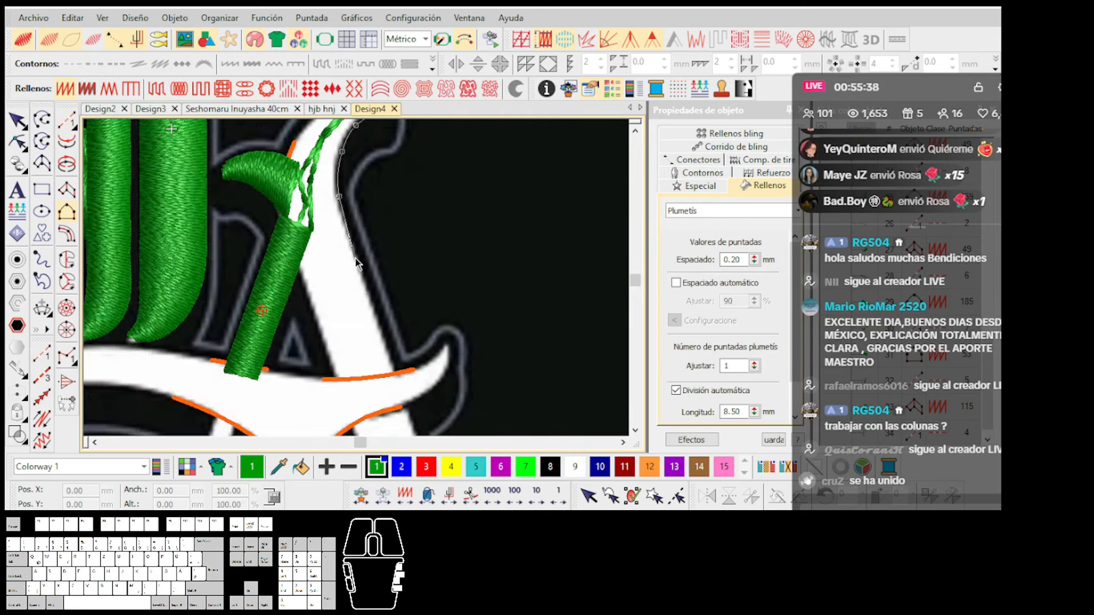
scroll(385, 356, "down", 1)
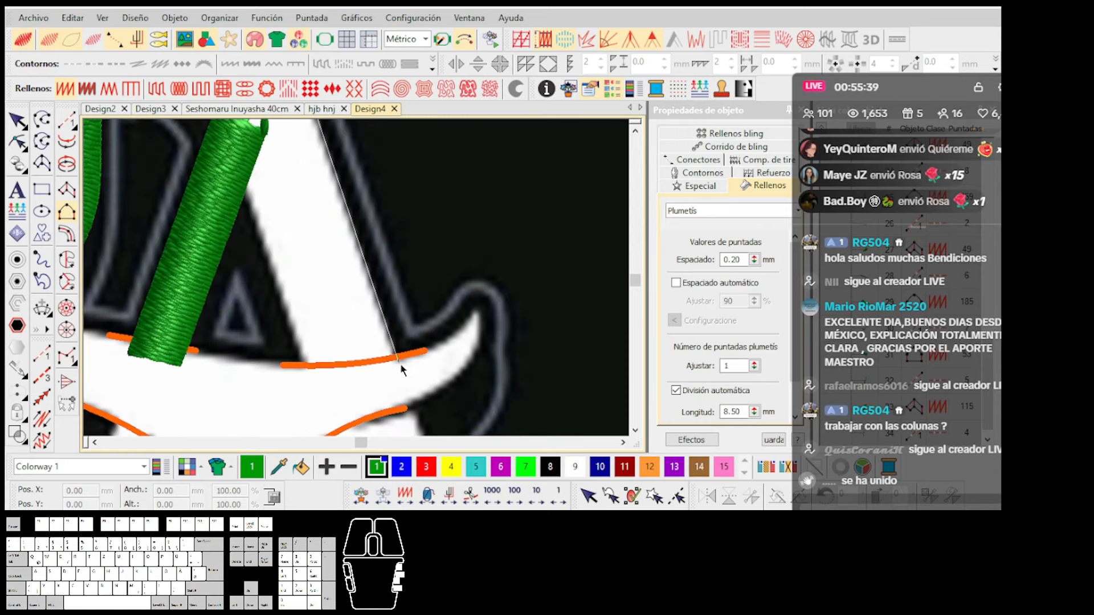
scroll(399, 294, "up", 2)
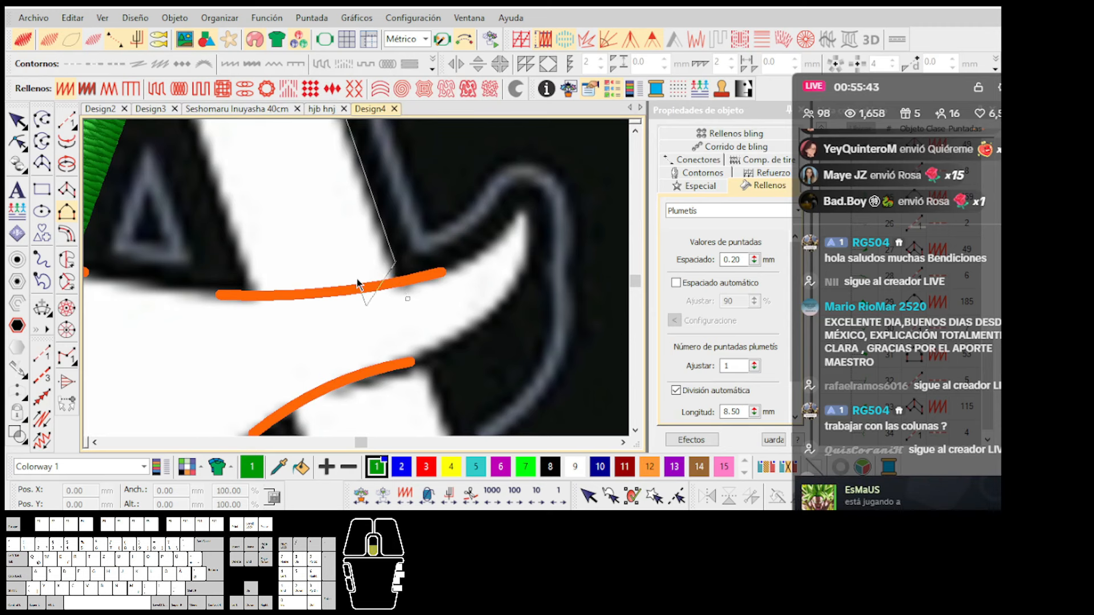
scroll(357, 284, "down", 2)
scroll(365, 296, "up", 2)
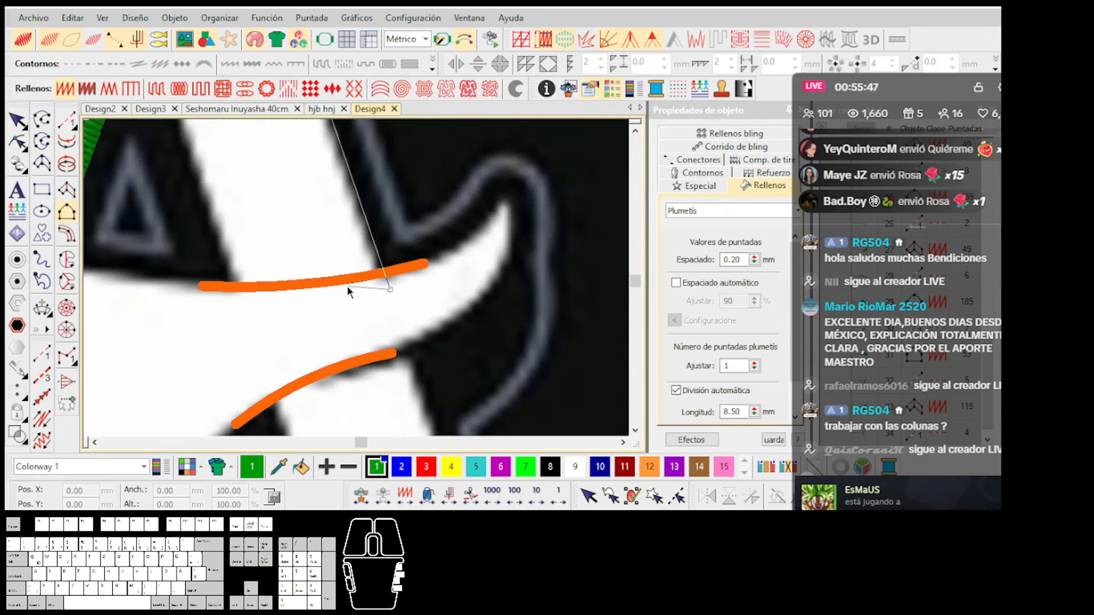
scroll(349, 284, "down", 4)
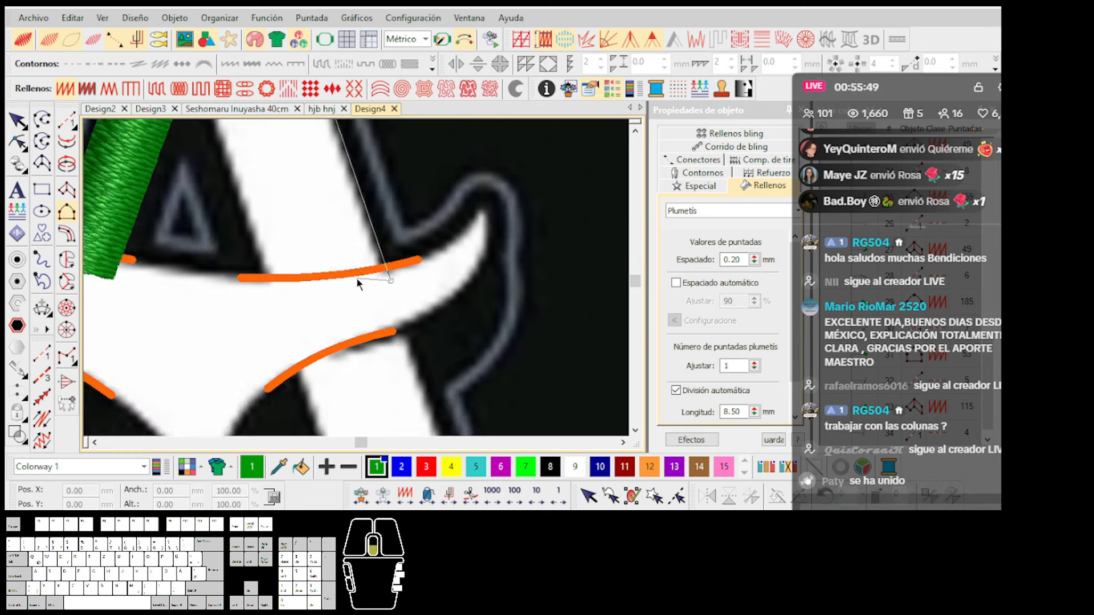
Trace the outline around the curved tip and along its upper edge to the guide curve at the small serif, switching off the realistic stitch view.
scroll(358, 283, "up", 5)
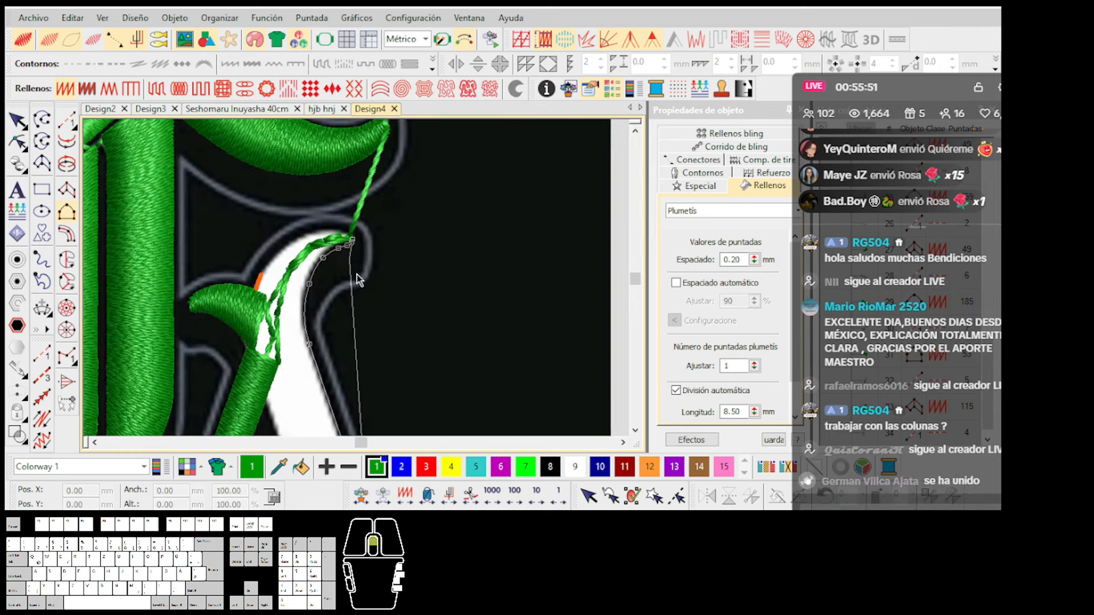
right_click(336, 249)
left_click(286, 237)
left_click(204, 242)
scroll(131, 276, "down", 1)
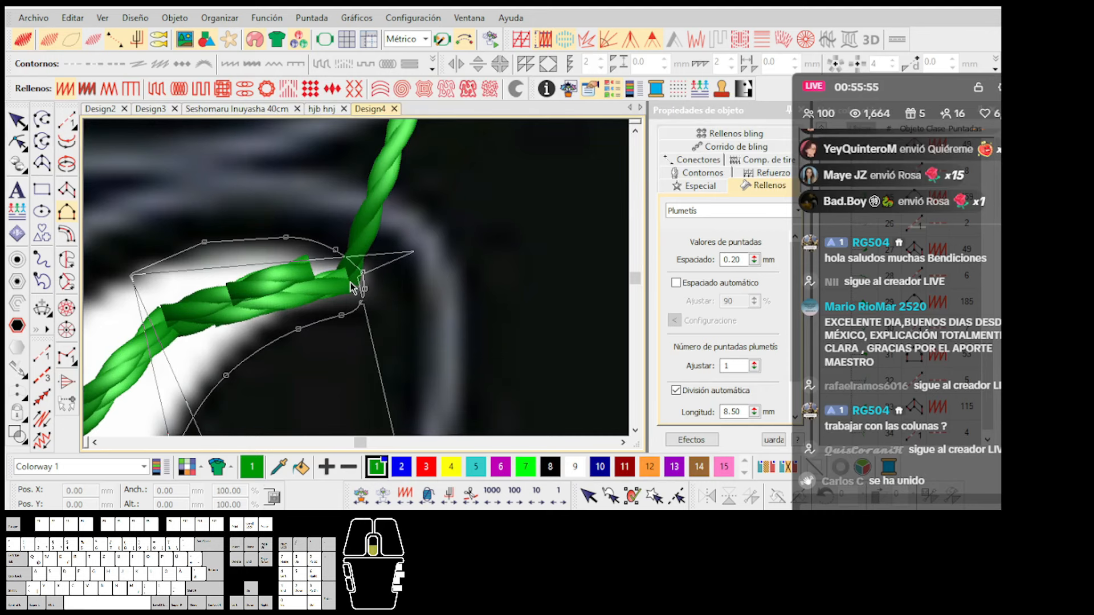
scroll(354, 288, "down", 1)
scroll(329, 302, "down", 1)
right_click(330, 302)
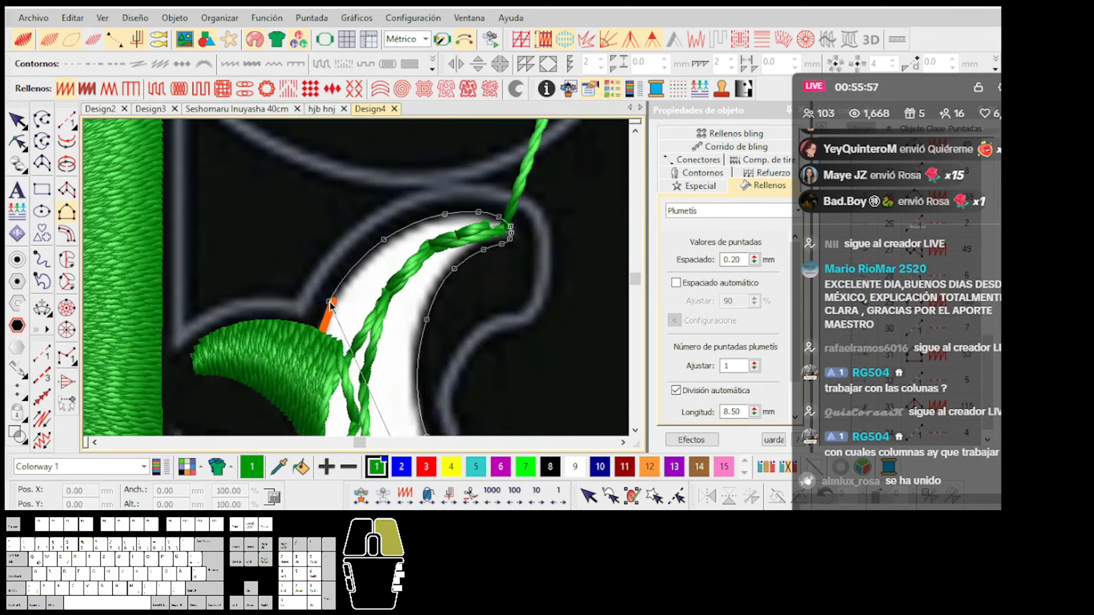
scroll(308, 377, "down", 1)
key("t")
right_click(360, 292)
Trace the thick leg's inner edge down into the crossbar, close the outline and set the stitch direction across the leg to generate the satin.
left_click(372, 375)
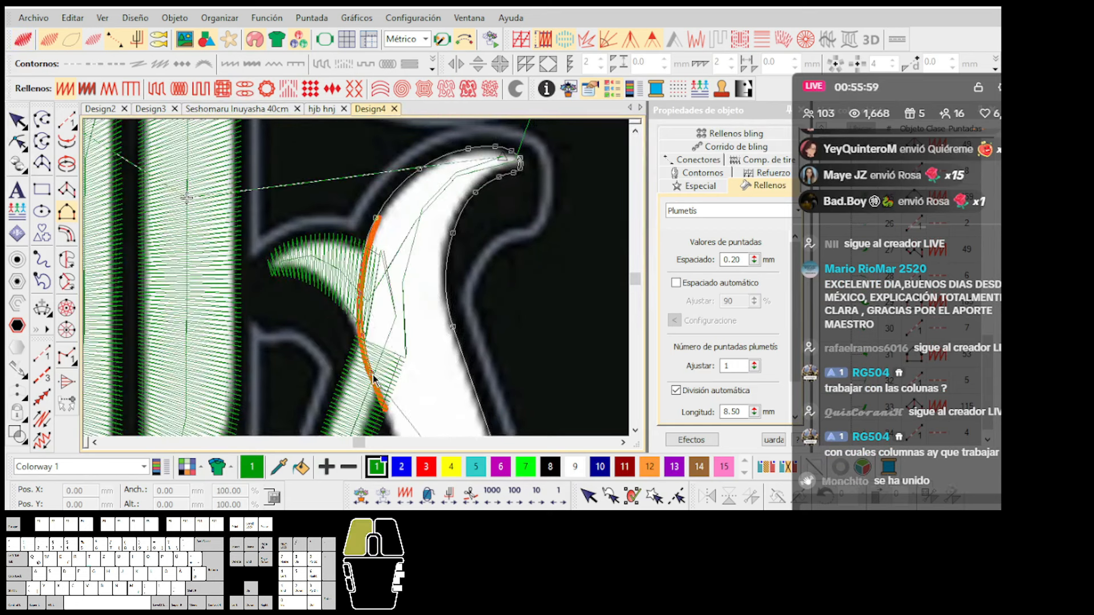
scroll(372, 375, "down", 1)
scroll(363, 285, "down", 1)
scroll(363, 298, "up", 1)
scroll(381, 313, "up", 1)
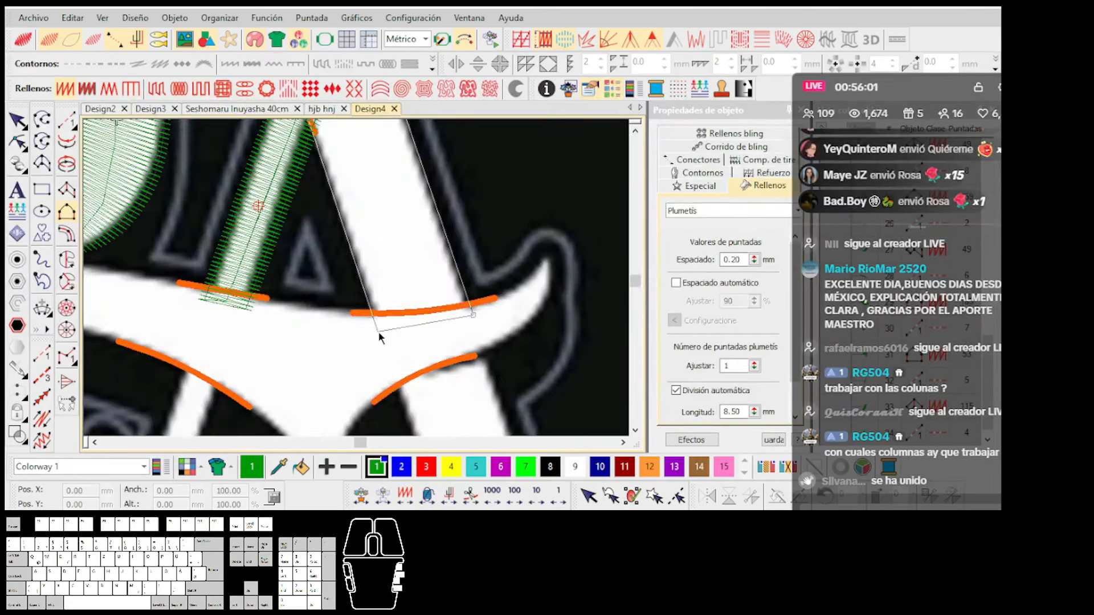
left_click(378, 331)
key("Return")
scroll(381, 307, "down", 3)
scroll(357, 277, "up", 4)
left_click_drag(419, 280, 247, 301)
scroll(358, 289, "down", 3)
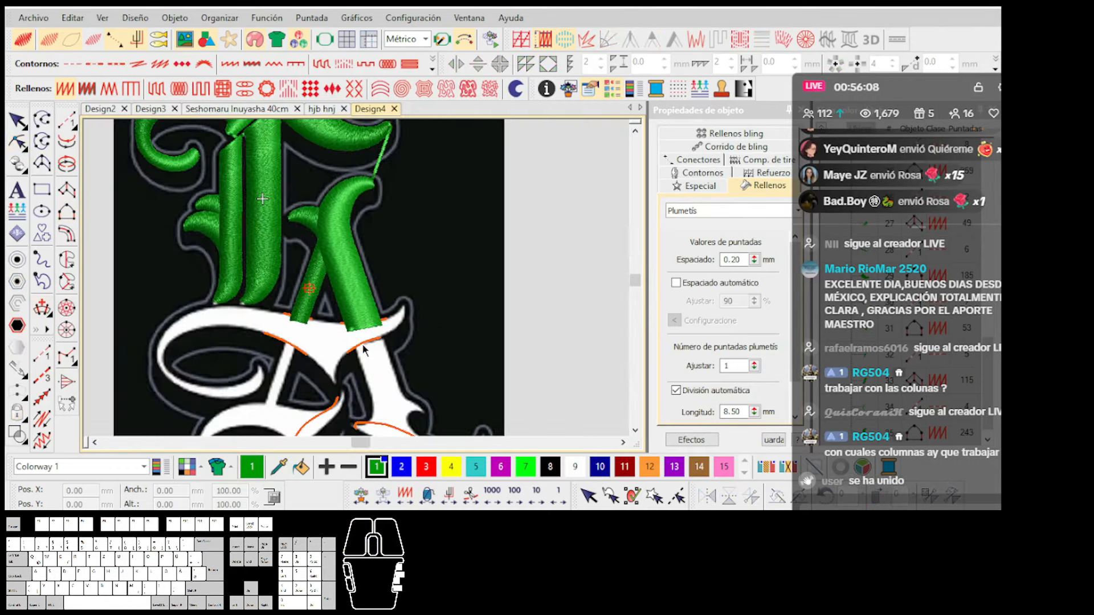
Draw a short running stitch from the lower inner corner of the thick leg's satin into the crossbar.
scroll(363, 346, "up", 5)
key("r")
left_click(305, 241)
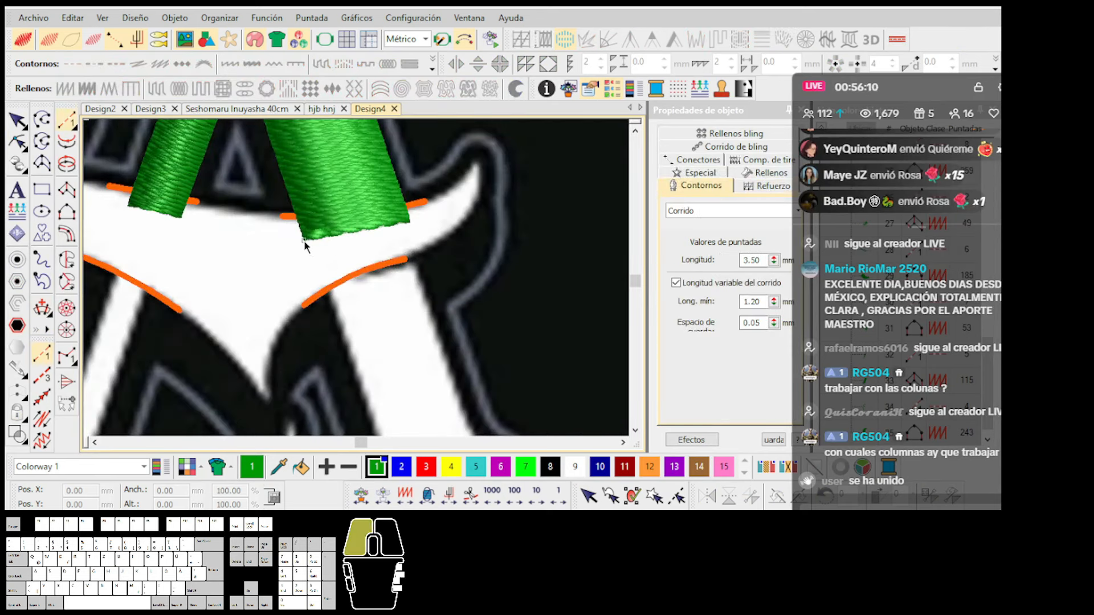
scroll(355, 284, "down", 3)
scroll(357, 278, "up", 2)
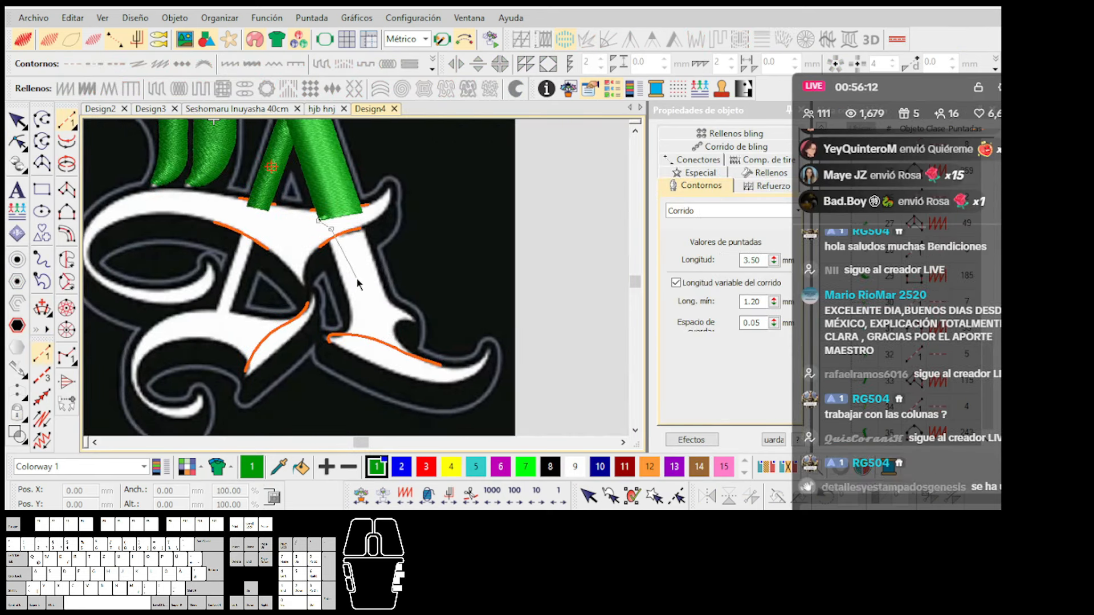
scroll(357, 278, "up", 1)
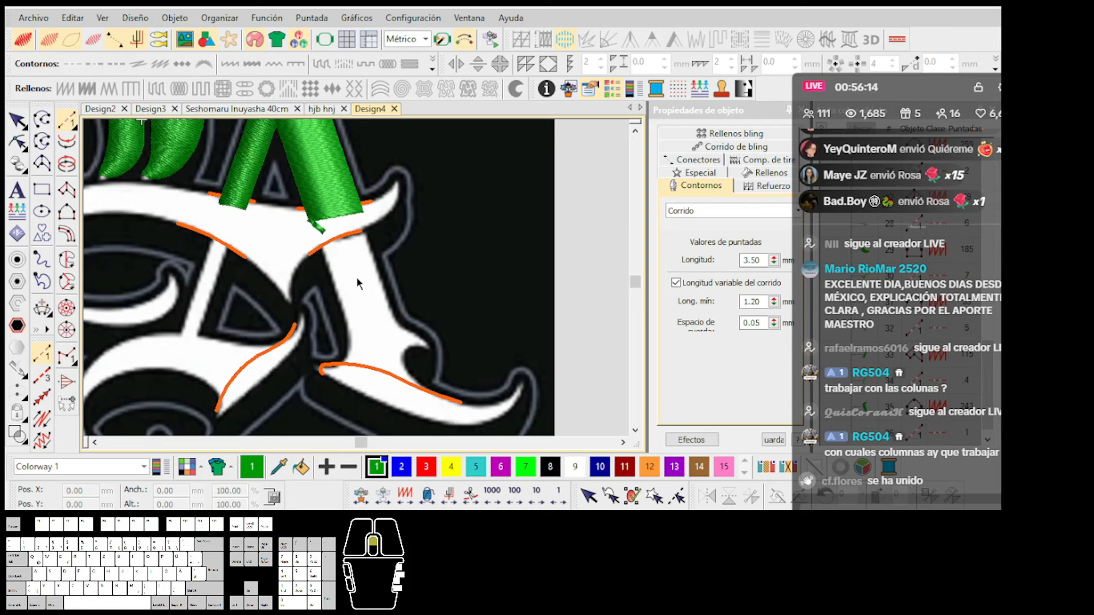
scroll(357, 278, "up", 2)
key("b")
left_click(291, 219)
scroll(339, 401, "down", 2)
scroll(360, 283, "up", 1)
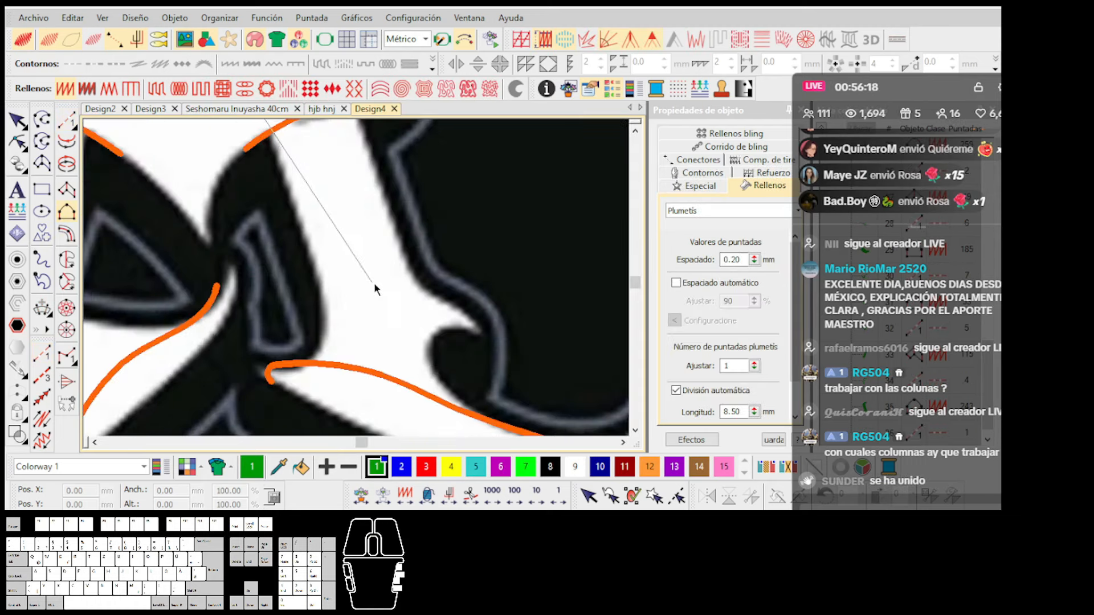
Draw a guide curve along the leg's outer edge across the base of the small spur.
left_click(42, 119)
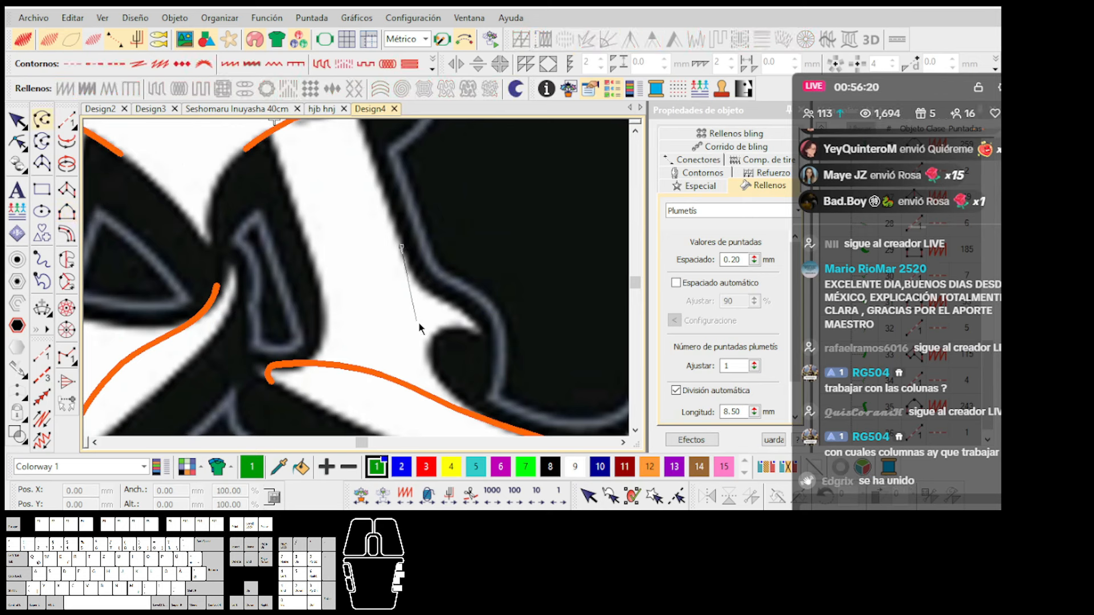
key("Return")
scroll(369, 235, "up", 1)
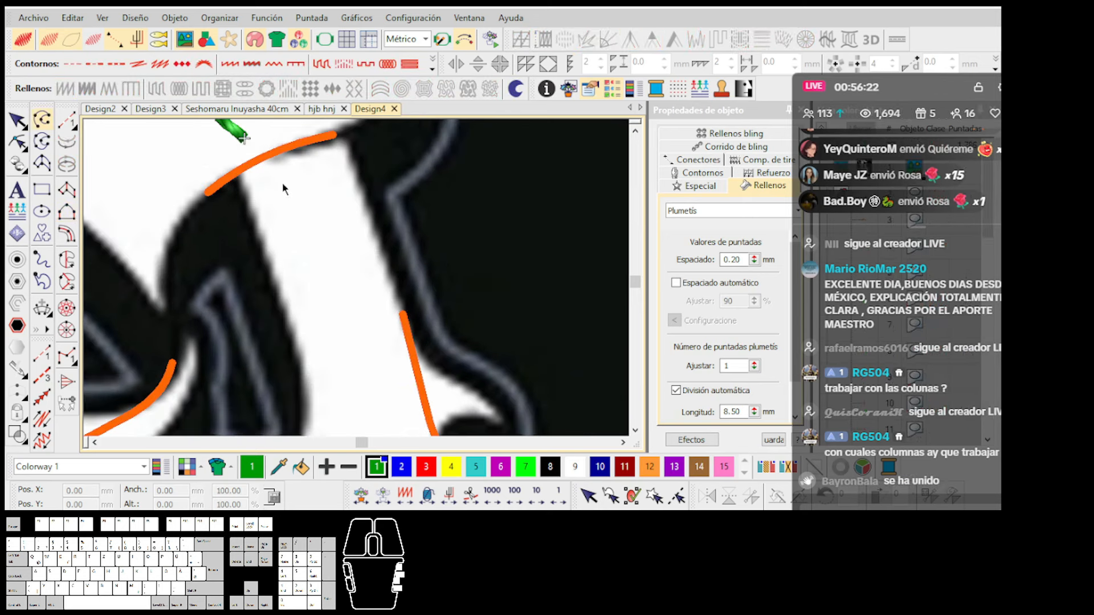
Draw a running stitch from the crossbar's underside down inside the lower leg and out to the small spur's tip.
left_click(248, 142)
left_click(347, 293)
scroll(384, 364, "up", 1)
left_click(366, 306)
scroll(453, 304, "up", 1)
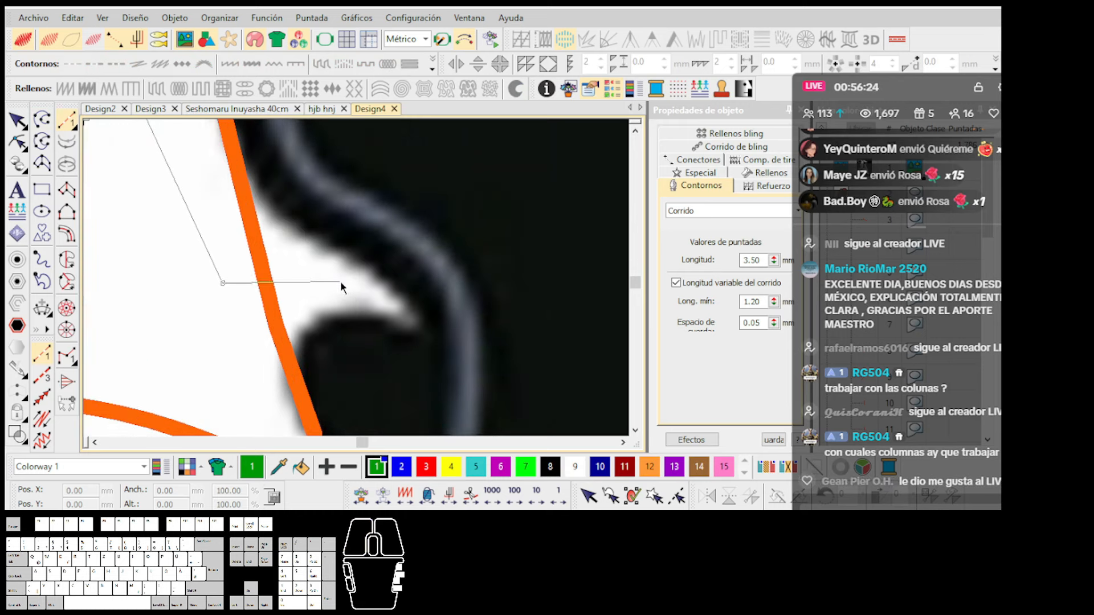
left_click(334, 286)
left_click(403, 330)
key("Return")
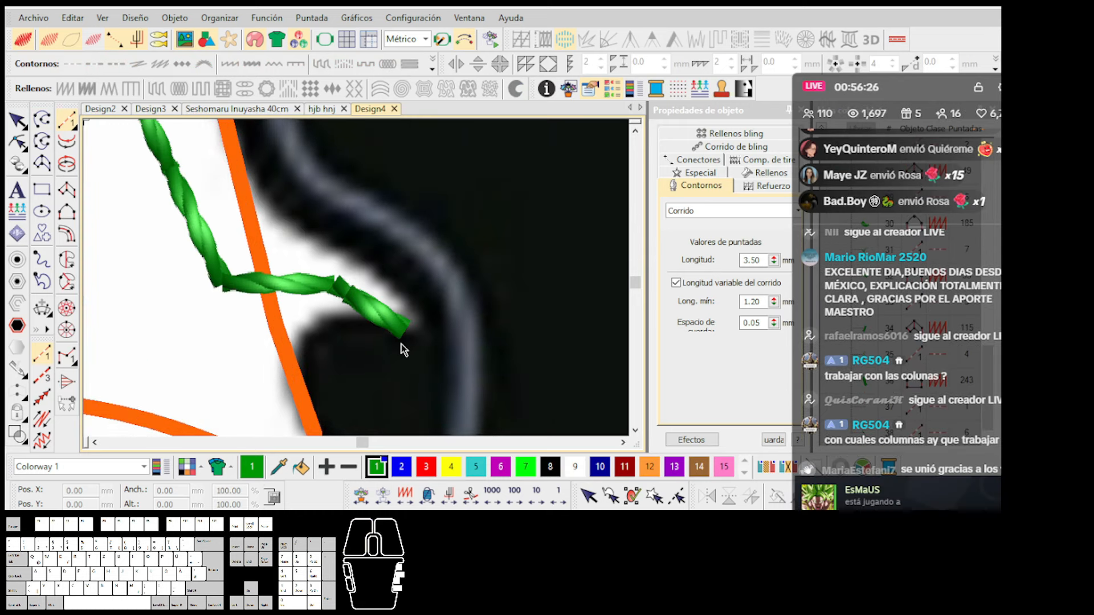
Trace a closed satin outline around the leg's small spur, overlapping into the leg, and generate the stitches.
left_click(302, 349)
left_click(251, 354)
left_click(418, 335)
left_click(420, 325)
left_click(405, 288)
left_click(372, 255)
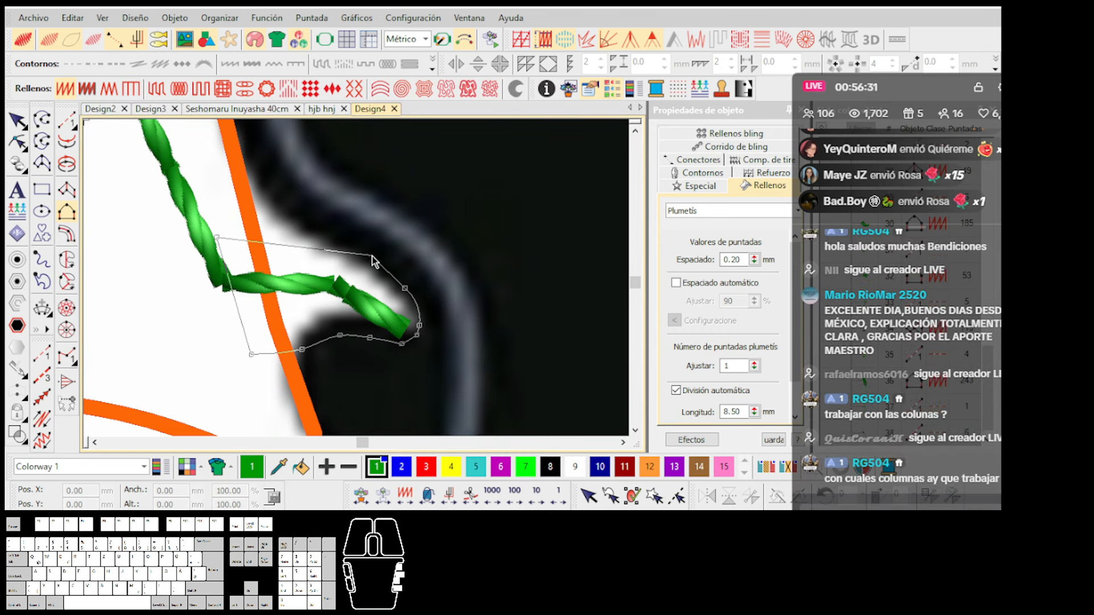
left_click(234, 185)
key("Return")
Reshape the spur's satin by shifting nodes at its tip and along its lower edge.
left_click_drag(306, 251, 297, 253)
scroll(441, 343, "up", 1)
left_click_drag(233, 331, 297, 322)
left_click(344, 306)
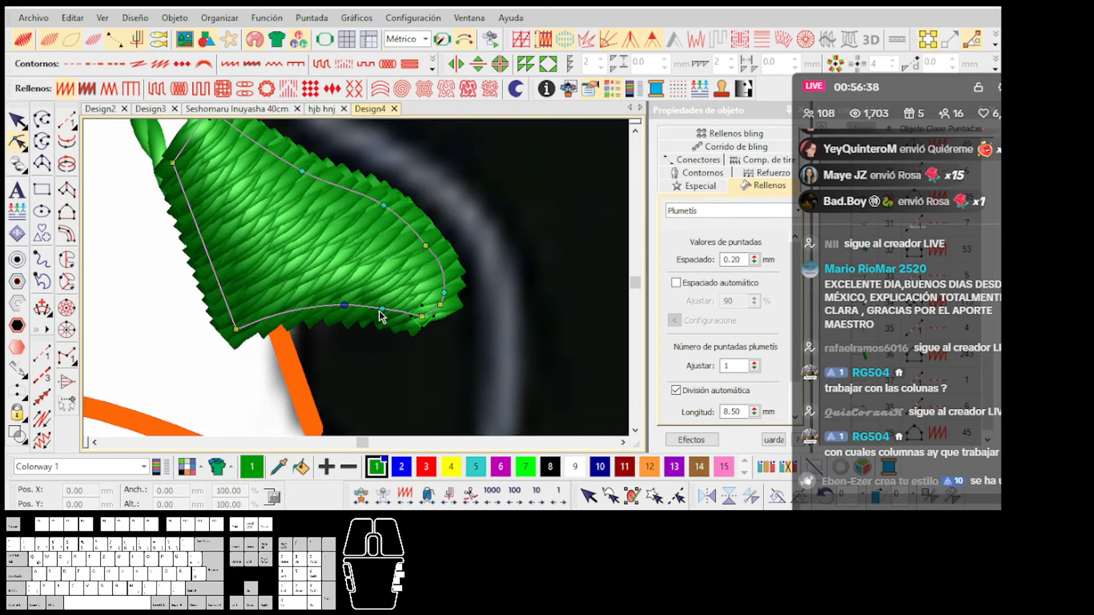
left_click_drag(417, 315, 430, 316)
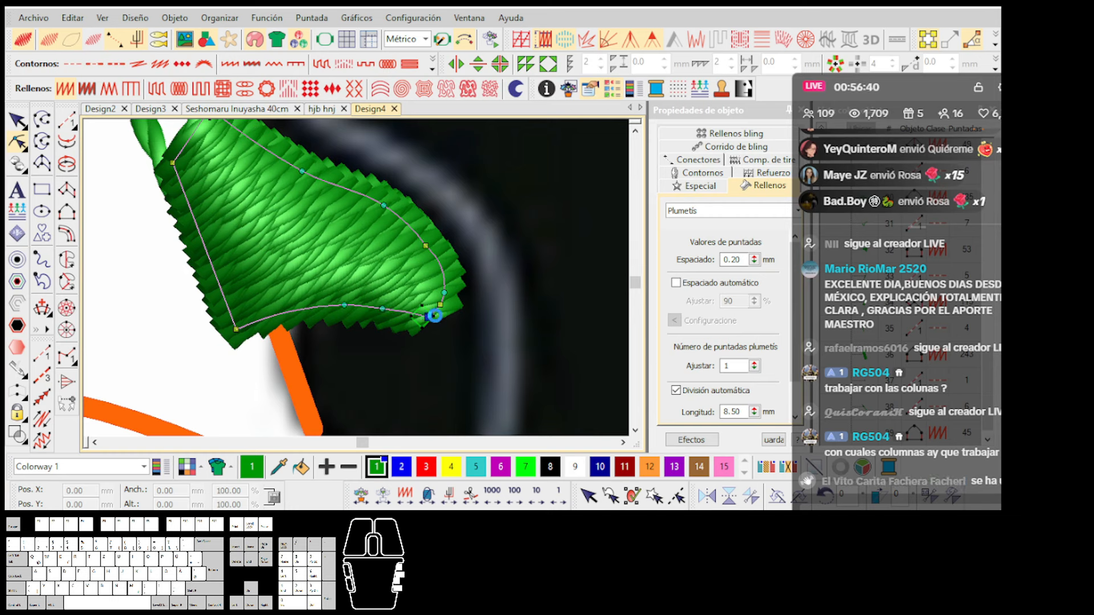
left_click_drag(344, 305, 332, 309)
scroll(350, 259, "down", 2)
scroll(349, 259, "up", 3)
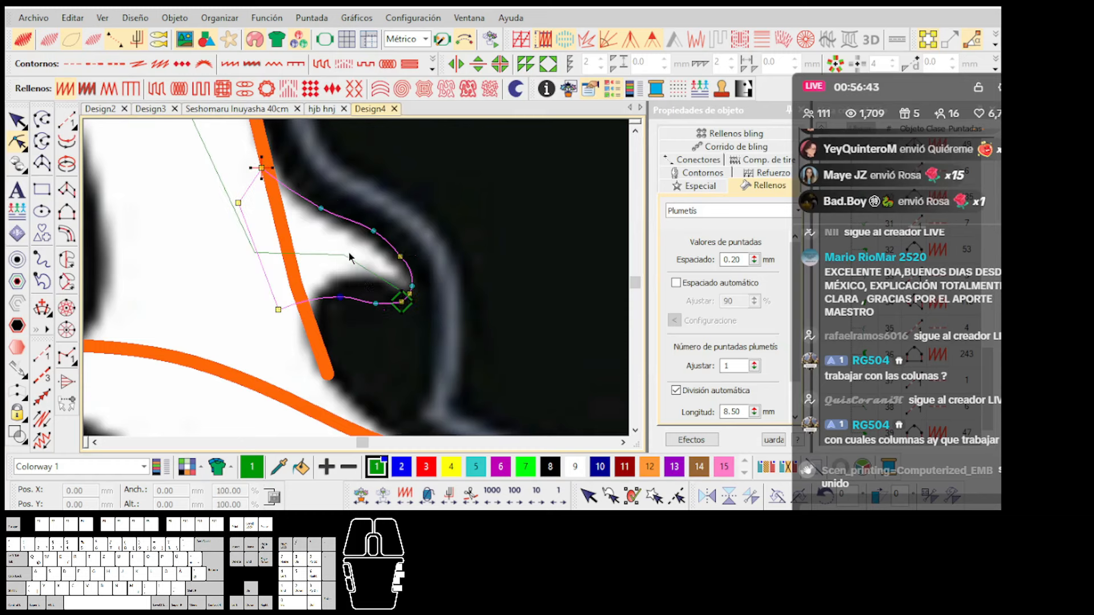
scroll(359, 283, "up", 1)
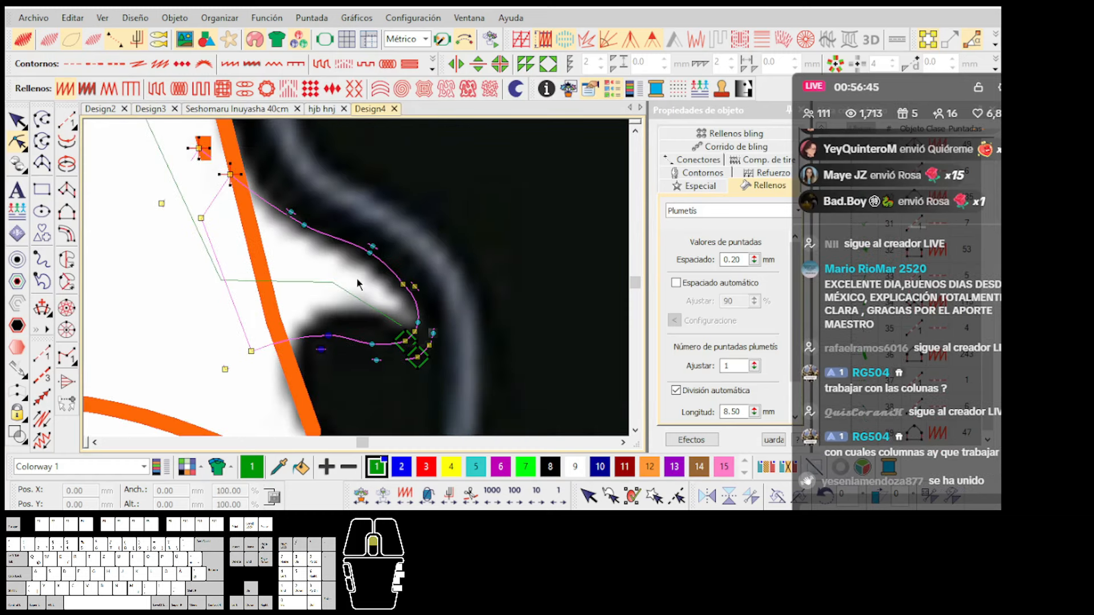
Remove a node from the spur satin's upper edge, then delete the whole satin object.
left_click(347, 246)
key("Delete")
scroll(359, 283, "down", 1)
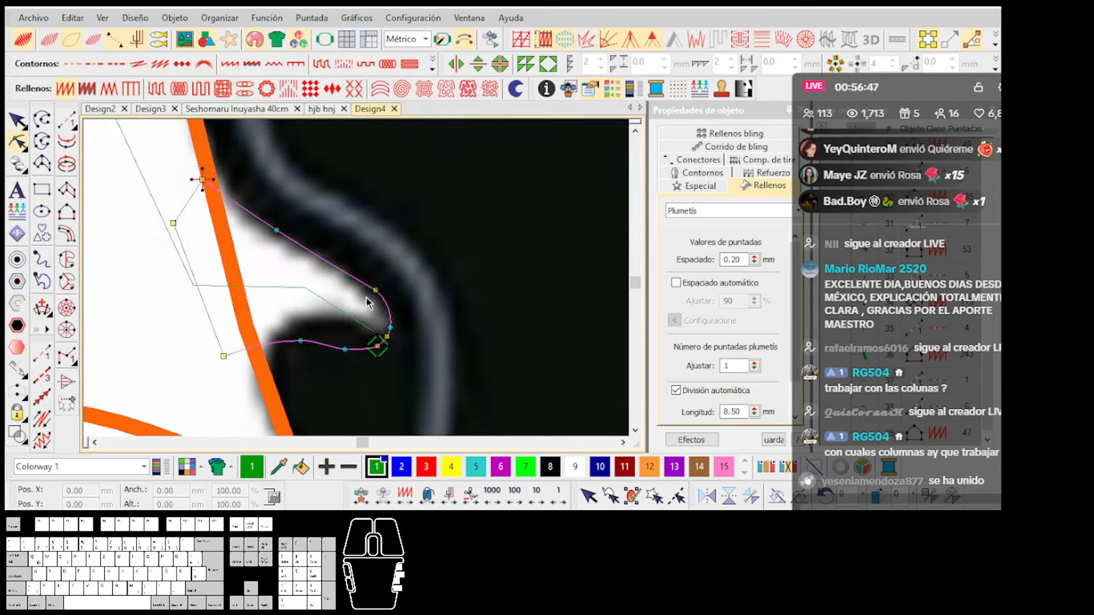
key("Escape")
key("Delete")
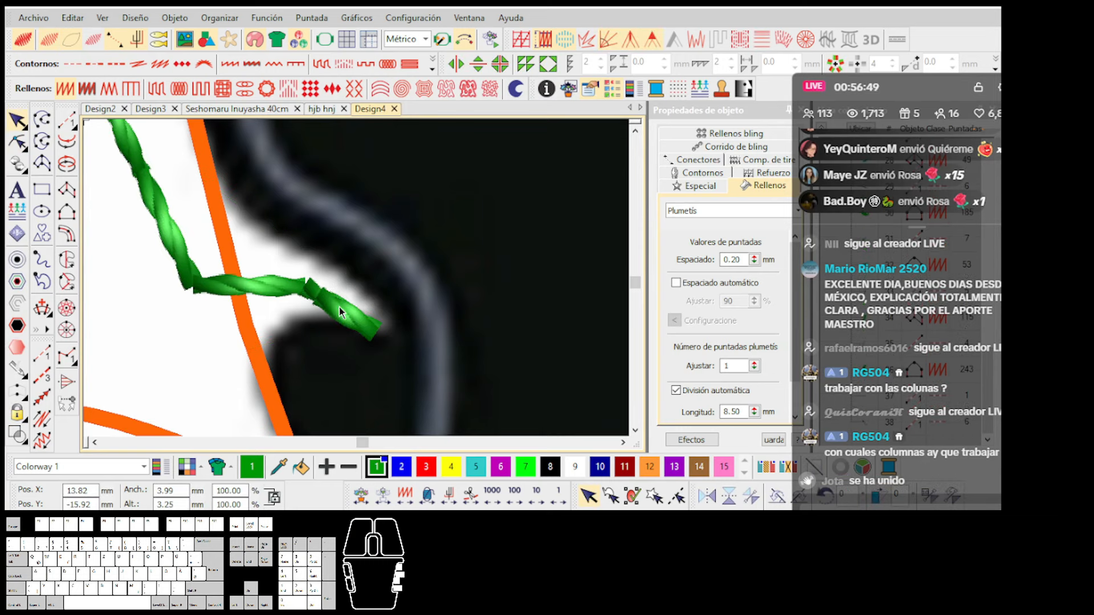
Pull the running stitch's end and last bend back inside the small spur.
left_click(359, 313)
key("h")
left_click_drag(374, 331, 362, 318)
left_click_drag(305, 286, 288, 286)
key("Escape")
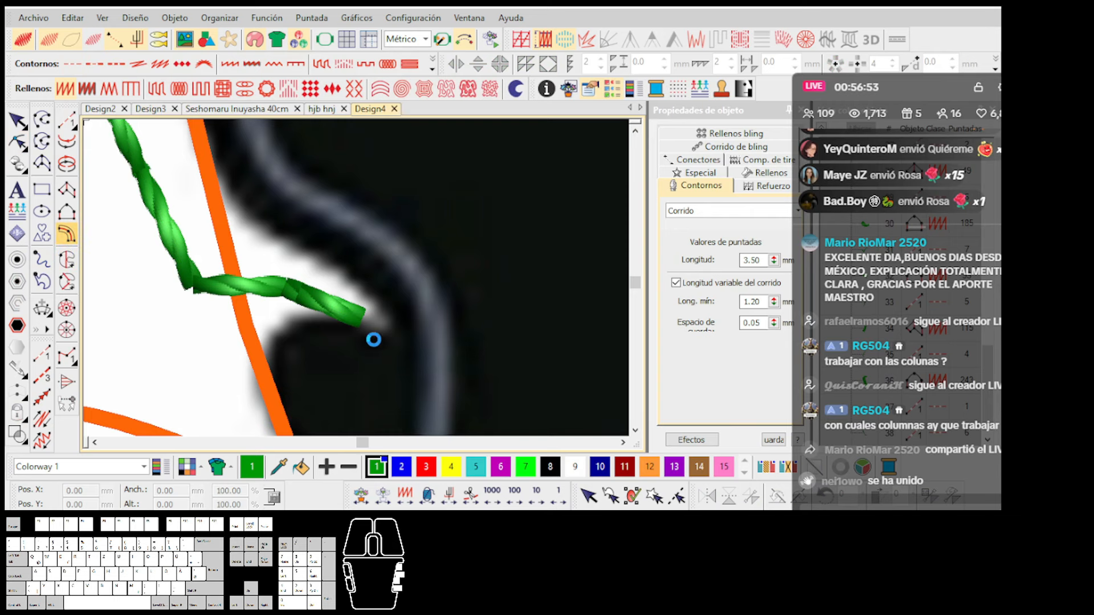
Retrace the small spur as a closed satin outline with a smooth curved upper edge and generate its stitches.
key("c")
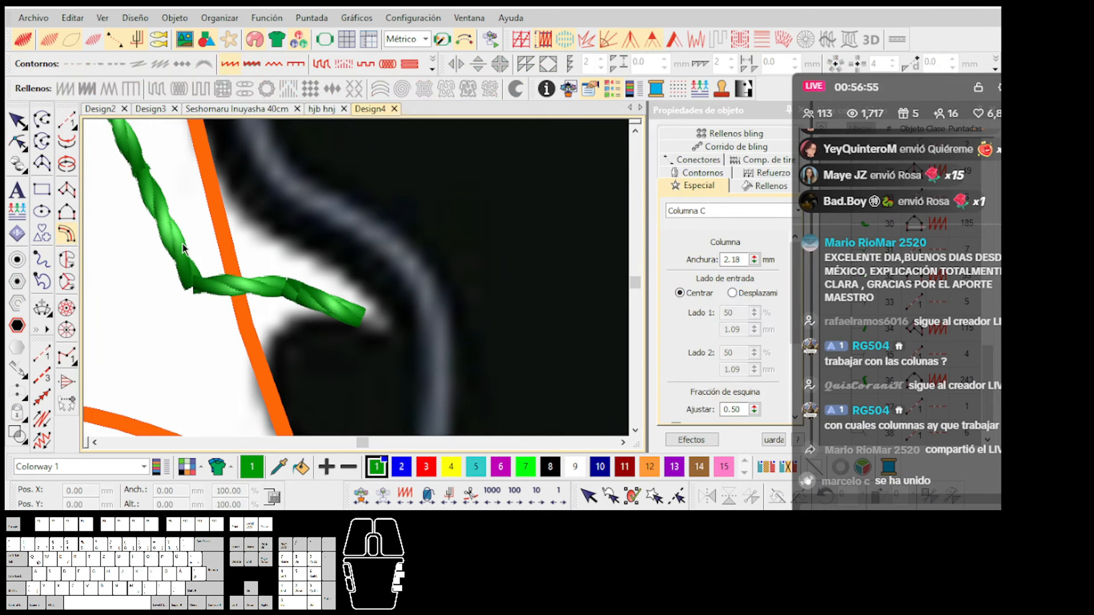
key("s")
right_click(326, 334)
left_click(222, 354)
left_click(164, 221)
left_click(391, 336)
right_click(325, 257)
right_click(278, 235)
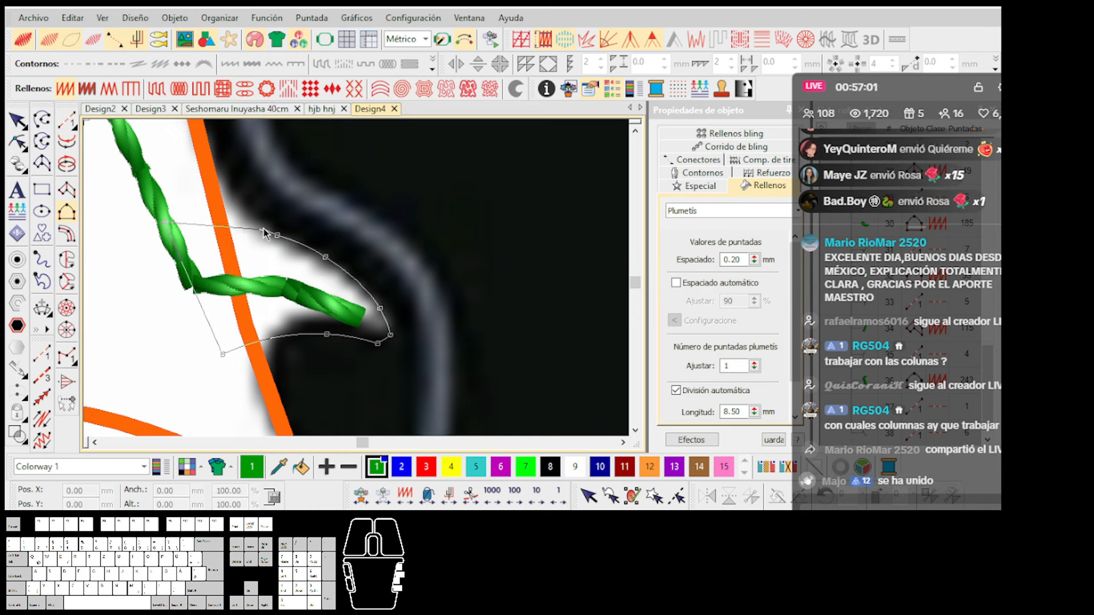
left_click(213, 177)
key("Return")
scroll(273, 232, "down", 2)
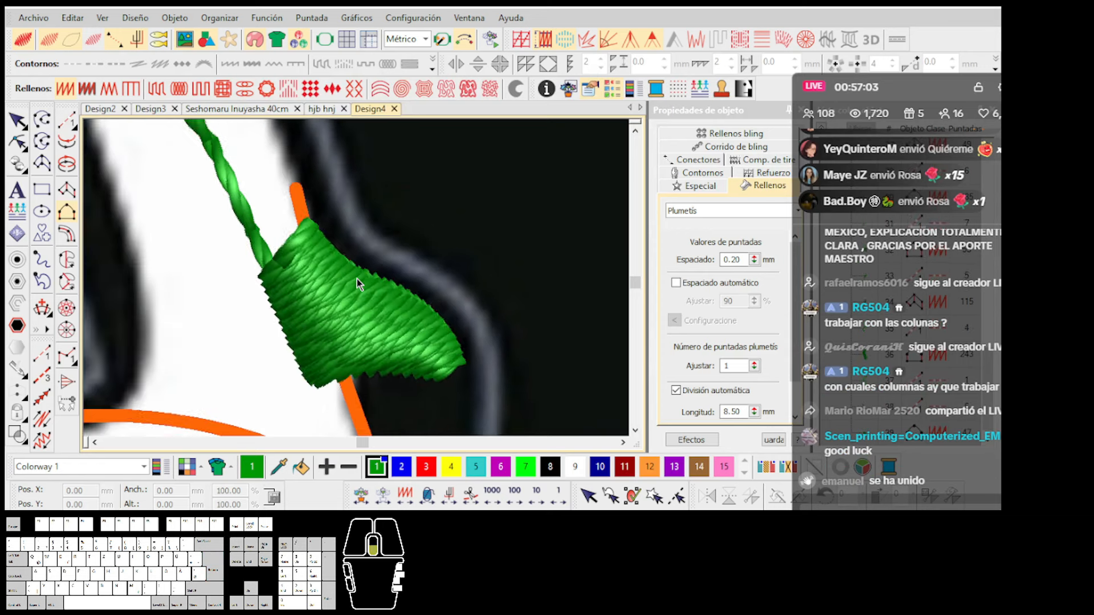
scroll(357, 278, "up", 2)
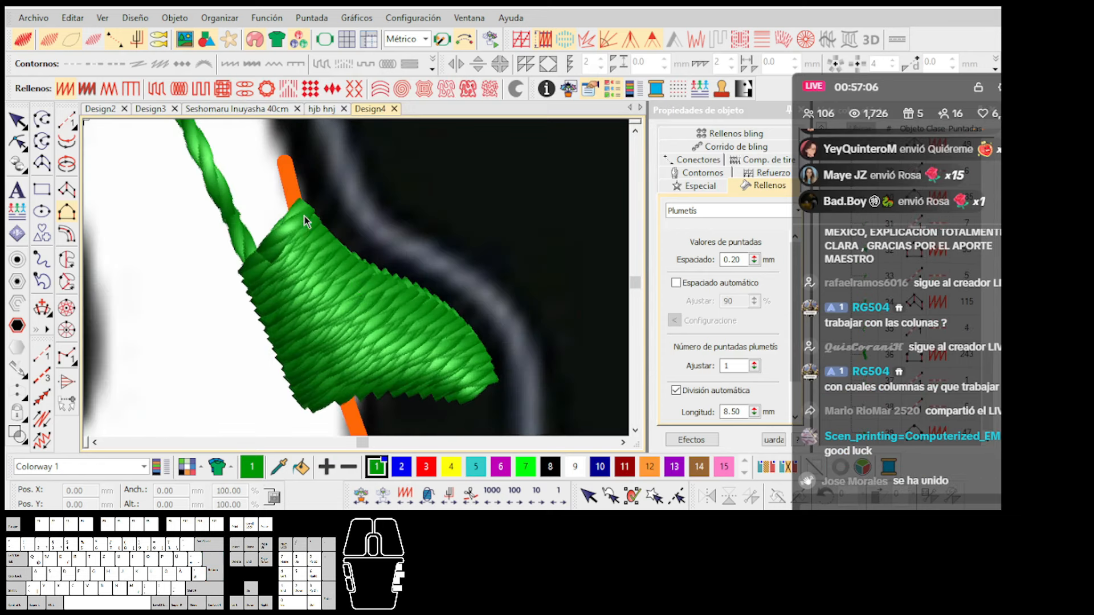
Draw a running stitch from the spur satin's upper corner back up inside the leg to the guide curve below the crossbar.
key("space")
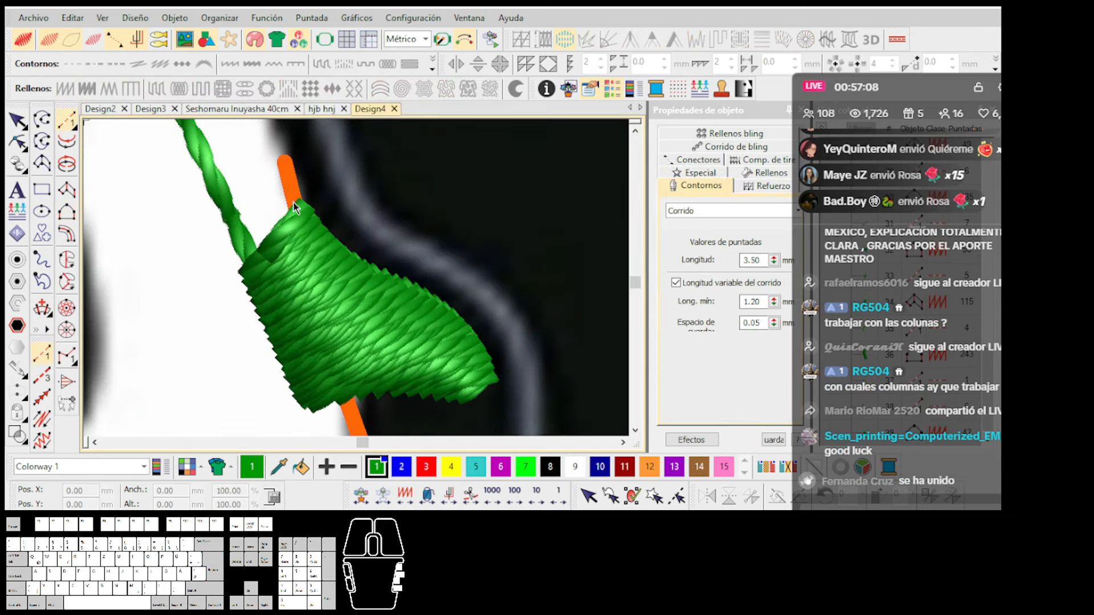
scroll(358, 239, "down", 4)
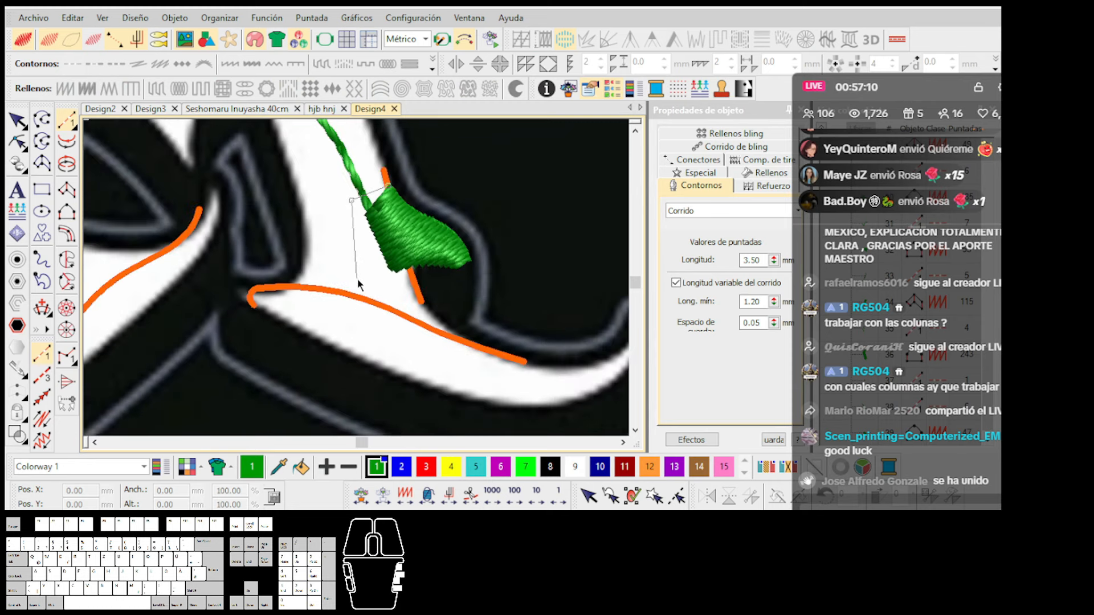
scroll(359, 240, "down", 3)
scroll(350, 278, "up", 4)
left_click(337, 280)
left_click(290, 172)
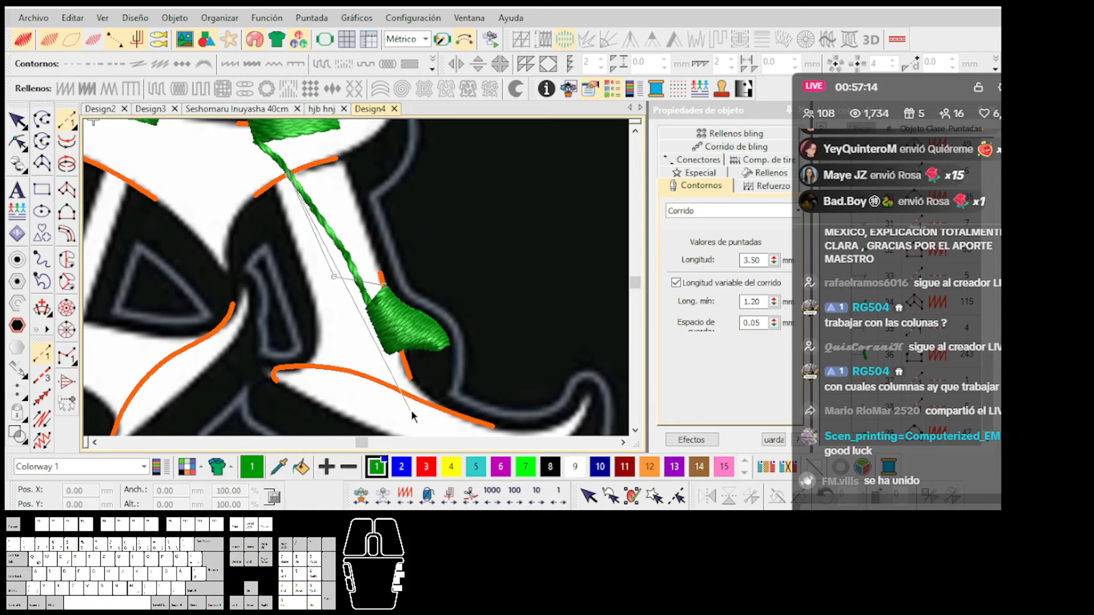
scroll(412, 416, "up", 1)
scroll(351, 265, "down", 2)
scroll(308, 165, "up", 2)
scroll(308, 198, "up", 1)
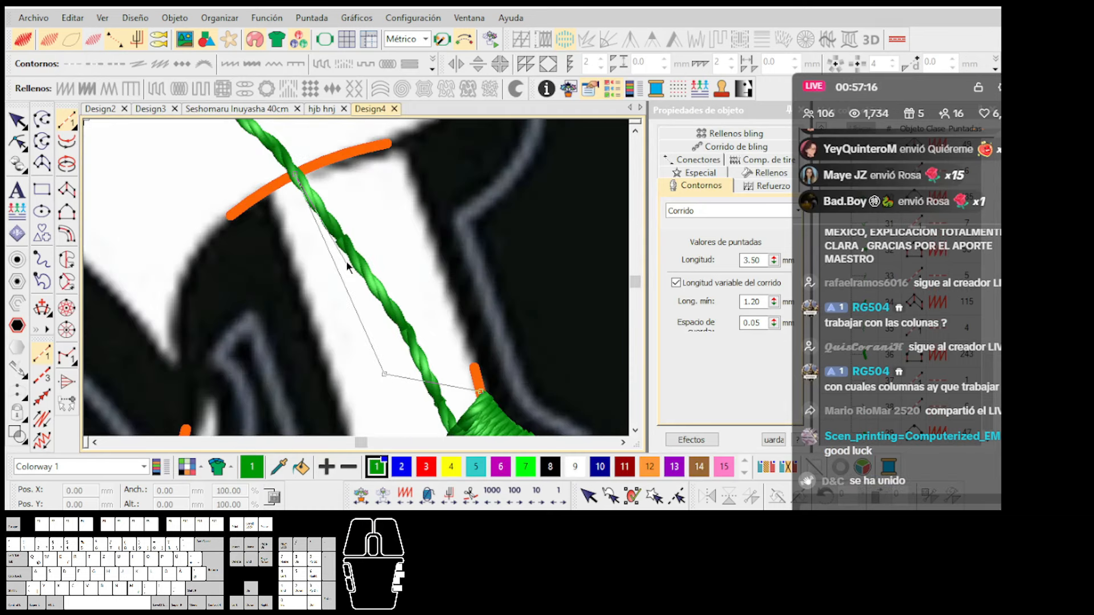
left_click(294, 175)
key("Return")
Start the lower leg's satin outline at its upper inner corner and trace down the inner edge and across into the foot.
key("space")
left_click(262, 178)
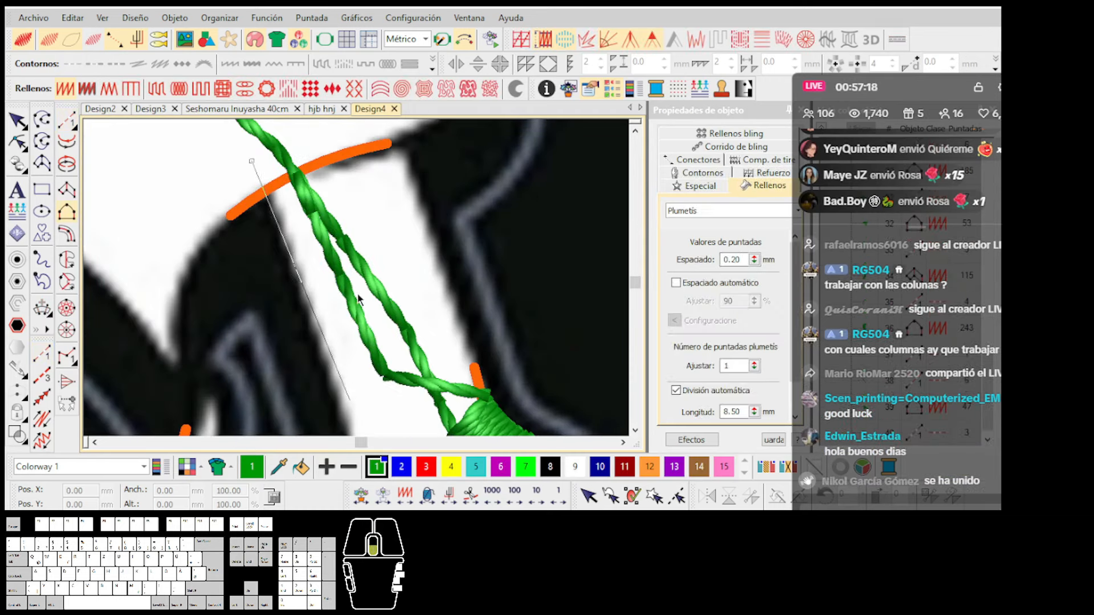
scroll(353, 298, "down", 3)
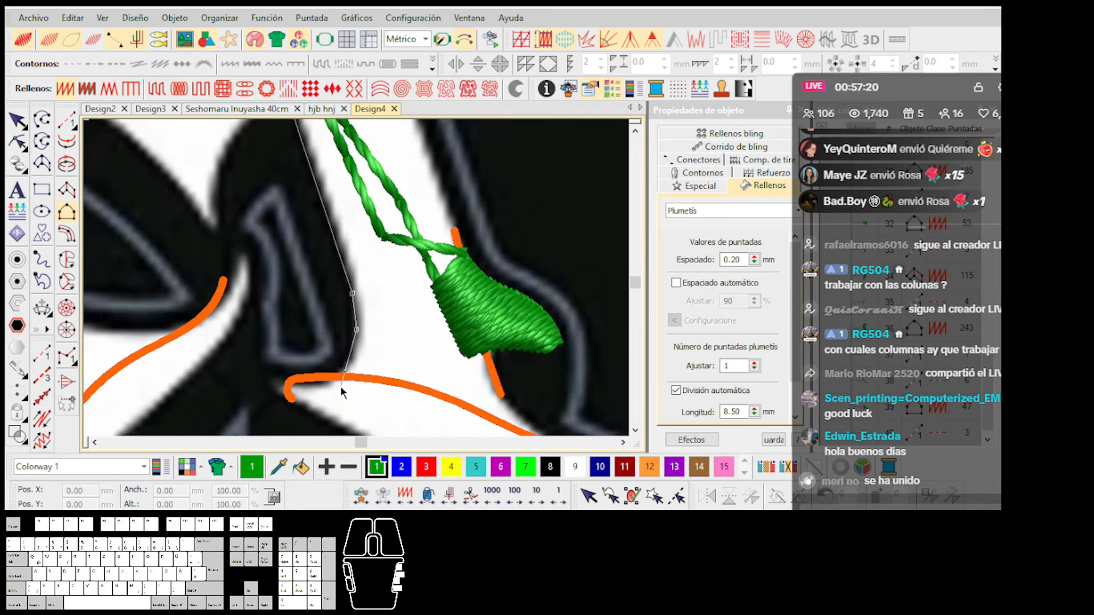
scroll(475, 429, "up", 1)
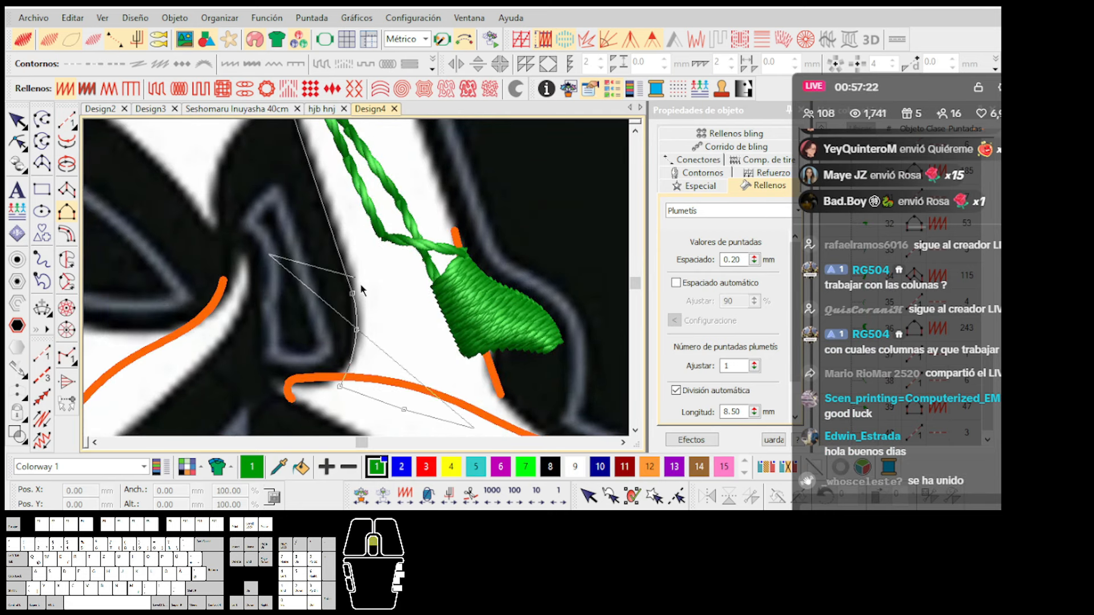
left_click(391, 313)
scroll(344, 233, "down", 2)
key("Return")
scroll(351, 264, "down", 1)
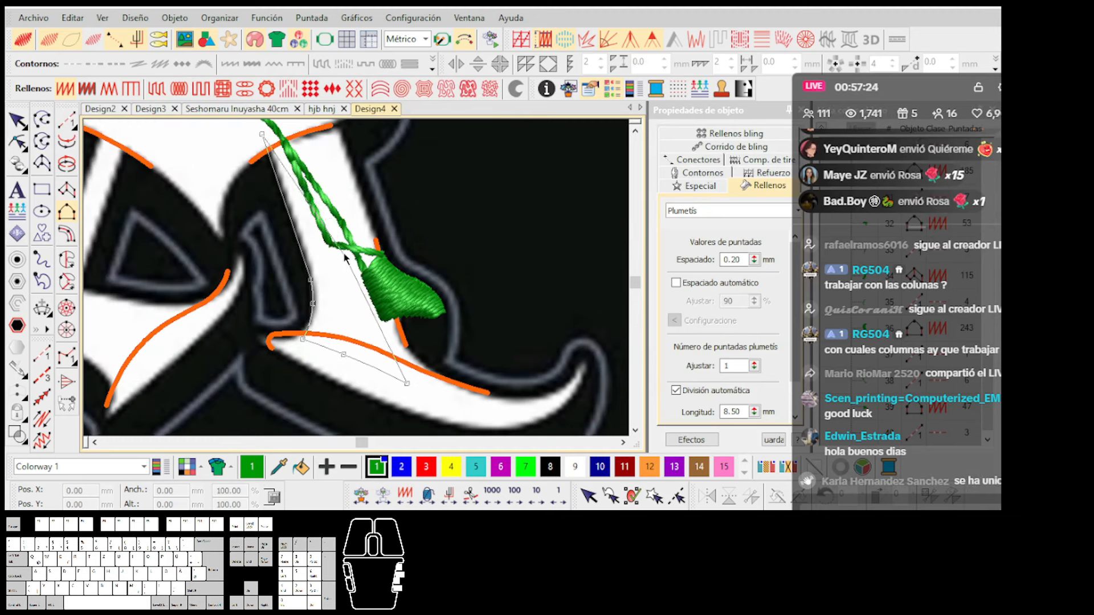
Complete the lower leg's outline along the top and the outer edge down to the foot, and generate the satin.
scroll(358, 279, "up", 4)
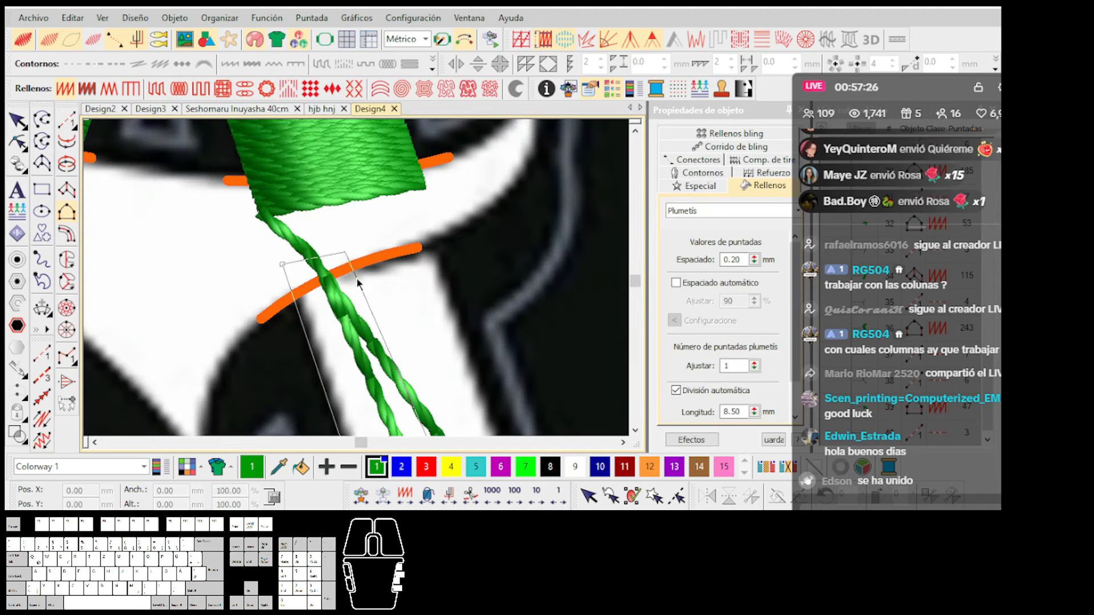
left_click(377, 259)
left_click(473, 281)
scroll(480, 330, "down", 4)
scroll(371, 322, "up", 1)
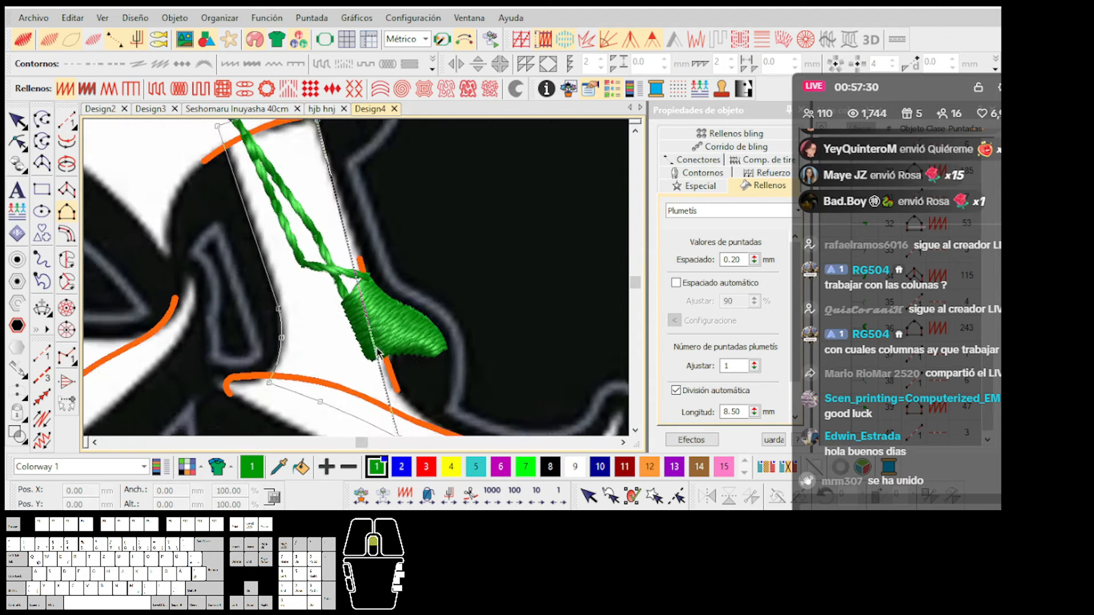
scroll(378, 352, "up", 4)
scroll(390, 409, "down", 2)
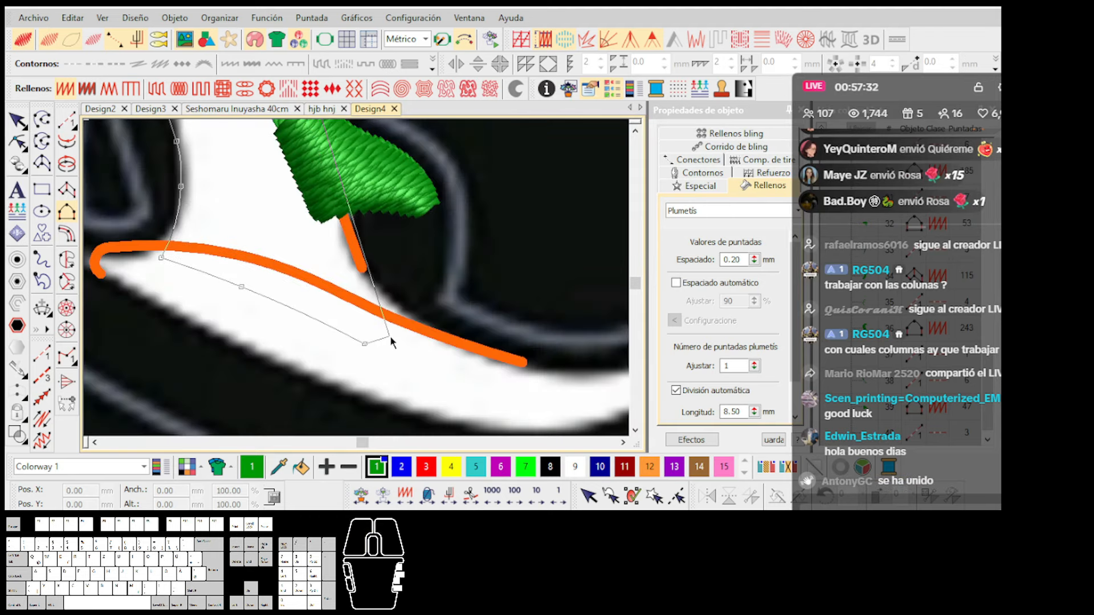
left_click(379, 320)
key("Return")
Move the leg satin's lower corner node inward along the foot and check the stitches without the realistic view.
key("h")
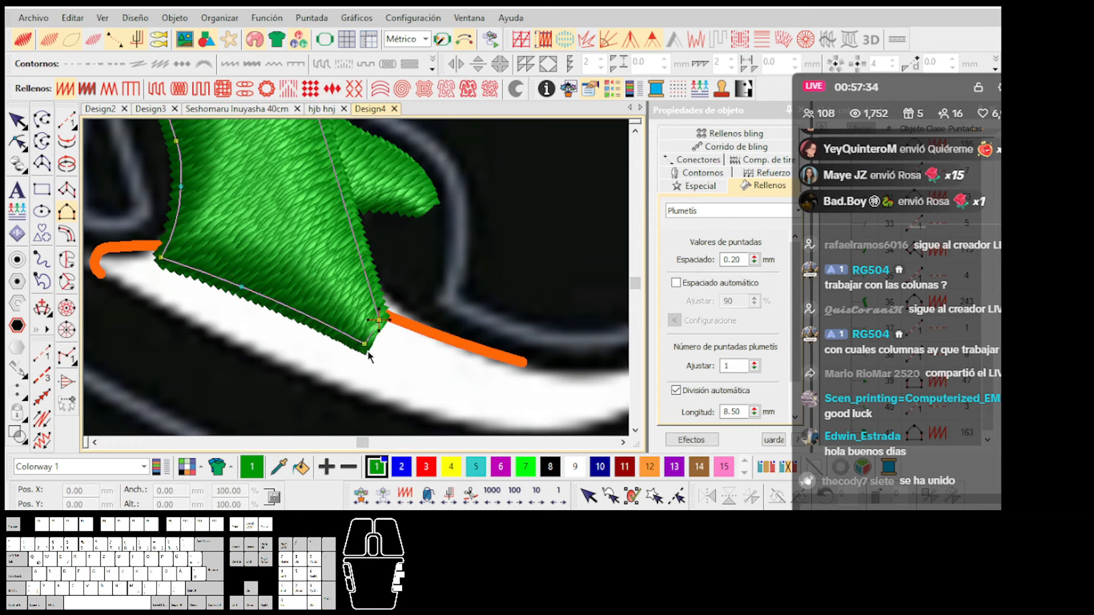
left_click(365, 345)
left_click_drag(364, 344, 331, 330)
key("t")
scroll(345, 274, "down", 4)
key("Escape")
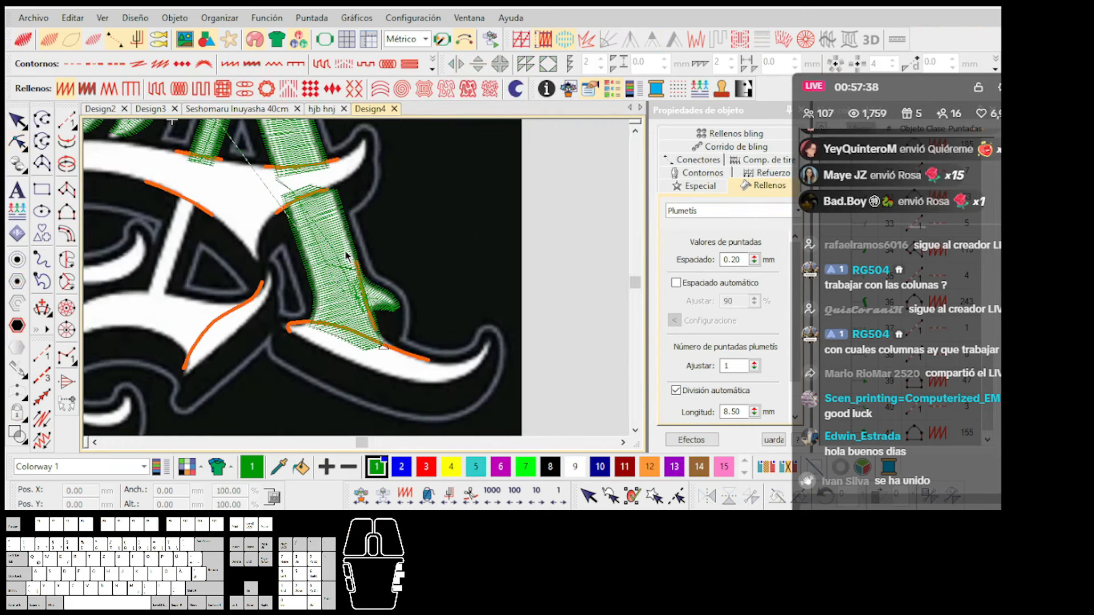
Draw a running stitch from the leg satin's lower outer corner through the middle of the foot to its curled tip.
scroll(361, 288, "down", 2)
scroll(374, 327, "up", 6)
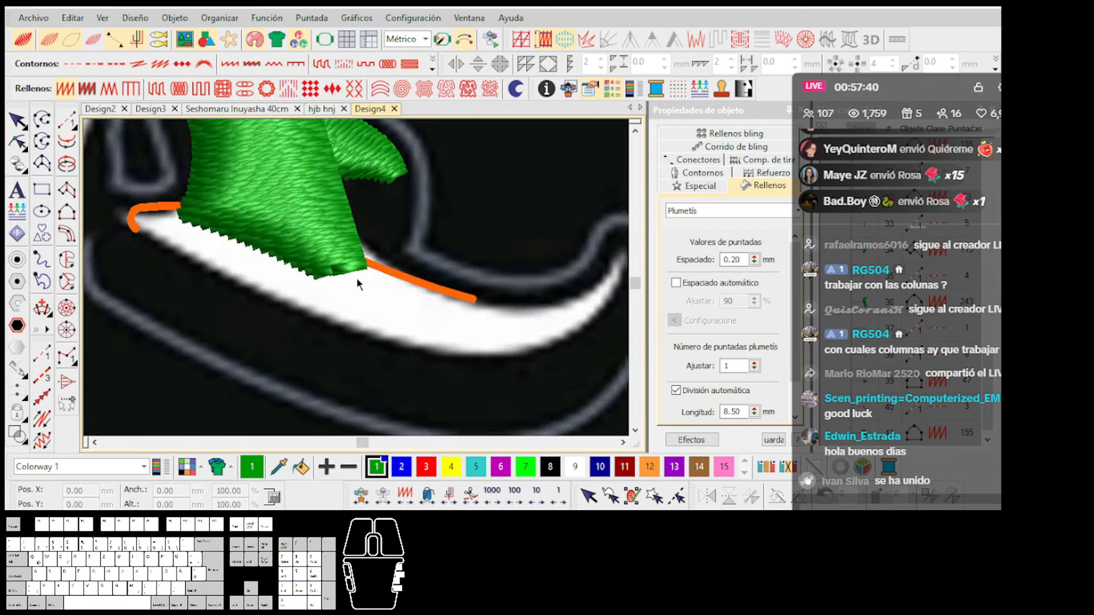
key("space")
left_click(366, 266)
left_click(381, 309)
scroll(518, 327, "up", 2)
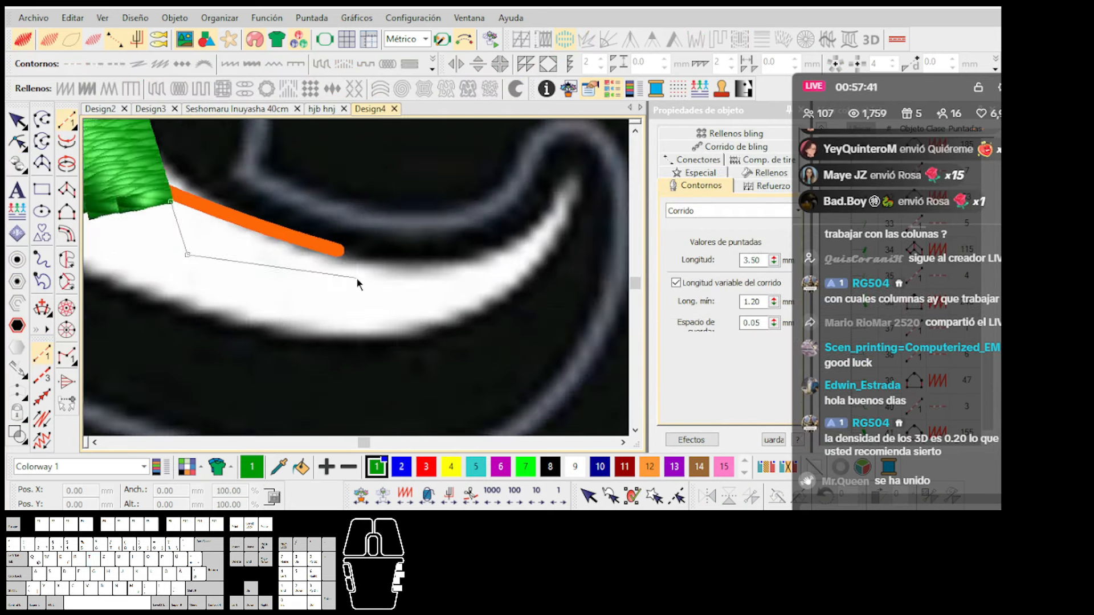
left_click(362, 307)
scroll(536, 270, "up", 1)
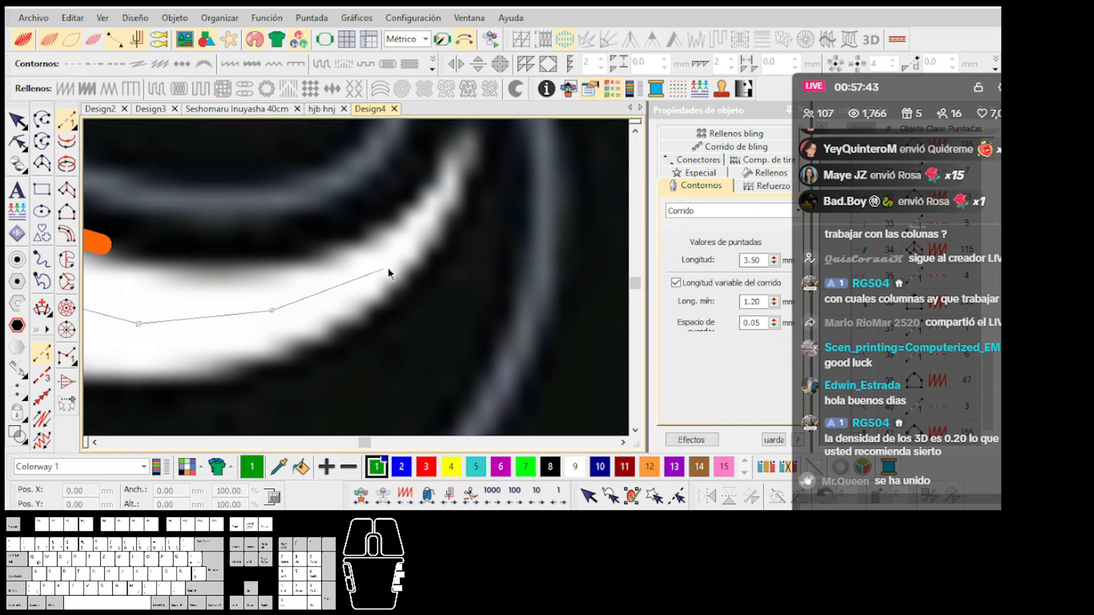
left_click(462, 183)
key("Return")
Start the foot's satin outline at the curled tip and trace back along its upper inner curve.
scroll(461, 182, "down", 2)
key("space")
left_click(356, 256)
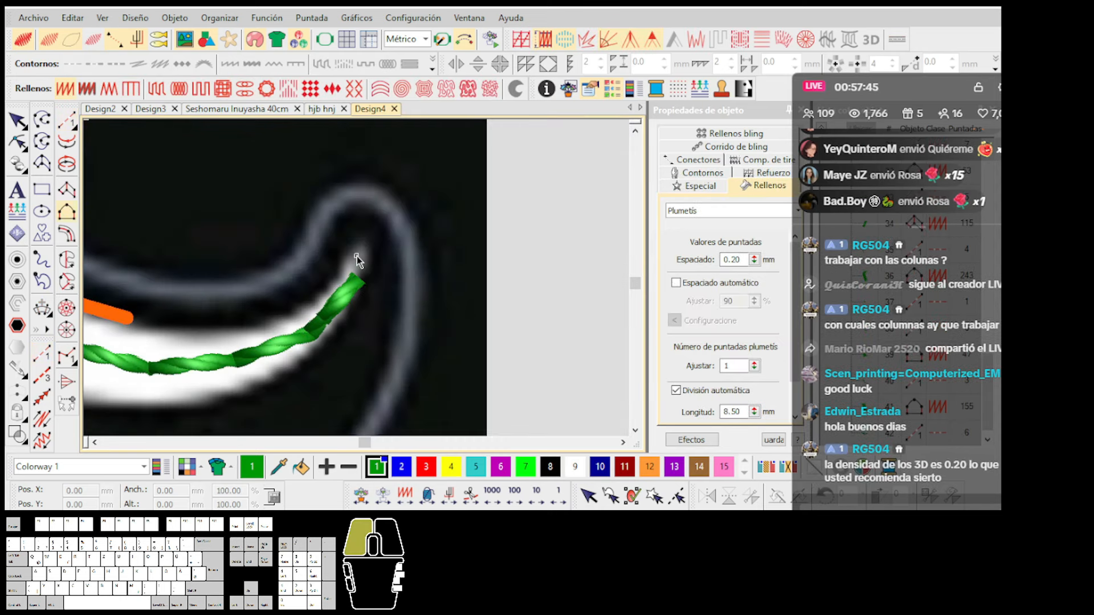
left_click(345, 257)
left_click(337, 264)
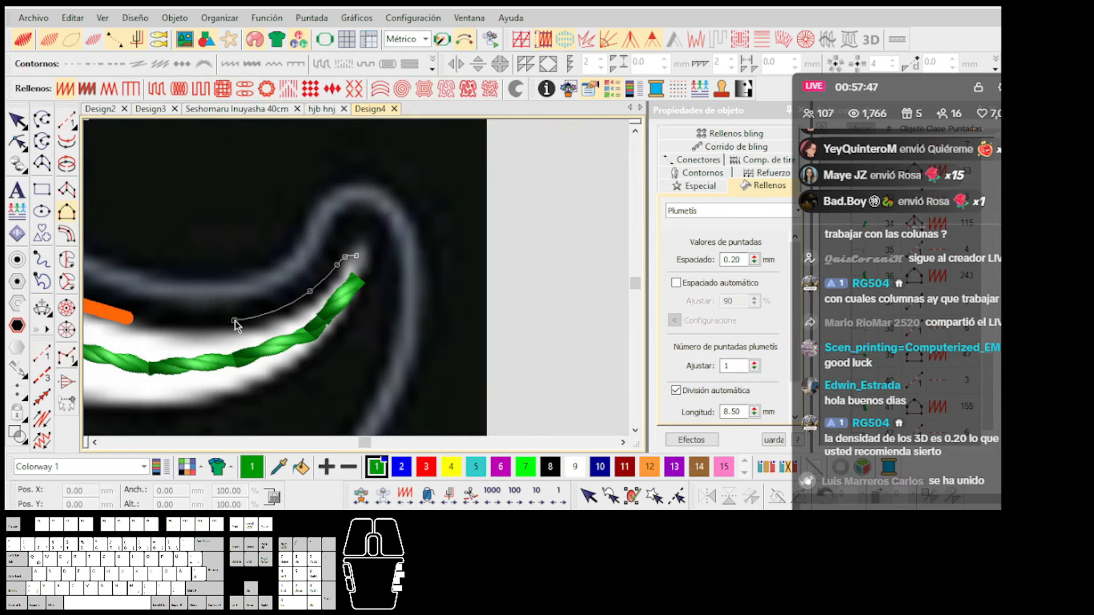
left_click(126, 315)
scroll(125, 314, "down", 4)
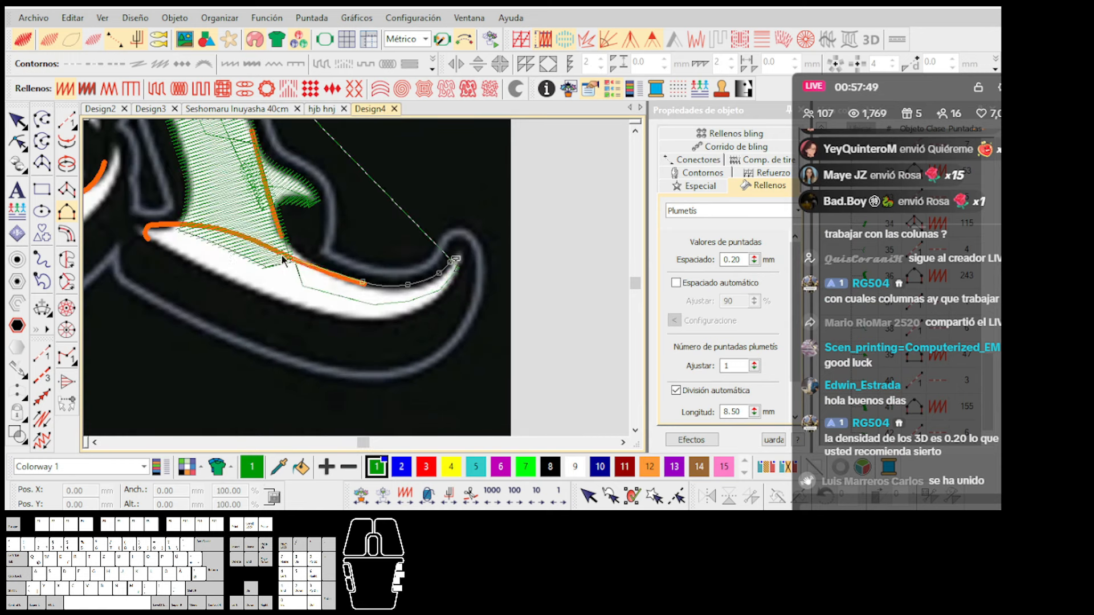
Continue the foot's upper edge across the base of the leg to the rounded heel end.
scroll(205, 240, "up", 2)
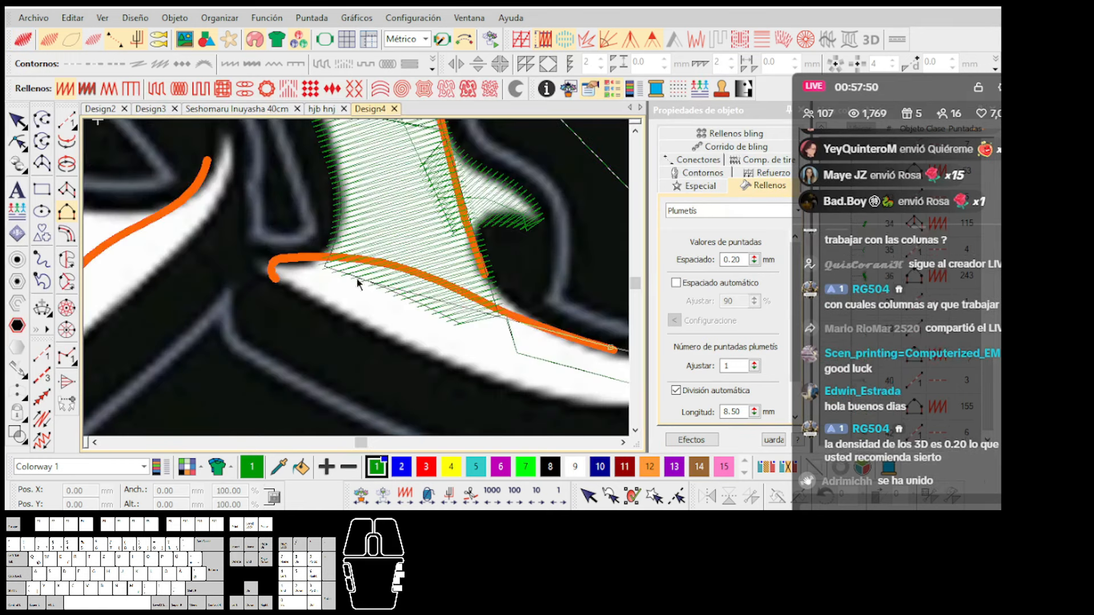
right_click(421, 275)
scroll(342, 269, "up", 1)
scroll(338, 265, "up", 1)
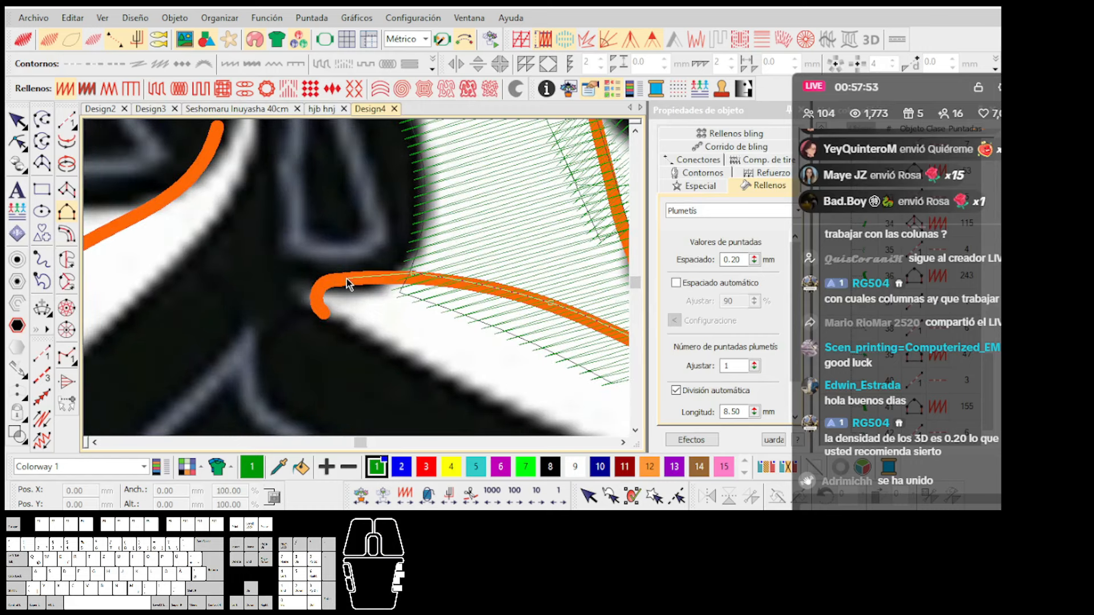
key("Return")
left_click(319, 280)
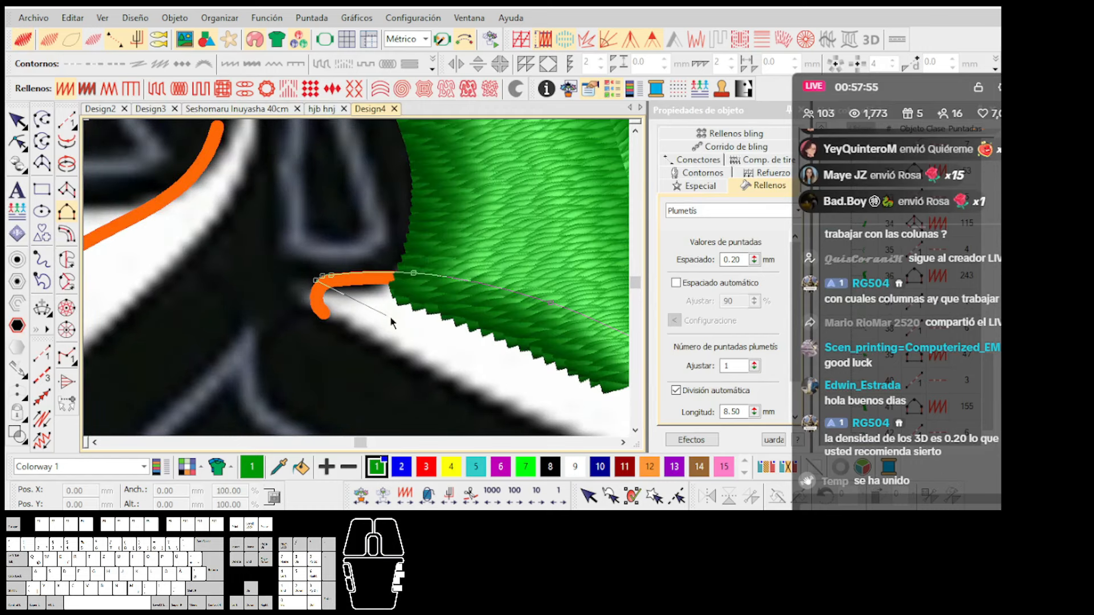
Start the foot satin's second side at the curled tip and trace around its outer curve.
scroll(395, 302, "down", 4)
scroll(536, 282, "up", 2)
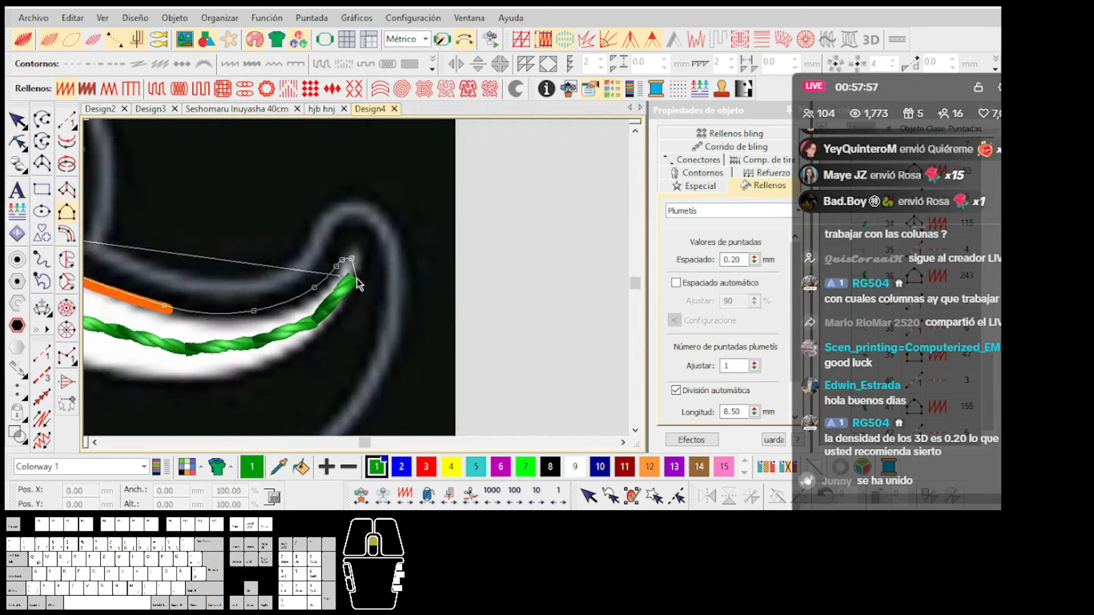
scroll(536, 285, "up", 2)
right_click(362, 279)
right_click(352, 309)
right_click(322, 347)
scroll(324, 346, "down", 2)
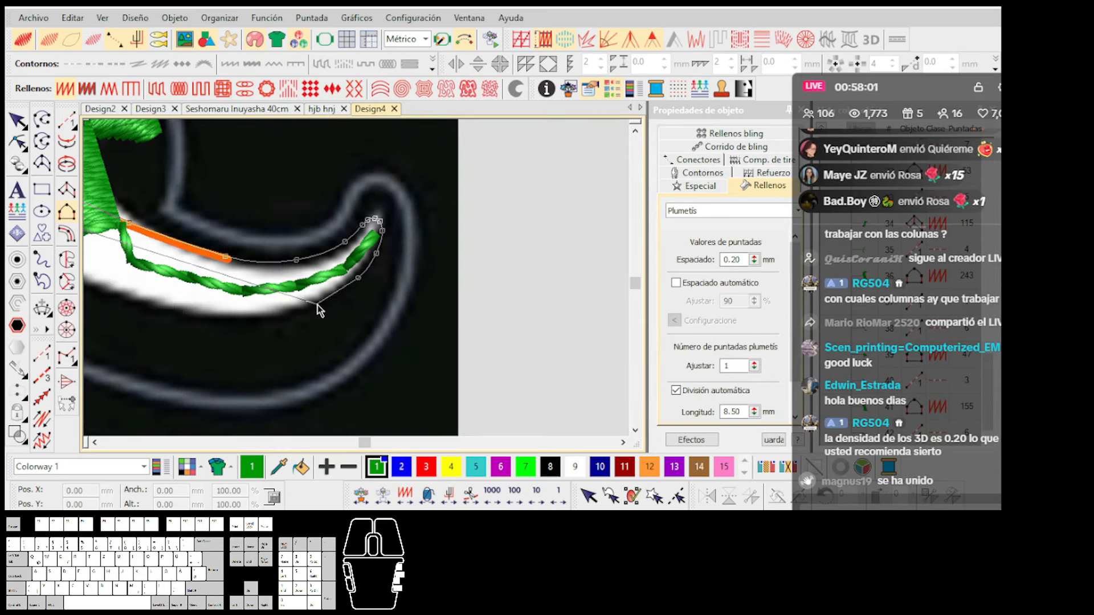
Trace the foot's lower edge back to the heel end, replacing the last misplaced point, and generate the satin.
scroll(187, 289, "down", 1)
scroll(357, 287, "up", 1)
key("BackSpace")
right_click(380, 295)
left_click(281, 273)
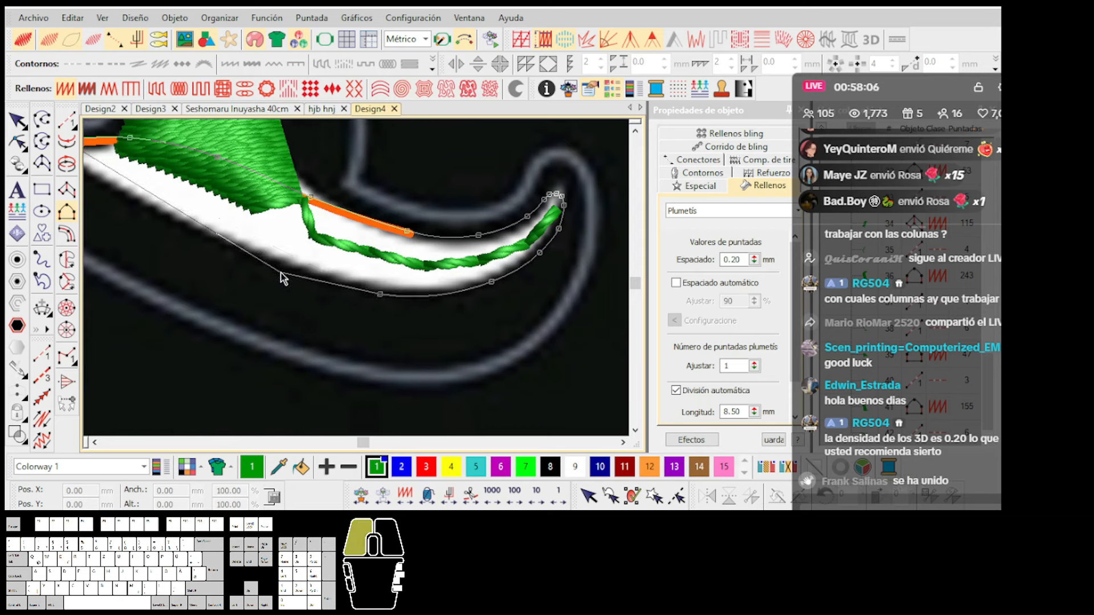
scroll(357, 283, "up", 3)
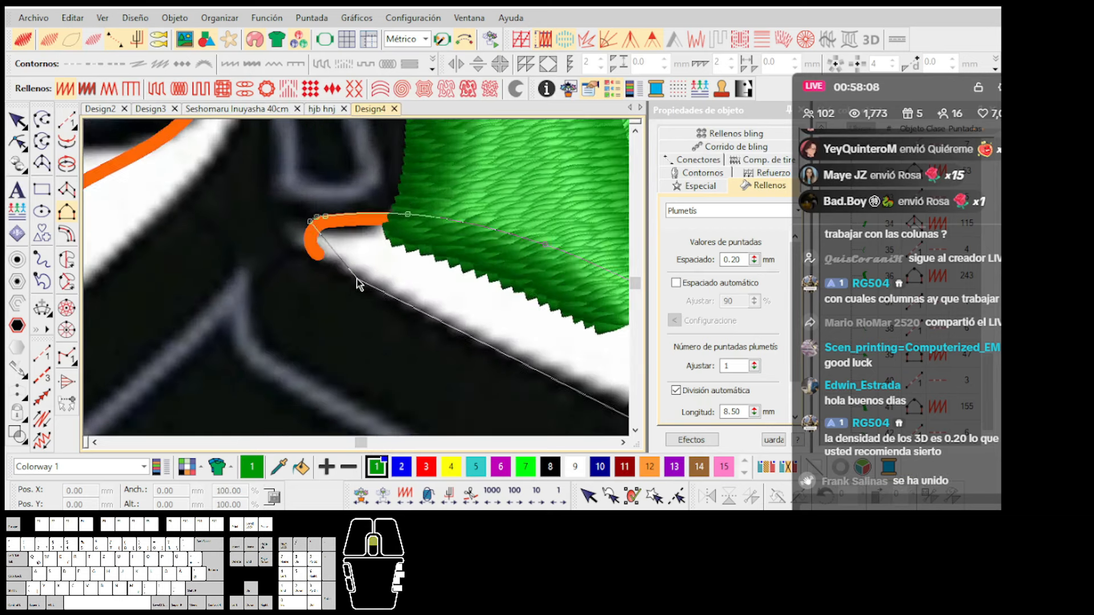
scroll(358, 283, "up", 1)
left_click(298, 261)
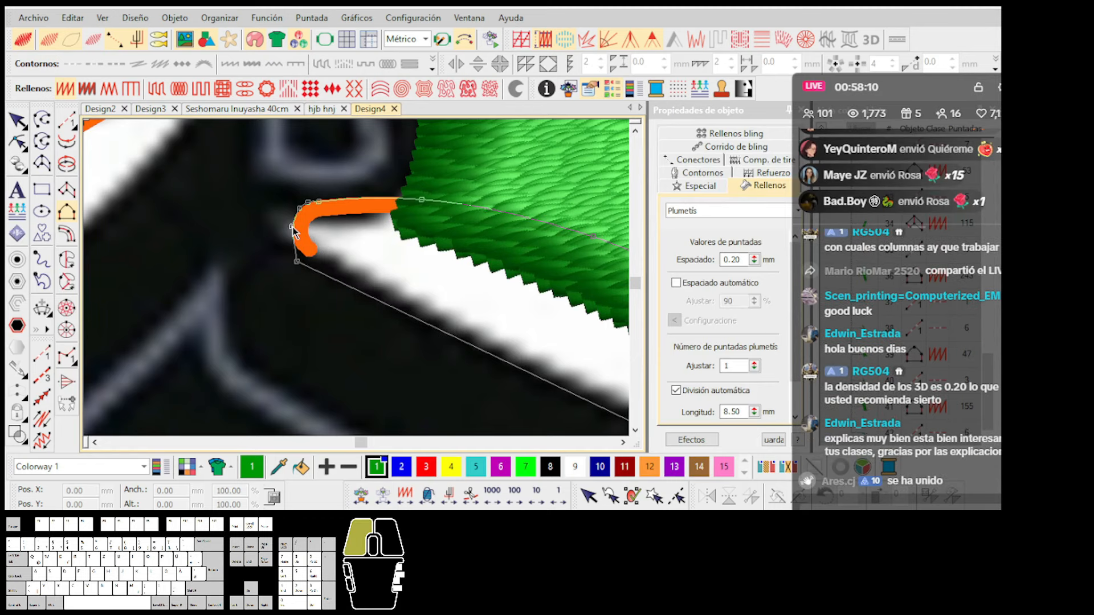
scroll(402, 247, "down", 4)
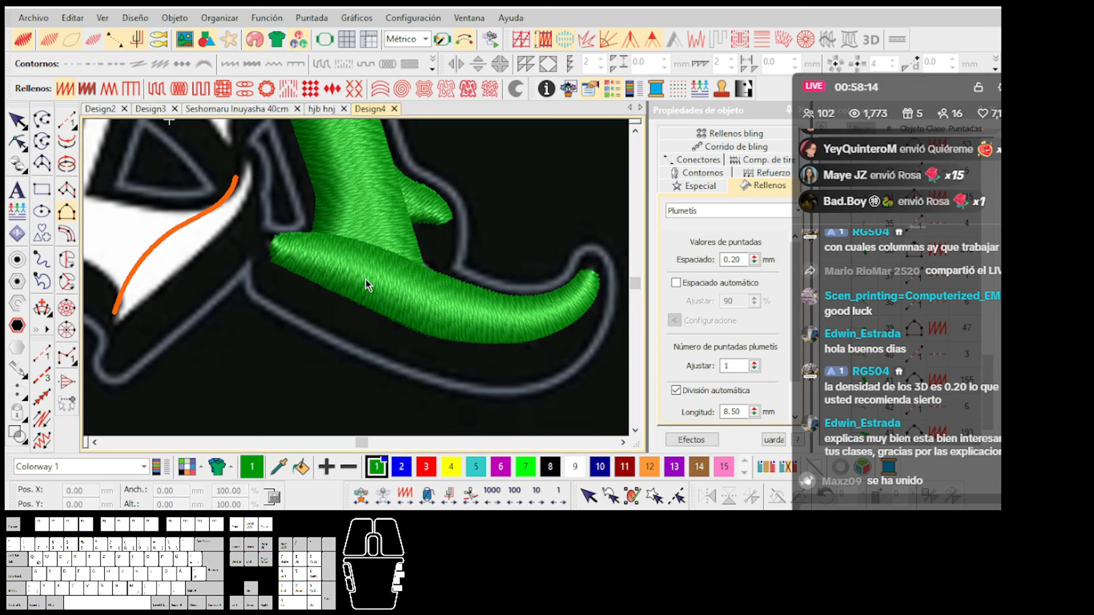
Add a stitch angle line across the middle of the foot satin and move the nearby lower-edge node slightly outward.
key("ctrl+h")
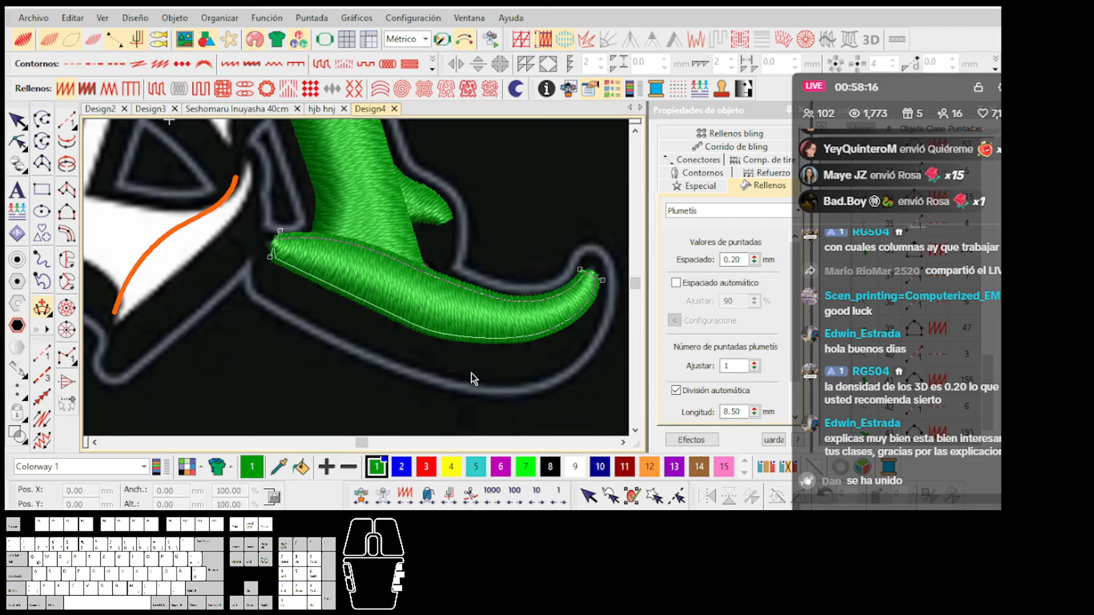
left_click(501, 267)
key("Return")
key("h")
scroll(503, 349, "up", 2)
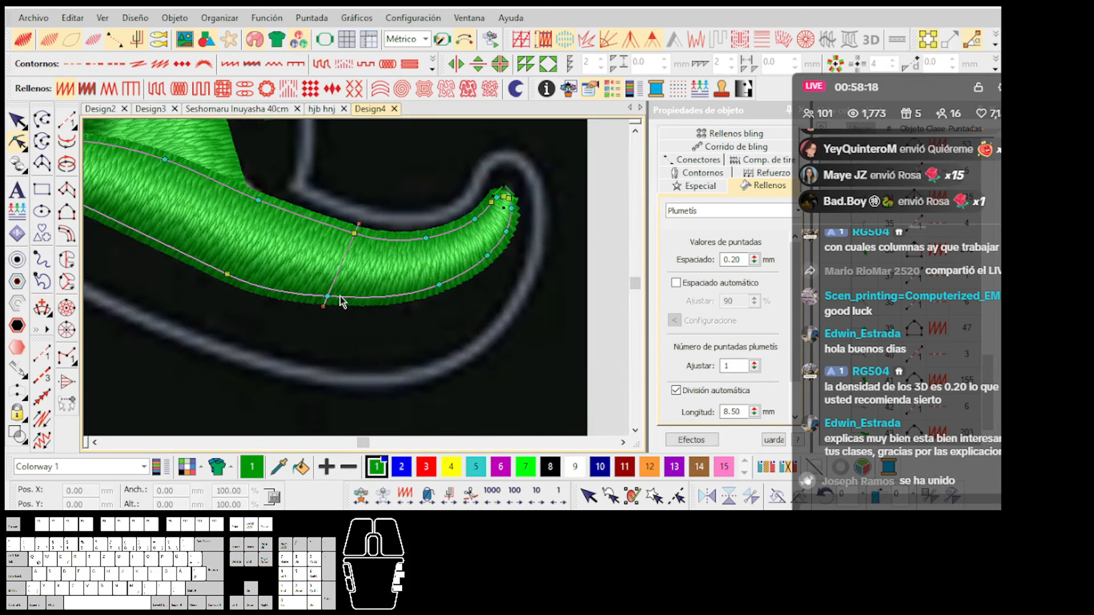
left_click(329, 296)
left_click_drag(329, 296, 335, 302)
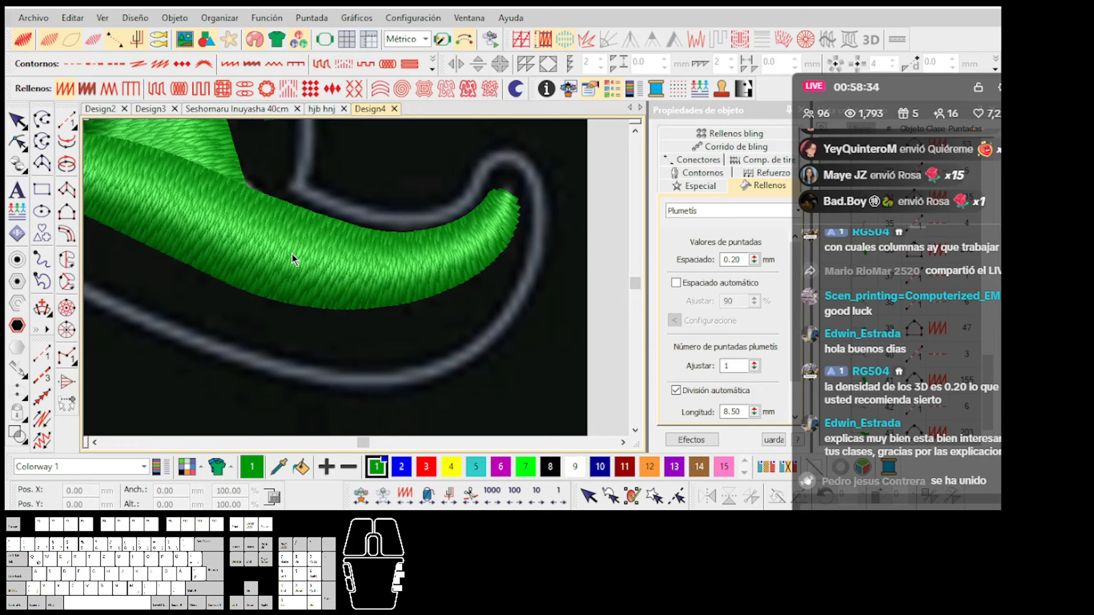
Reshape the foot satin's outer edge near the curled tip by adjusting its curve nodes.
key("h")
left_click(292, 254)
scroll(393, 288, "up", 1)
left_click_drag(382, 264, 358, 263)
scroll(438, 235, "up", 1)
left_click_drag(387, 223, 385, 223)
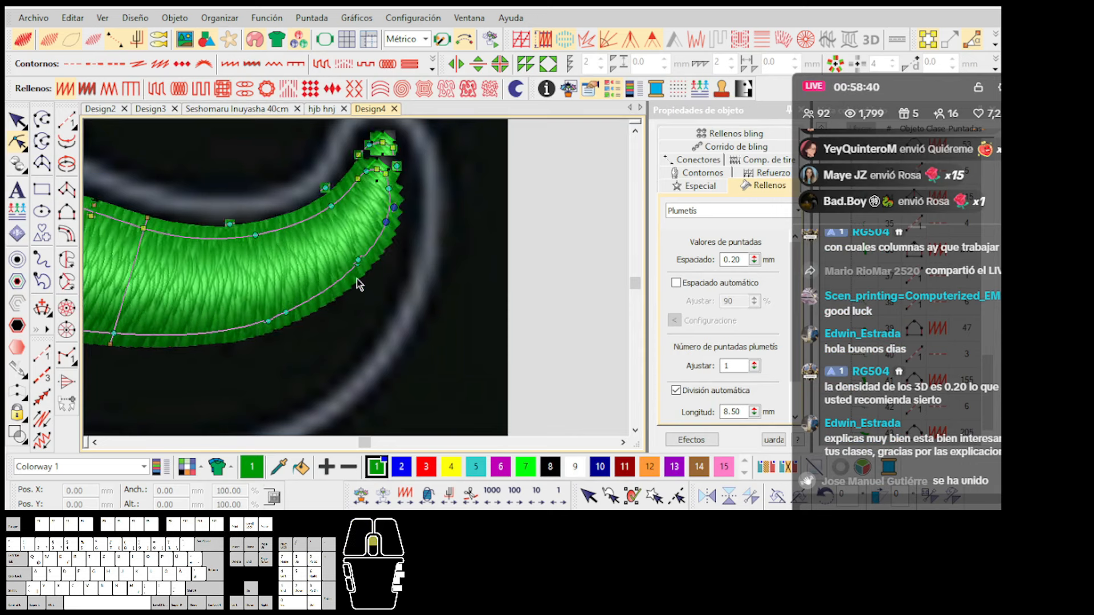
scroll(380, 256, "up", 2)
left_click_drag(374, 259, 383, 254)
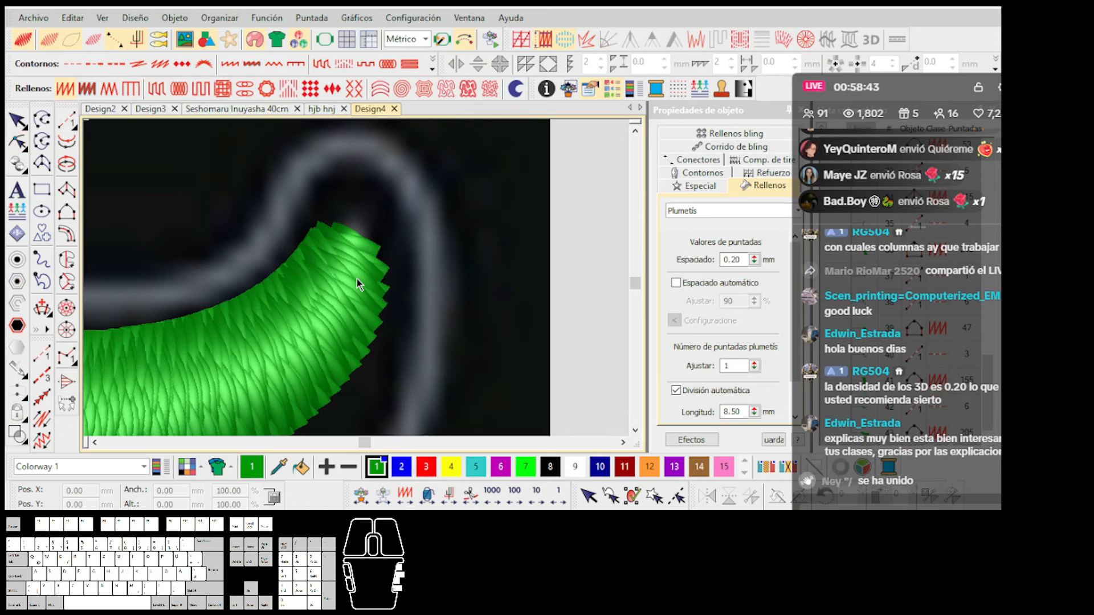
Round the foot satin's heel end by moving the node on its end curve slightly upward.
key("0")
scroll(401, 373, "up", 3)
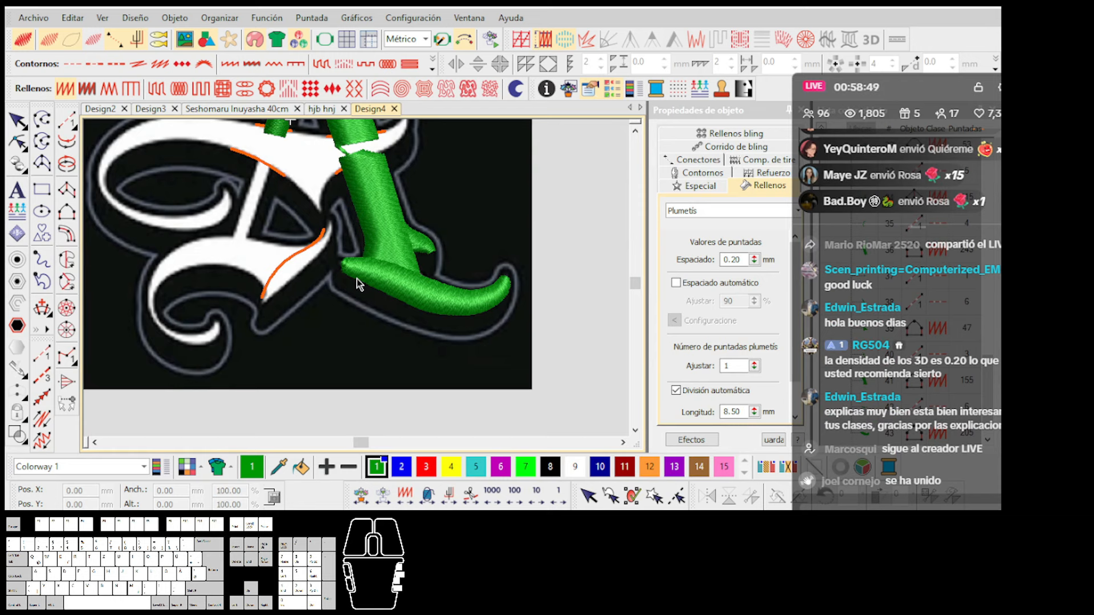
scroll(358, 283, "up", 3)
left_click(357, 283)
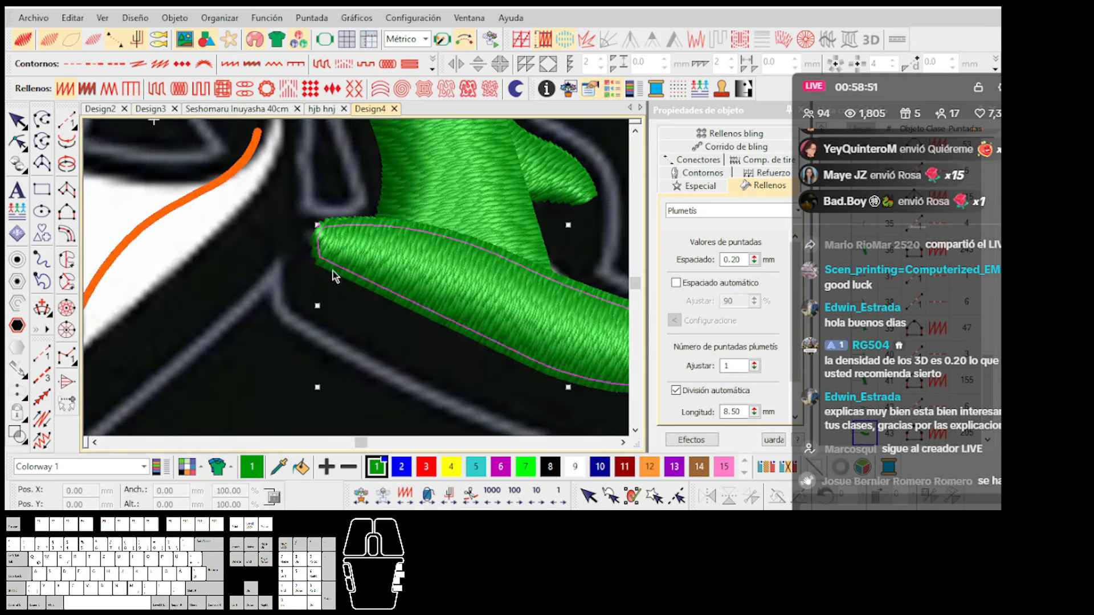
scroll(358, 283, "up", 1)
scroll(358, 283, "up", 1)
key("h")
scroll(361, 286, "up", 2)
mouse_move(337, 297)
left_mouse_down()
mouse_move(359, 318)
mouse_move(336, 291)
left_mouse_up()
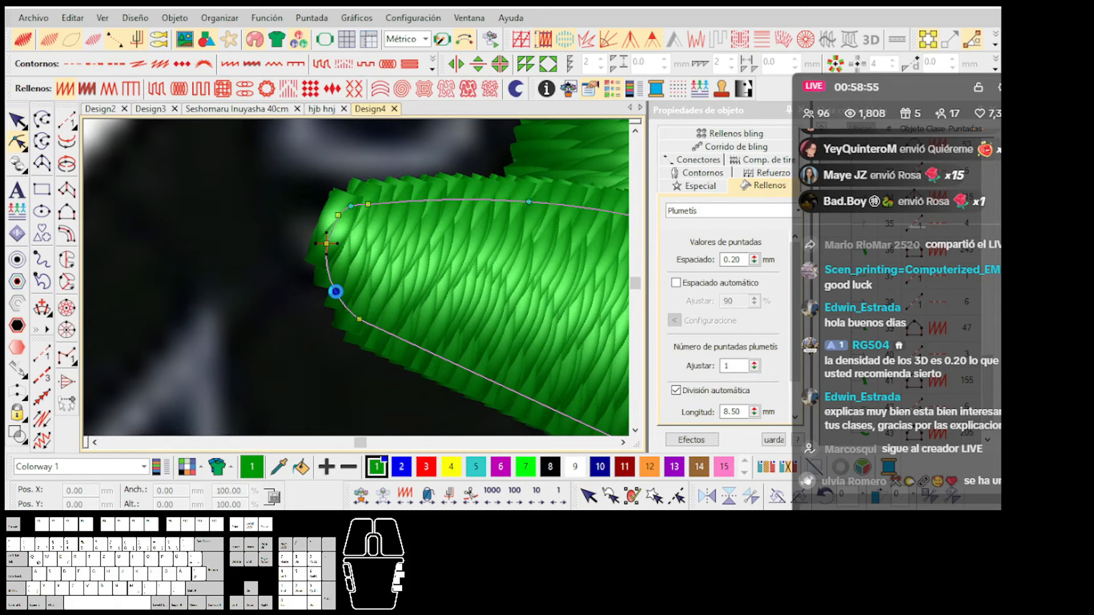
key("Escape")
Inspect the lower leg and foot satins where they overlap, selecting each in turn.
scroll(359, 284, "down", 4)
key("s")
scroll(398, 279, "up", 1)
left_click(373, 235)
scroll(375, 238, "up", 1)
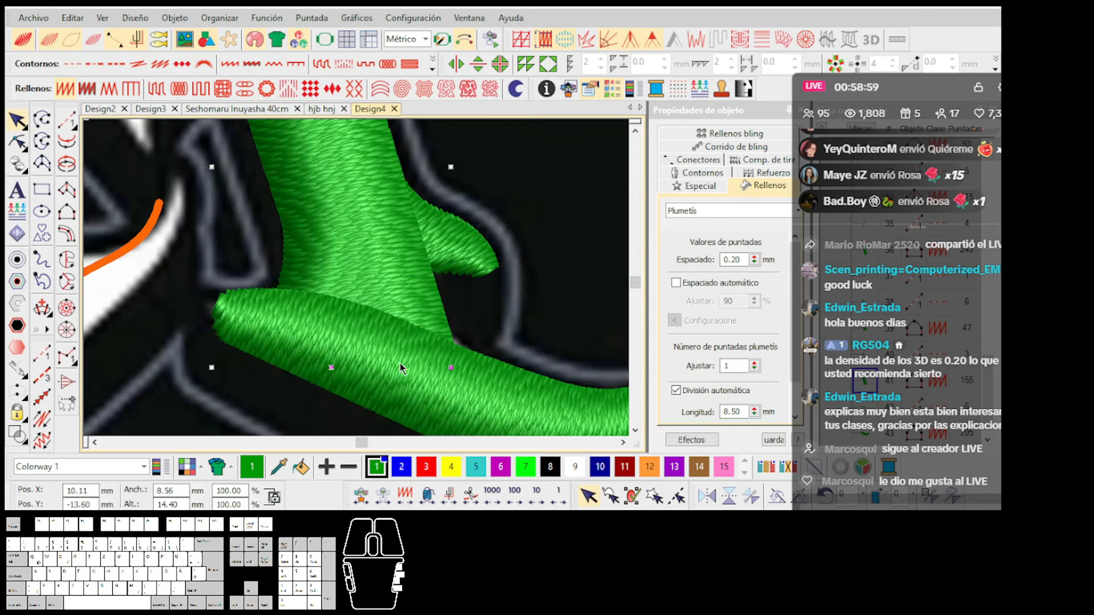
key("s")
key("s")
left_click(476, 366)
scroll(478, 366, "down", 2)
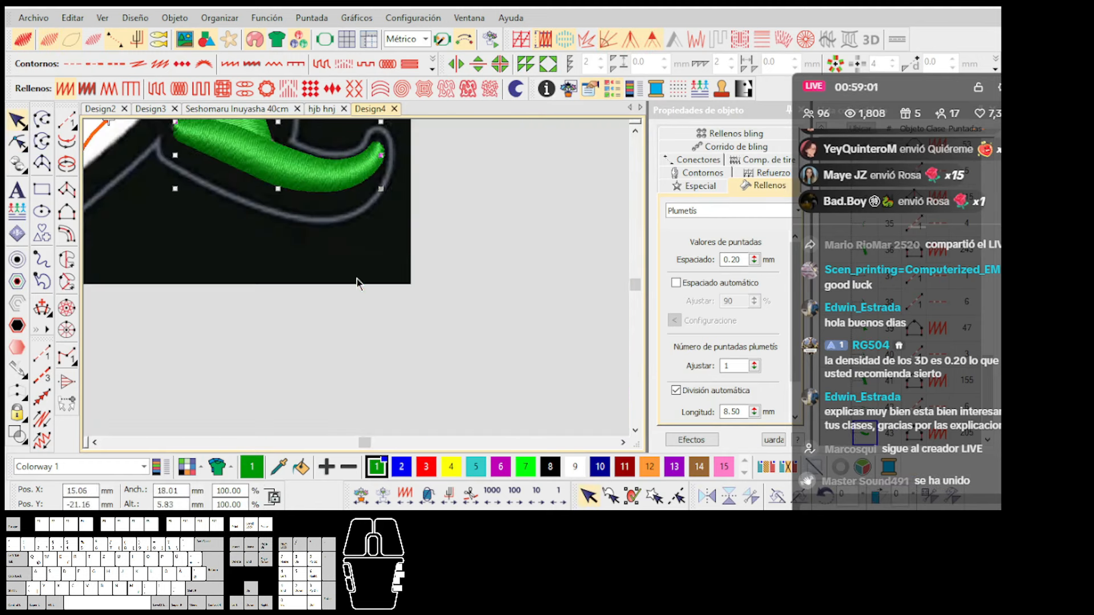
Examine the hidden running stitches beneath the leg and foot satins, and check the foot's heel end.
key("Escape")
scroll(359, 283, "up", 2)
key("s")
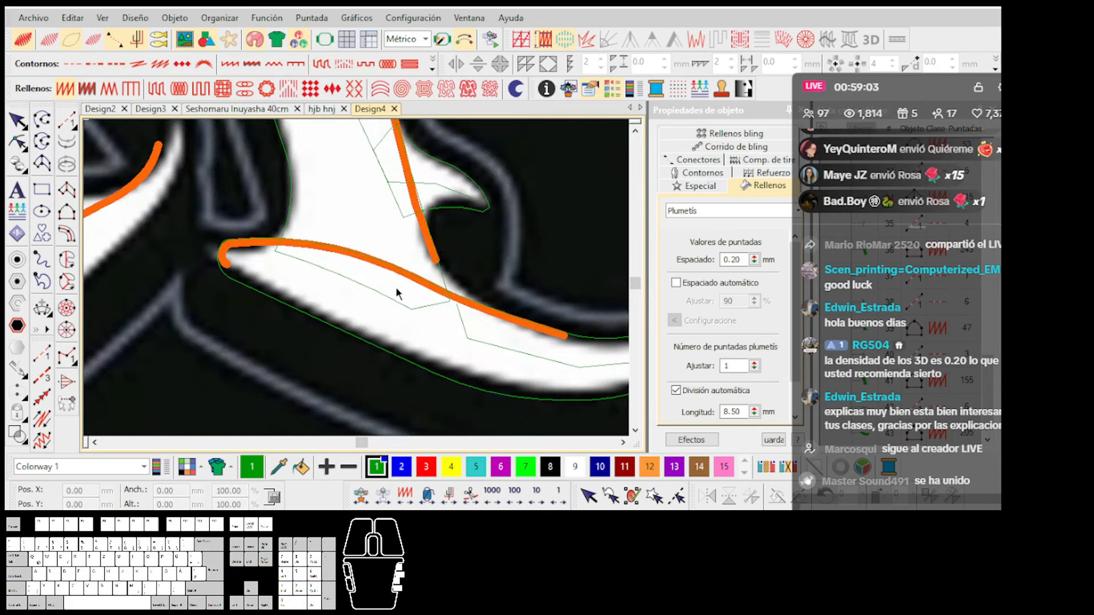
key("s")
scroll(364, 288, "down", 2)
key("Escape")
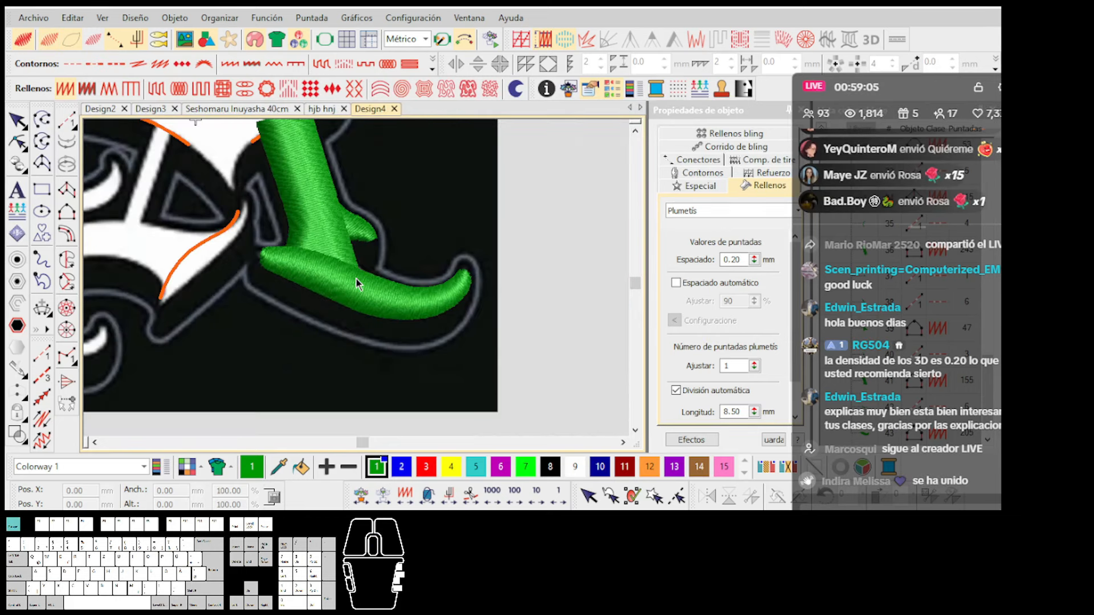
scroll(358, 284, "down", 3)
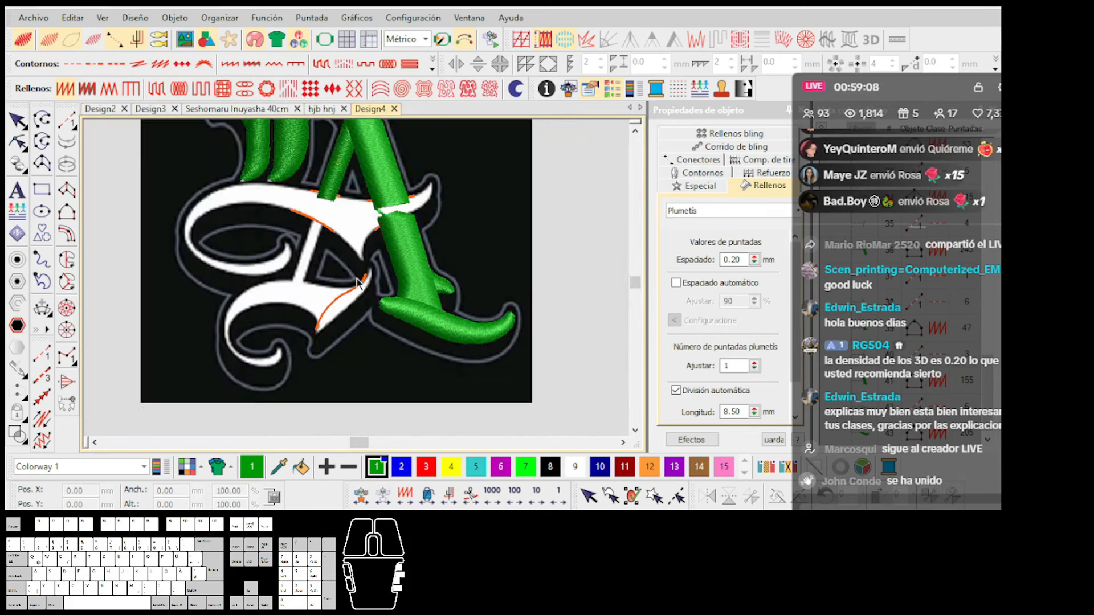
key("s")
scroll(358, 281, "up", 2)
key("s")
left_click(408, 328)
key("h")
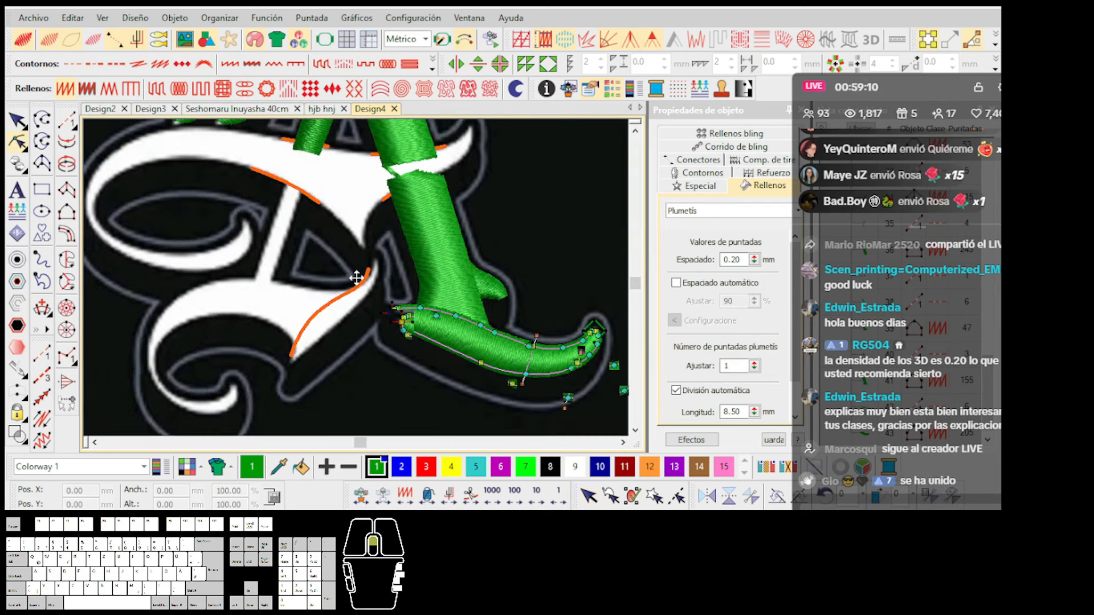
scroll(357, 278, "up", 3)
scroll(122, 187, "up", 2)
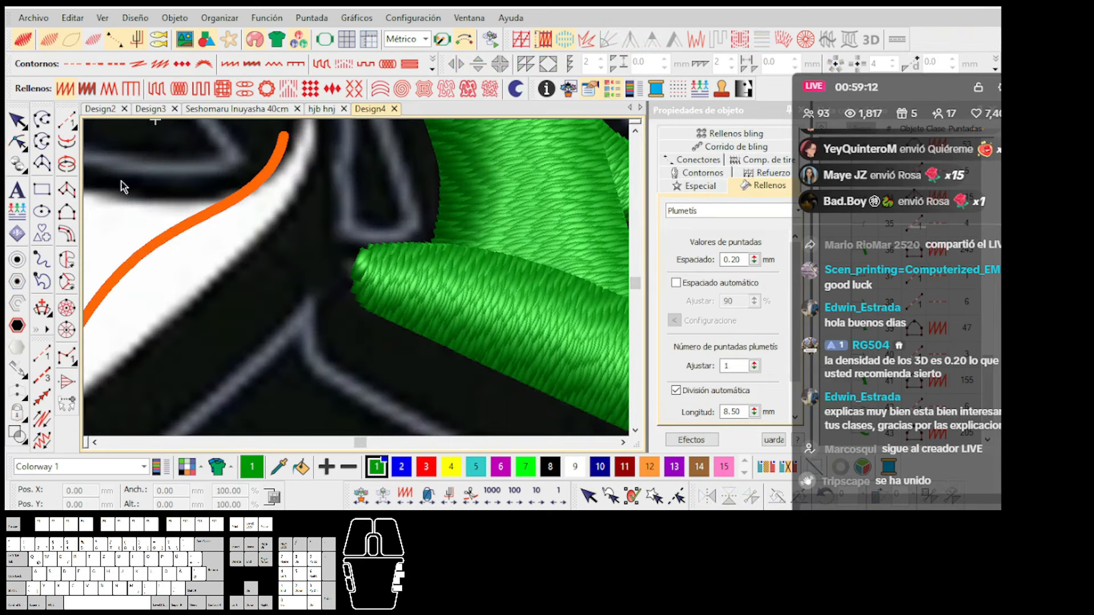
Try a running stitch from the foot's heel end across the gap into the upper part of the A's left base.
left_click(73, 118)
left_click(248, 227)
left_click(153, 245)
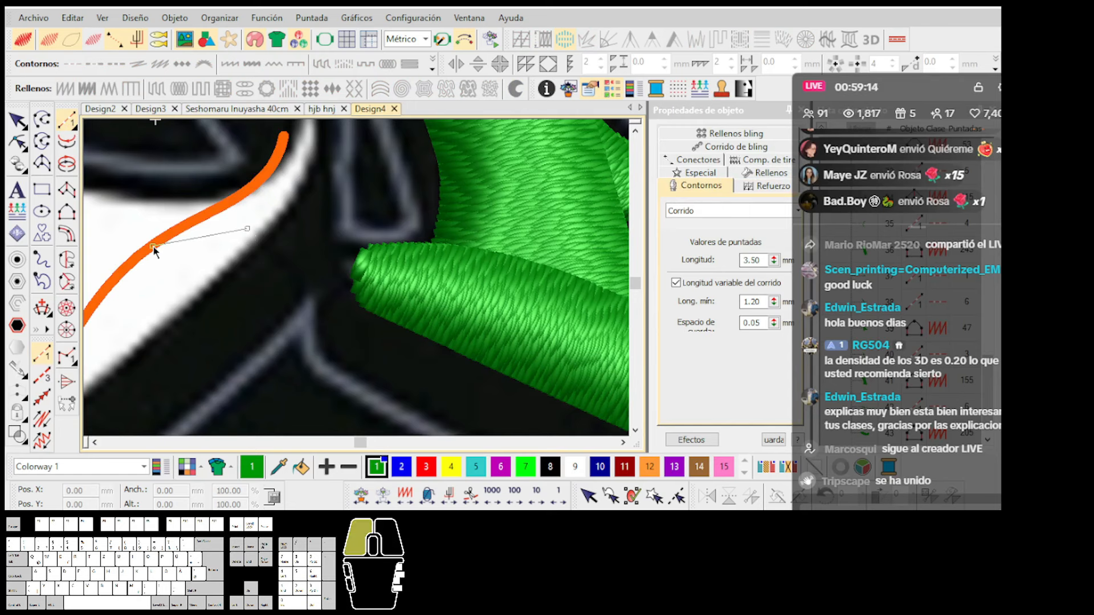
key("Return")
scroll(307, 288, "up", 1)
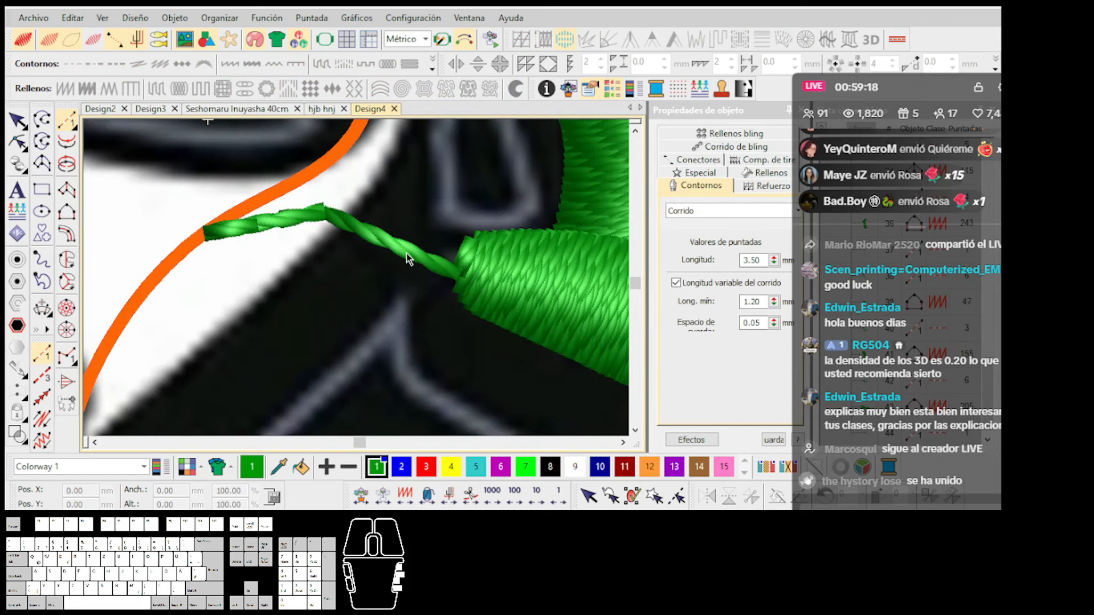
key("ctrl+z")
Try a running stitch entering the A's left base near its lower point and crossing the orange guide curve.
scroll(231, 336, "down", 2)
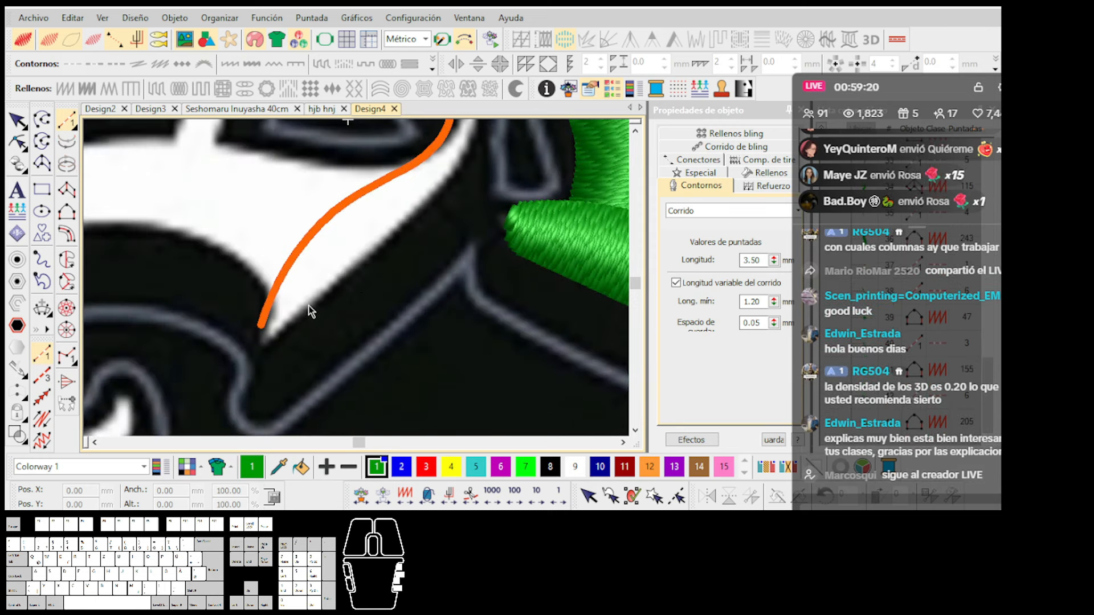
left_click(309, 305)
left_click(265, 227)
key("Return")
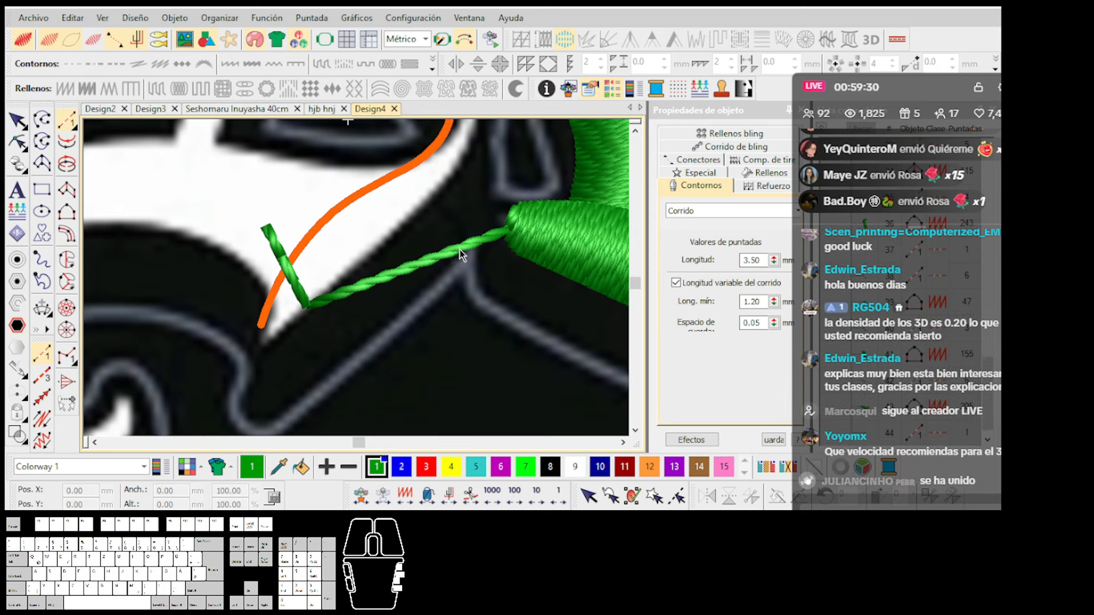
key("ctrl+z")
Lay a hidden running stitch from the left base's lower point through the base and up the thin diagonal bar to its top.
left_click(67, 121)
left_click(296, 304)
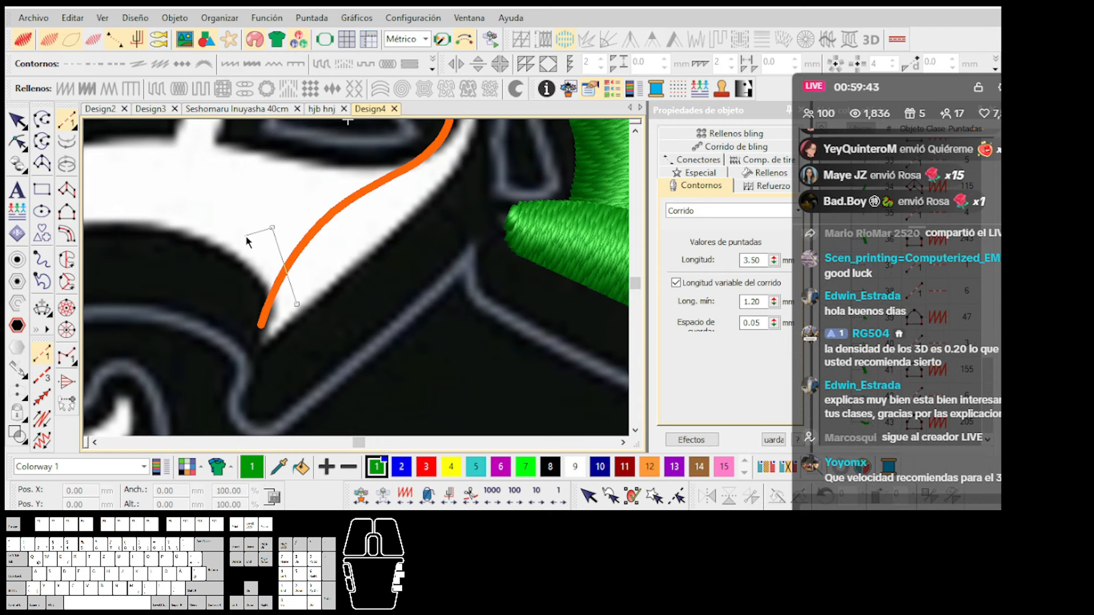
scroll(359, 280, "down", 3)
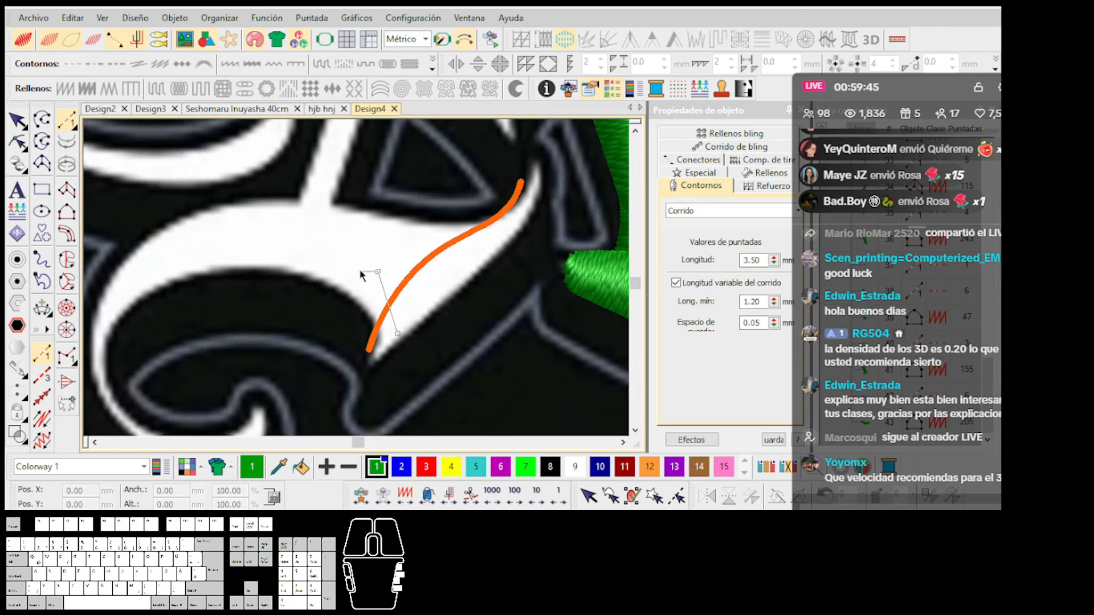
scroll(355, 281, "down", 2)
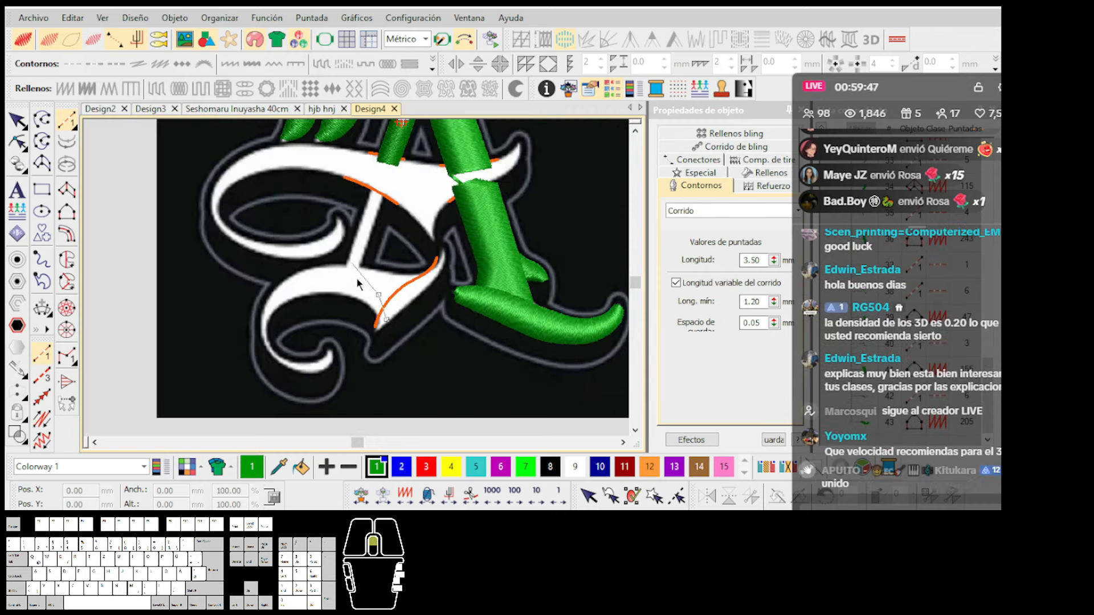
scroll(356, 285, "up", 4)
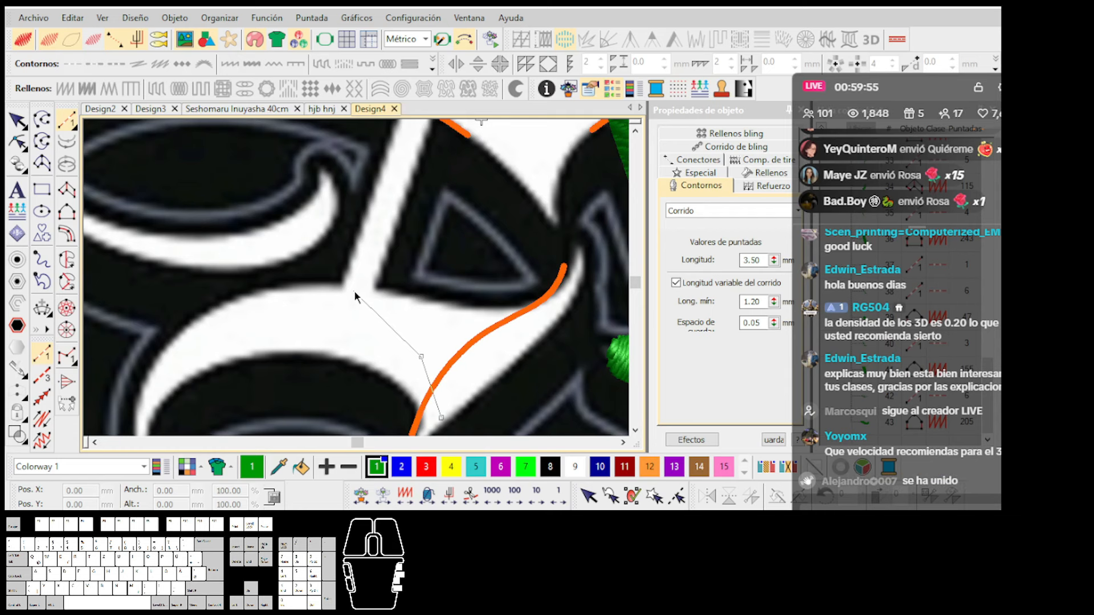
scroll(355, 295, "down", 4)
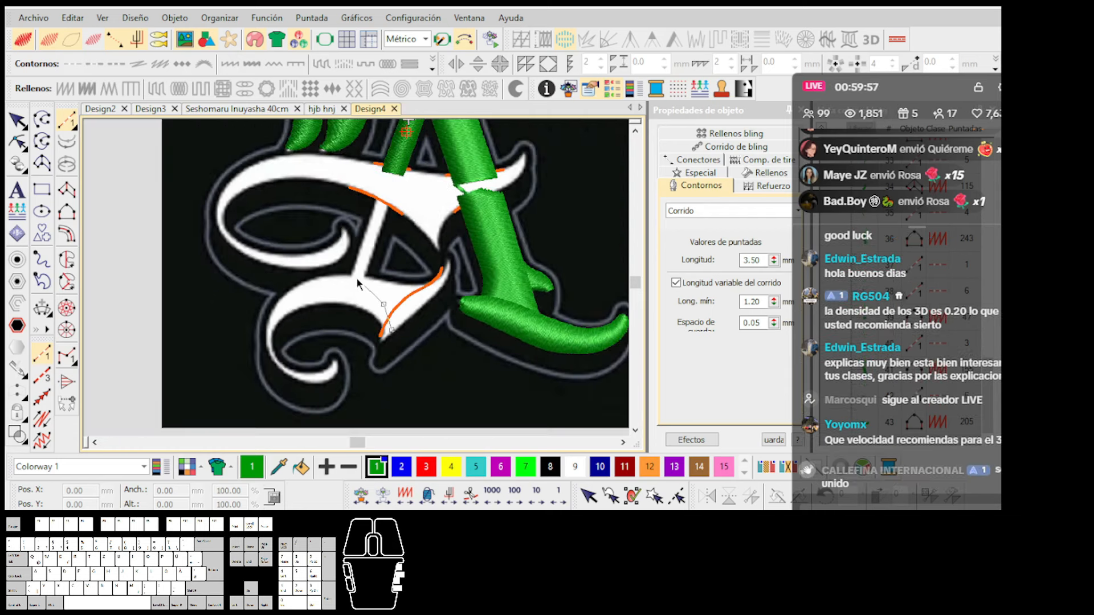
scroll(358, 281, "up", 1)
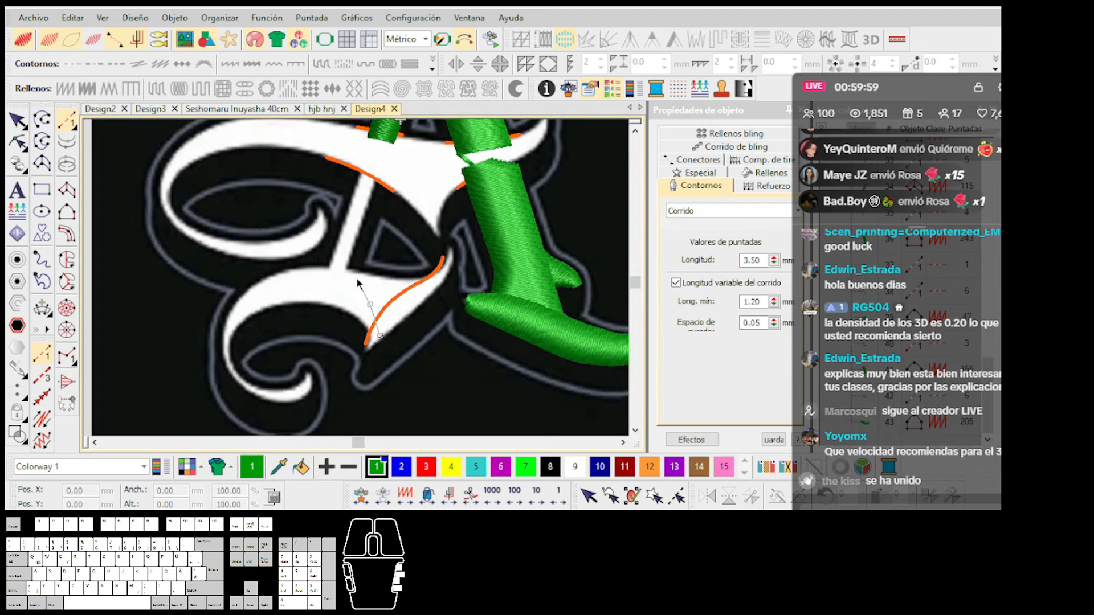
scroll(357, 281, "down", 2)
scroll(357, 281, "up", 2)
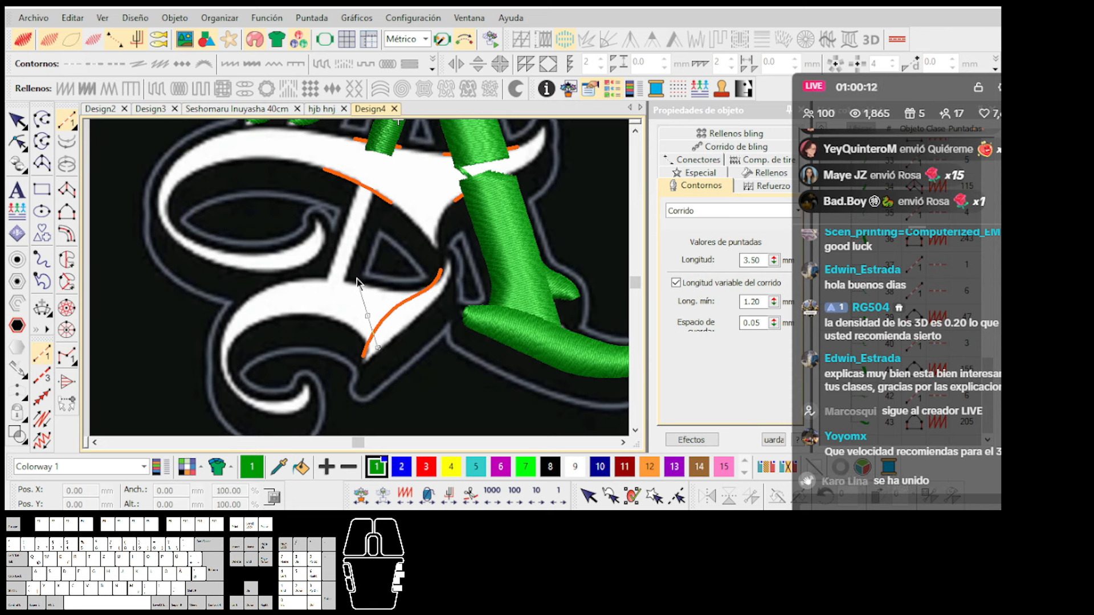
scroll(356, 282, "up", 2)
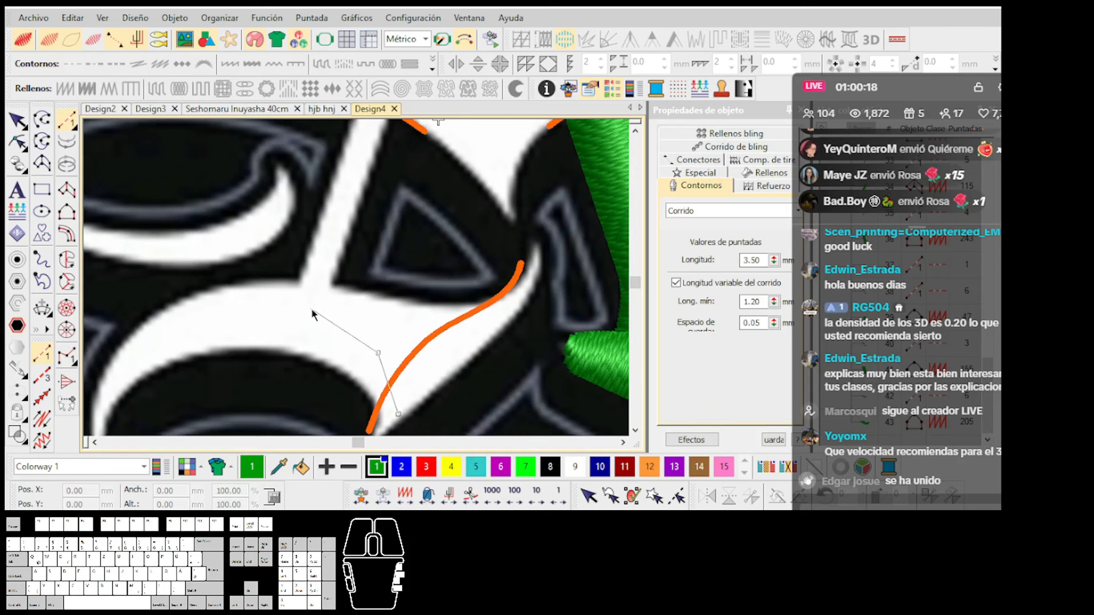
scroll(358, 284, "down", 2)
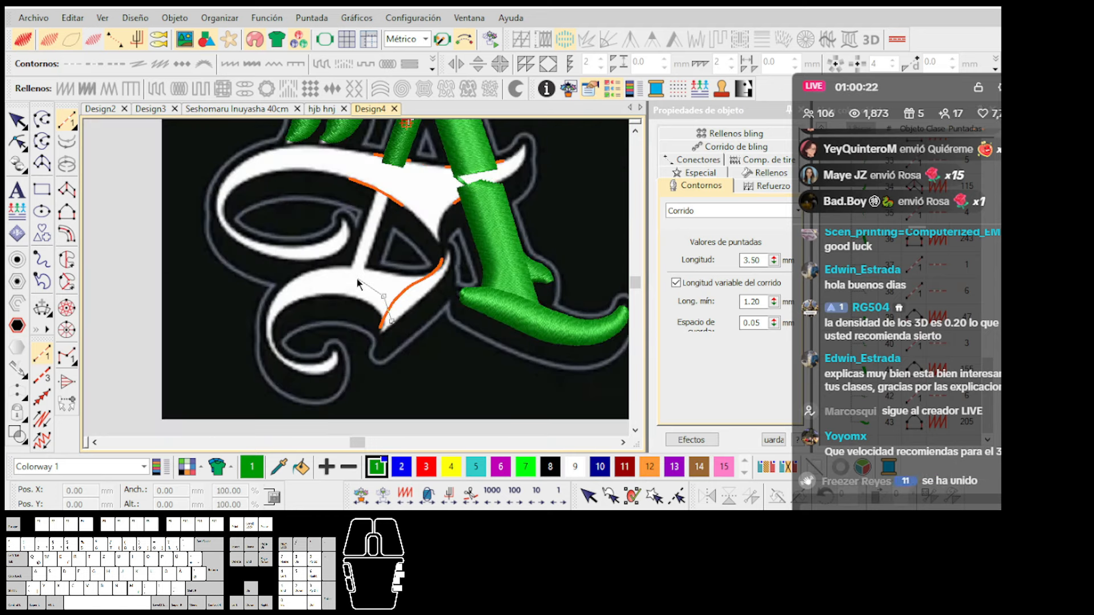
scroll(358, 283, "up", 3)
left_click(352, 265)
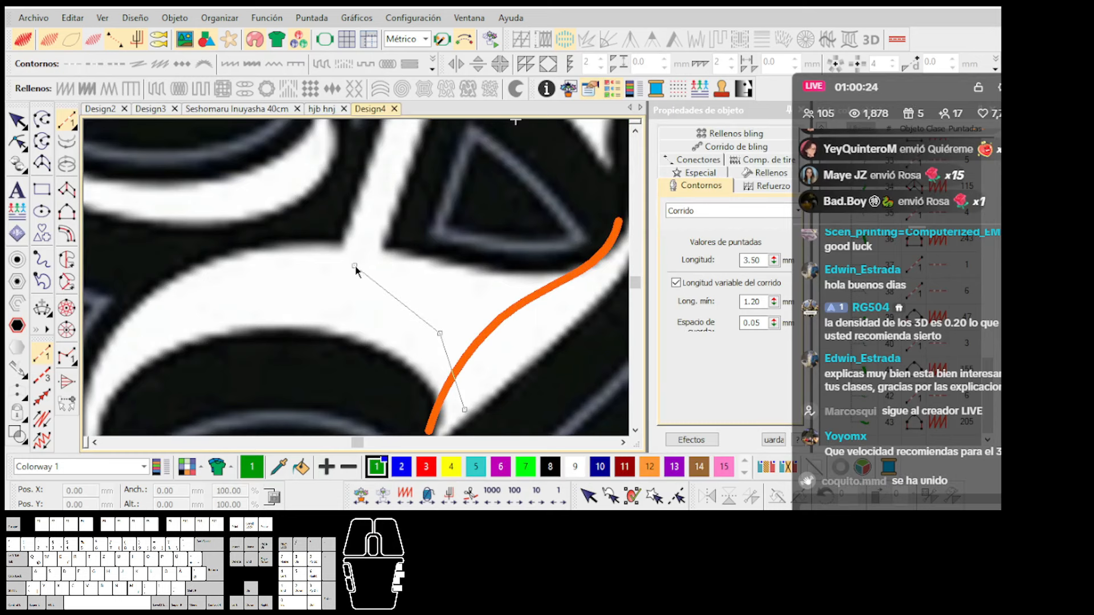
scroll(375, 215, "down", 1)
scroll(371, 233, "up", 1)
left_click(378, 179)
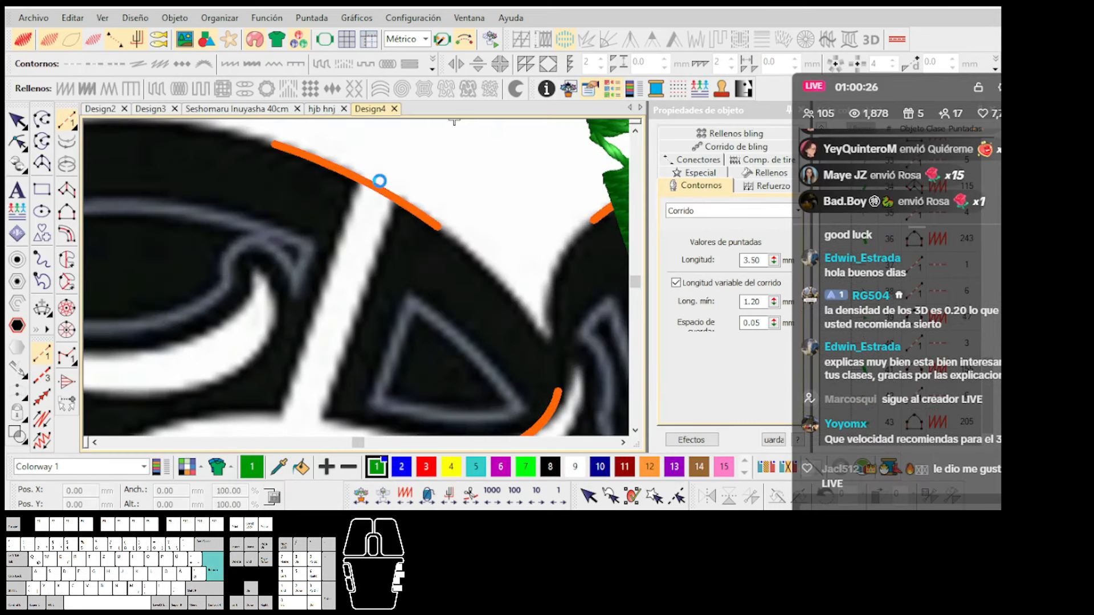
key("Return")
Cover the A's thin diagonal bar with a straight four-cornered satin section, overlapping the orange guide curve and the left base.
key("space")
left_click(361, 166)
scroll(263, 387, "down", 1)
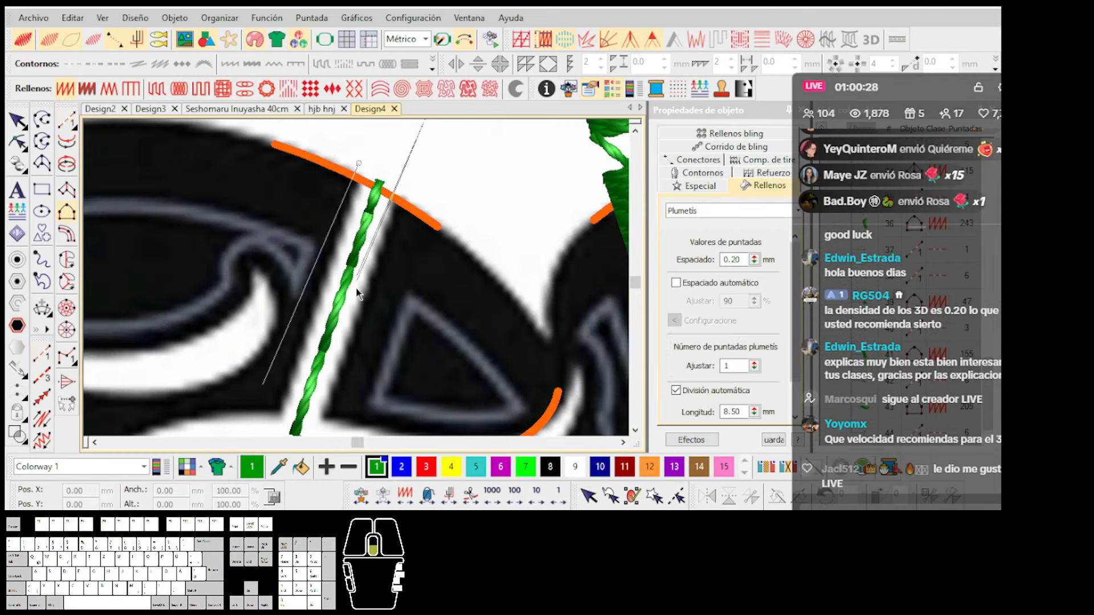
left_click(361, 309)
scroll(458, 188, "up", 1)
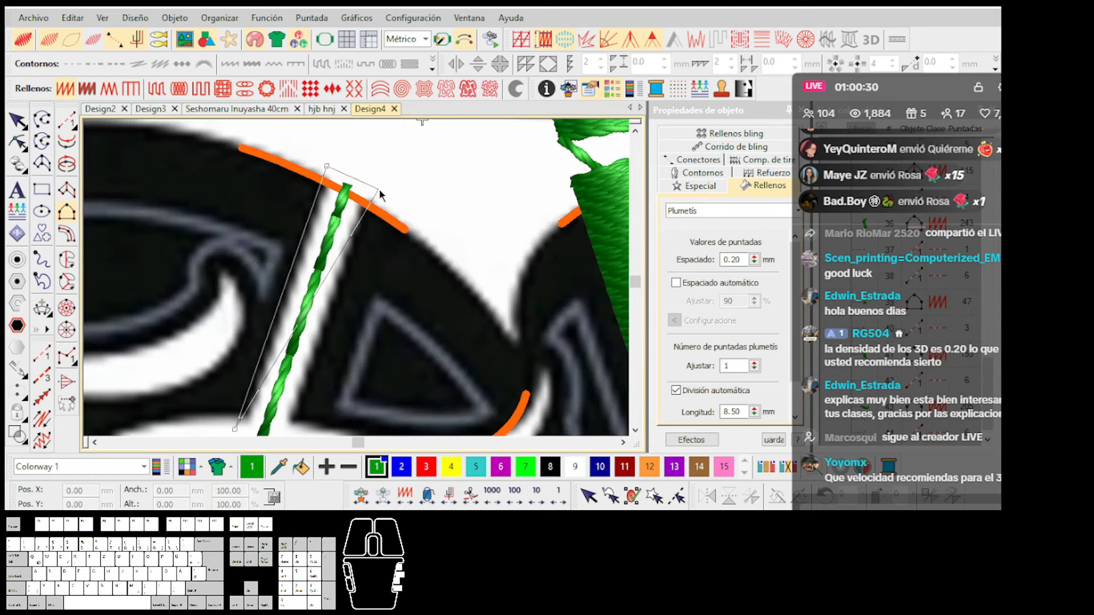
scroll(359, 236, "down", 2)
scroll(345, 302, "up", 1)
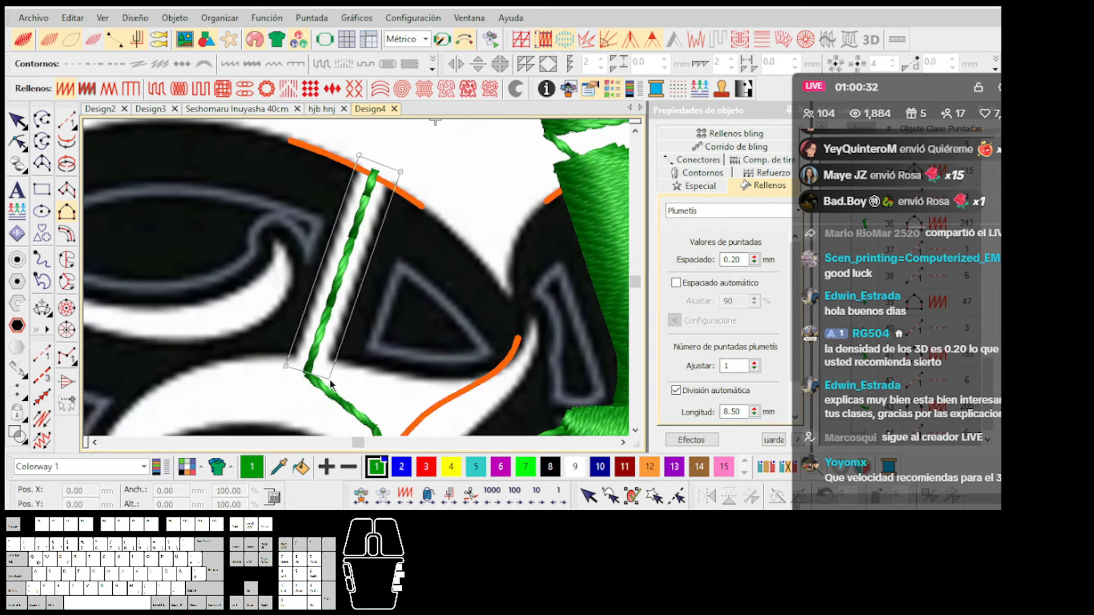
key("Return")
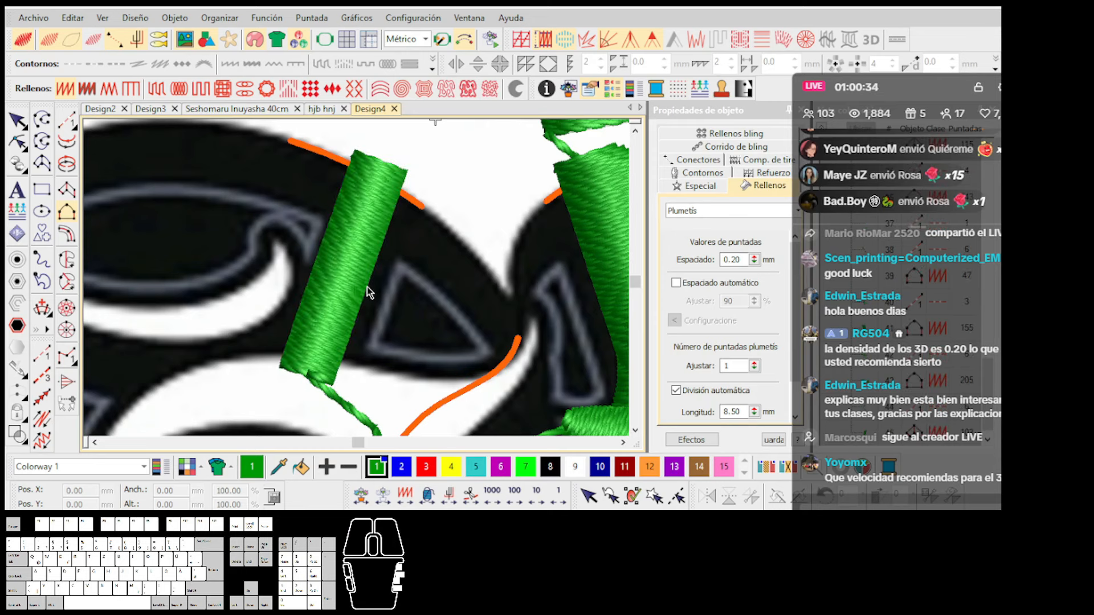
Lay a hidden running stitch from the diagonal bar's lower end along the left base and around its curl to near the tip.
scroll(366, 289, "down", 1)
scroll(335, 326, "up", 1)
key("space")
left_click(370, 267)
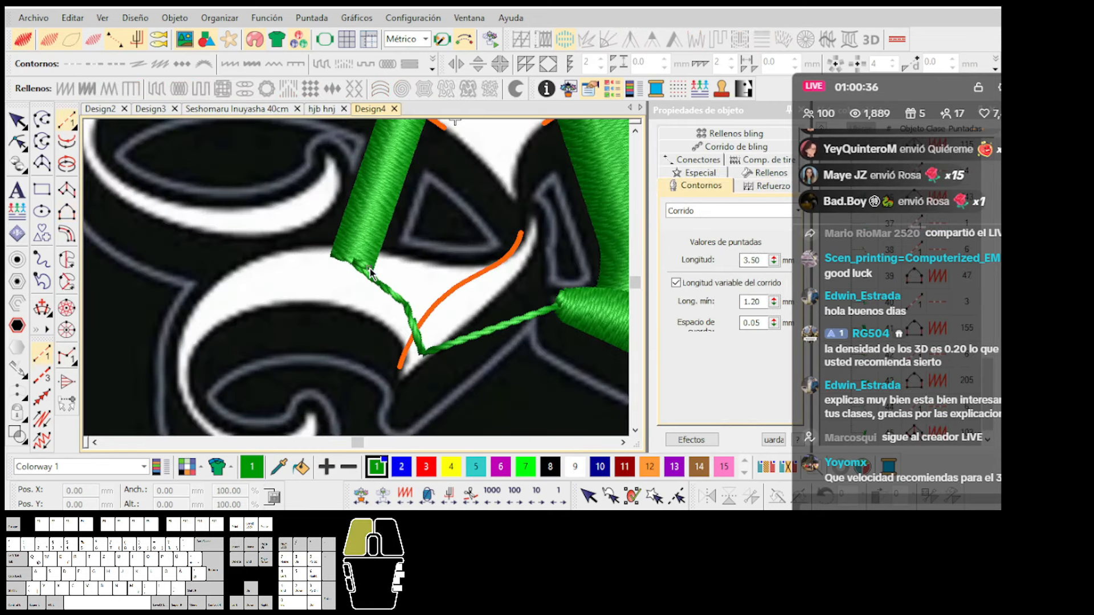
left_click(279, 278)
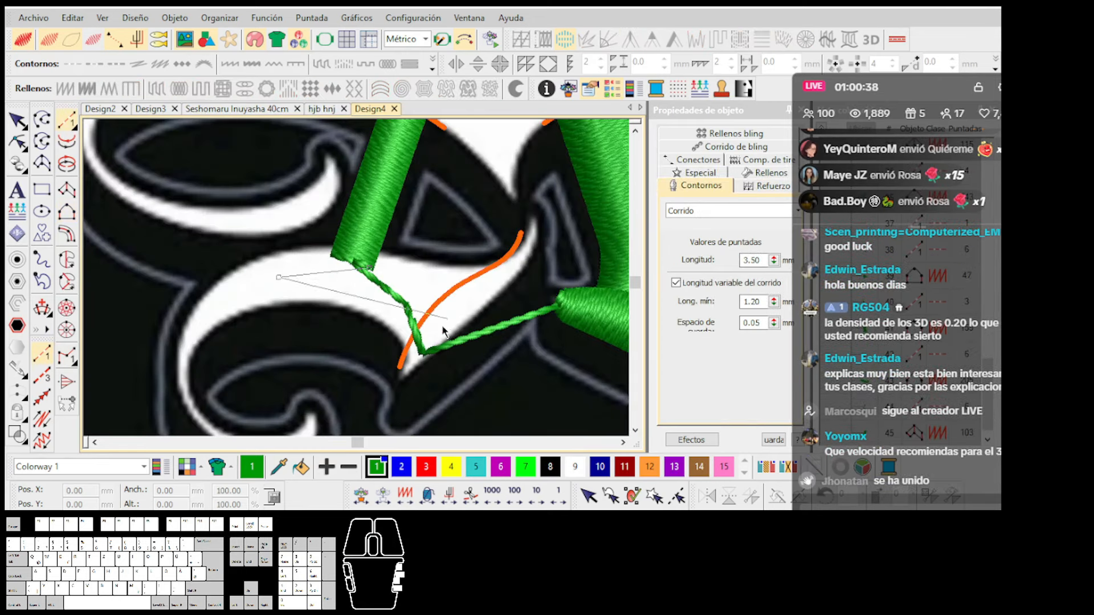
scroll(238, 322, "up", 1)
left_click(328, 279)
scroll(296, 321, "up", 1)
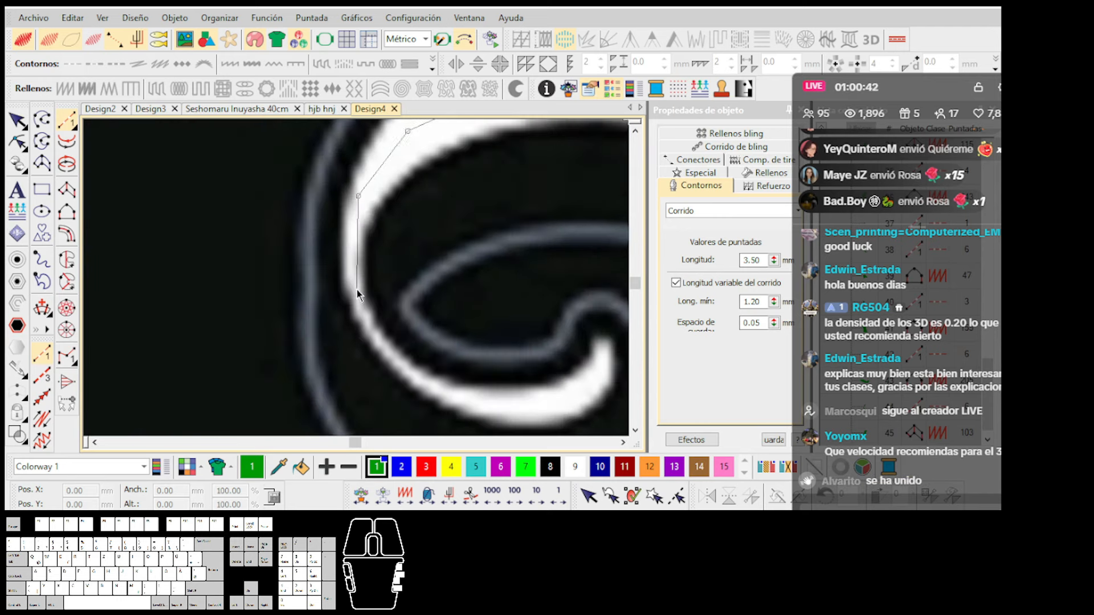
left_click(353, 269)
left_click(371, 334)
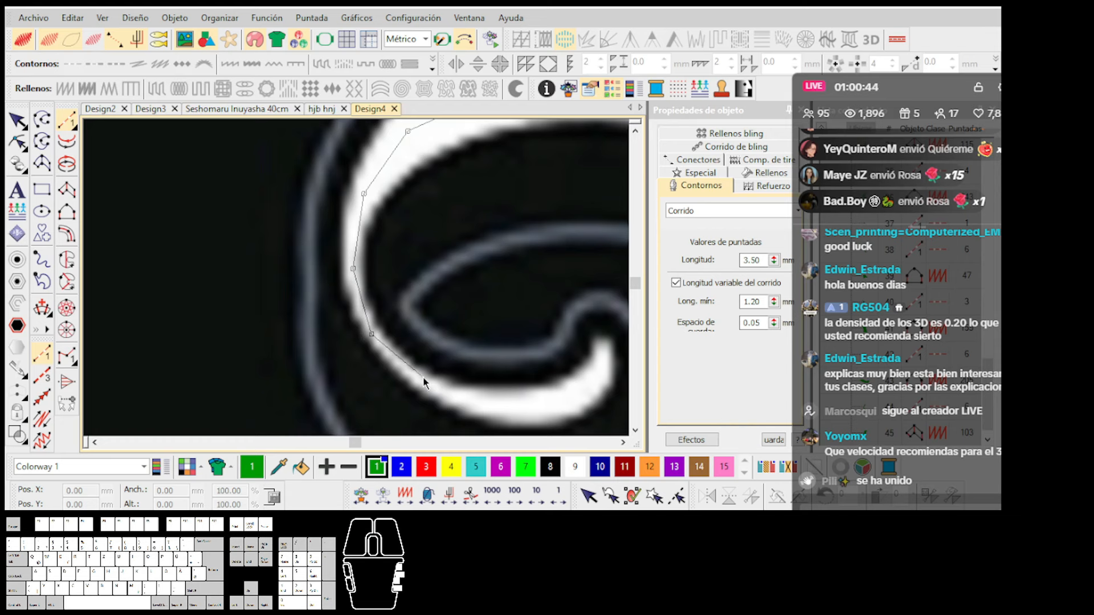
scroll(479, 388, "up", 1)
left_click(511, 274)
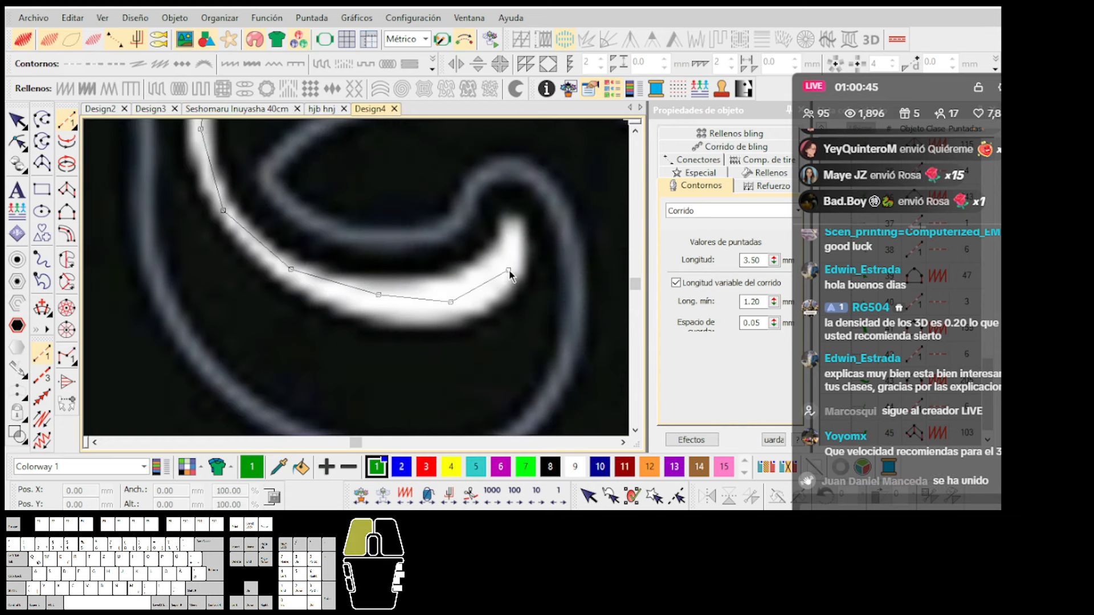
key("Return")
Start the left base's satin outline at the curl's tip and trace its inner edge around the bend, correcting misplaced points.
left_click(506, 217)
right_click(492, 227)
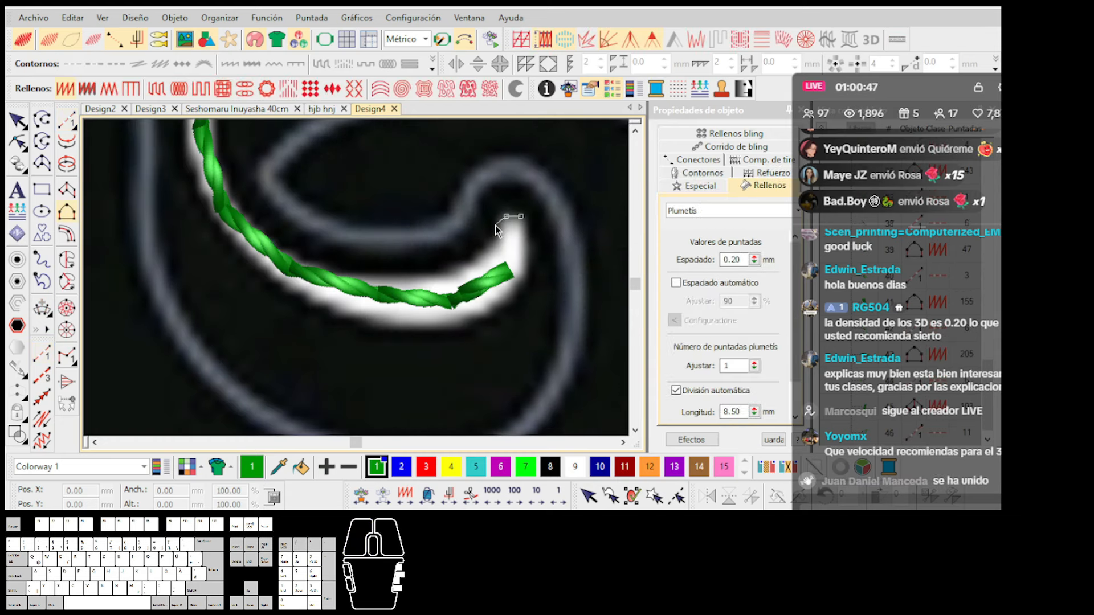
right_click(324, 253)
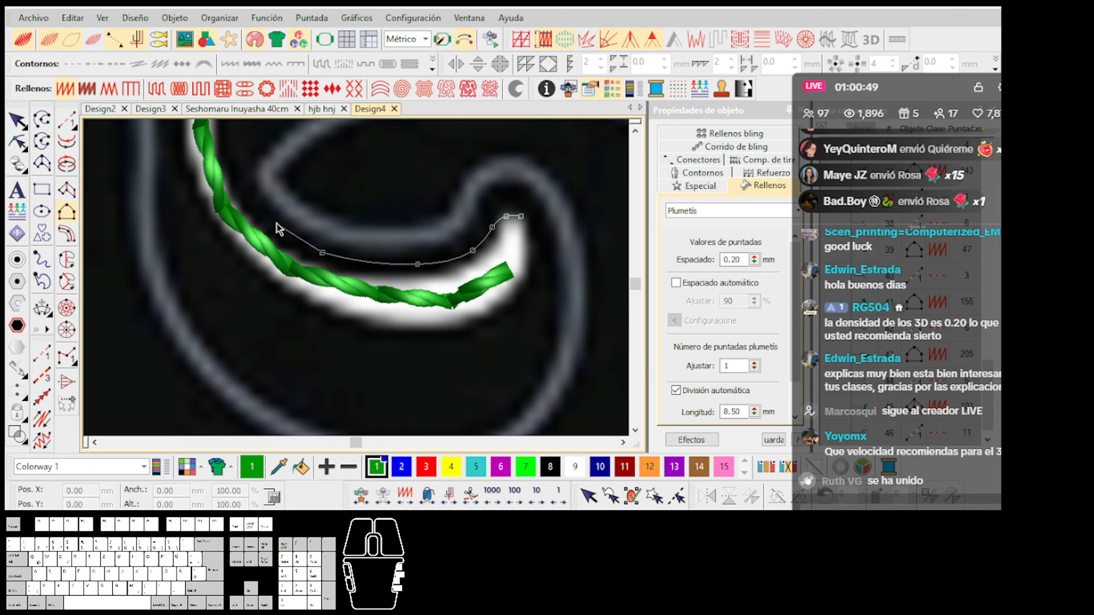
right_click(254, 205)
scroll(249, 167, "down", 2)
key("BackSpace")
right_click(371, 326)
key("BackSpace")
right_click(354, 280)
right_click(361, 220)
right_click(403, 163)
Continue the satin outline along the base's inner arc to its lower point, and draw the slanted end edge past the orange guide curve.
scroll(438, 143, "down", 1)
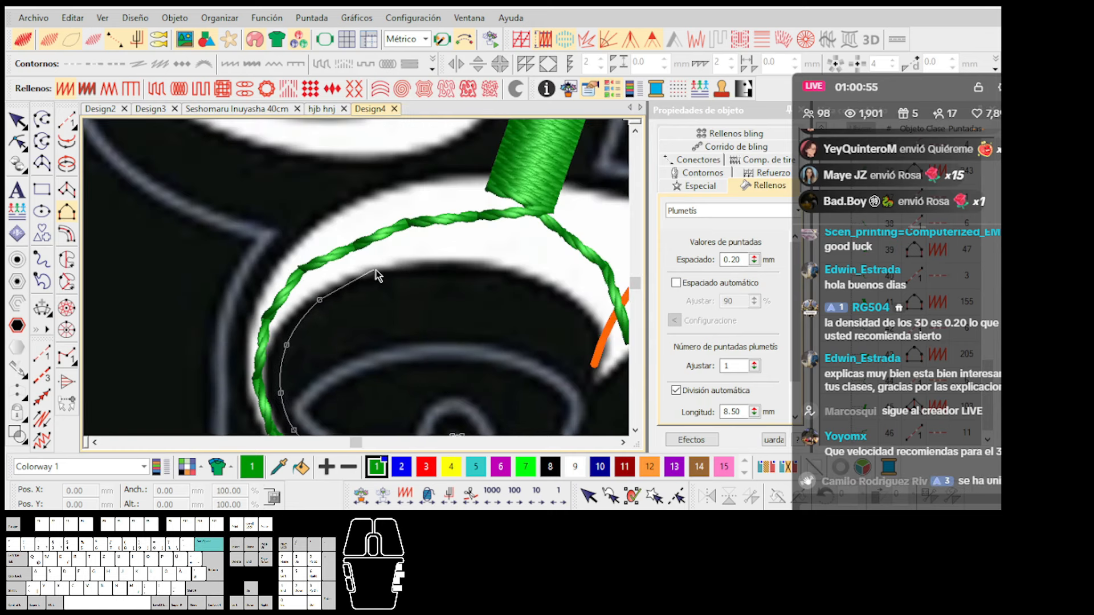
right_click(470, 263)
scroll(522, 272, "up", 1)
right_click(375, 290)
left_click(467, 354)
right_click(537, 294)
scroll(573, 263, "down", 2)
scroll(357, 278, "up", 1)
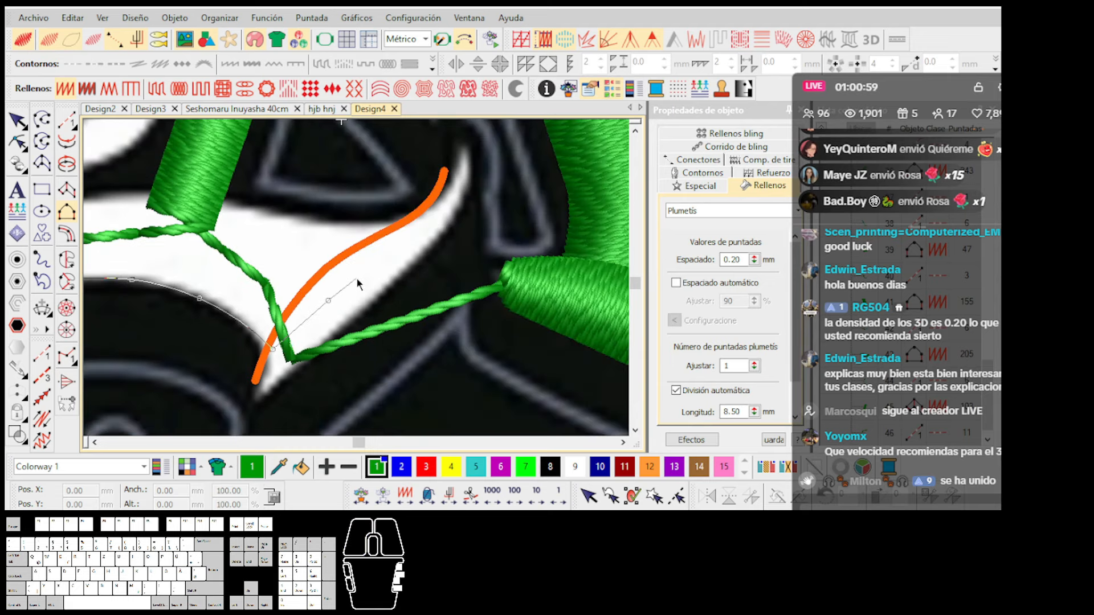
left_click(356, 277)
key("Return")
Trace the outer edge of the left base's satin outline from the curl's tip around the bend and up the far side.
scroll(245, 376, "down", 3)
scroll(321, 327, "up", 3)
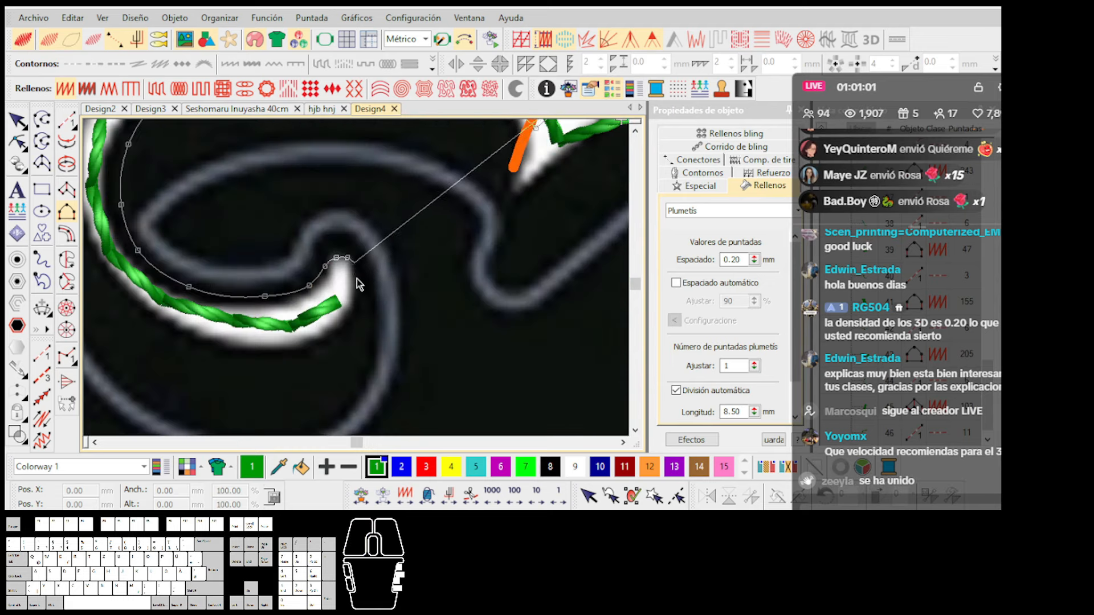
right_click(364, 300)
right_click(360, 359)
scroll(328, 401, "down", 1)
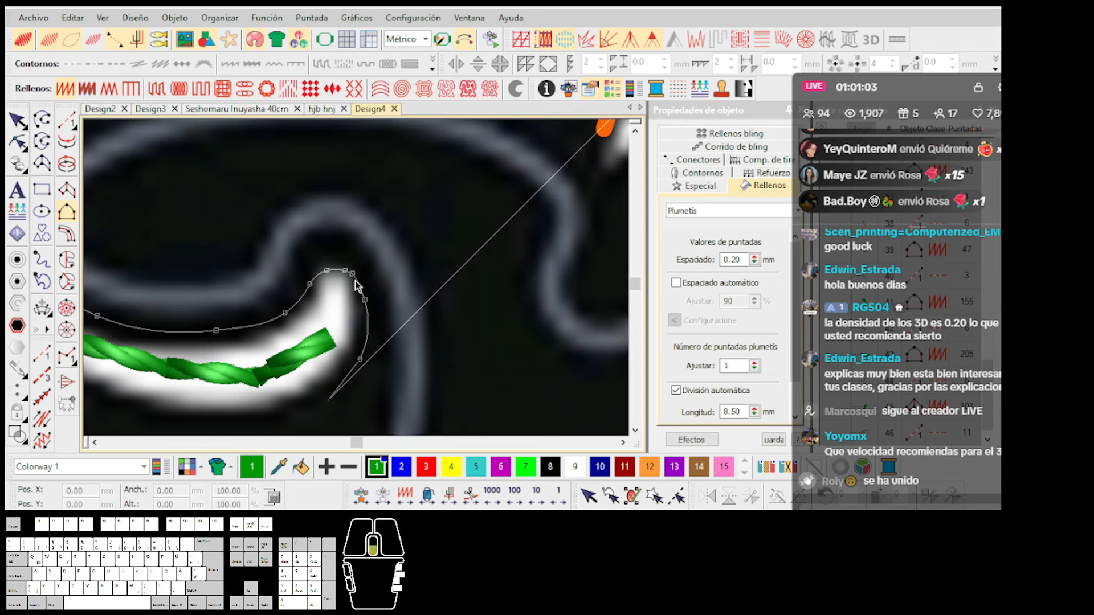
right_click(332, 288)
right_click(230, 292)
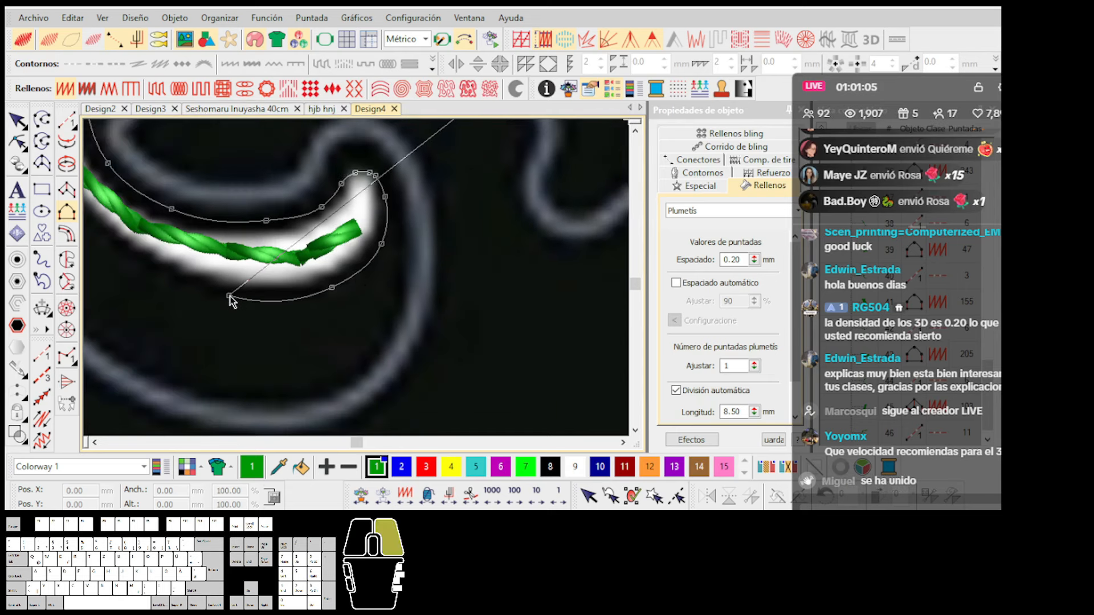
scroll(353, 280, "down", 1)
right_click(290, 152)
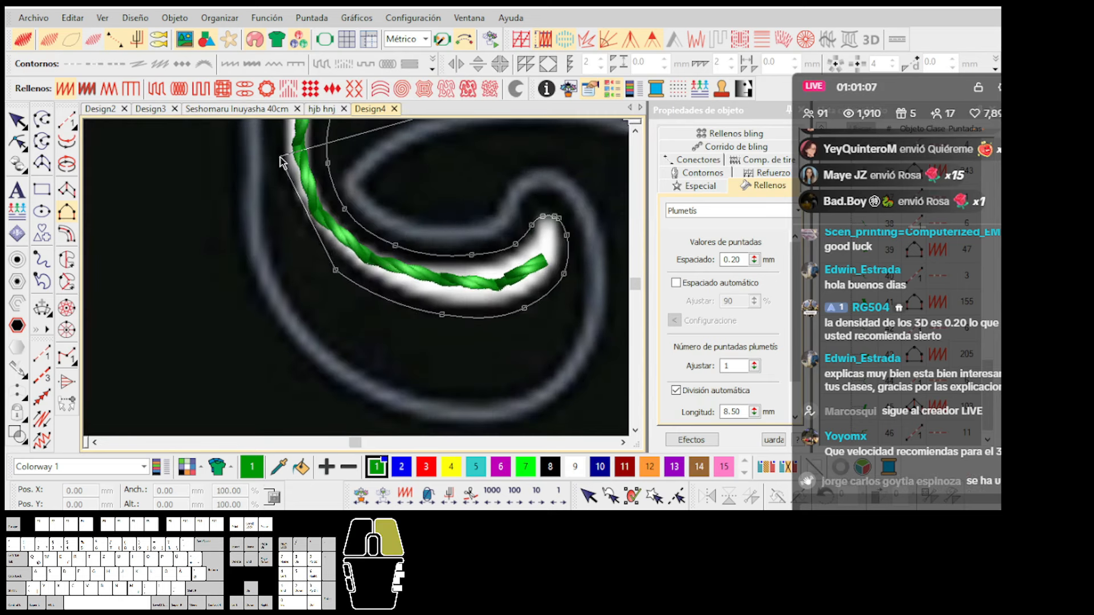
scroll(359, 276, "up", 1)
right_click(322, 331)
right_click(348, 205)
Trace the satin outline's upper edge beneath the diagonal bar to the slanted end, replacing the misplaced point, and generate the stitches.
scroll(424, 130, "down", 1)
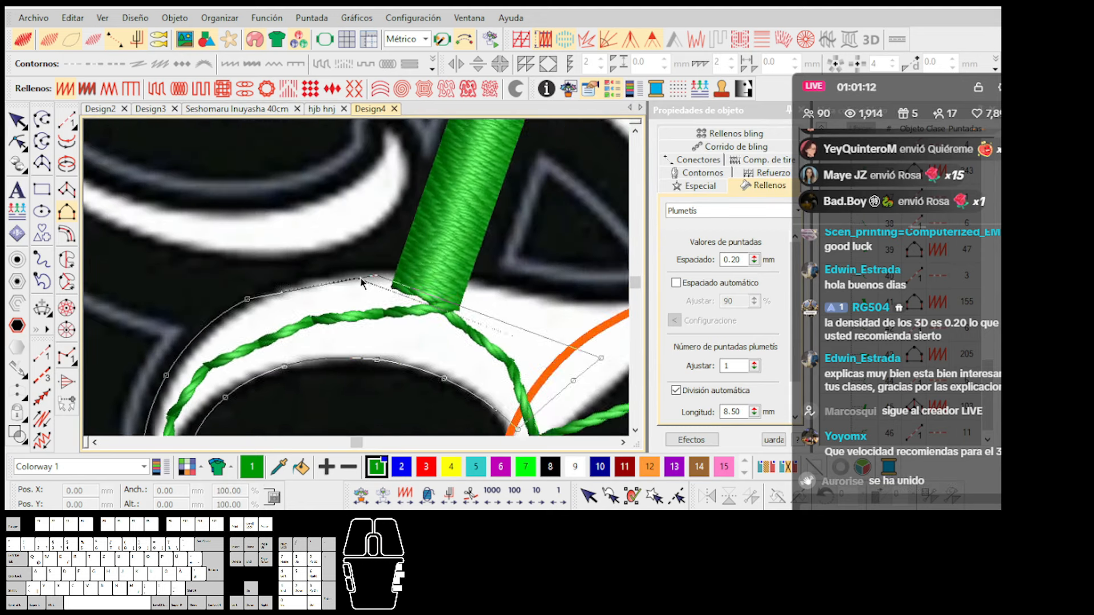
right_click(392, 276)
scroll(464, 289, "up", 1)
key("BackSpace")
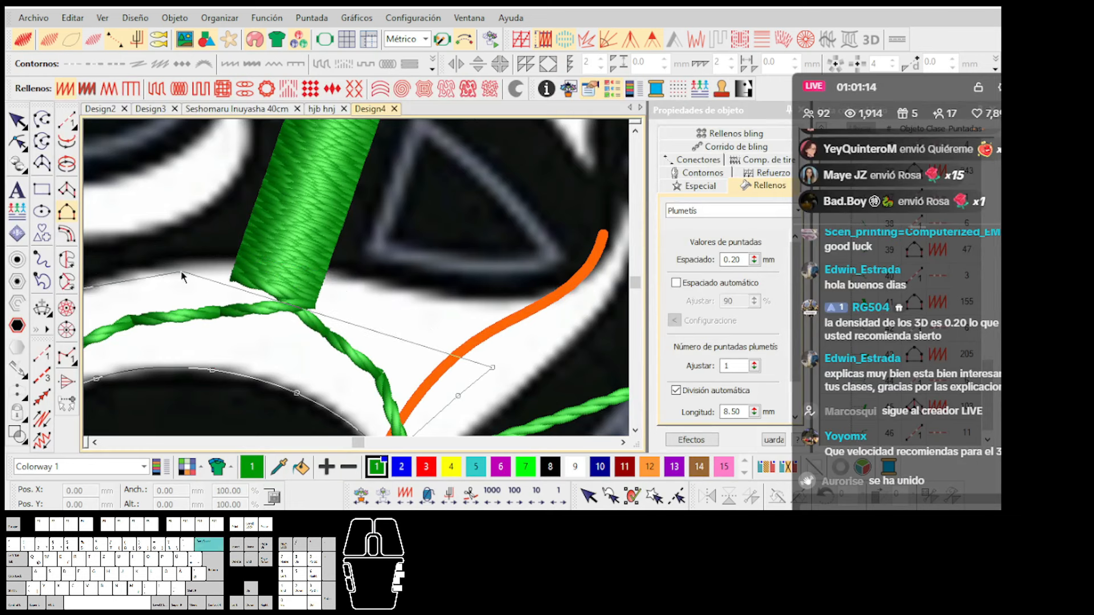
right_click(156, 262)
right_click(272, 258)
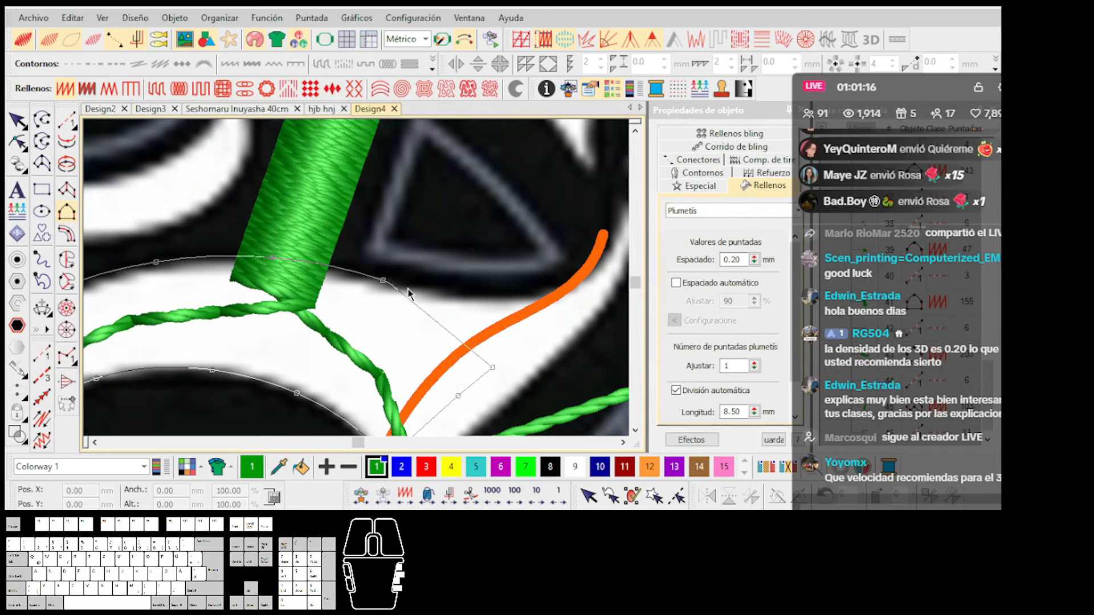
right_click(468, 301)
left_click(537, 304)
key("Return")
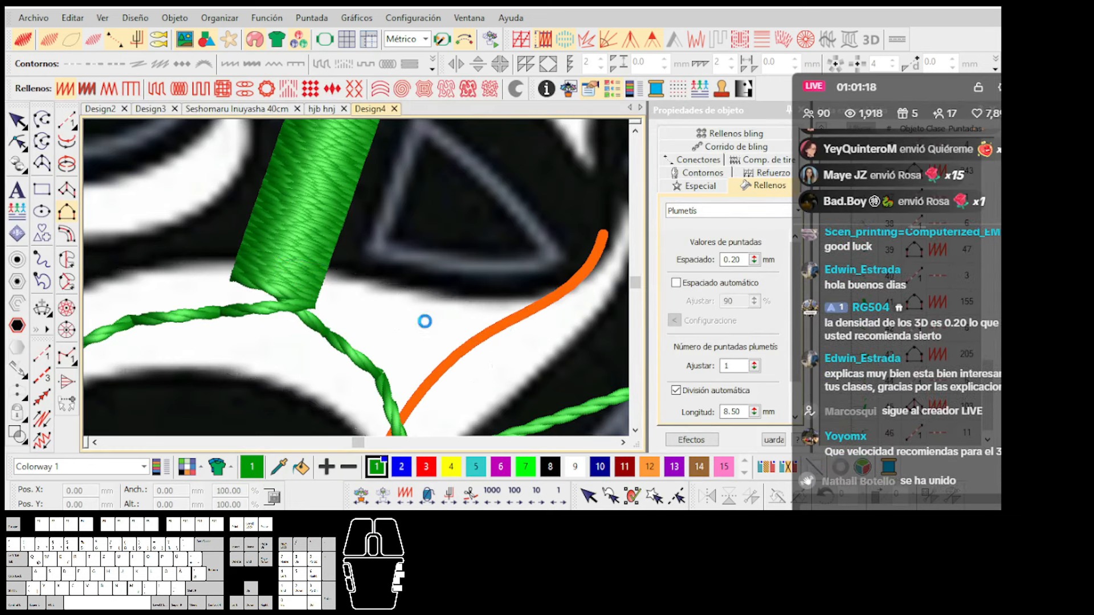
Add two stitch-angle lines across the left base satin, one on its upper arc and one at the curl's bend.
scroll(425, 321, "down", 3)
scroll(310, 312, "up", 1)
key("ctrl+h")
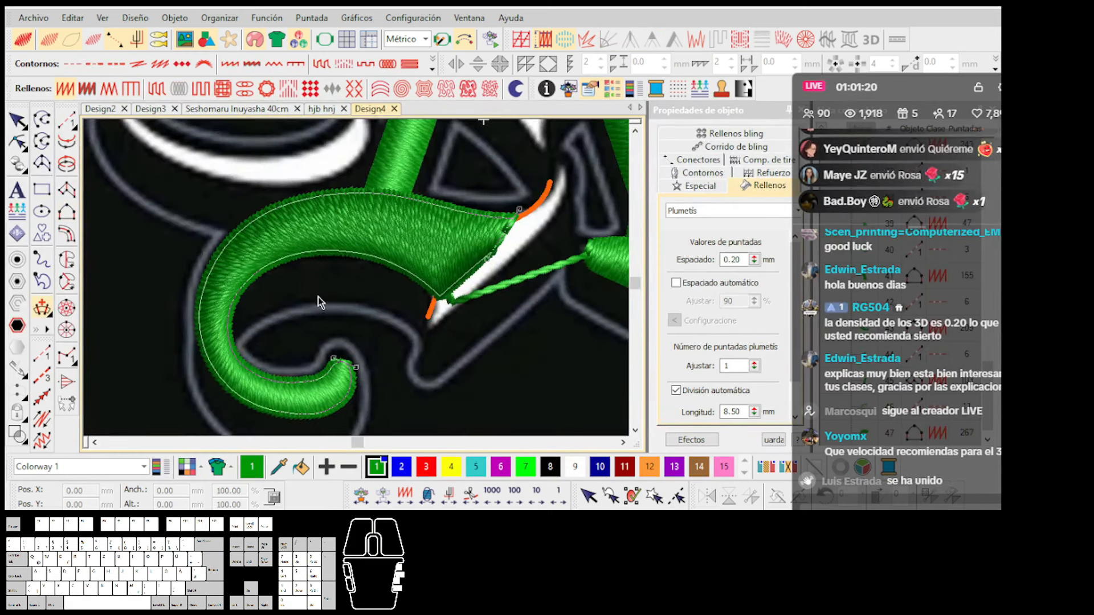
left_click(293, 190)
left_click(273, 325)
left_click(170, 375)
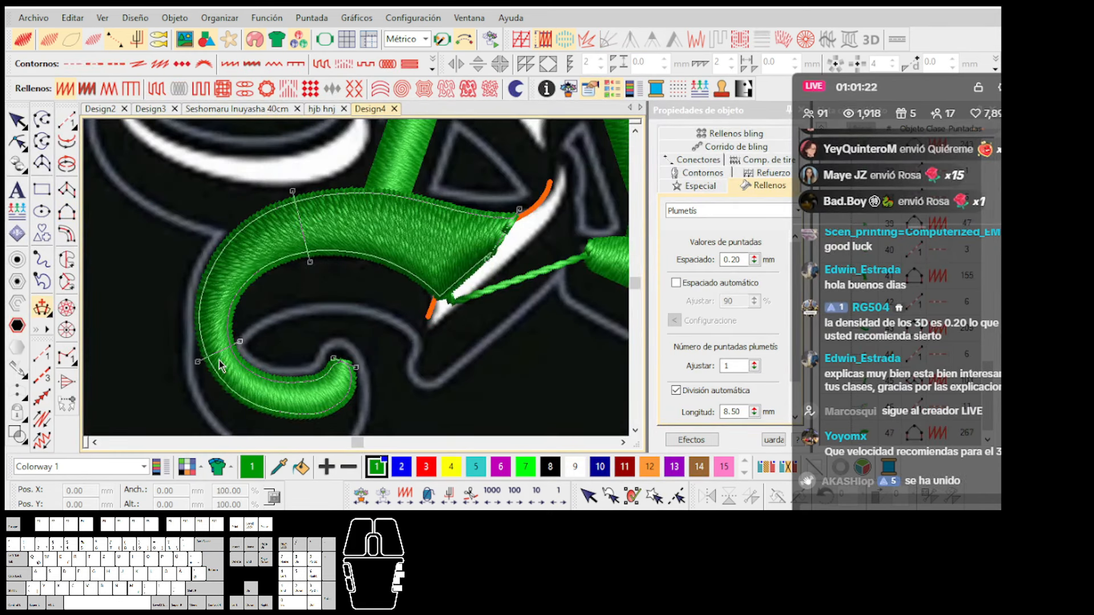
Reshape the left base satin's slanted end by moving its edge node and its upper corner node.
key("h")
scroll(342, 290, "up", 5)
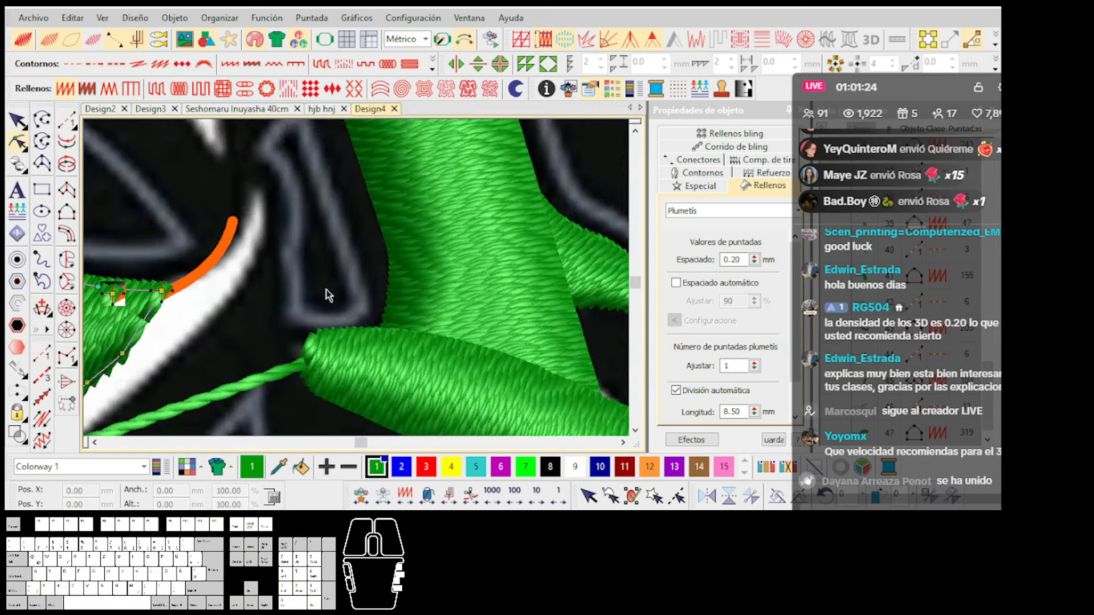
left_click_drag(254, 326, 277, 318)
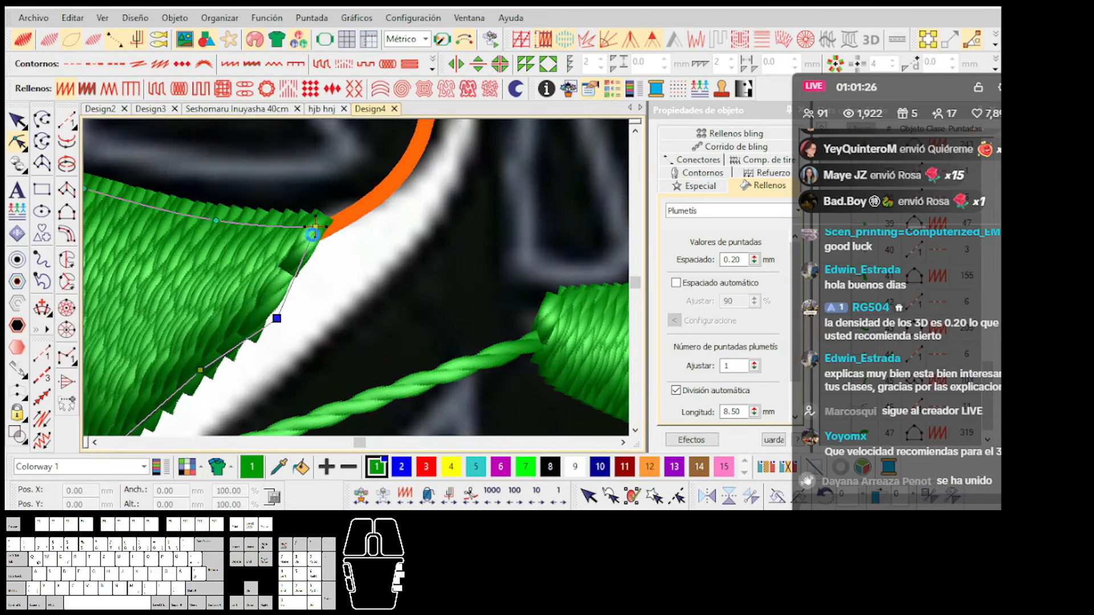
left_click_drag(313, 226, 315, 228)
scroll(359, 284, "down", 5)
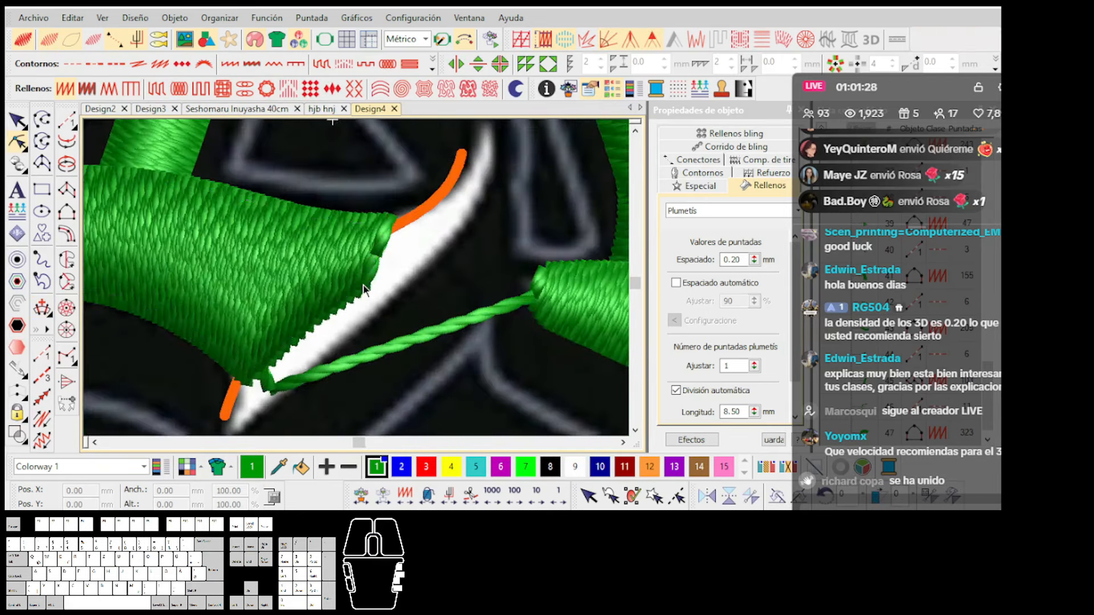
Lay a running stitch from the left base satin's upper end corner along the white leaf up to near its tip.
scroll(365, 279, "down", 3)
key("d")
scroll(366, 276, "up", 5)
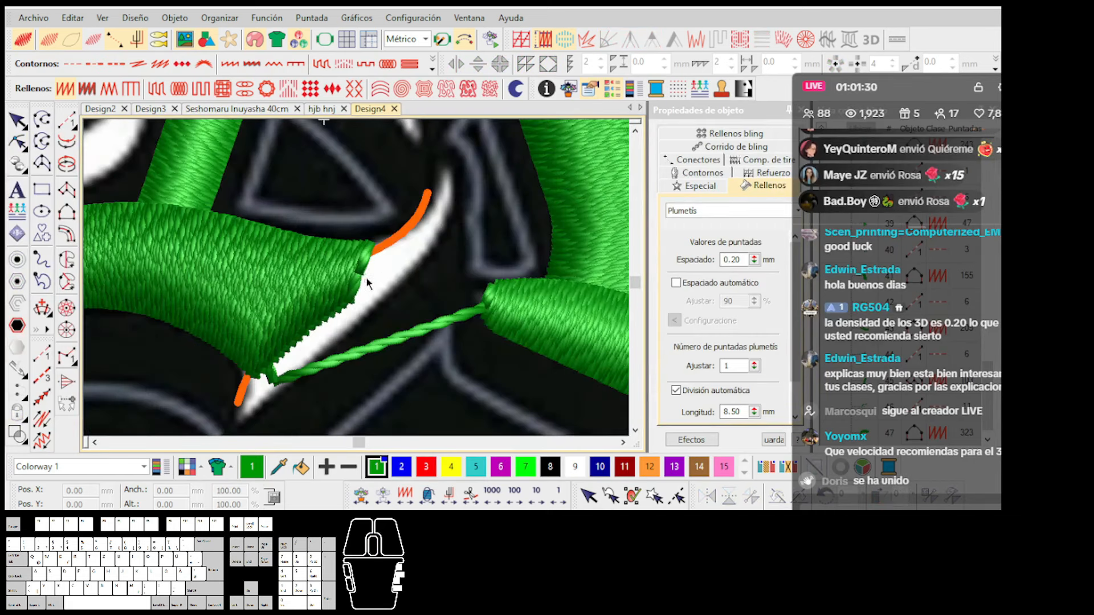
key("space")
scroll(368, 280, "up", 2)
left_click(369, 268)
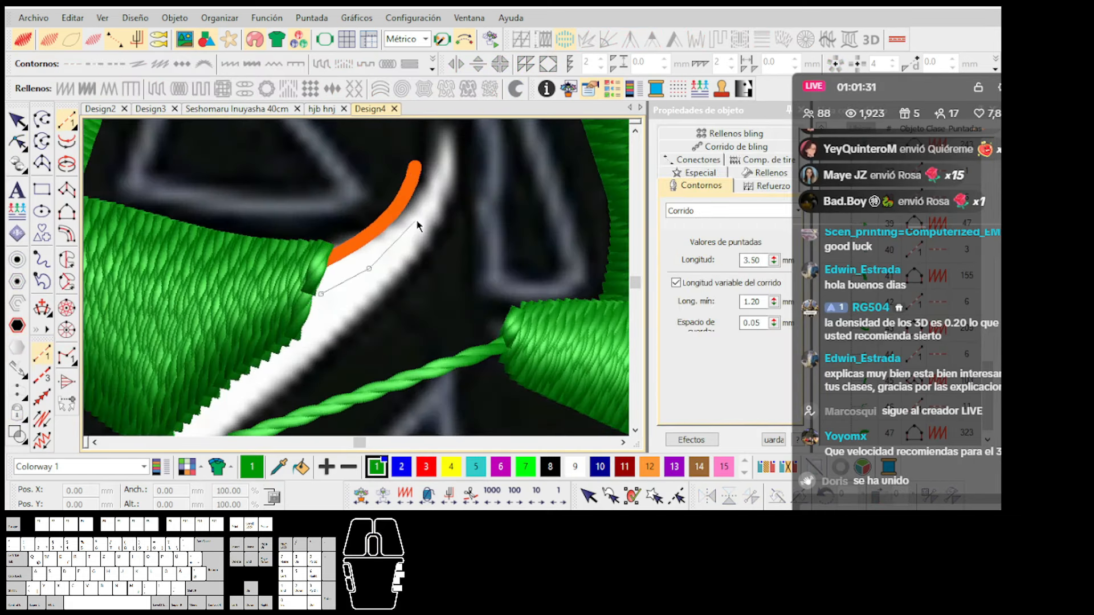
left_click(441, 171)
key("Return")
Start the leaf's satin outline at its upper tip and trace along the orange guide curve to the lower point, replacing the misplaced point.
left_click(423, 132)
right_click(432, 130)
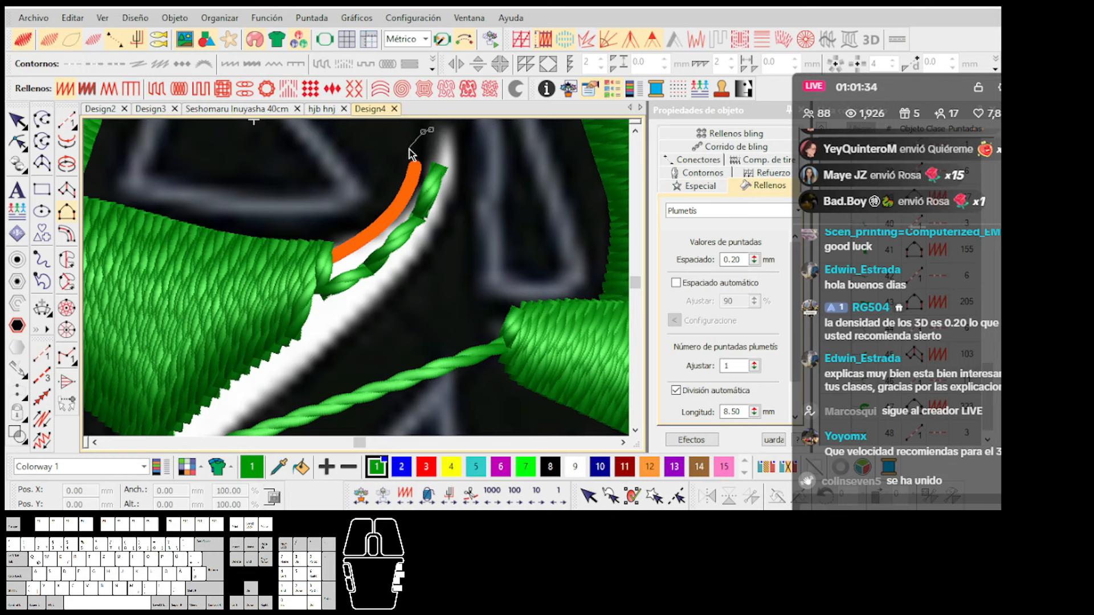
right_click(387, 200)
right_click(333, 247)
scroll(285, 308, "down", 2)
key("s")
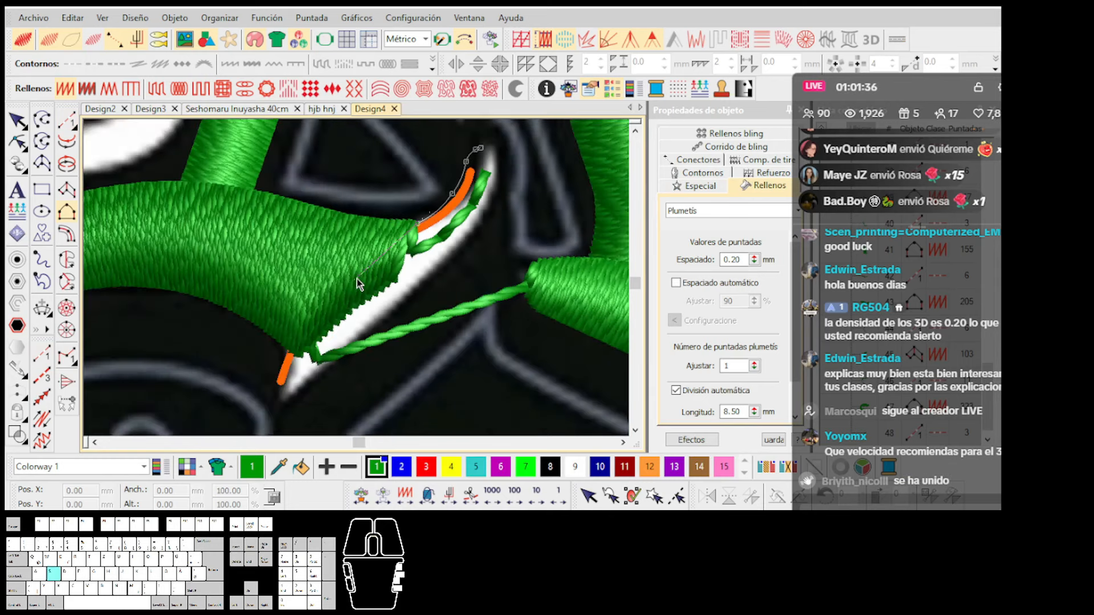
scroll(353, 278, "up", 1)
scroll(350, 279, "up", 1)
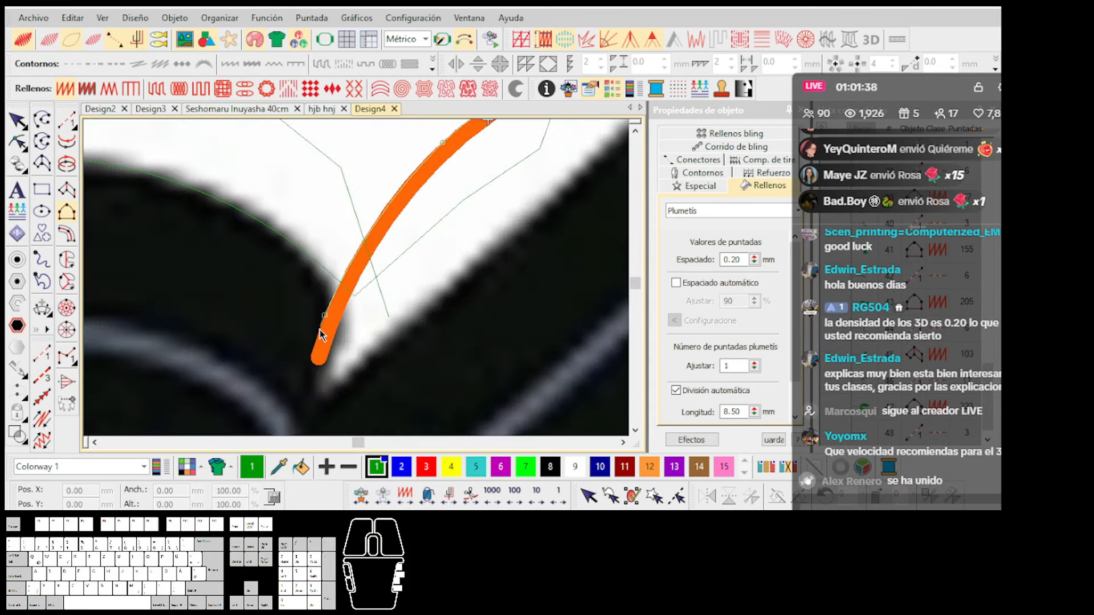
left_click(308, 353)
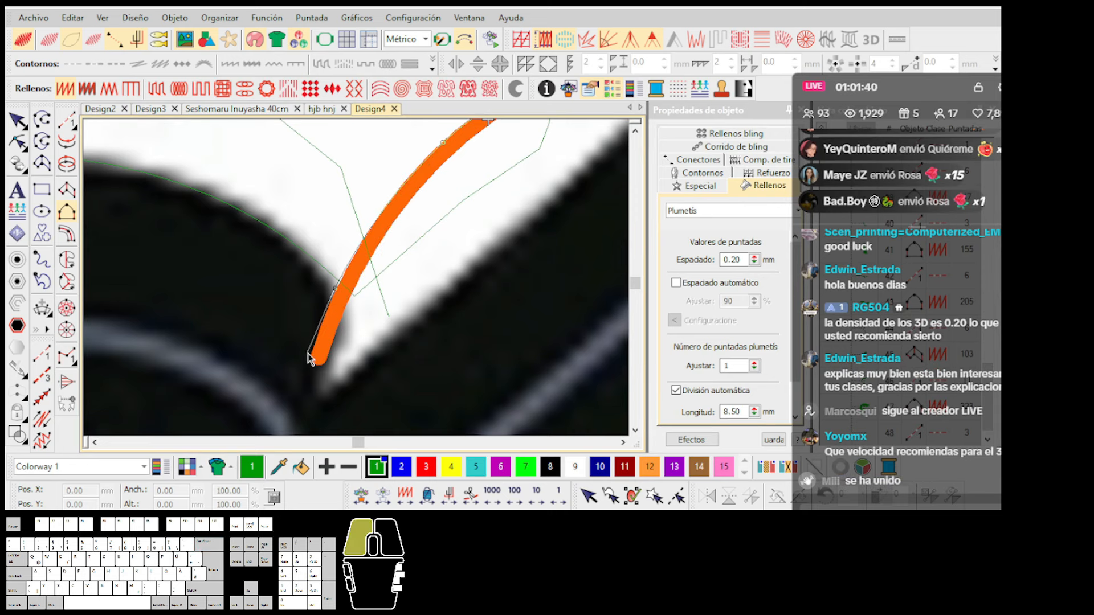
key("BackSpace")
left_click(306, 373)
scroll(402, 241, "down", 2)
key("t")
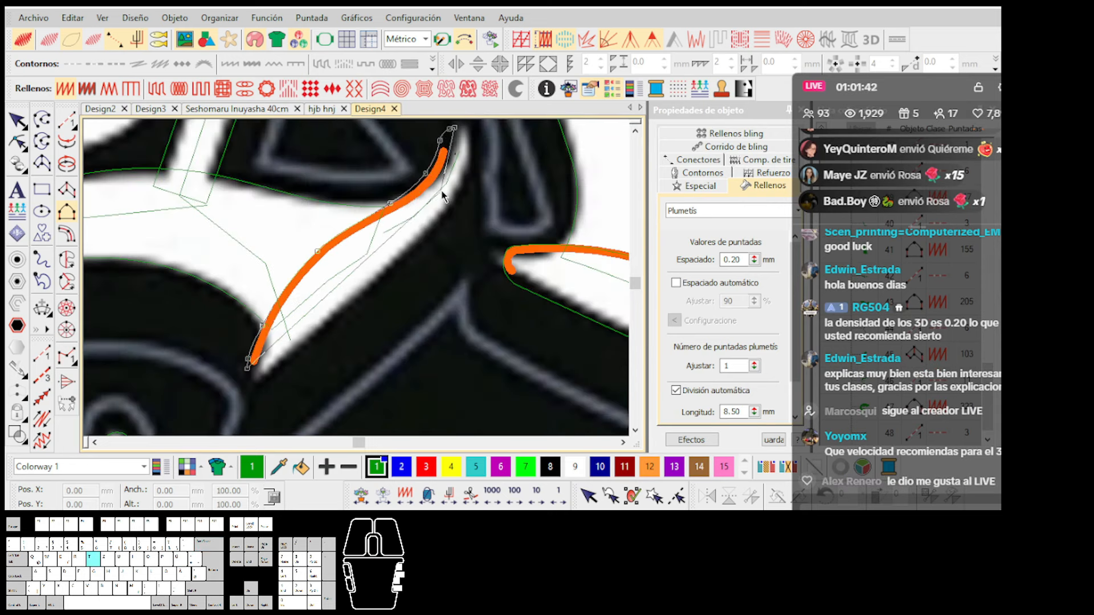
Continue the leaf's satin outline around its rounded upper tip and partway down the outer edge.
scroll(445, 182, "up", 2)
left_click(378, 214)
right_click(391, 223)
right_click(400, 259)
right_click(389, 305)
scroll(364, 359, "down", 2)
right_click(347, 284)
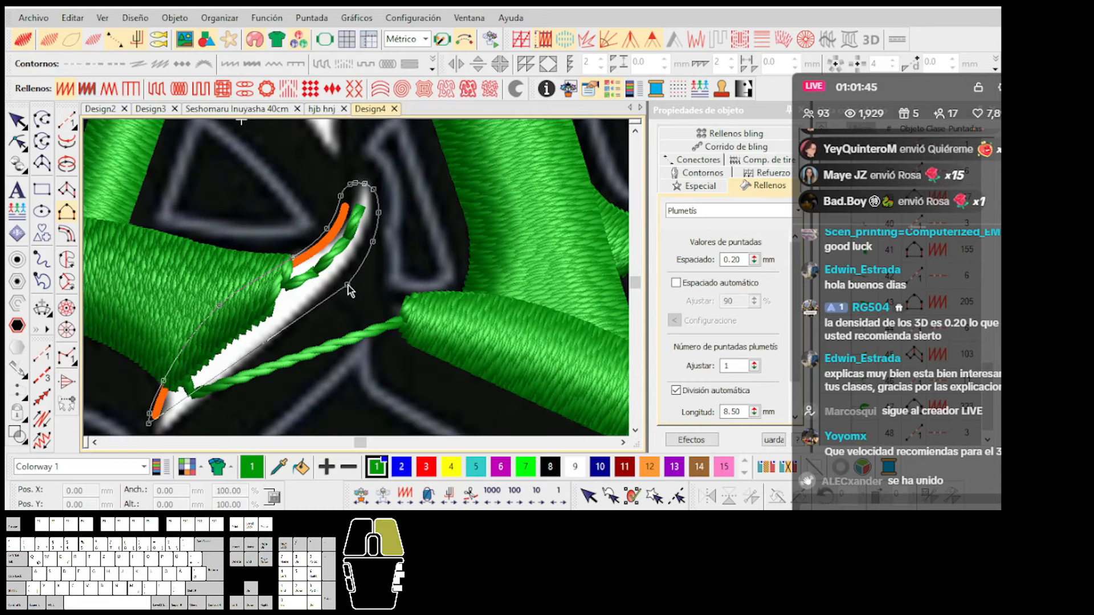
Trace the rest of the leaf's outer edge with curve points and generate the satin stitches.
scroll(251, 362, "up", 2)
right_click(338, 295)
scroll(278, 354, "up", 1)
right_click(336, 313)
right_click(318, 323)
right_click(277, 333)
key("Return")
Review the A's stitched base with the artwork hidden and shown, and examine the unstitched crossbar.
scroll(357, 278, "down", 3)
key("d")
scroll(363, 271, "down", 3)
scroll(359, 279, "up", 1)
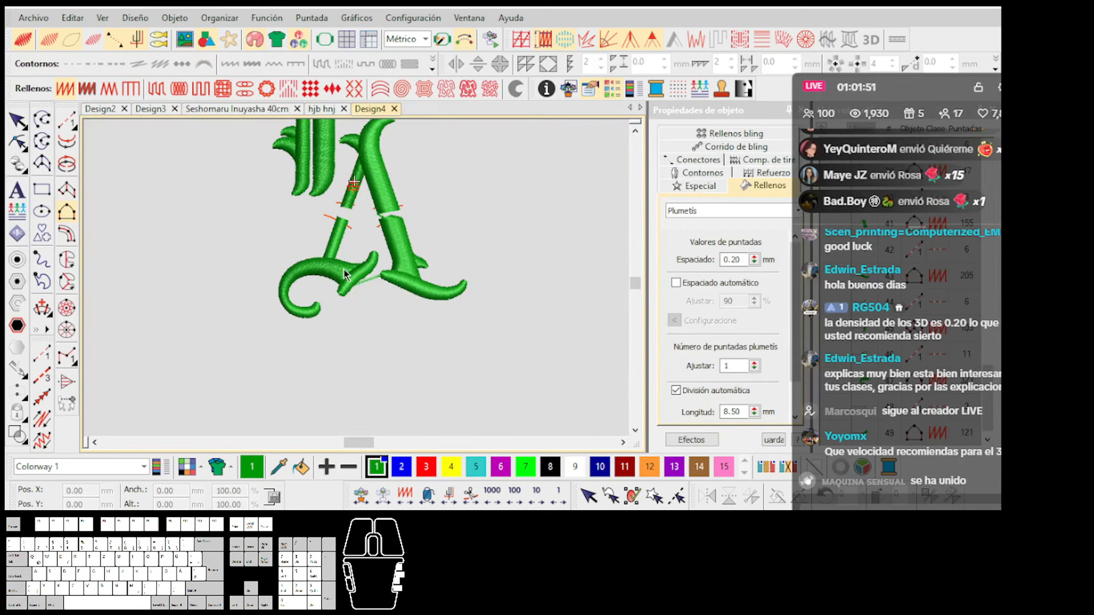
scroll(356, 283, "up", 1)
key("d")
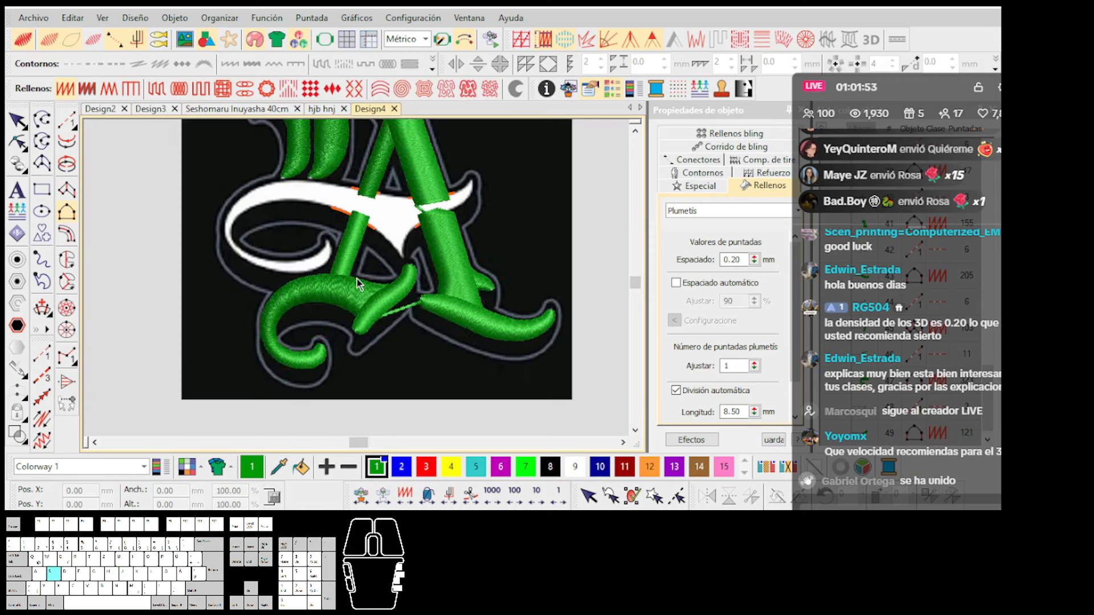
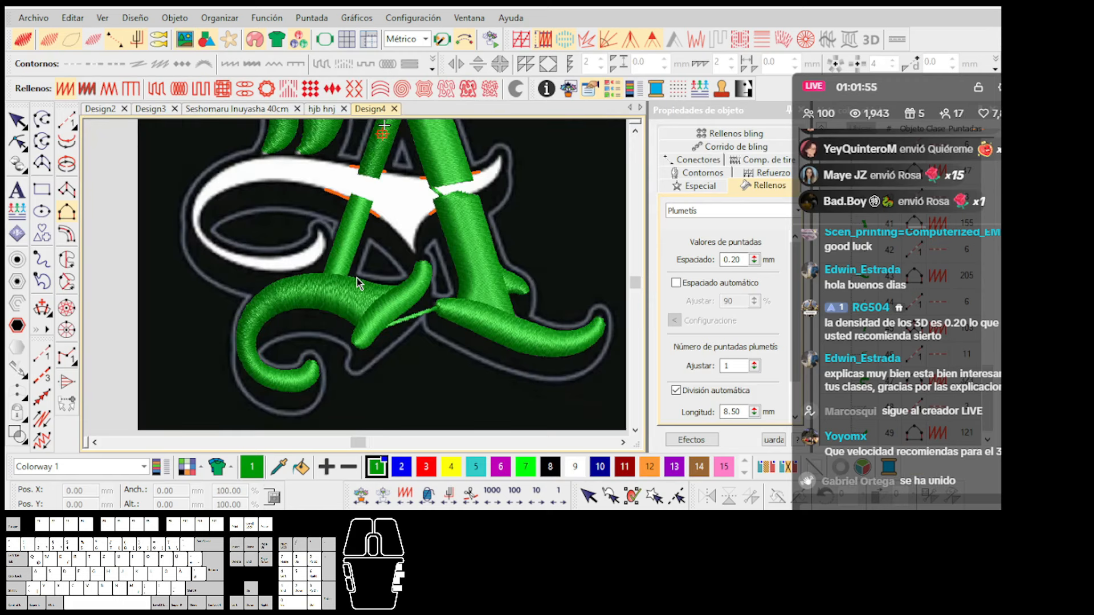
scroll(348, 319, "up", 1)
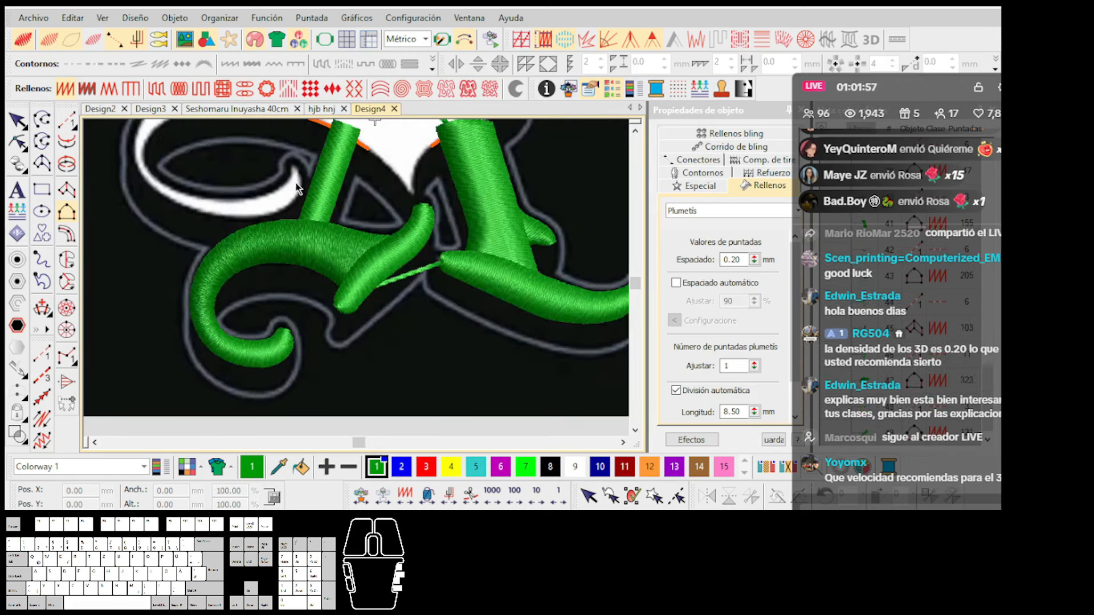
scroll(404, 276, "down", 1)
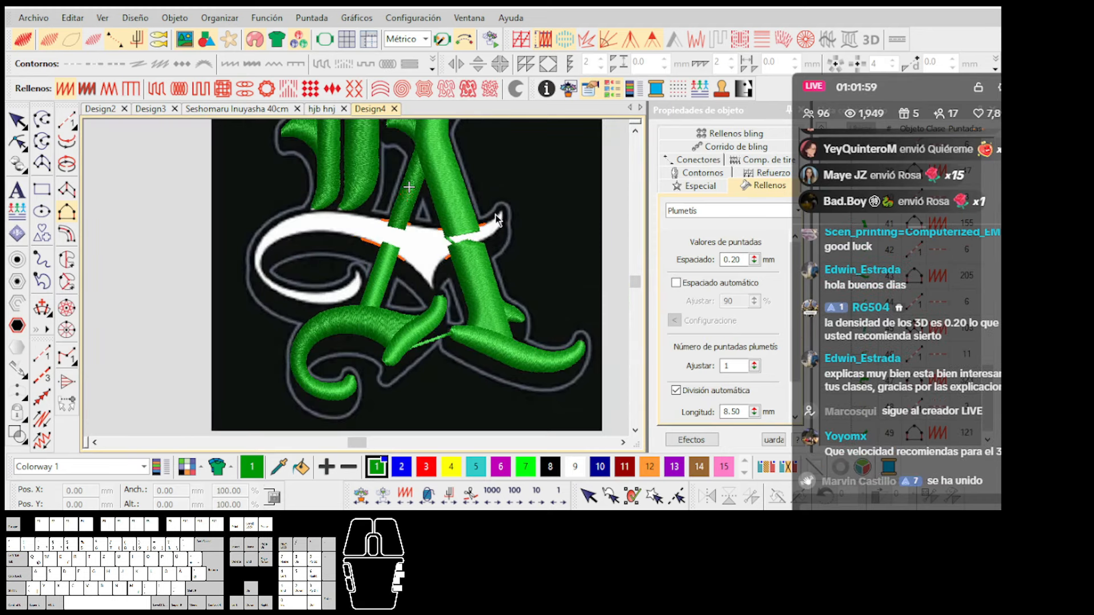
scroll(358, 283, "up", 1)
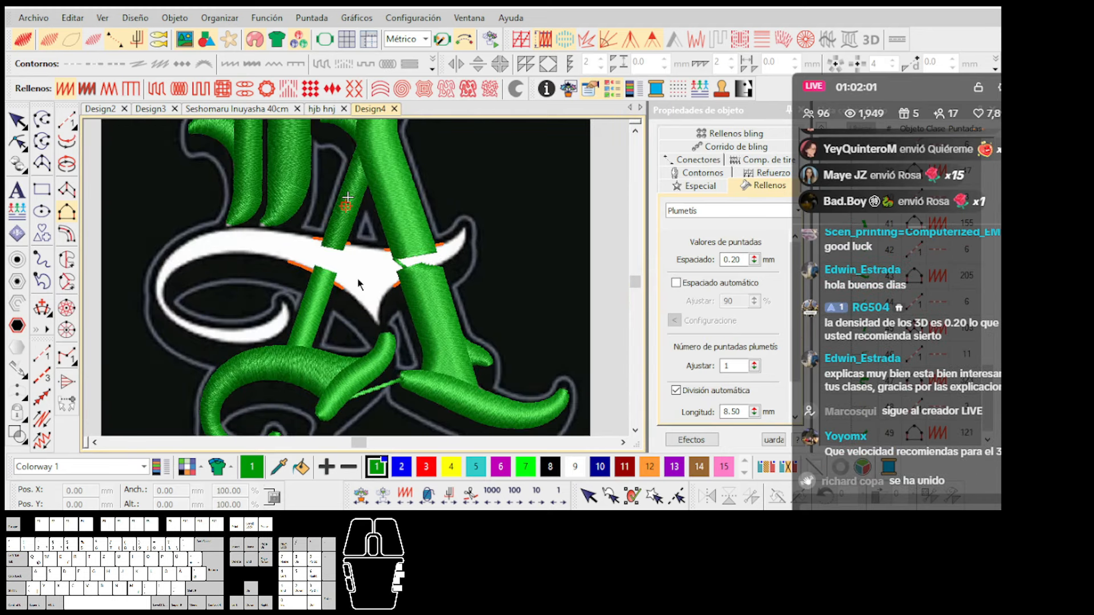
Try a curved guide line through the A's crossbar from its upturned tip down to the lower spike.
scroll(358, 283, "up", 2)
key("s")
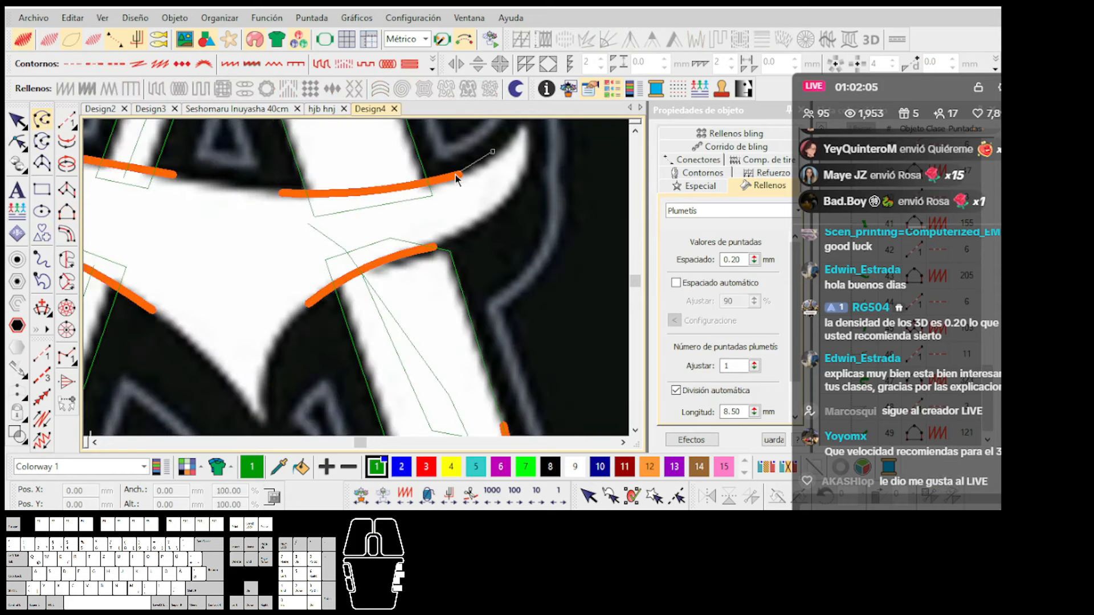
scroll(210, 368, "down", 4)
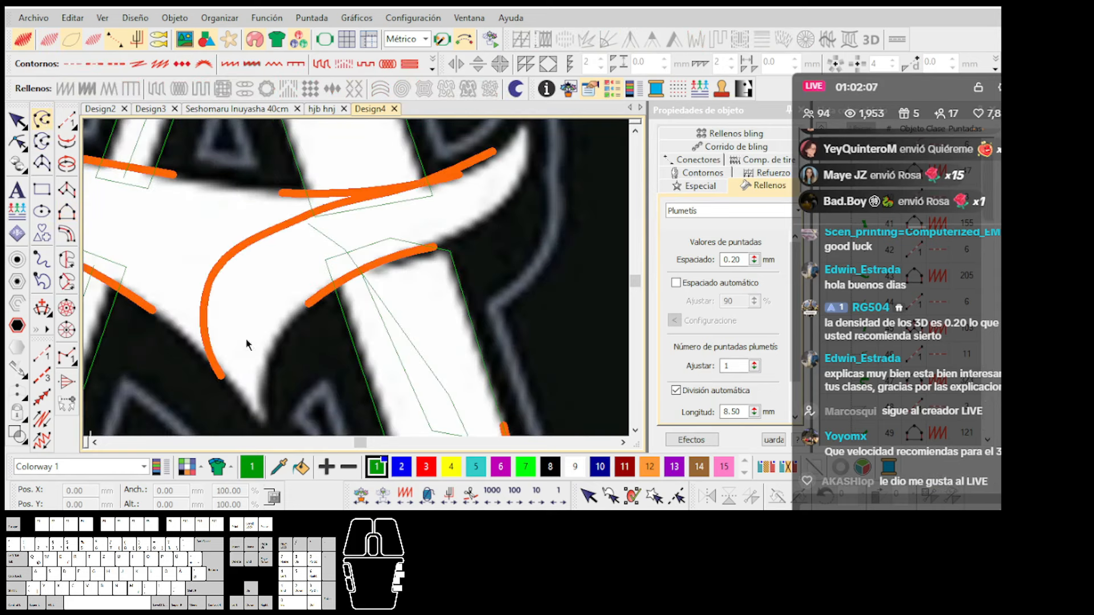
scroll(356, 278, "down", 1)
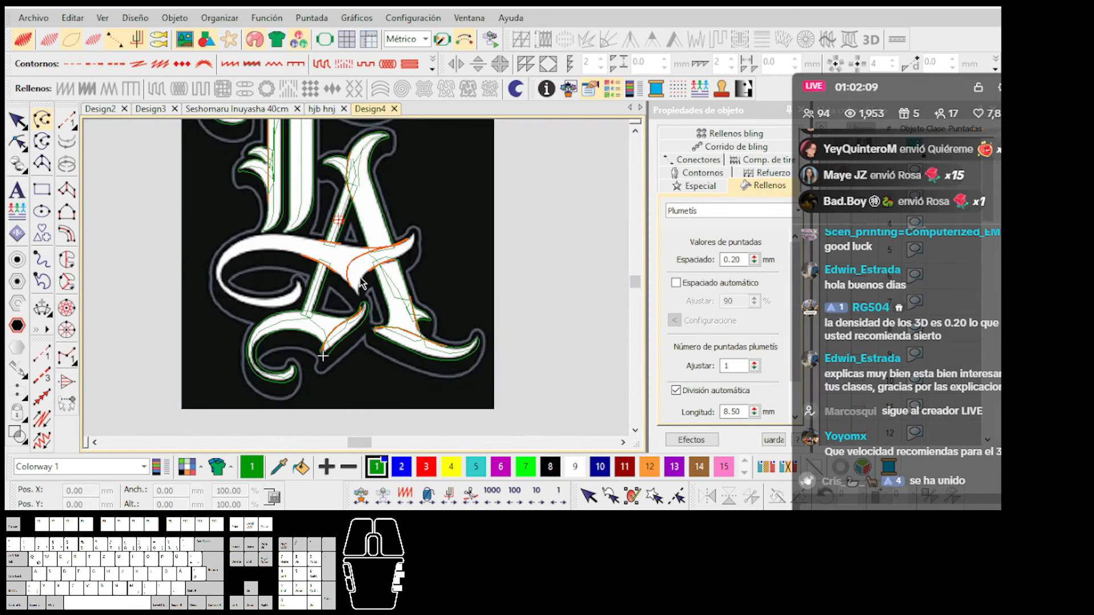
scroll(360, 284, "up", 1)
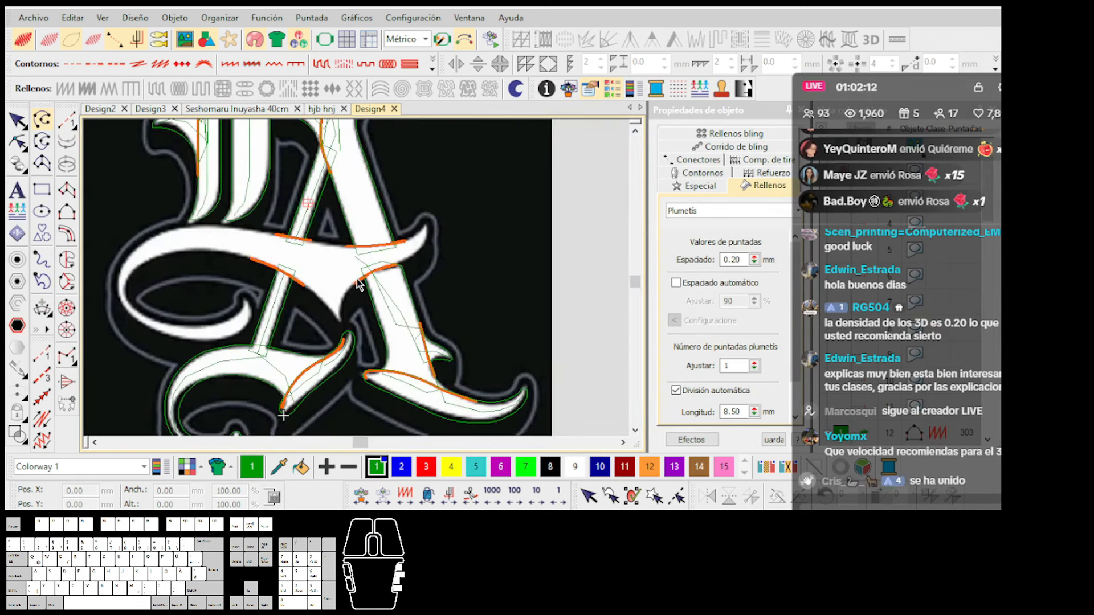
Draw a curved guide line from the crossbar's lower spike up along the underside to the A's thick leg.
scroll(358, 283, "up", 3)
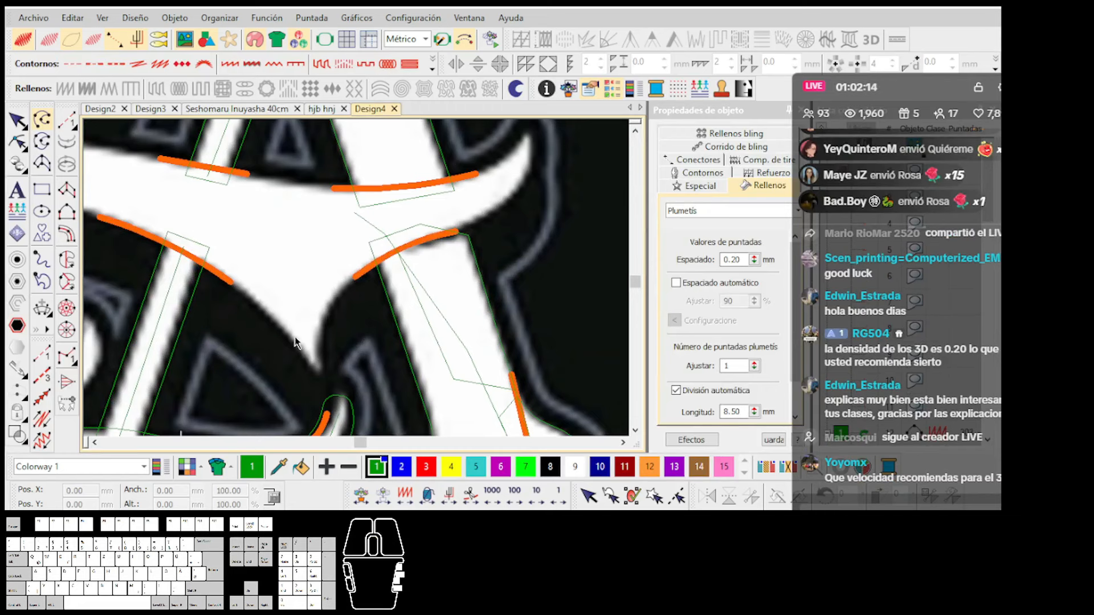
key("BackSpace")
left_click(299, 346)
right_click(326, 310)
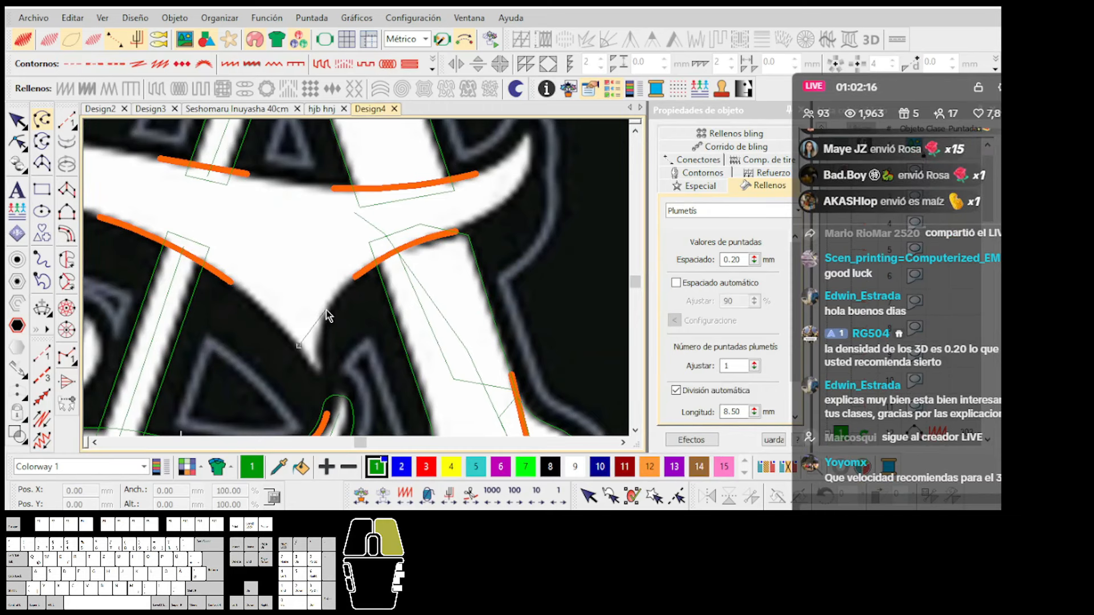
Lay a running stitch inside the crossbar's curled tail, from the middle of its lower arc to near the tip.
scroll(358, 283, "down", 3)
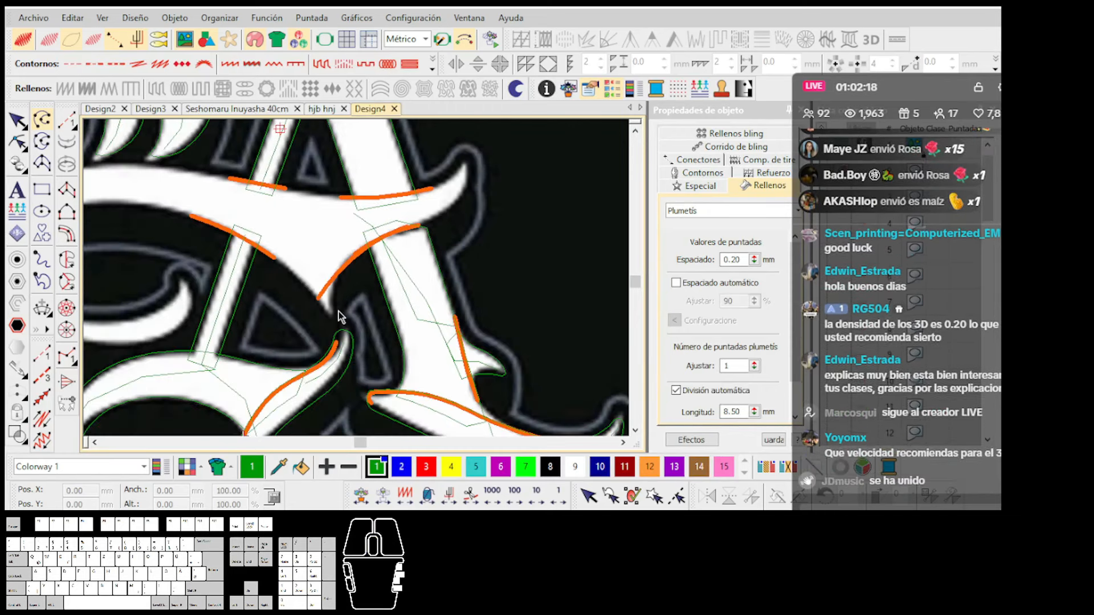
scroll(358, 283, "down", 1)
scroll(353, 296, "up", 3)
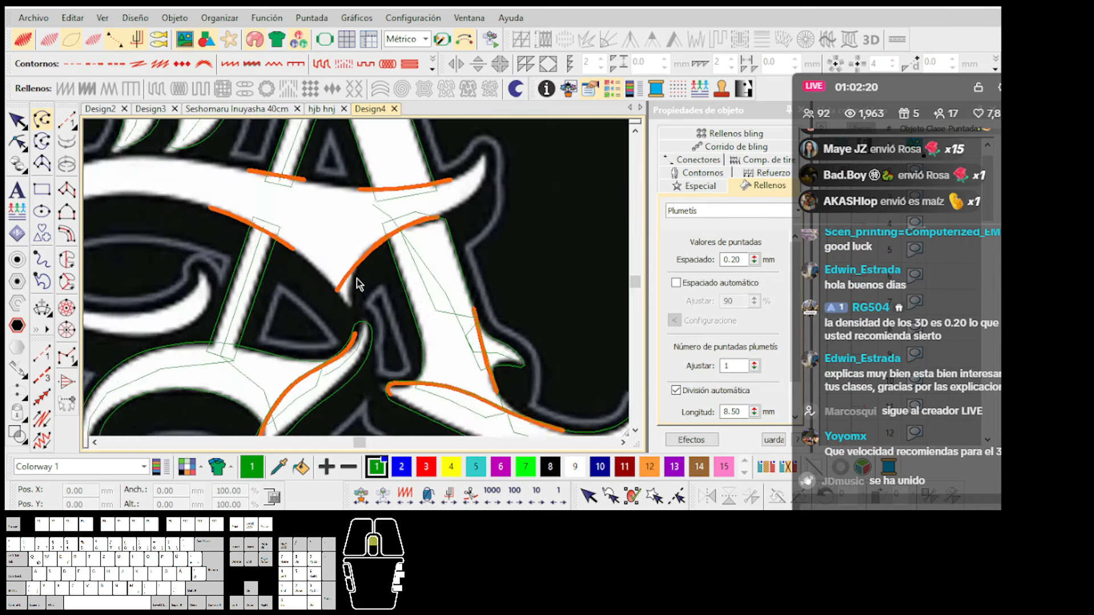
scroll(349, 317, "down", 2)
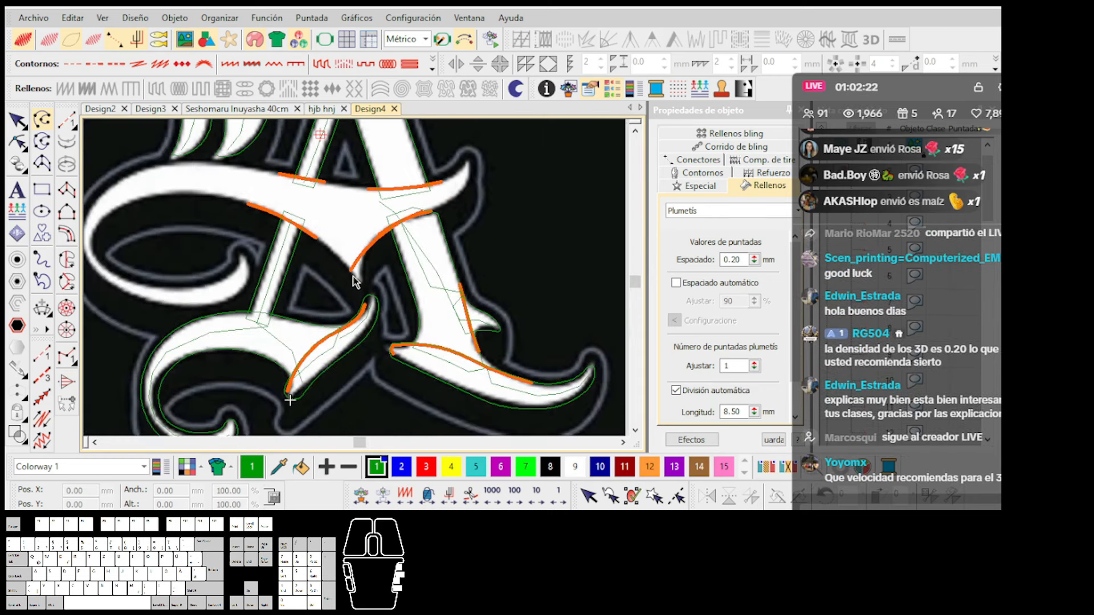
scroll(353, 275, "down", 1)
scroll(357, 283, "up", 4)
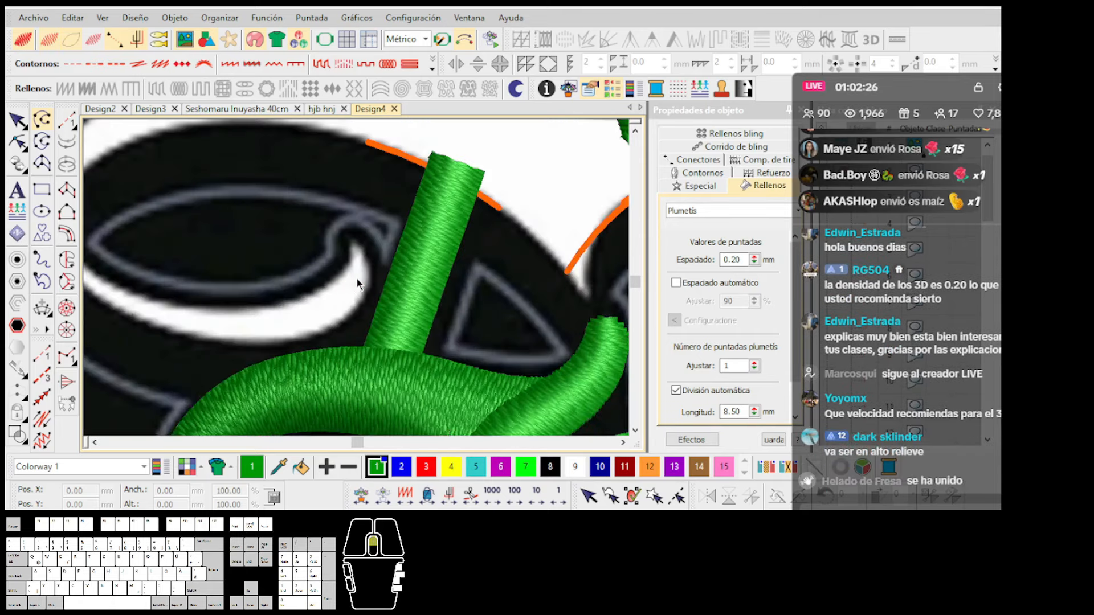
scroll(356, 279, "up", 1)
left_click(66, 120)
scroll(248, 283, "down", 1)
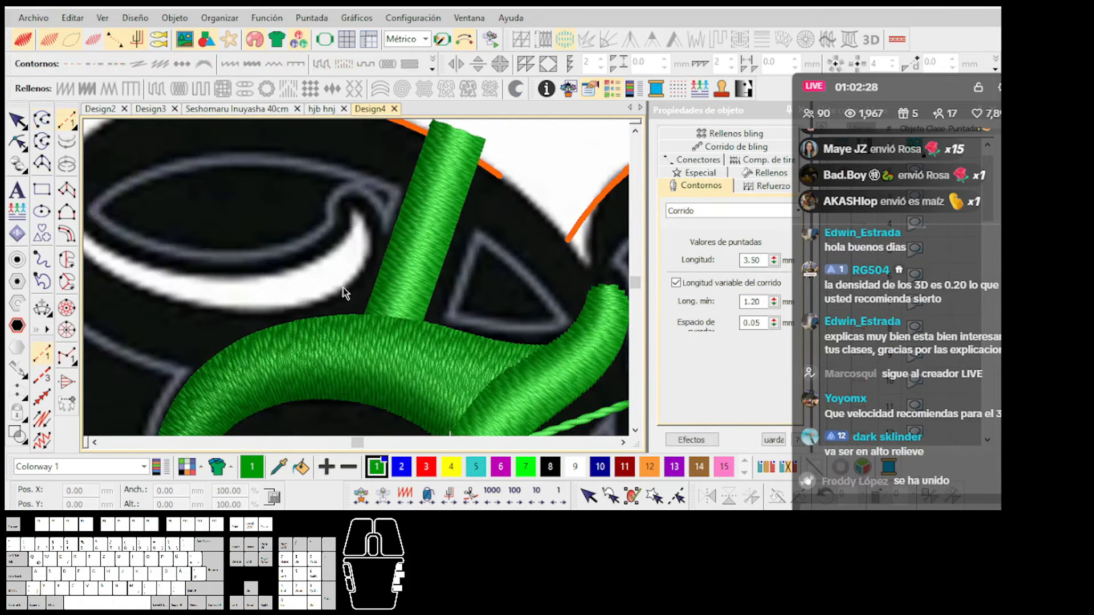
left_click(195, 285)
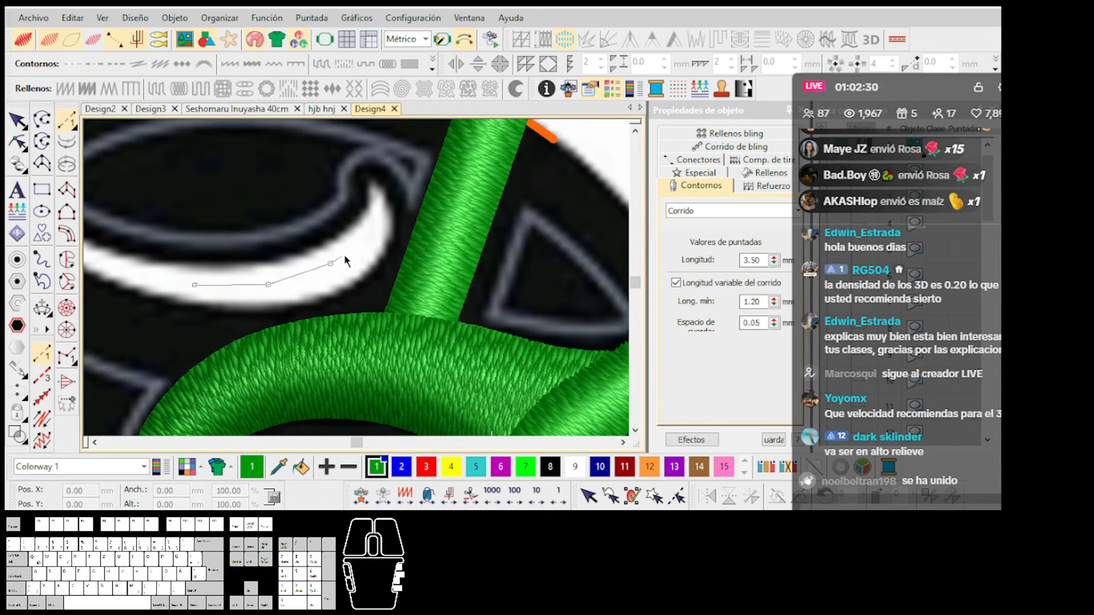
left_click(380, 214)
key("Return")
Start a satin outline at the curled tail's tip and trace its inner edge along the lower arc.
scroll(380, 210, "up", 1)
key("space")
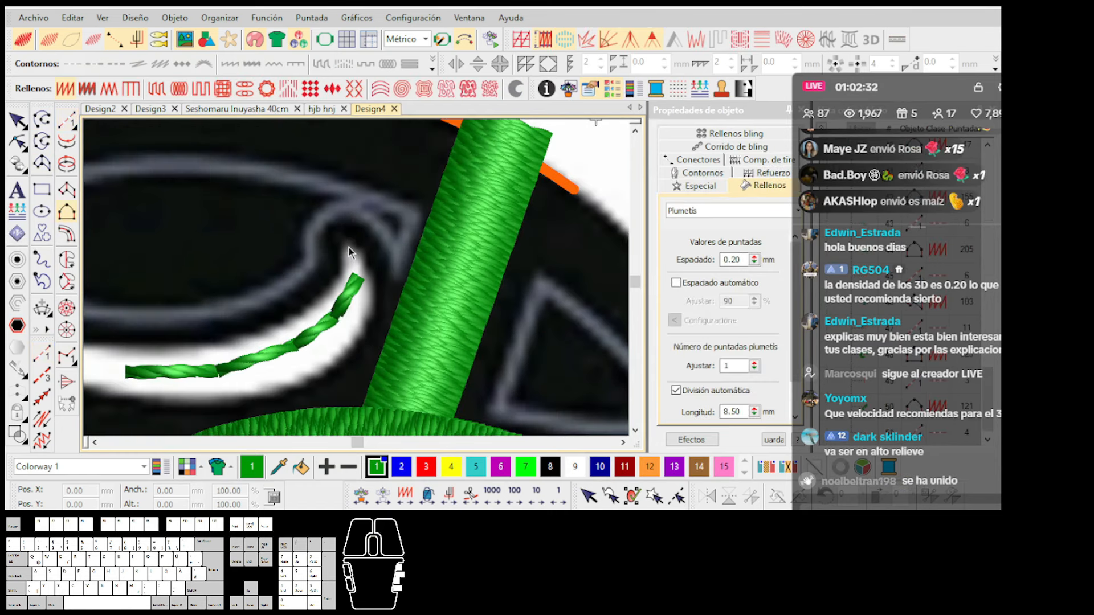
left_click(340, 251)
left_click(336, 264)
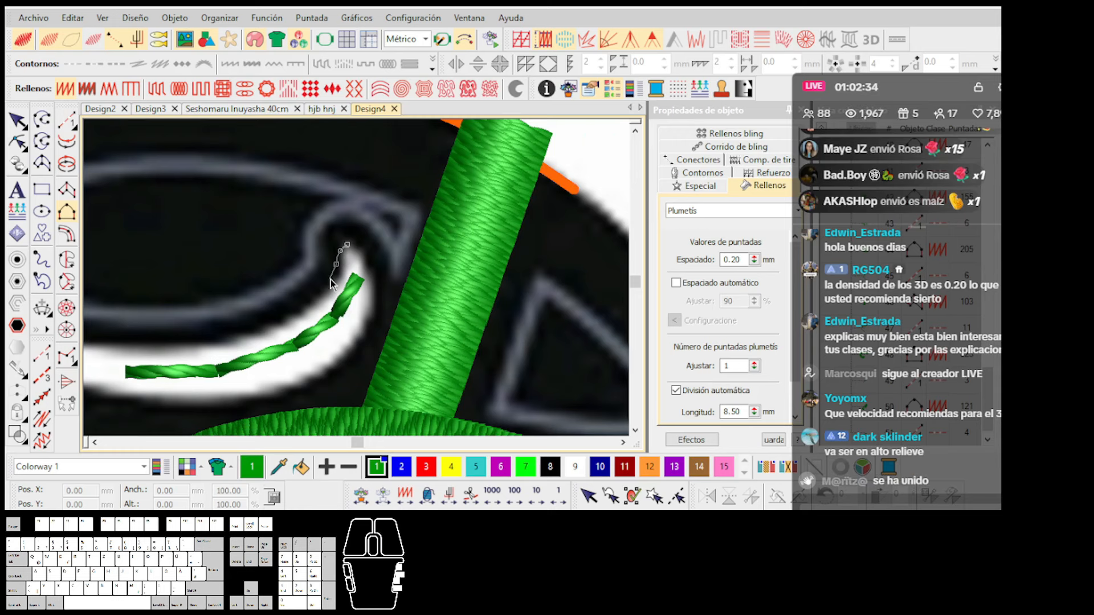
scroll(263, 332, "down", 1)
left_click(354, 281)
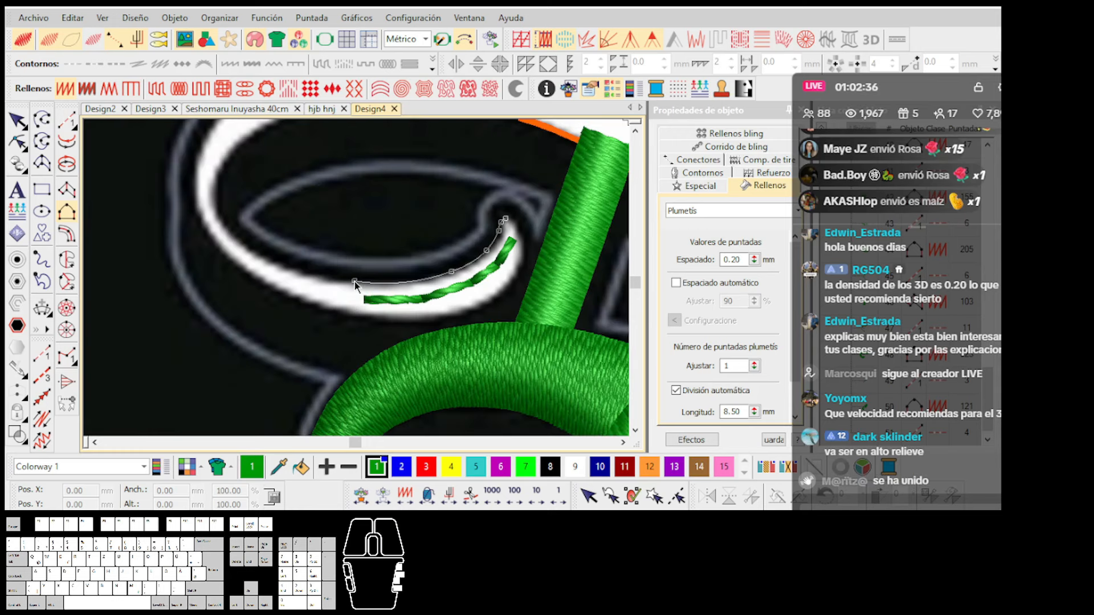
left_click(269, 256)
Continue the satin outline's inner edge around the loop's far end and along the crossbar's underside past the A's thin leg.
scroll(235, 238, "up", 1)
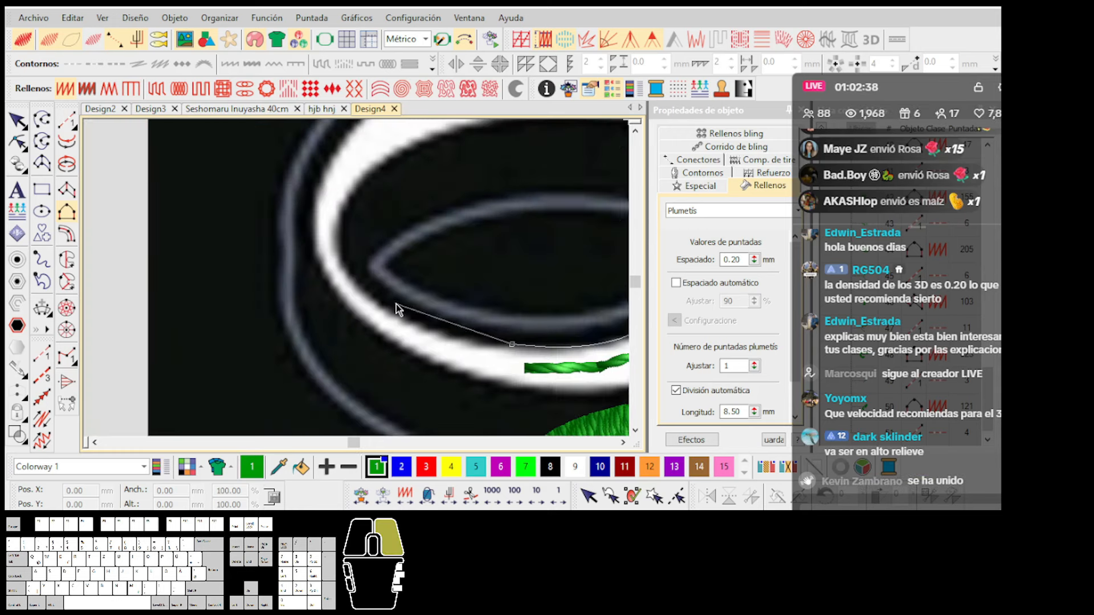
left_click(363, 274)
left_click(365, 201)
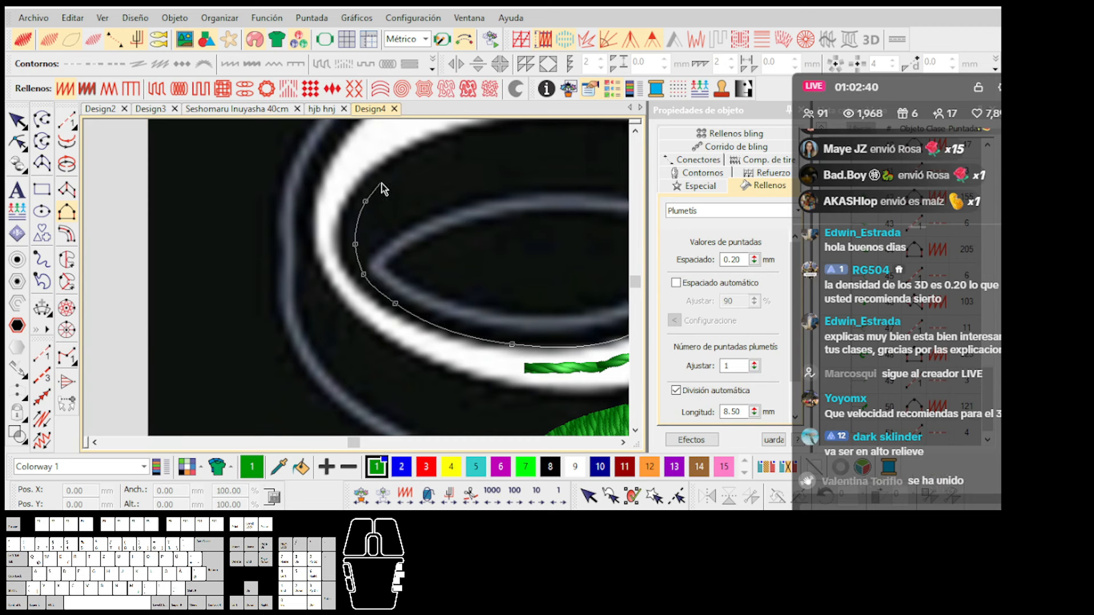
left_click(393, 164)
scroll(359, 275, "down", 1)
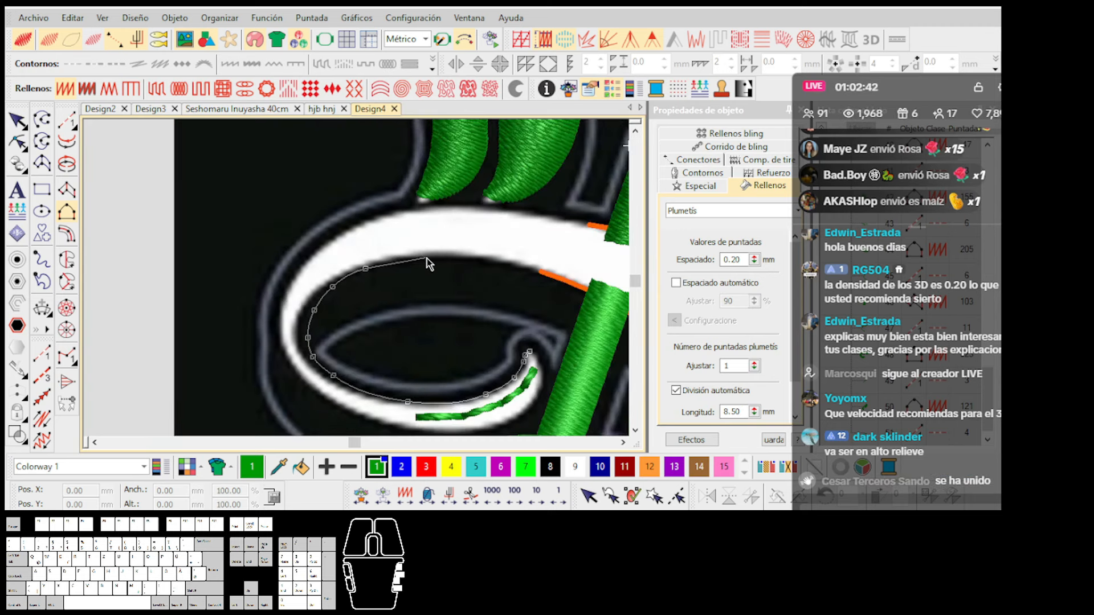
right_click(426, 257)
scroll(509, 257, "up", 1)
right_click(371, 290)
right_click(466, 326)
Trace the outline down to the crossbar's lower spike and back up along the underside across the A's thick leg.
scroll(554, 387, "down", 2)
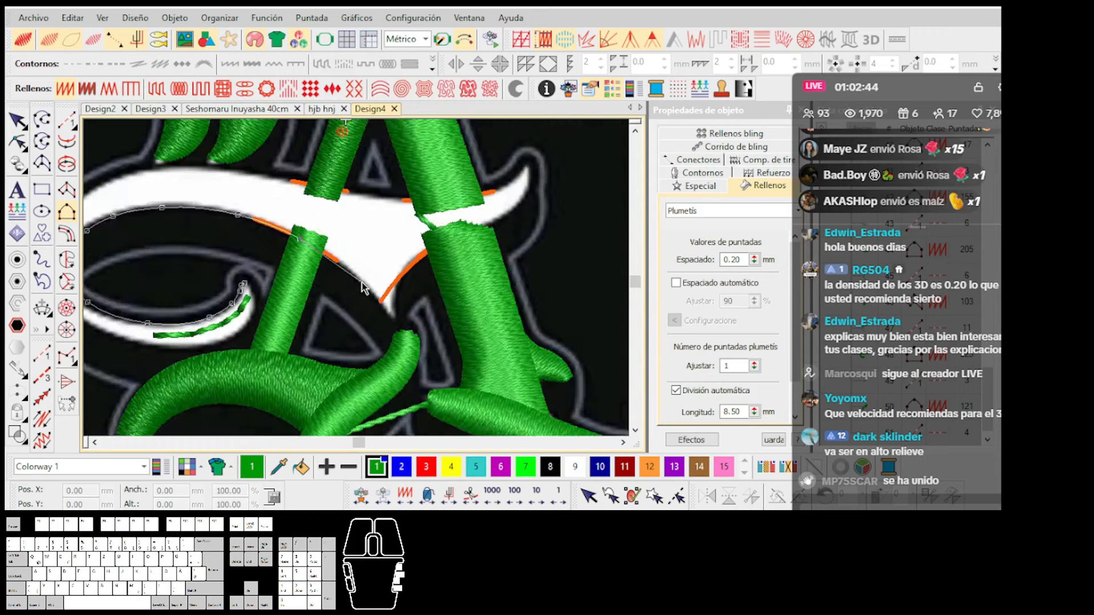
scroll(362, 282, "up", 1)
left_click(387, 312)
scroll(448, 220, "down", 1)
scroll(346, 282, "up", 1)
key("BackSpace")
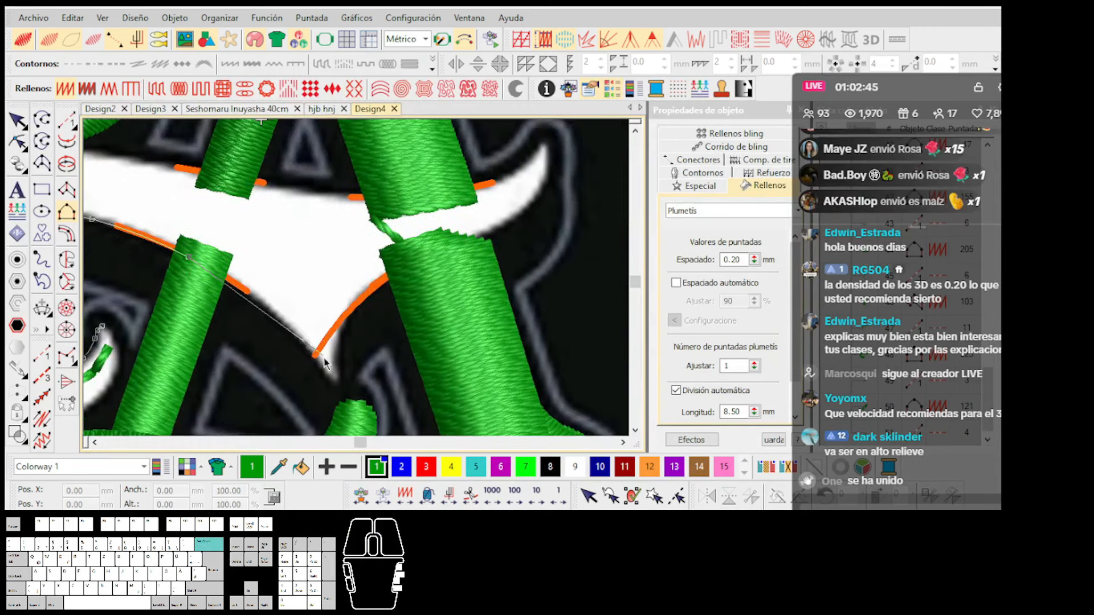
right_click(417, 265)
scroll(459, 249, "up", 2)
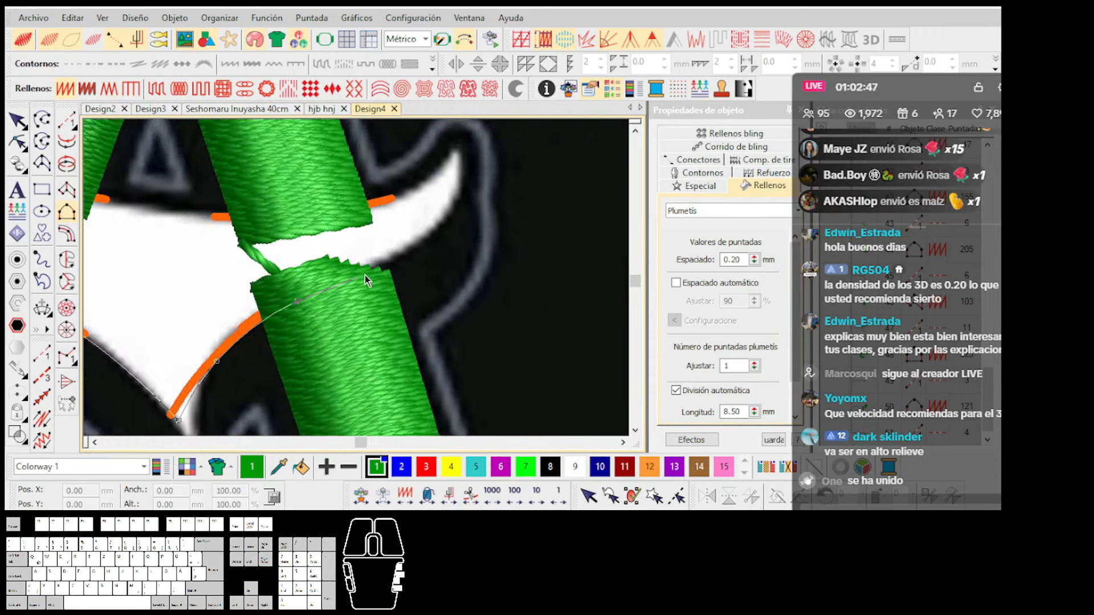
right_click(385, 264)
Finish the first side of the satin outline along the lower edge of the crossbar's upturned tip.
right_click(445, 231)
scroll(488, 171, "up", 1)
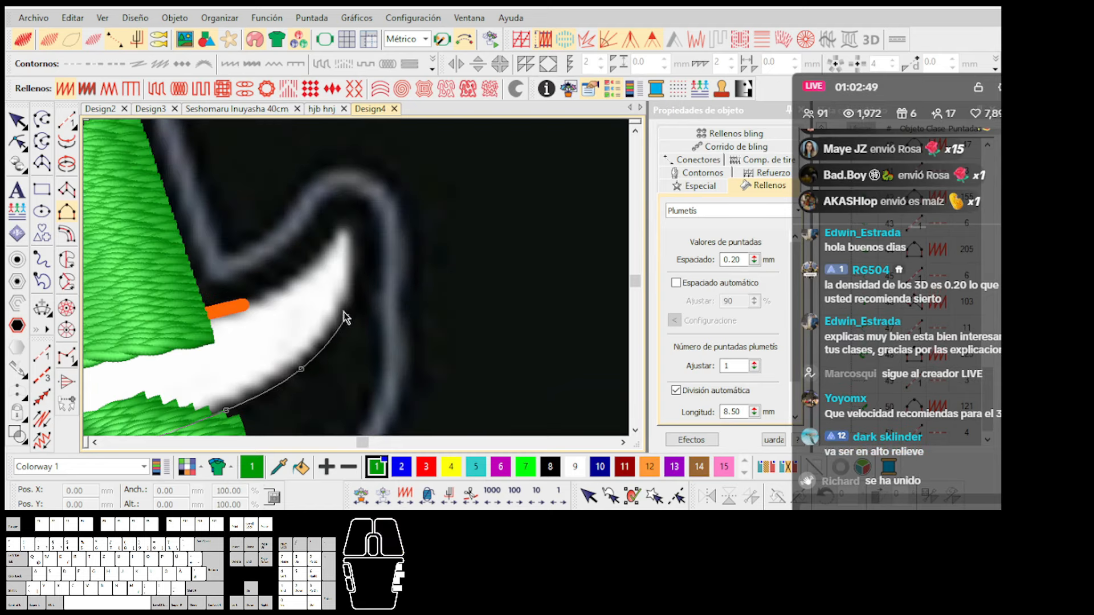
key("BackSpace")
right_click(341, 337)
left_click(360, 245)
key("BackSpace")
left_click(360, 234)
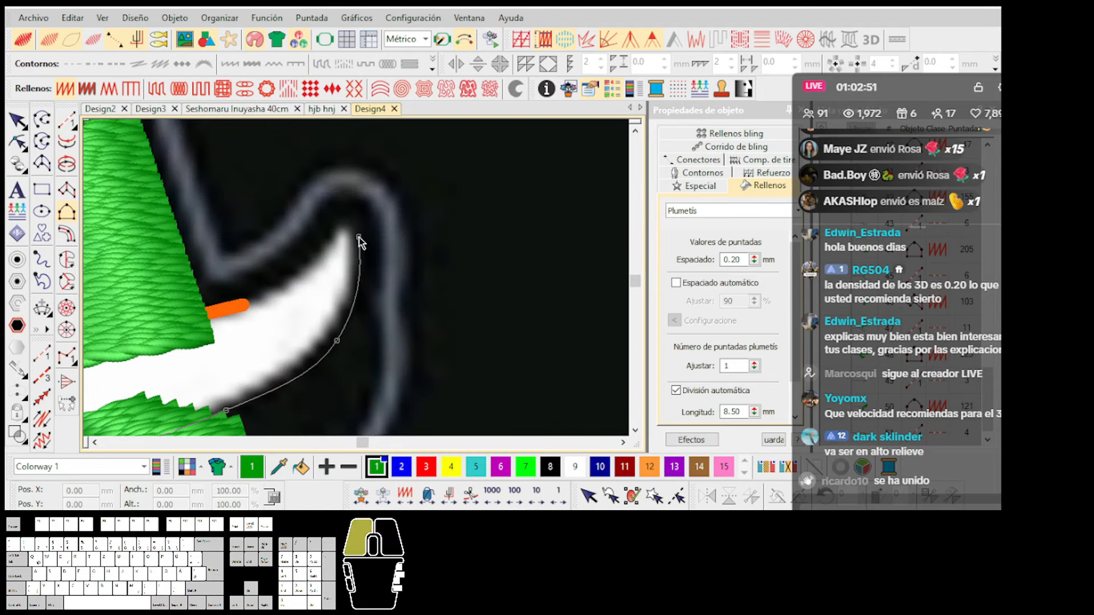
scroll(237, 291, "down", 1)
key("Return")
Start the outline's second side at the curled tail's tip and trace the outer edge along the lower arc.
scroll(285, 322, "down", 3)
scroll(354, 277, "up", 3)
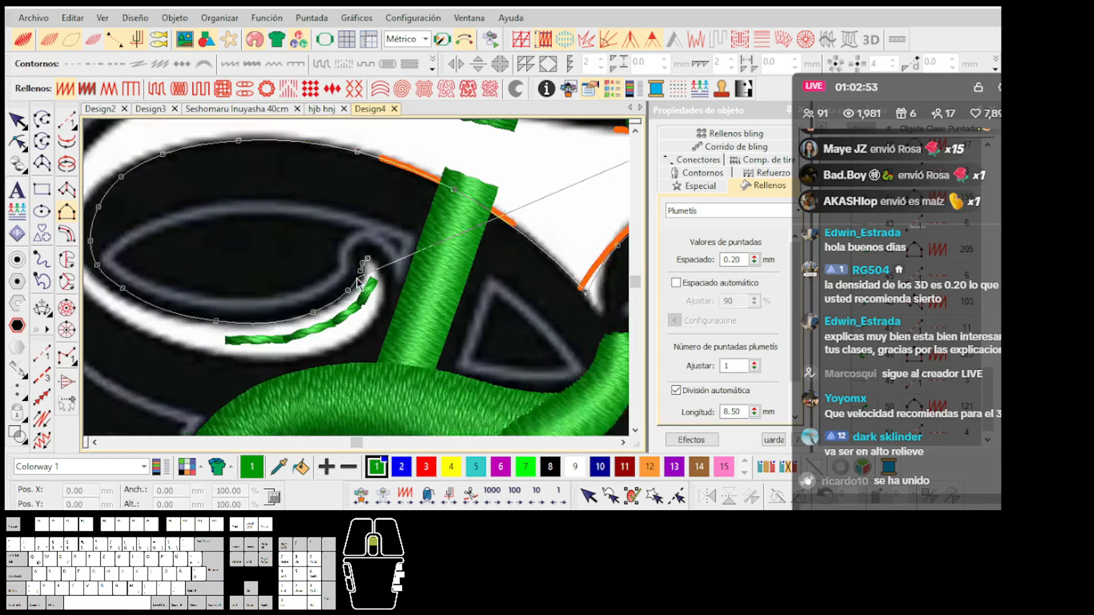
left_click(380, 259)
left_click(388, 283)
left_click(353, 359)
left_click(291, 384)
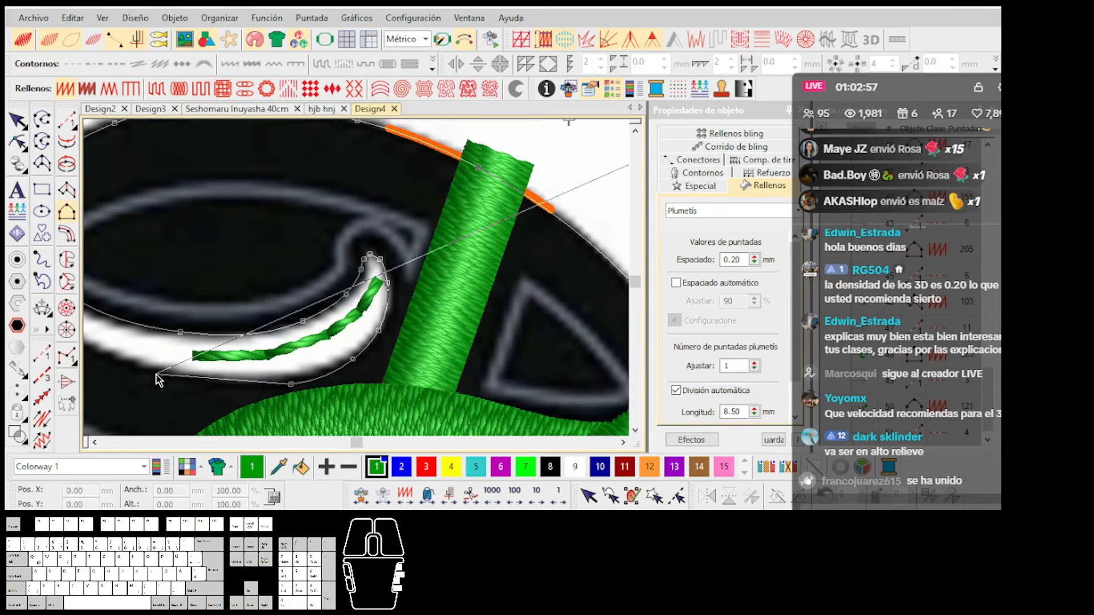
scroll(349, 276, "down", 2)
left_click(405, 299)
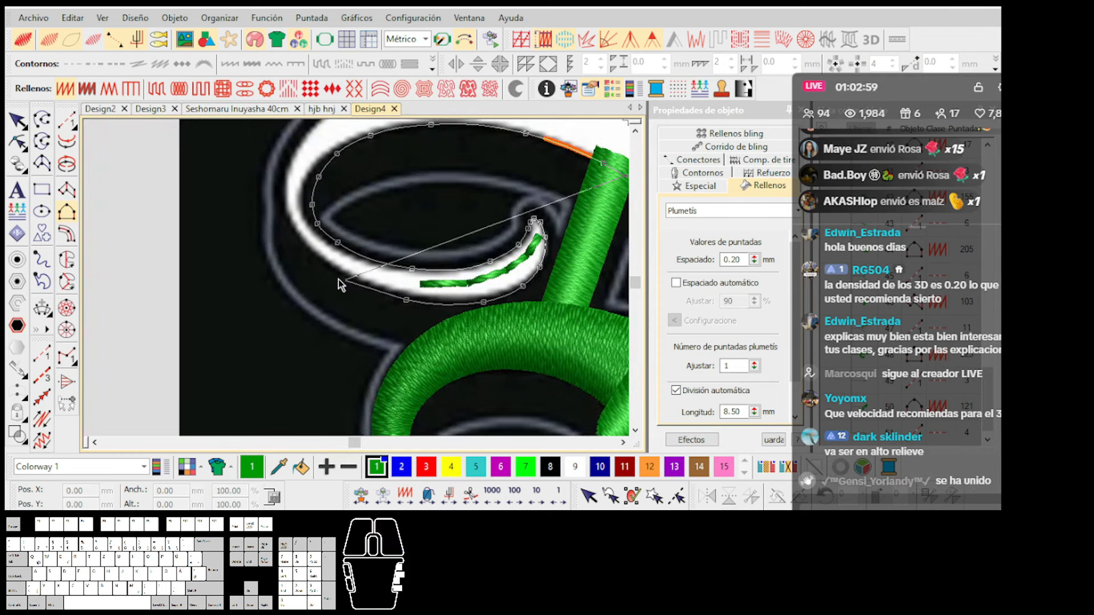
Trace the outer edge around the loop's far end and over its top, below the T's stem ends.
left_click(314, 259)
scroll(279, 204, "up", 1)
left_click(362, 292)
left_click(365, 225)
left_click(405, 167)
scroll(455, 136, "down", 2)
scroll(358, 278, "up", 1)
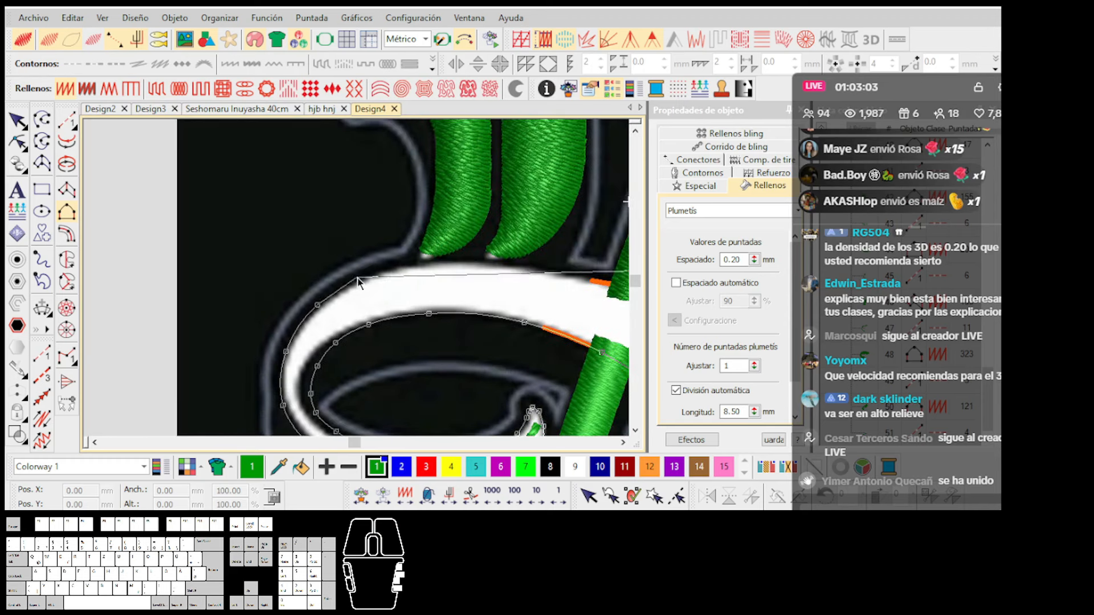
left_click(371, 276)
scroll(372, 278, "up", 1)
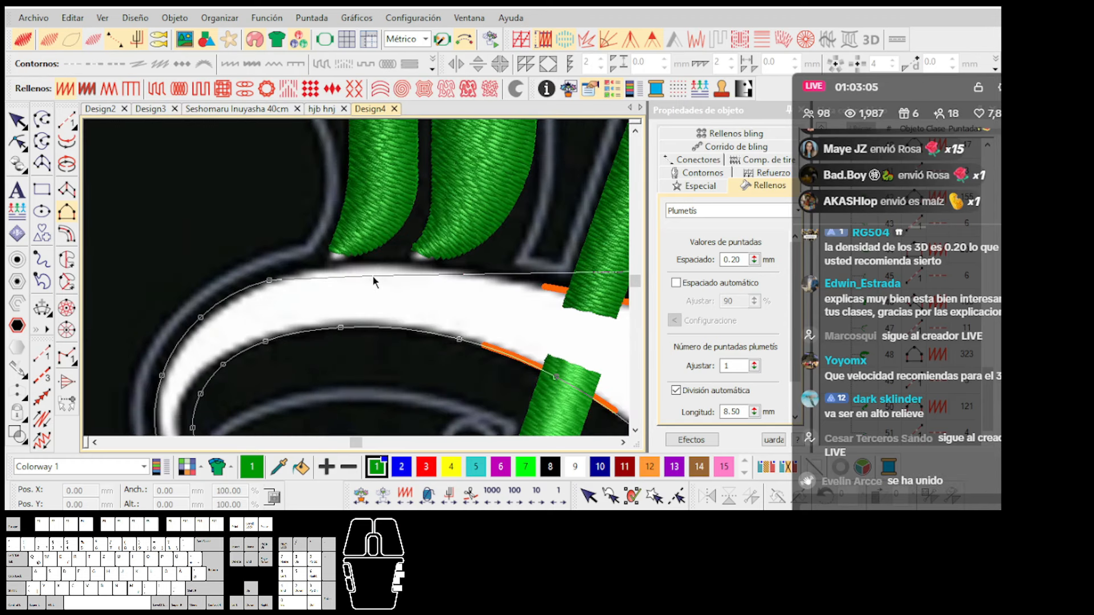
left_click(393, 265)
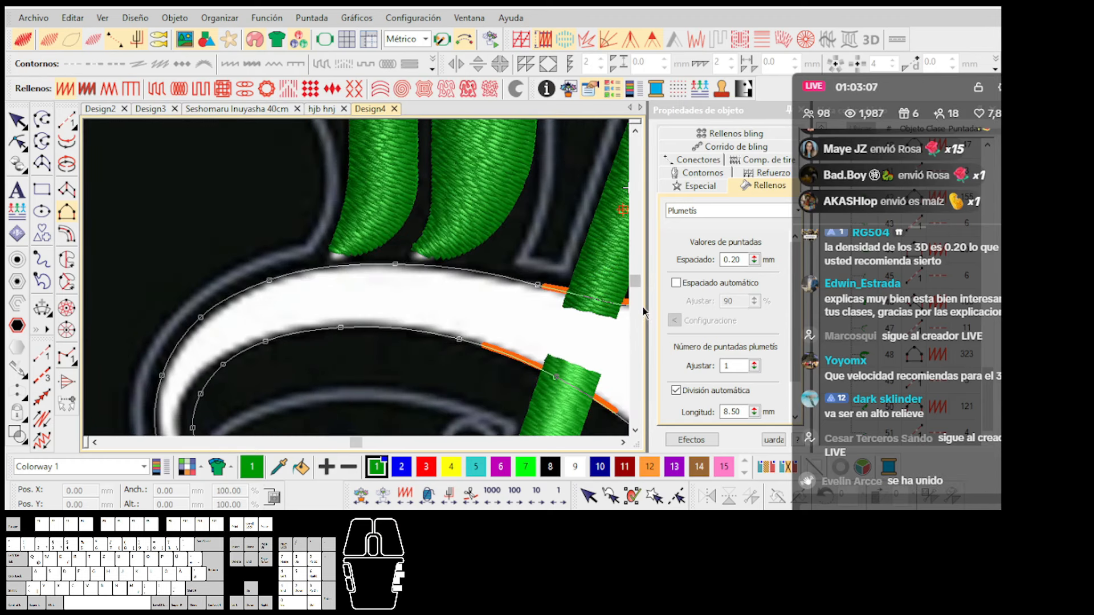
Continue the second side along the crossbar's upper edge across the A's thin and thick legs.
scroll(599, 297, "down", 2)
scroll(375, 284, "up", 1)
right_click(357, 276)
right_click(435, 288)
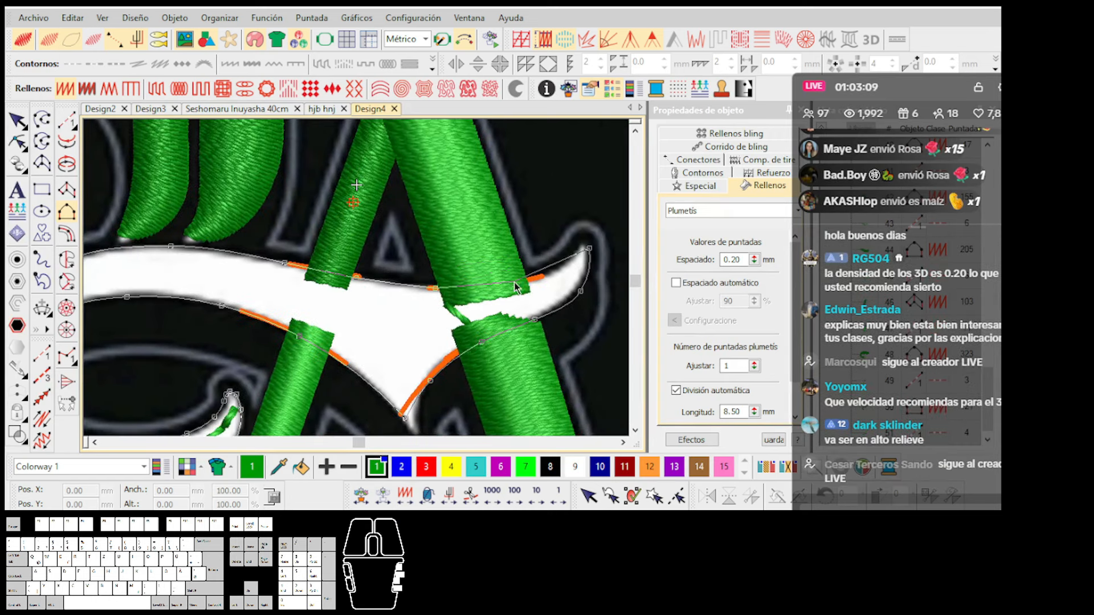
scroll(515, 283, "up", 1)
right_click(371, 270)
scroll(419, 244, "up", 1)
Complete the outline around the upturned tip and generate the crossbar's satin fill.
right_click(371, 275)
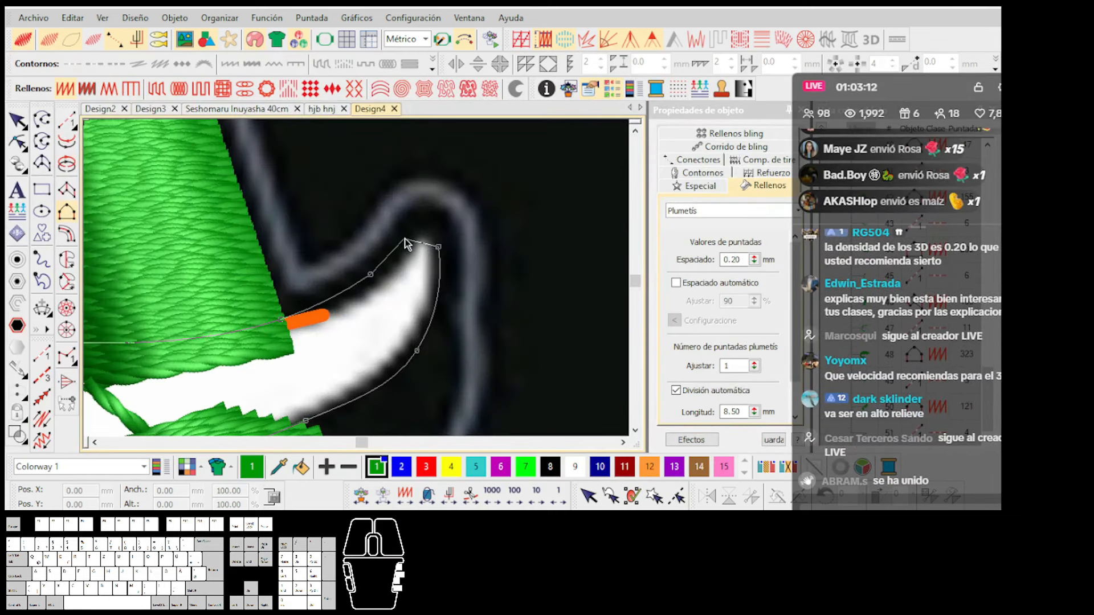
right_click(357, 285)
left_click(397, 243)
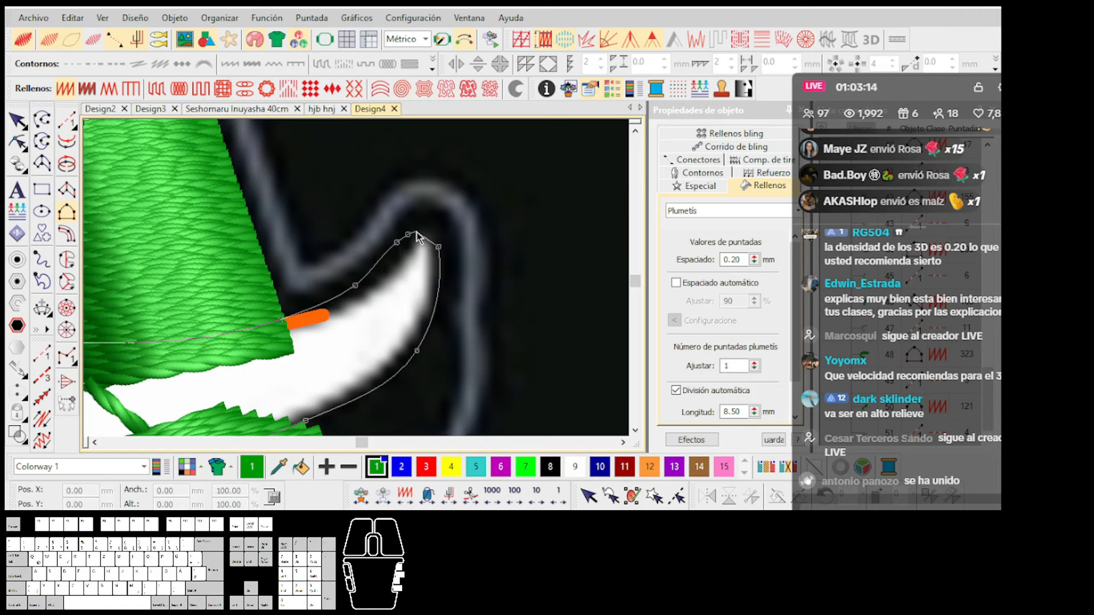
left_click(428, 235)
key("Return")
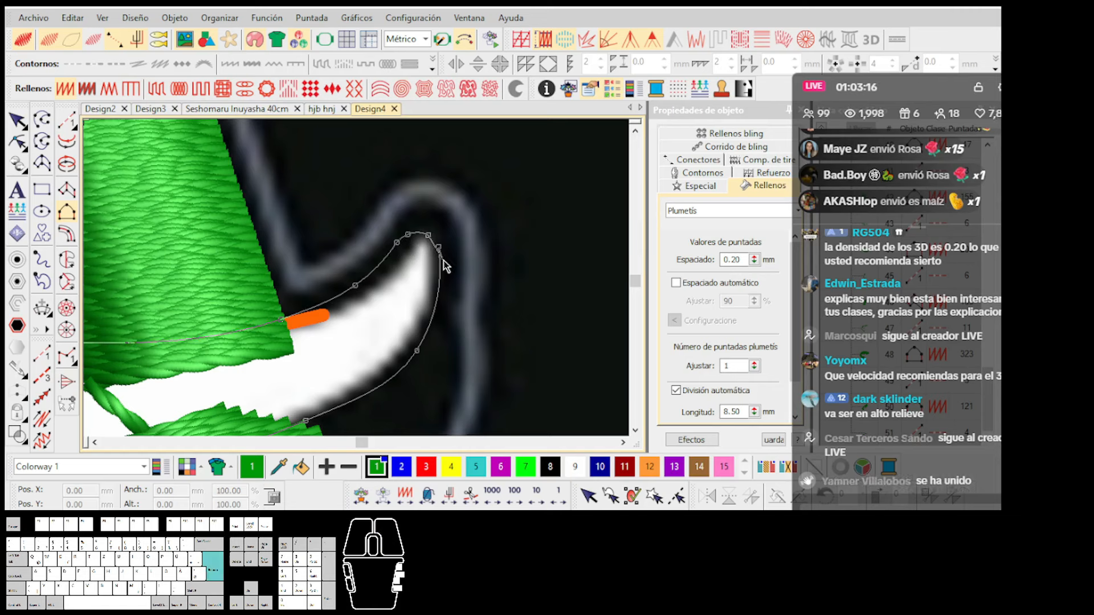
Add stitch angle lines to the crossbar satin: vertical at the spike, and diagonal across the loop's upper and lower curves.
scroll(356, 279, "down", 2)
key("ctrl+h")
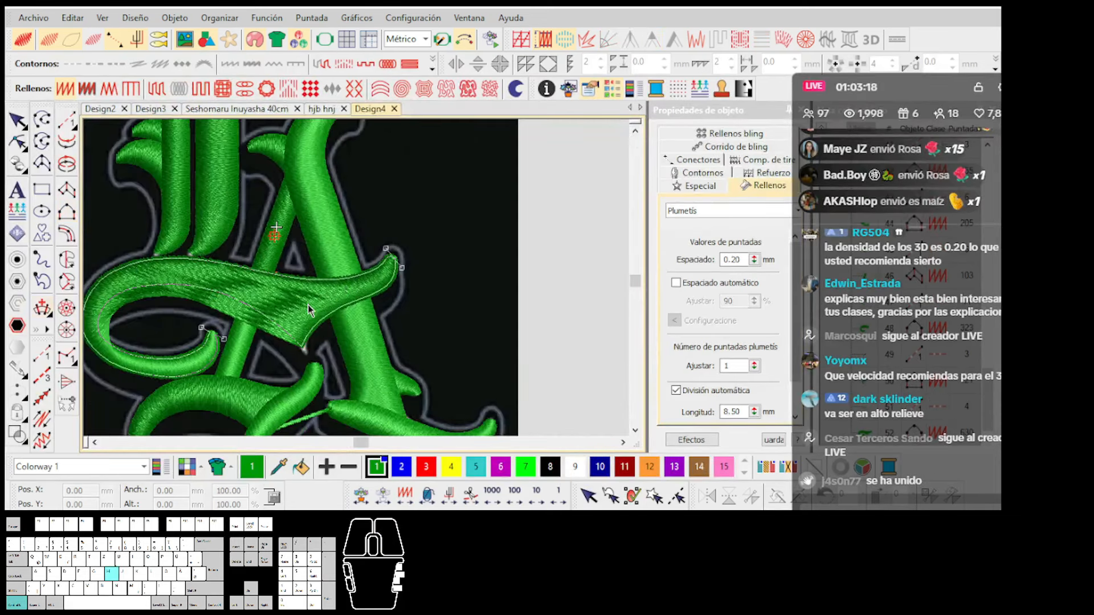
scroll(357, 278, "up", 1)
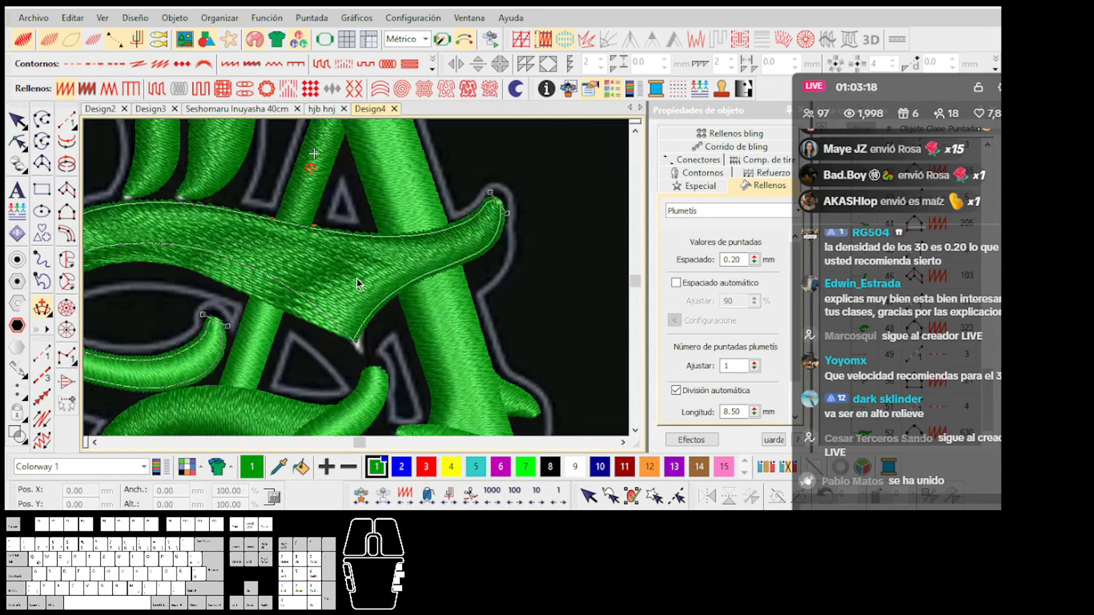
key("Escape")
left_click(354, 348)
left_click(354, 205)
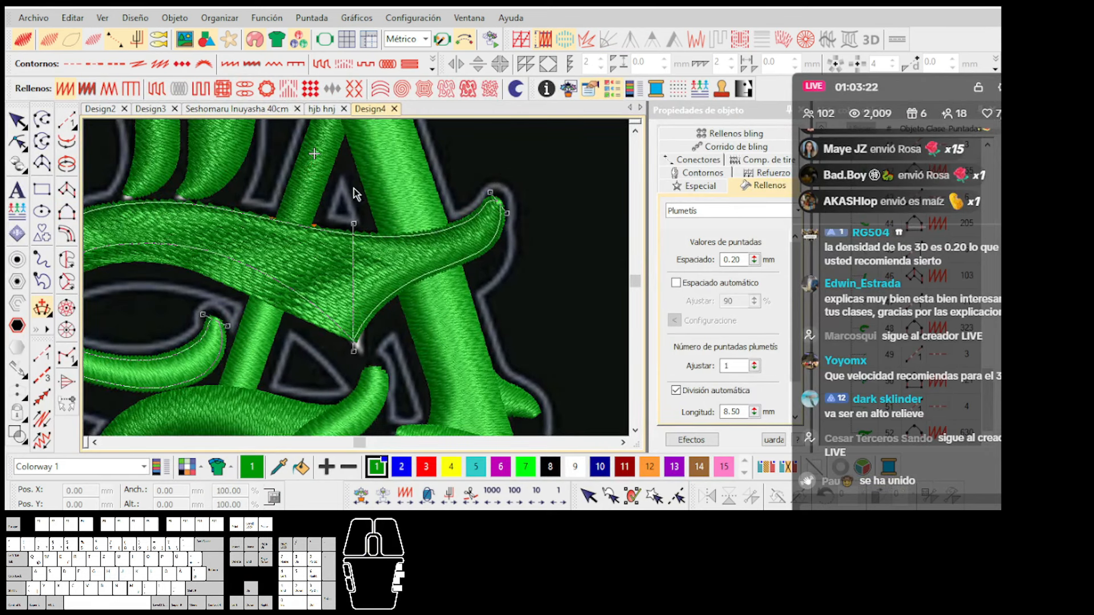
scroll(358, 286, "down", 2)
left_click(311, 315)
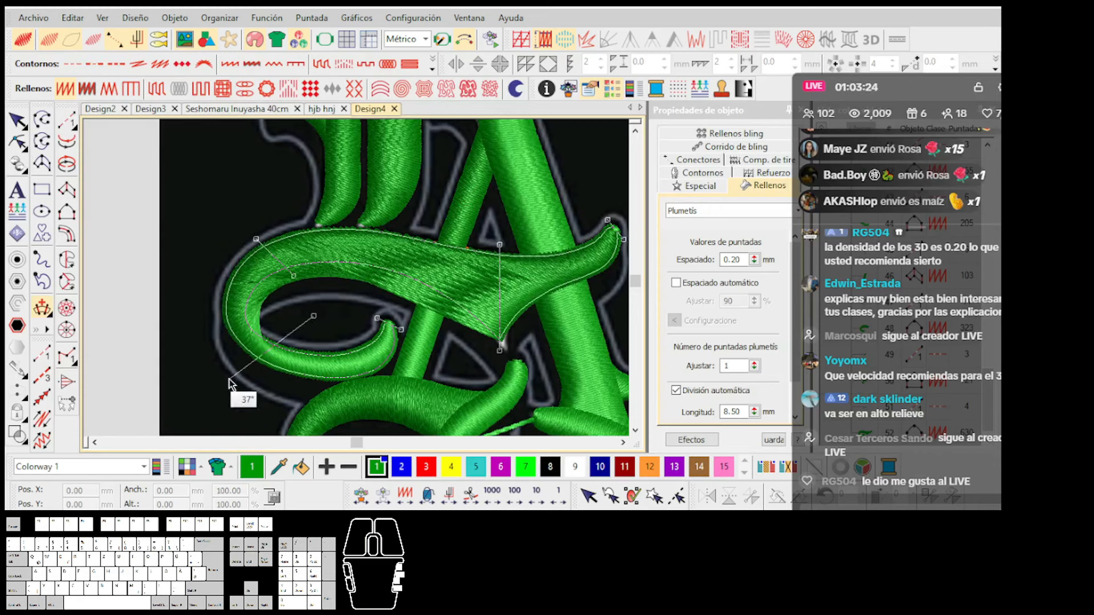
left_click(227, 380)
key("Return")
Reshape the crossbar satin's curve at the far end of the loop.
key("h")
scroll(357, 280, "up", 2)
scroll(374, 257, "down", 2)
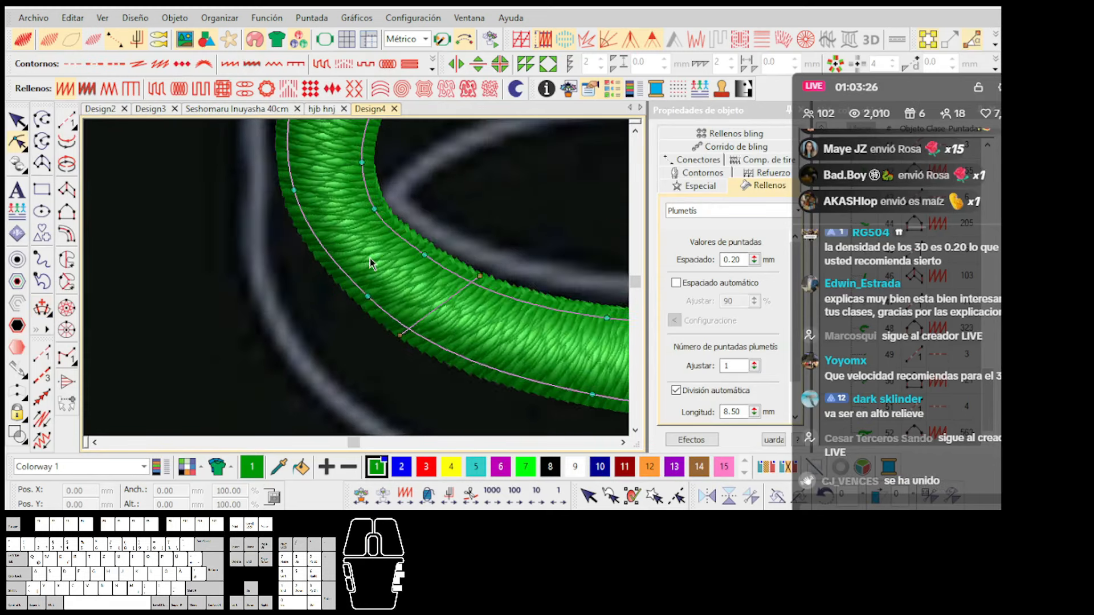
scroll(359, 283, "up", 1)
left_click_drag(326, 258, 326, 215)
scroll(362, 276, "down", 2)
scroll(363, 276, "down", 3)
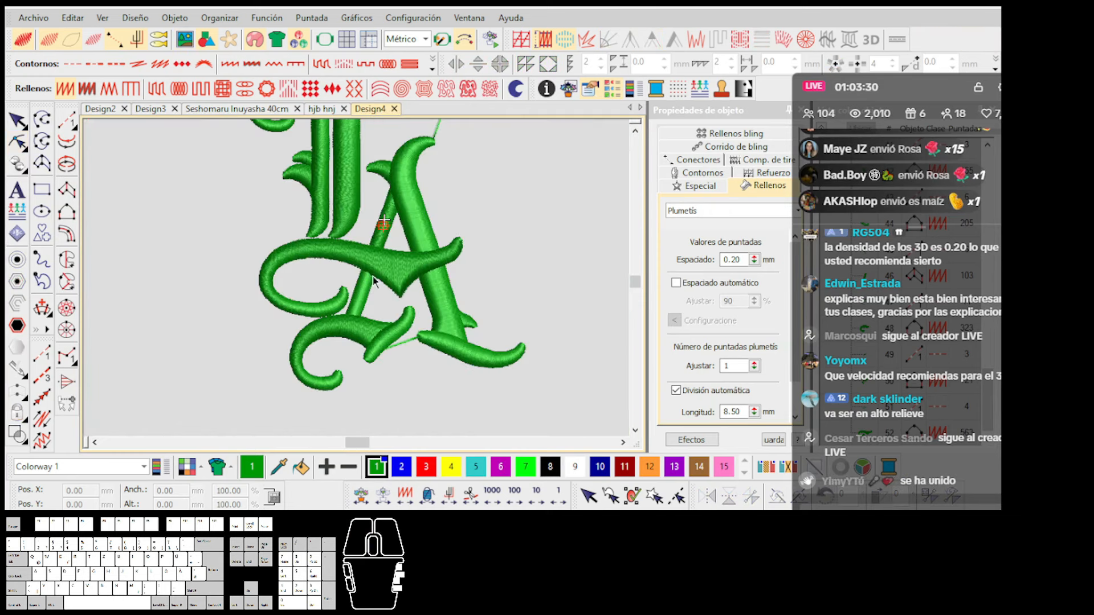
Inspect the whole monogram with and without the background artwork, including the connecting thread between the T's arm and the A's top.
scroll(359, 283, "up", 1)
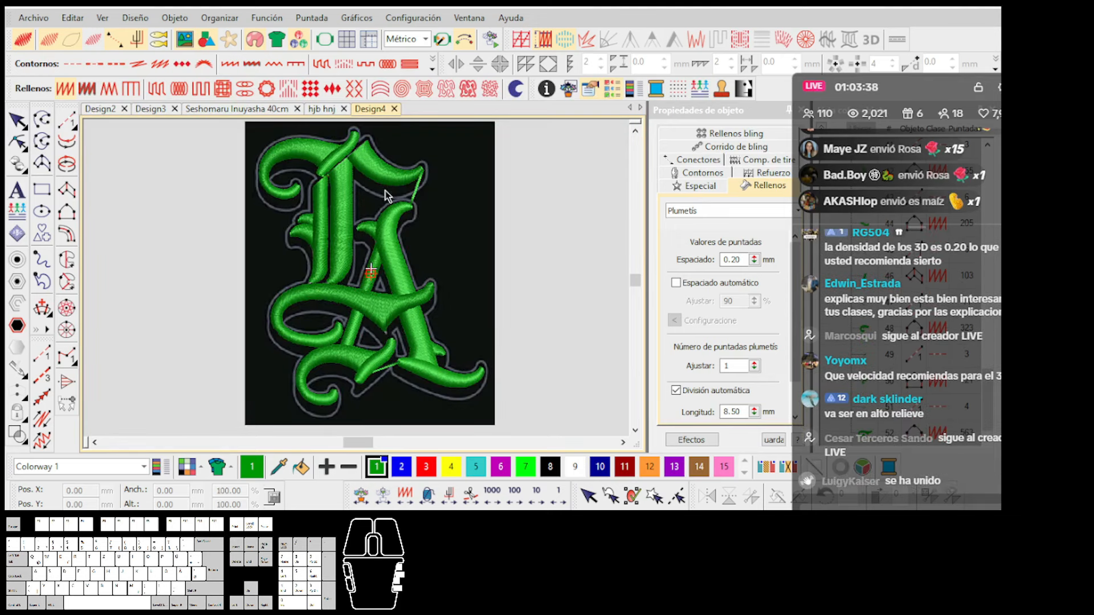
scroll(376, 333, "down", 1)
scroll(359, 276, "up", 1)
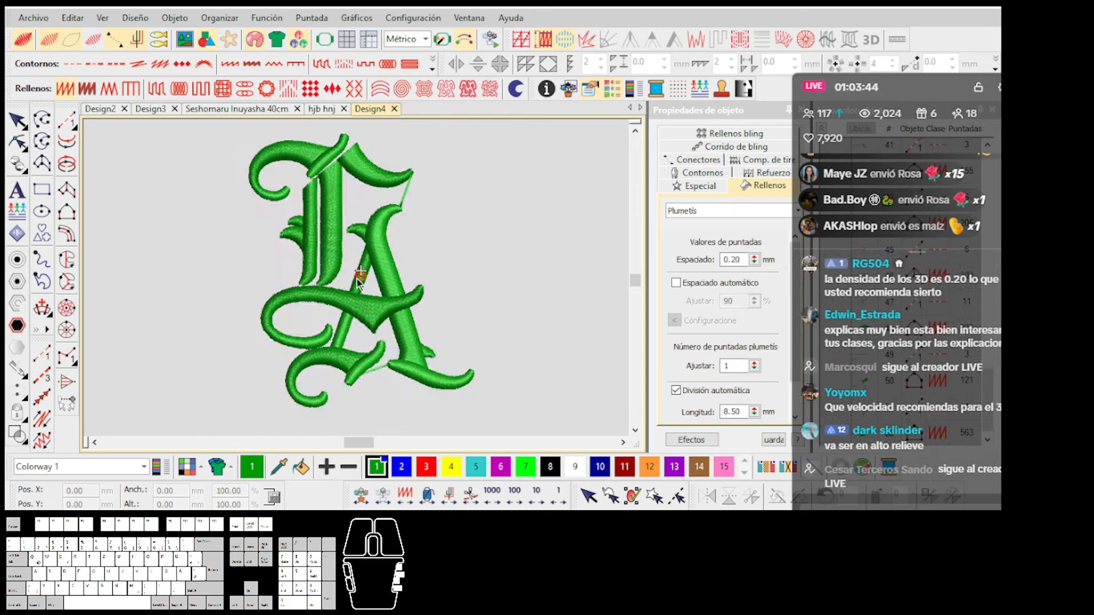
scroll(359, 279, "down", 1)
scroll(359, 280, "up", 2)
scroll(359, 281, "down", 1)
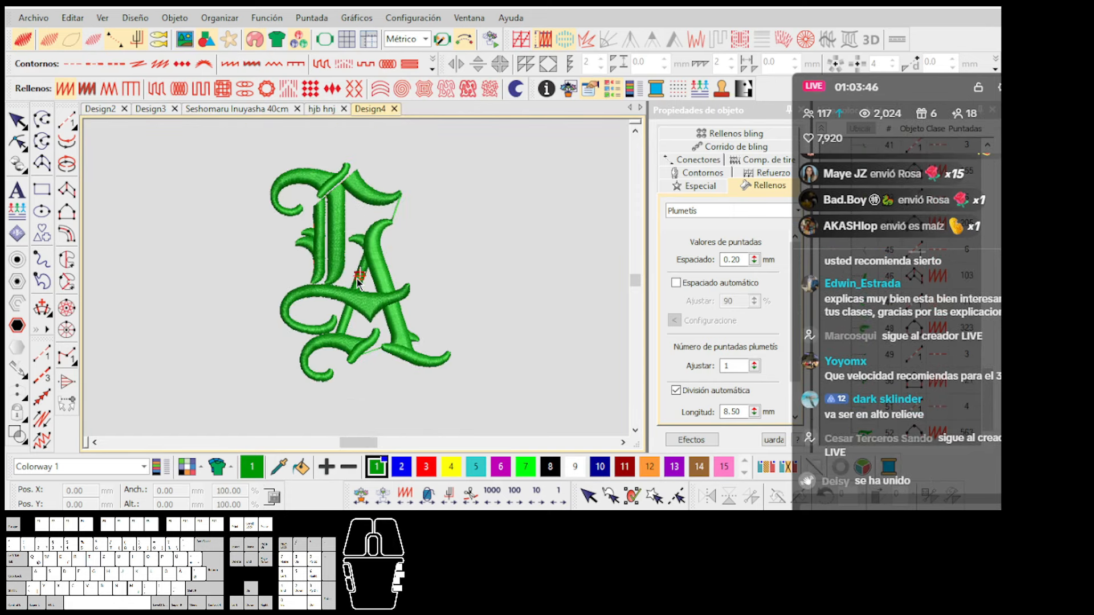
scroll(359, 280, "up", 2)
scroll(358, 281, "down", 1)
scroll(358, 280, "up", 1)
scroll(358, 282, "down", 1)
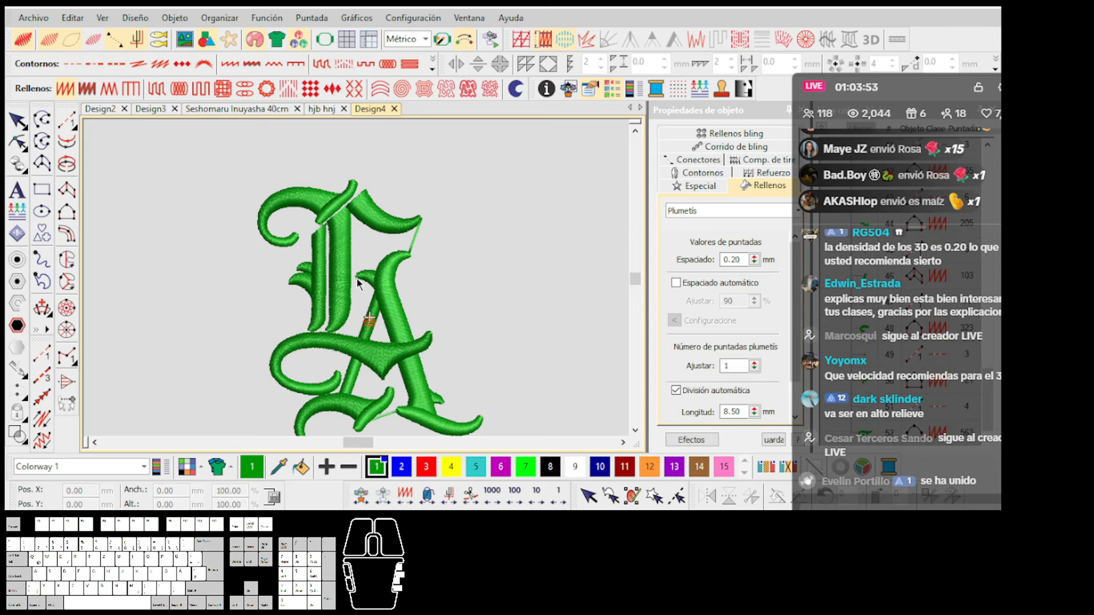
scroll(357, 282, "up", 2)
scroll(358, 285, "down", 3)
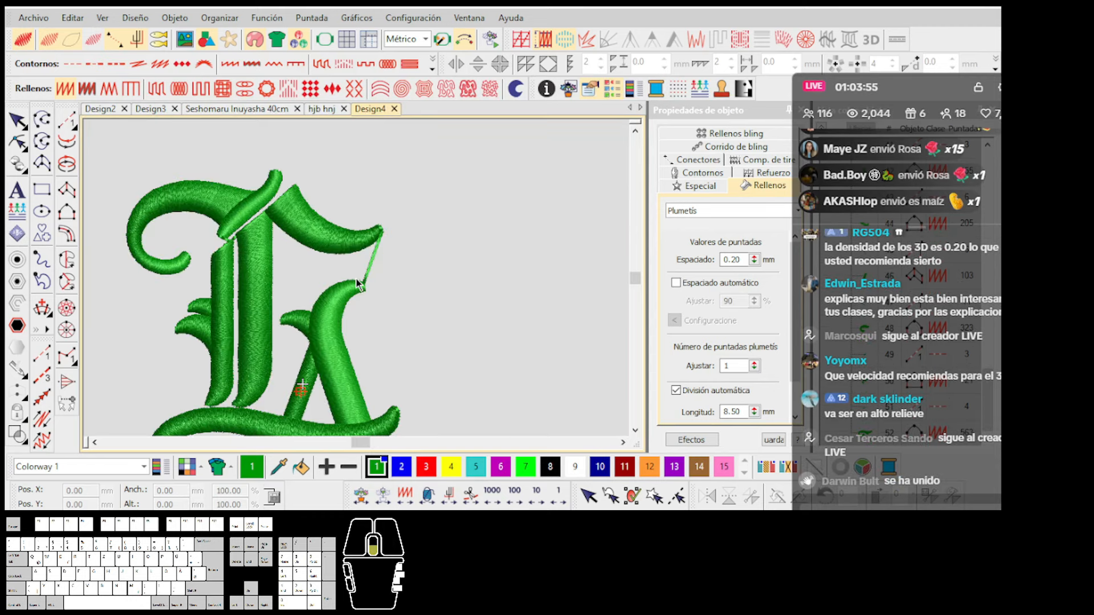
scroll(351, 312, "up", 1)
scroll(360, 278, "down", 1)
scroll(359, 279, "up", 4)
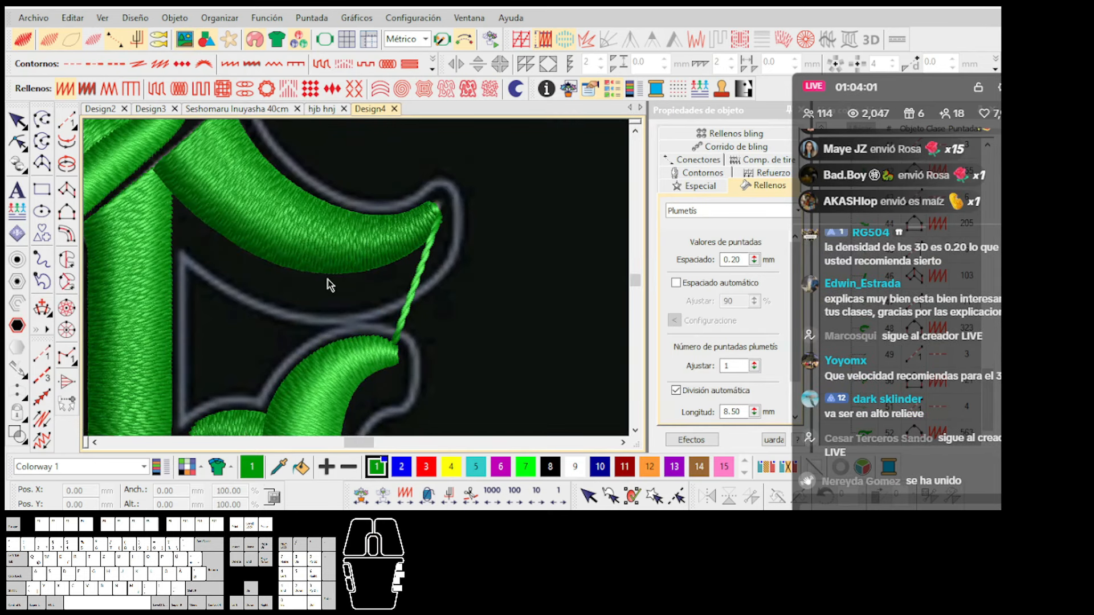
key("0")
key("Escape")
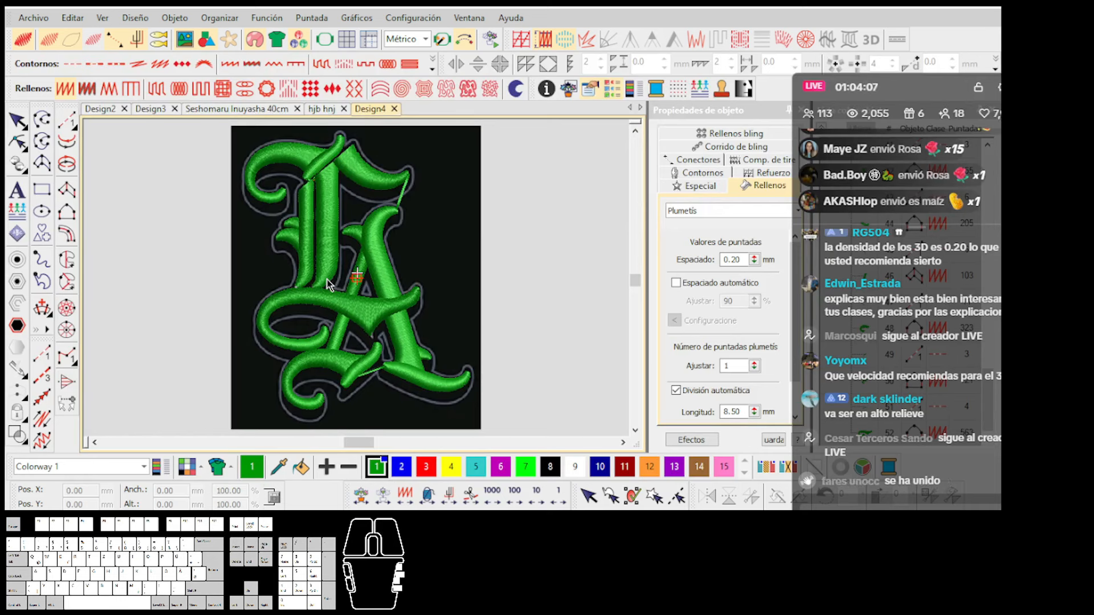
key("t")
key("t")
key("d")
key("t")
key("d")
key("s")
key("s")
key("t")
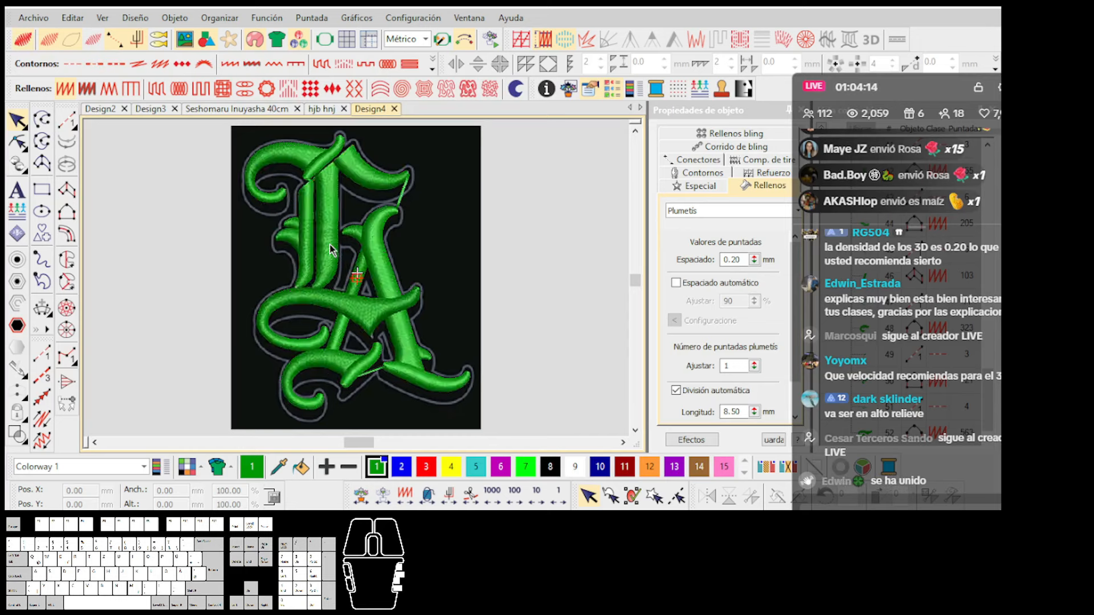
Start a Column C object for the gray border between the T's curl and stem.
scroll(335, 276, "up", 4)
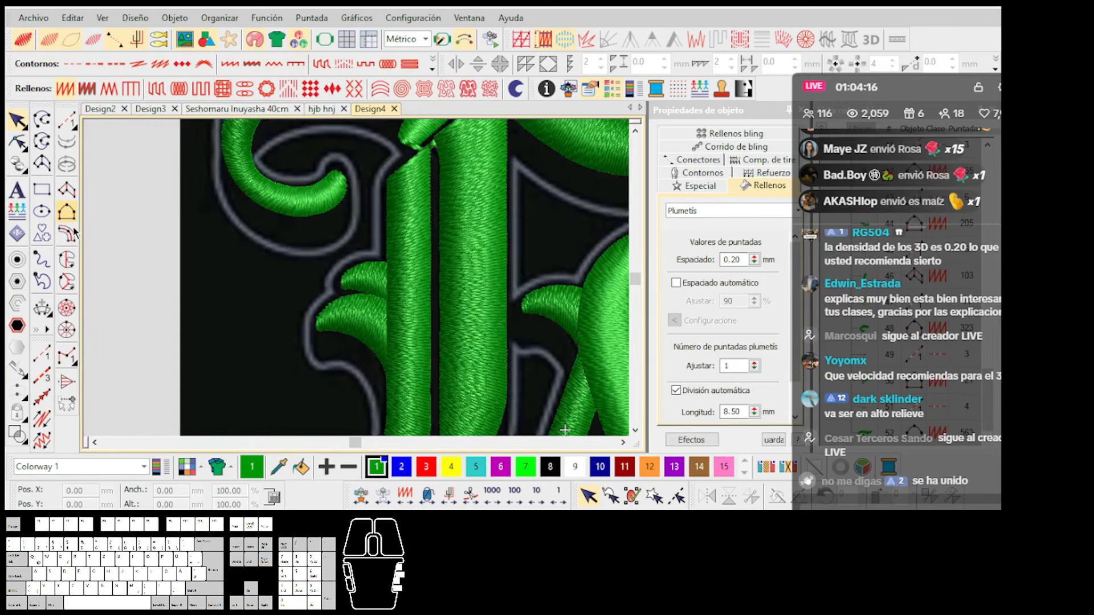
left_click(66, 235)
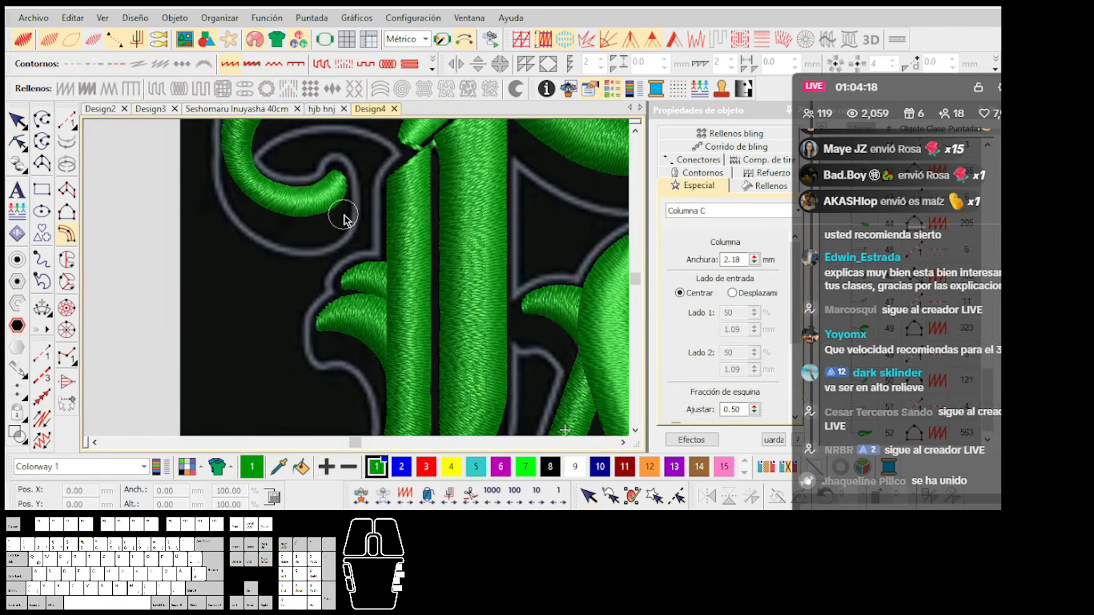
scroll(366, 286, "up", 2)
left_click(378, 323)
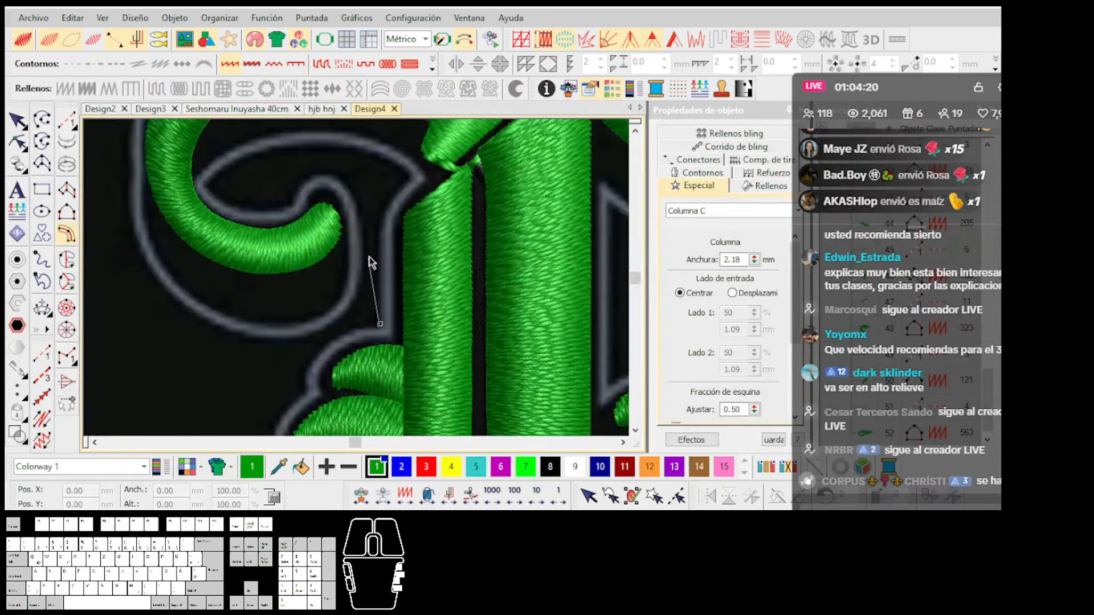
scroll(368, 265, "up", 1)
left_click(370, 253)
scroll(377, 230, "up", 1)
right_click(359, 274)
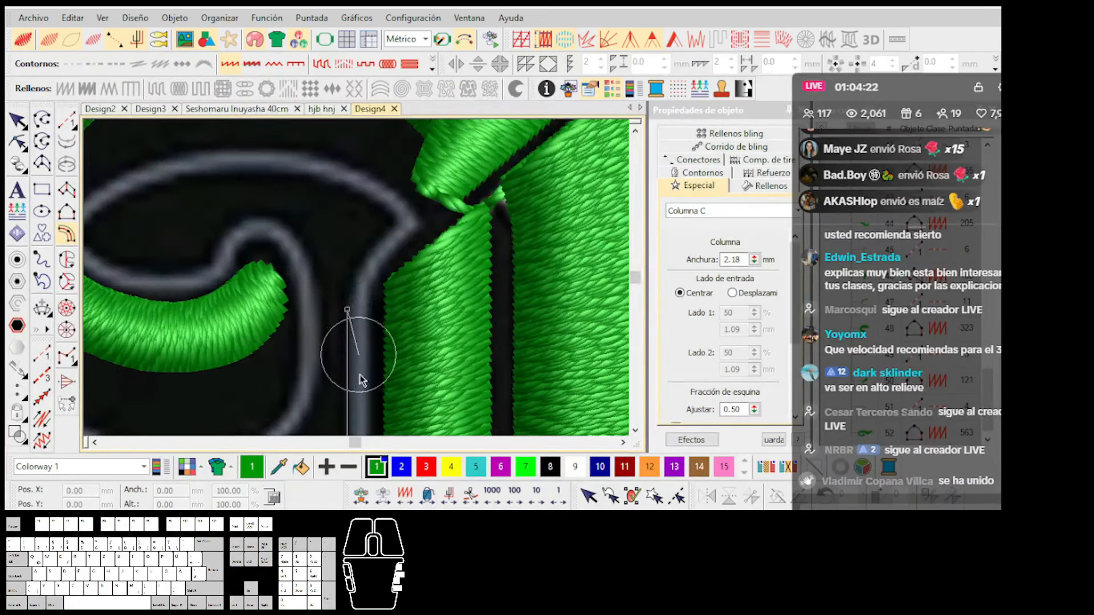
scroll(359, 382, "down", 1)
key("BackSpace")
key("BackSpace")
key("BackSpace")
Trace the Column C border from beside the T's stem up to the pointed corner under the diagonal stroke.
left_click(354, 325)
scroll(357, 290, "up", 1)
left_click(357, 273)
right_click(366, 232)
scroll(365, 257, "down", 1)
Continue the border around the narrow opening inside the T's curl, up to the top of its small inner hook.
left_click(343, 260)
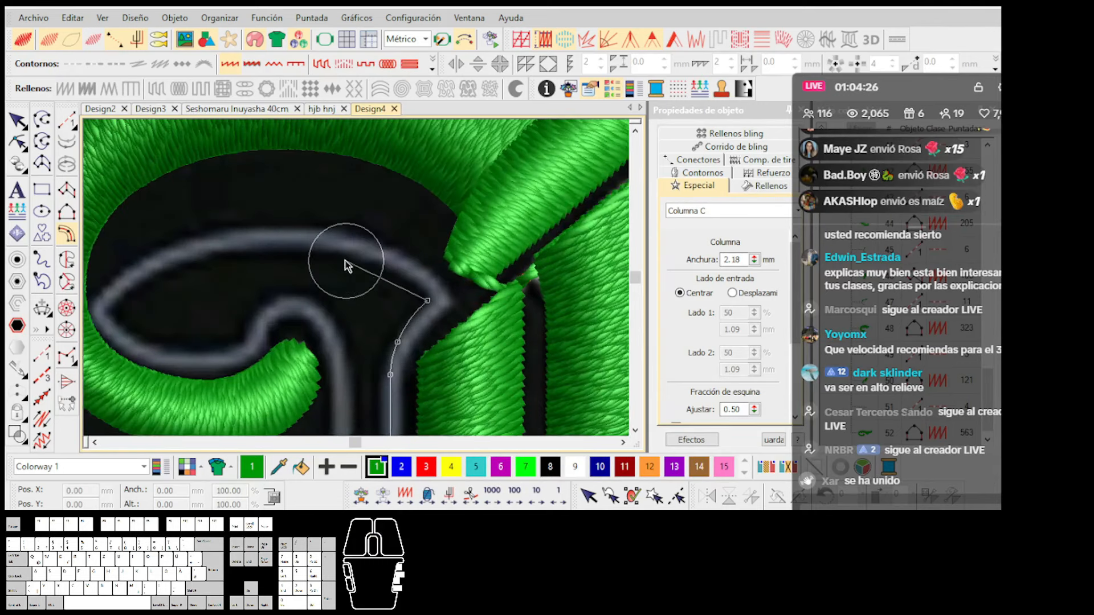
left_click(148, 277)
left_click(133, 299)
left_click(134, 315)
left_click(151, 330)
left_click(193, 338)
left_click(230, 335)
left_click(252, 315)
left_click(266, 302)
right_click(302, 296)
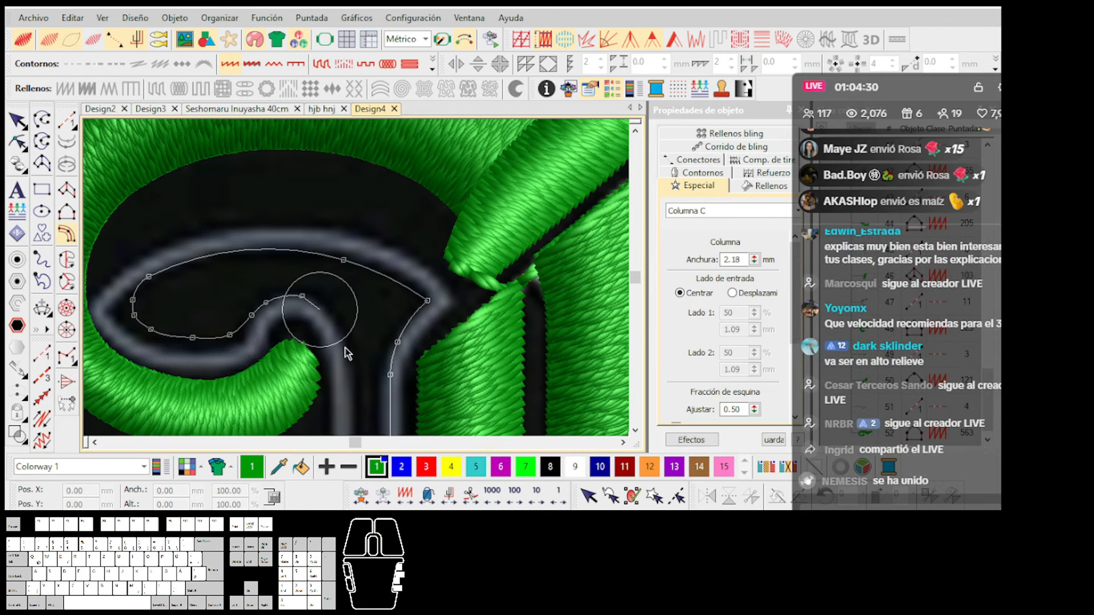
Bring the border down past the curl's end and around the loop's lower bend, correcting one misplaced point.
left_click(349, 375)
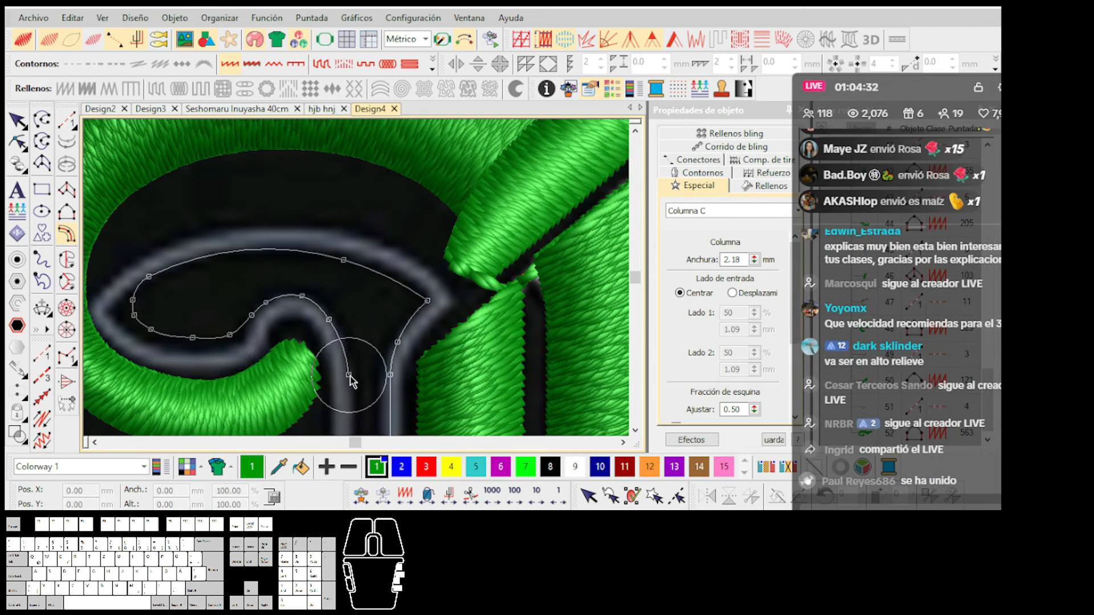
key("BackSpace")
left_click(348, 387)
scroll(348, 387, "down", 3)
scroll(353, 302, "up", 2)
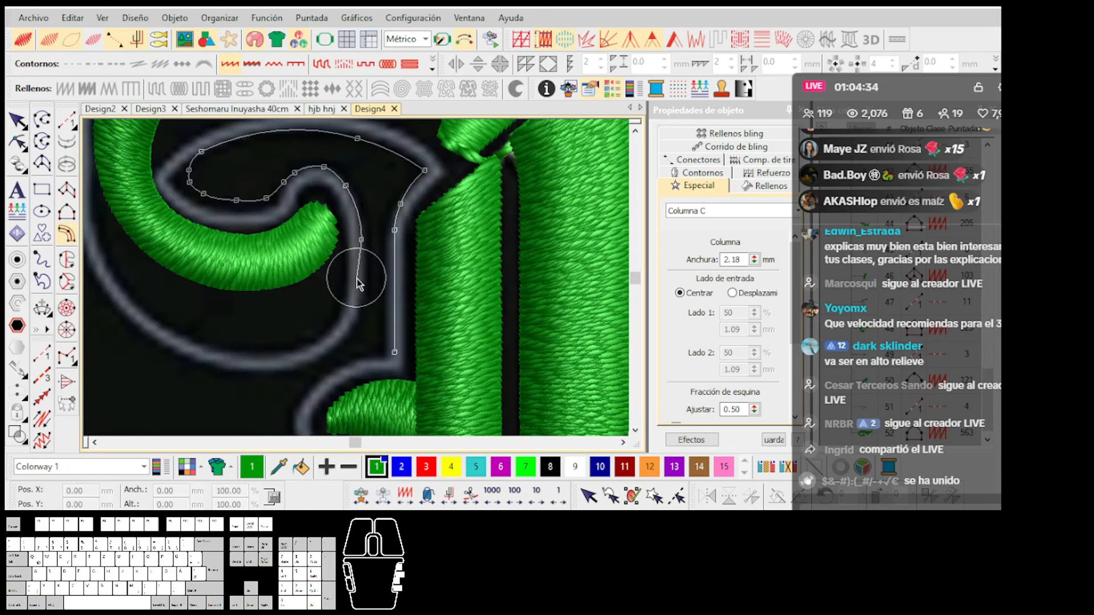
left_click(358, 293)
left_click(317, 346)
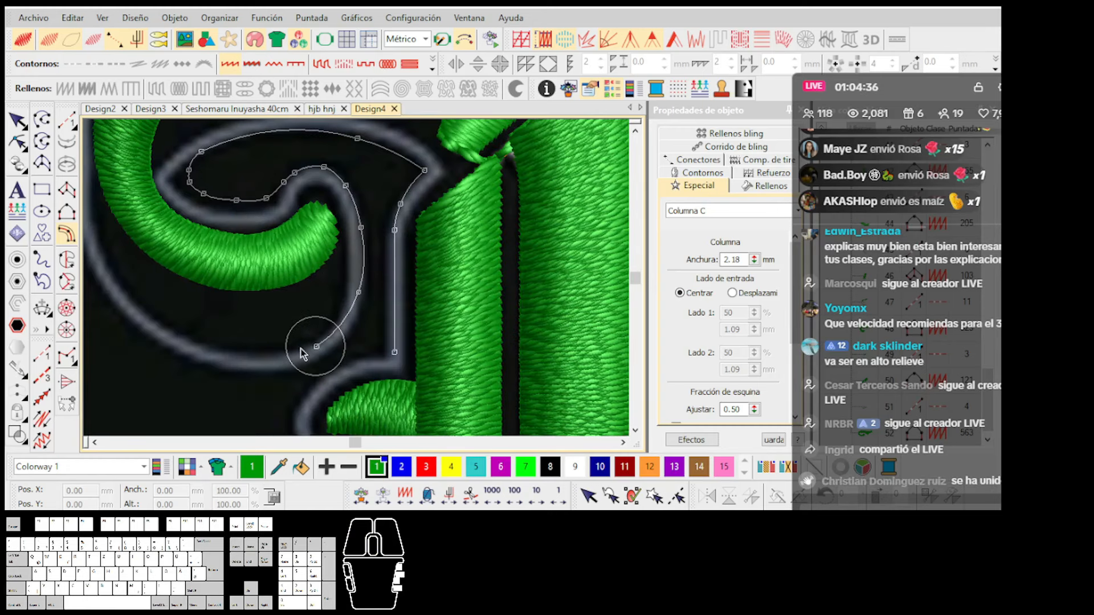
Carry the border along the underside of the T's curl and up its outer side.
left_click(212, 353)
scroll(149, 307, "down", 1)
left_click(328, 267)
scroll(342, 262, "down", 1)
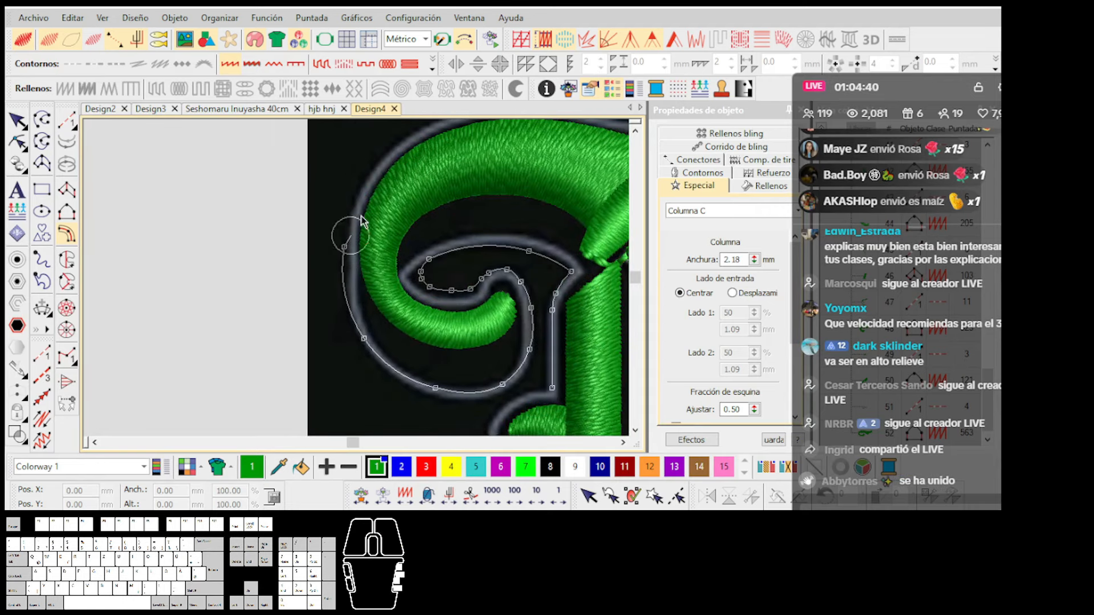
left_click(392, 144)
Extend the border across the top of the T's curl toward the diagonal stroke.
left_click(397, 254)
scroll(369, 279, "up", 1)
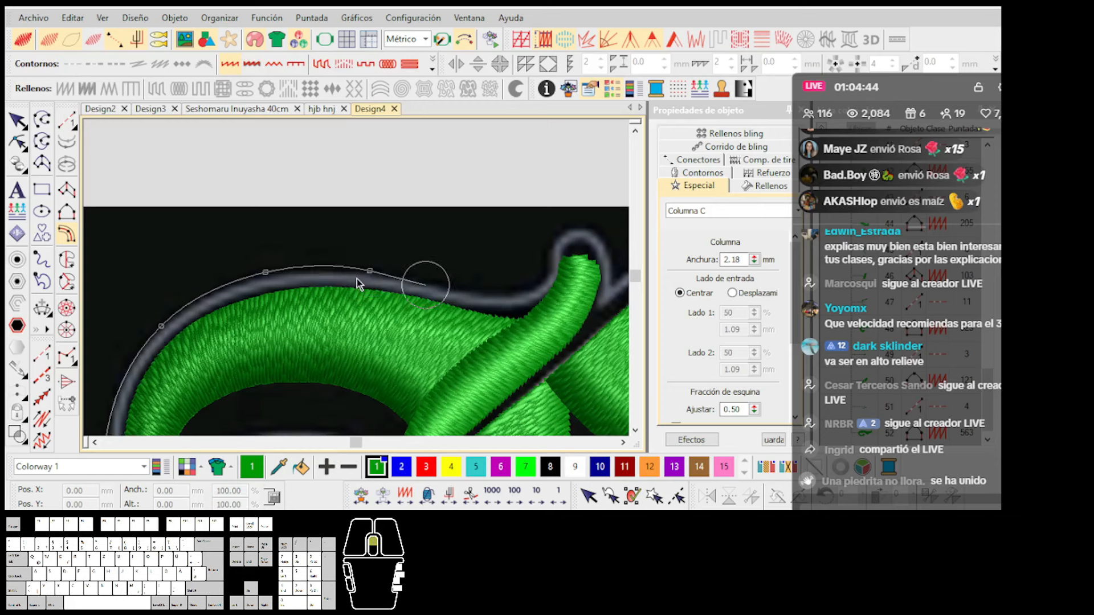
scroll(358, 283, "up", 1)
left_click(383, 280)
left_click(264, 252)
left_click(327, 260)
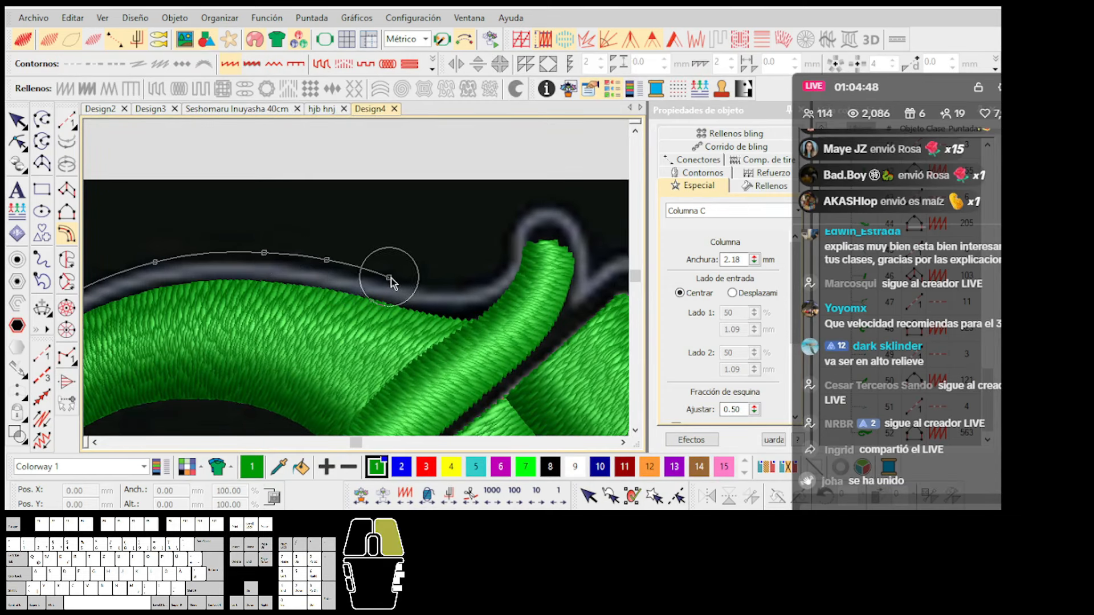
left_click(441, 285)
Trace the border around the rounded tip of the T's diagonal stroke to the notch beside the arm.
scroll(459, 288, "up", 1)
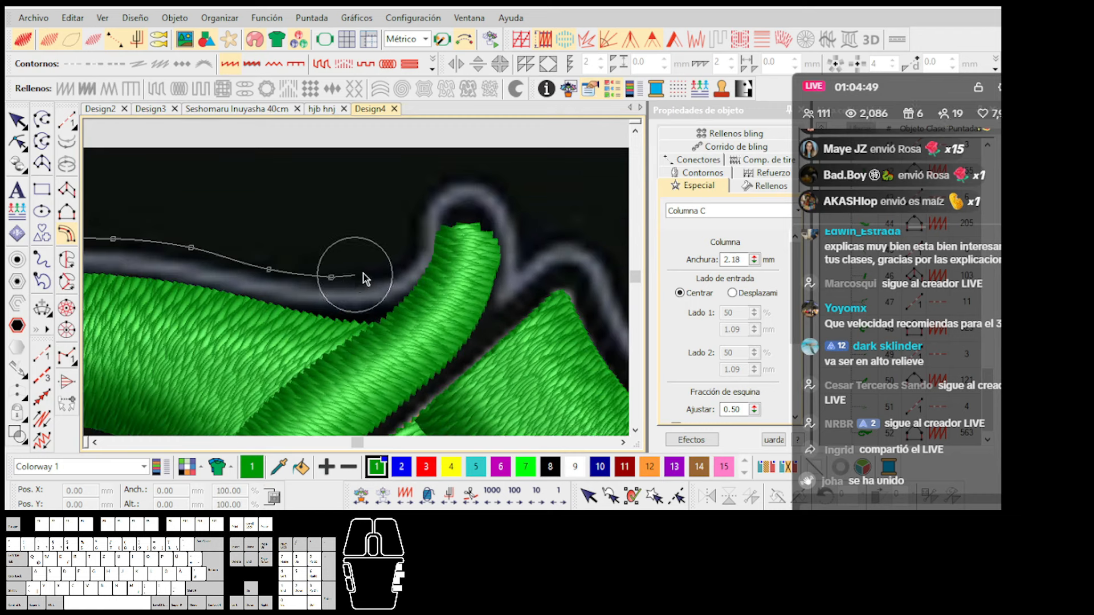
left_click(404, 244)
left_click(414, 211)
left_click(440, 184)
left_click(490, 183)
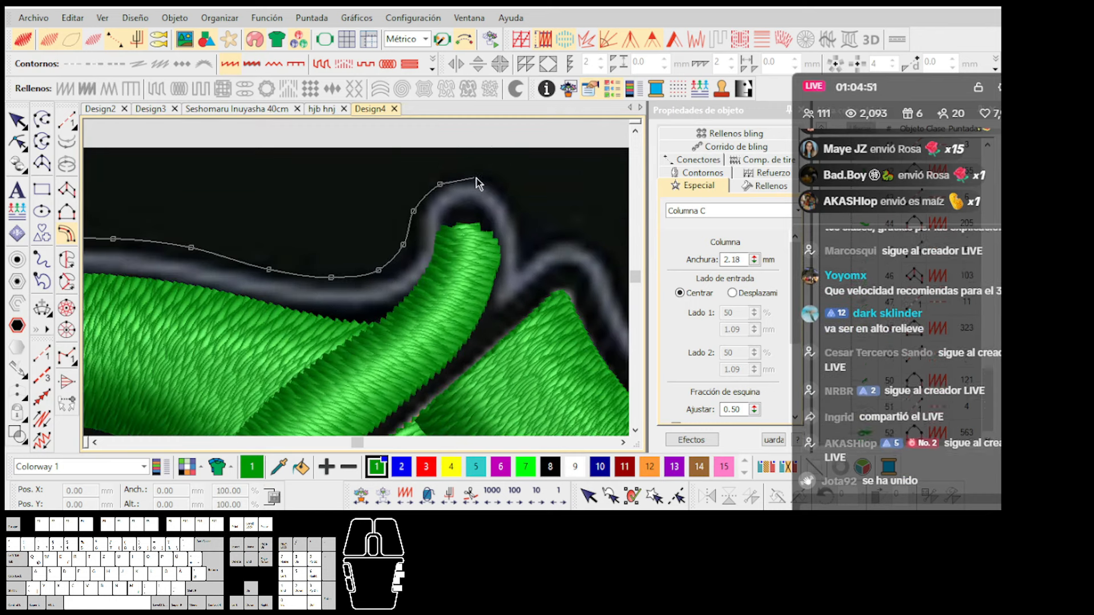
right_click(513, 202)
right_click(524, 232)
left_click(525, 255)
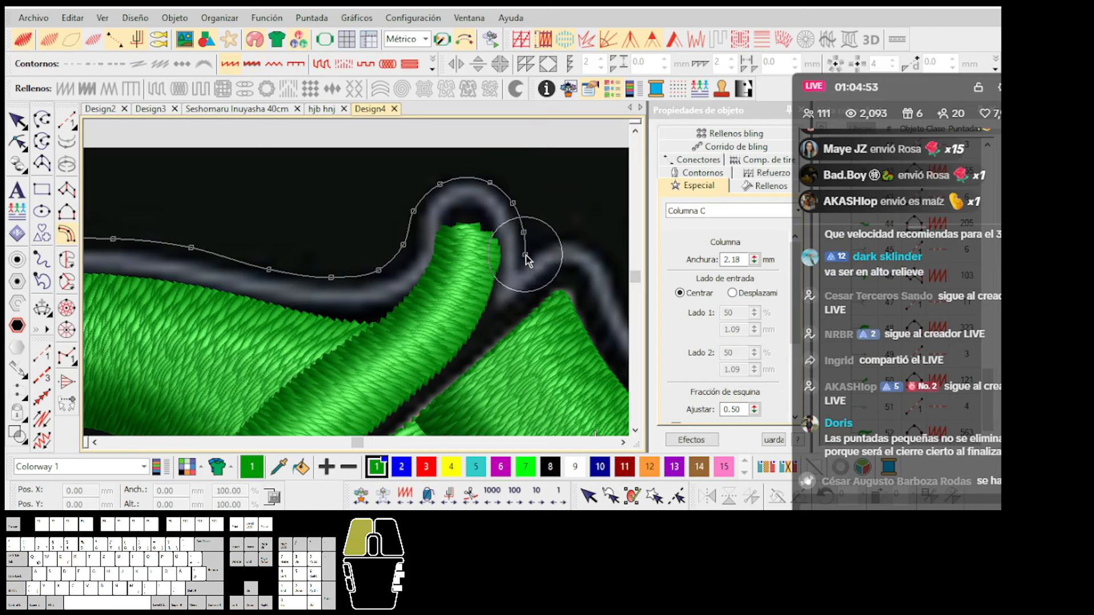
Trace the border over the peak of the T's right arm and along its sloping upper edge.
scroll(556, 257, "up", 1)
right_click(370, 257)
right_click(421, 278)
right_click(451, 325)
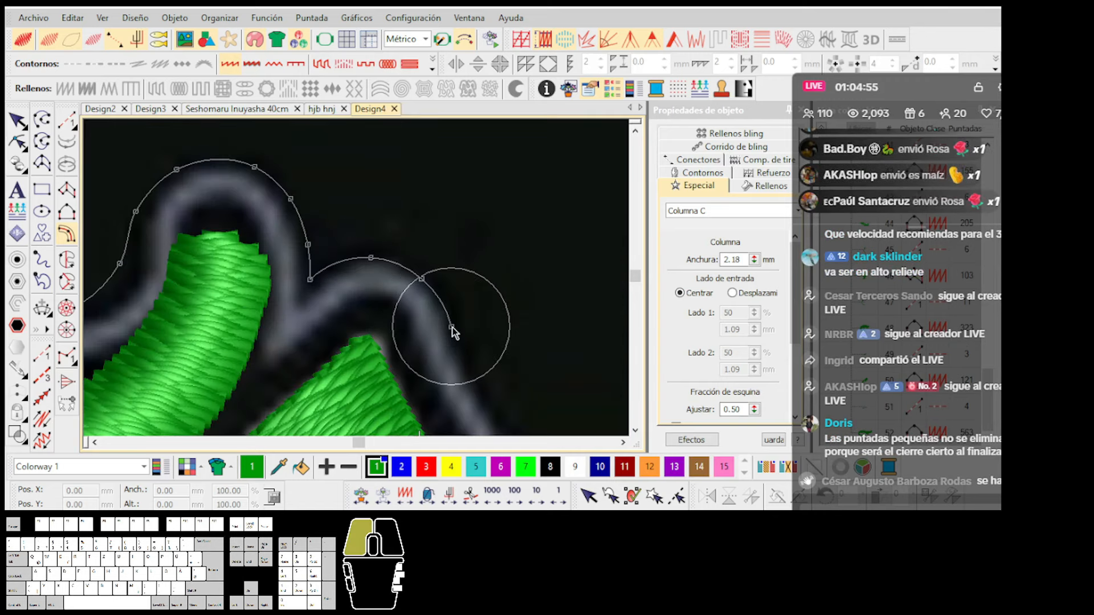
scroll(510, 402, "down", 1)
scroll(357, 278, "down", 1)
right_click(363, 311)
scroll(401, 341, "down", 1)
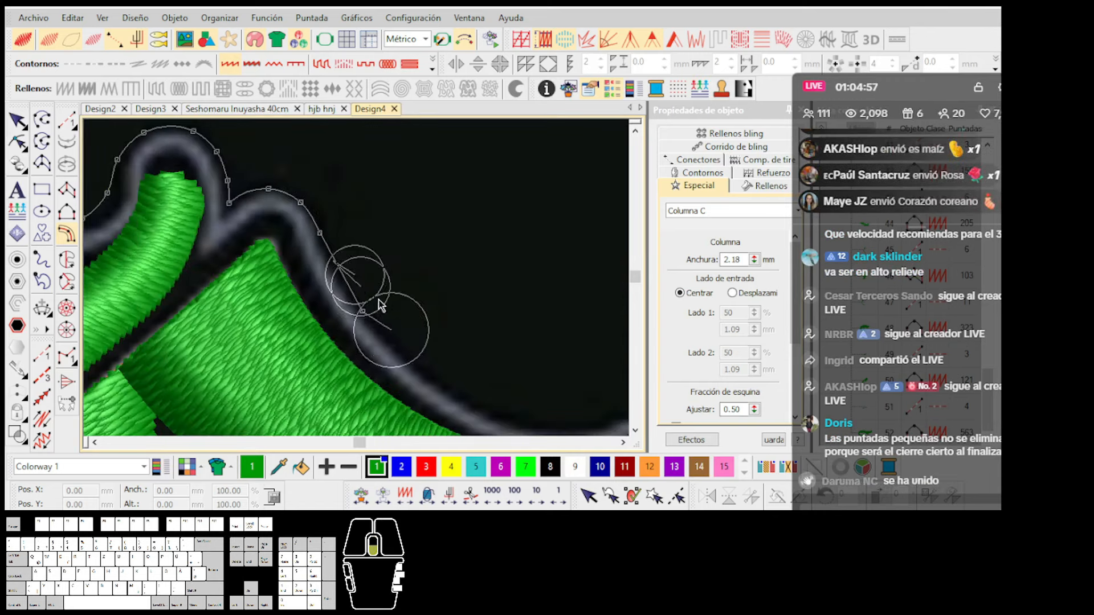
right_click(381, 306)
right_click(466, 329)
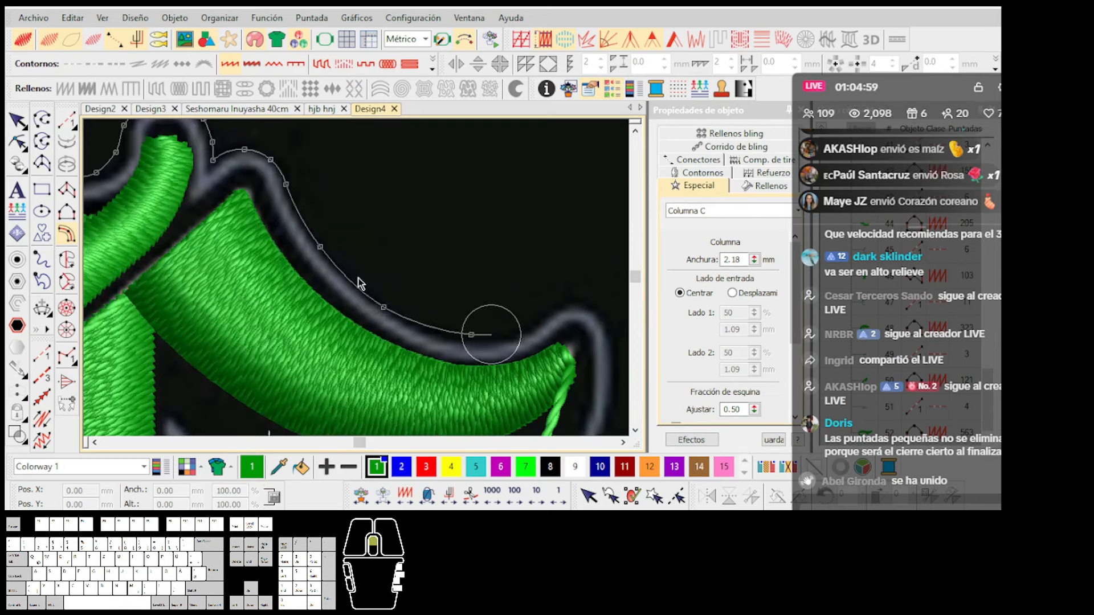
Curve the border around the pointed end of the T's right arm.
scroll(489, 326, "up", 1)
right_click(410, 260)
right_click(433, 247)
right_click(464, 240)
right_click(490, 249)
right_click(508, 278)
right_click(511, 332)
scroll(500, 402, "down", 1)
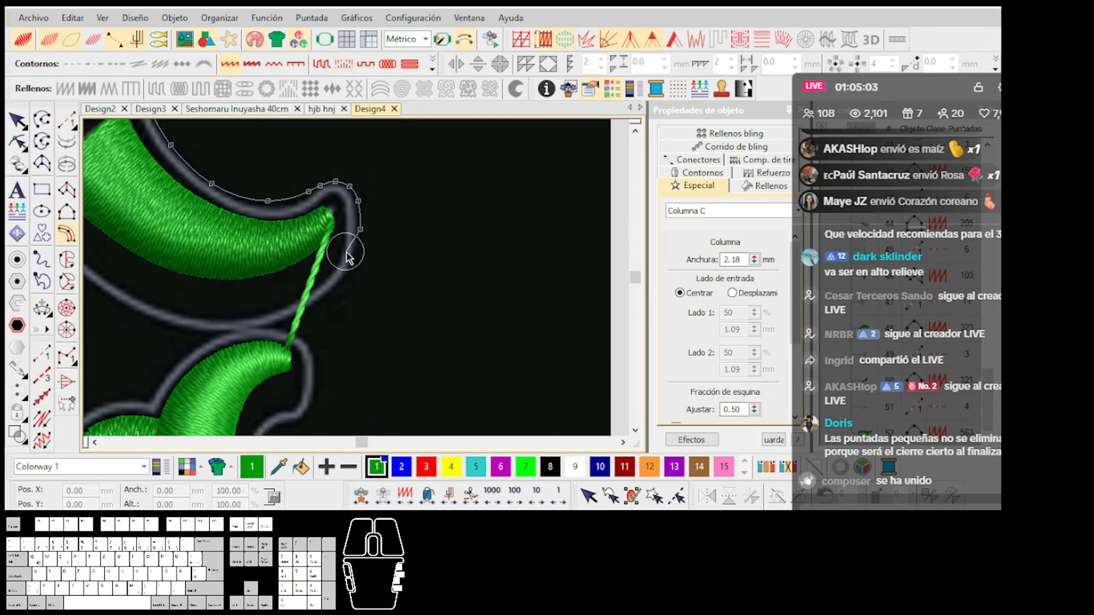
Trace the border along the underside of the T's arm to the inner corner, replacing one misplaced point.
scroll(359, 305, "up", 1)
right_click(356, 309)
scroll(298, 335, "down", 2)
scroll(354, 282, "up", 1)
key("BackSpace")
right_click(401, 247)
right_click(333, 297)
scroll(342, 292, "down", 1)
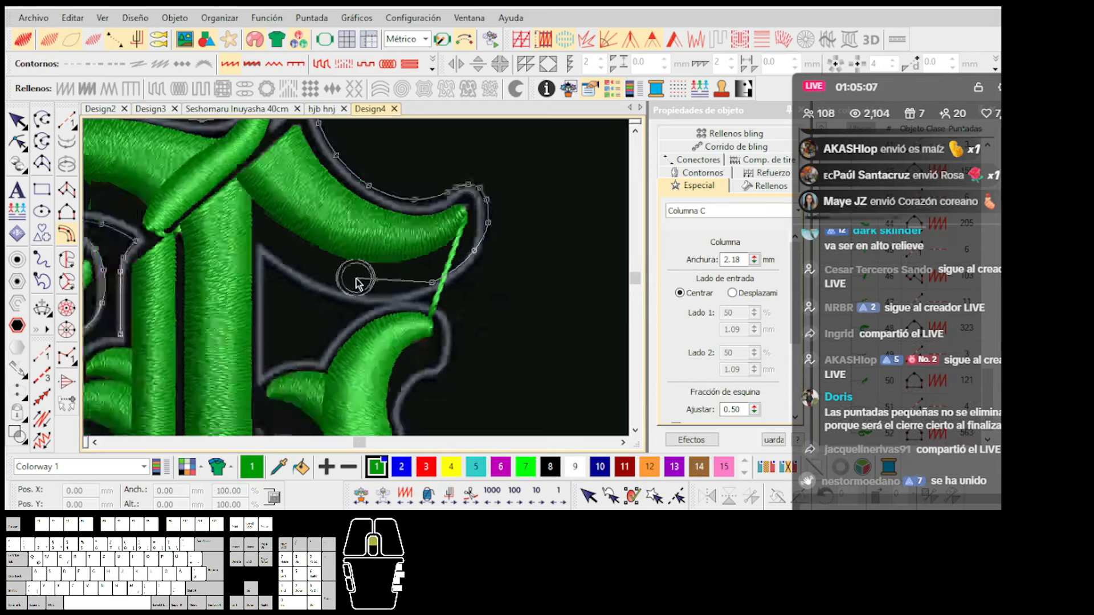
scroll(359, 282, "up", 1)
right_click(212, 239)
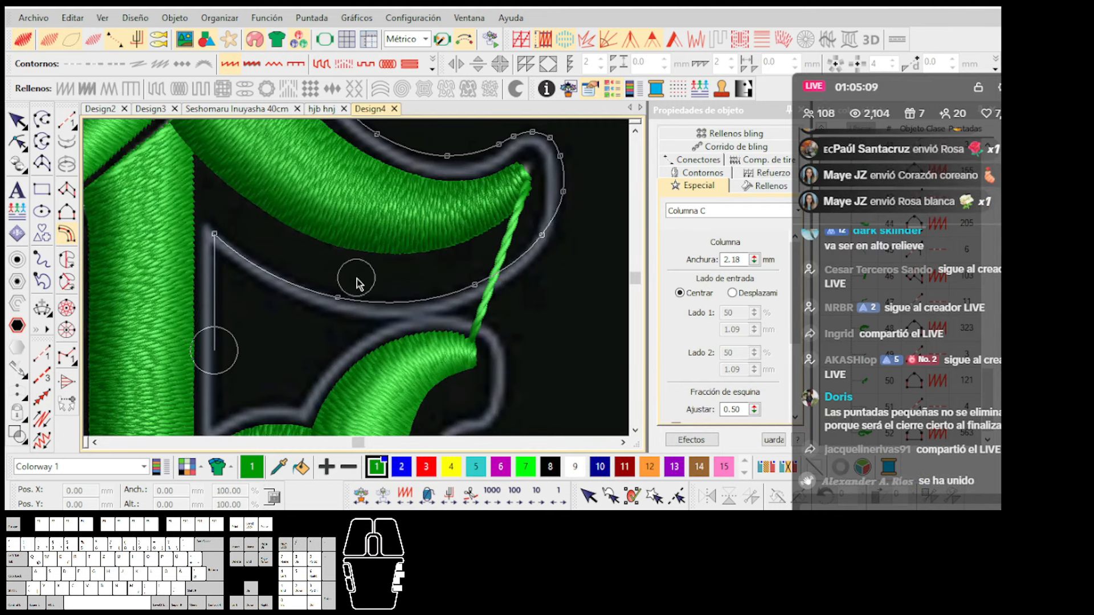
Run the border straight down beside the T's stem and onto the A's small left spur.
scroll(215, 350, "down", 1)
scroll(359, 314, "up", 1)
right_click(356, 363)
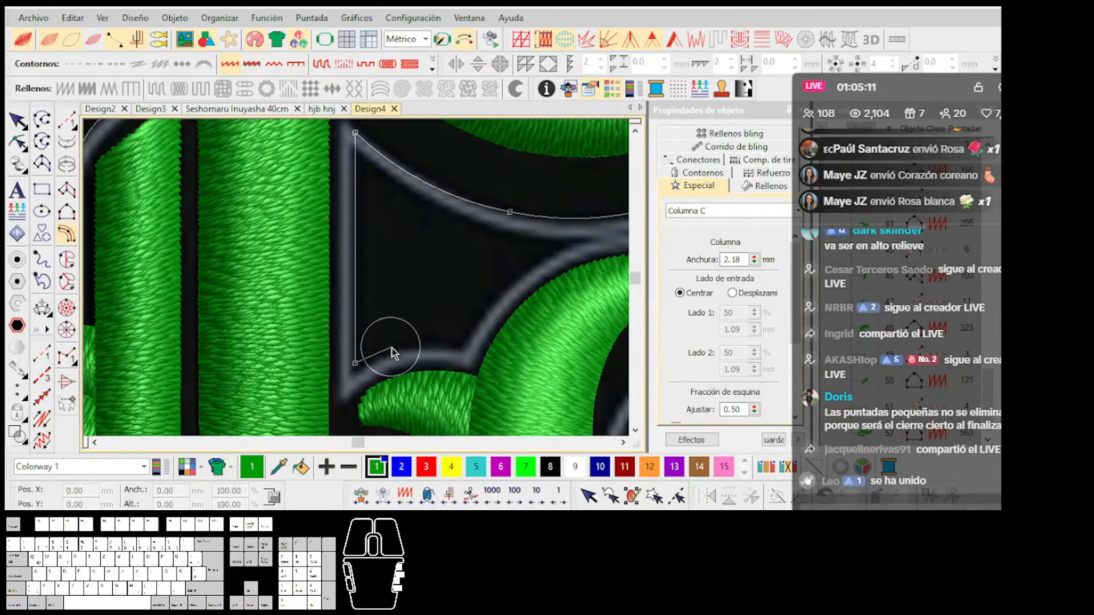
scroll(507, 277, "down", 1)
scroll(357, 279, "up", 1)
right_click(364, 275)
Trace the border over the A's curved top and around its hooked tip.
right_click(433, 241)
right_click(557, 263)
right_click(562, 290)
right_click(563, 323)
right_click(549, 356)
scroll(528, 365, "down", 1)
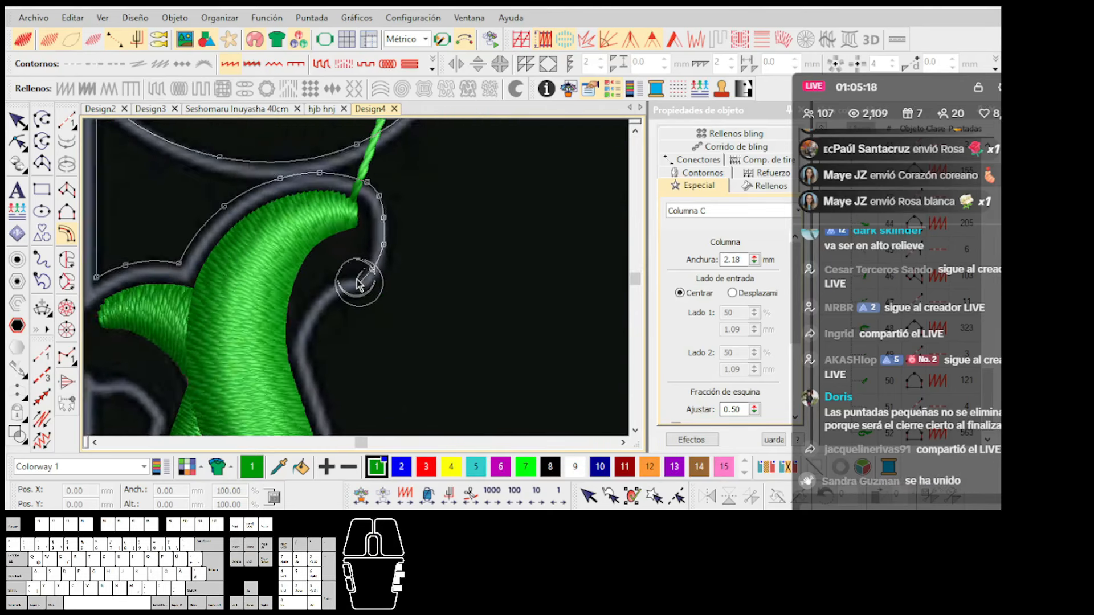
Continue the border under the A's hooked tip and into the start of its right leg.
scroll(358, 283, "up", 1)
right_click(347, 280)
right_click(329, 289)
right_click(317, 309)
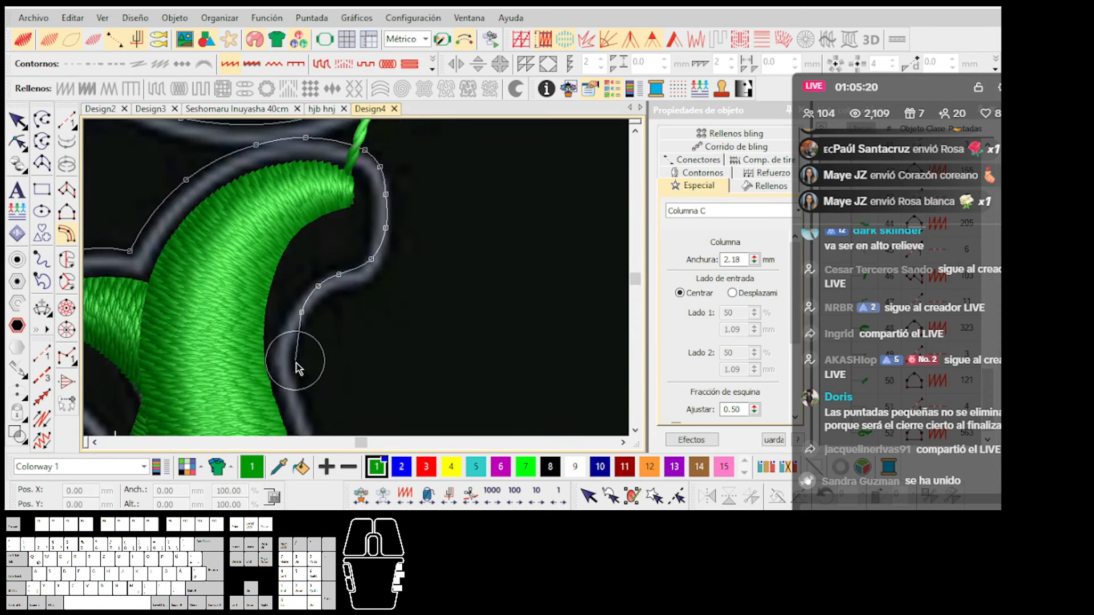
right_click(303, 382)
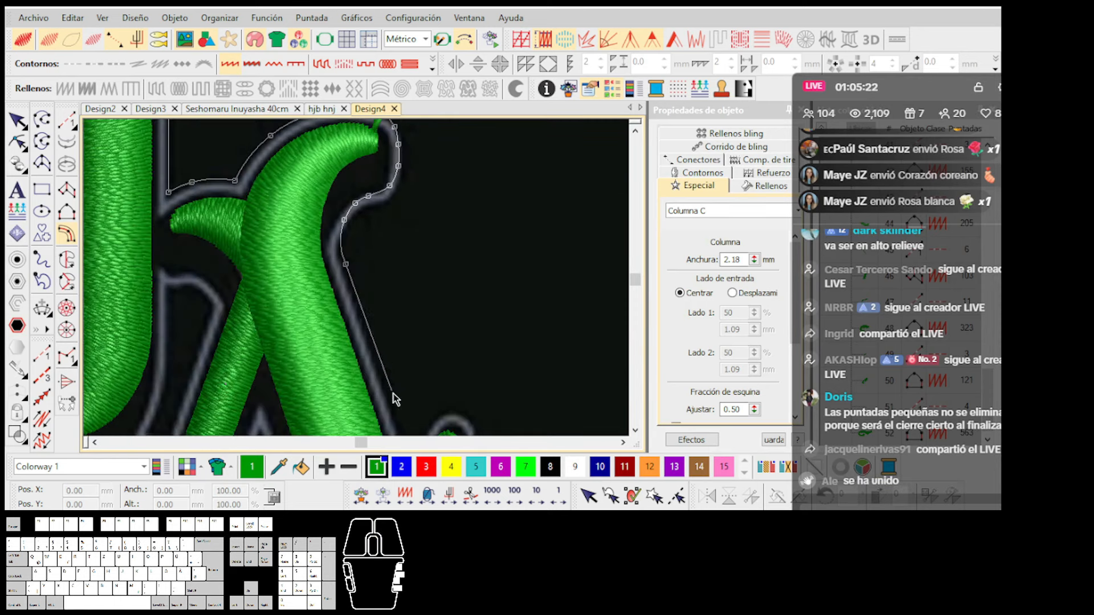
Run the border straight down the A's right leg and around the crossbar's upturned tip.
scroll(394, 399, "up", 1)
scroll(360, 317, "up", 1)
left_click(358, 288)
scroll(360, 291, "up", 1)
left_click(360, 278)
left_click(445, 243)
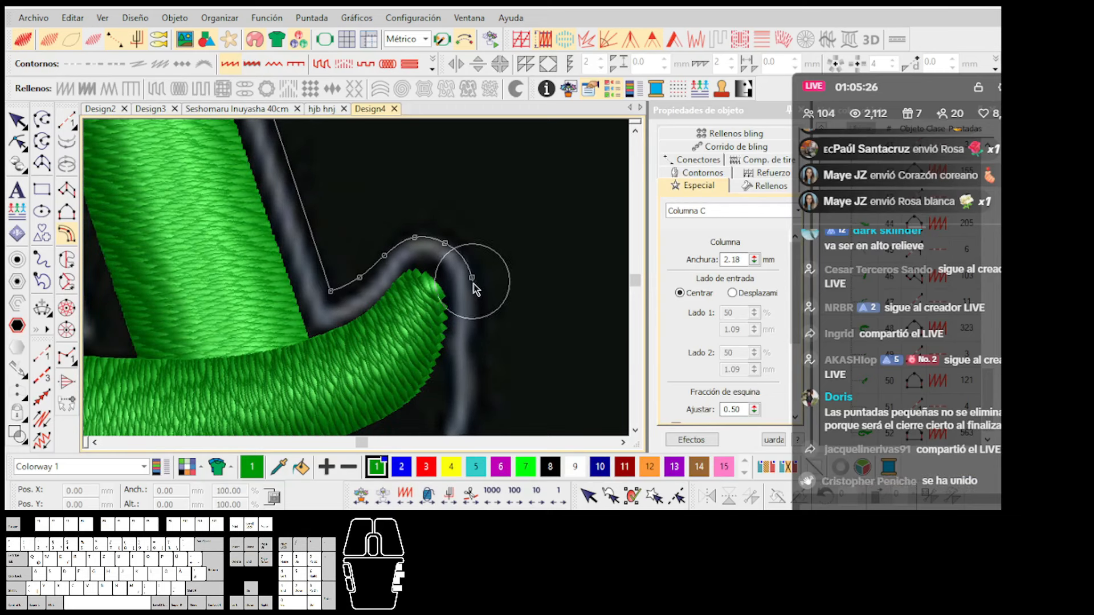
right_click(472, 343)
right_click(473, 366)
Trace the border below the crossbar's tip back to the A's right leg, replacing one misplaced point.
scroll(473, 397, "down", 1)
right_click(355, 289)
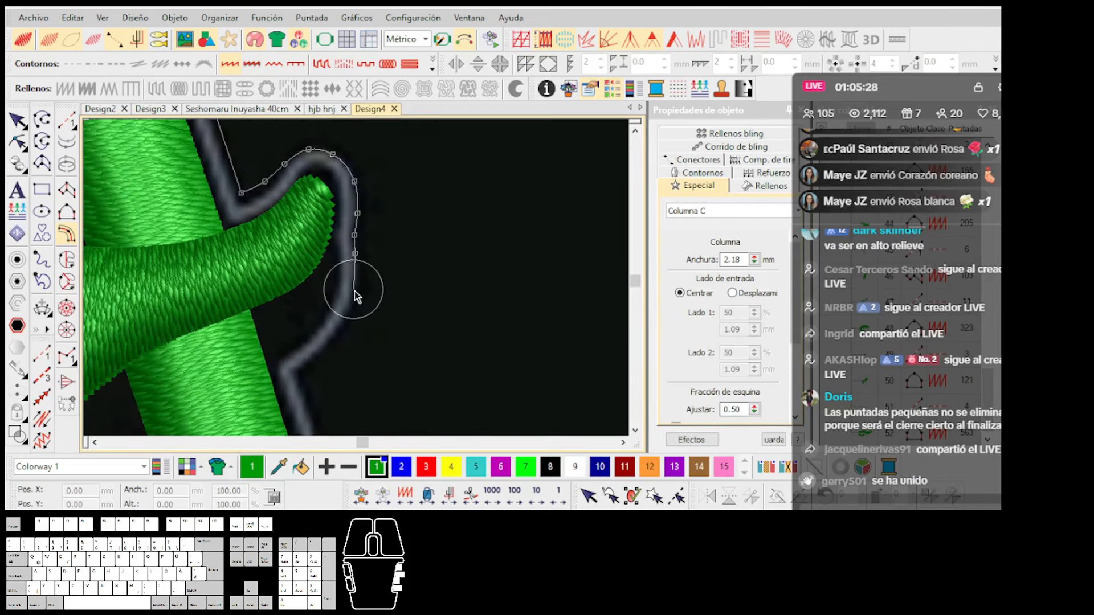
scroll(349, 302, "up", 1)
key("BackSpace")
right_click(358, 262)
right_click(309, 323)
right_click(301, 340)
right_click(301, 371)
scroll(304, 374, "down", 3)
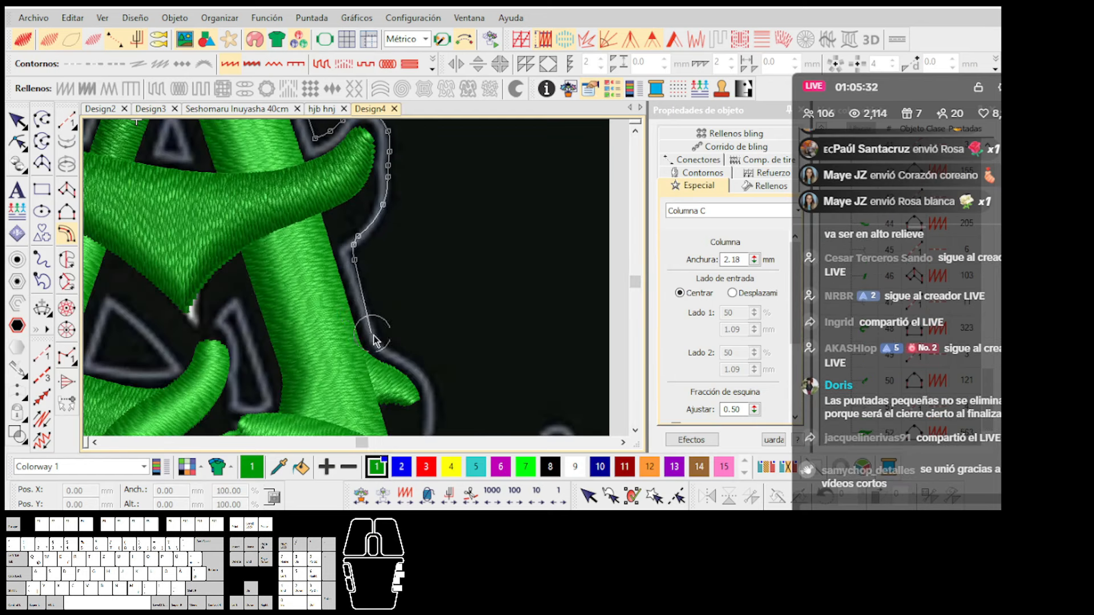
Trace the border down the A's right leg and around its small lower spur to the foot's corner.
scroll(378, 350, "up", 2)
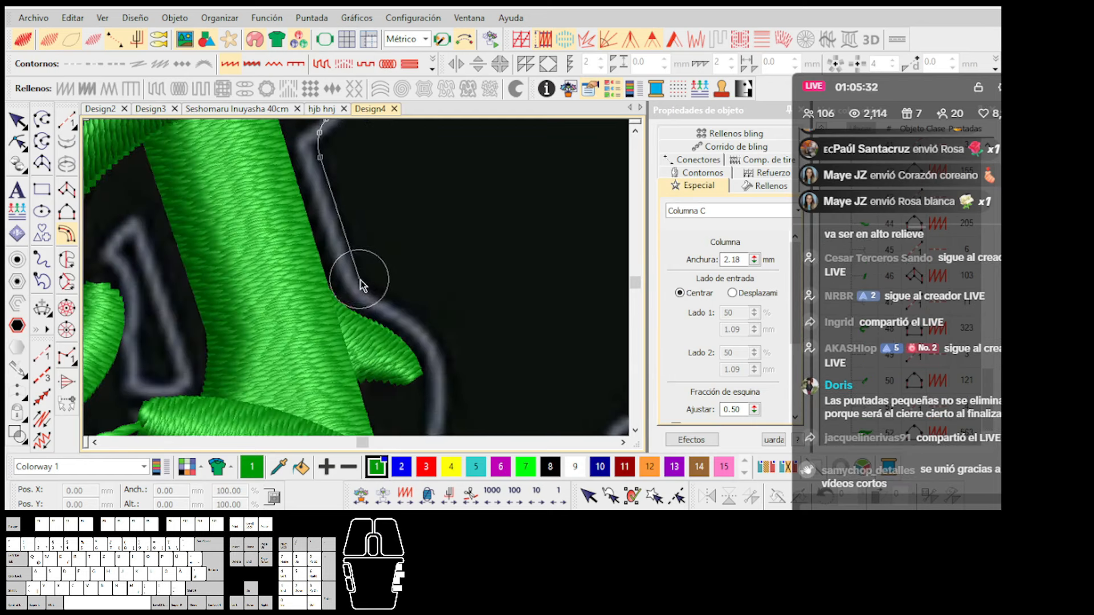
right_click(390, 300)
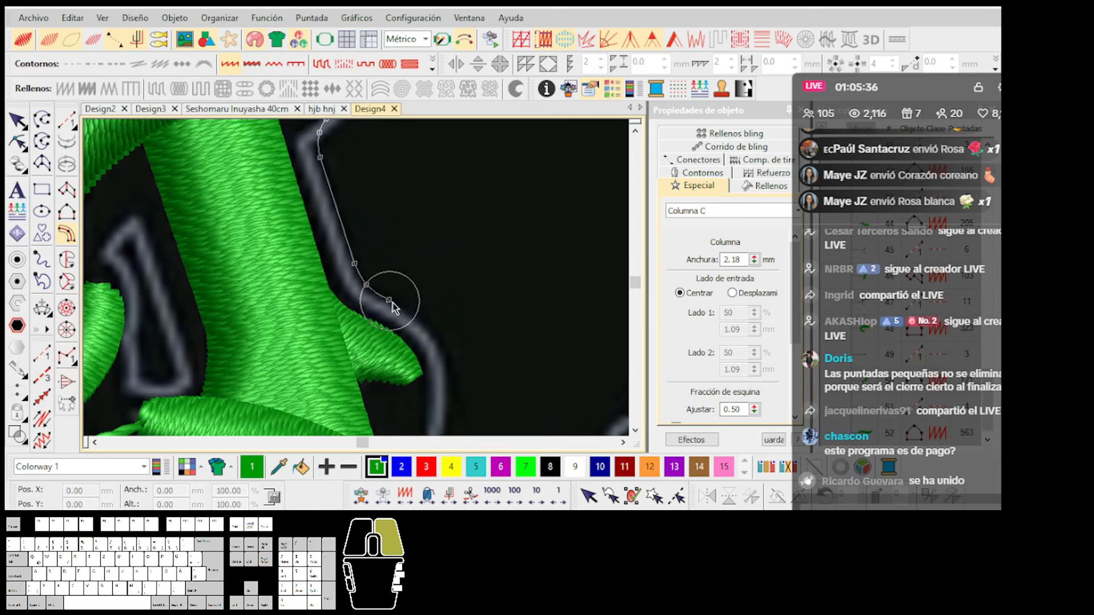
right_click(419, 319)
scroll(423, 329, "down", 2)
scroll(357, 275, "up", 2)
right_click(367, 296)
left_click(369, 371)
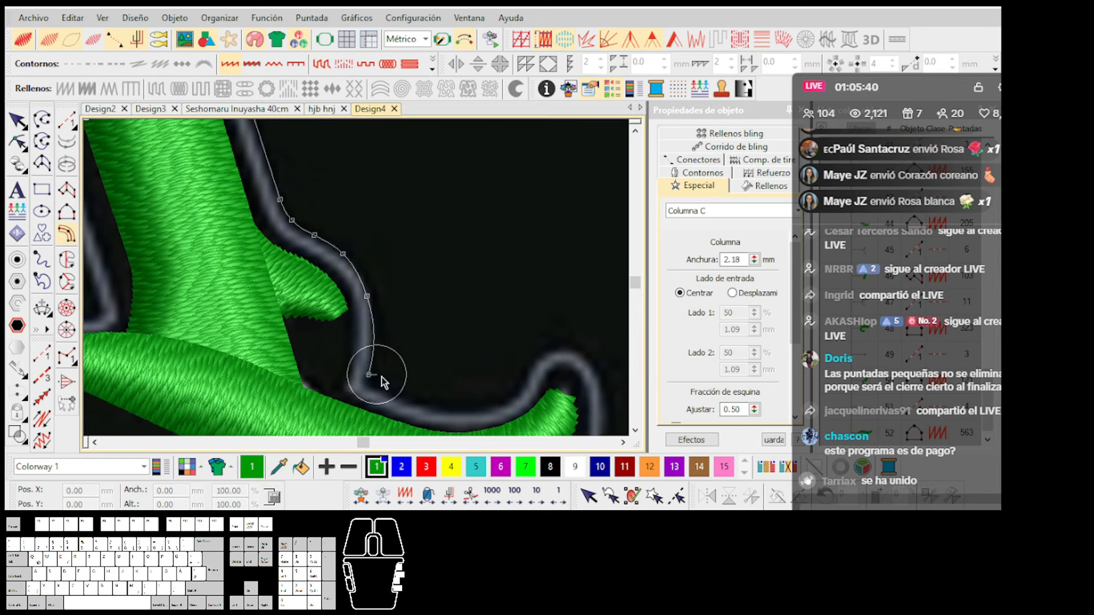
Trace the border along the upper edge of the A's foot, removing and redoing the points at its upturn.
scroll(366, 289, "up", 1)
left_click(371, 293)
left_click(440, 298)
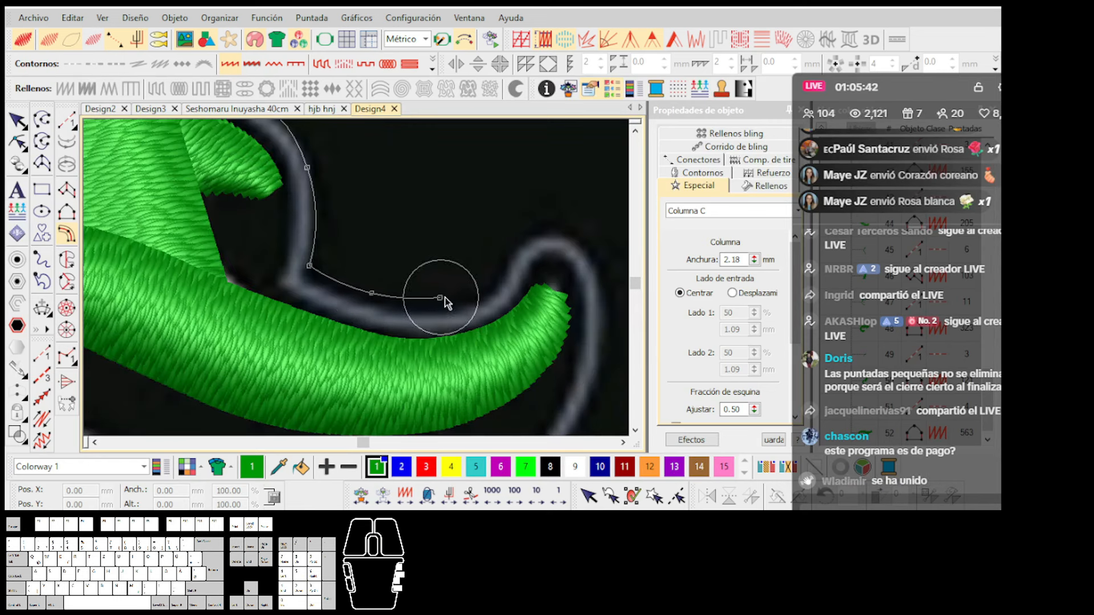
left_click(480, 284)
right_click(554, 240)
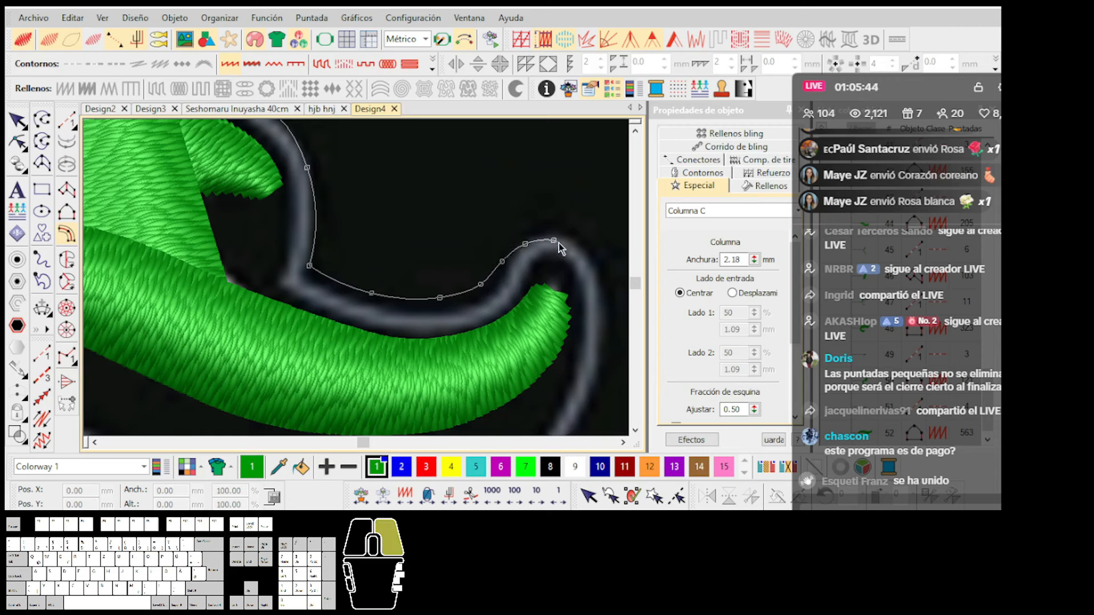
key("BackSpace")
key("BackSpace")
key("BackSpace")
right_click(468, 292)
right_click(497, 274)
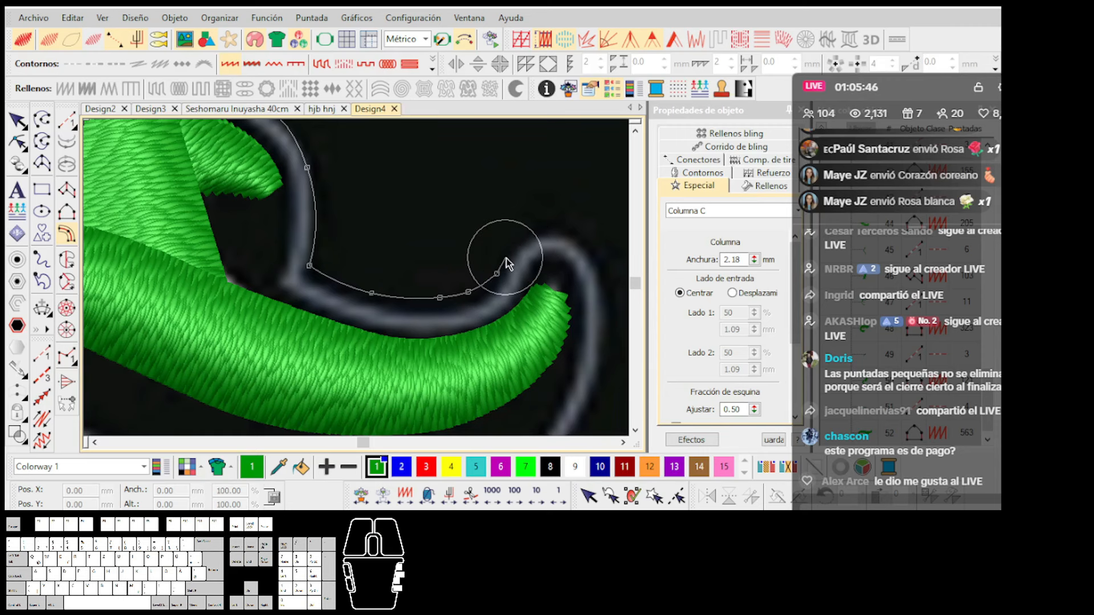
Curve the border around the upturned tip of the A's foot and down its outer side.
right_click(510, 250)
right_click(533, 238)
right_click(567, 238)
right_click(592, 267)
scroll(589, 315, "down", 1)
right_click(367, 260)
right_click(365, 322)
scroll(357, 288, "down", 1)
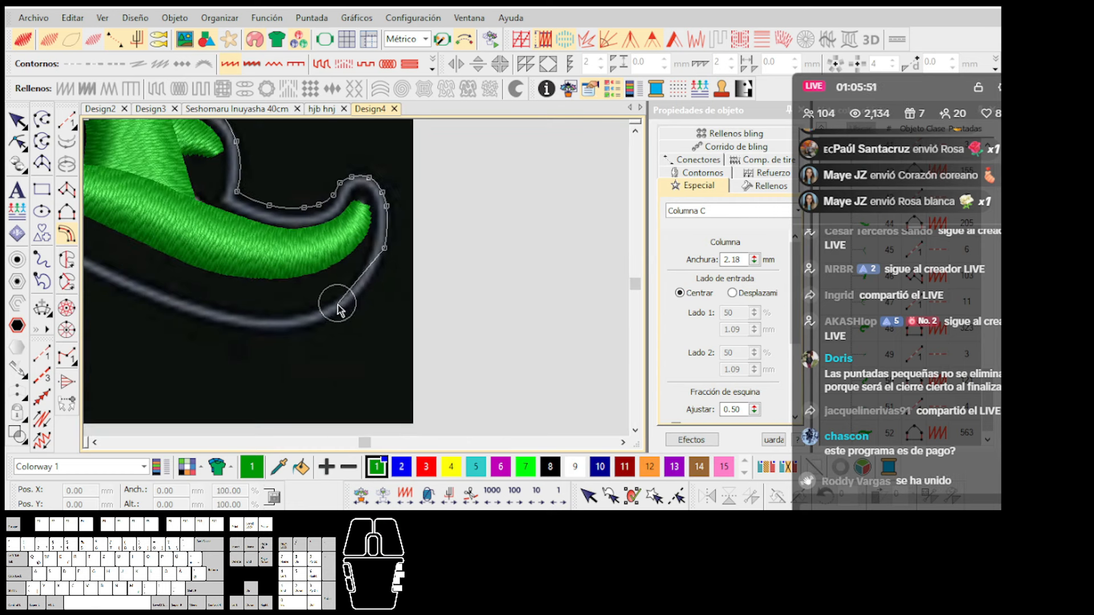
Trace the border along the underside of the A's right foot to the inner corner between its legs.
left_click(207, 312)
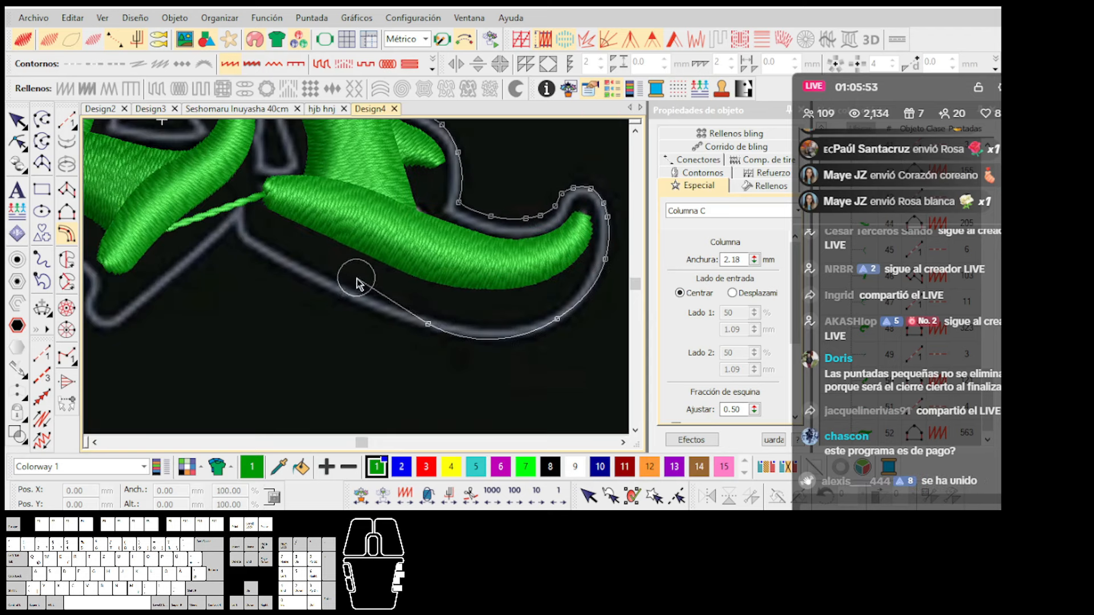
scroll(422, 325, "up", 1)
left_click(260, 256)
scroll(260, 256, "up", 1)
left_click(340, 274)
left_click(312, 235)
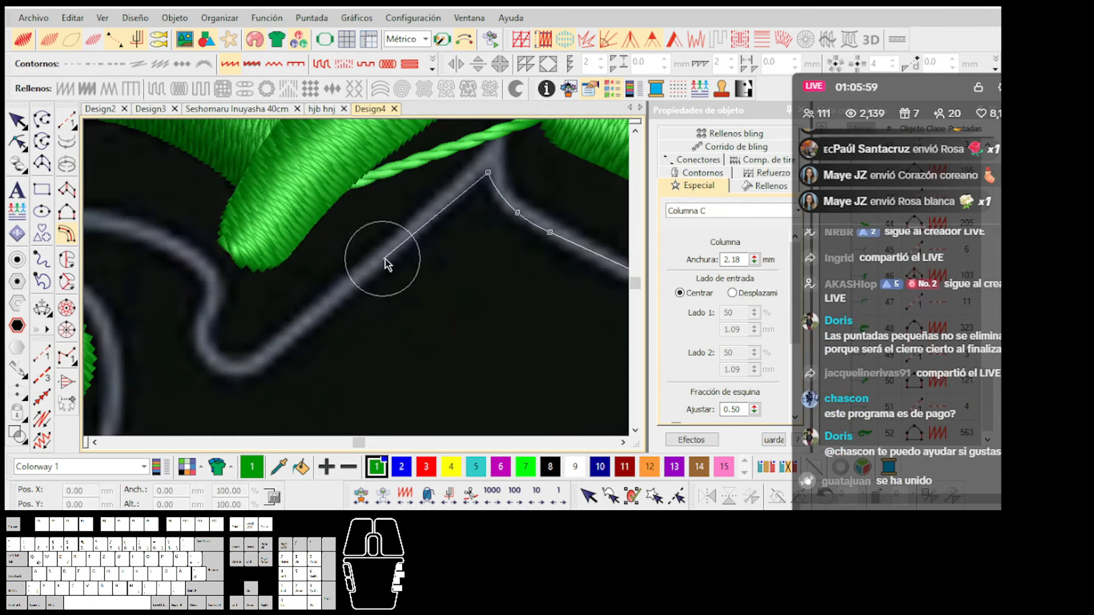
Trace the border down the diagonal and around the rounded tip beside the A's left foot, replacing the last point.
left_click(407, 228)
left_click(301, 337)
left_click(285, 354)
right_click(257, 374)
right_click(214, 371)
right_click(196, 344)
right_click(195, 317)
right_click(200, 302)
right_click(180, 263)
key("c")
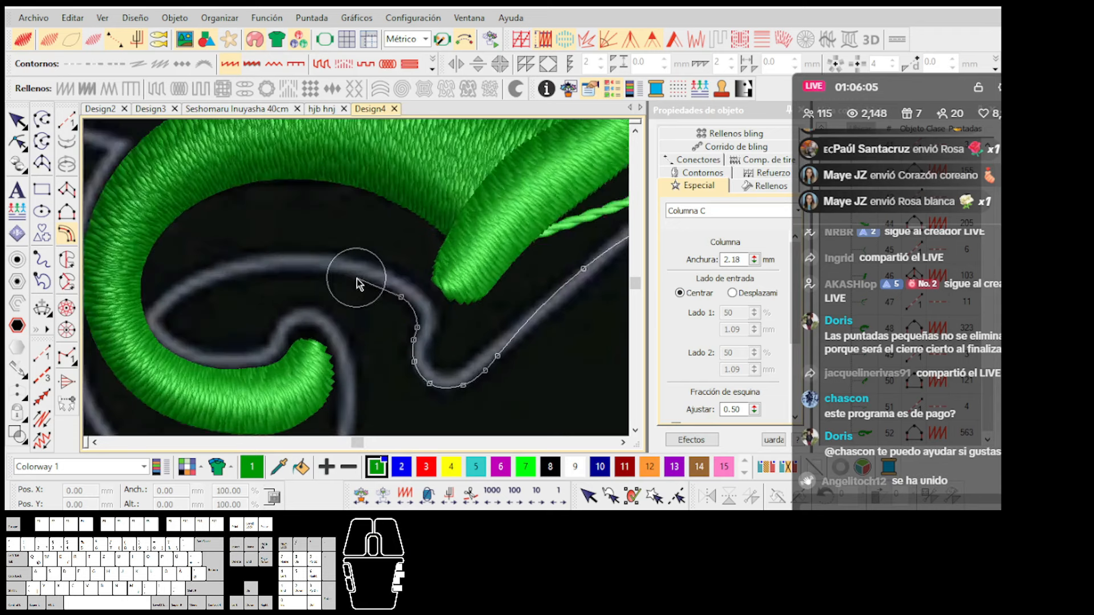
key("BackSpace")
right_click(406, 289)
Curve the border through the inside of the A's lower-left curl and around the curl's tip.
right_click(344, 257)
right_click(207, 251)
right_click(146, 278)
right_click(135, 302)
right_click(142, 331)
right_click(171, 350)
right_click(202, 356)
right_click(235, 350)
right_click(257, 332)
right_click(278, 318)
right_click(313, 319)
right_click(341, 347)
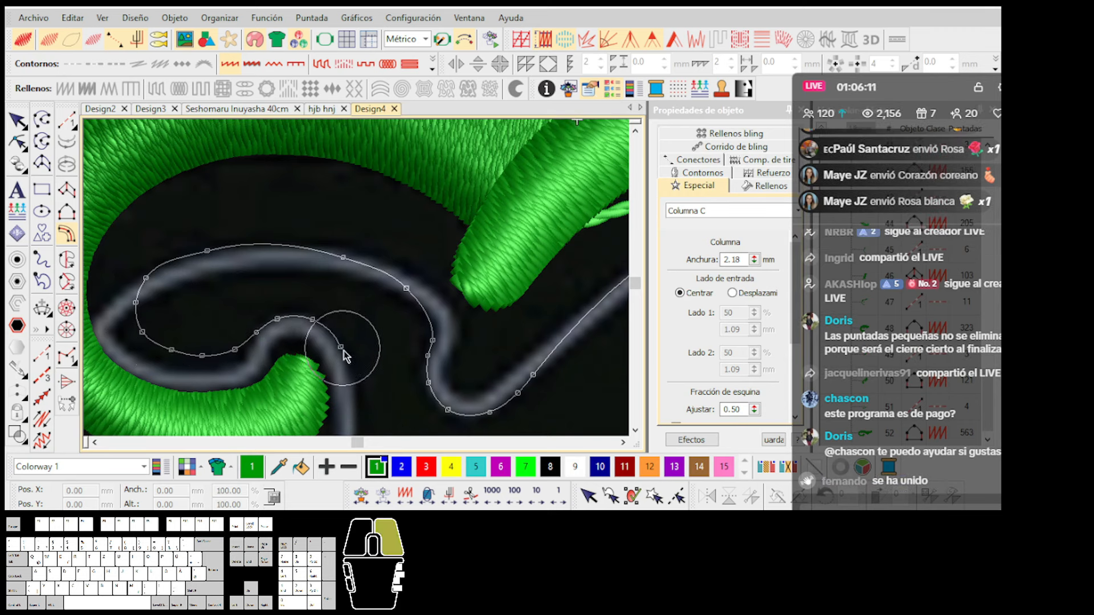
Trace the border down the outer side of the lower-left curl's tip and along the curl's underside.
scroll(356, 389, "down", 1)
right_click(356, 284)
right_click(357, 336)
right_click(321, 392)
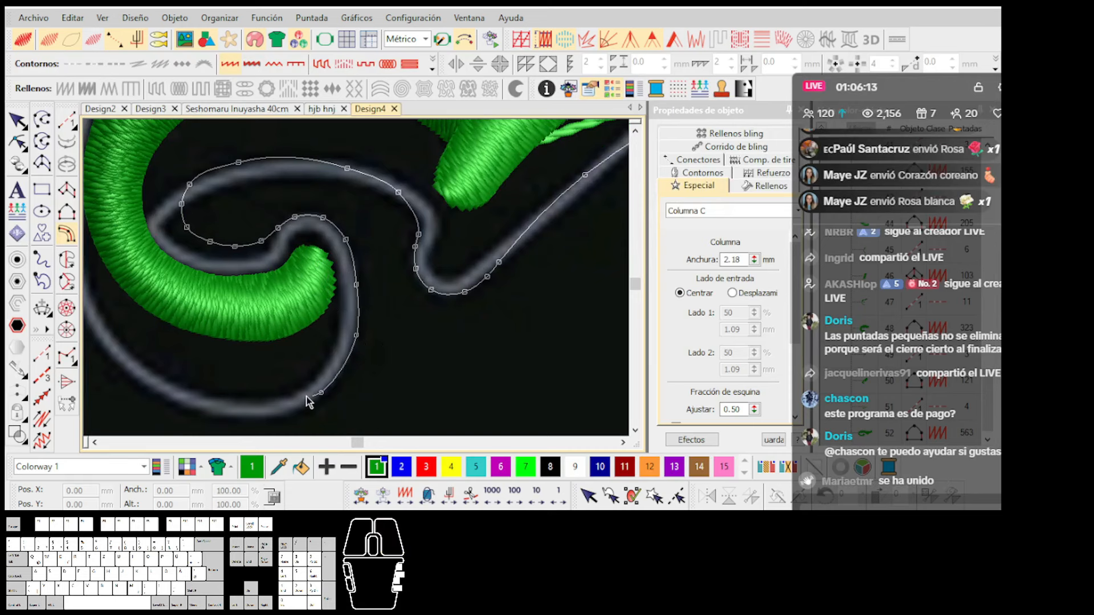
right_click(246, 412)
right_click(143, 381)
Trace the border up the lower-left curl's outer side to the notch below the crossbar's curl, replacing one misplaced point.
scroll(114, 317, "down", 1)
right_click(341, 245)
right_click(347, 269)
right_click(337, 174)
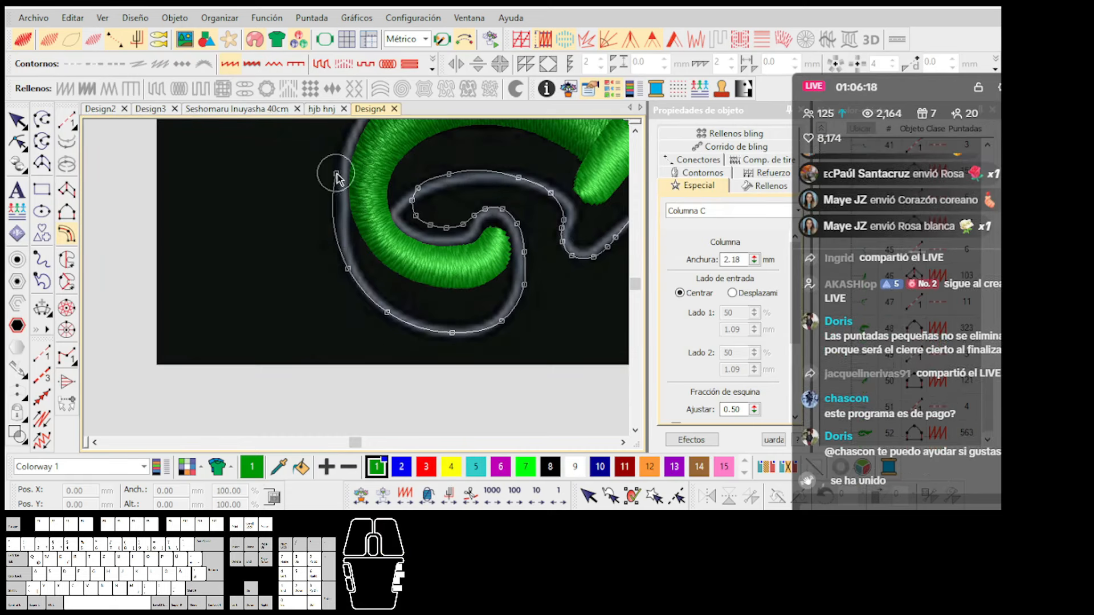
scroll(350, 149, "down", 1)
scroll(366, 260, "up", 1)
key("BackSpace")
left_click(355, 257)
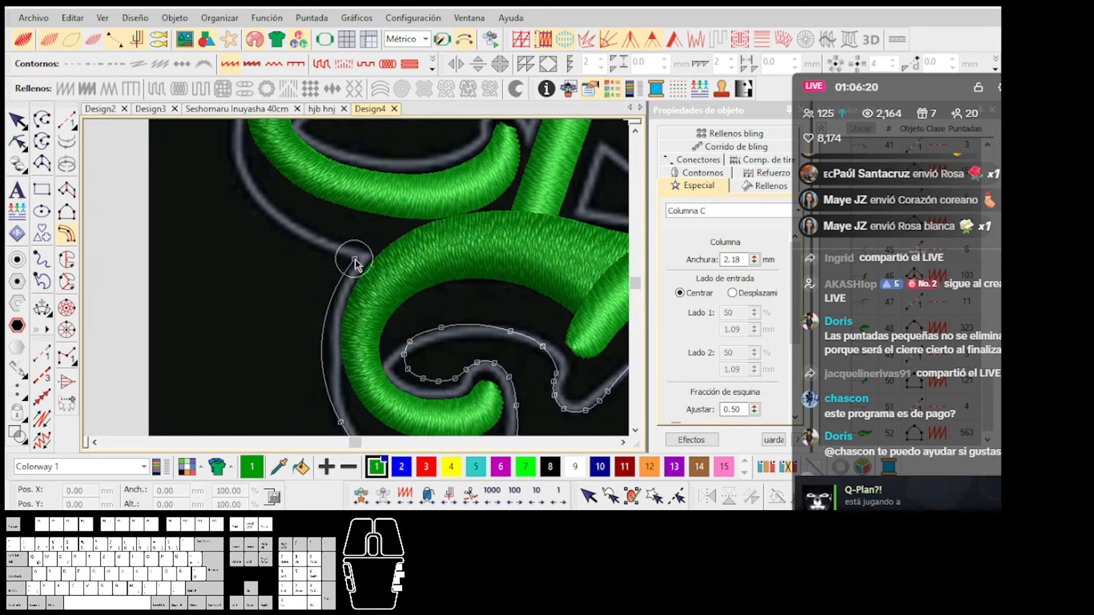
Trace the border around the outer side of the crossbar's left curl to the corner at the T's stem base.
scroll(299, 238, "down", 1)
scroll(356, 280, "up", 1)
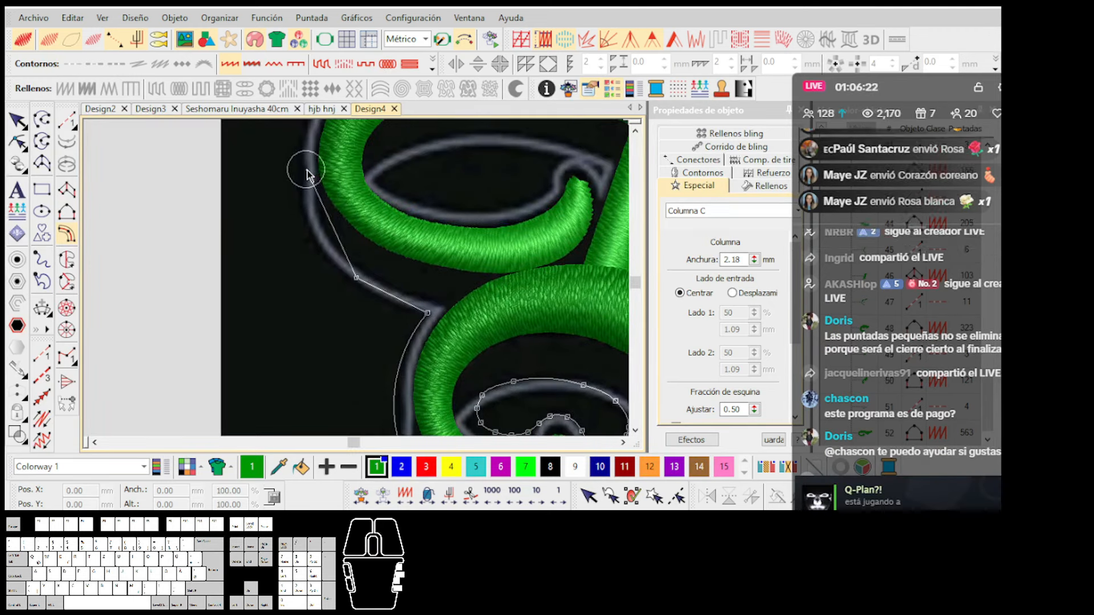
scroll(308, 170, "down", 1)
scroll(358, 278, "up", 1)
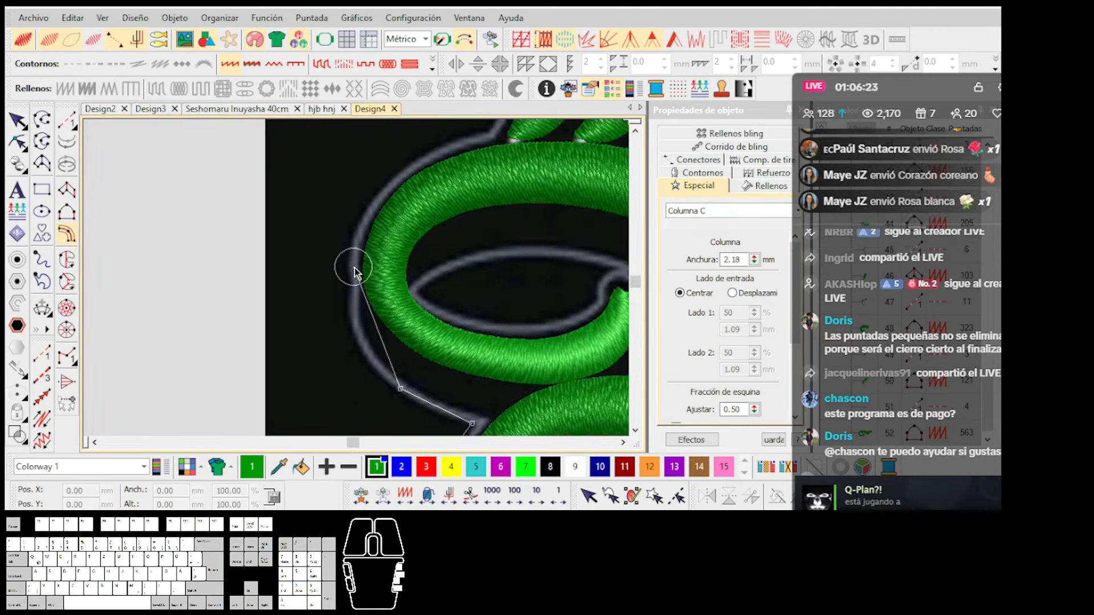
left_click(383, 185)
scroll(367, 272, "up", 1)
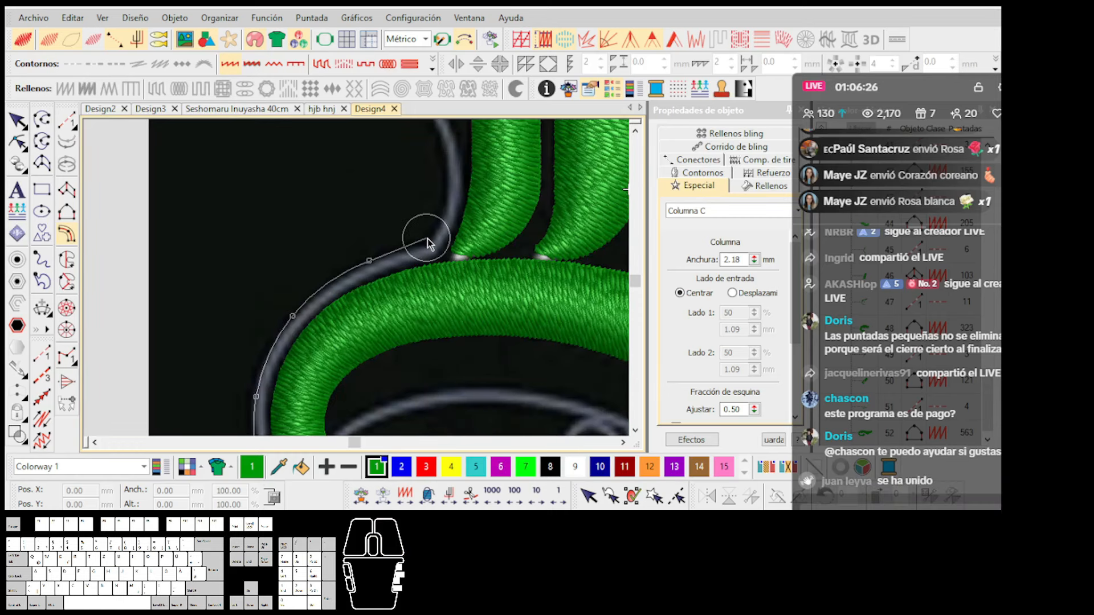
scroll(431, 216, "down", 1)
scroll(356, 267, "up", 1)
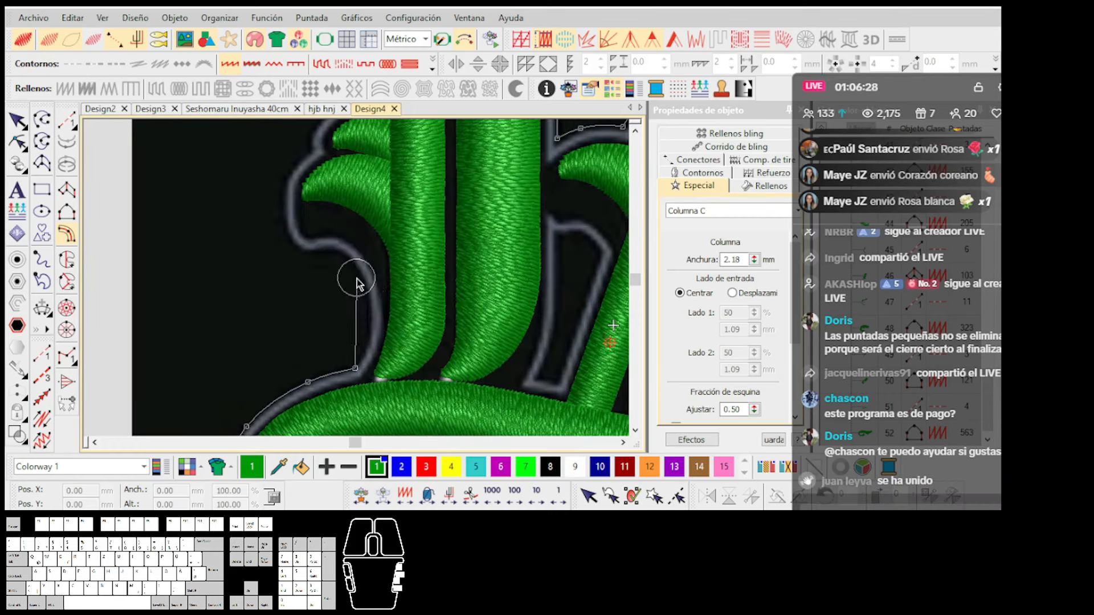
Trace the border up beside the T's stem and around the underside of its lower leaf spur.
right_click(346, 258)
right_click(333, 250)
right_click(314, 251)
right_click(304, 249)
right_click(288, 232)
scroll(290, 177, "up", 1)
left_click(349, 301)
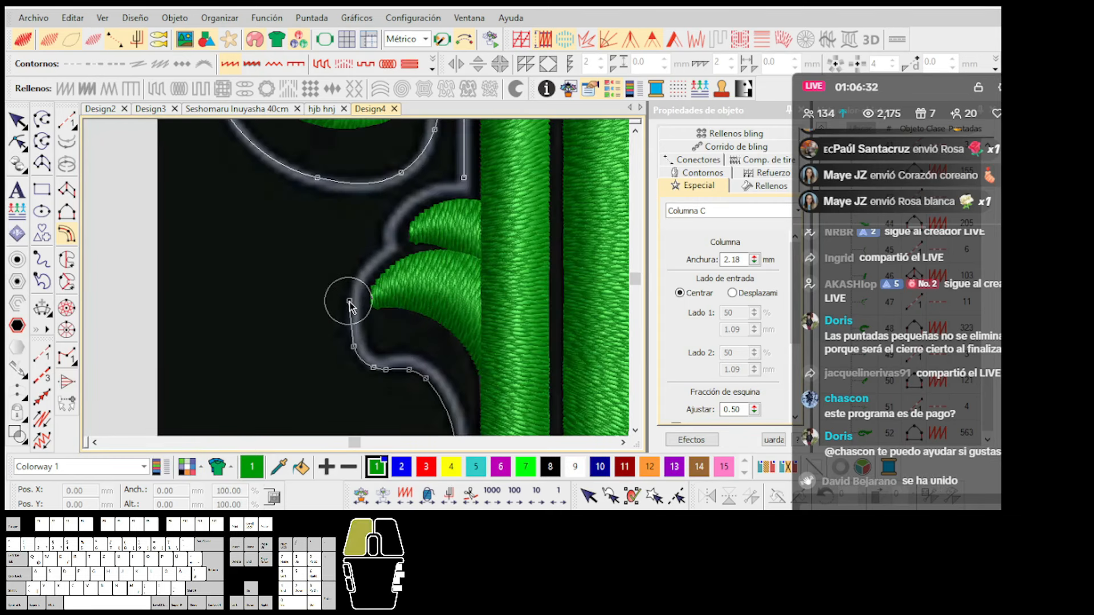
Trace the border over both leaf spurs to its starting point at the T's stem and generate the Column C stitches.
right_click(352, 272)
left_click(381, 244)
left_click(389, 217)
left_click(463, 179)
key("Return")
key("Escape")
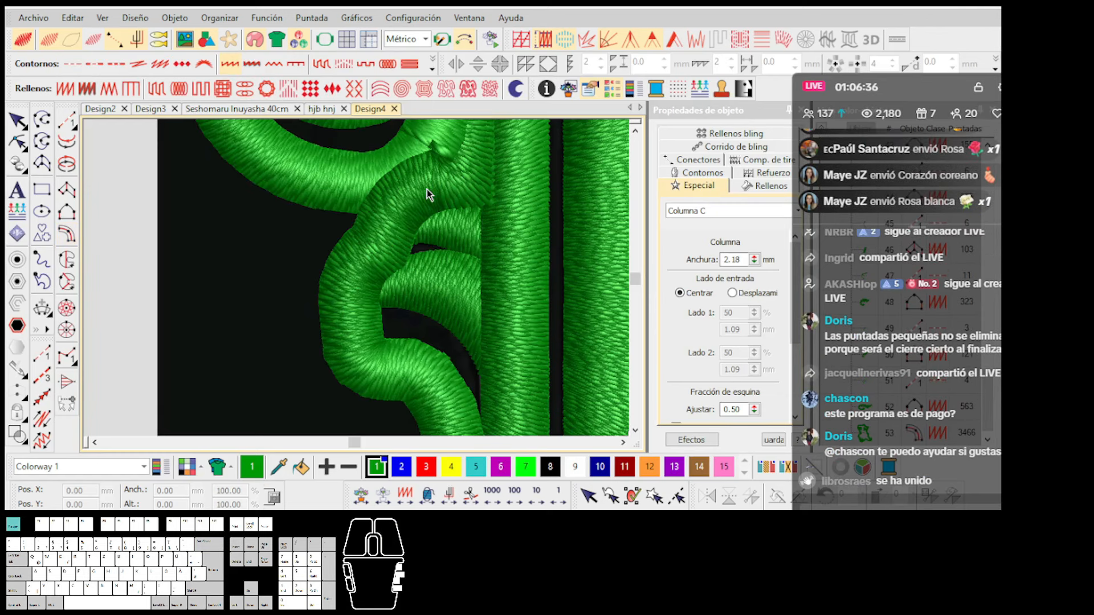
Set the border's column width to 1.20 mm.
double_click(734, 260)
type("1.20")
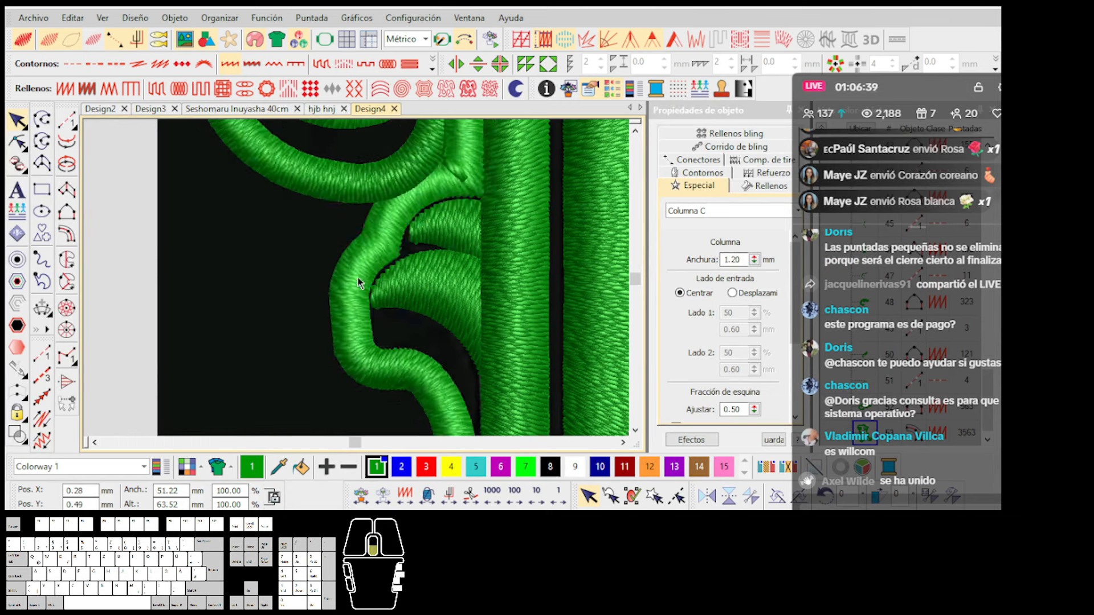
scroll(358, 283, "down", 4)
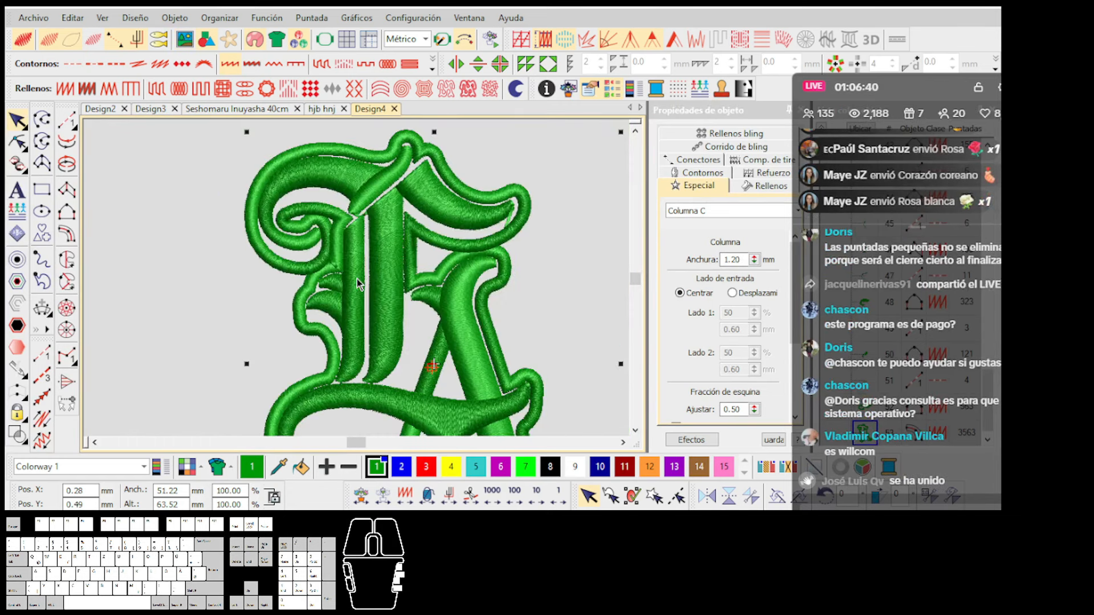
Set the border's satin outline stitch spacing to 0.50 mm.
left_click(768, 187)
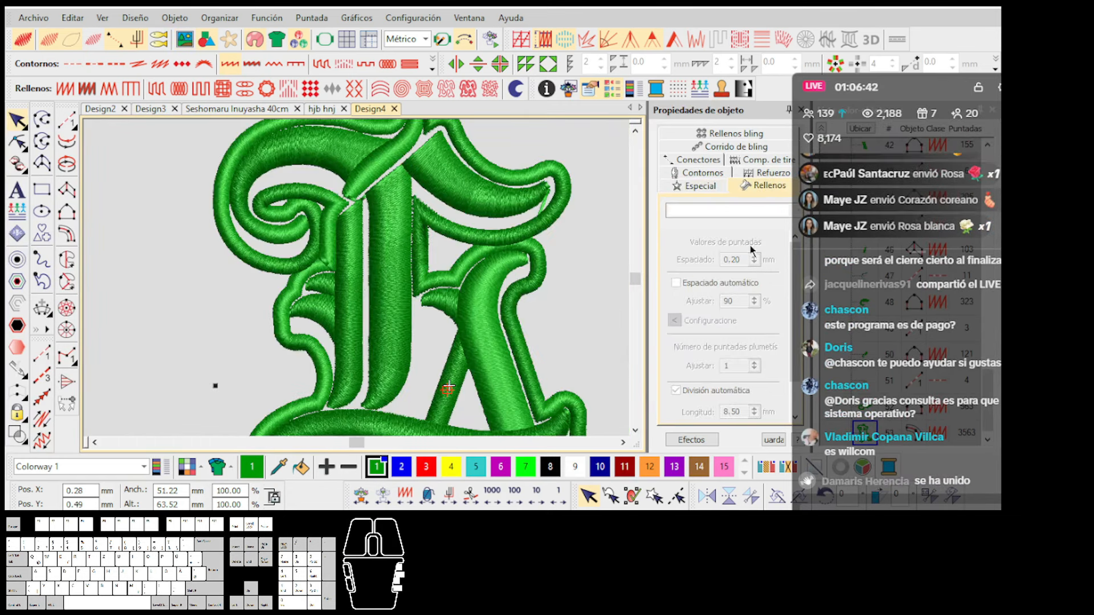
left_click(561, 222)
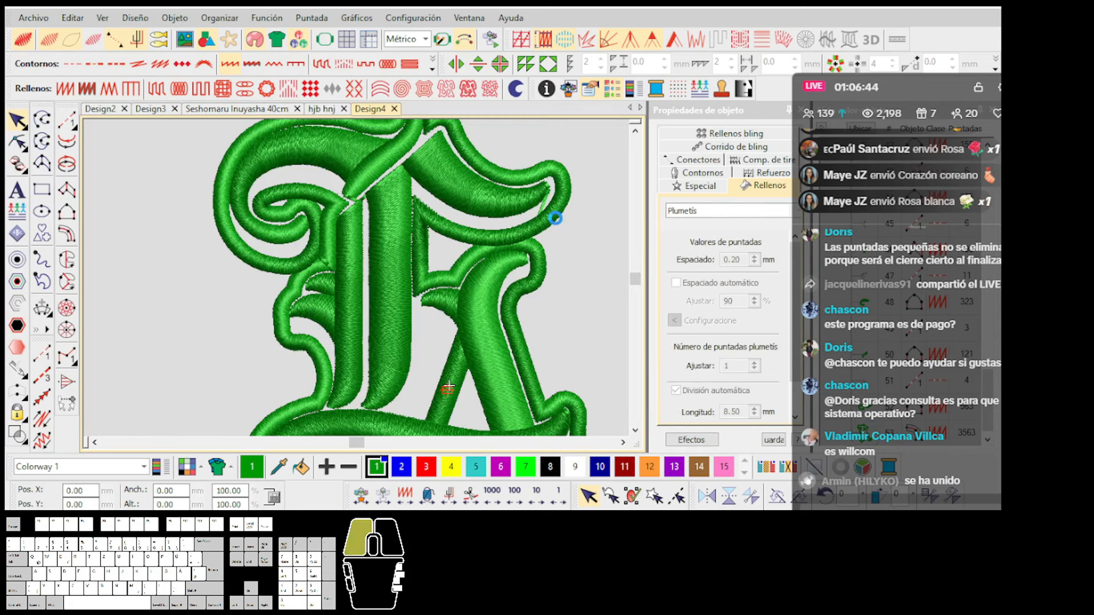
left_click(743, 260)
key("BackSpace")
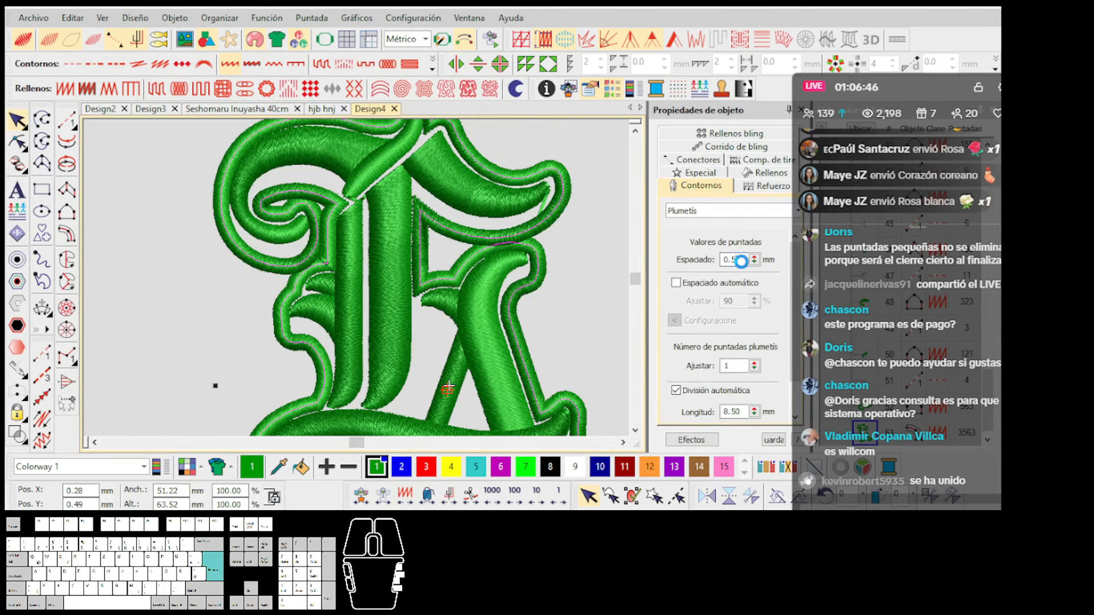
scroll(358, 283, "down", 1)
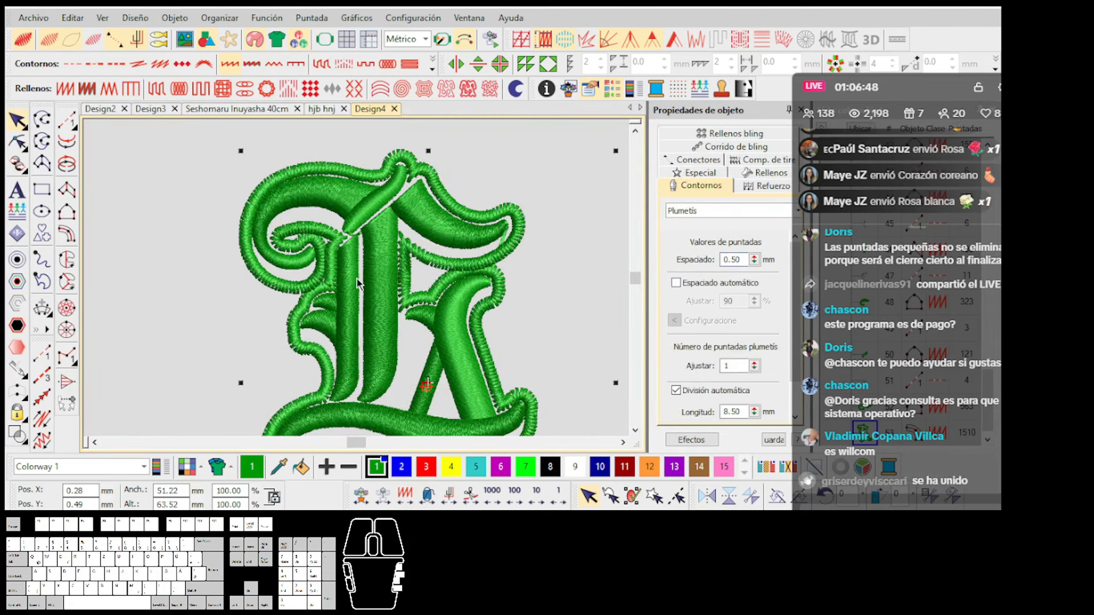
scroll(357, 284, "up", 1)
scroll(393, 293, "up", 2)
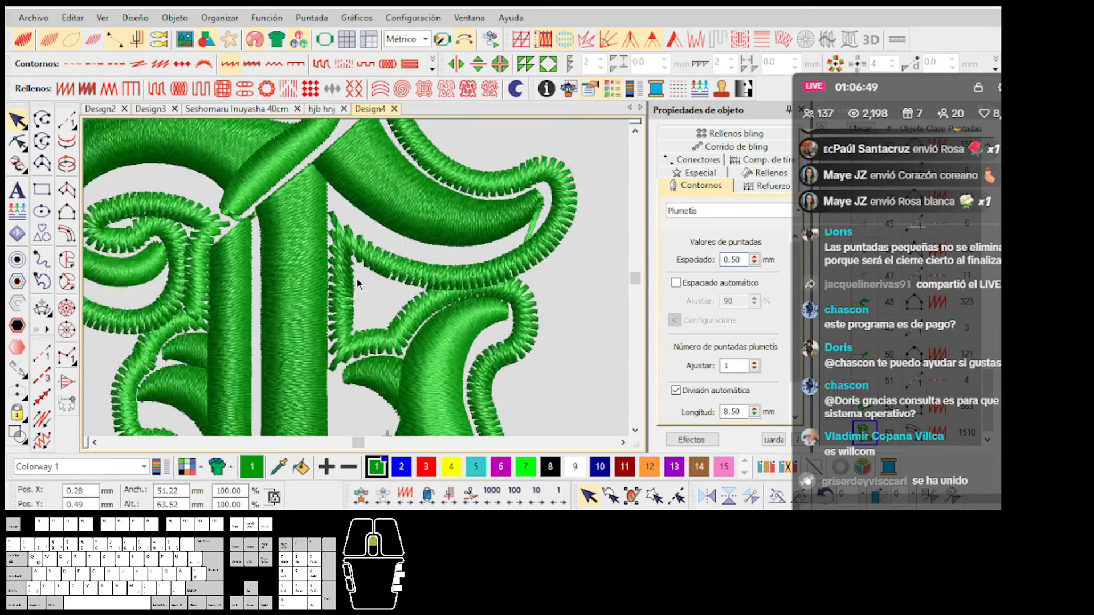
Try the smart corners effect with lap corners instead of mitre and cap corners on the border, and undo it.
left_click(675, 45)
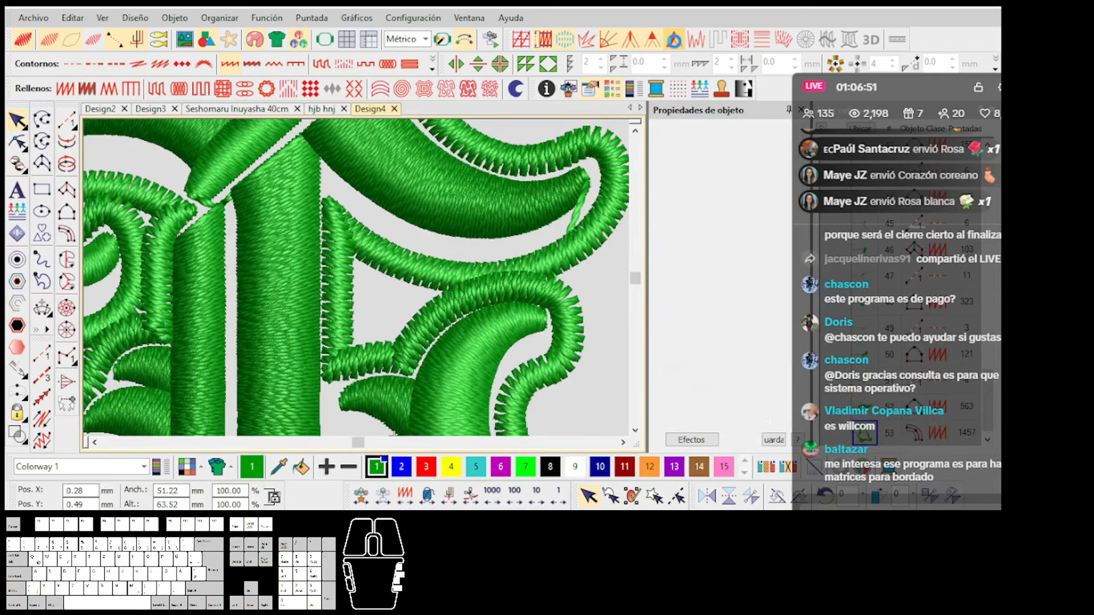
scroll(261, 343, "down", 1)
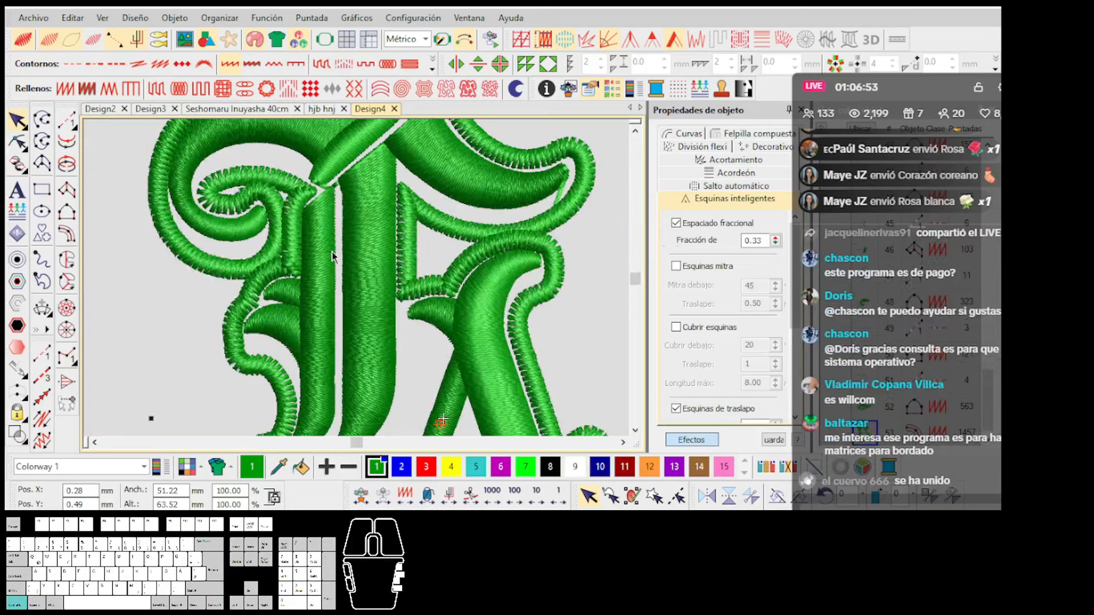
scroll(402, 256, "down", 1)
left_click(557, 296)
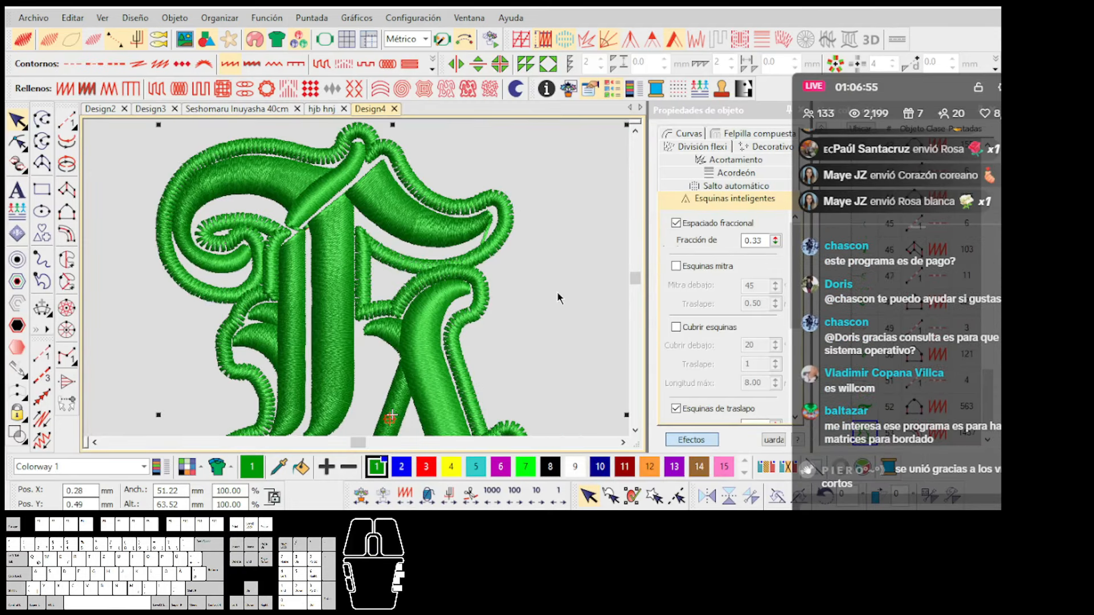
key("ctrl+z")
left_click(497, 255)
scroll(426, 300, "down", 2)
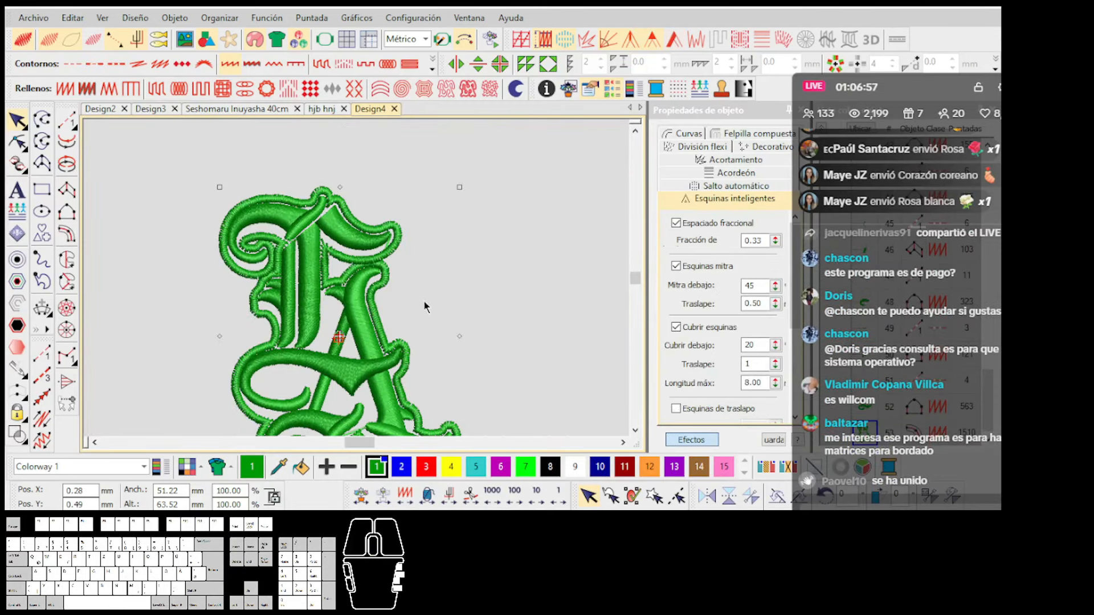
left_click(425, 304)
scroll(301, 350, "down", 1)
scroll(380, 293, "up", 1)
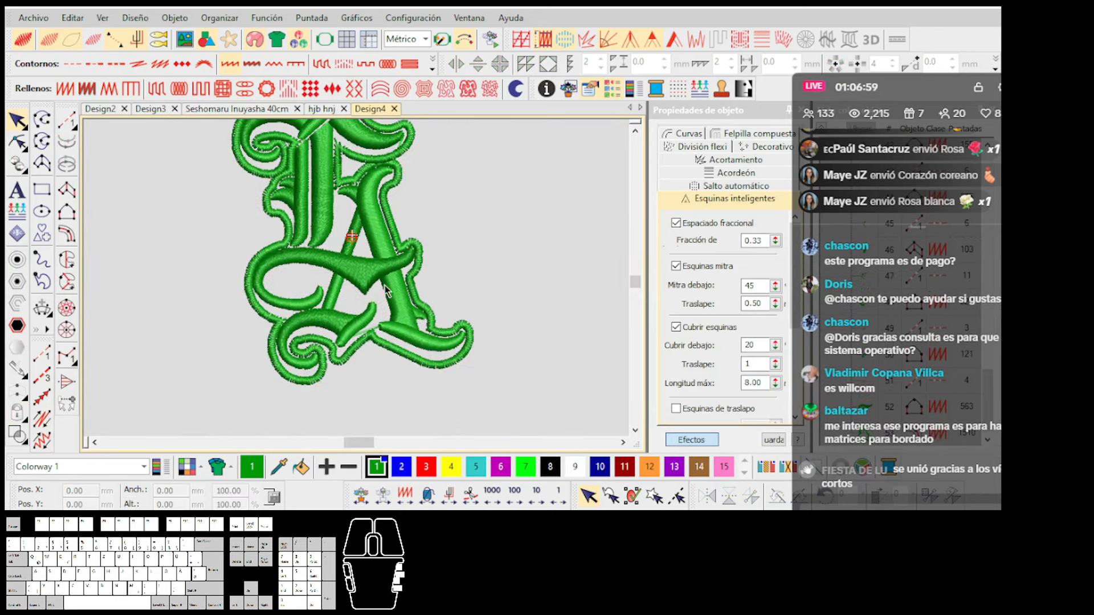
Select the outer border, move the live chat overlay aside, and recolor the border with red color 3.
left_click(417, 296)
left_click_drag(856, 92, 508, 131)
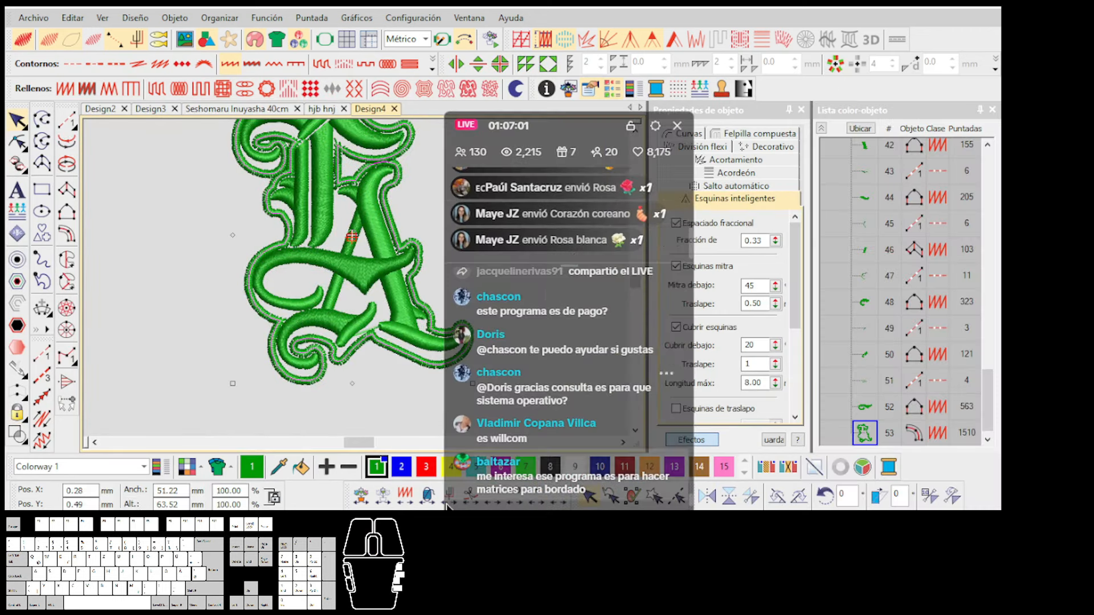
left_click_drag(598, 130, 663, 117)
left_click(426, 475)
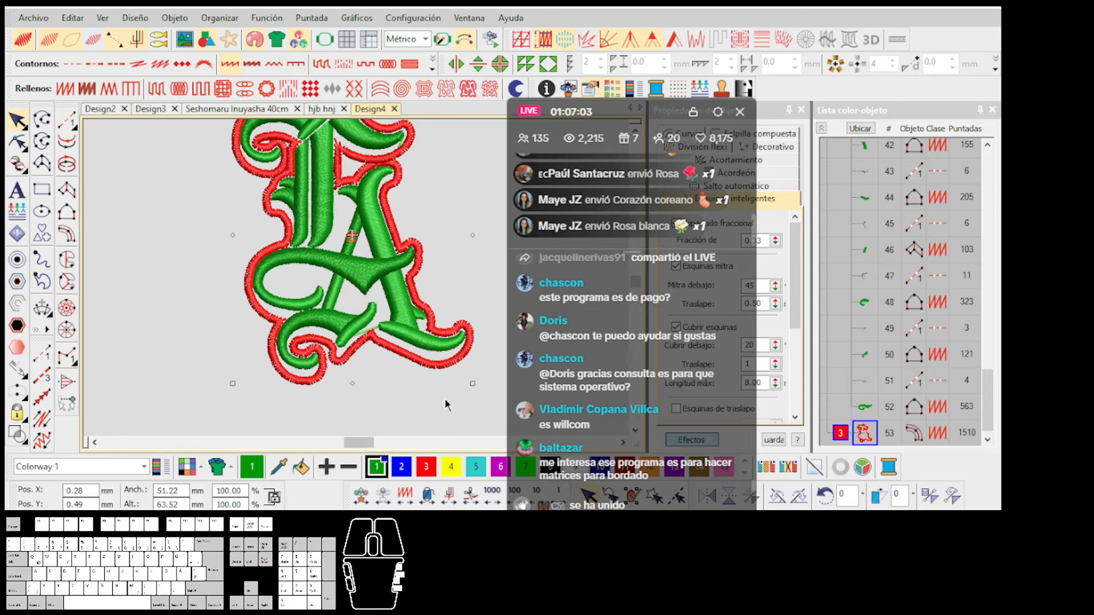
left_click(399, 411)
Collapse the color-object list and move the red border ahead of the green letters in the sewing order.
scroll(359, 284, "up", 1)
left_click_drag(865, 434, 886, 137)
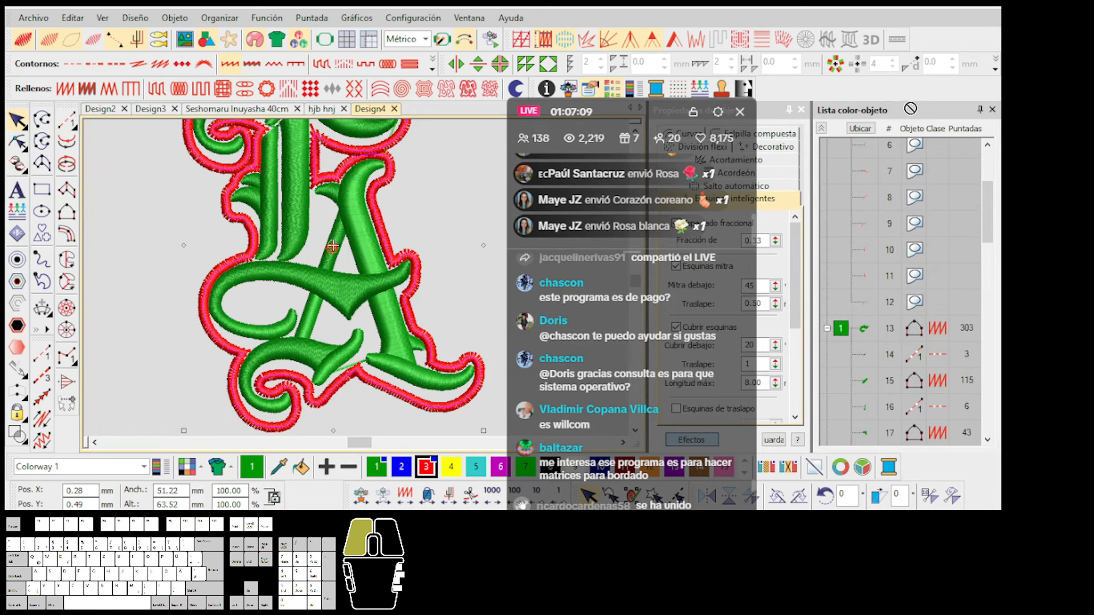
left_click(821, 130)
left_click(877, 242)
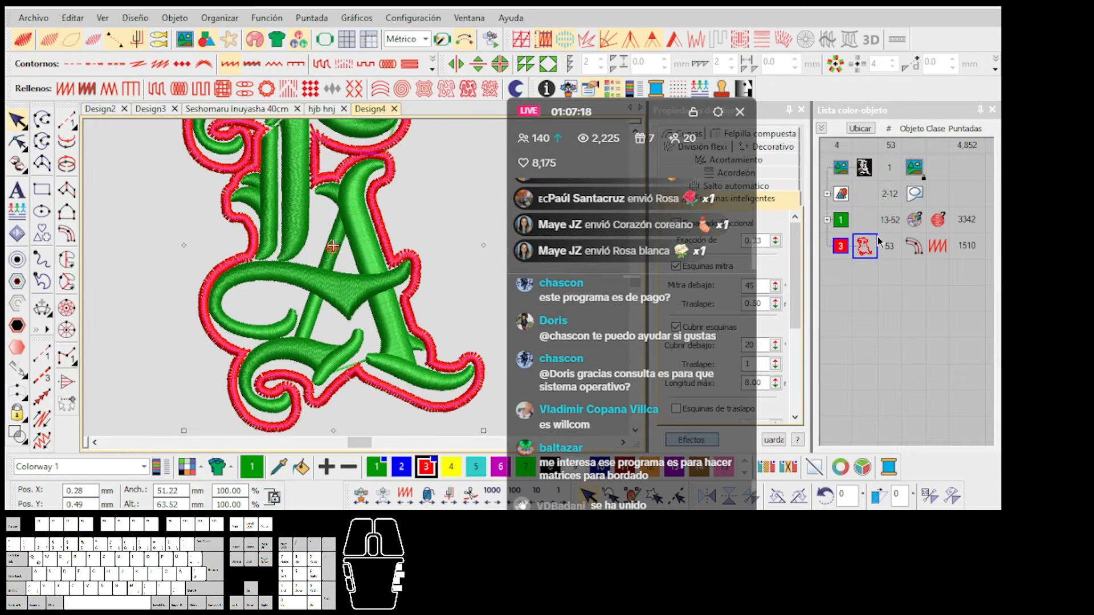
left_click(225, 335)
left_click_drag(862, 251, 840, 210)
left_click(171, 313)
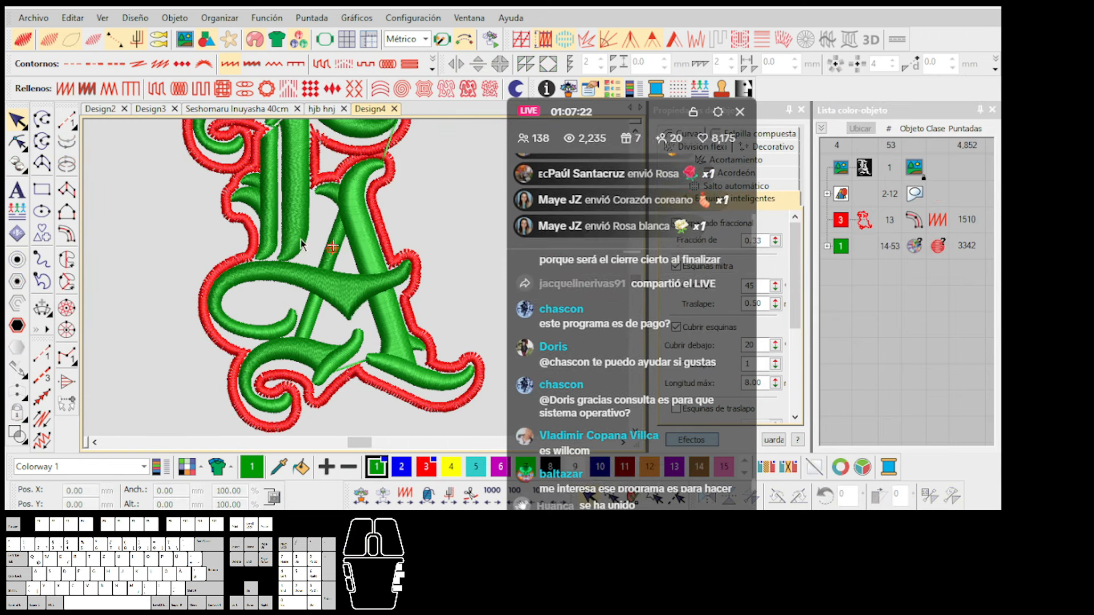
Examine the stitched monogram and the inner border lines of the reference artwork, with the background image shown and hidden.
scroll(304, 224, "down", 3)
scroll(357, 282, "up", 1)
scroll(357, 282, "down", 2)
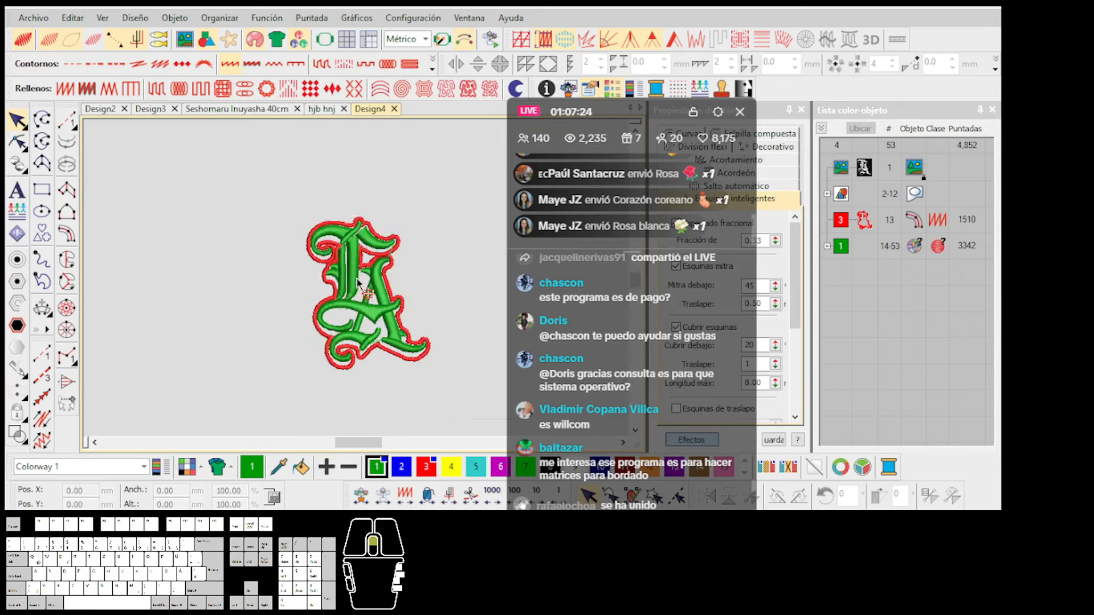
scroll(357, 283, "up", 3)
key("d")
key("s")
key("s")
key("d")
key("s")
key("d")
key("s")
scroll(358, 284, "up", 5)
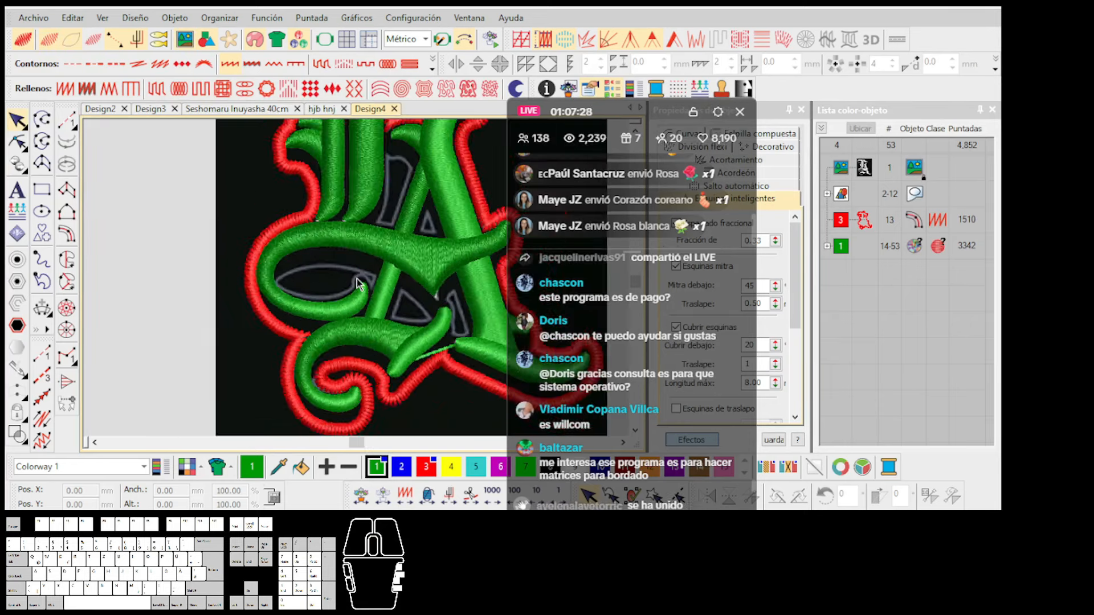
scroll(357, 283, "up", 2)
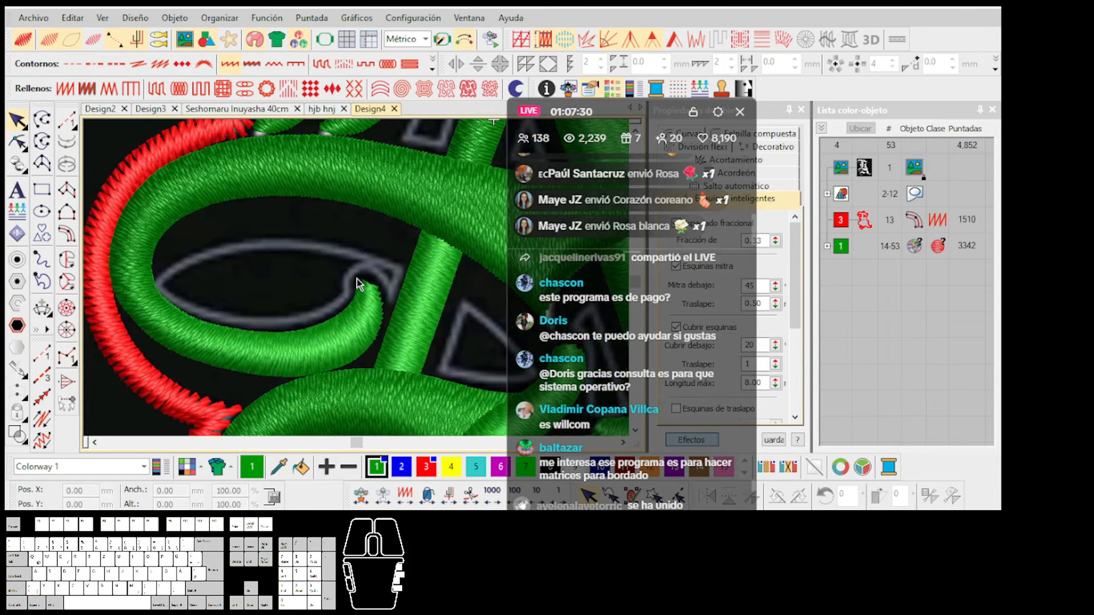
scroll(358, 279, "down", 6)
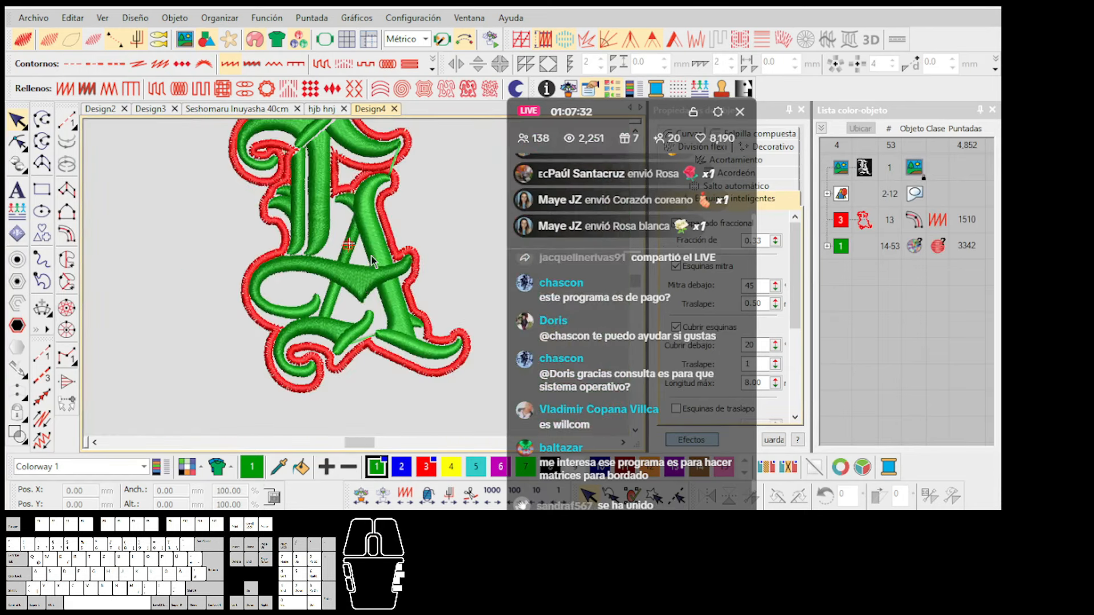
scroll(357, 279, "up", 2)
scroll(354, 281, "down", 2)
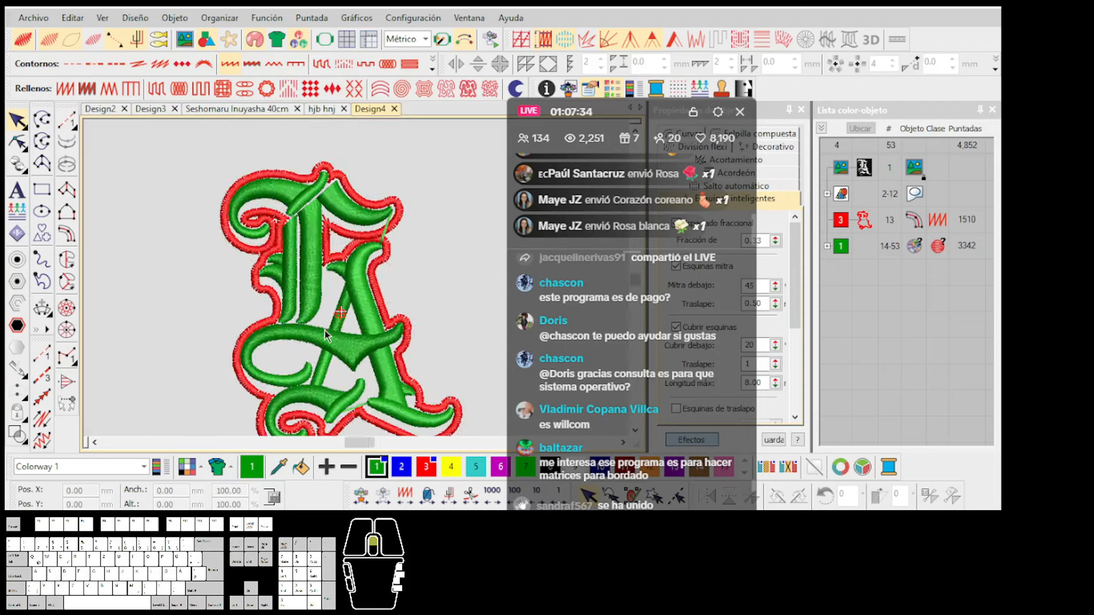
Show the background image and move the live chat overlay off the canvas, with the whole monogram in view.
key("d")
scroll(333, 316, "up", 3)
key("d")
scroll(341, 306, "up", 3)
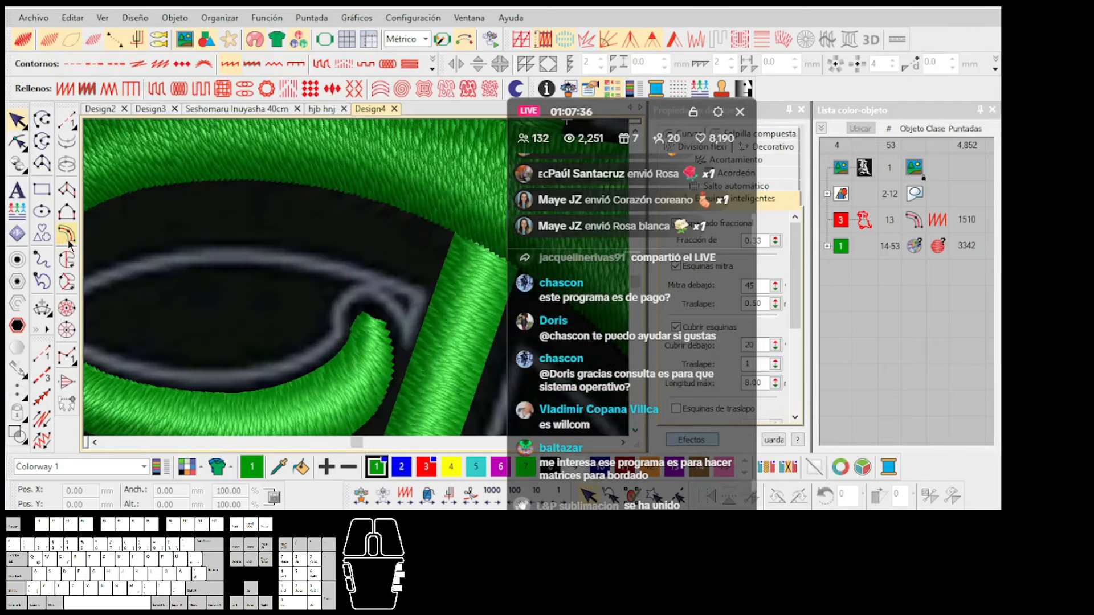
left_click(68, 243)
left_click_drag(641, 151, 834, 244)
scroll(450, 290, "down", 3)
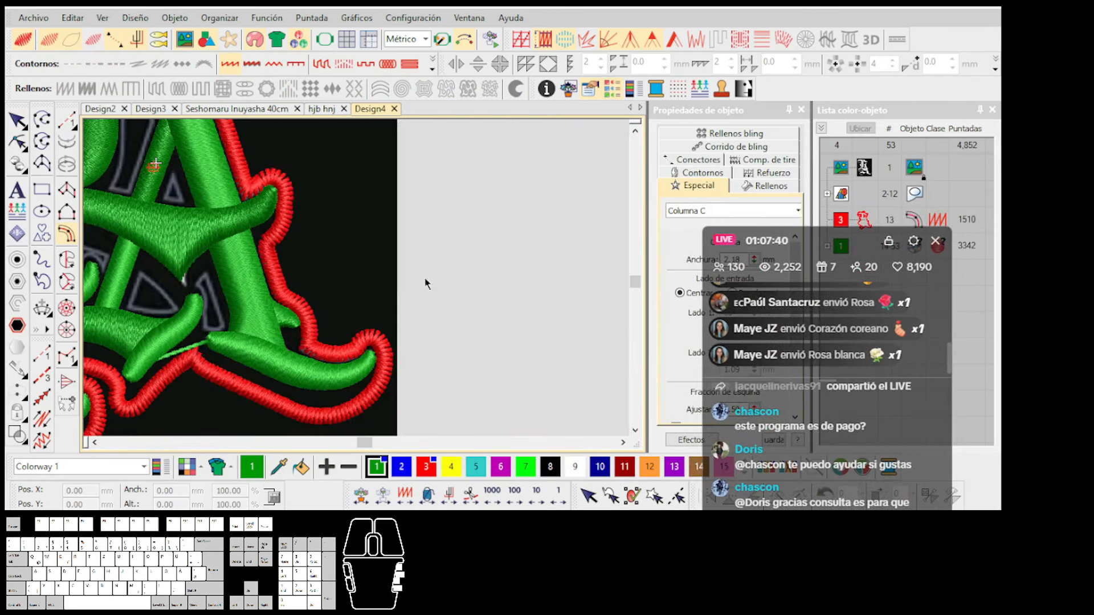
key("0")
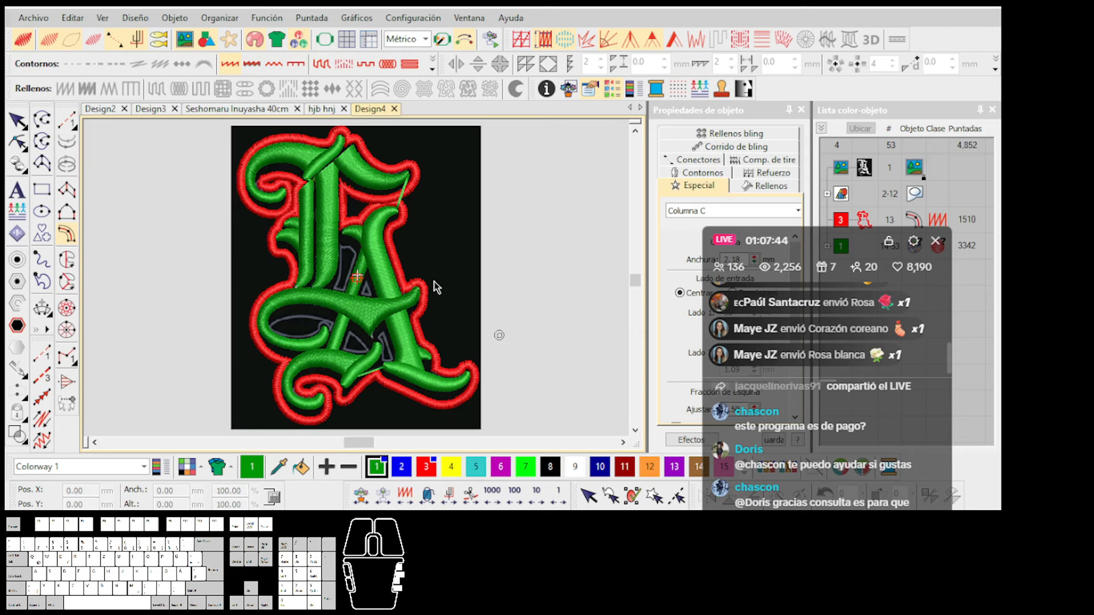
key("Escape")
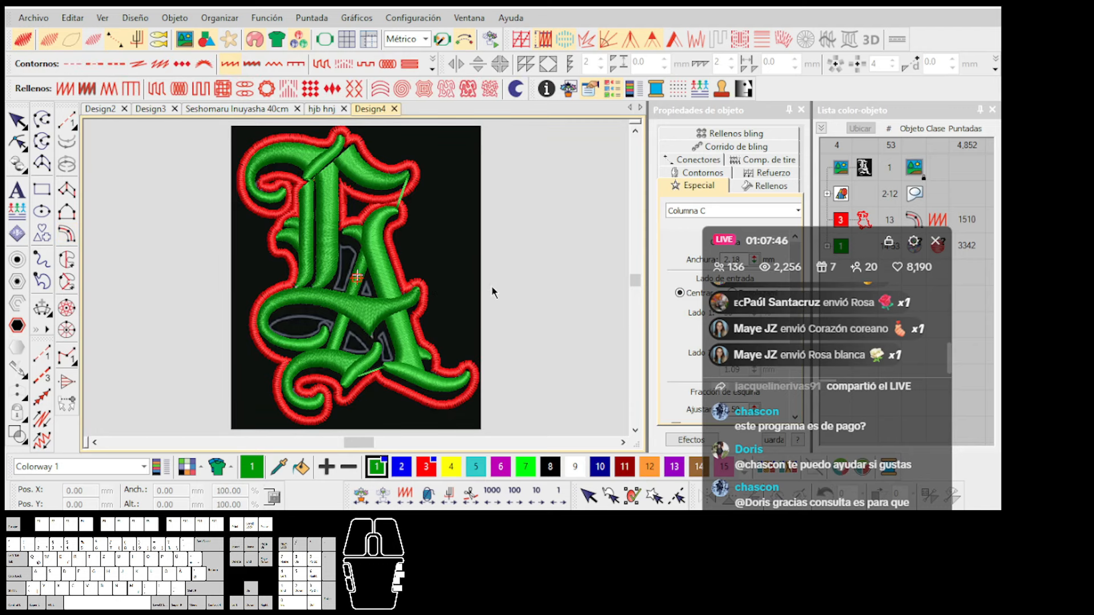
Digitize a three-point green Column C object, about 5.3 by 6.6 mm, in the small triangular opening of the A above its crossbar.
scroll(357, 283, "up", 2)
scroll(354, 293, "down", 2)
scroll(357, 283, "up", 2)
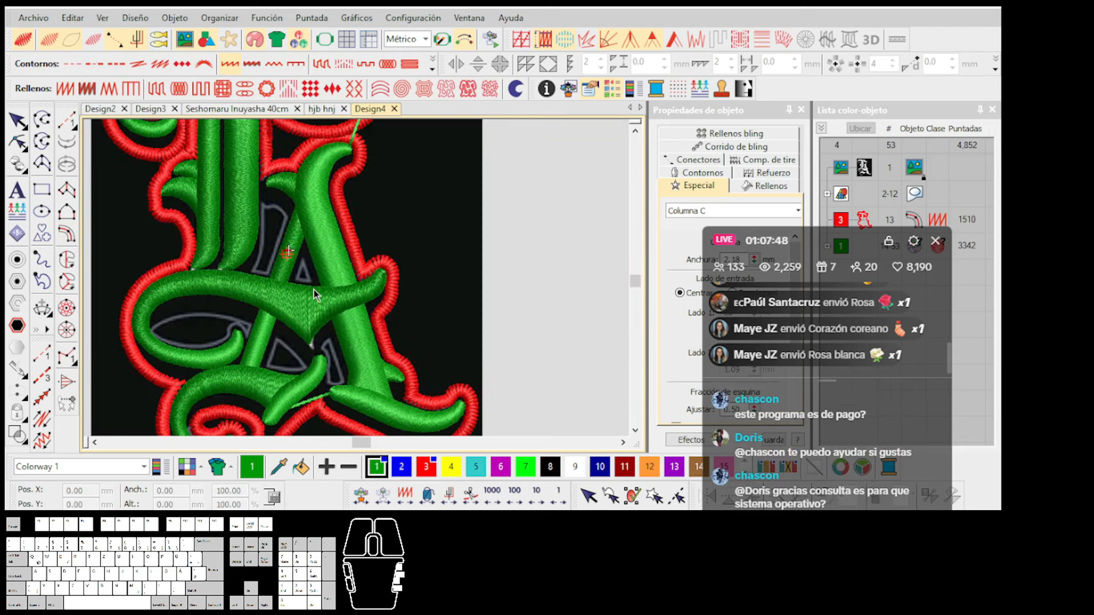
left_click(67, 234)
scroll(359, 284, "up", 4)
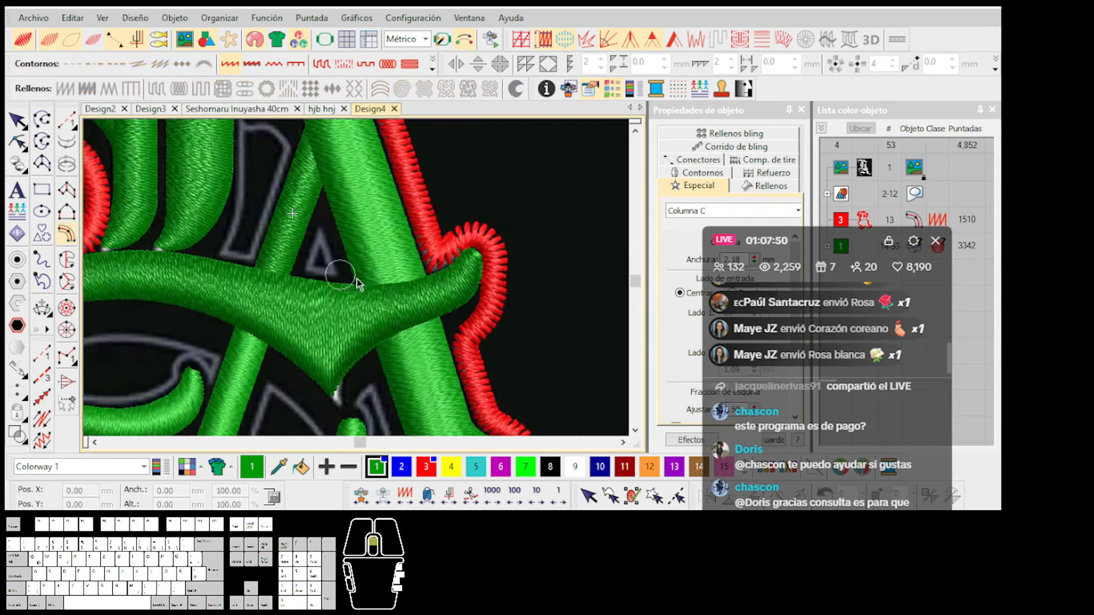
scroll(357, 283, "up", 1)
left_click(353, 274)
left_click(244, 263)
left_click(295, 136)
key("Return")
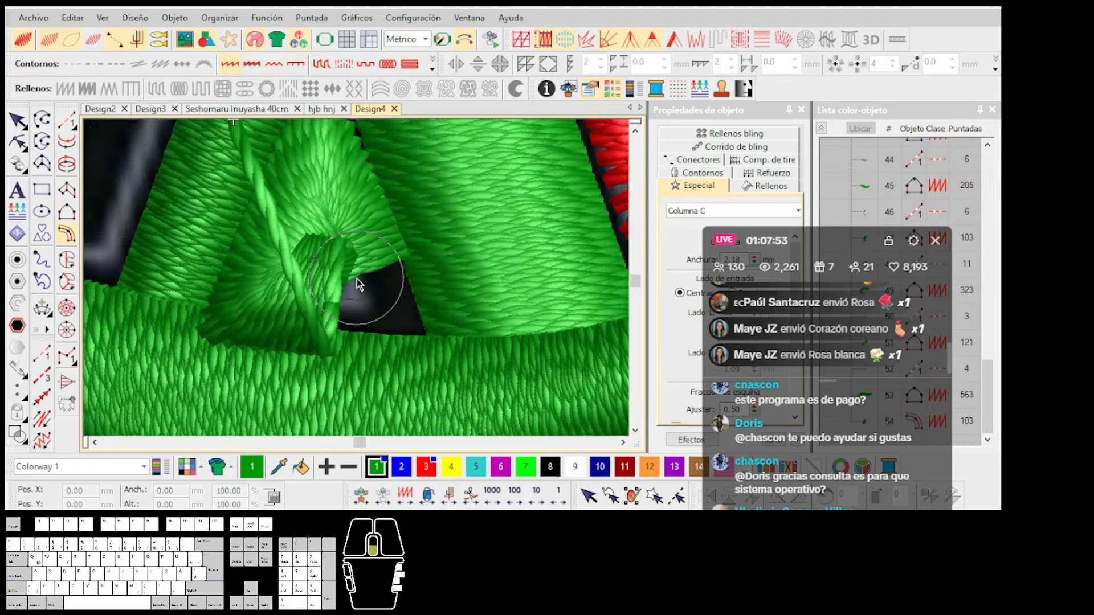
scroll(357, 278, "down", 2)
scroll(357, 278, "up", 2)
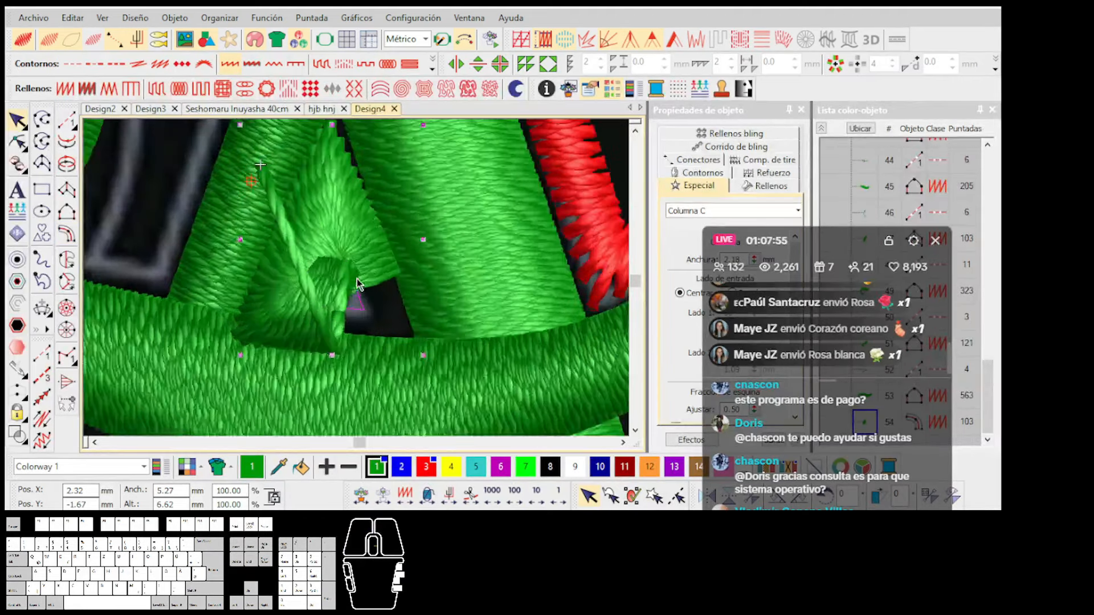
scroll(357, 279, "down", 1)
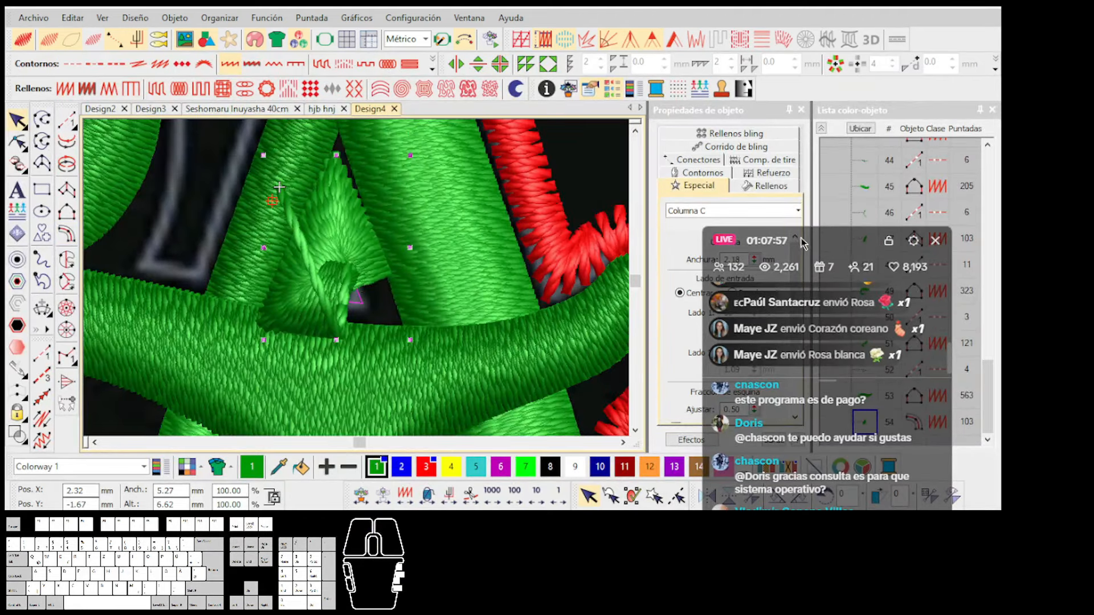
Move the live chat overlay further aside and make the red outer border's properties the current properties.
left_click_drag(802, 243, 853, 227)
scroll(336, 241, "down", 3)
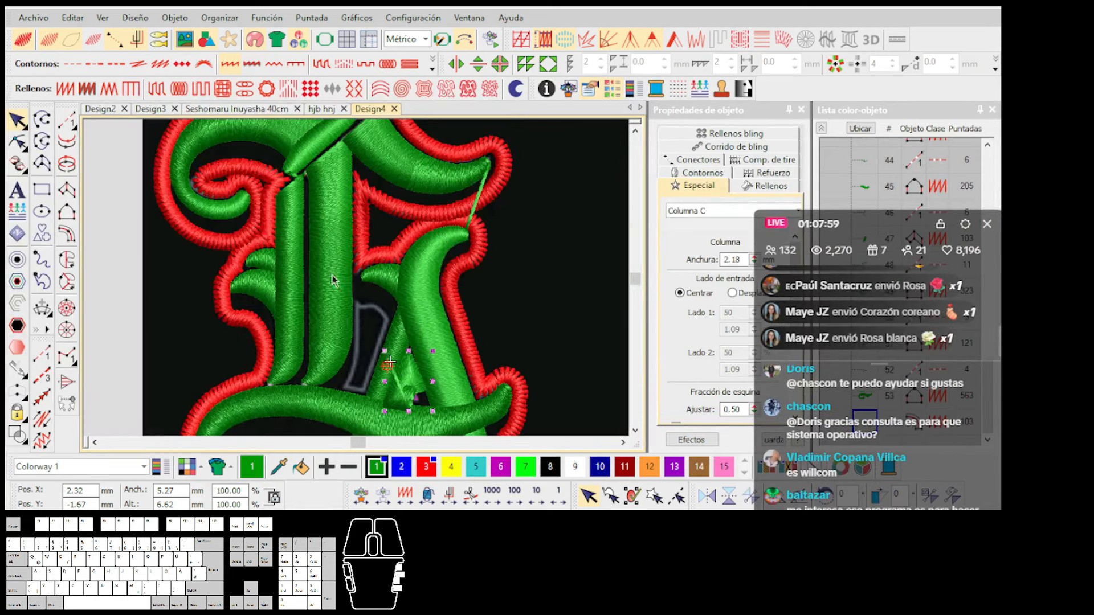
scroll(413, 390, "up", 1)
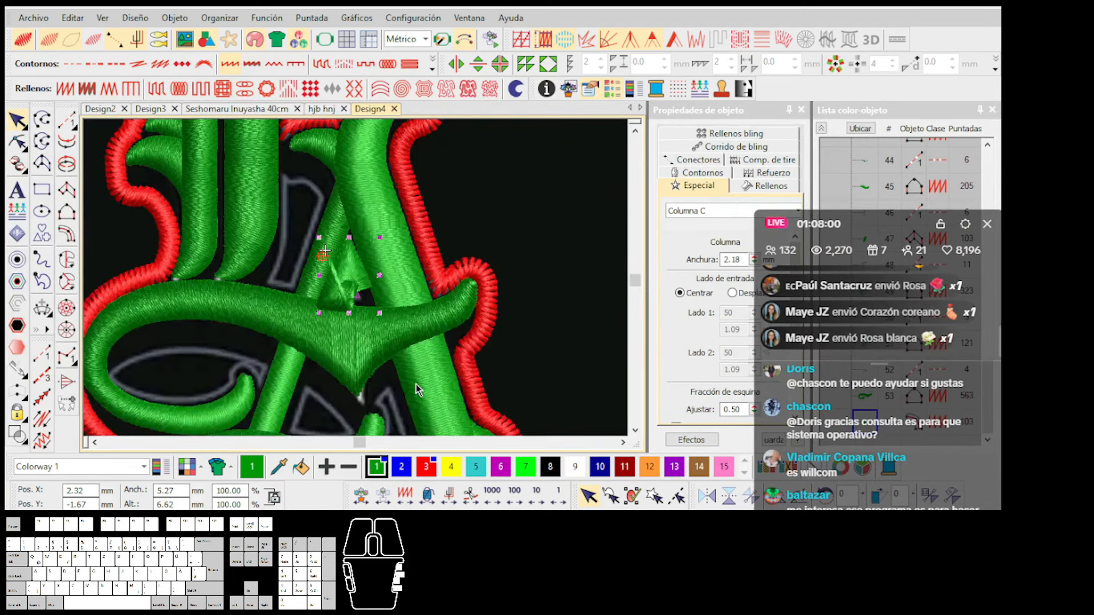
left_click(444, 281)
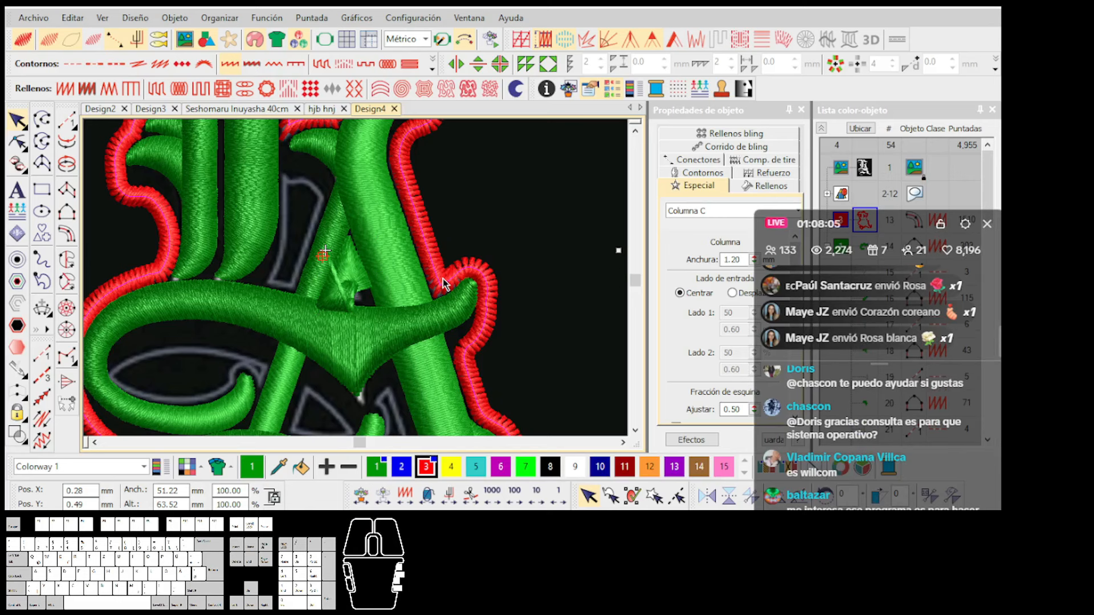
right_click(444, 283)
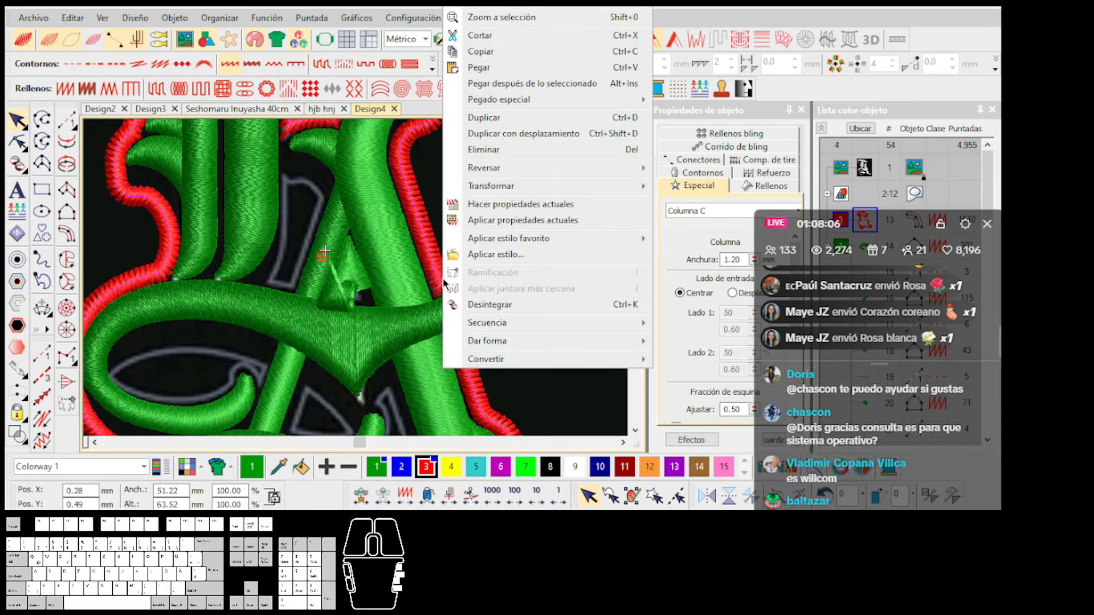
left_click(502, 205)
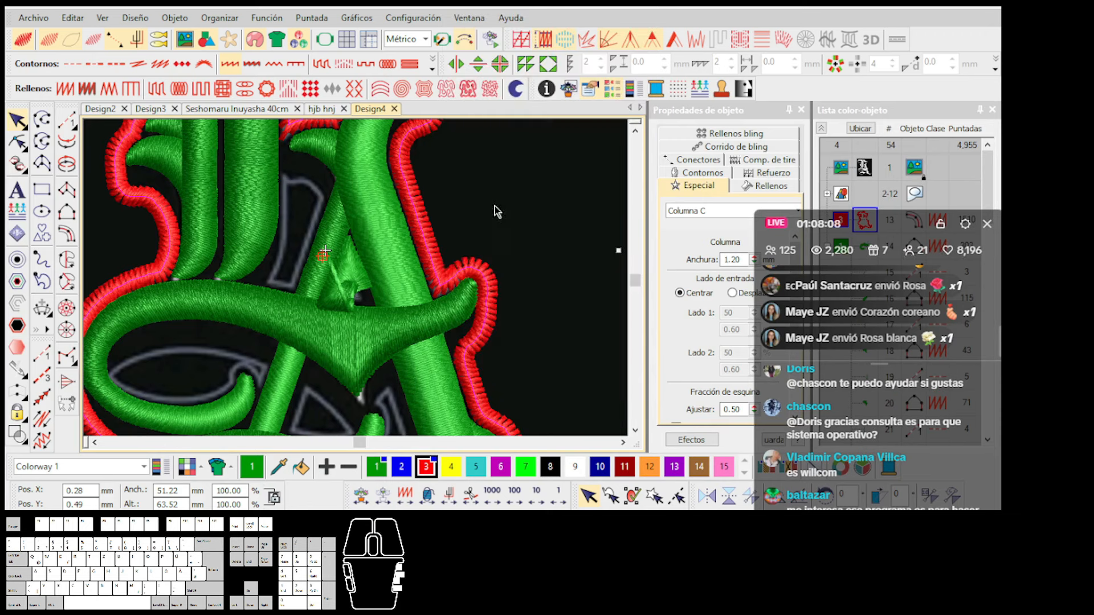
Apply the current properties to the small triangle inside the A and recolor it with red color 3.
left_click(350, 289)
right_click(351, 289)
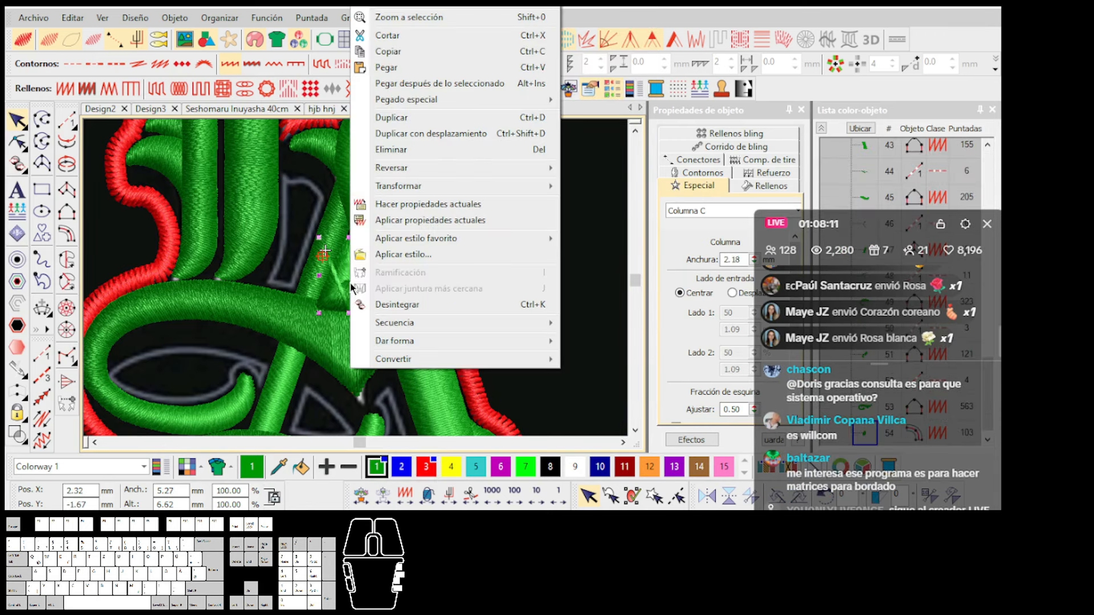
left_click(397, 223)
scroll(360, 282, "up", 1)
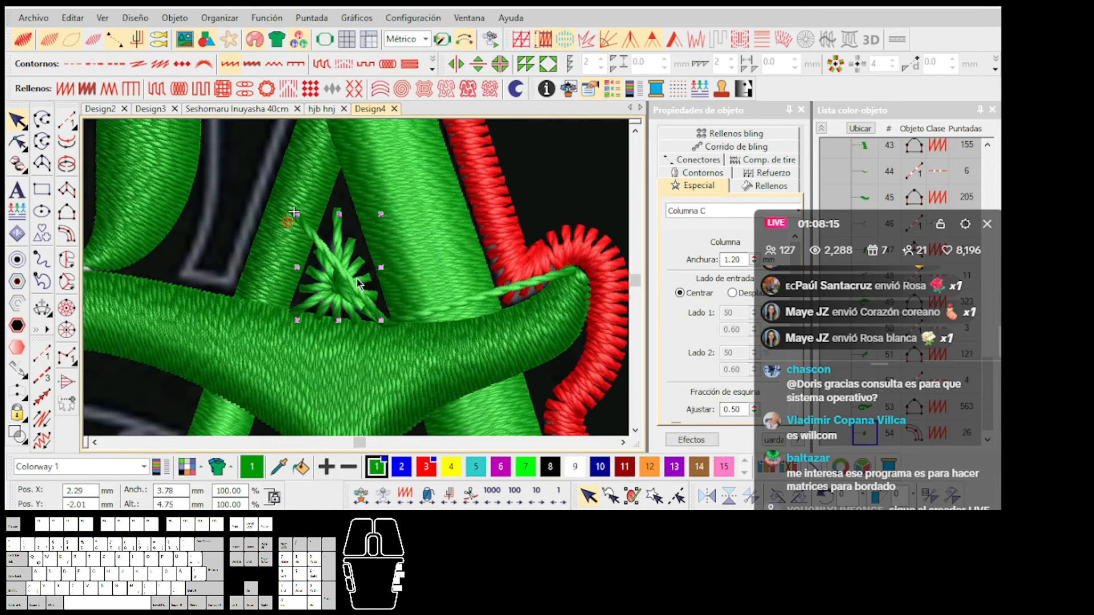
left_click(427, 469)
scroll(360, 288, "up", 1)
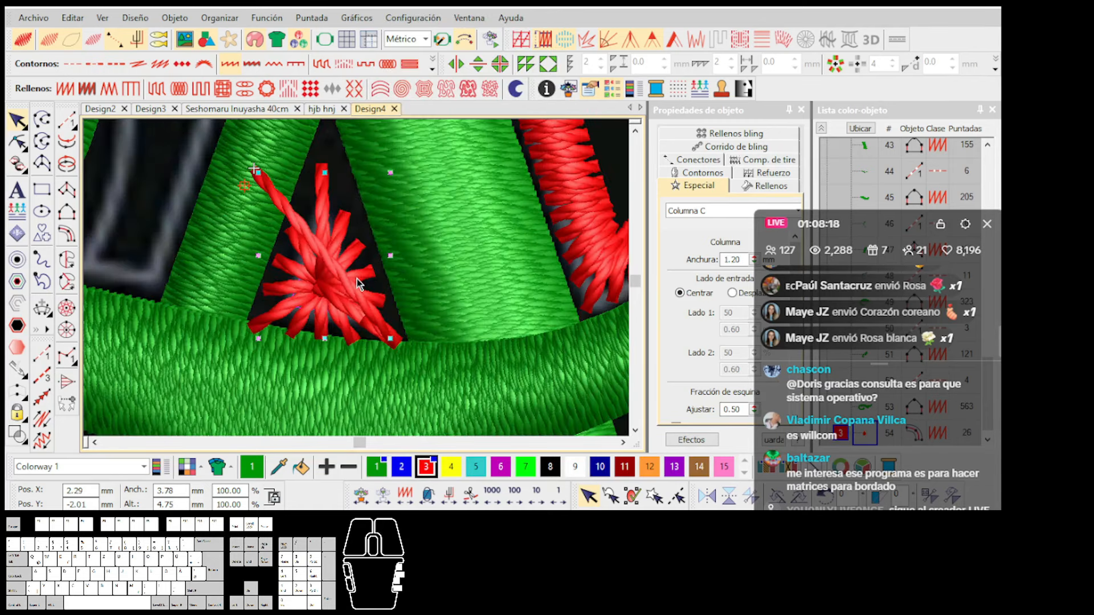
Hide the background image and apply the lap corners effect to the red triangle.
scroll(358, 283, "down", 2)
key("t")
key("t")
scroll(358, 283, "up", 2)
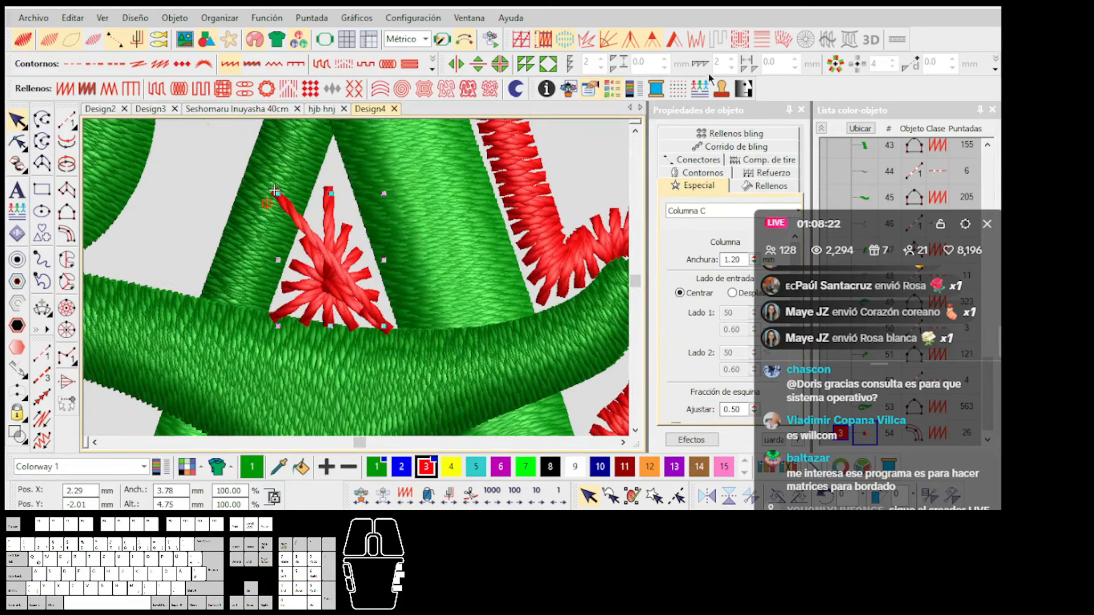
left_click(673, 47)
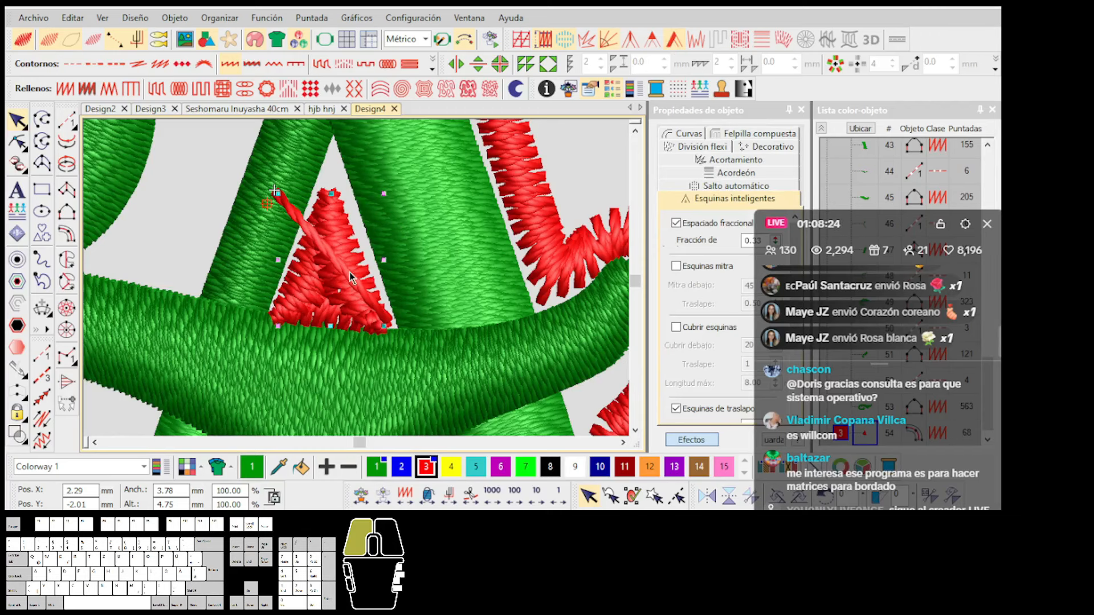
Try mitre and cap corners on the red triangle instead, and switch all its corner effects off.
left_click(652, 40)
left_click(653, 41)
scroll(321, 285, "up", 1)
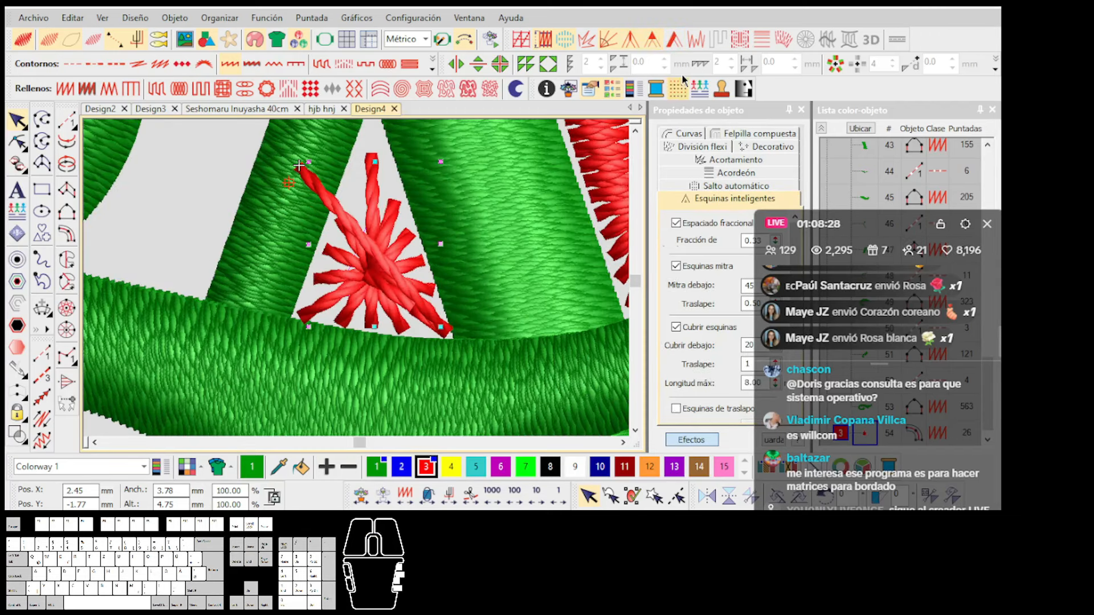
left_click(638, 47)
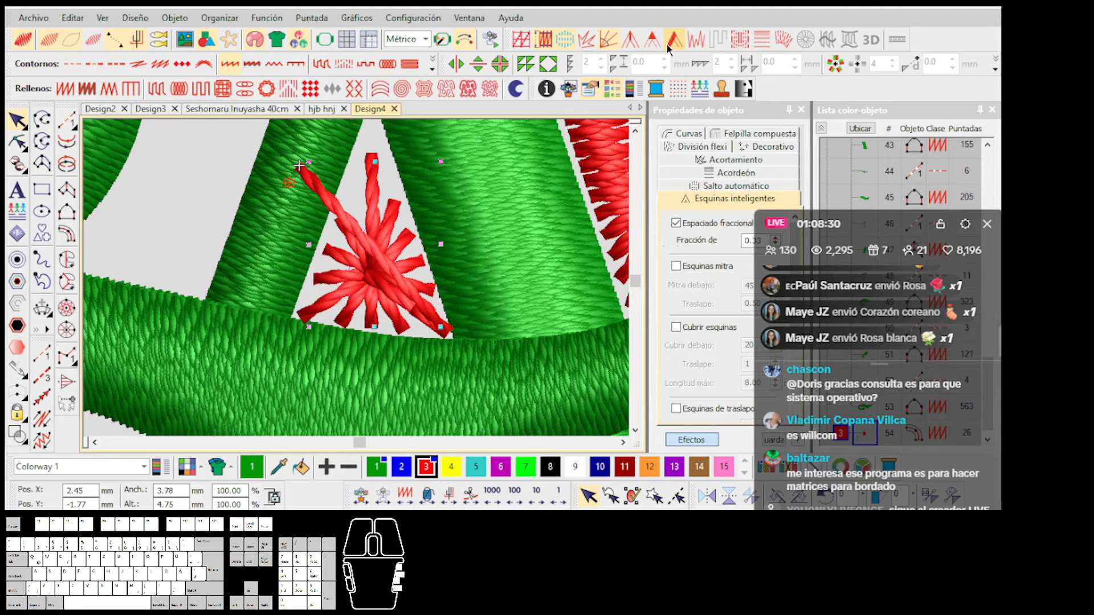
scroll(349, 264, "down", 3)
scroll(356, 273, "up", 1)
scroll(359, 283, "down", 1)
scroll(358, 283, "up", 2)
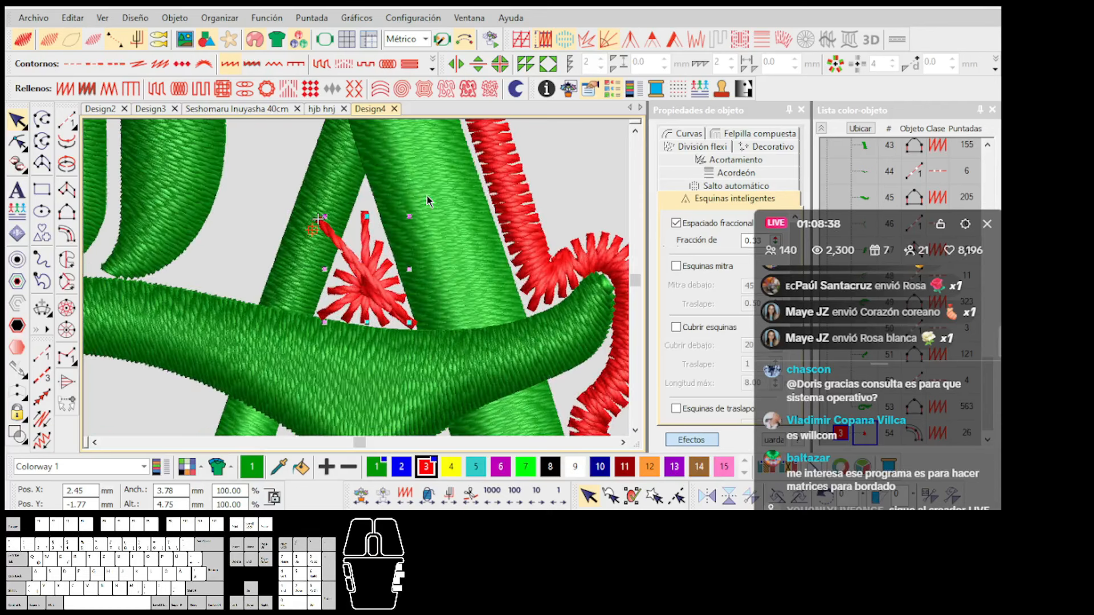
Try cap corners on the red triangle, and replace them with the lap corners effect.
left_click(648, 39)
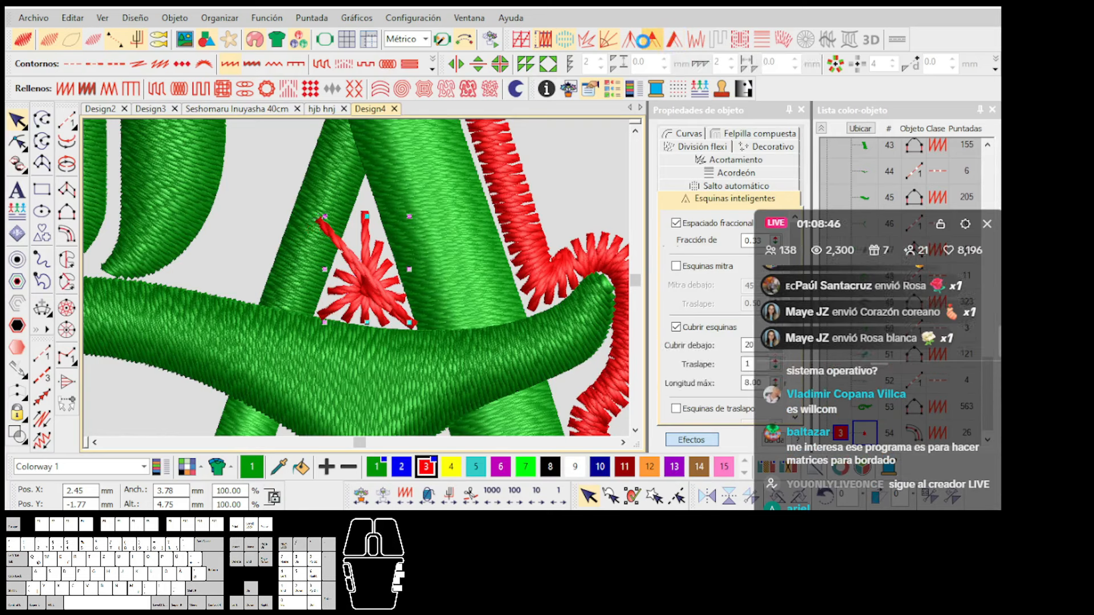
left_click(674, 39)
scroll(360, 284, "up", 1)
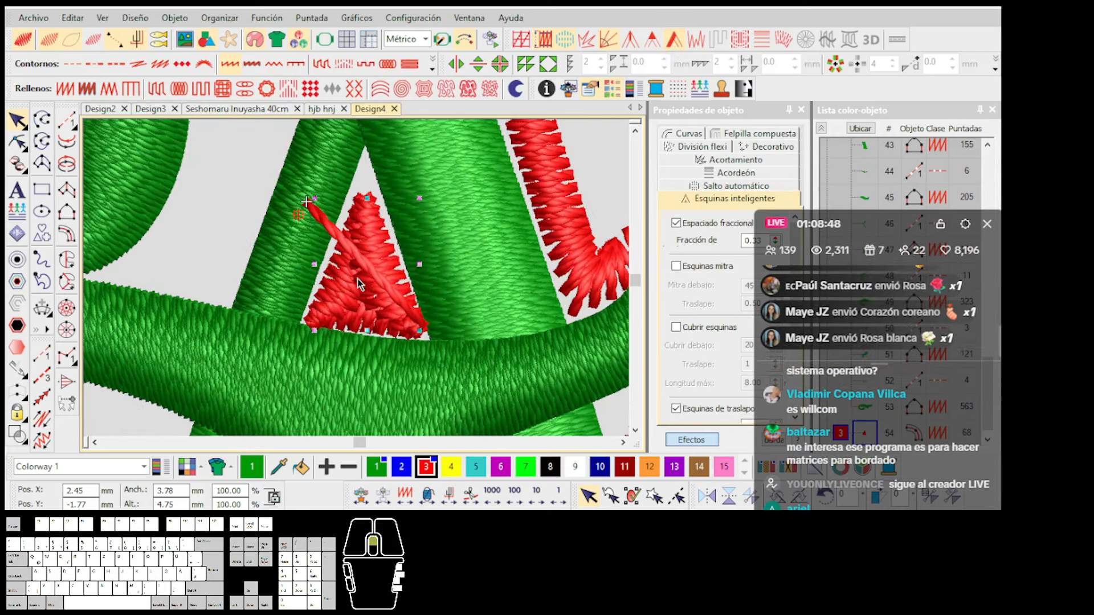
Scale down the small red satin triangle inside the letter A to about 3.17 by 3.96 mm.
scroll(366, 282, "down", 1)
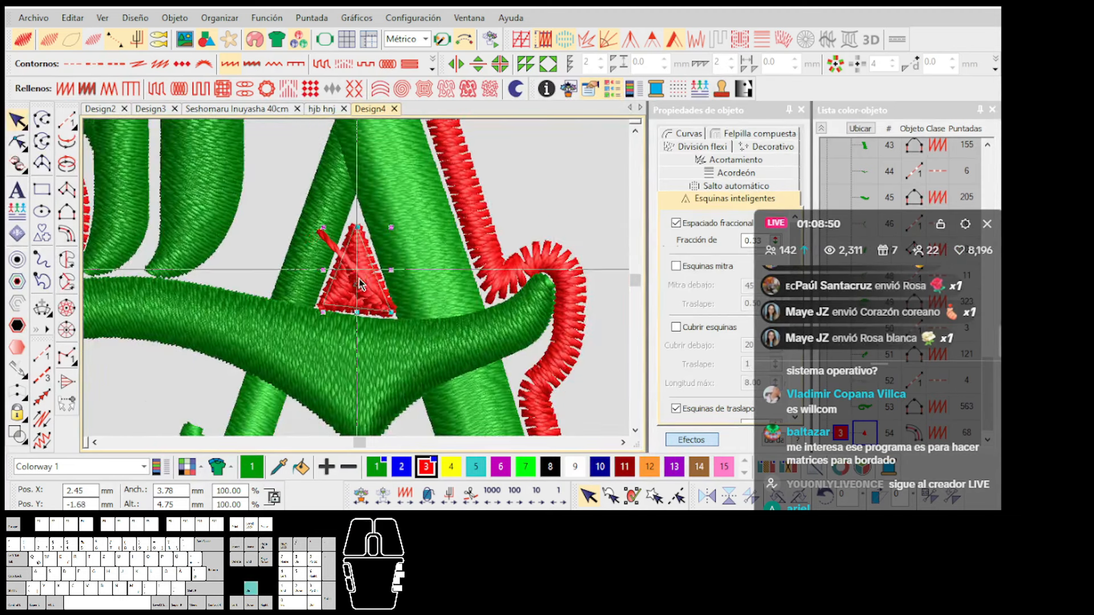
scroll(358, 284, "down", 1)
scroll(358, 283, "up", 2)
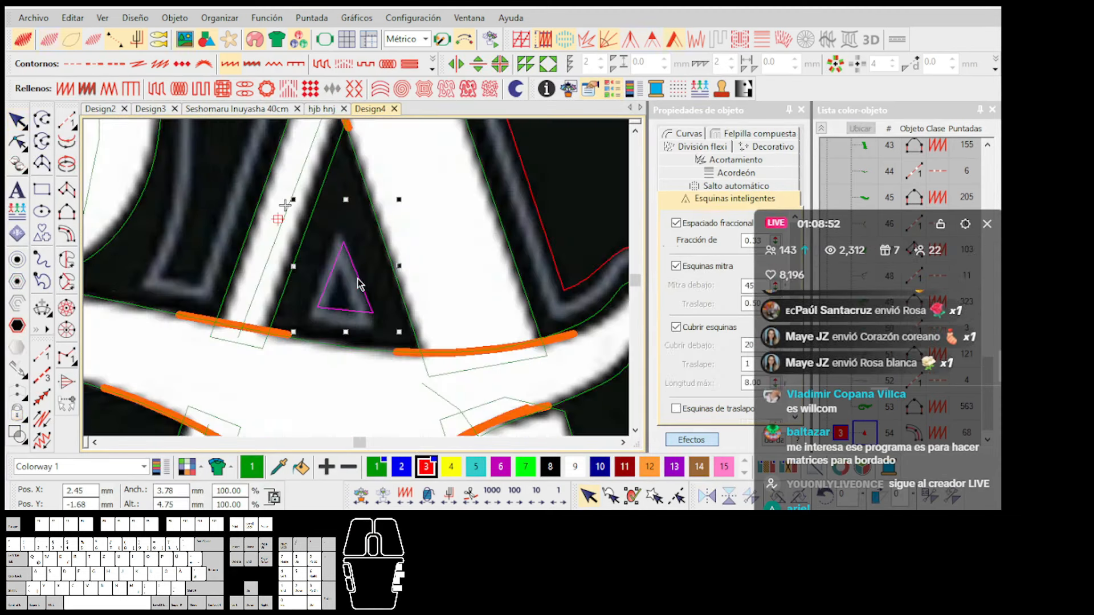
left_click_drag(400, 201, 387, 212)
scroll(349, 281, "up", 1)
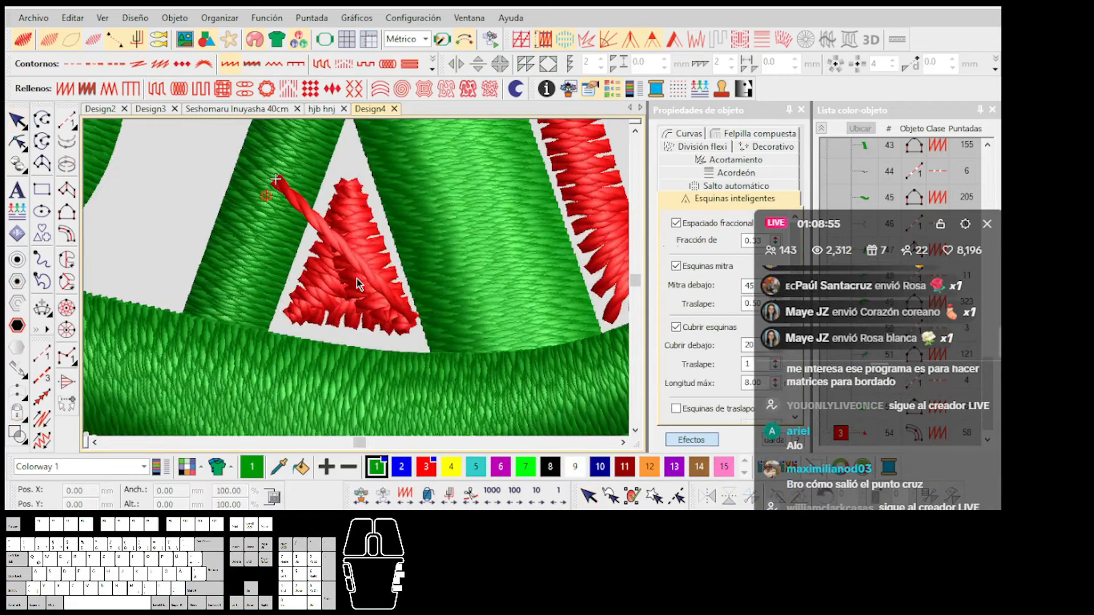
scroll(389, 319, "up", 1)
scroll(359, 283, "down", 3)
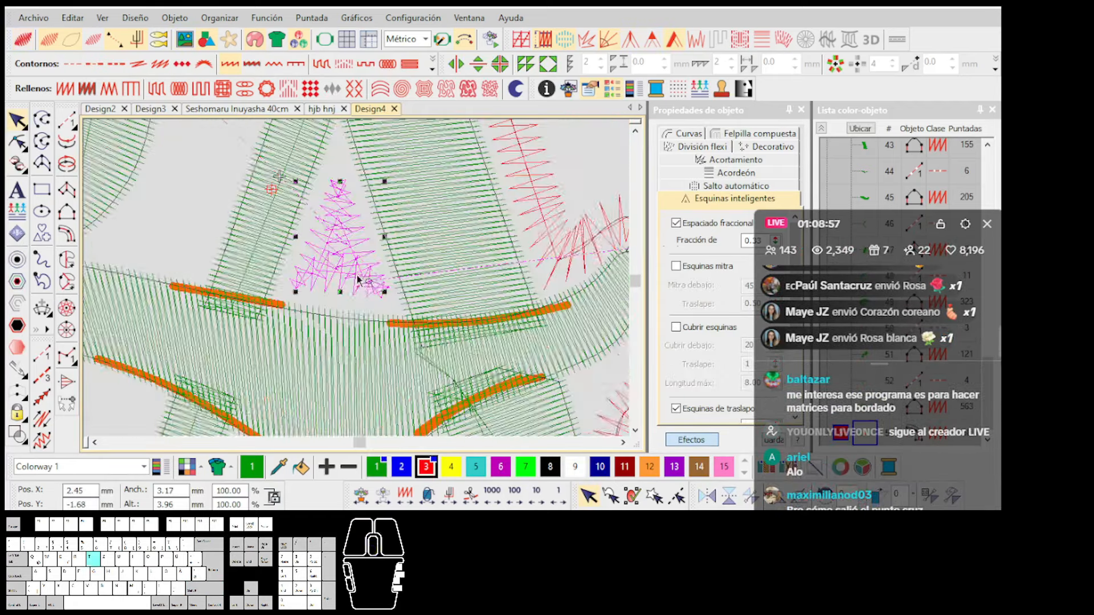
scroll(357, 283, "down", 1)
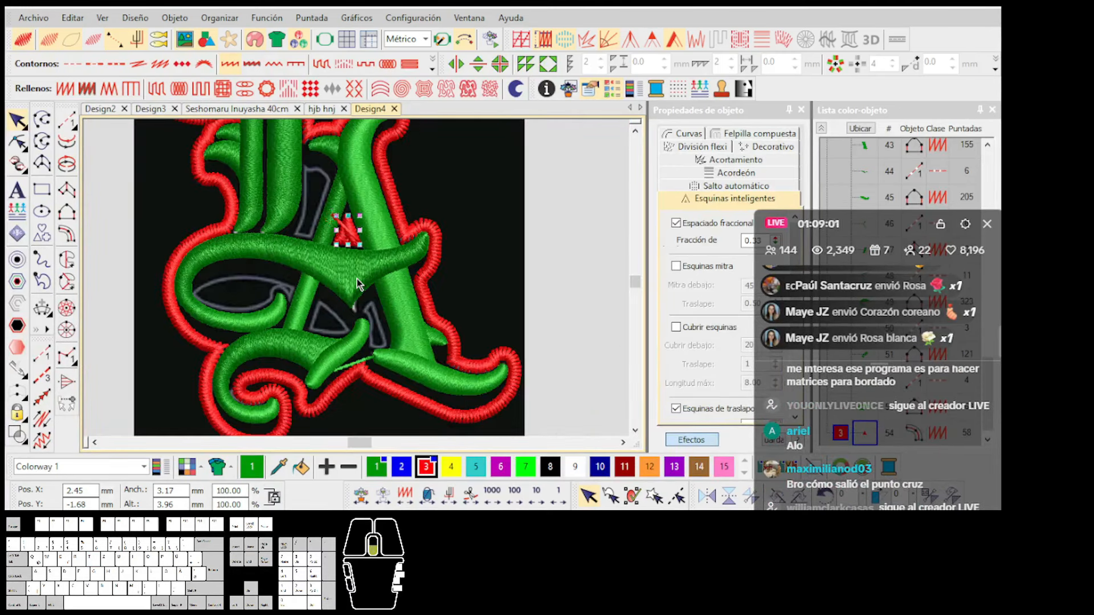
scroll(357, 283, "down", 1)
Try deleting the small red triangle to expose the artwork beneath it, and undo the deletion.
key("ctrl+a")
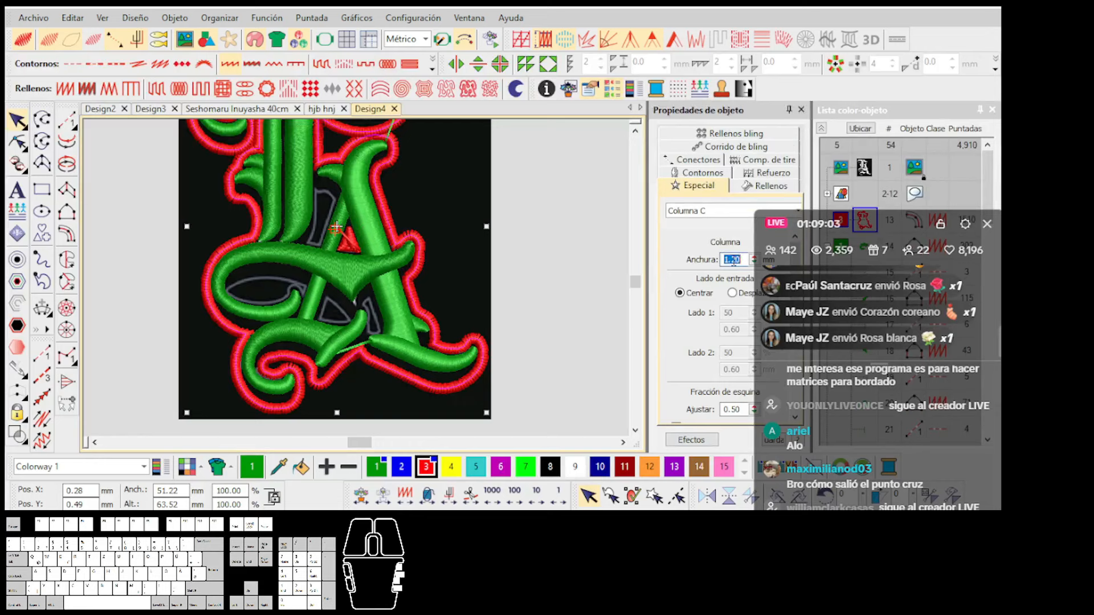
left_click(557, 224)
scroll(351, 245, "up", 2)
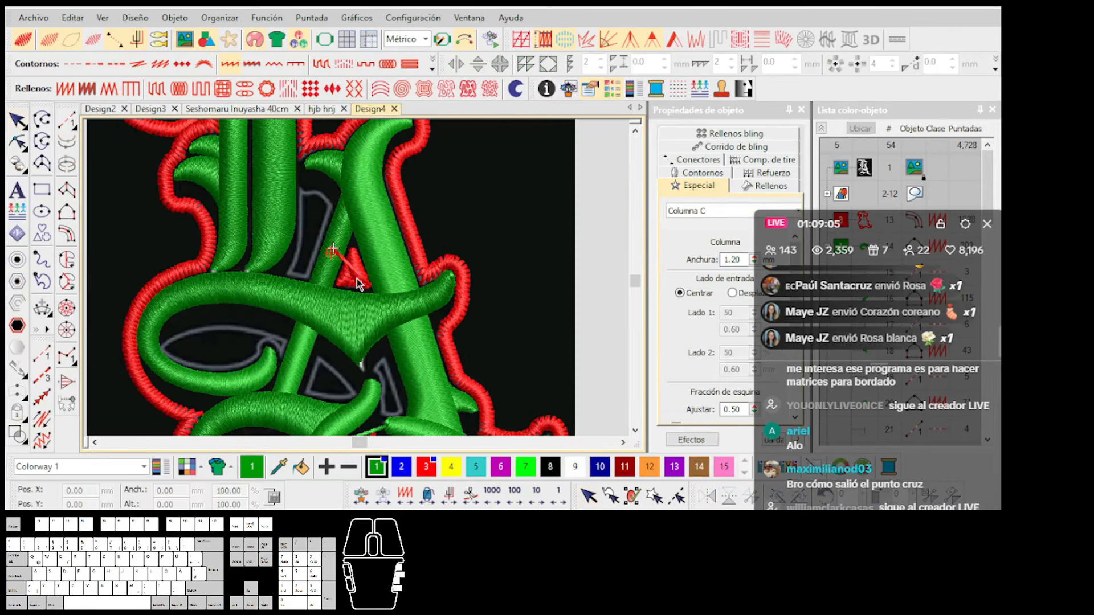
left_click(356, 280)
key("Delete")
scroll(356, 279, "down", 2)
scroll(356, 284, "up", 4)
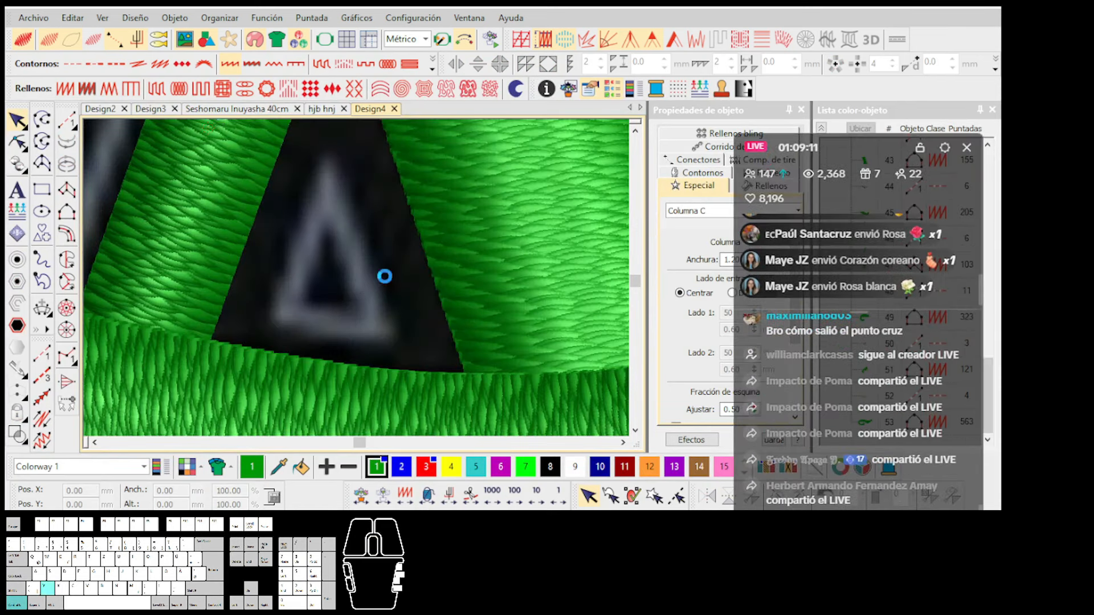
key("ctrl+z")
Examine the selected red triangle's overlapping stitches and corners against the backdrop artwork and the surrounding green letter.
scroll(358, 283, "down", 2)
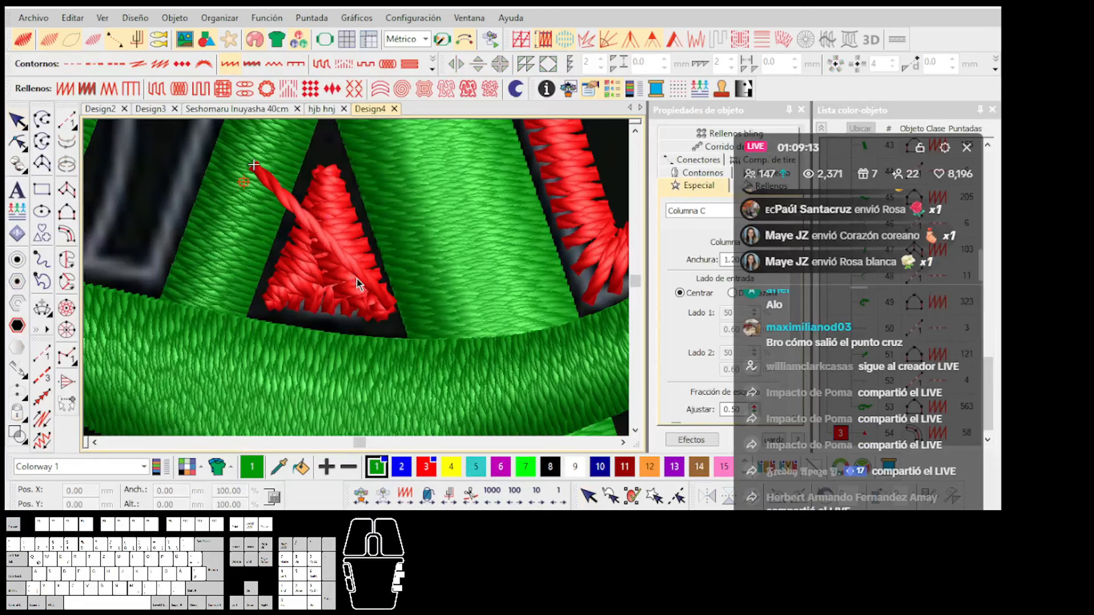
left_click(357, 283)
scroll(357, 283, "down", 2)
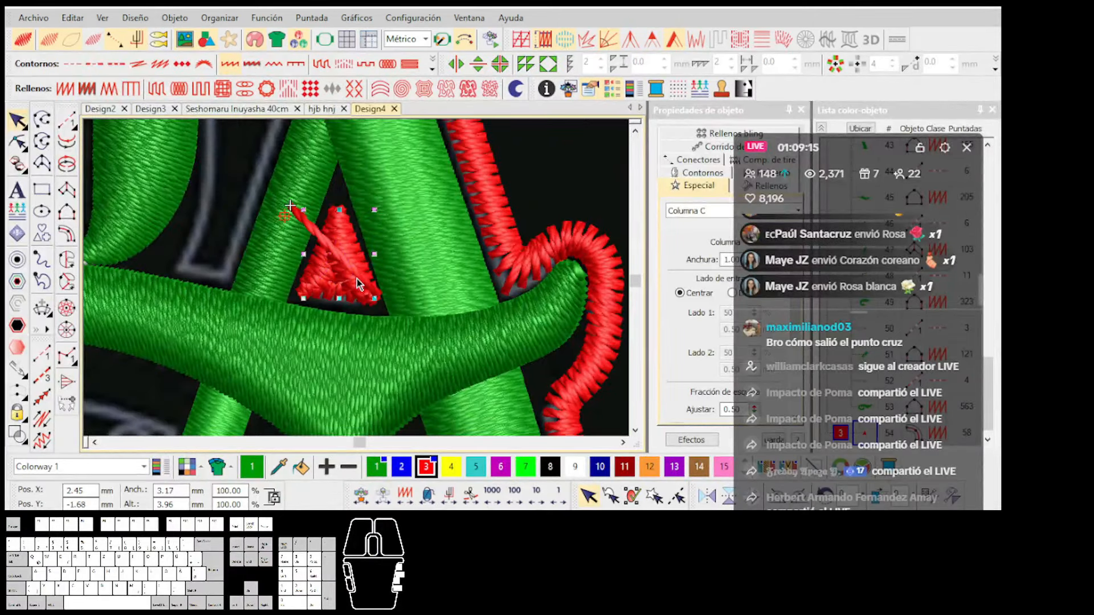
scroll(356, 278, "up", 3)
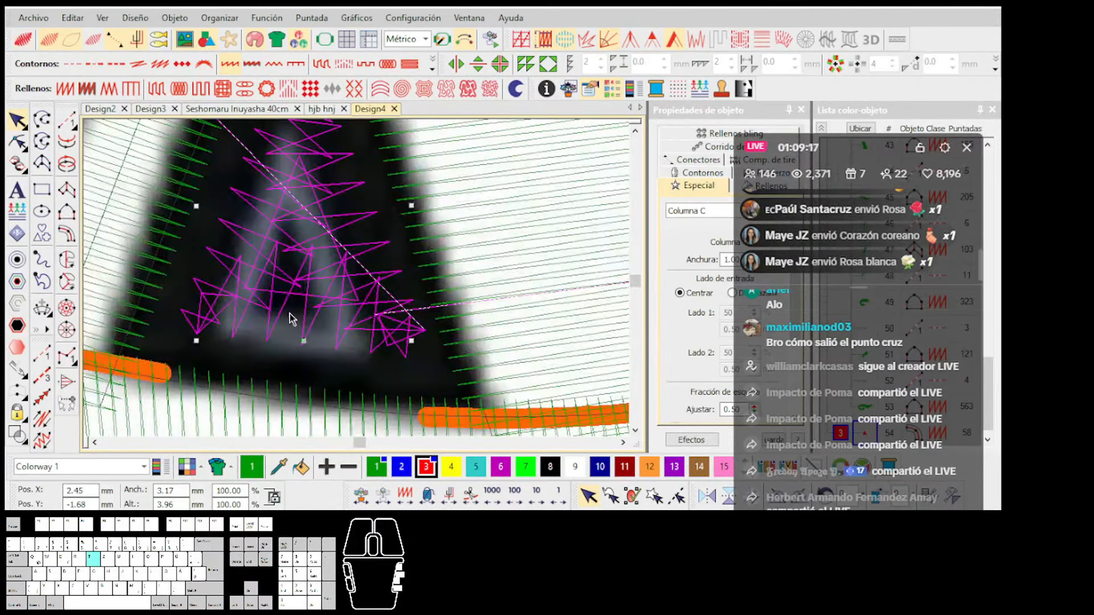
scroll(358, 279, "down", 2)
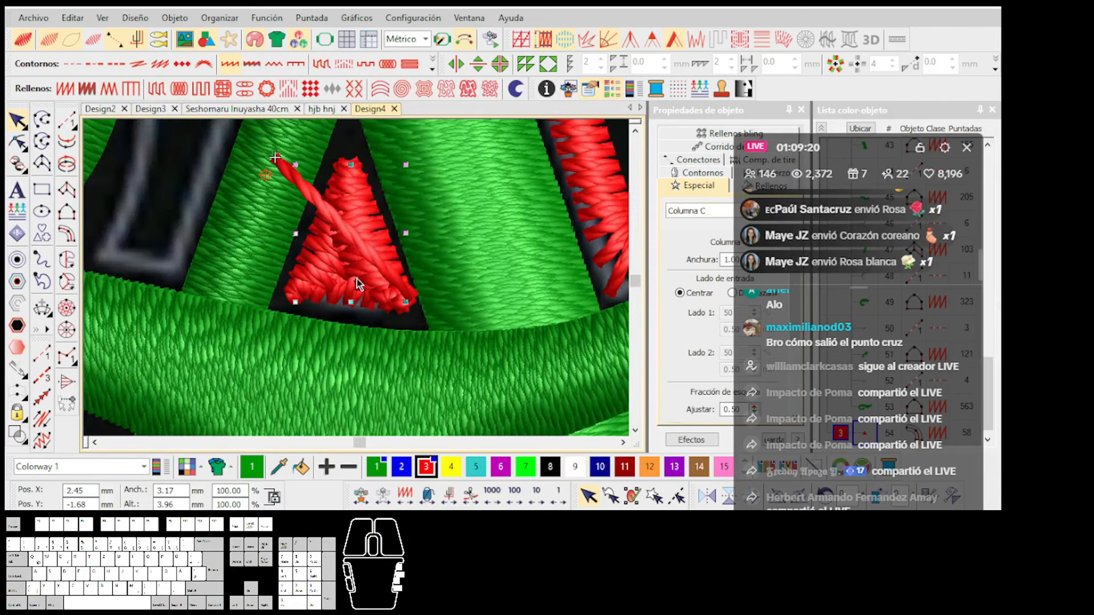
scroll(356, 279, "down", 1)
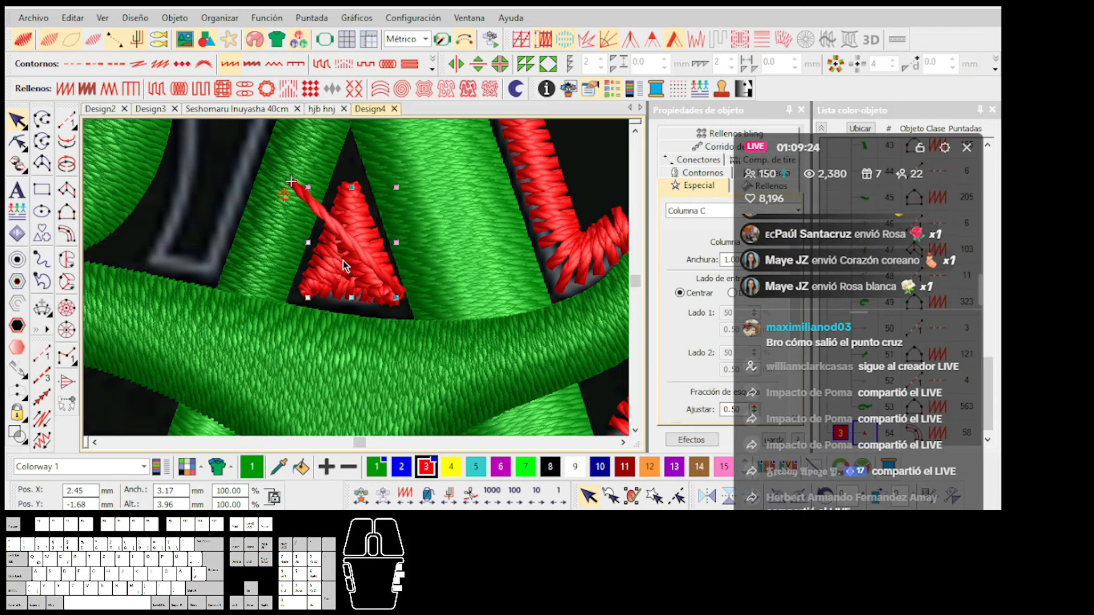
scroll(344, 268, "down", 2)
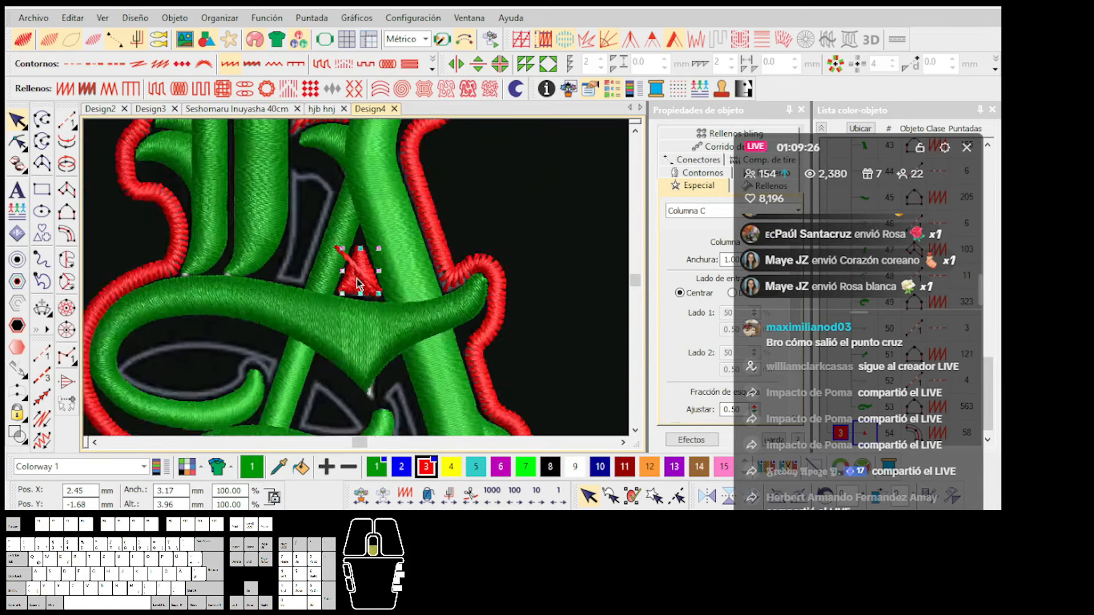
scroll(359, 283, "up", 1)
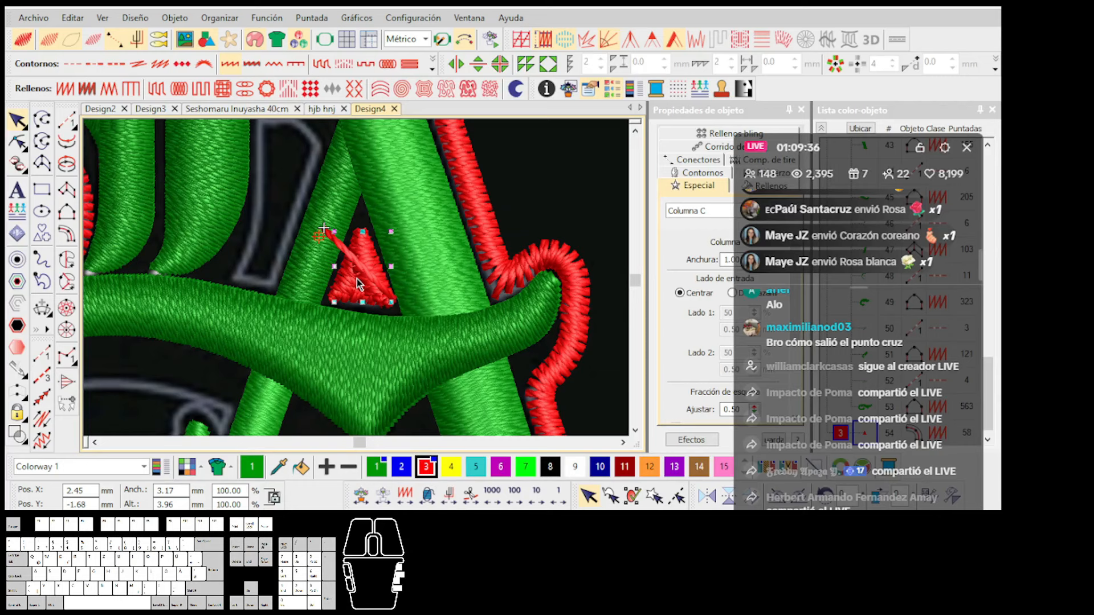
Try removing the red triangle to redraw it with another digitizing tool, and restore it.
left_click_drag(832, 151, 836, 106)
left_click(379, 279)
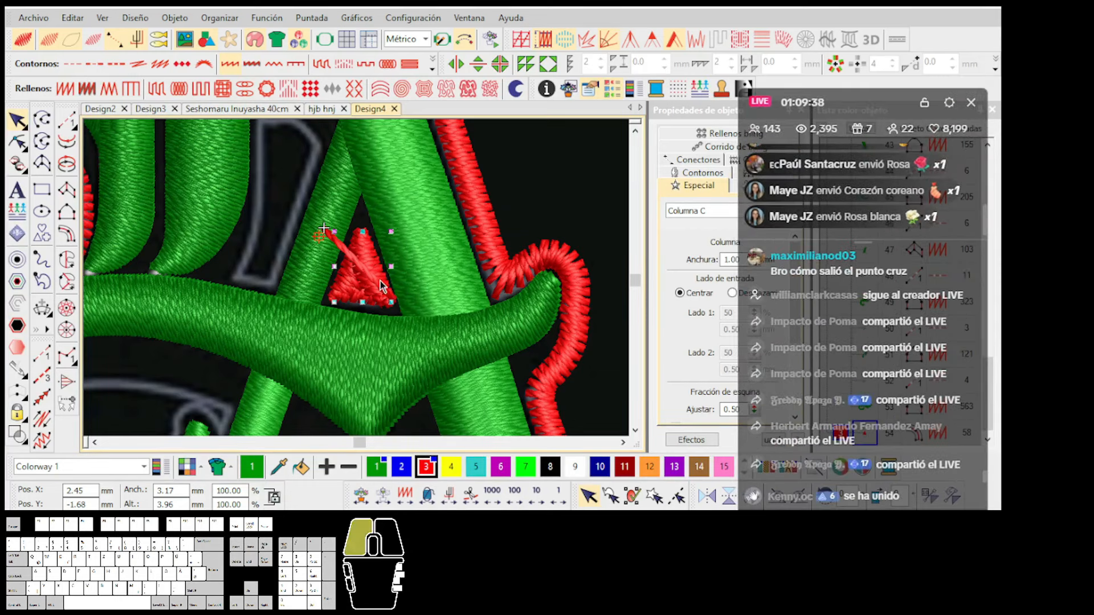
scroll(378, 279, "up", 1)
key("Delete")
scroll(356, 284, "up", 4)
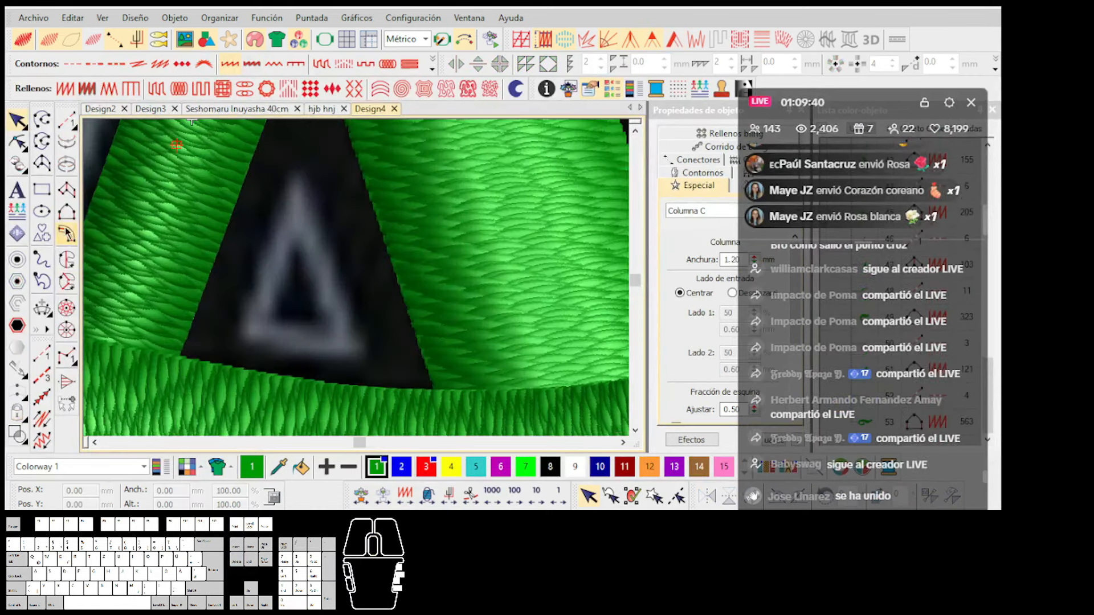
left_click(68, 213)
key("ctrl+z")
key("Escape")
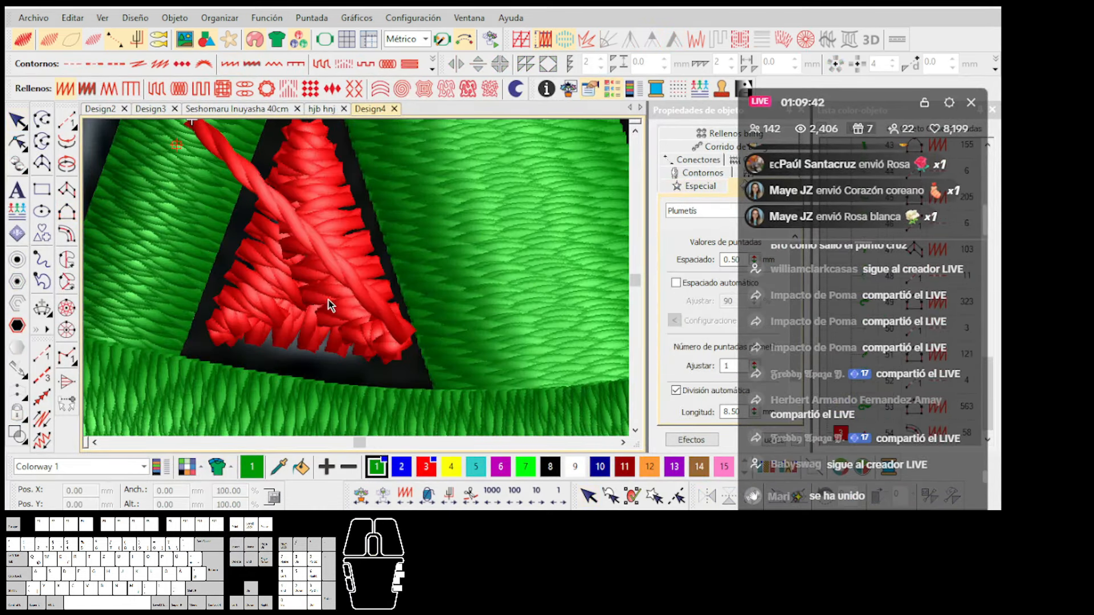
Digitize a small four-point green satin (Plumetís) shape across the base of the red triangle.
left_click(66, 214)
scroll(286, 301, "up", 1)
key("t")
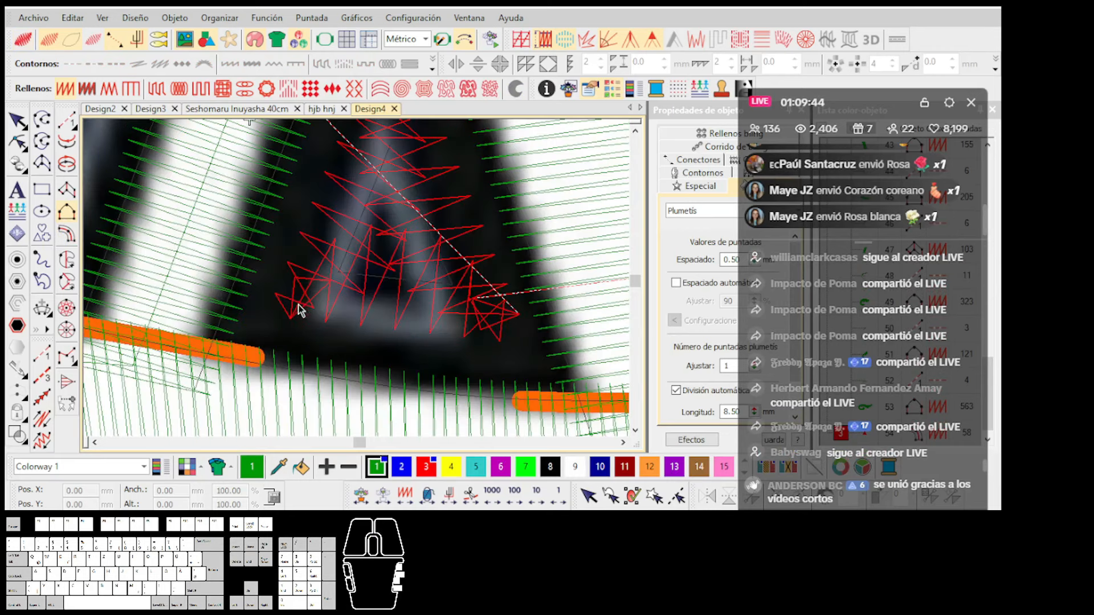
left_click(305, 313)
scroll(361, 285, "up", 1)
left_click(367, 295)
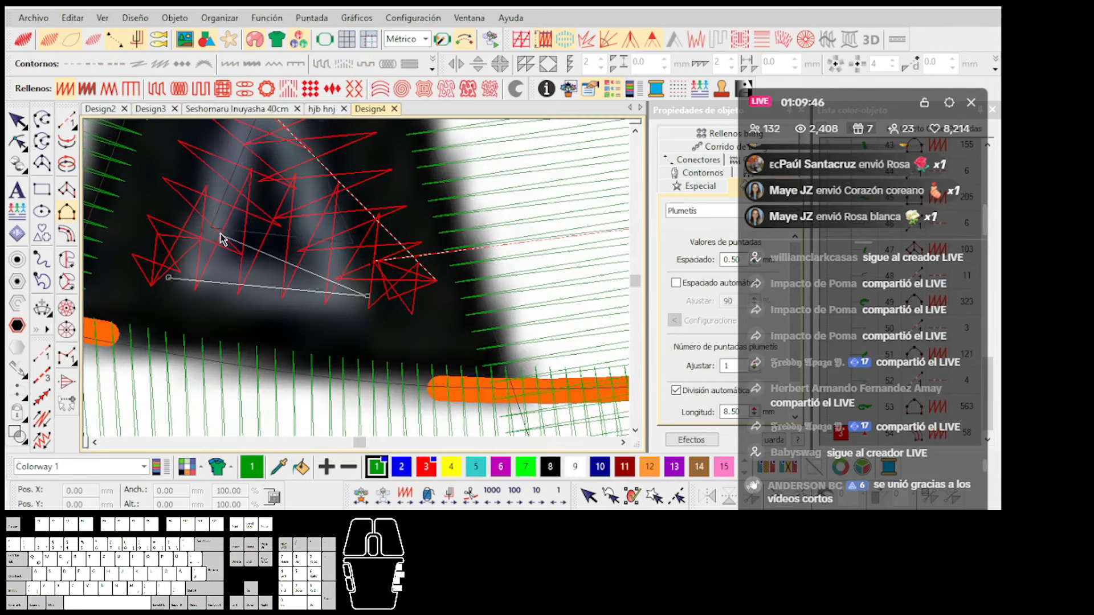
left_click(206, 220)
left_click(340, 224)
key("t")
key("Return")
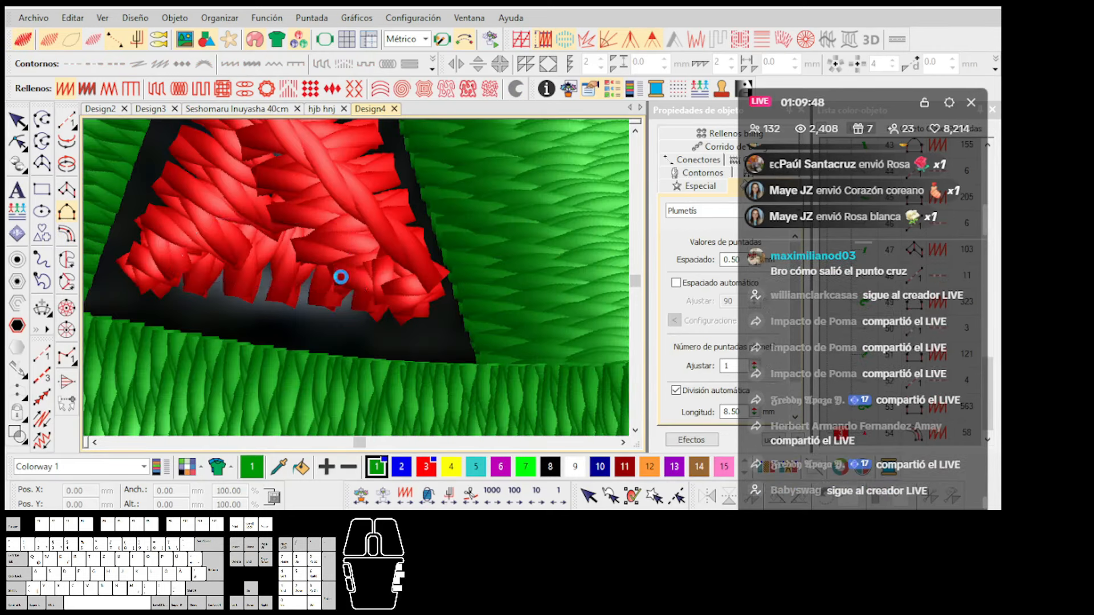
scroll(357, 301, "down", 2)
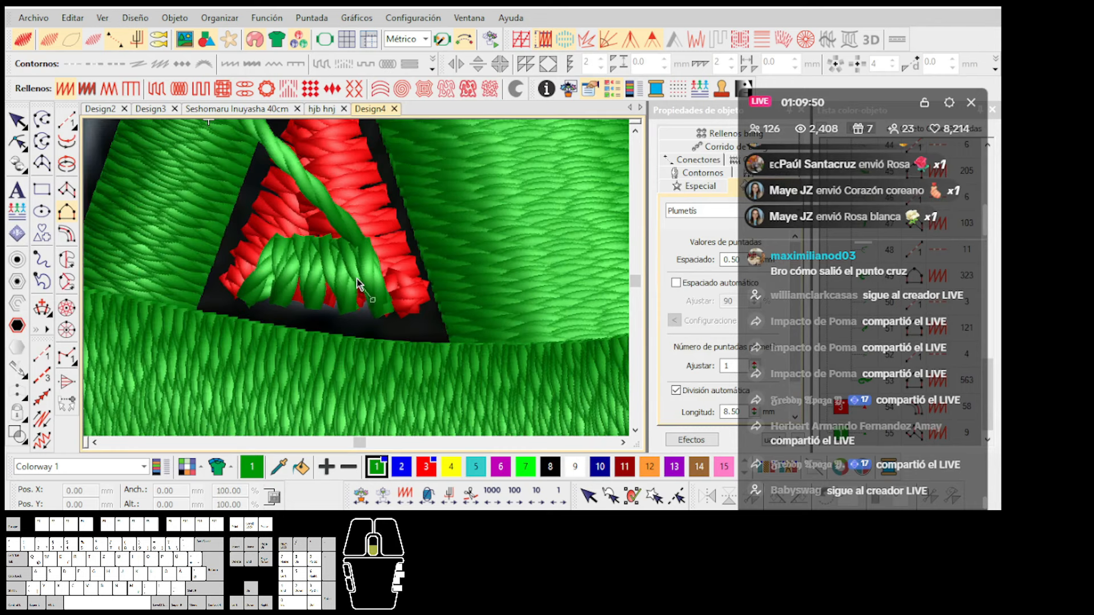
scroll(359, 285, "down", 1)
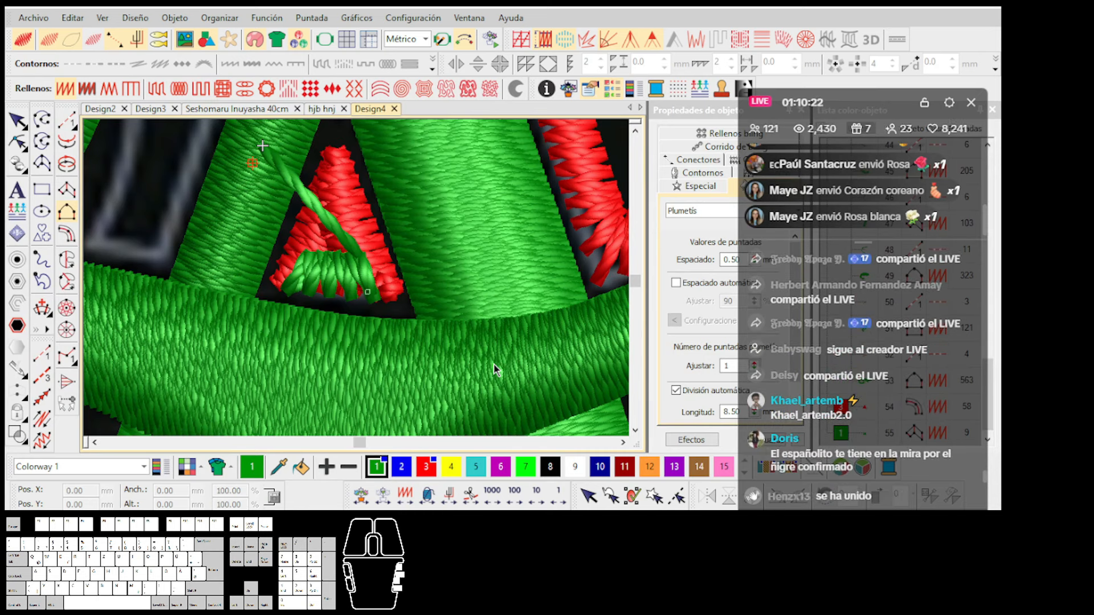
scroll(447, 285, "up", 1)
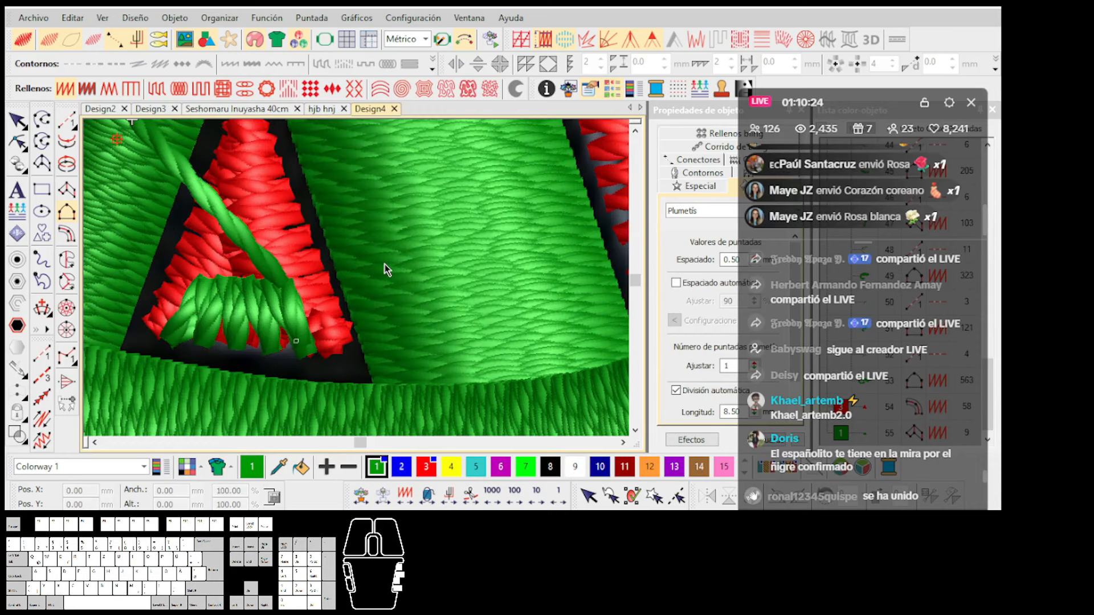
left_click(322, 362)
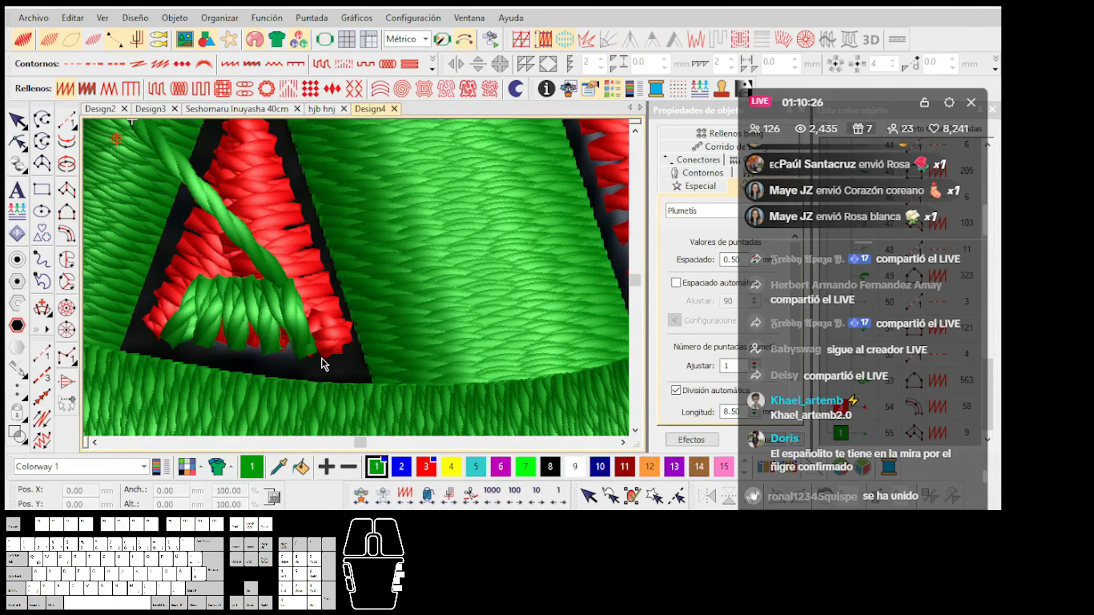
left_click(68, 213)
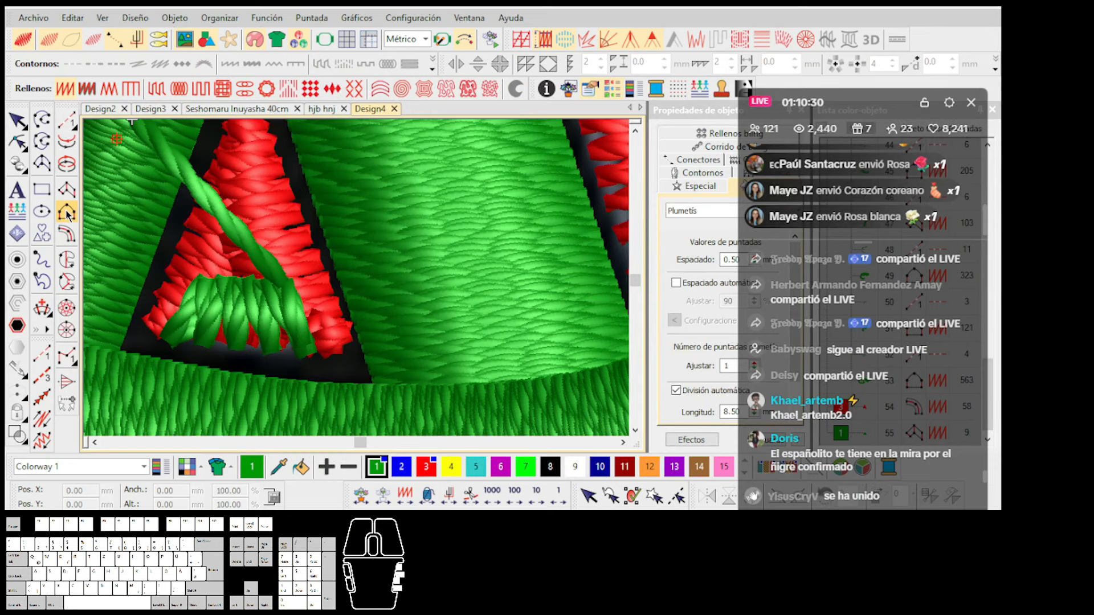
key("t")
key("t")
left_click(340, 345)
scroll(278, 208, "down", 2)
scroll(357, 279, "up", 2)
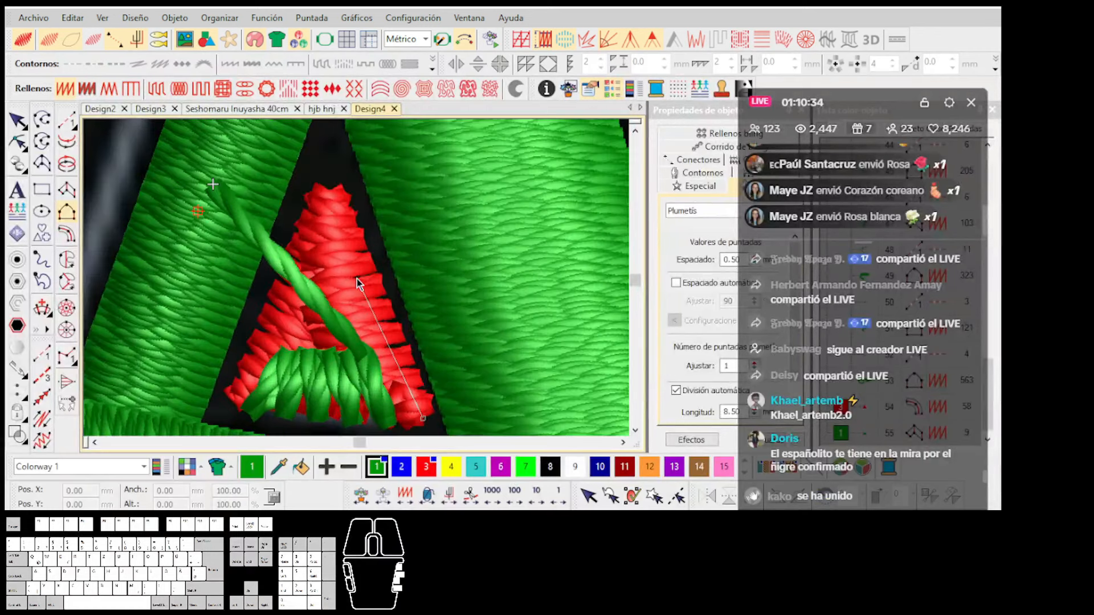
scroll(357, 278, "down", 2)
scroll(356, 278, "up", 2)
scroll(356, 279, "down", 2)
scroll(357, 278, "up", 1)
scroll(357, 279, "down", 1)
scroll(357, 278, "up", 1)
scroll(356, 279, "down", 1)
scroll(356, 278, "up", 2)
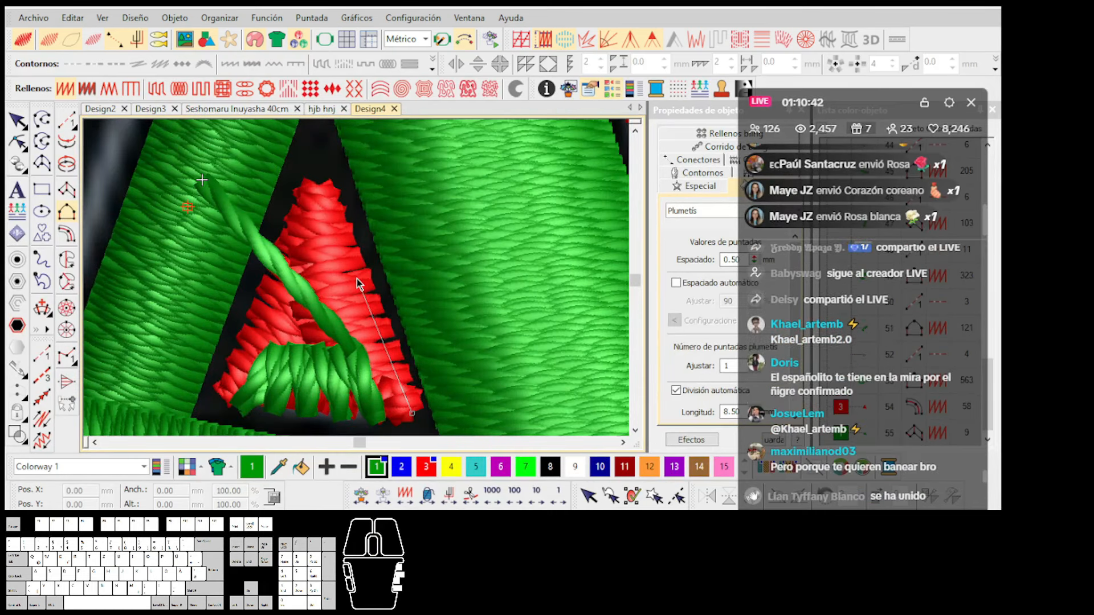
key("BackSpace")
Reshape the green satin shape by moving its stitch end point to the shape's upper-left corner.
scroll(314, 356, "up", 1)
key("Escape")
left_click(367, 281)
key("h")
left_click_drag(297, 276, 303, 274)
left_click_drag(408, 282, 295, 265)
key("ctrl+z")
mouse_move(419, 297)
left_mouse_down()
mouse_move(408, 282)
mouse_move(300, 257)
left_mouse_up()
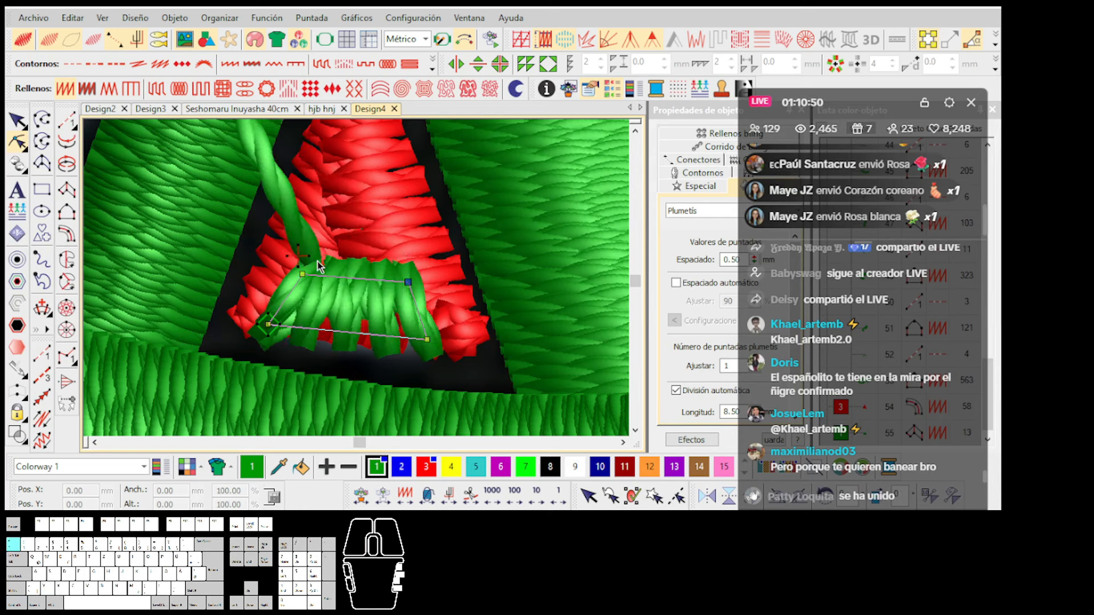
key("Escape")
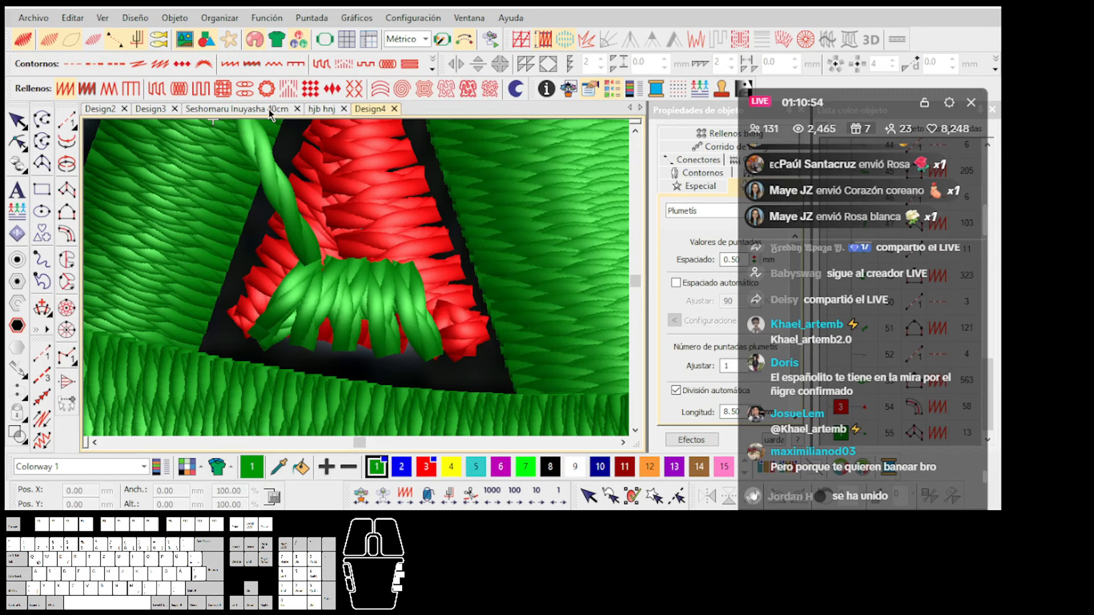
Look through the open designs Design3 and Design2, and inspect the character artwork in the hjb hnj design.
left_click(158, 115)
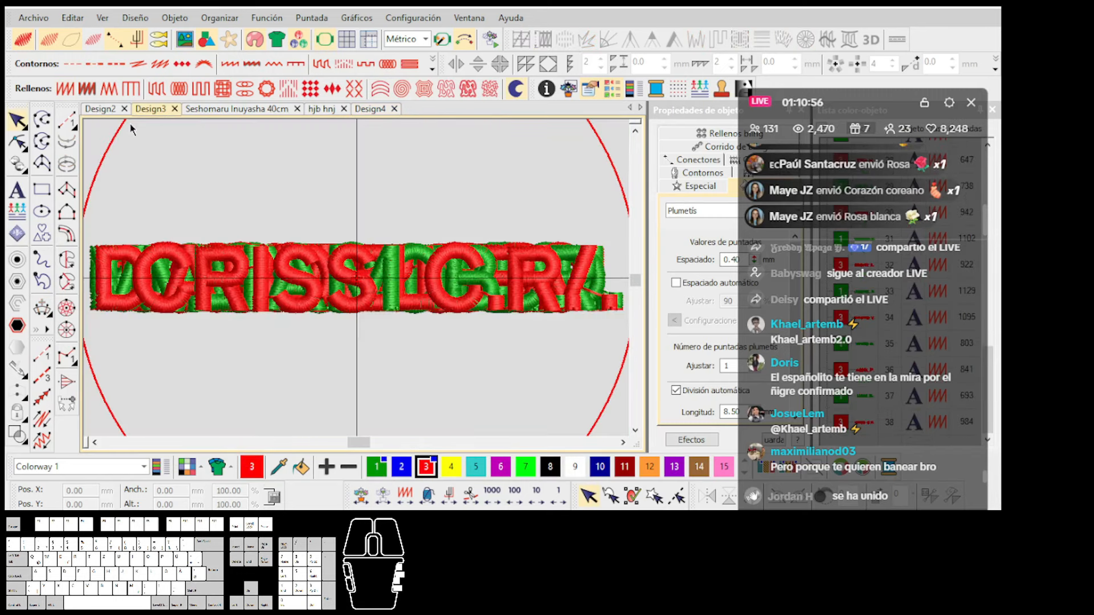
left_click(103, 109)
left_click(323, 109)
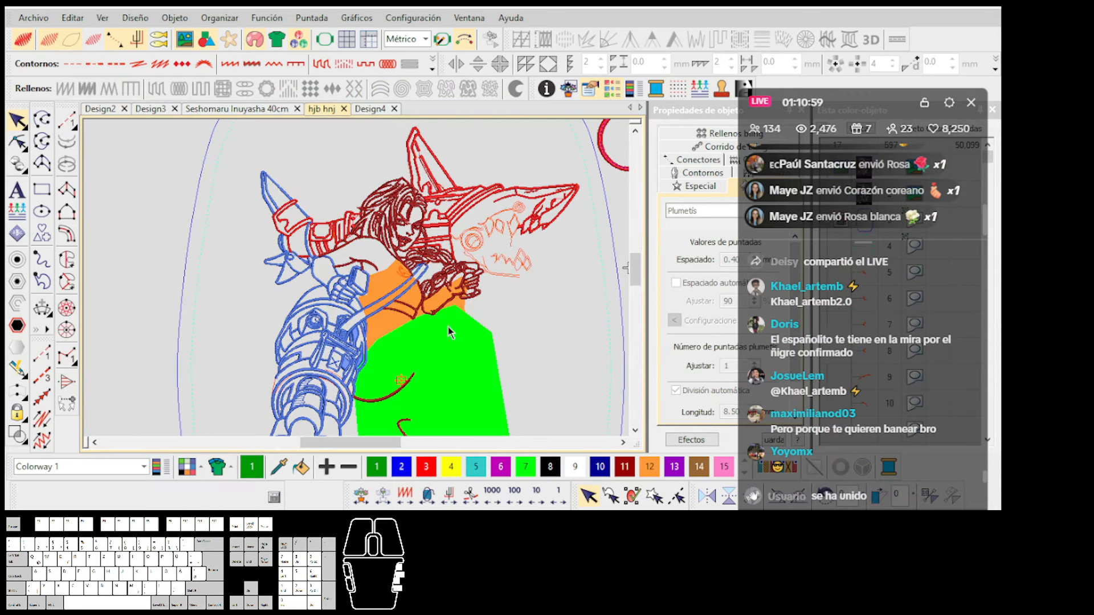
scroll(359, 283, "up", 1)
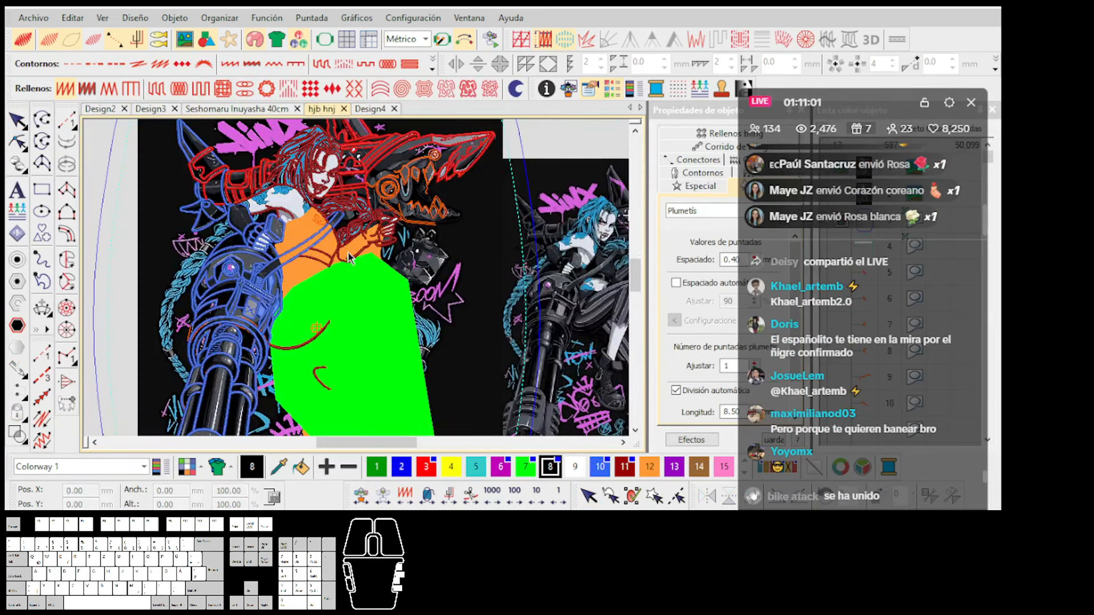
scroll(376, 288, "down", 1)
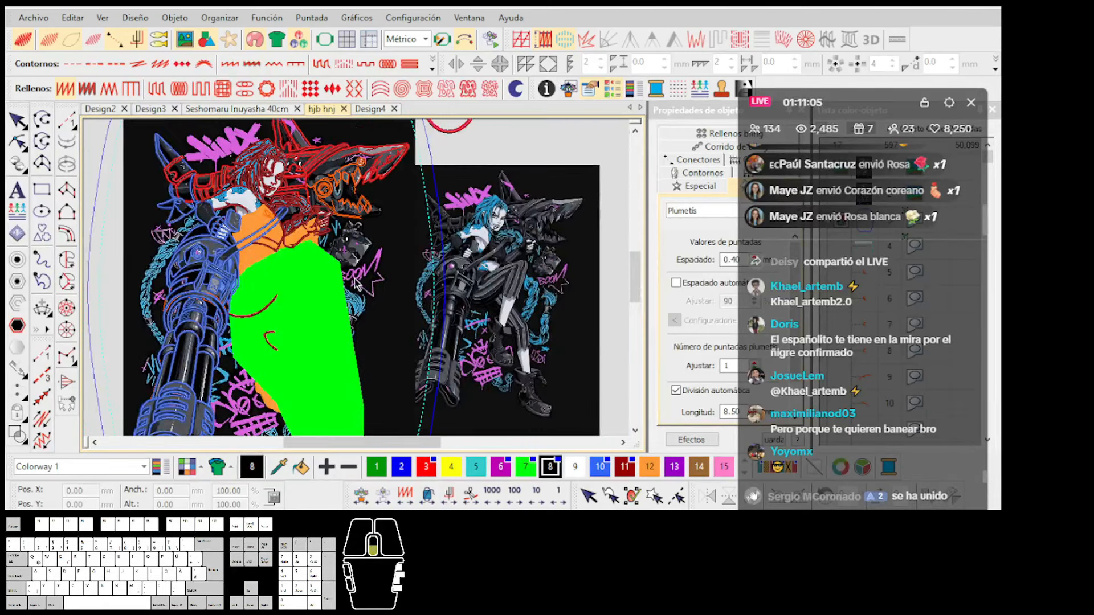
scroll(439, 295, "up", 1)
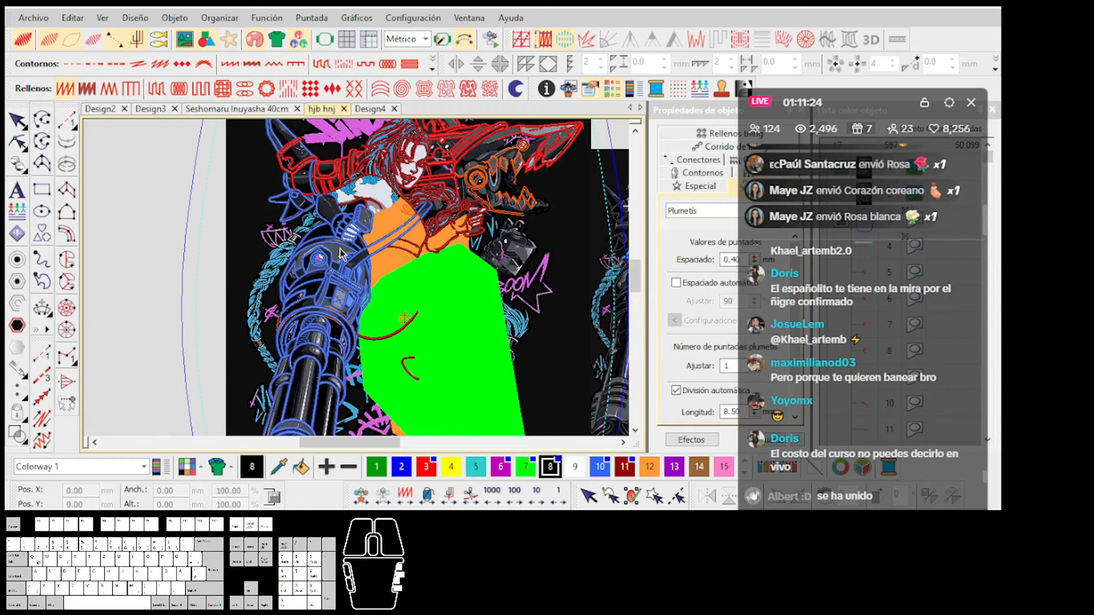
Look through the Seshomaru Inuyasha 40cm and Design3 designs and return to Design4.
left_click(270, 112)
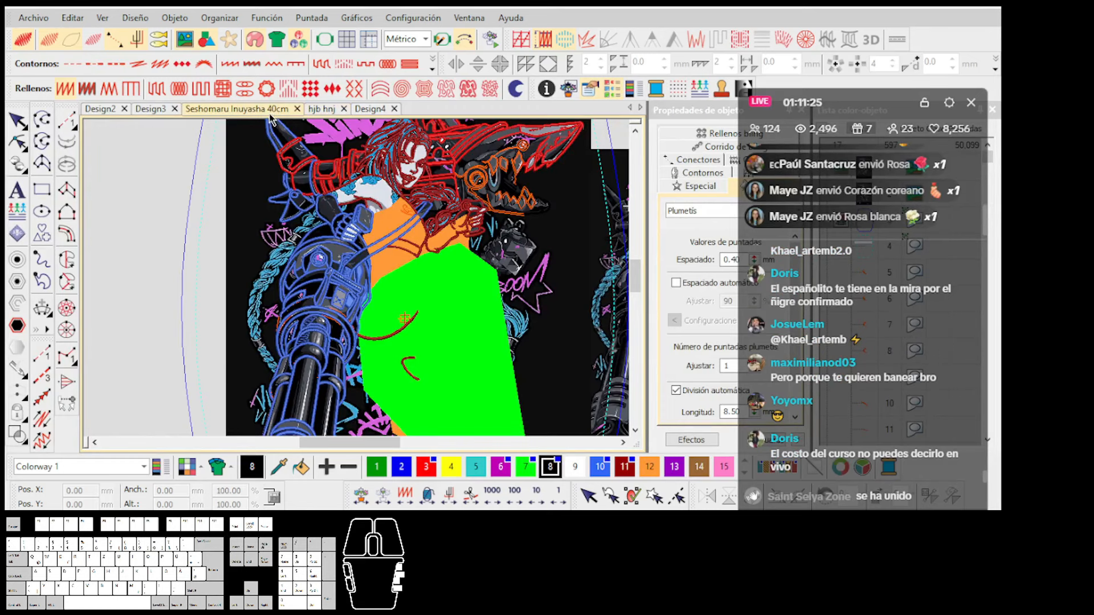
left_click(153, 112)
left_click(372, 109)
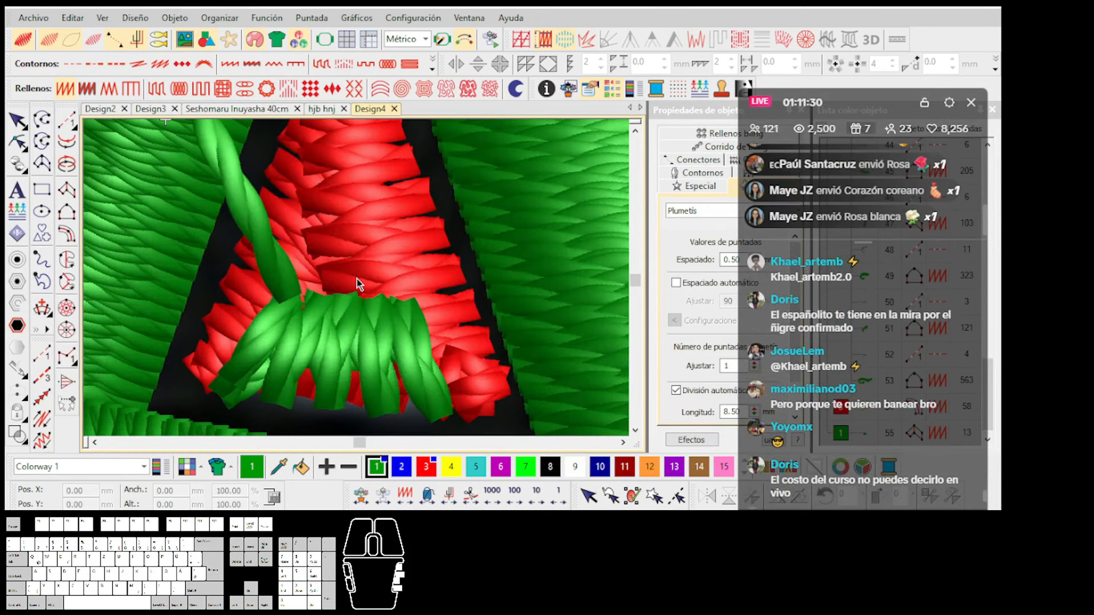
Digitize a four-point green satin (Plumetís) shape along the left side of the red triangle.
key("t")
key("space")
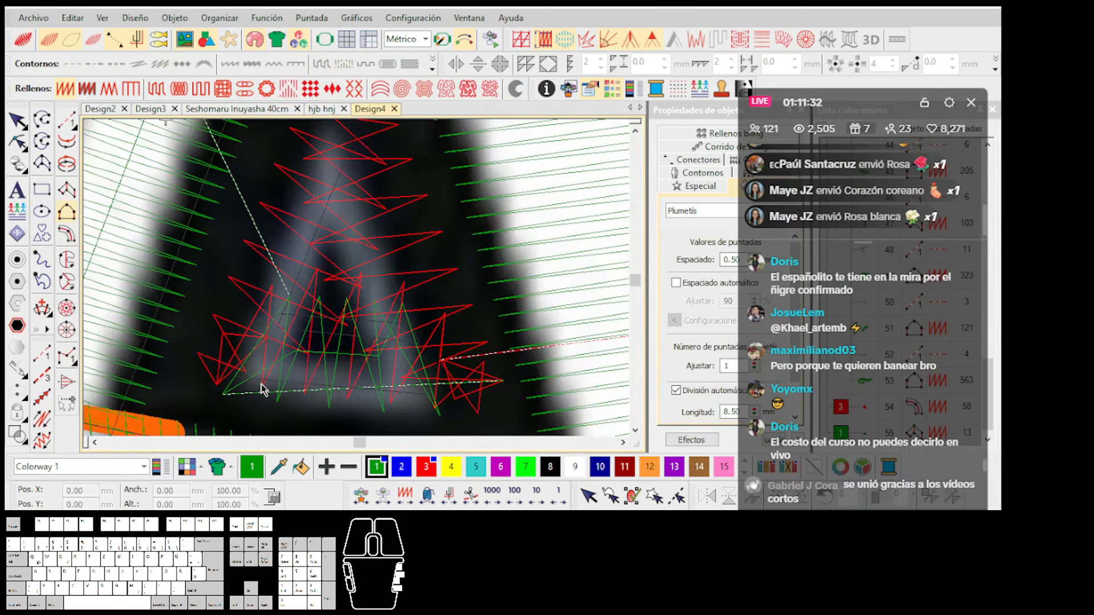
left_click(266, 383)
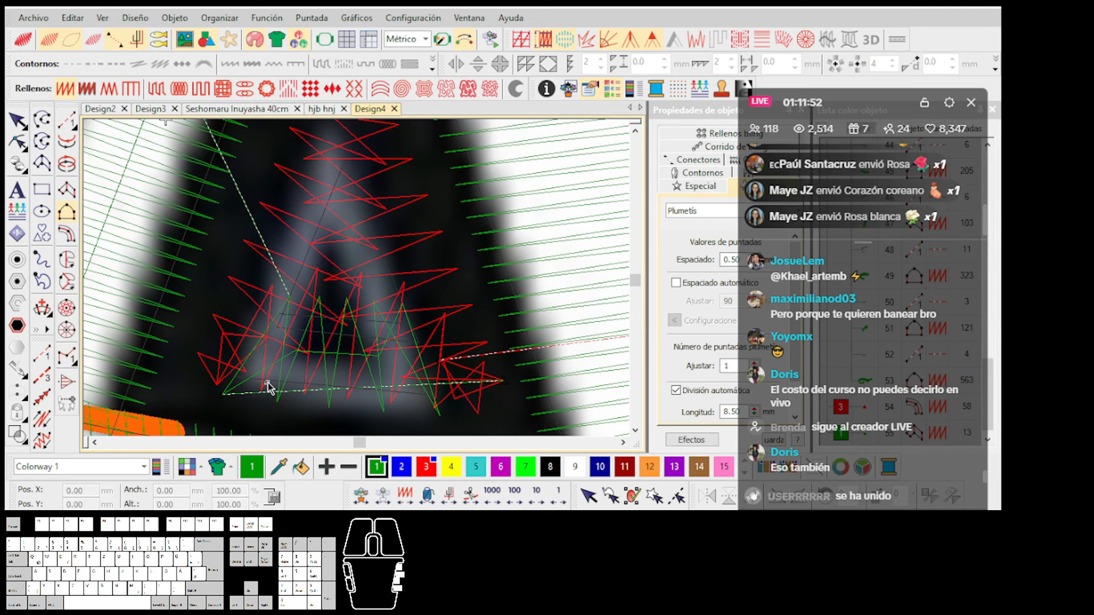
left_click(342, 213)
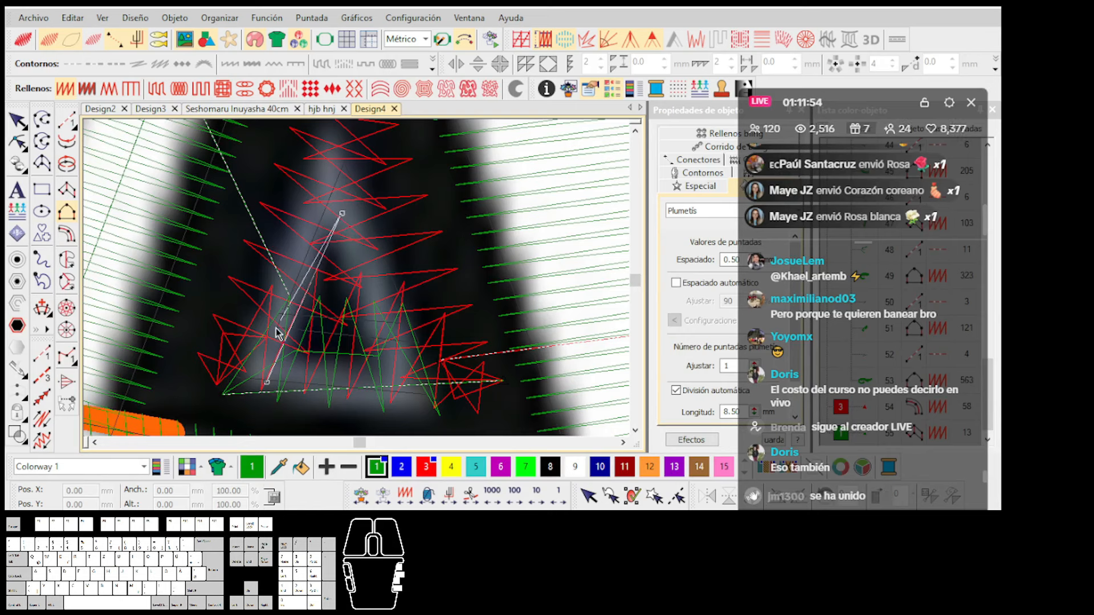
key("Return")
left_click(201, 380)
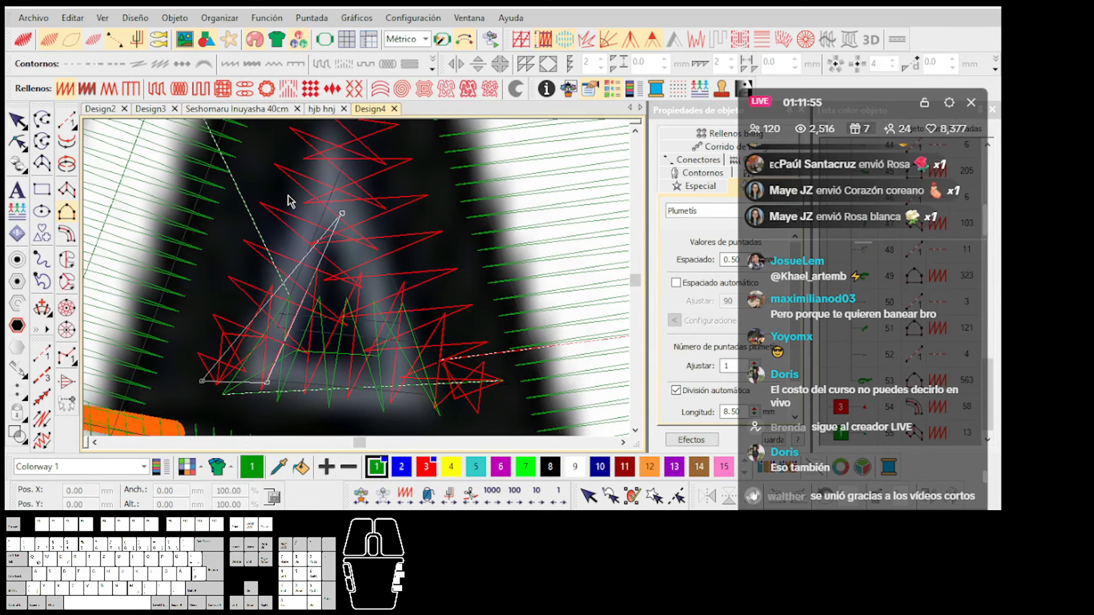
key("t")
key("Return")
Digitize a six-point green satin (Plumetís) shape from near the red triangle's apex down its right side to the lower-right corner.
scroll(325, 218, "down", 1)
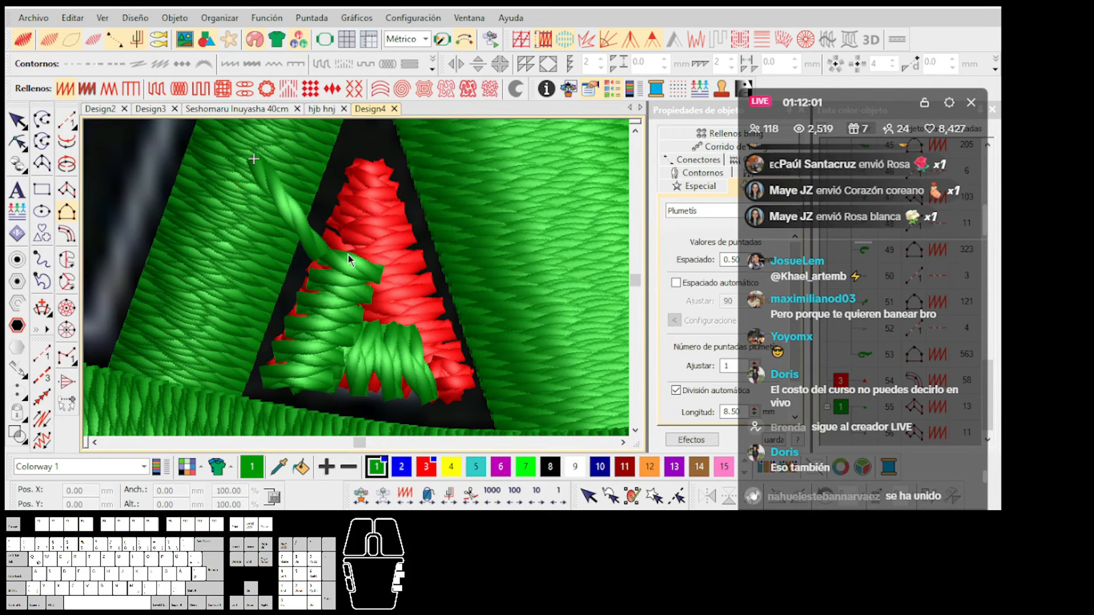
key("t")
key("t")
key("t")
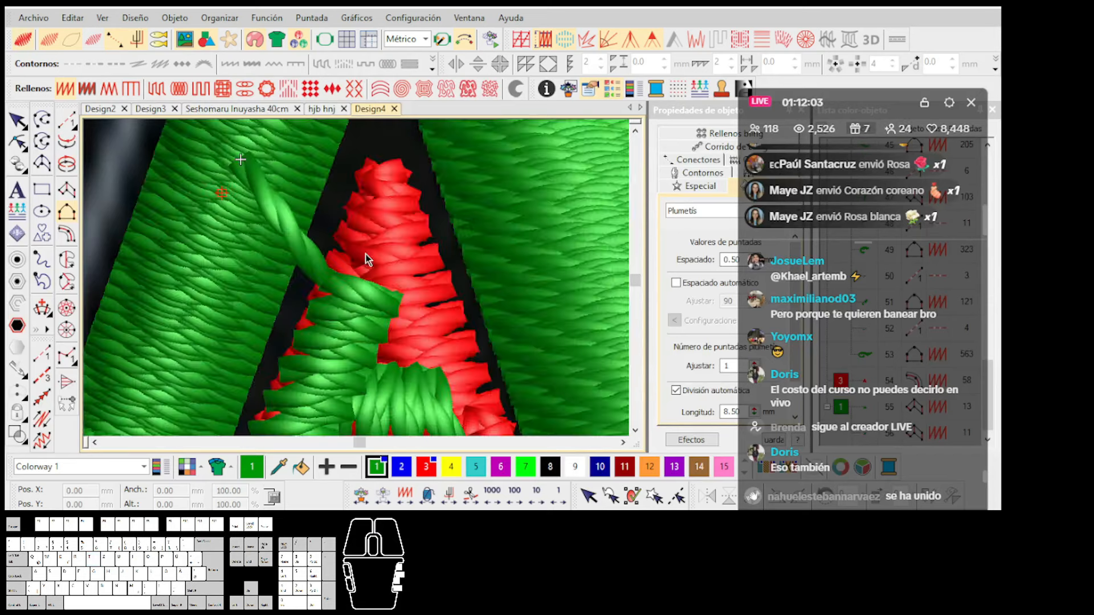
left_click(367, 225)
key("t")
key("t")
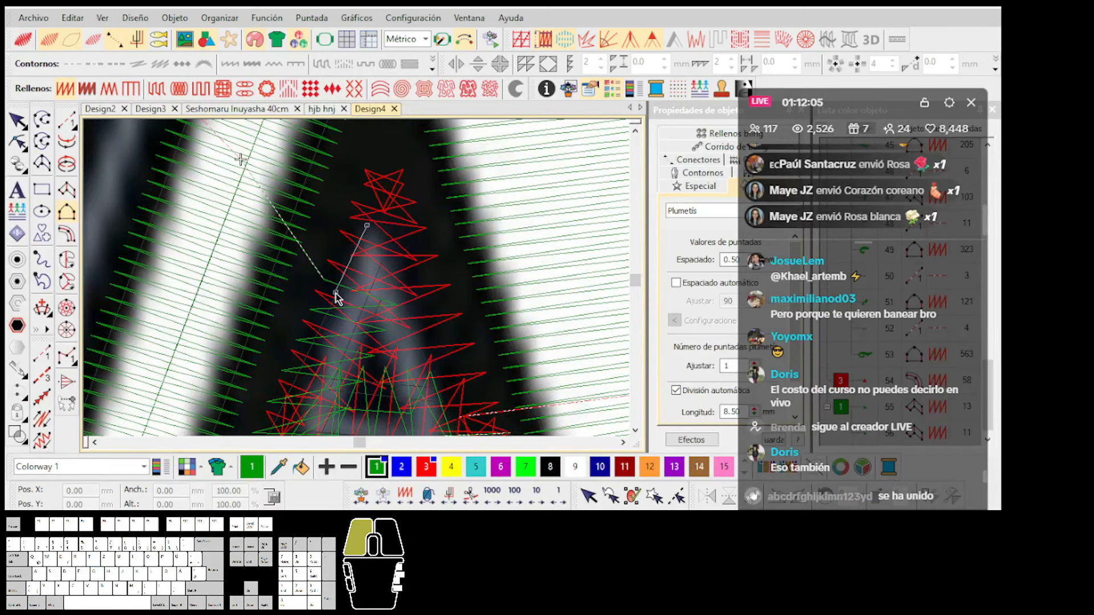
scroll(405, 411, "down", 1)
key("t")
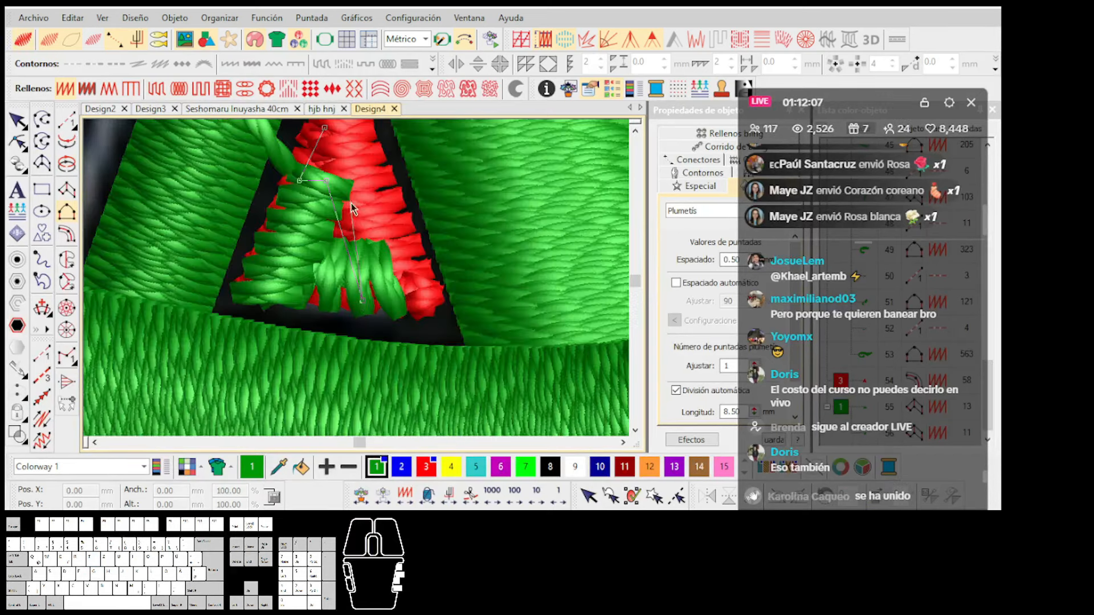
scroll(357, 262, "up", 2)
key("t")
key("t")
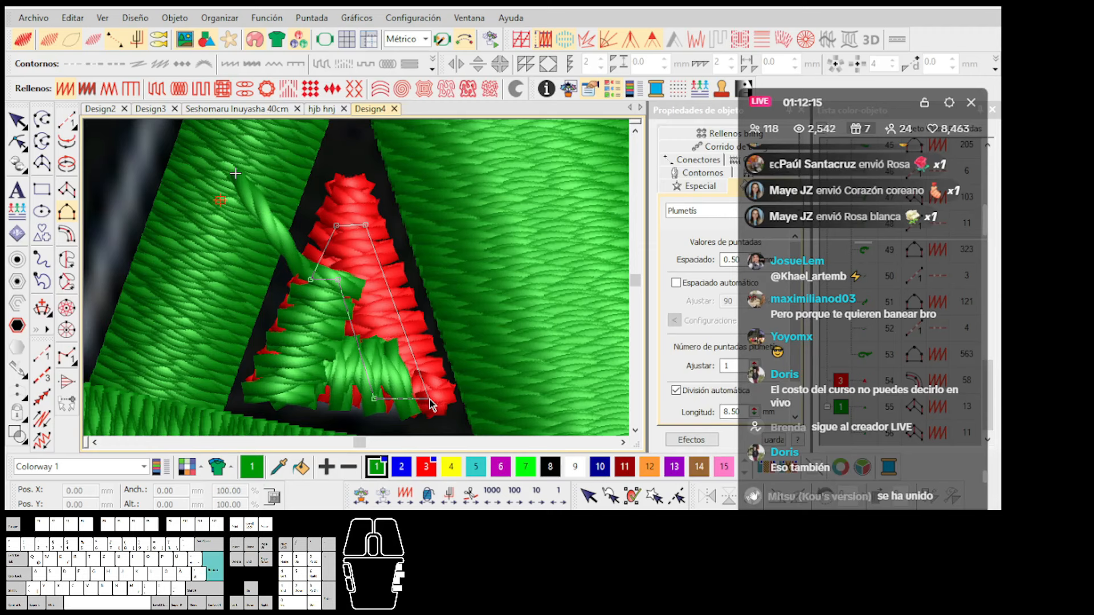
left_click(434, 403)
key("Return")
key("Escape")
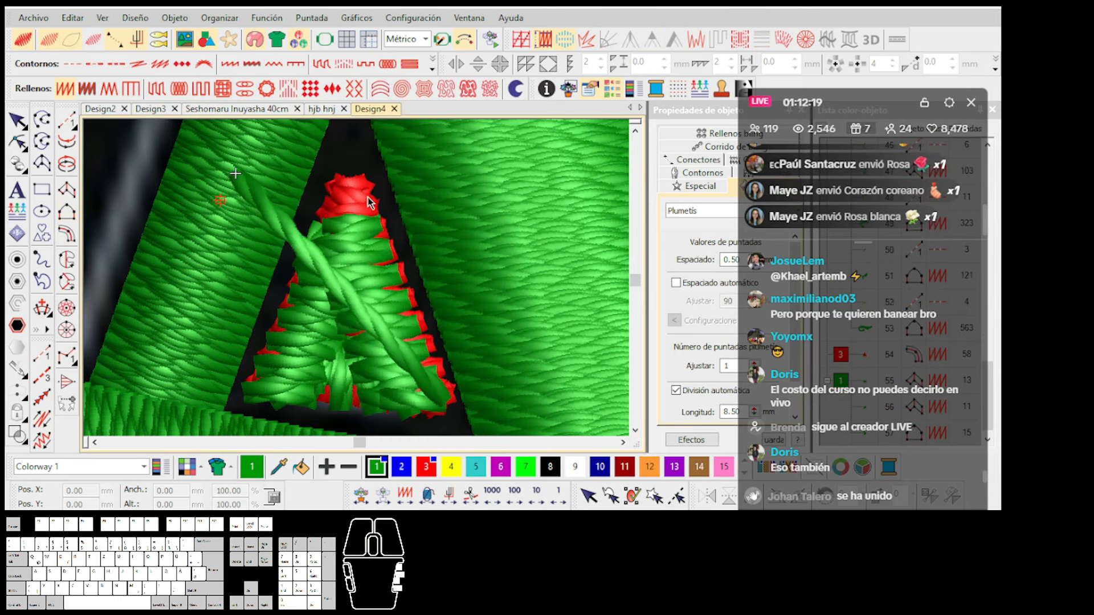
Remove the red satin triangle beneath the green shapes and adjust a corner of the right-hand green satin shape.
left_click(370, 242)
key("h")
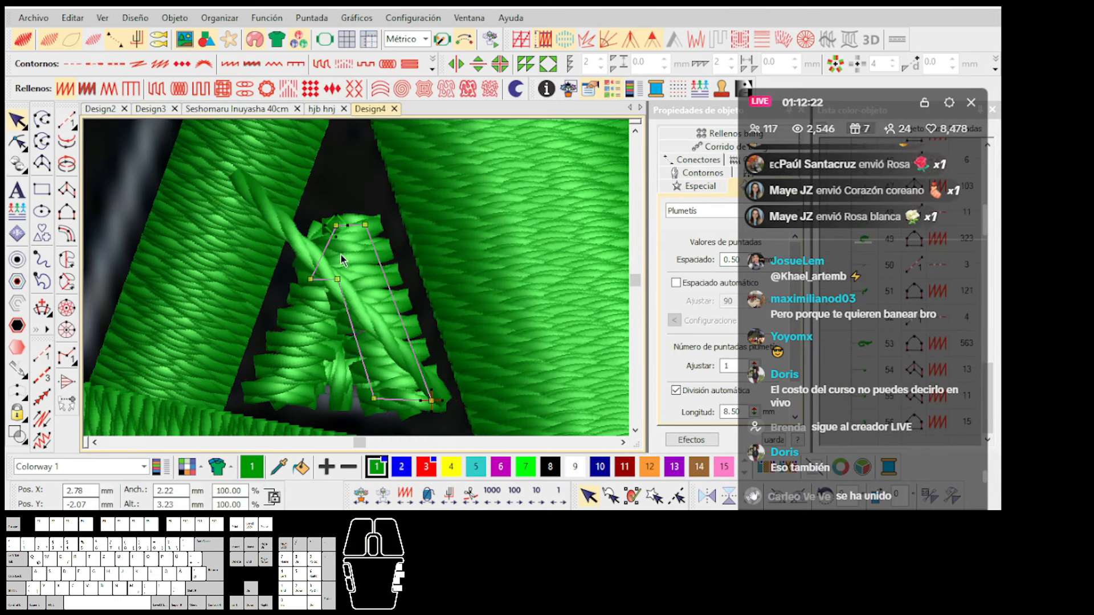
left_click(337, 232)
left_click_drag(345, 277, 346, 277)
scroll(363, 330, "down", 2)
key("Escape")
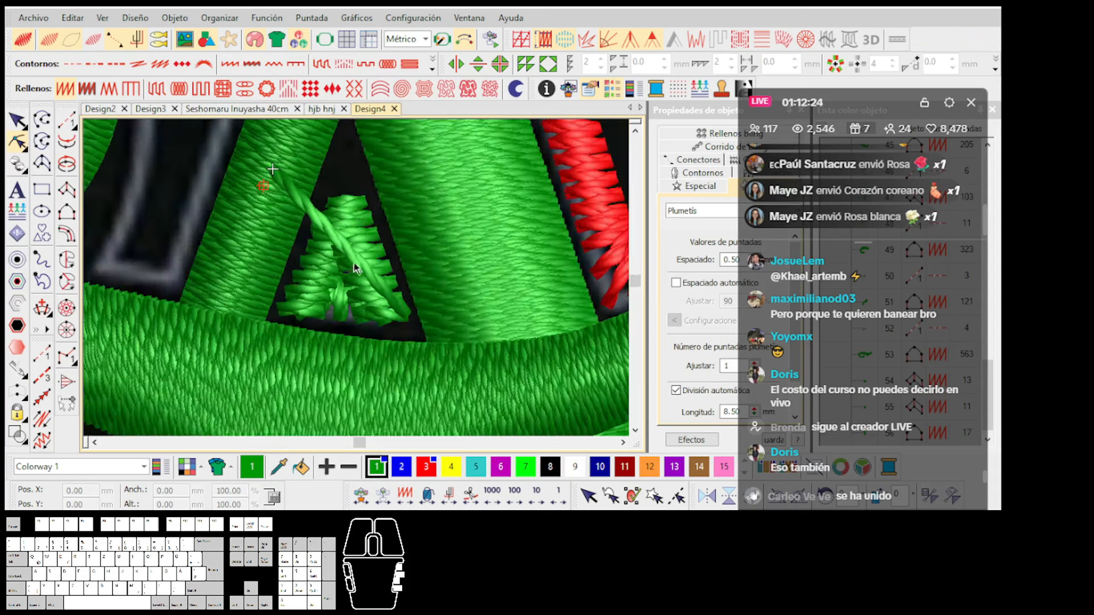
Reshape the right-hand green satin shape by raising its upper edge toward the triangle's apex.
scroll(355, 250, "up", 3)
key("h")
scroll(347, 262, "up", 1)
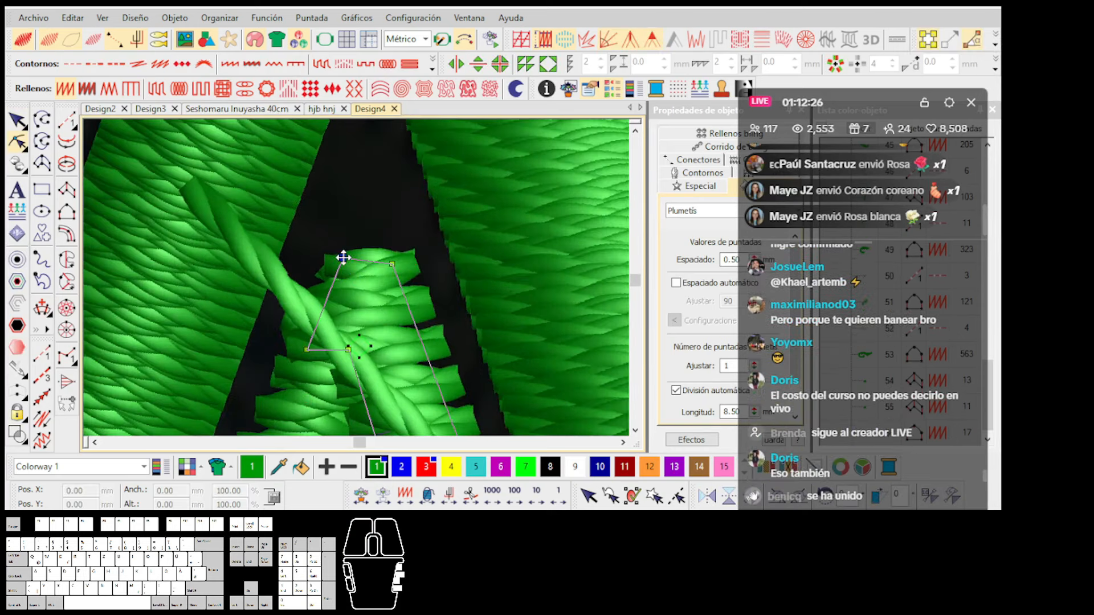
left_click(392, 264)
left_click_drag(389, 255, 364, 285)
scroll(357, 297, "down", 1)
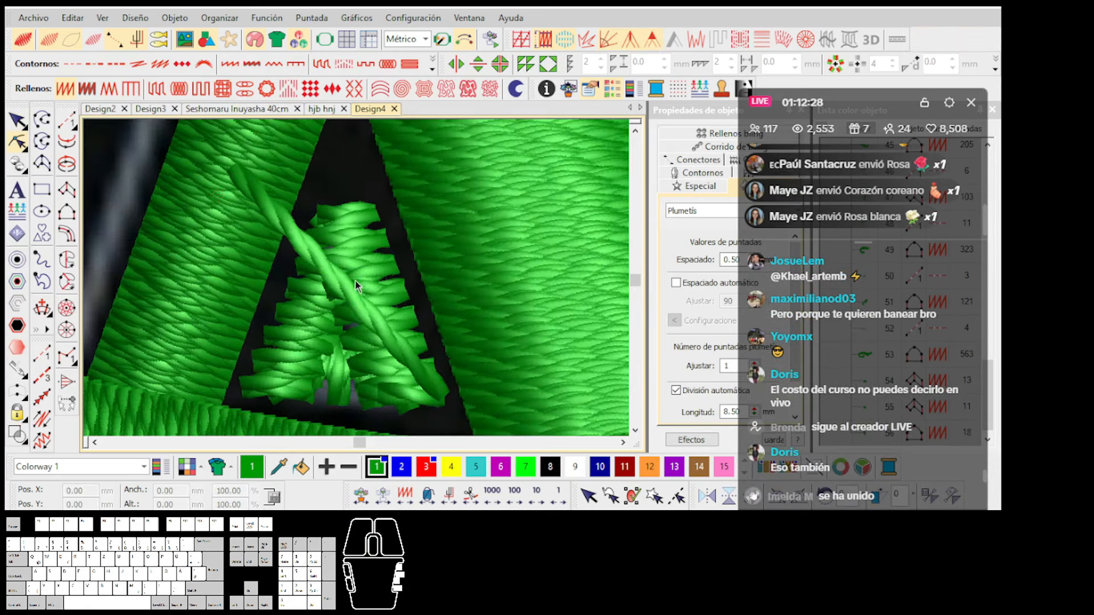
Reshape the left-hand green satin shape by moving its upper-right corner slightly upward.
scroll(357, 279, "up", 1)
left_click(332, 345)
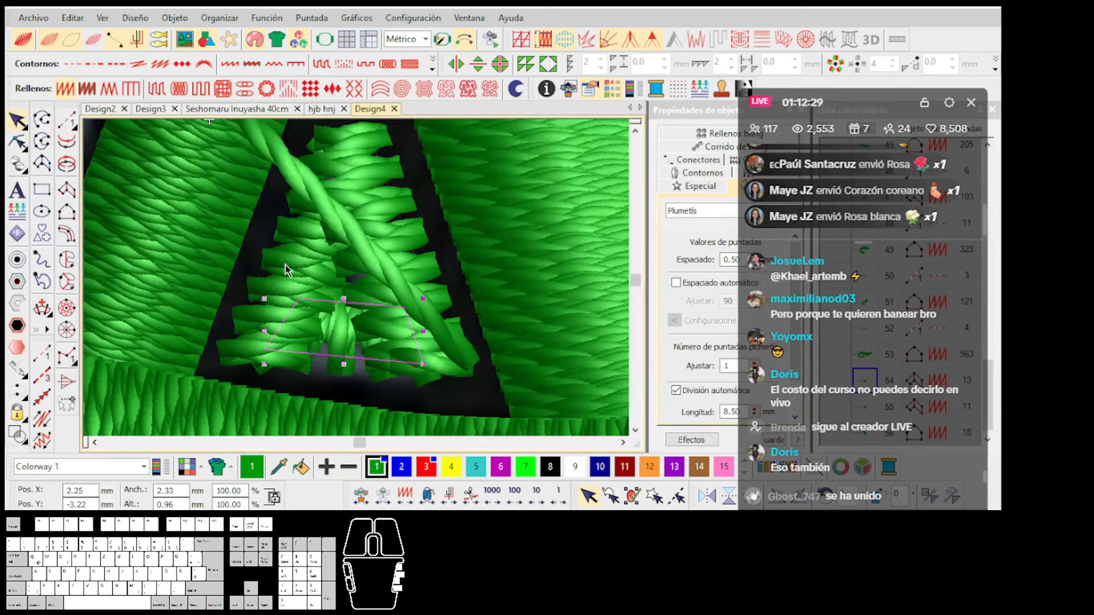
key("h")
left_click(351, 220)
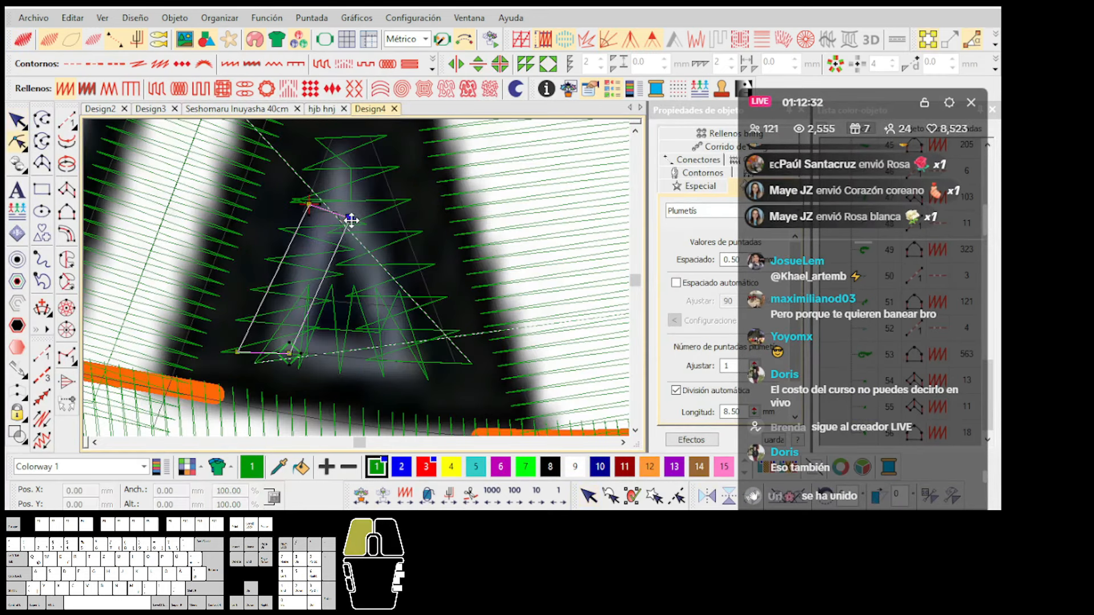
left_click_drag(357, 206, 355, 208)
key("t")
key("Escape")
Recolor the three green satin shapes inside the A's triangle with red, colour 3.
scroll(360, 309, "down", 2)
left_click(358, 310)
left_click(426, 466)
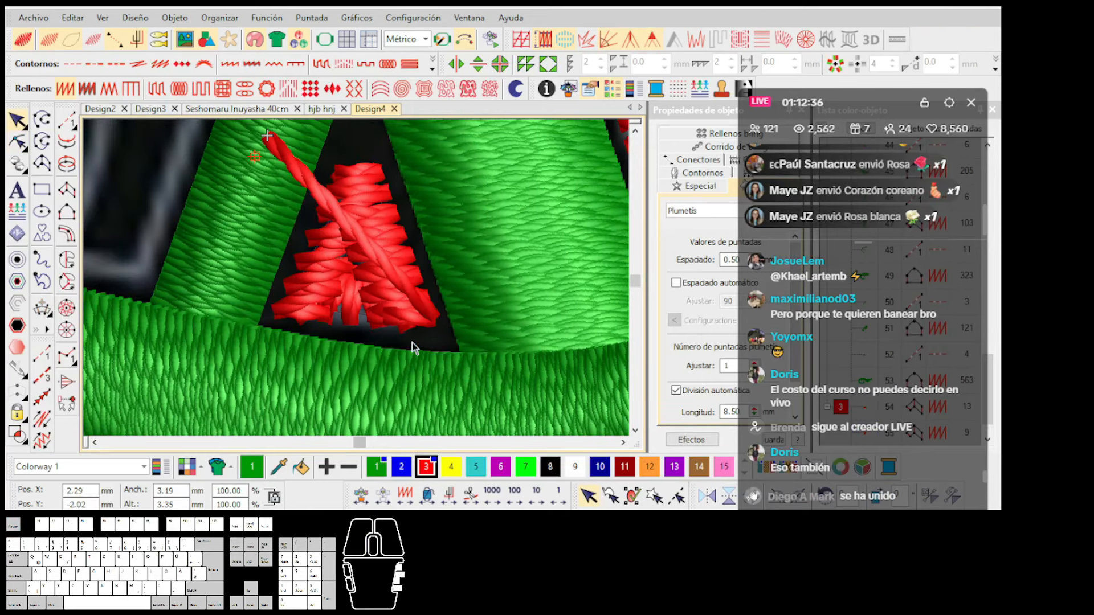
key("Escape")
Examine how the red triangle sits within the whole A and its outline.
scroll(357, 279, "down", 1)
scroll(357, 279, "down", 1)
scroll(366, 291, "up", 1)
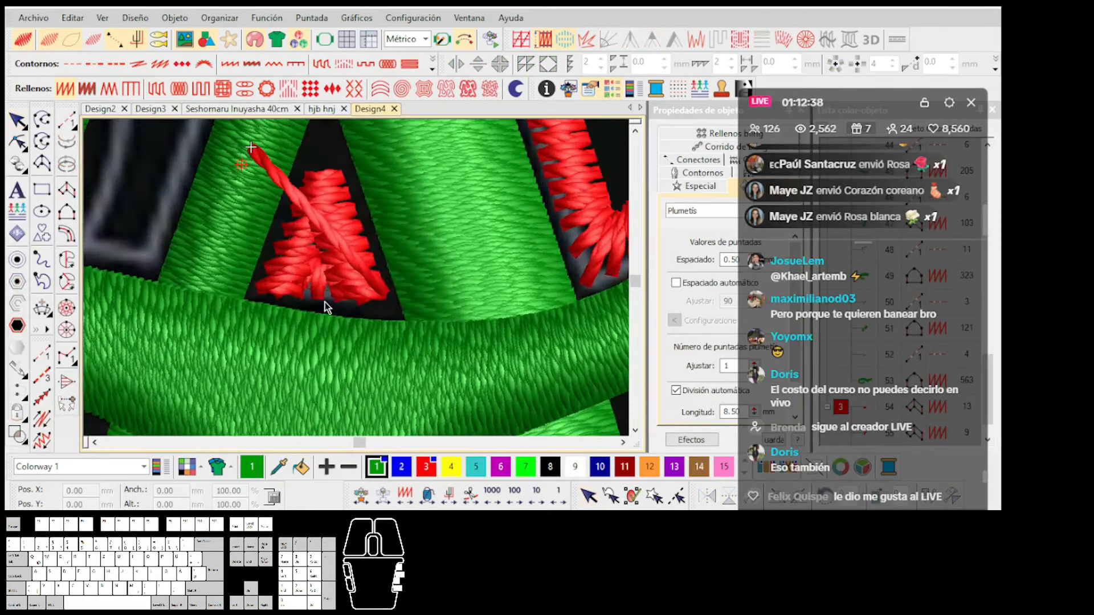
scroll(357, 278, "down", 3)
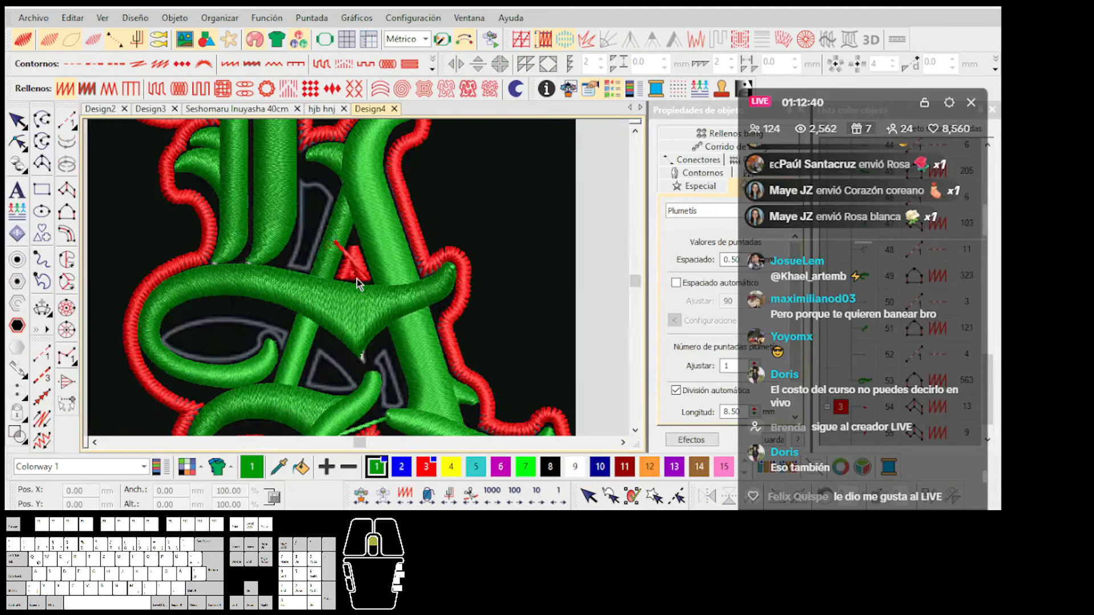
scroll(357, 279, "down", 1)
scroll(357, 279, "up", 3)
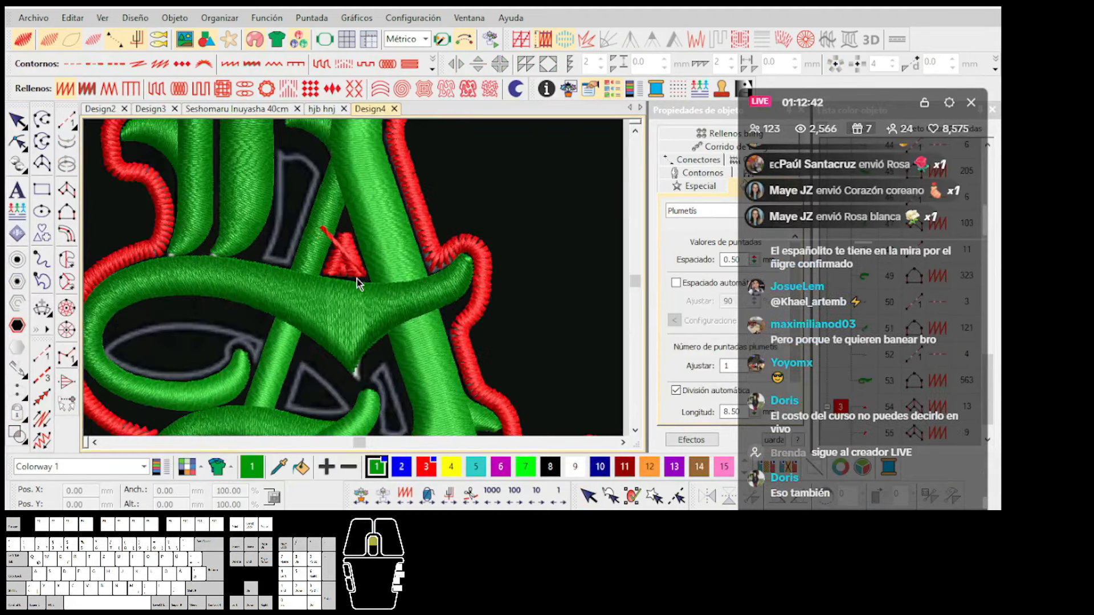
scroll(357, 281, "up", 2)
Select the red satin shapes of the triangle together and stretch them to about 3.19 by 3.43 mm.
left_click(337, 277)
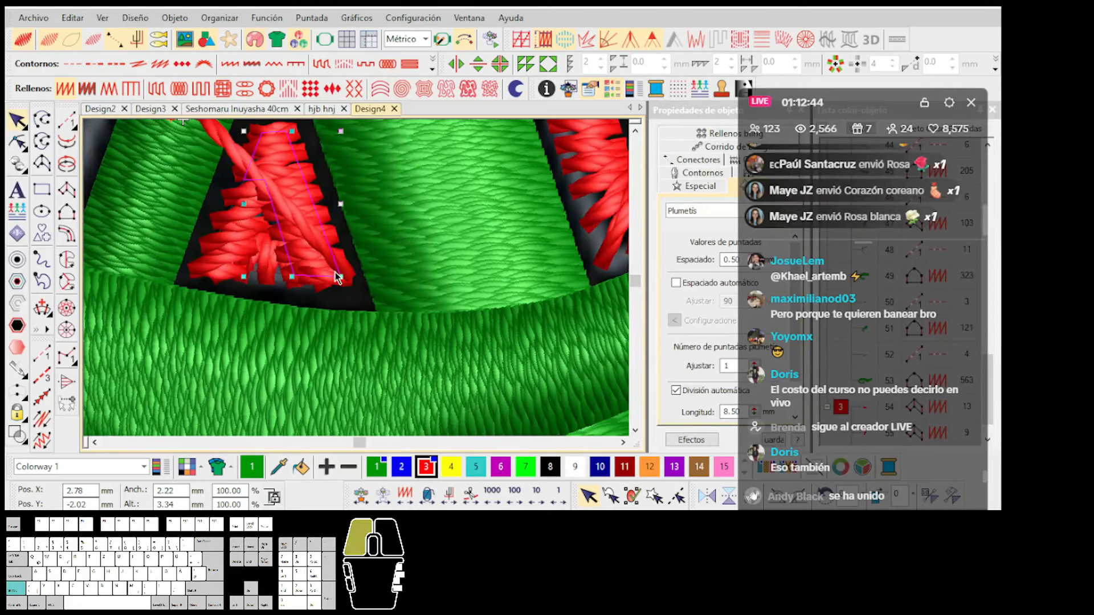
left_click(286, 281)
left_click(285, 272)
left_click(333, 259, "shift")
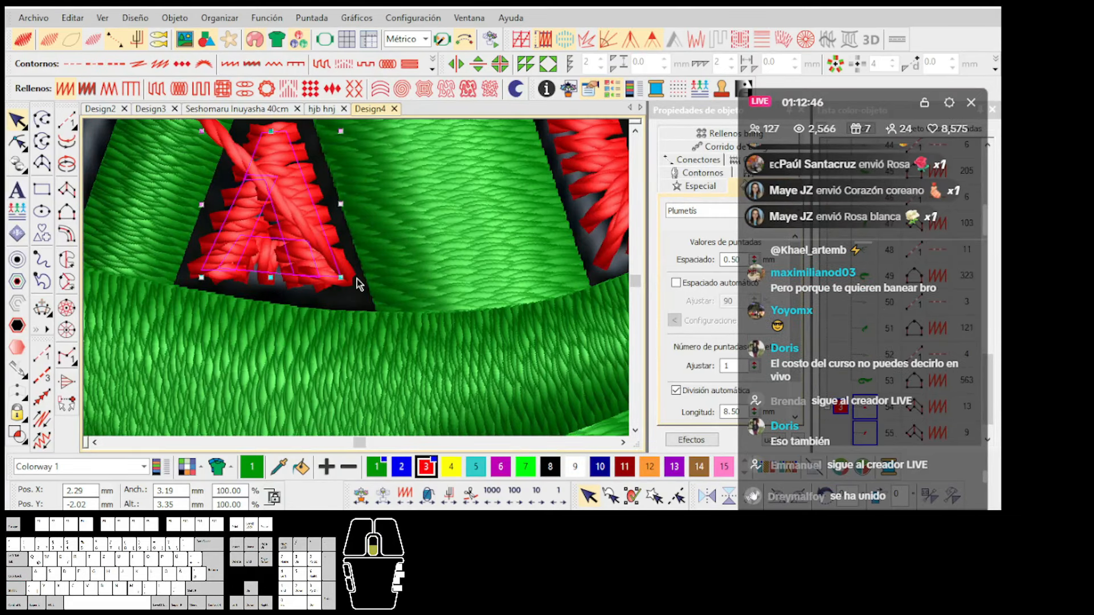
scroll(364, 298, "down", 1)
left_click(366, 299)
left_click_drag(364, 294, 360, 298)
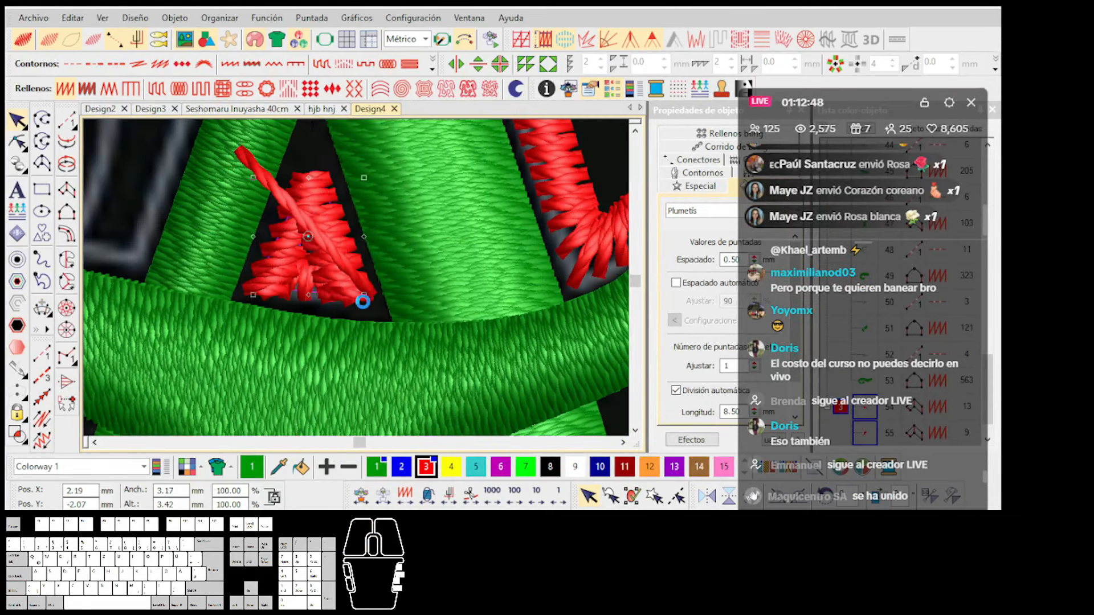
left_click(312, 186)
left_click_drag(304, 180, 298, 180)
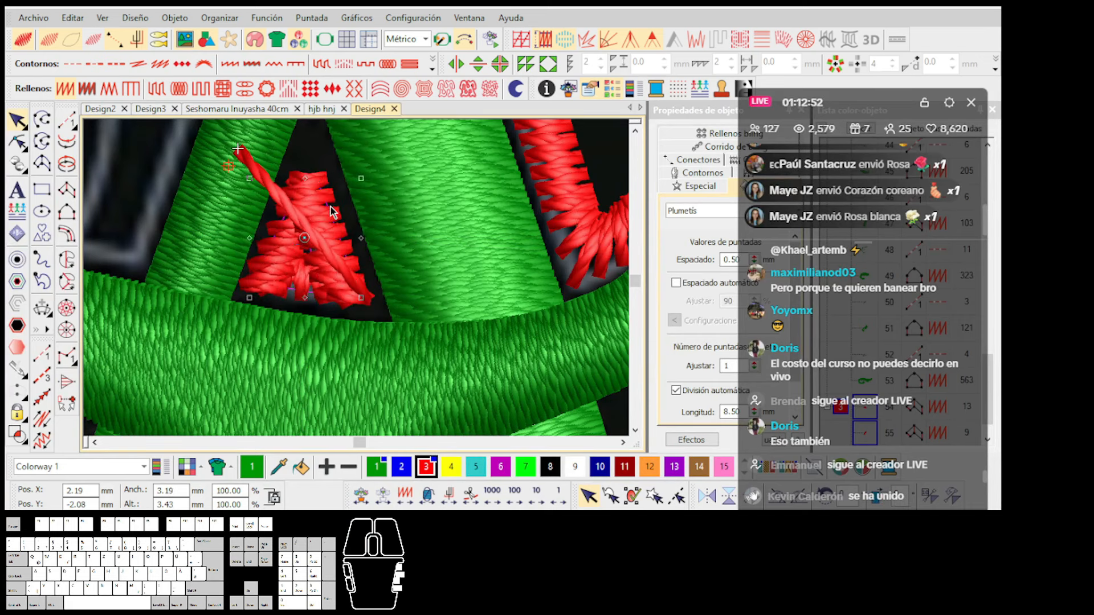
Nudge the selected red triangle shapes right to about X 2.35 mm, Y -2.10 mm, and deselect them.
key("Right")
key("Right")
key("Right")
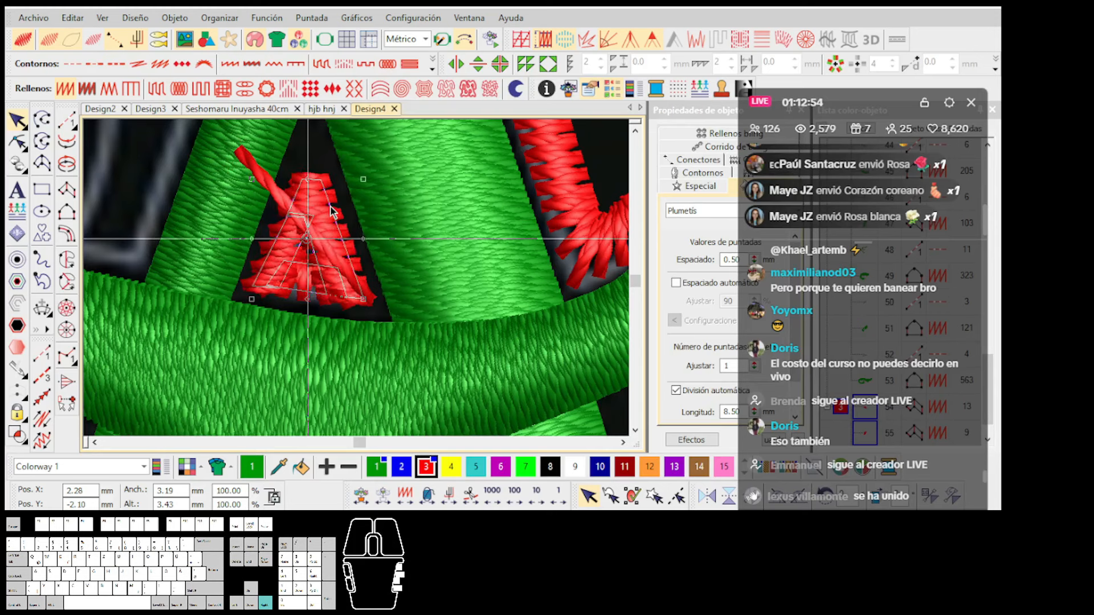
scroll(370, 278, "up", 2)
key("Escape")
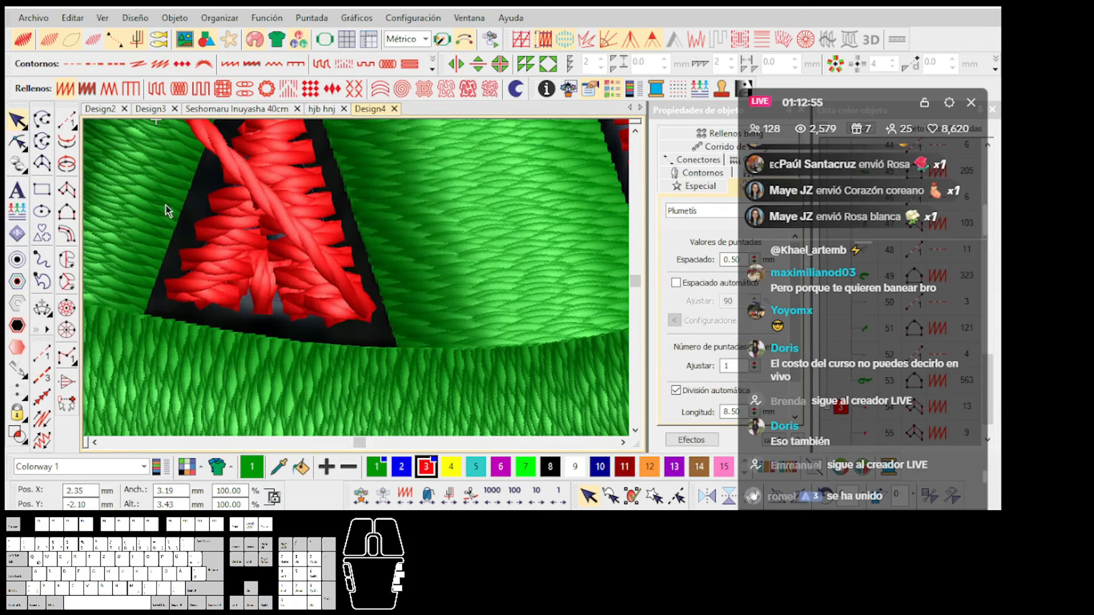
Digitize a green running stitch (Corrido) from the triangle's lower-right corner through the crossbar to the base of the narrow opening left of the A's thin stroke.
left_click(67, 120)
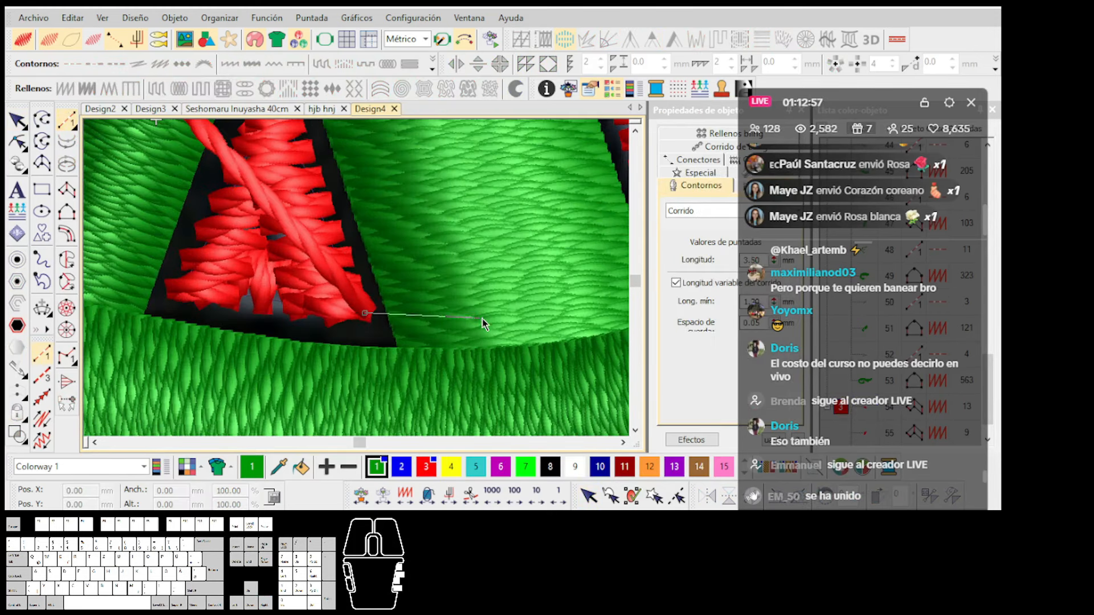
scroll(356, 295, "down", 3)
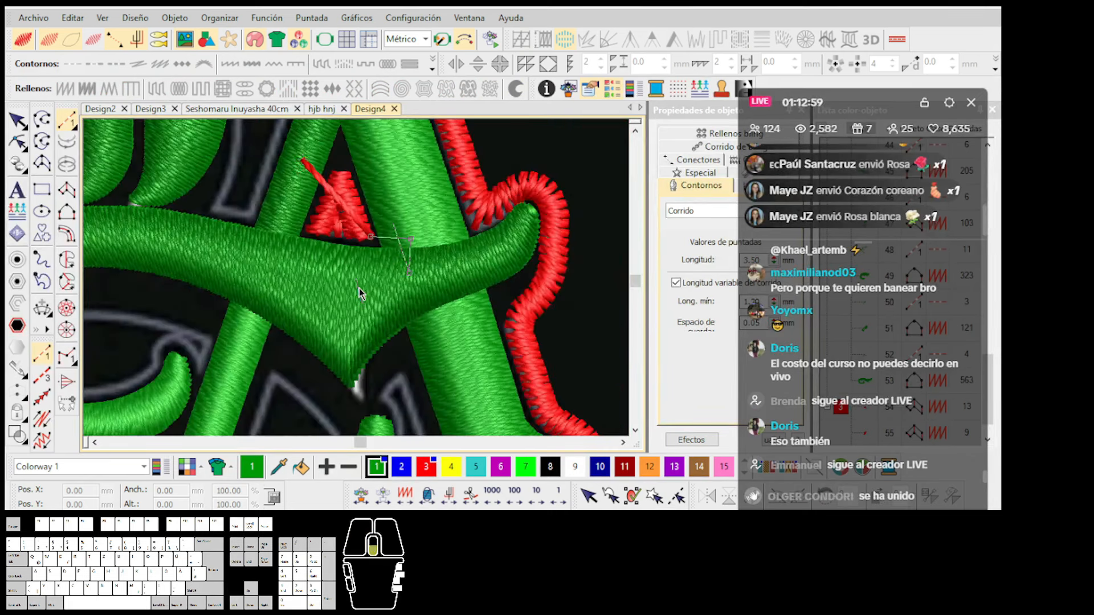
scroll(361, 292, "down", 1)
scroll(308, 294, "up", 1)
left_click(360, 303)
left_click(300, 272)
scroll(296, 268, "up", 2)
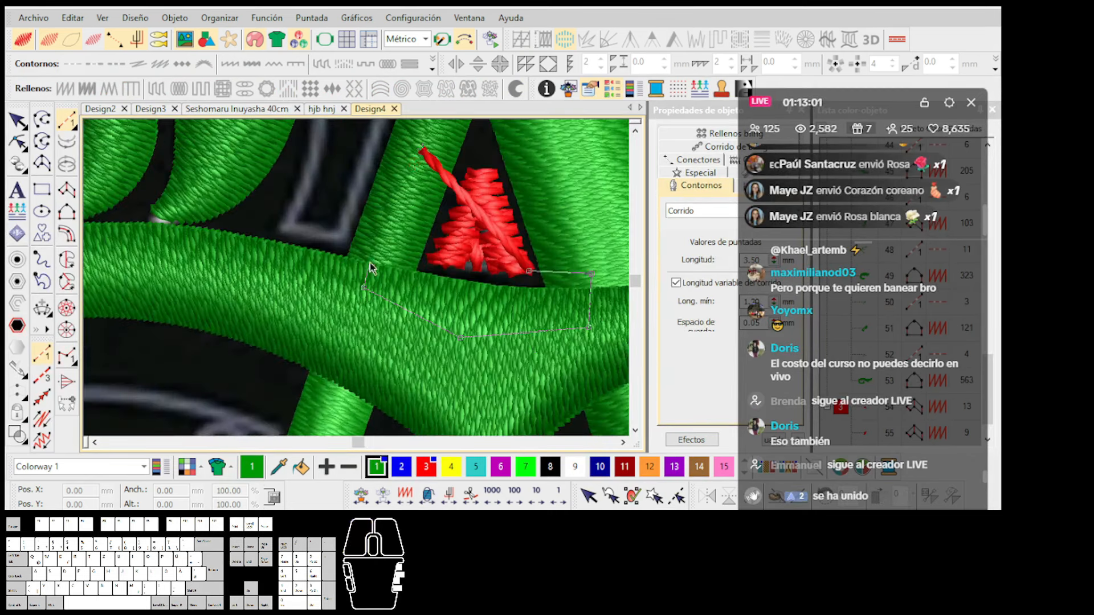
scroll(358, 283, "down", 2)
scroll(360, 282, "up", 3)
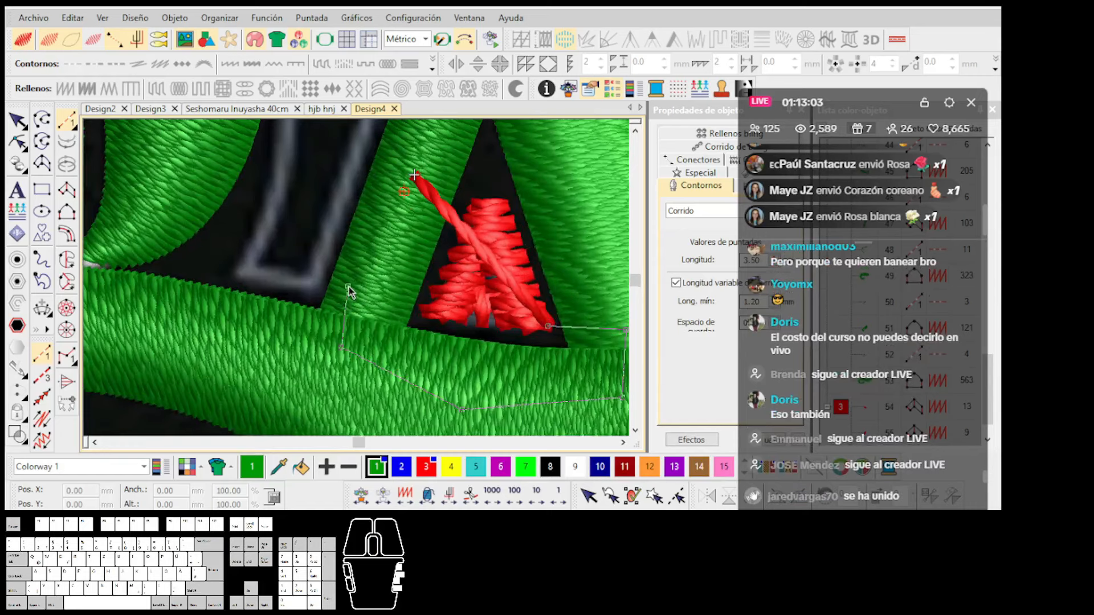
scroll(348, 291, "up", 1)
scroll(359, 283, "up", 1)
key("Return")
Start a green Plumetis satin column around the narrow opening beside the A's thin stroke, tracing its inner edge from the lower-right corner.
left_click(66, 211)
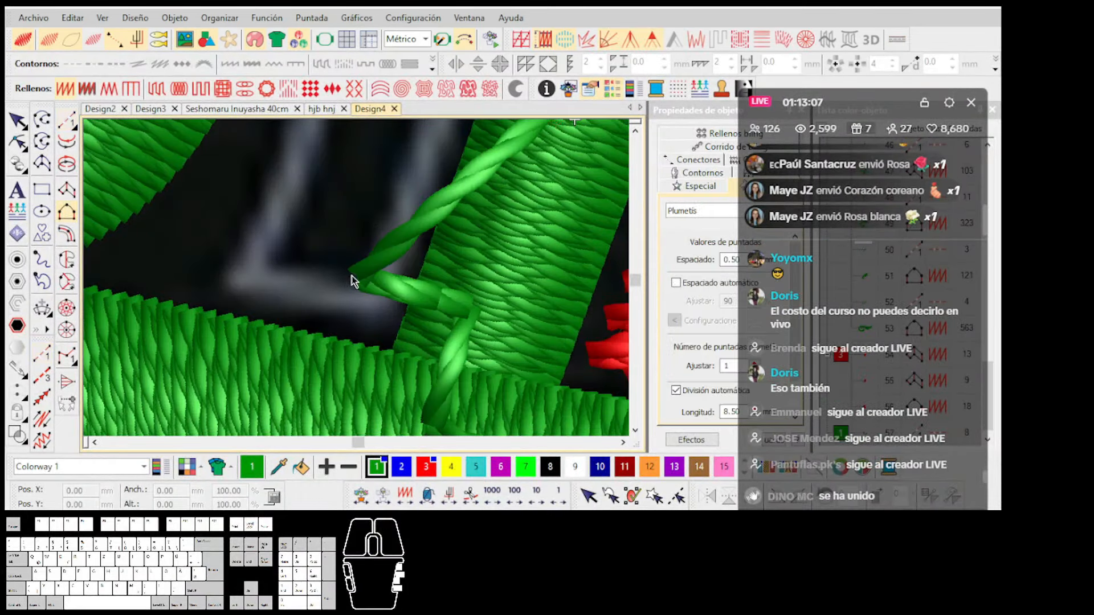
scroll(357, 278, "down", 2)
right_click(358, 251)
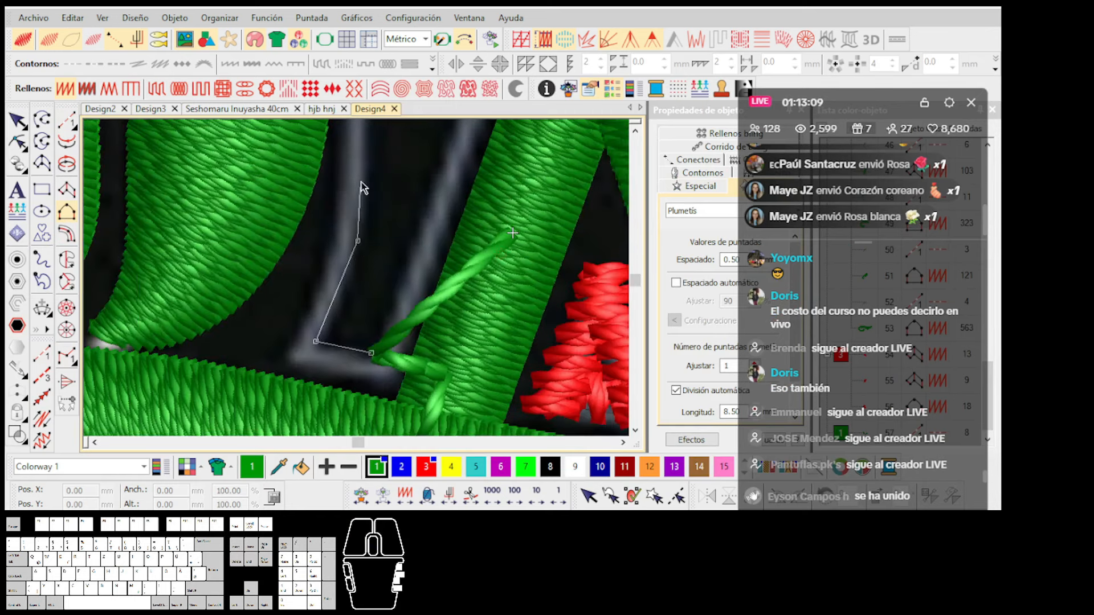
scroll(362, 177, "down", 1)
left_click(367, 171)
scroll(369, 169, "up", 2)
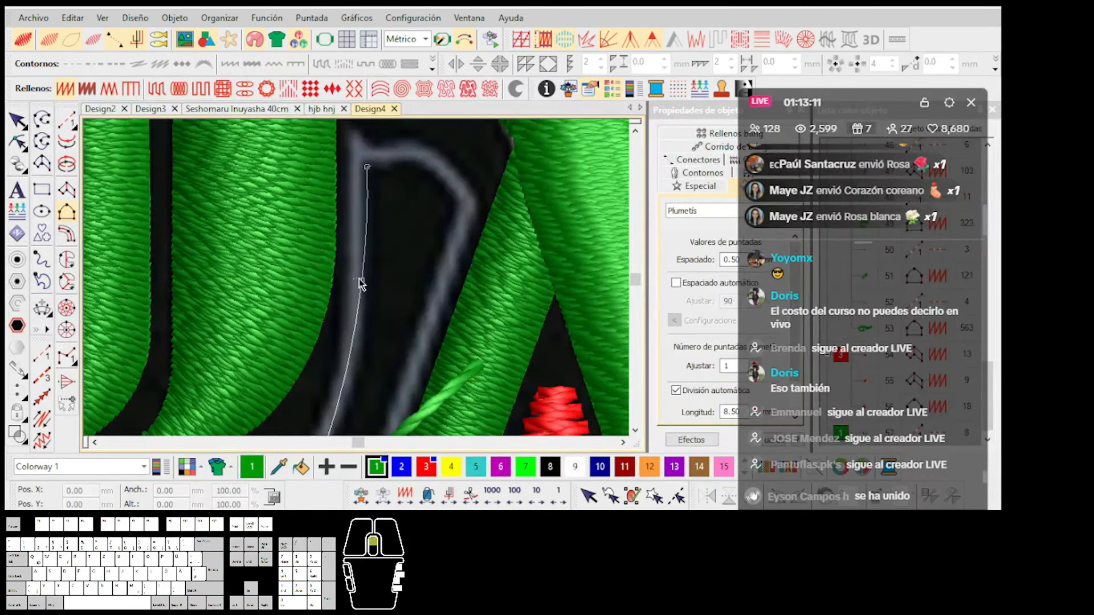
left_click(373, 283)
right_click(435, 288)
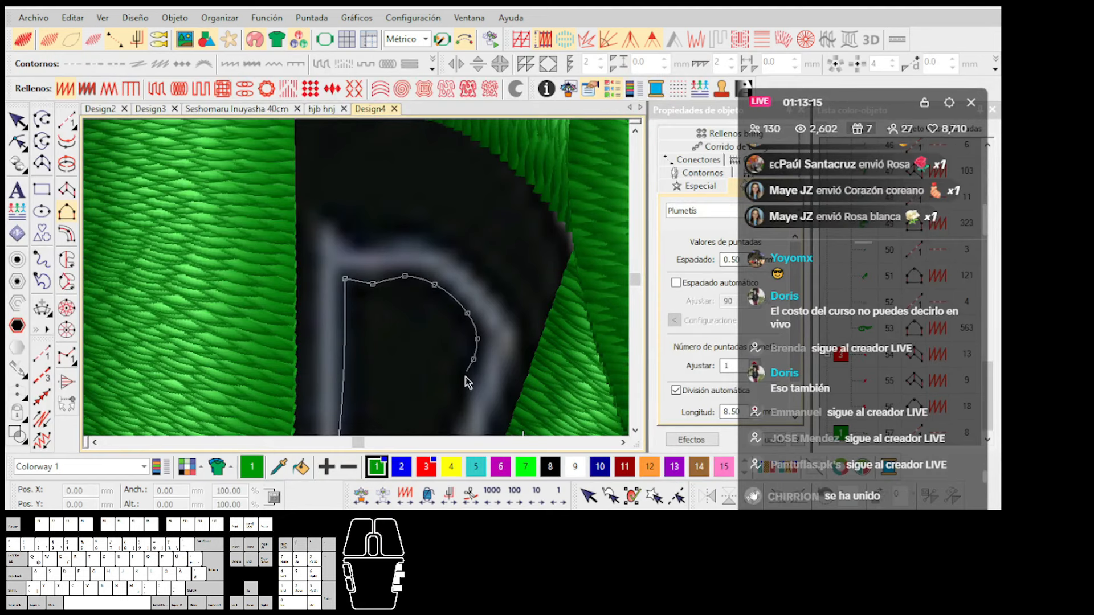
scroll(408, 405, "down", 2)
scroll(357, 295, "up", 2)
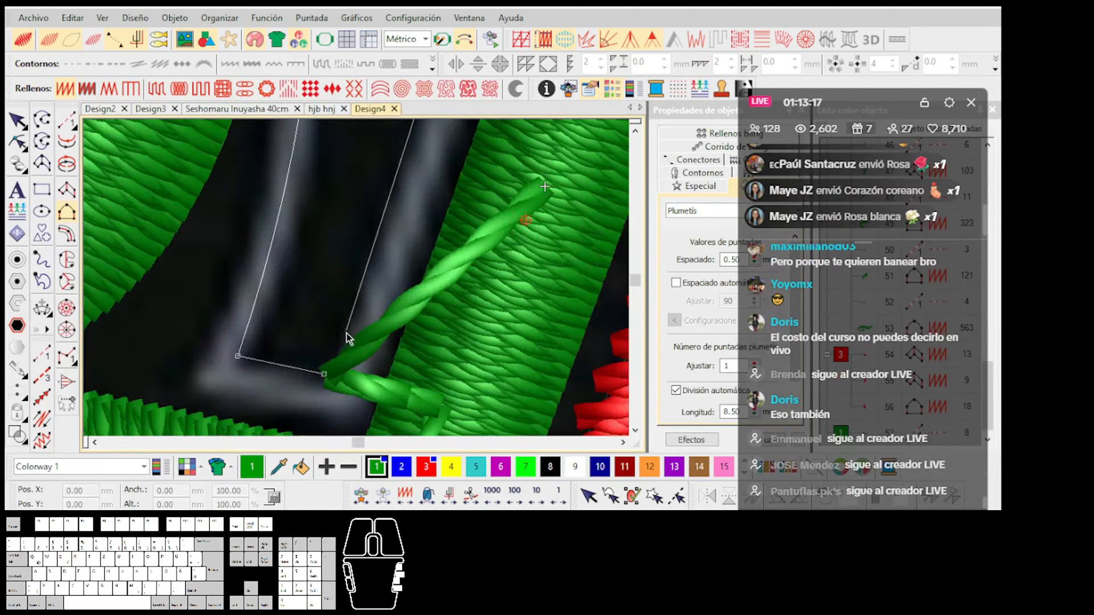
Trace the outer edge of the narrow opening's satin column along its base and up the long side to the pointed upper corner.
left_click(345, 426)
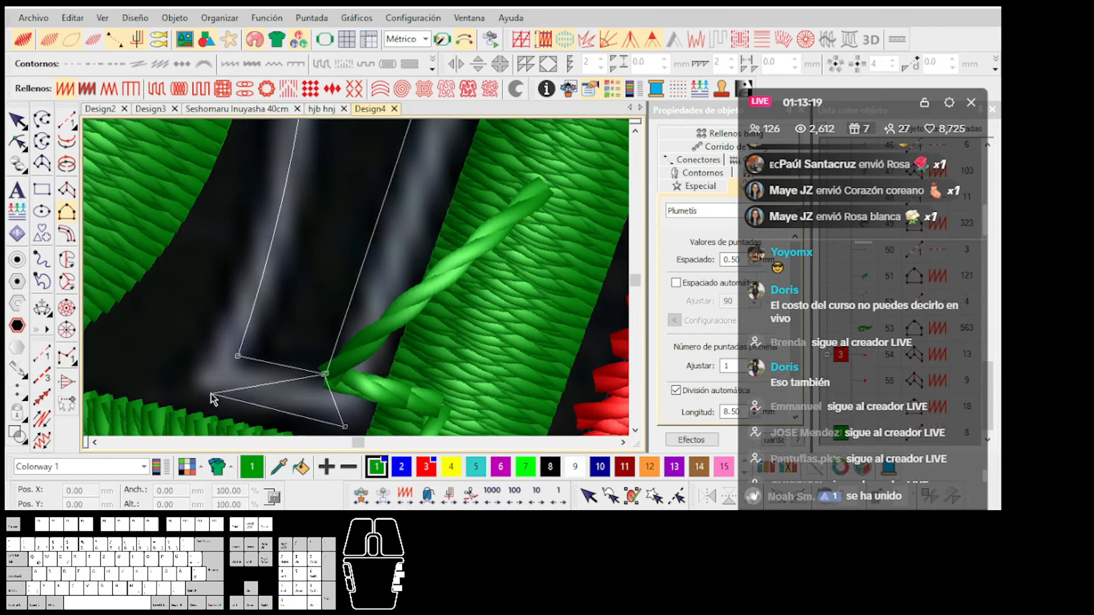
scroll(232, 251, "down", 2)
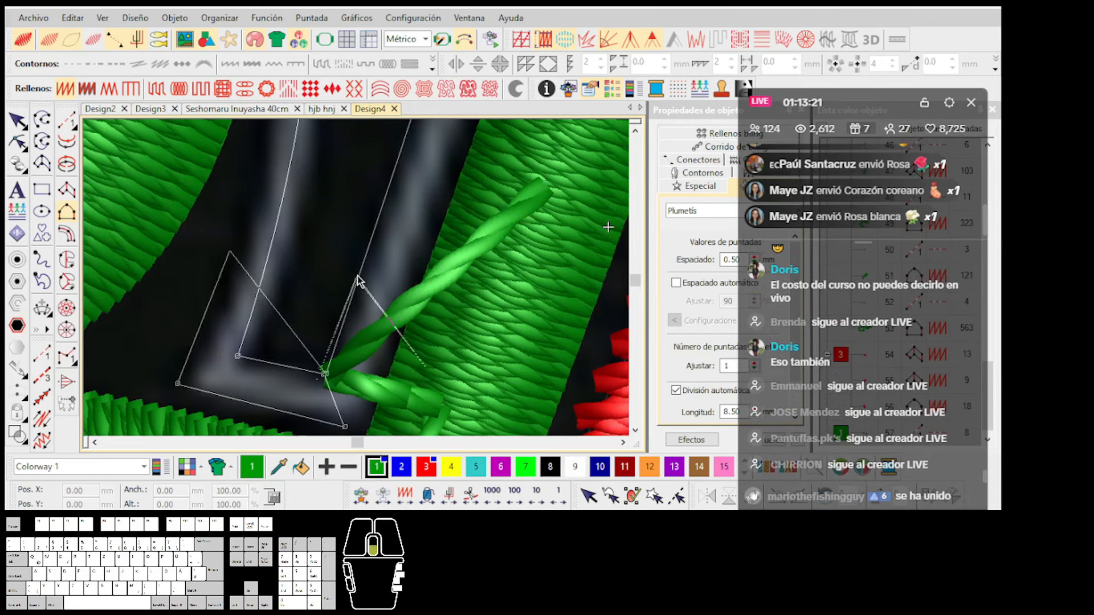
scroll(376, 248, "up", 1)
scroll(358, 283, "down", 1)
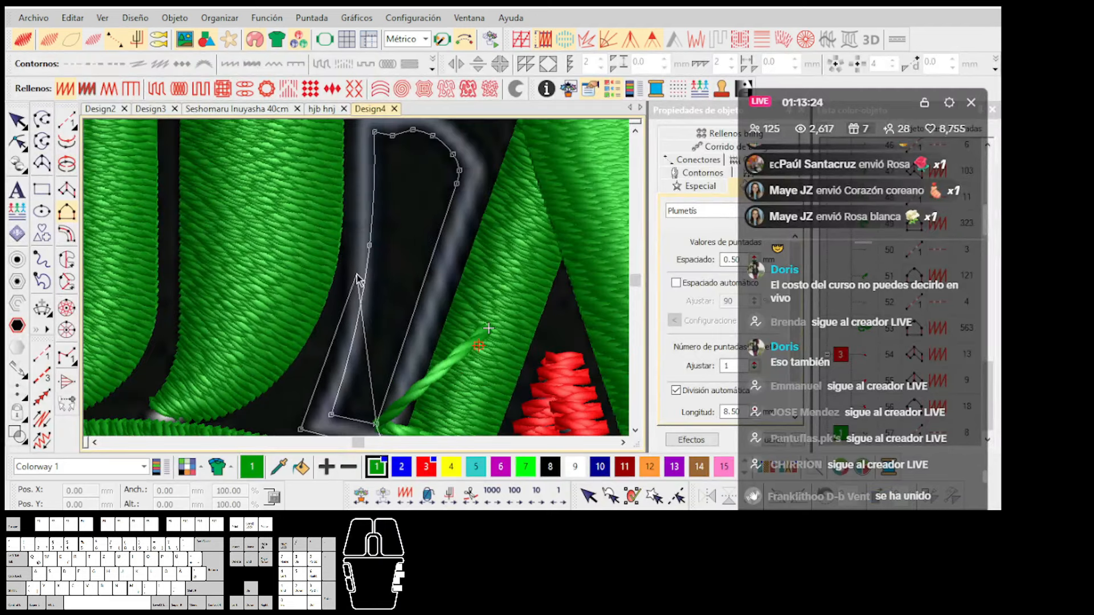
scroll(357, 284, "up", 1)
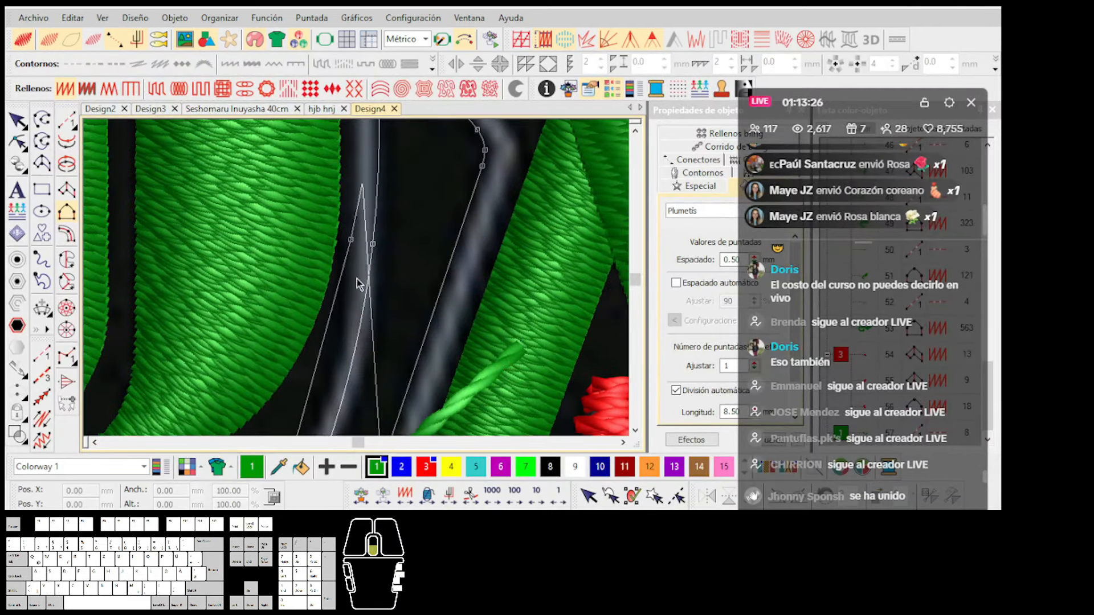
scroll(354, 263, "up", 2)
left_click(344, 251)
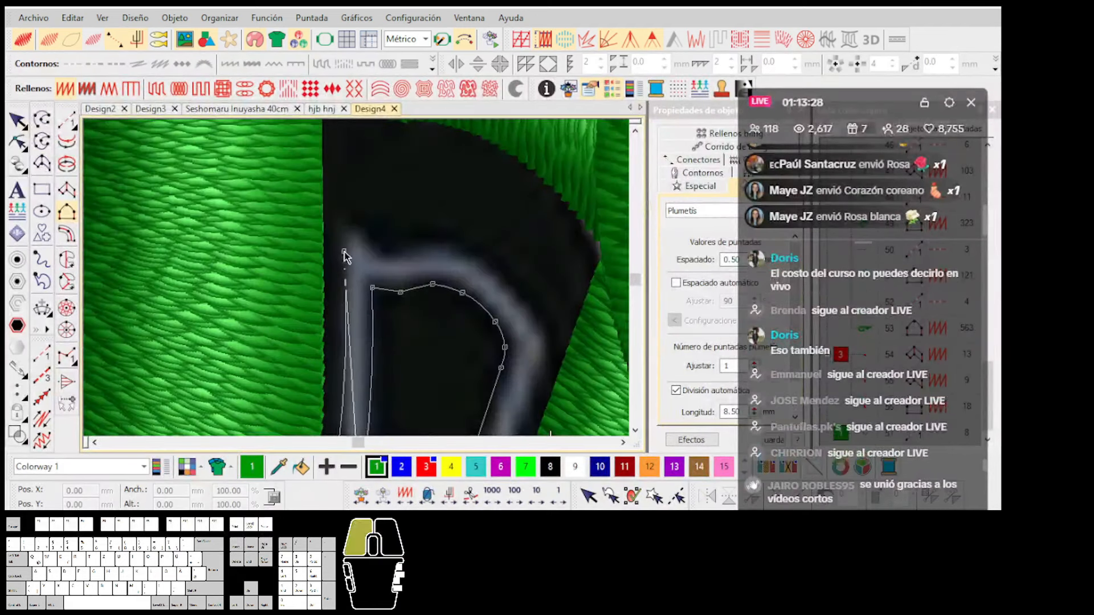
Continue the outer edge around the opening's curved top and down to the lower-right corner, completing the satin border.
right_click(383, 257)
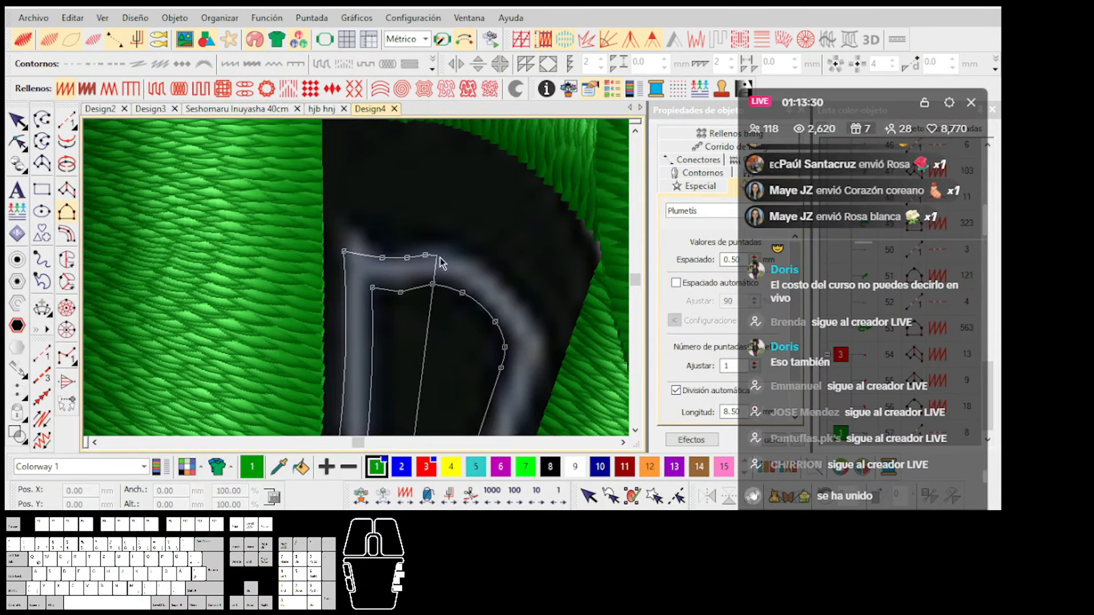
scroll(494, 285, "up", 1)
right_click(374, 283)
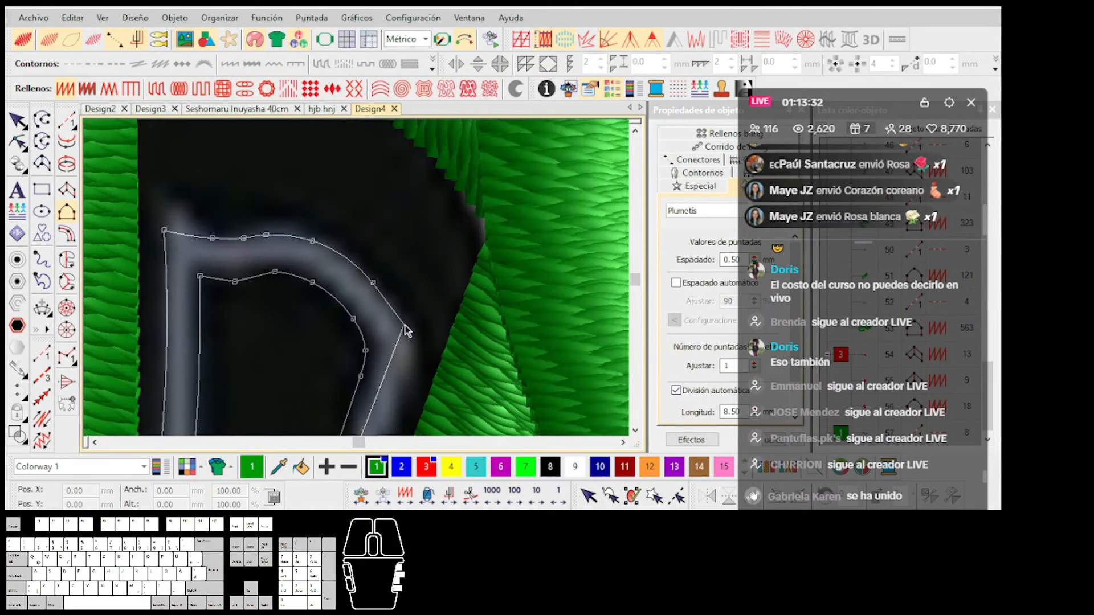
right_click(406, 337)
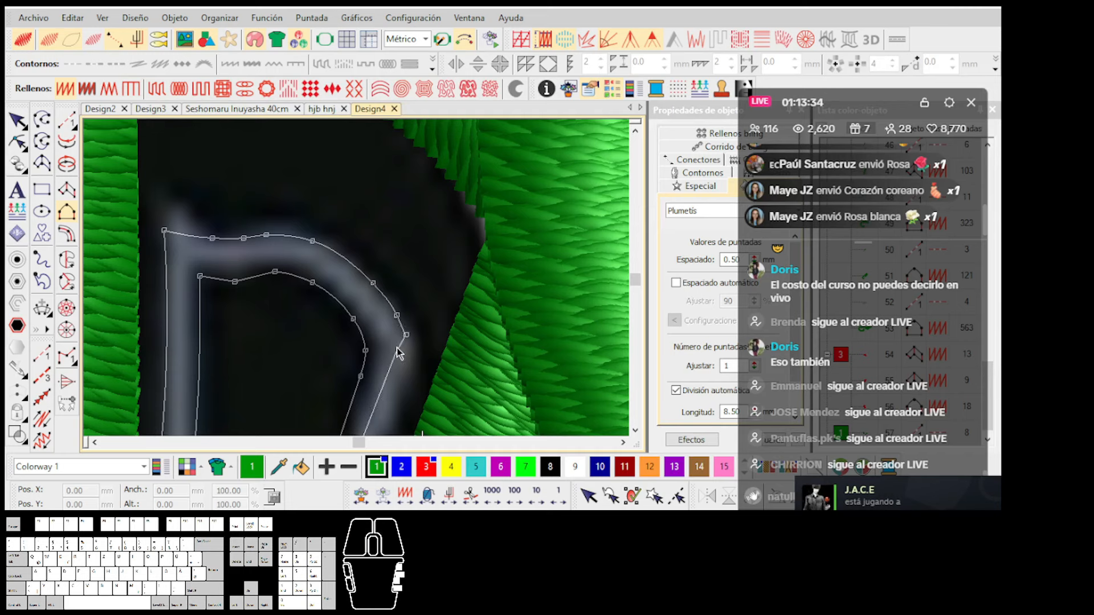
right_click(406, 341)
scroll(356, 279, "down", 2)
scroll(329, 378, "up", 3)
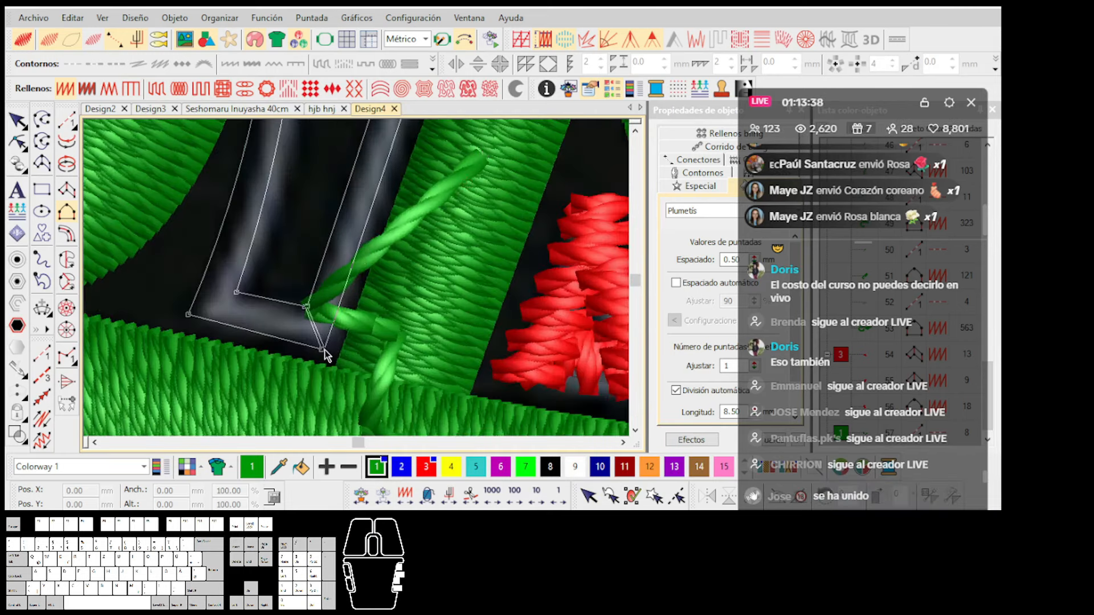
key("Return")
Add stitch angle lines to the narrow opening's satin border along its long side, top and upper curve, and apply them.
scroll(342, 324, "down", 3)
scroll(329, 280, "up", 2)
key("ctrl+h")
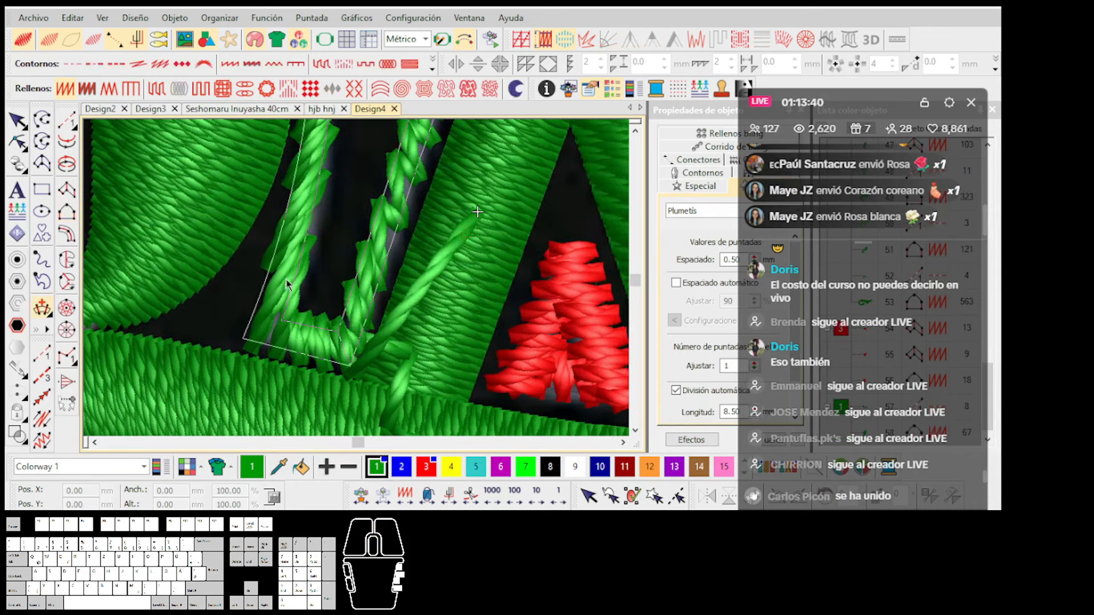
scroll(404, 316, "down", 2)
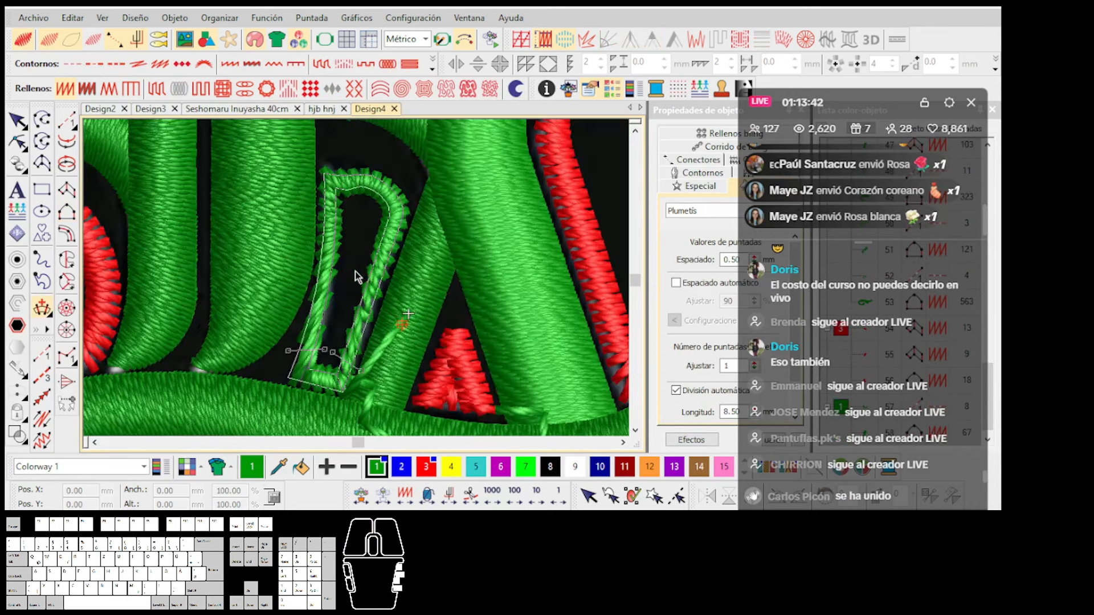
scroll(359, 288, "up", 3)
left_click(257, 241)
left_click(401, 150)
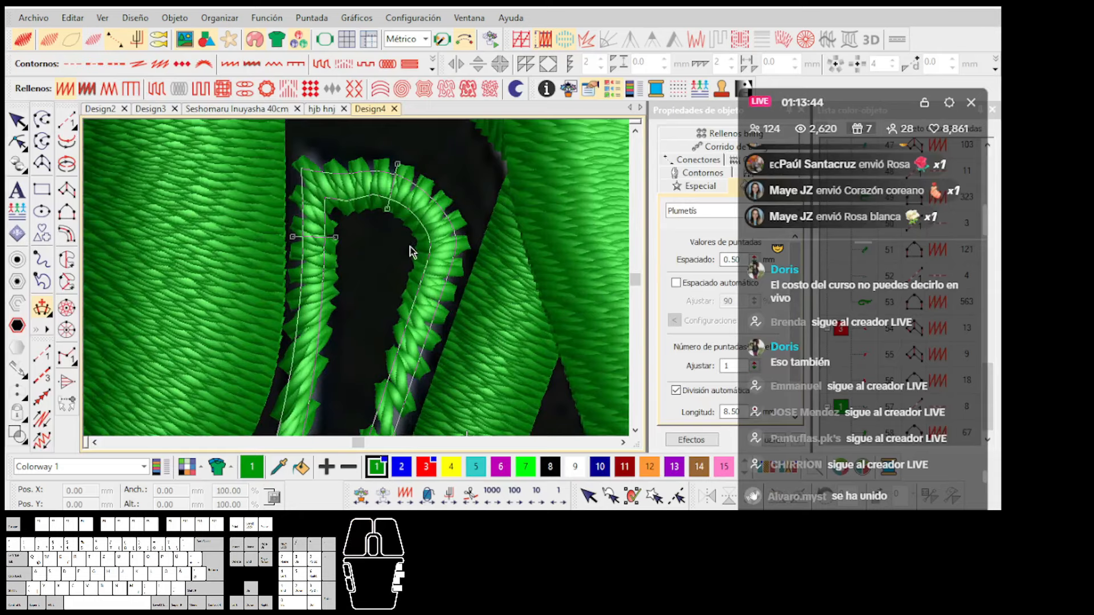
left_click(475, 214)
key("Return")
key("Escape")
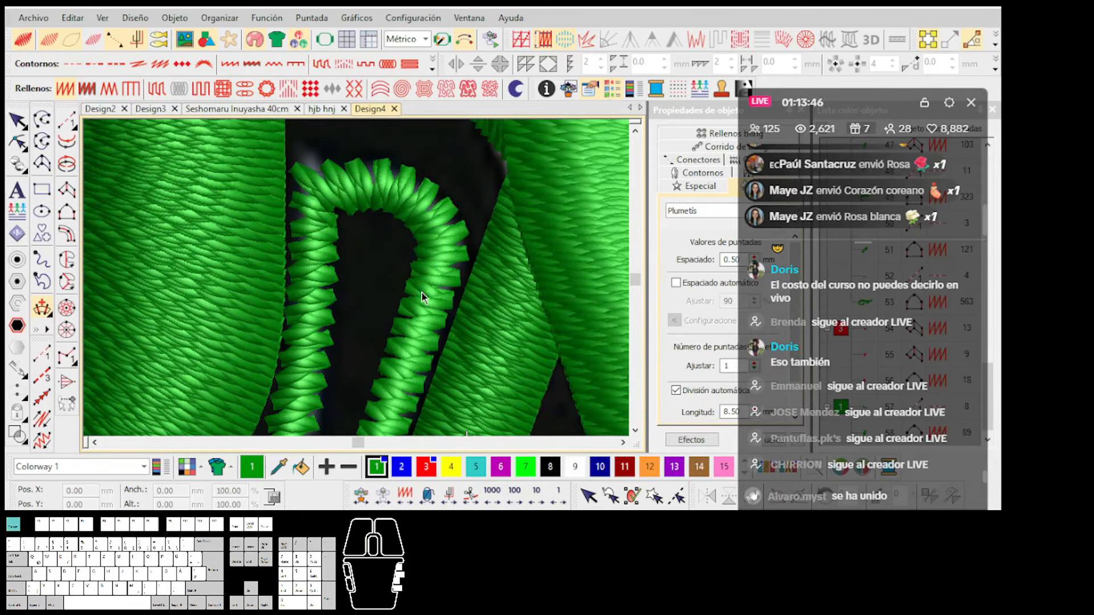
Examine the narrow opening's green satin border with and without the reference artwork behind it.
scroll(357, 290, "down", 2)
key("d")
scroll(350, 306, "down", 2)
scroll(359, 284, "up", 2)
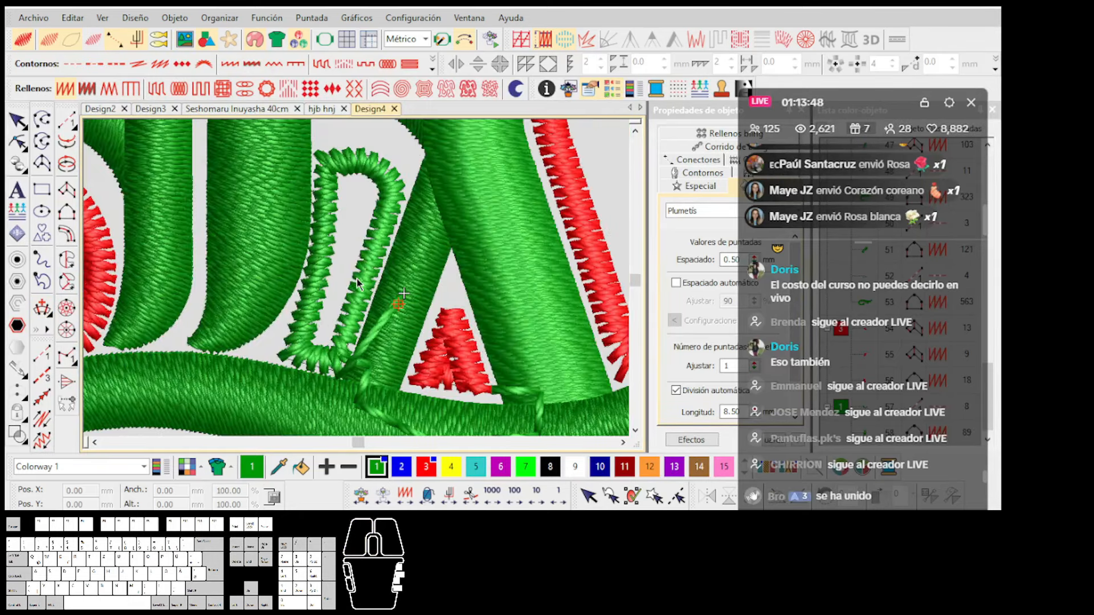
scroll(357, 283, "up", 1)
key("d")
key("s")
scroll(349, 302, "down", 2)
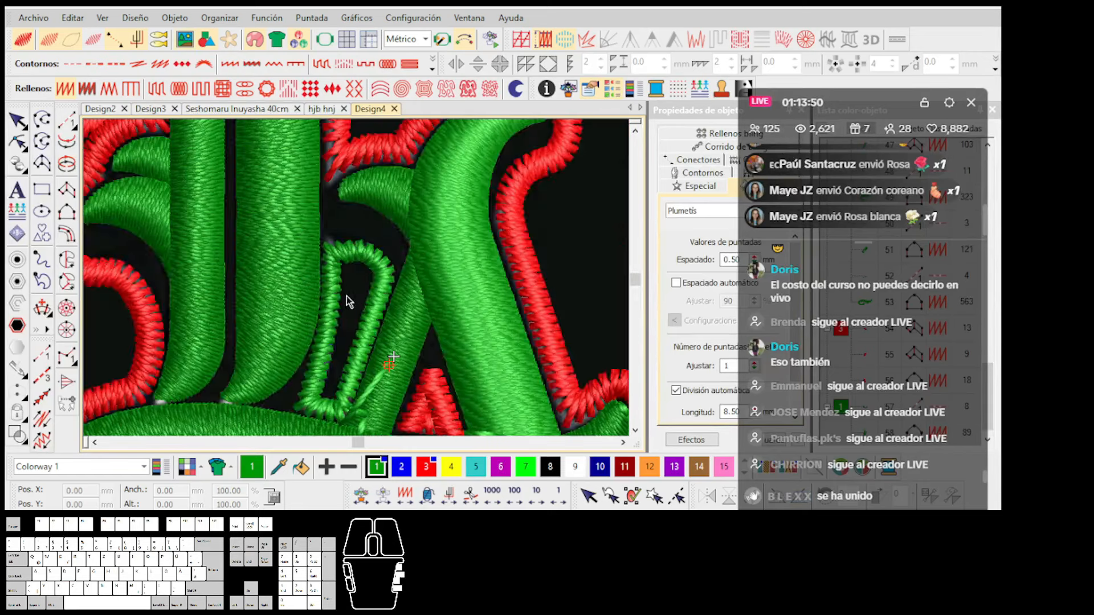
key("d")
scroll(357, 283, "up", 1)
scroll(355, 263, "up", 2)
Reshape the narrow opening's satin border by slightly shifting the inner node at its pointed upper corner.
left_click(354, 269)
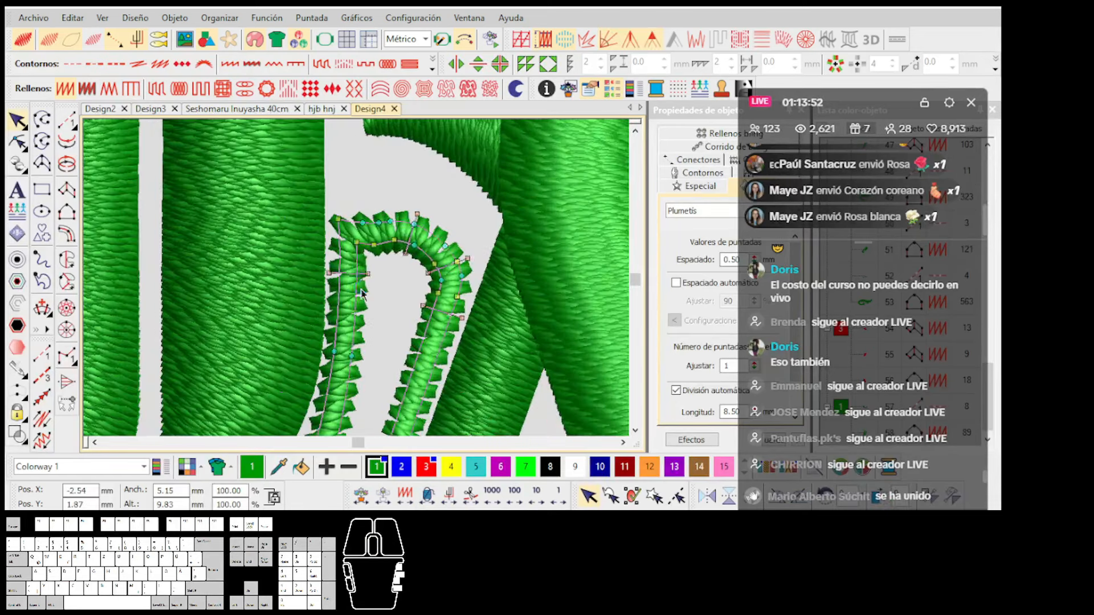
key("h")
scroll(336, 240, "up", 1)
left_click_drag(354, 246, 357, 251)
scroll(357, 252, "down", 2)
key("Escape")
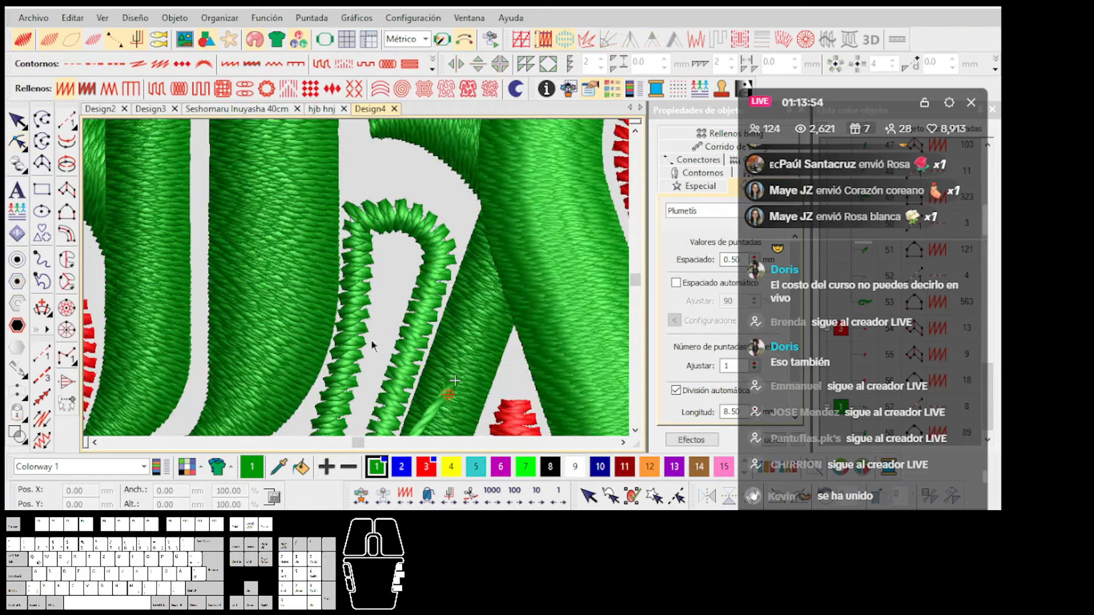
Reshape the green running stitch connector so it passes under the crossbar satin and reaches the border's lower-right corner.
scroll(359, 300, "down", 1)
scroll(358, 282, "up", 2)
scroll(357, 282, "up", 1)
scroll(339, 336, "up", 1)
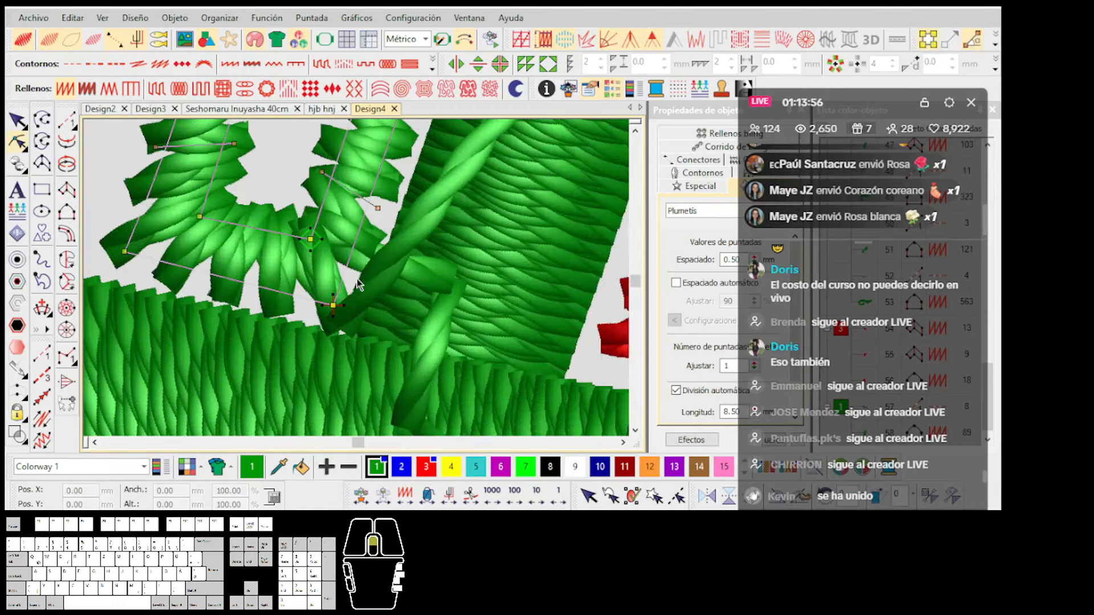
left_click(370, 258)
key("h")
left_click_drag(451, 278, 341, 323)
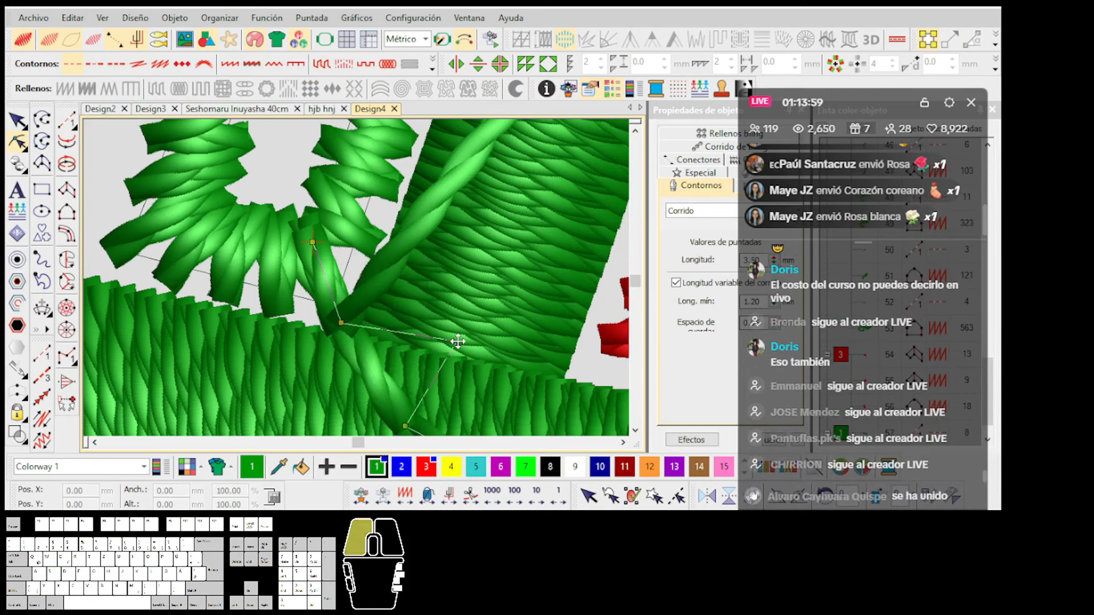
left_click_drag(458, 342, 458, 342)
key("Escape")
Digitize a green Corrido running stitch from the border's lower-right corner through the crossbar and thin stroke to the oval opening's tip.
left_click(66, 121)
left_click(337, 326)
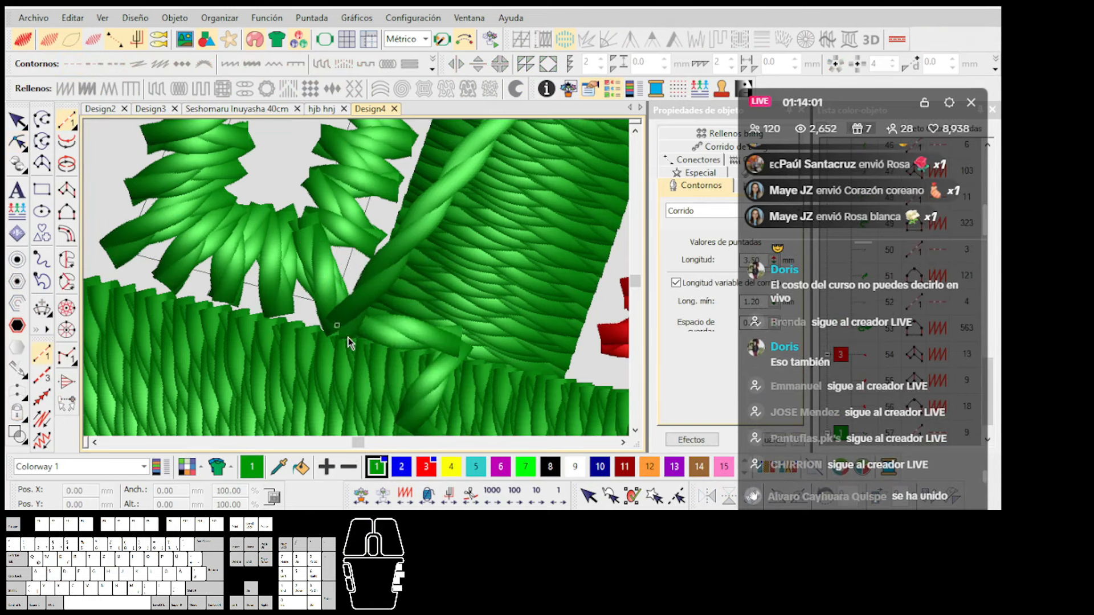
scroll(357, 284, "down", 4)
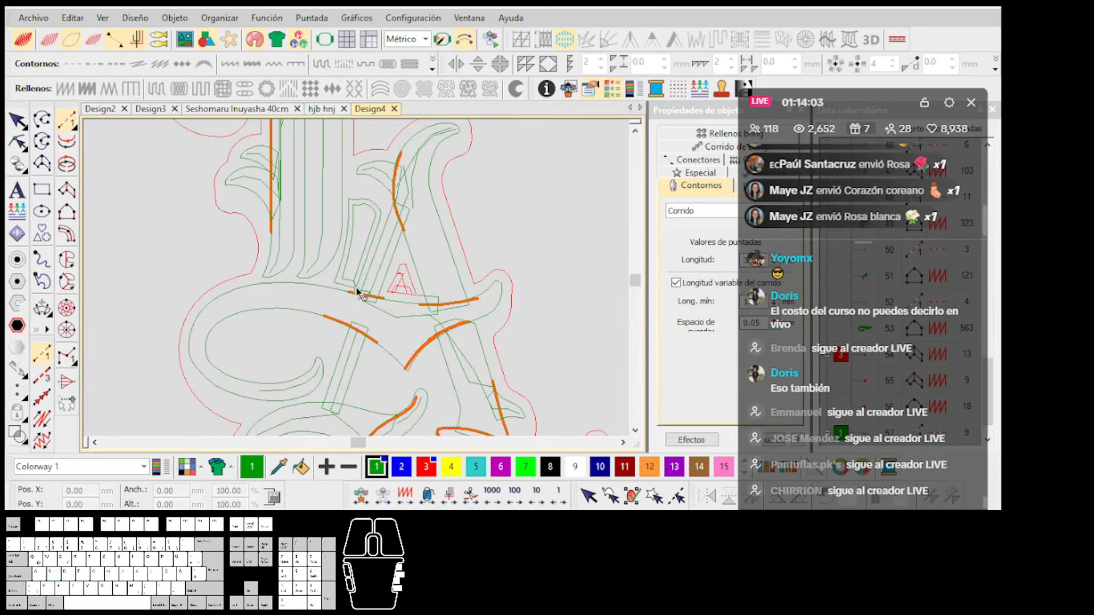
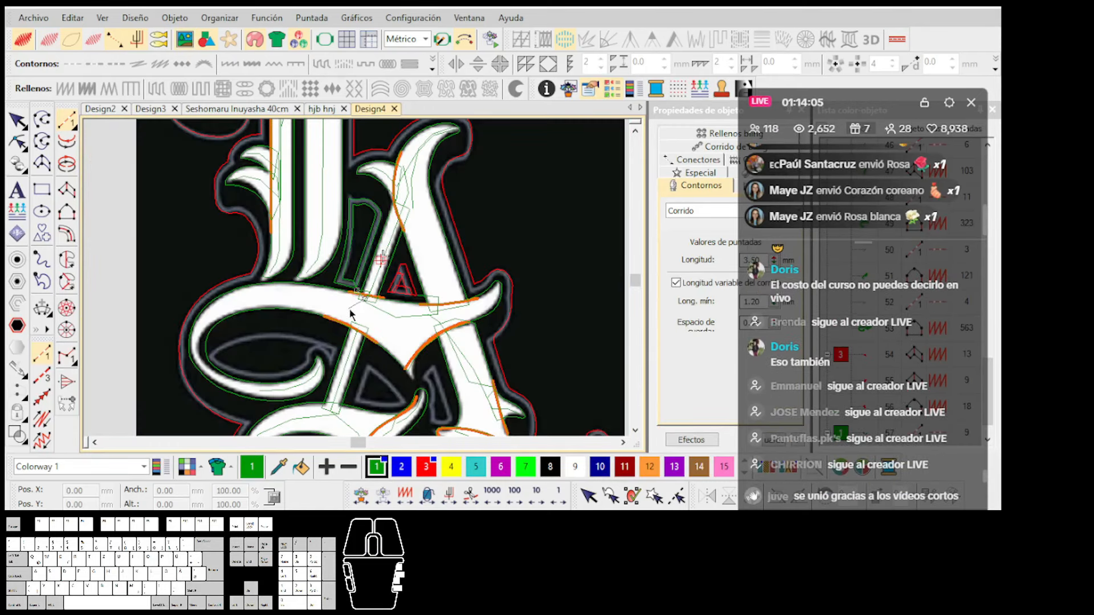
key("s")
key("s")
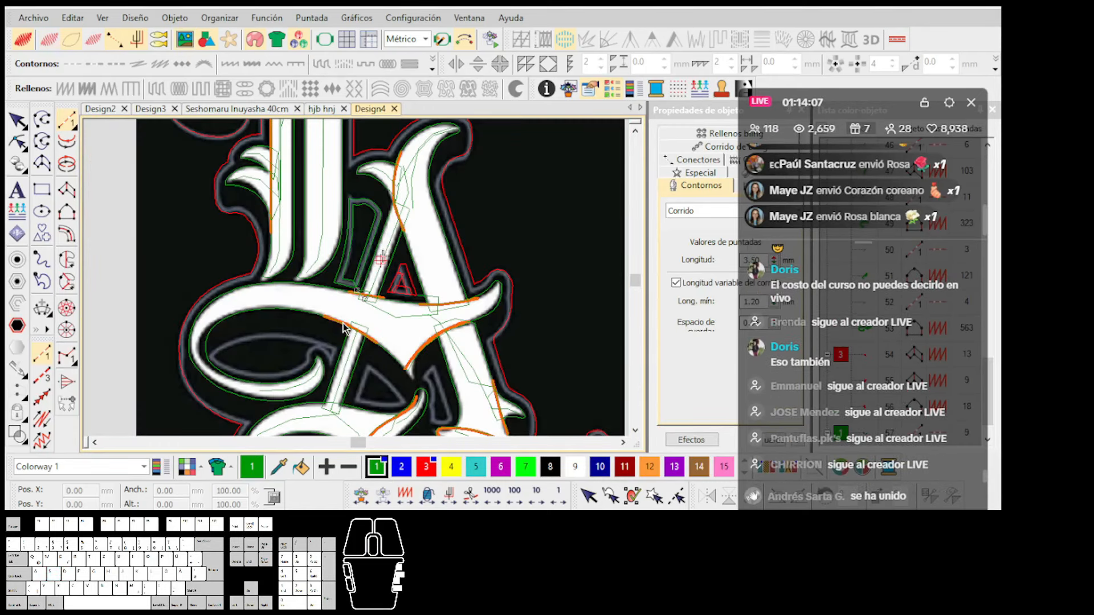
key("s")
scroll(341, 325, "up", 2)
left_click(371, 309)
scroll(357, 279, "up", 1)
scroll(345, 279, "up", 1)
left_click(330, 273)
key("BackSpace")
left_click(310, 263)
key("Return")
scroll(285, 264, "down", 2)
scroll(356, 277, "up", 1)
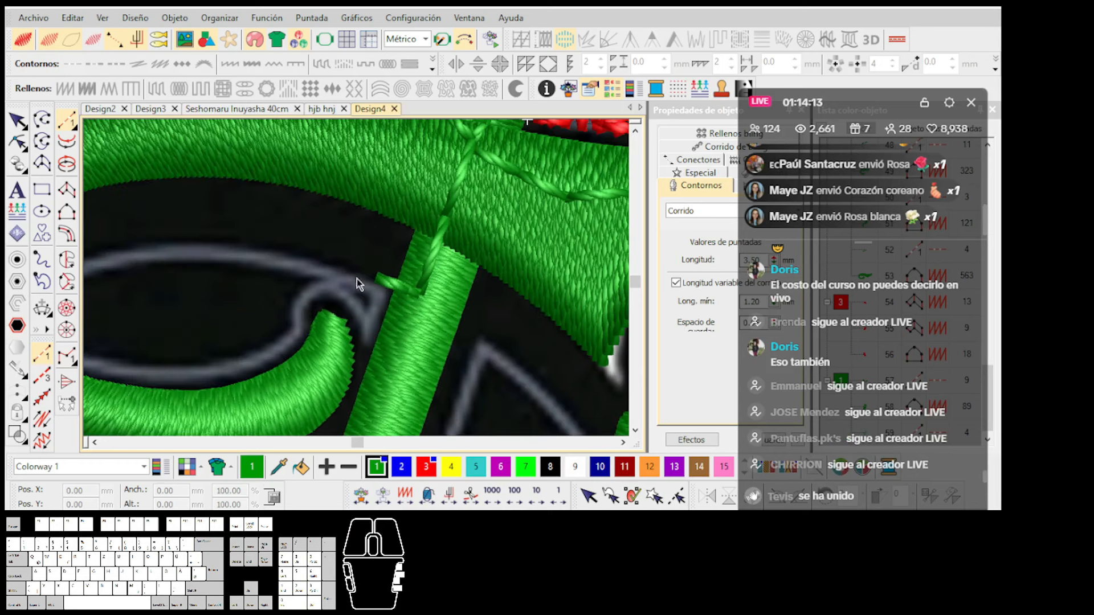
Digitize a green Plumetis satin column along the upper arc of the oval opening, from its tip by the thin stroke to the far end.
left_click(362, 286)
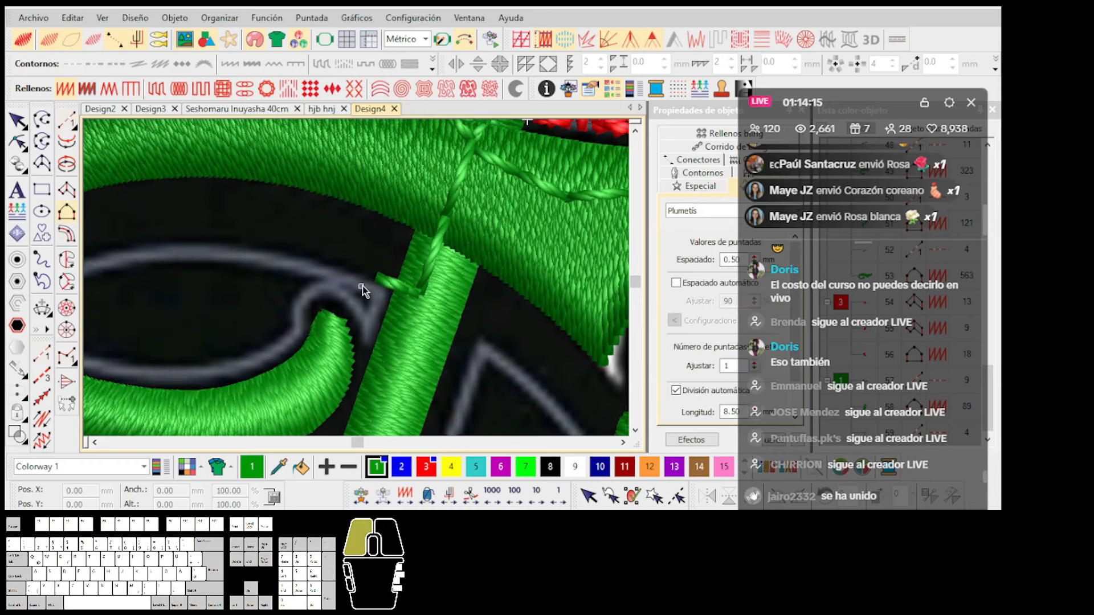
scroll(257, 274, "up", 1)
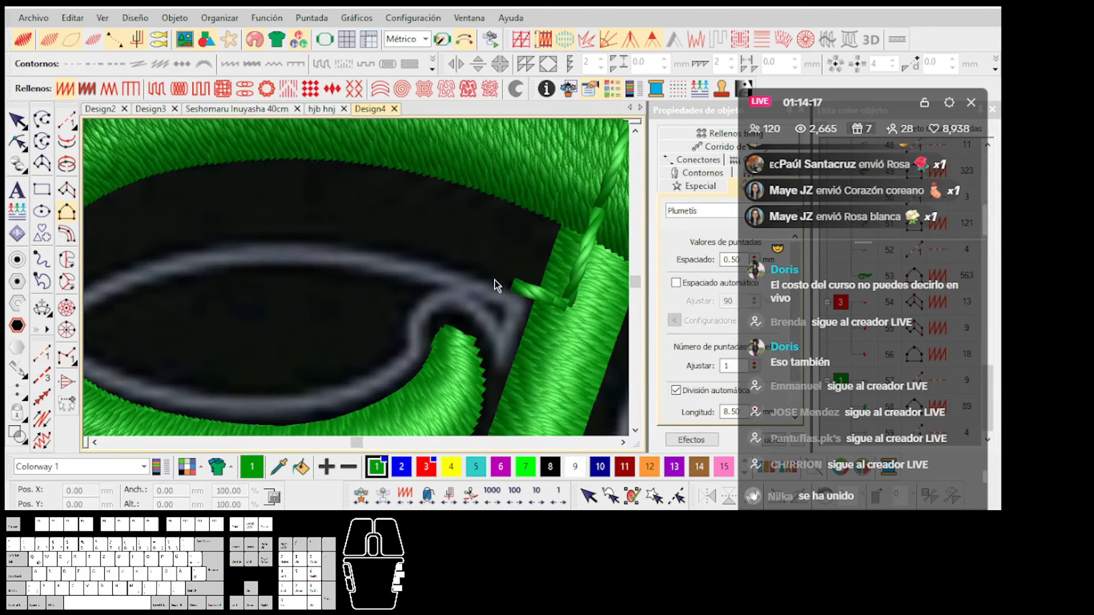
left_click(319, 262)
scroll(231, 275, "down", 2)
scroll(357, 281, "up", 1)
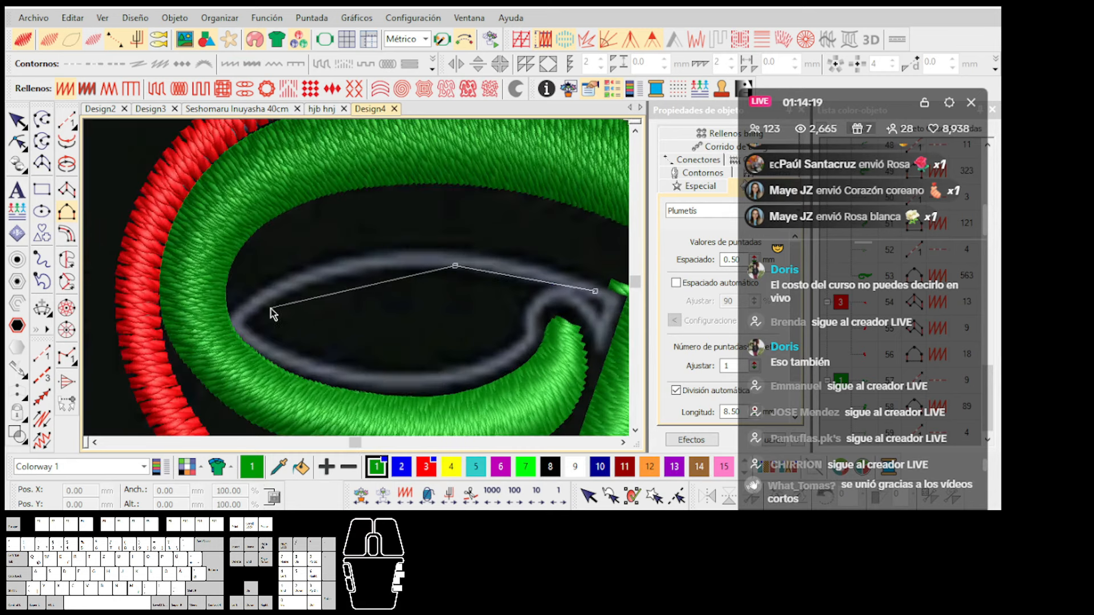
left_click(251, 311)
scroll(493, 273, "up", 1)
key("Return")
left_click(489, 278)
right_click(301, 246)
scroll(221, 280, "up", 1)
left_click(153, 302)
key("Return")
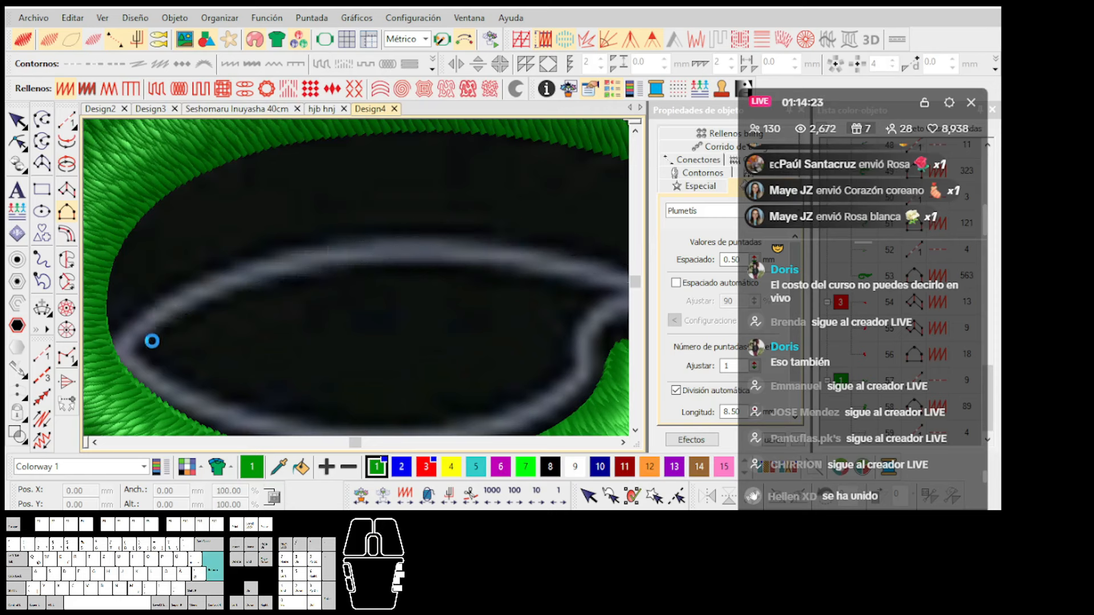
Trace the outer edge of a green Plumetis column along the oval opening's lower arc, ending around the hook beside the thin stroke.
left_click(130, 340)
scroll(227, 373, "down", 1)
scroll(358, 283, "down", 1)
right_click(456, 310)
scroll(502, 303, "up", 1)
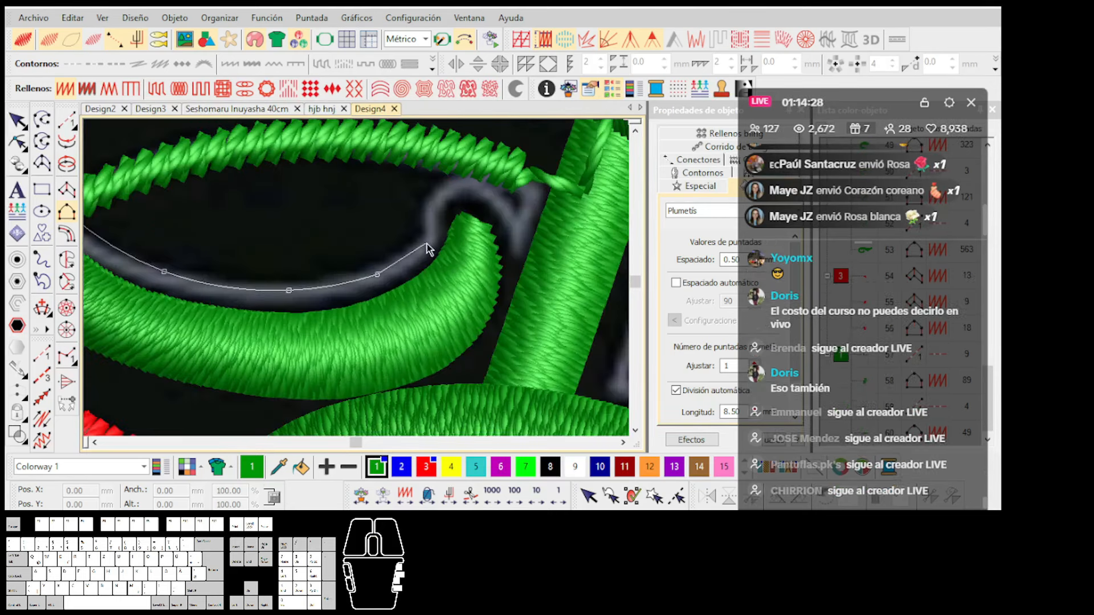
right_click(441, 205)
right_click(460, 196)
left_click(504, 219)
scroll(171, 219, "up", 1)
key("Return")
Trace the inner edge of the lower arc from the oval's far tip around the hook to complete the Plumetis column.
left_click(237, 239)
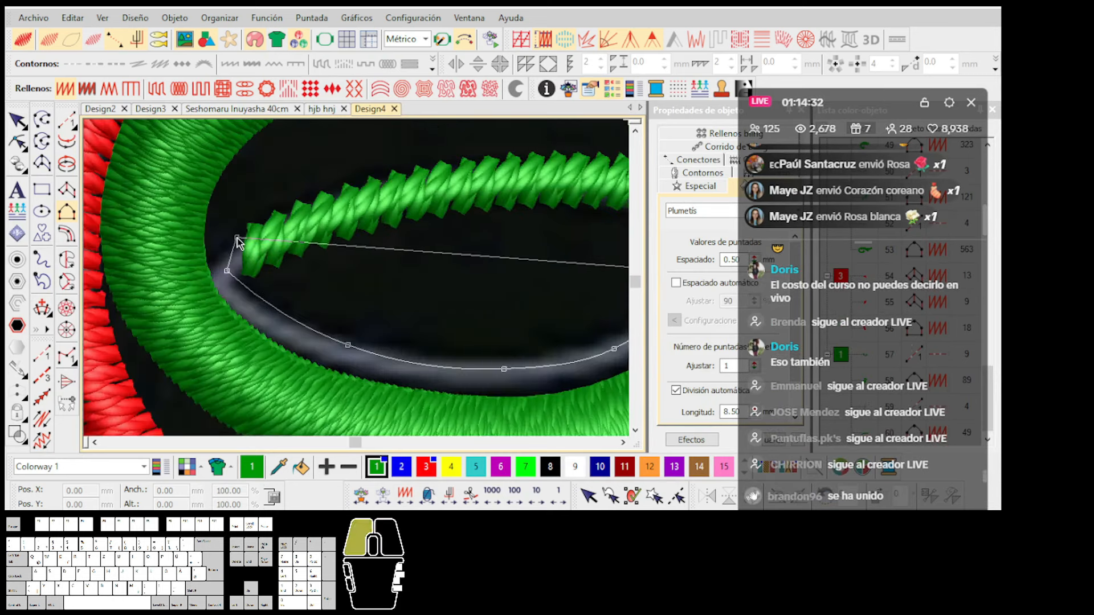
right_click(344, 313)
scroll(457, 333, "down", 1)
right_click(387, 279)
right_click(474, 266)
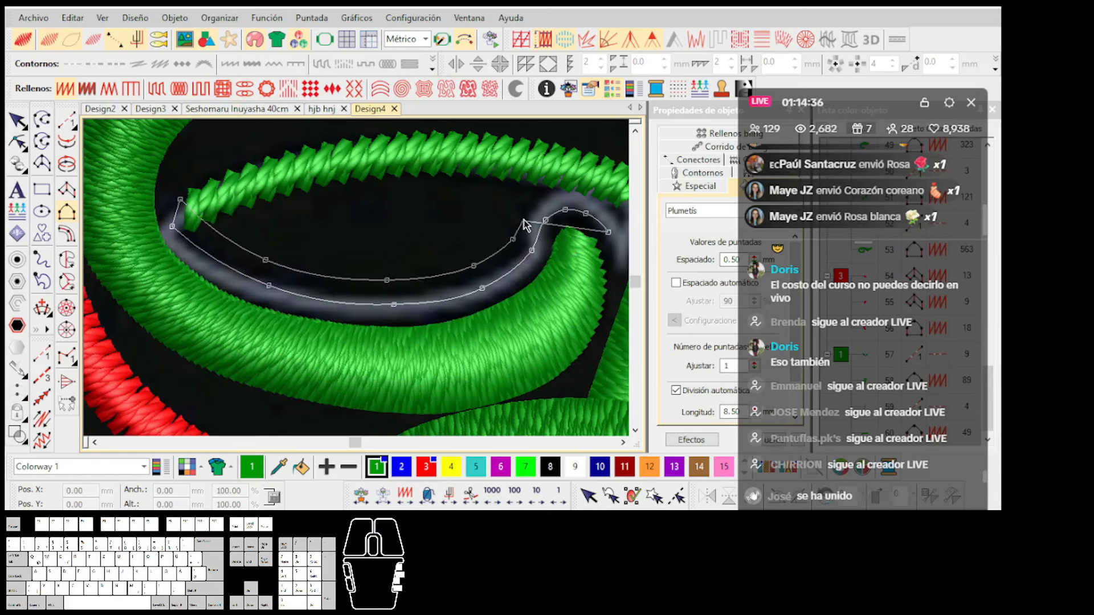
right_click(529, 206)
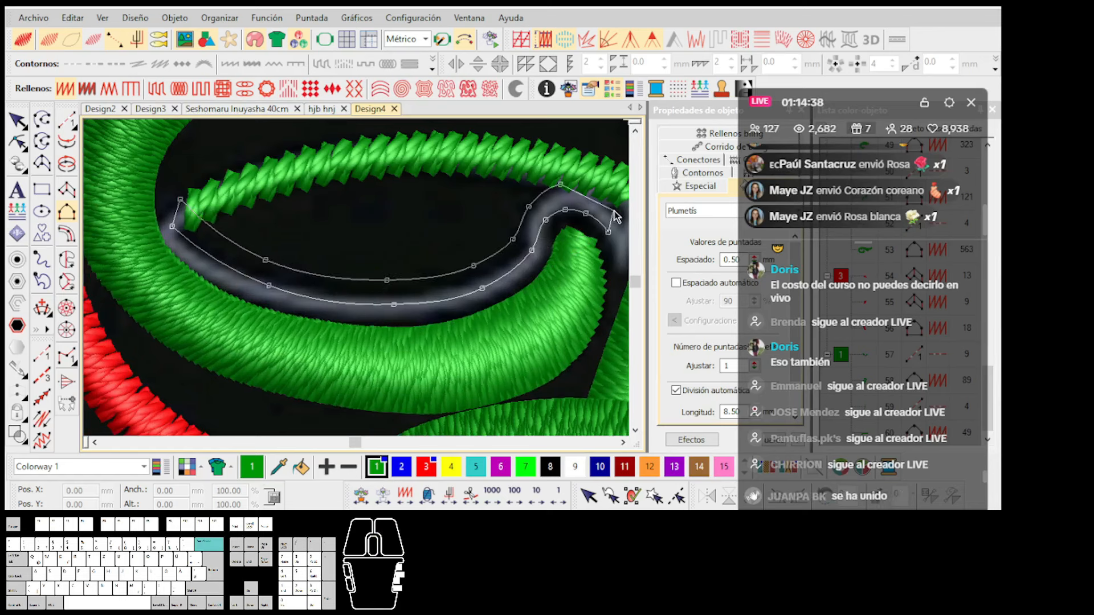
key("Return")
Reshape the lower arc's satin column near its hooked end beside the thin stroke.
key("h")
left_click_drag(527, 231, 565, 315)
key("Return")
key("Escape")
Digitize a short green Plumetis column beside the thin stroke, closing the oval border between its upper arc and hooked lower arc.
scroll(535, 221, "down", 2)
scroll(357, 278, "up", 3)
left_click(62, 230)
left_click(329, 297)
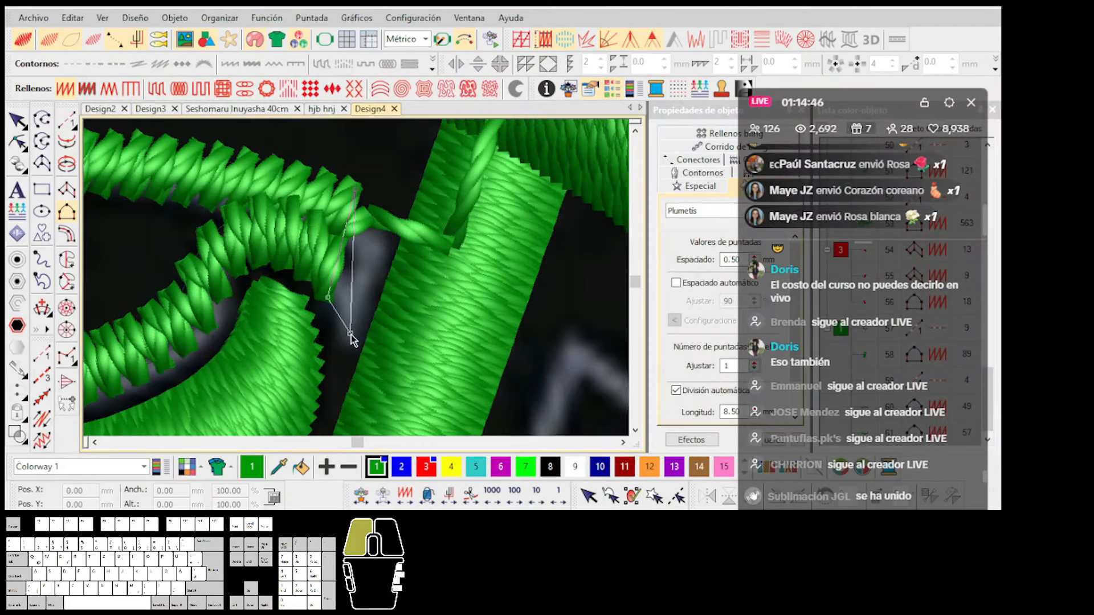
left_click(388, 216)
key("Return")
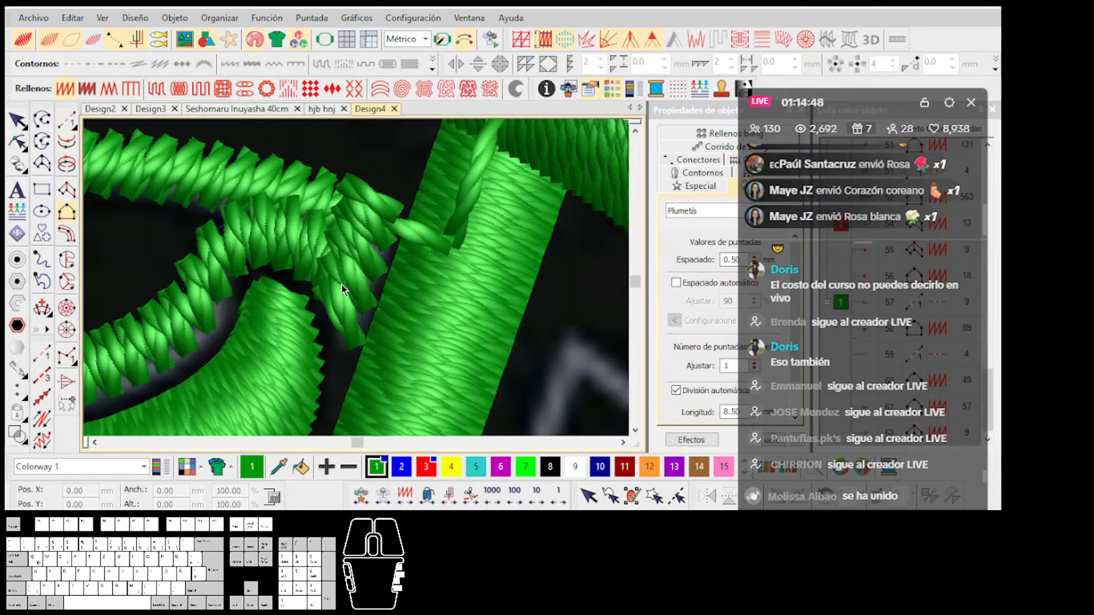
Reshape the short closing column by slightly shifting its lower inner node, and hide the backdrop artwork to inspect the oval border.
key("h")
left_click_drag(329, 297, 329, 291)
key("Escape")
key("d")
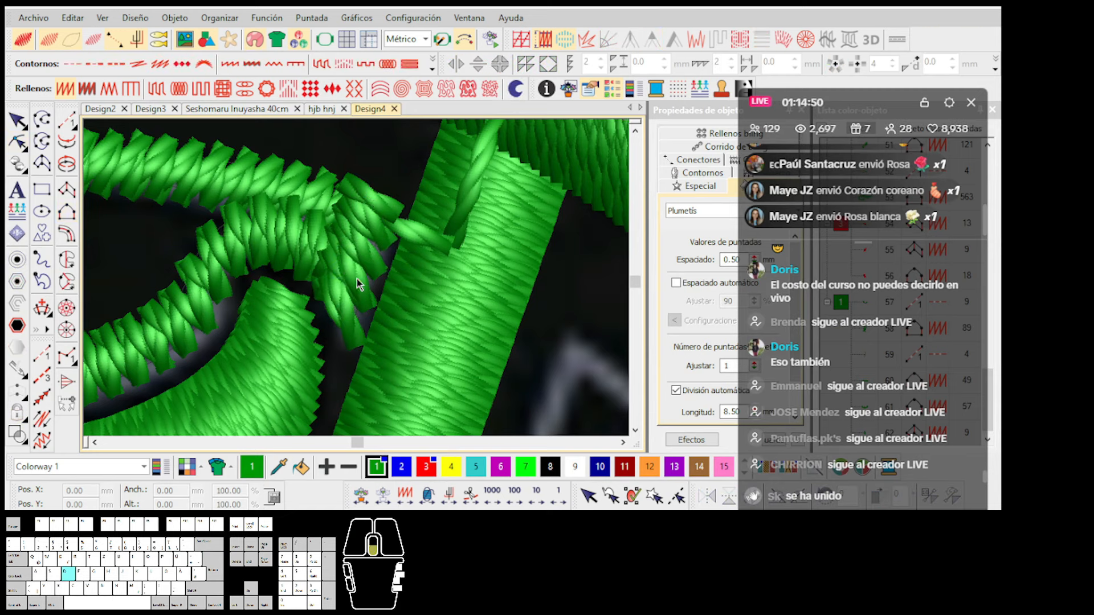
scroll(359, 282, "down", 3)
scroll(358, 283, "up", 3)
scroll(357, 284, "up", 1)
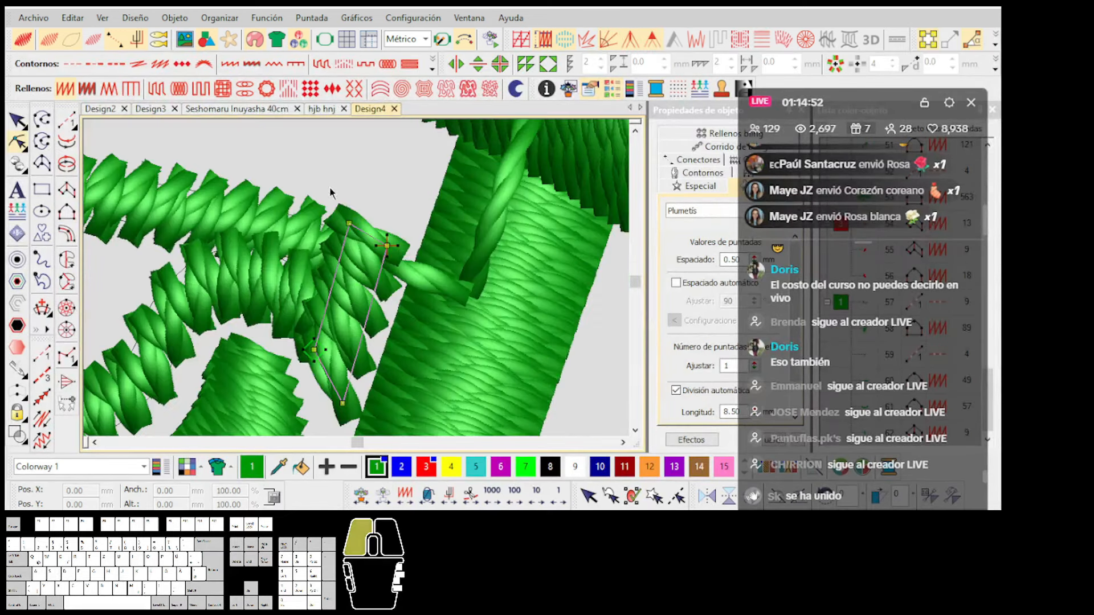
key("Escape")
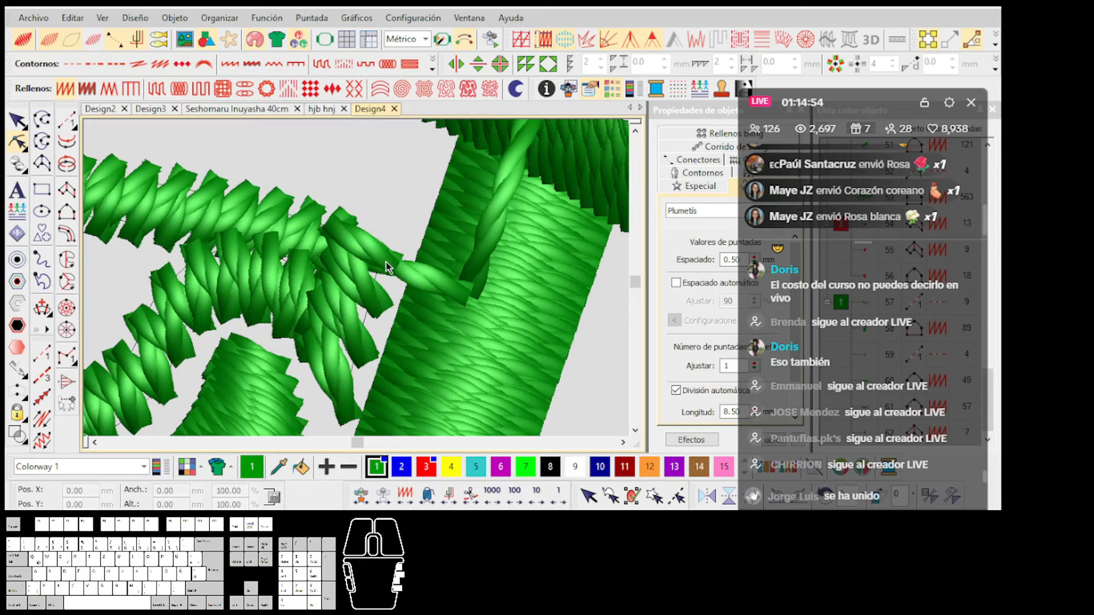
Start a green Corrido running stitch from the oval's closing column into the upper part of the thin stroke, with the backdrop shown again.
left_click(69, 124)
left_click(472, 289)
scroll(471, 291, "down", 3)
key("d")
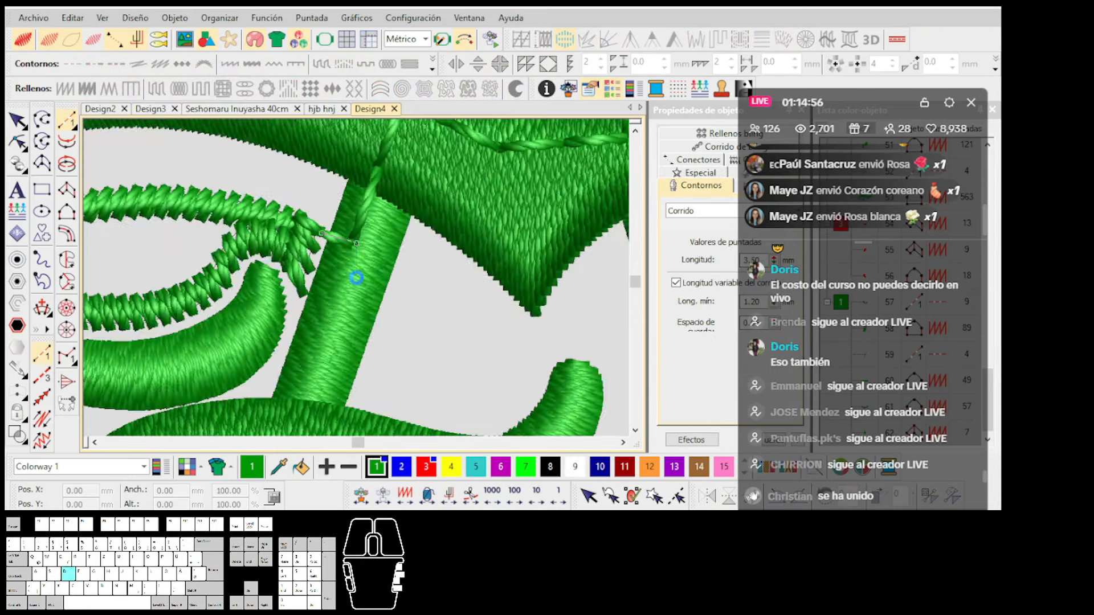
key("s")
scroll(357, 280, "down", 2)
key("s")
scroll(358, 280, "down", 1)
scroll(357, 279, "down", 1)
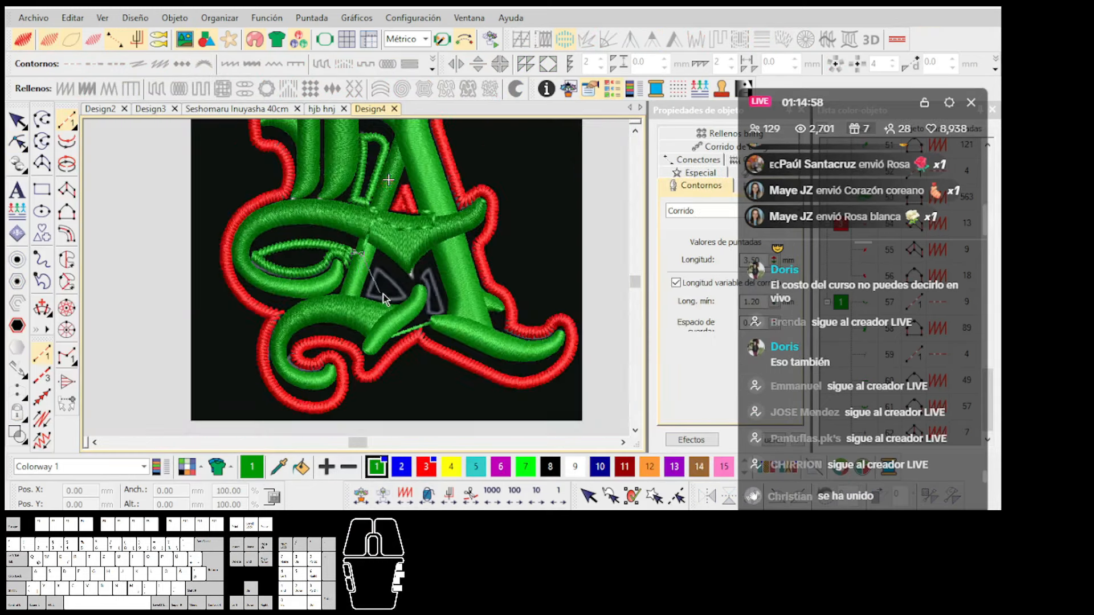
Route the running stitch down the thin stroke and under the lower satin stroke to the triangular opening's lower-left corner.
scroll(357, 279, "up", 3)
scroll(357, 279, "down", 1)
scroll(357, 279, "up", 1)
scroll(357, 278, "up", 1)
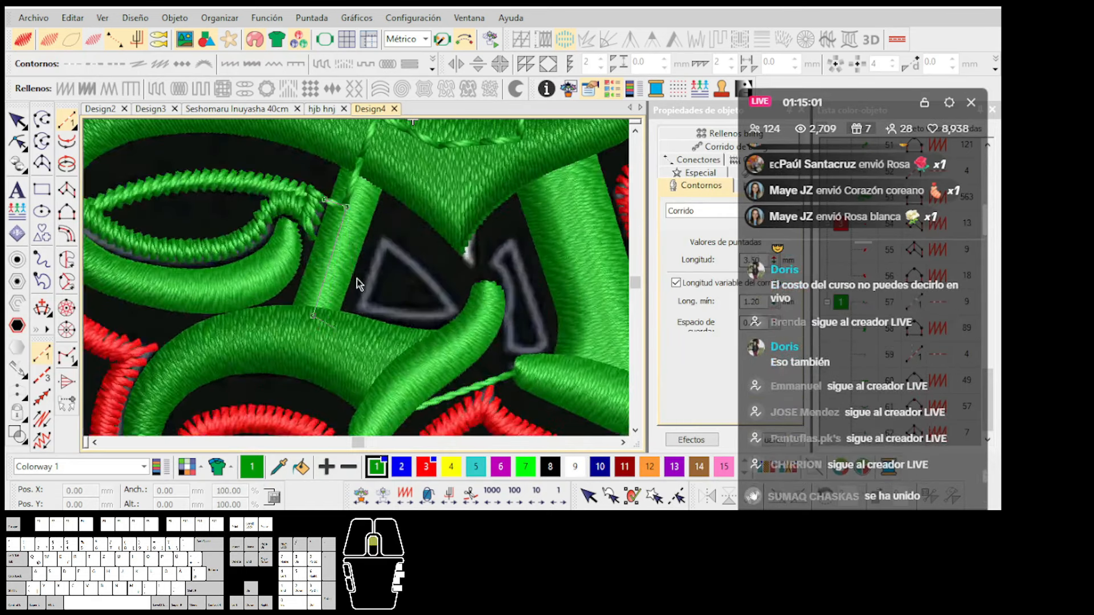
scroll(357, 278, "up", 1)
scroll(359, 272, "up", 1)
scroll(357, 279, "up", 1)
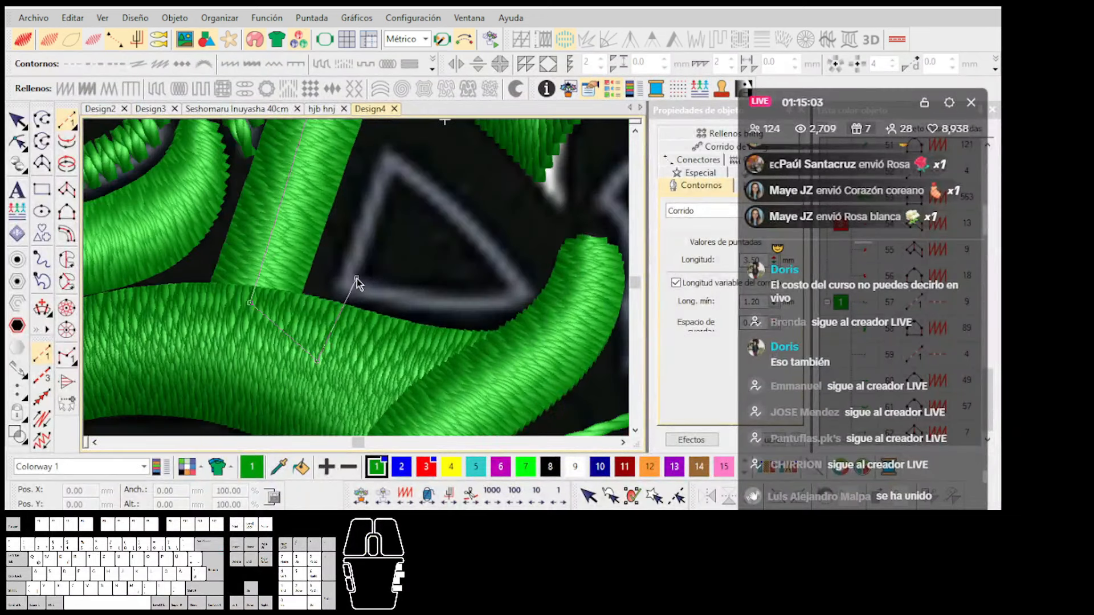
scroll(359, 275, "up", 1)
scroll(342, 284, "up", 1)
key("Return")
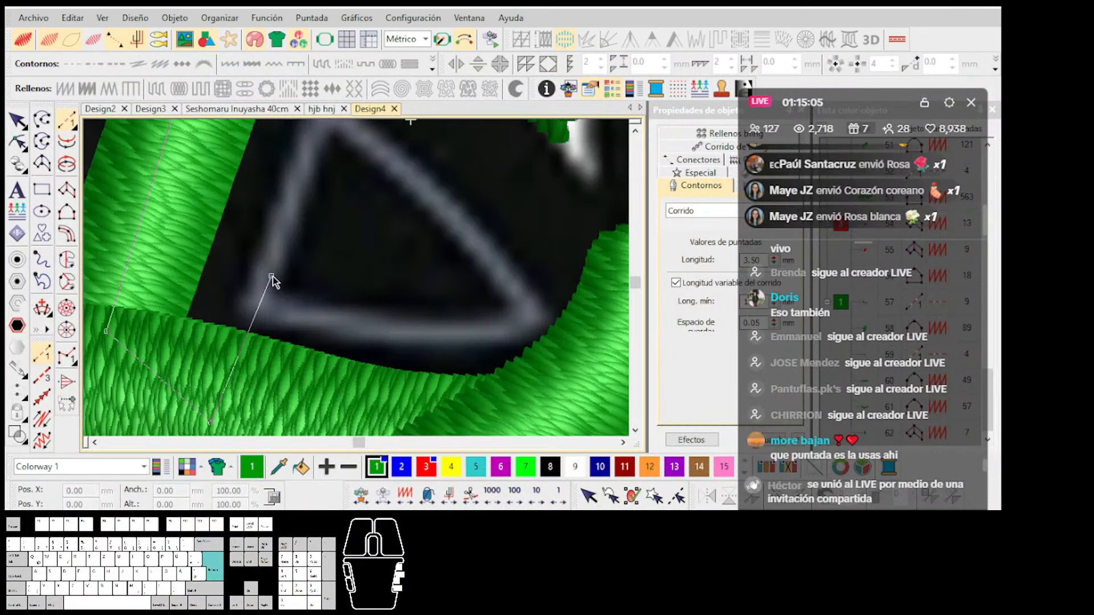
Digitize a green Plumetis column along the base of the triangular opening, from its lower-left to its lower-right corner.
left_click(67, 213)
left_click(331, 286)
left_click(513, 299)
left_click(269, 303)
left_click(330, 322)
left_click(502, 330)
key("Return")
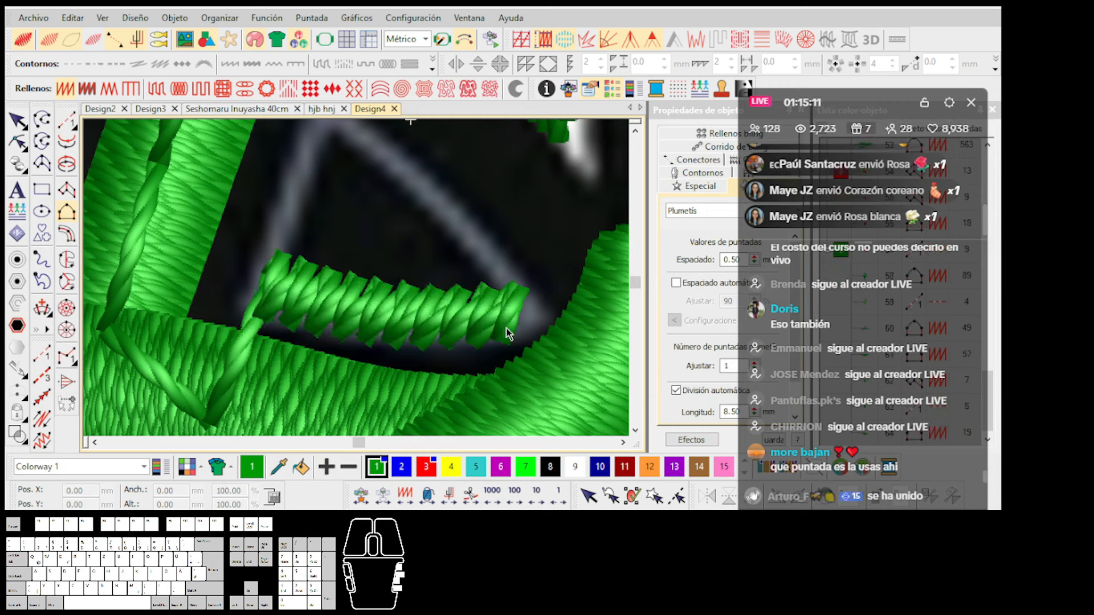
Digitize a green Plumetis column along the triangular opening's slanted right side, between its lower-right corner and apex.
left_click(328, 139)
key("Return")
left_click(528, 282)
scroll(433, 199, "down", 1)
left_click(362, 260)
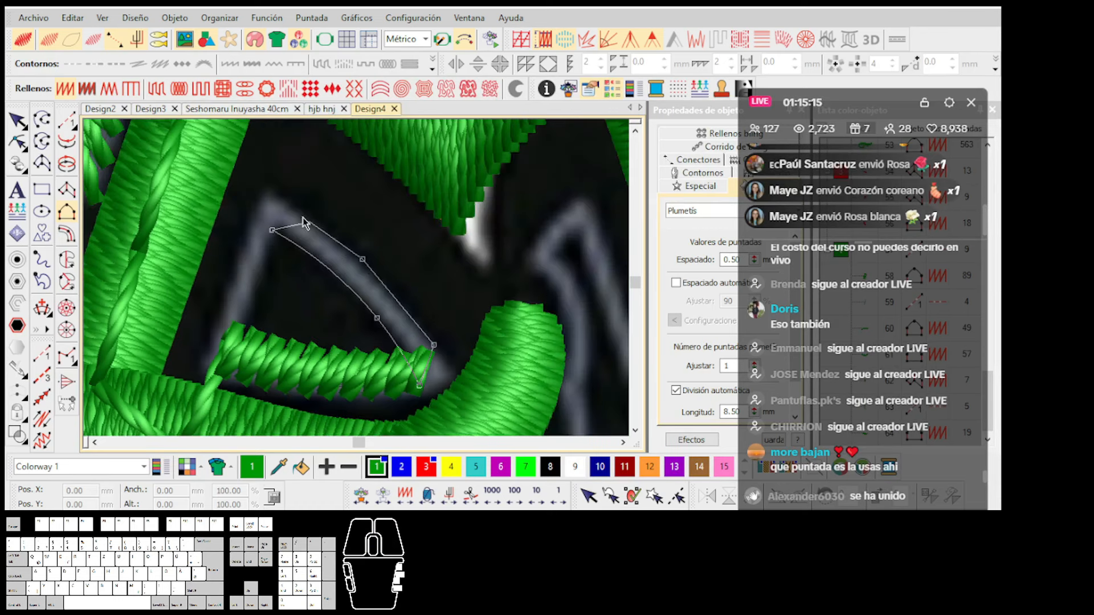
left_click(281, 198)
key("Return")
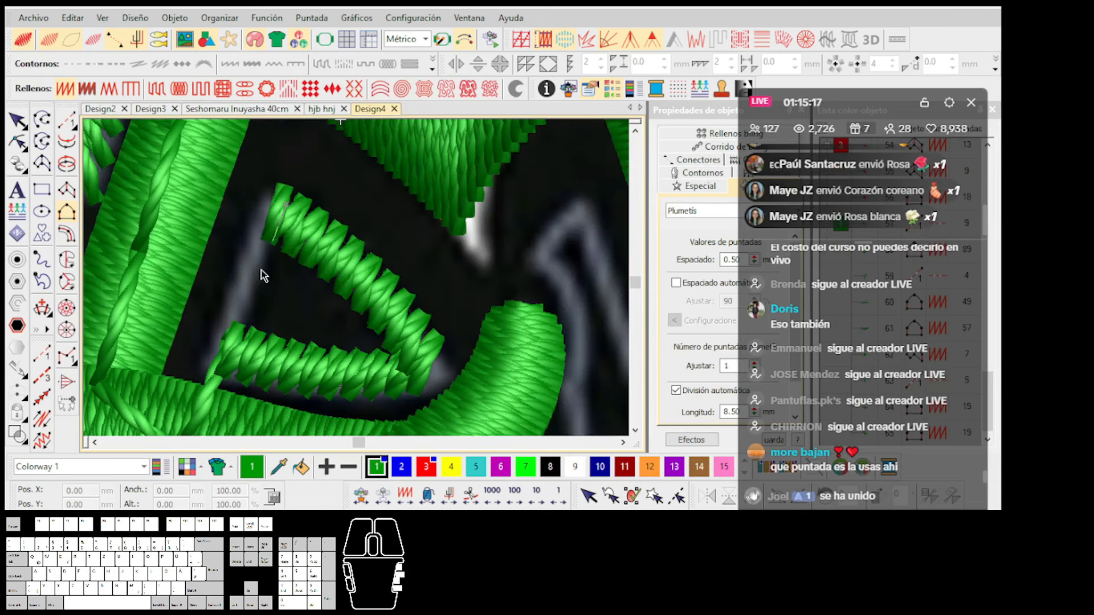
Digitize a green Plumetis column along the triangular opening's left side, from the apex down to the lower-left corner.
left_click(266, 183)
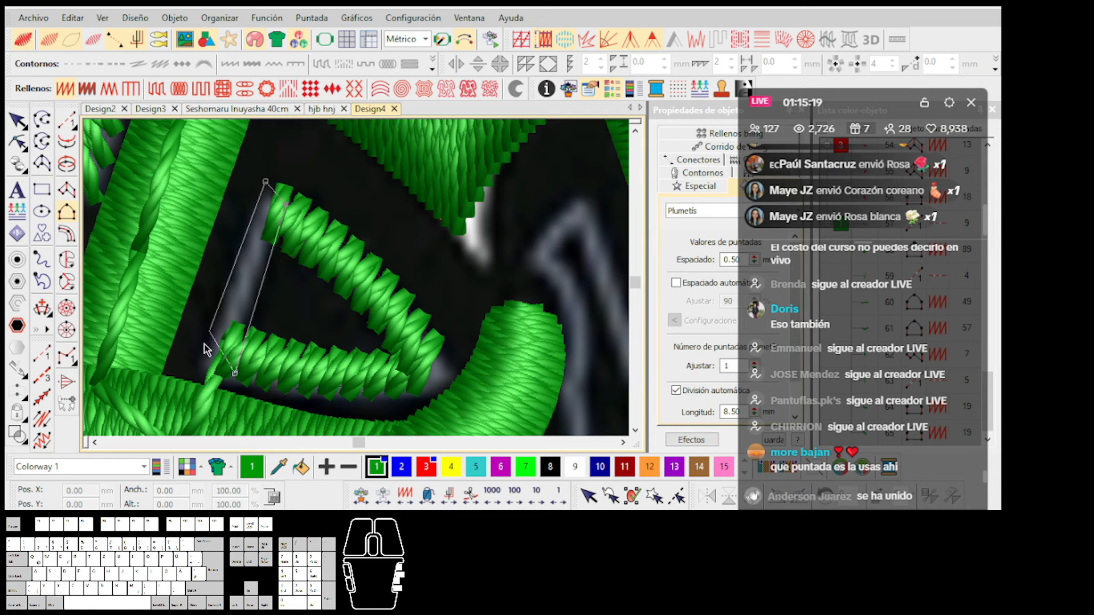
left_click(203, 371)
key("Return")
scroll(383, 238, "up", 2)
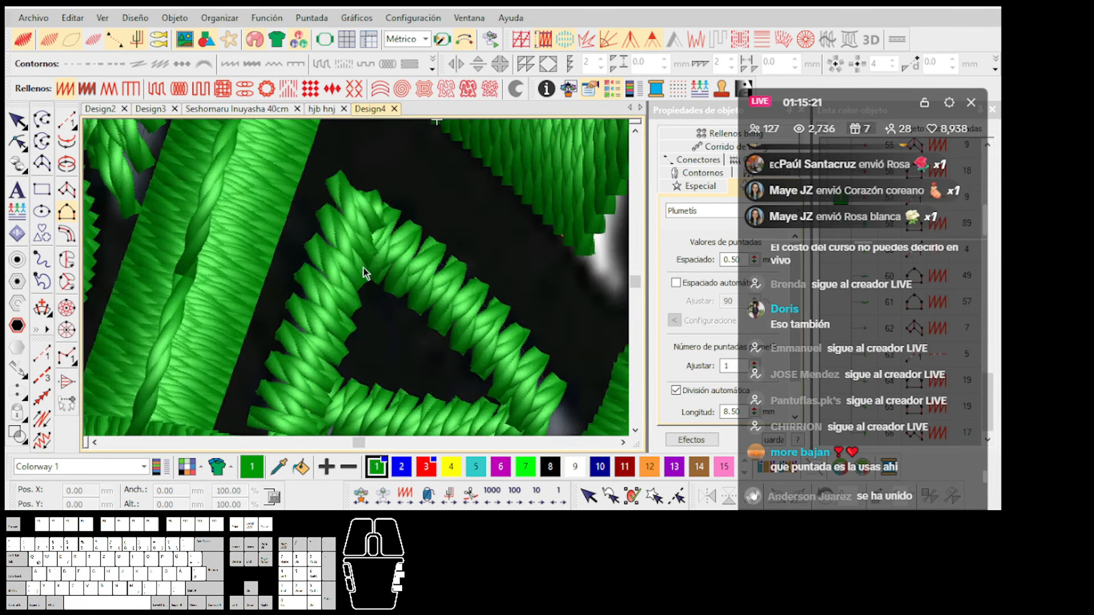
Reshape the triangle's left satin column by slightly adjusting its inner corner at the apex.
left_click(371, 215)
left_click_drag(380, 207, 380, 208)
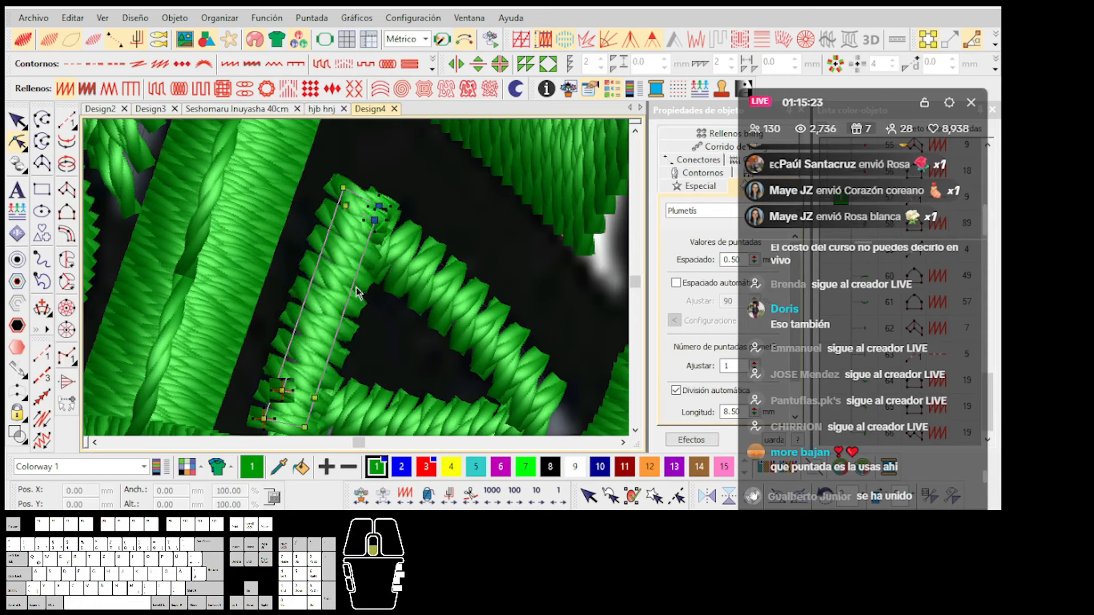
scroll(283, 392, "down", 2)
key("Escape")
key("Escape")
scroll(327, 354, "up", 2)
Digitize a green Corrido running stitch from the triangle's lower-left corner through the curved lower stroke to the neighbouring narrow opening.
left_click(43, 121)
left_click(67, 121)
left_click(296, 286)
scroll(384, 348, "down", 2)
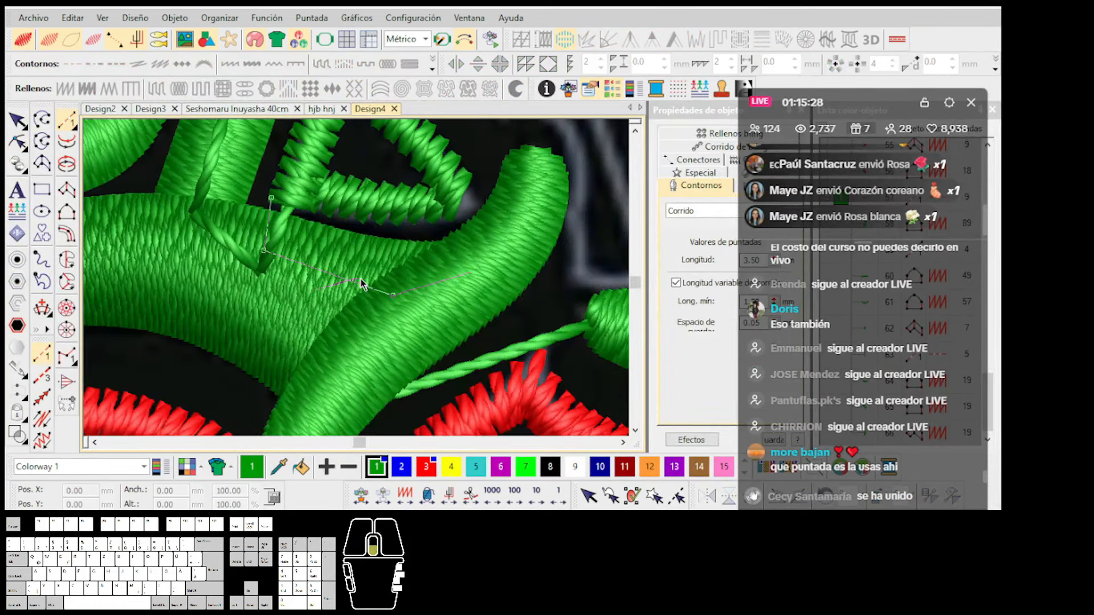
scroll(361, 280, "down", 2)
left_click(365, 271)
scroll(395, 240, "up", 1)
left_click(357, 276)
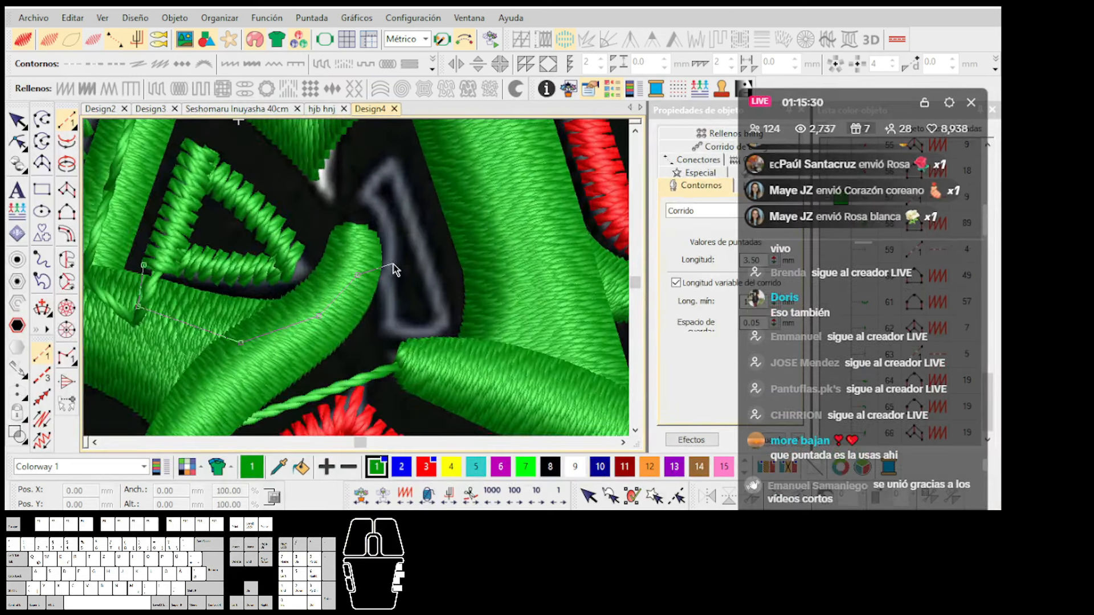
left_click(392, 265)
Remove the extra connector points inside the narrow opening and finish the running stitch at the opening's near edge.
scroll(357, 279, "up", 2)
left_click(365, 314)
left_click(402, 356)
scroll(419, 311, "up", 1)
key("BackSpace")
key("BackSpace")
key("BackSpace")
key("BackSpace")
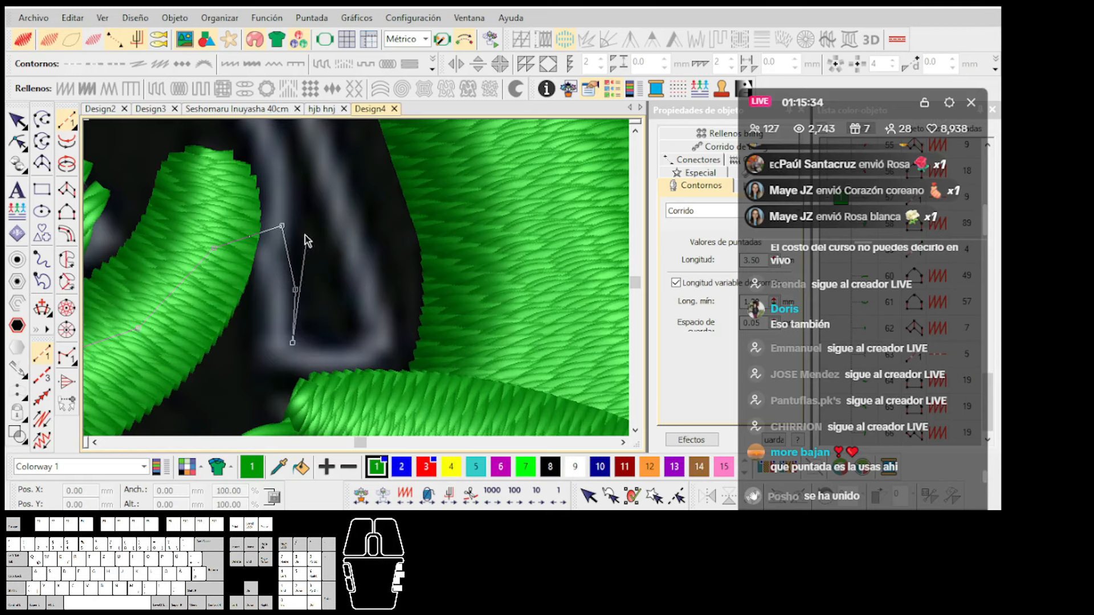
key("Return")
scroll(315, 216, "down", 1)
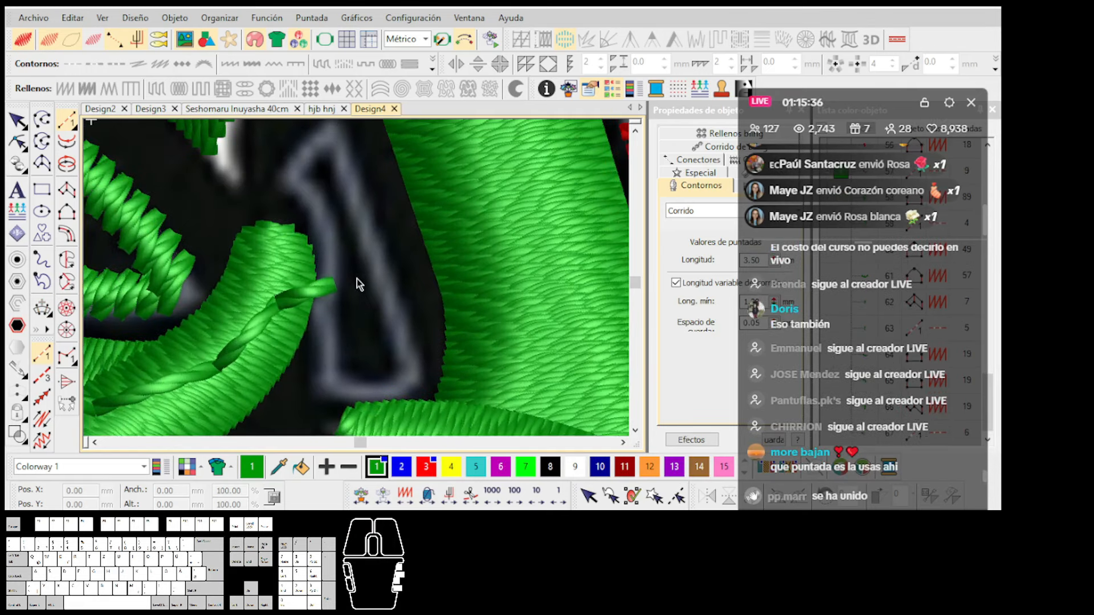
Trace the outer contour of a green Relleno complejo border around the narrow opening, down its left side and back up to the peak.
left_click(65, 261)
left_click(280, 181)
left_click(317, 236)
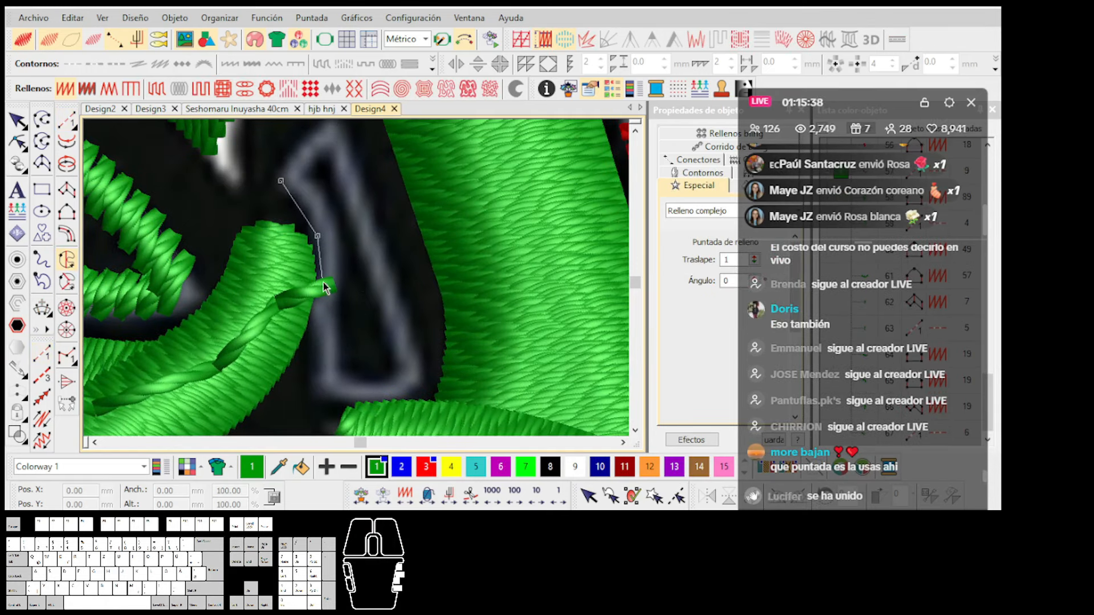
left_click(324, 377)
right_click(331, 387)
right_click(342, 388)
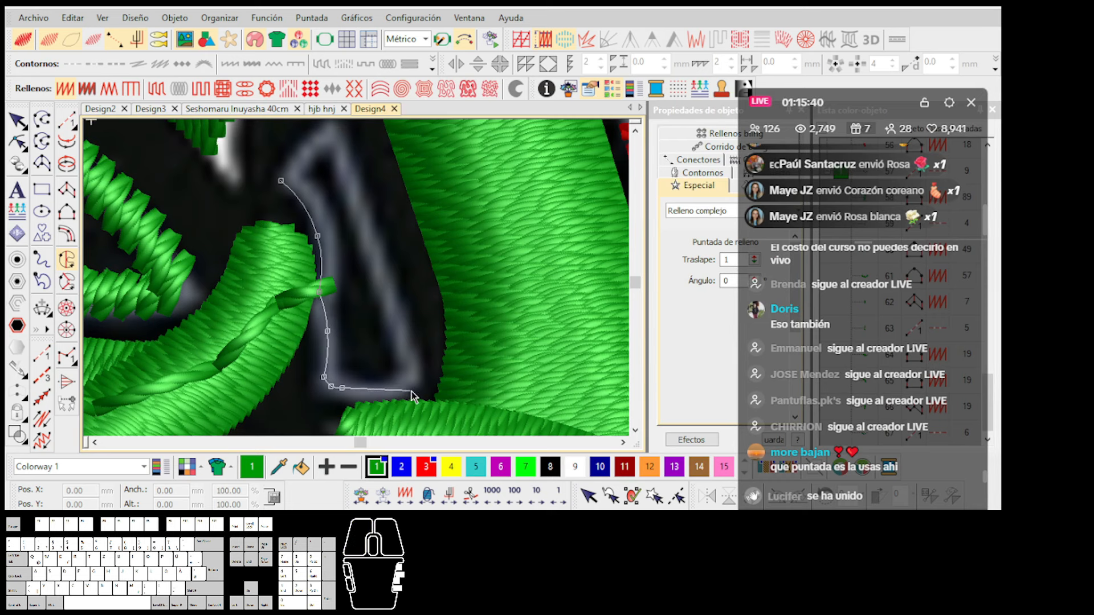
left_click(416, 351)
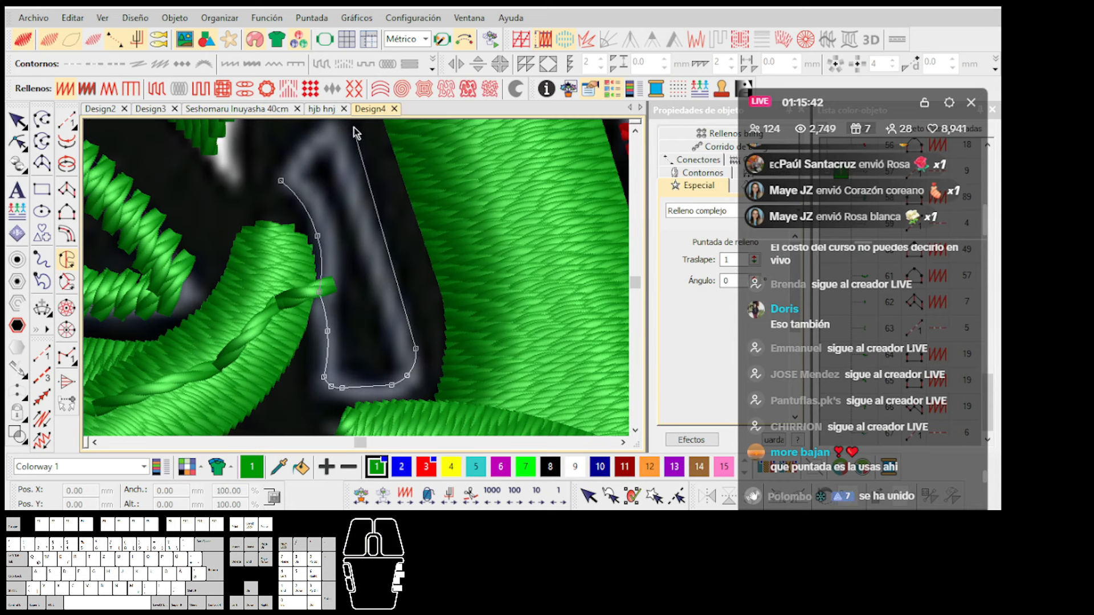
scroll(353, 126, "up", 1)
left_click(356, 275)
left_click(341, 260)
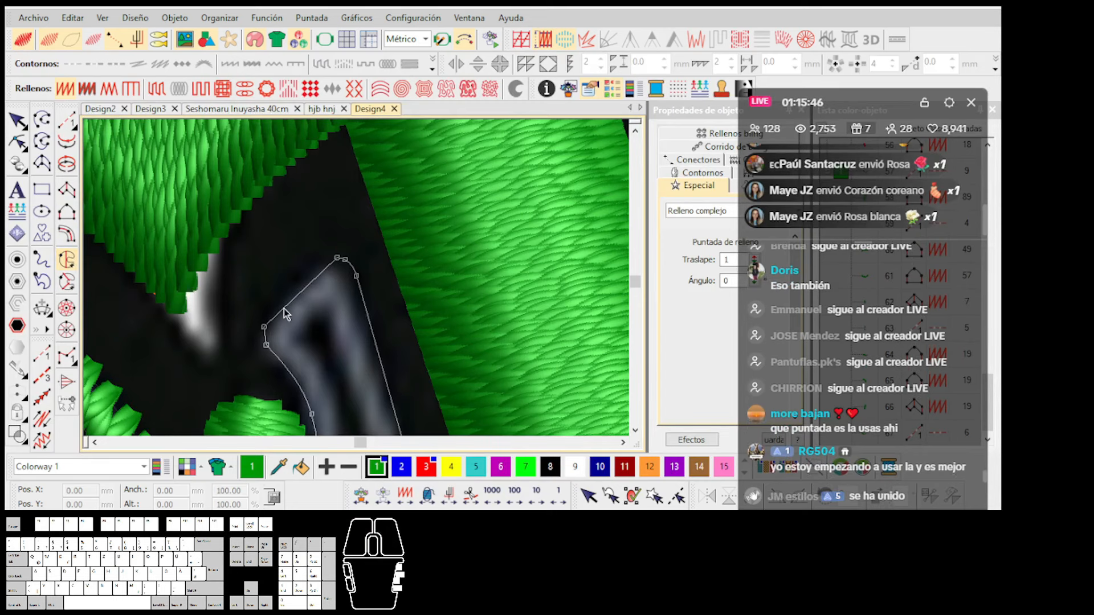
Trace the border's inner contour from the peak down the right side, around the rounded base and onto the left side.
scroll(285, 310, "up", 1)
left_click(382, 307)
scroll(437, 362, "down", 1)
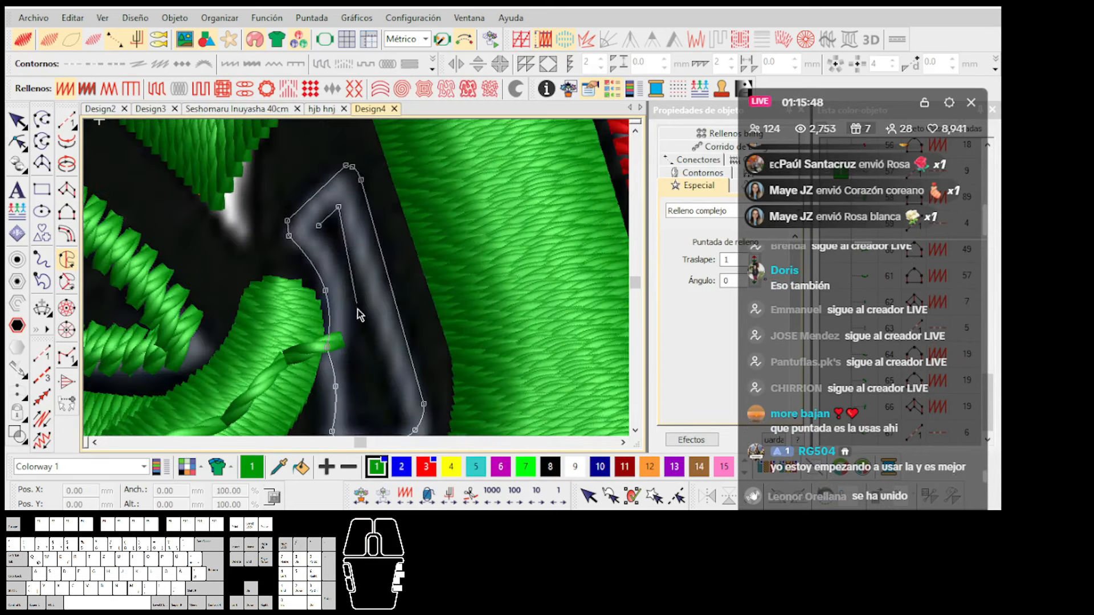
scroll(370, 351, "up", 1)
left_click(380, 327)
right_click(379, 344)
left_click(368, 355)
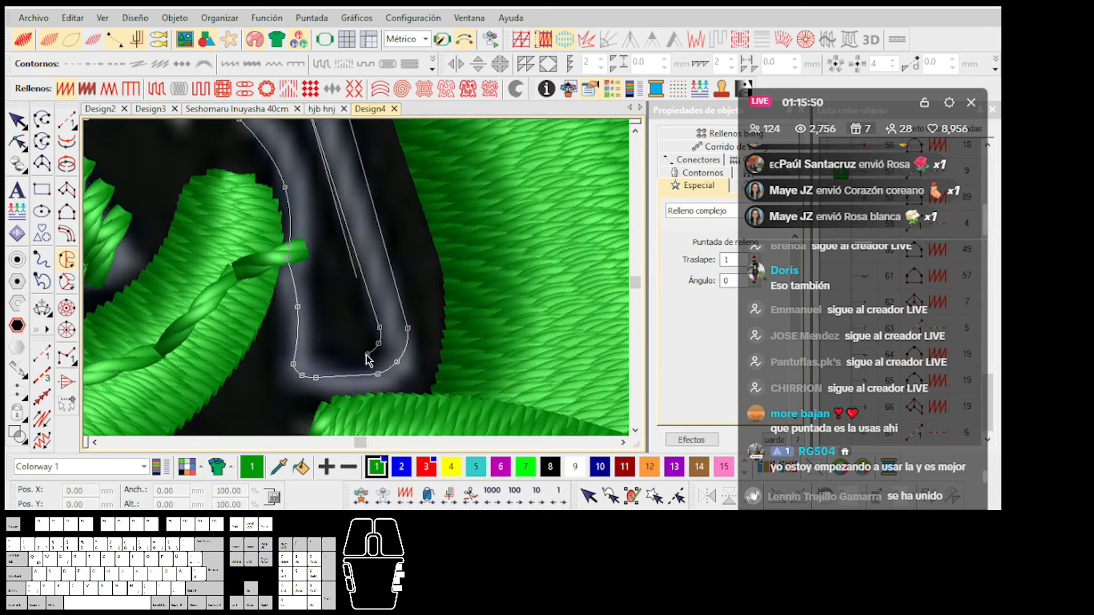
scroll(366, 362, "up", 1)
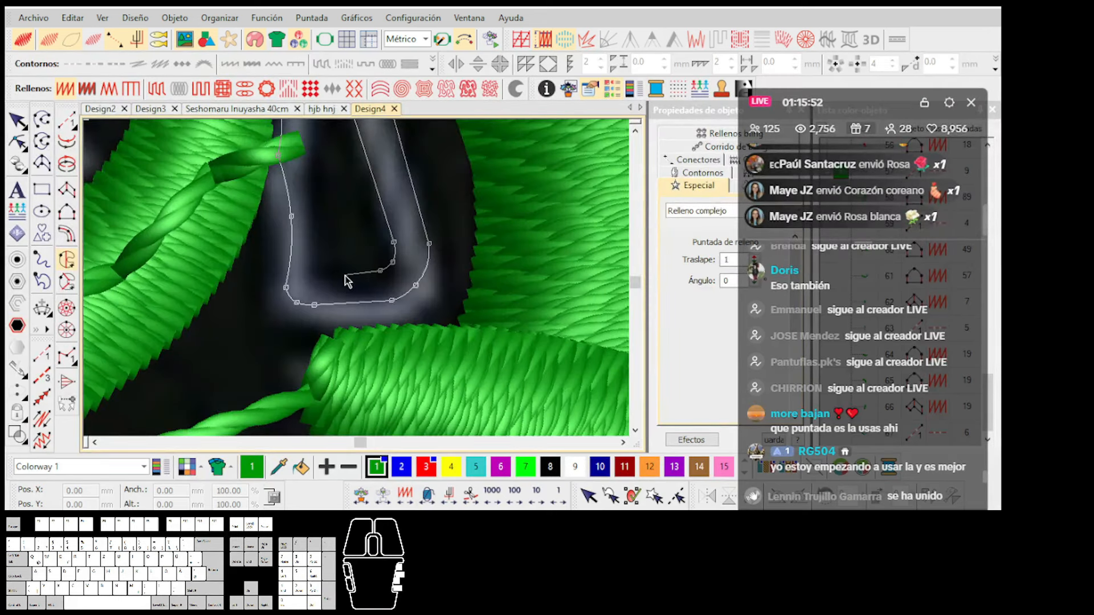
left_click(339, 275)
left_click(323, 233)
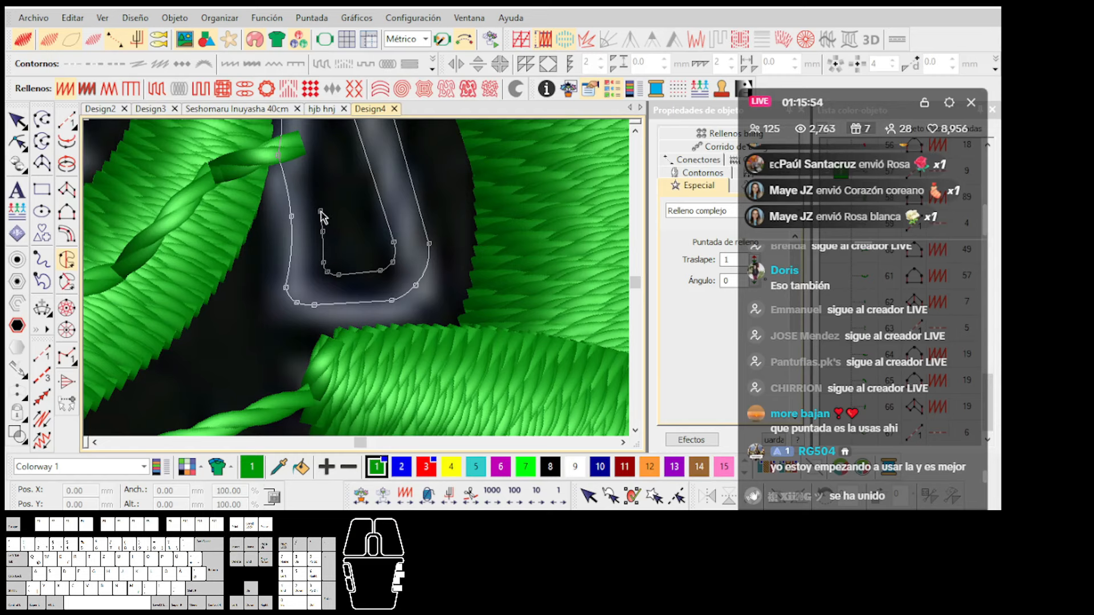
left_click(323, 210)
Complete the inner contour up the left side to the pointed corner, generate the border's stitches and open stitch-angle editing.
scroll(325, 191, "down", 1)
scroll(360, 285, "down", 1)
scroll(359, 267, "up", 2)
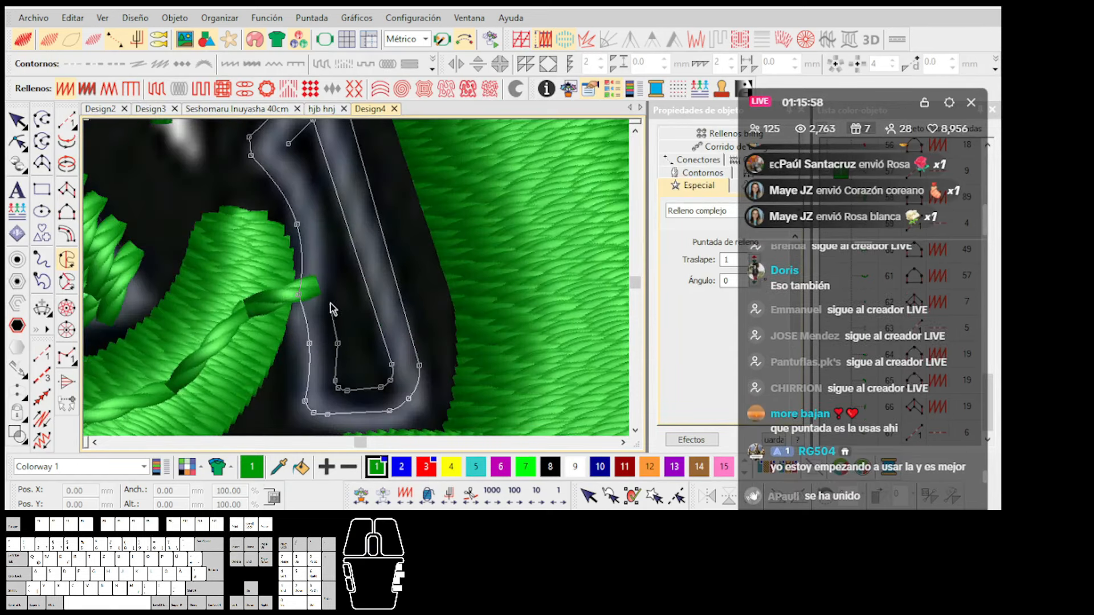
left_click(327, 299)
key("BackSpace")
right_click(323, 228)
scroll(292, 174, "up", 1)
left_click(348, 249)
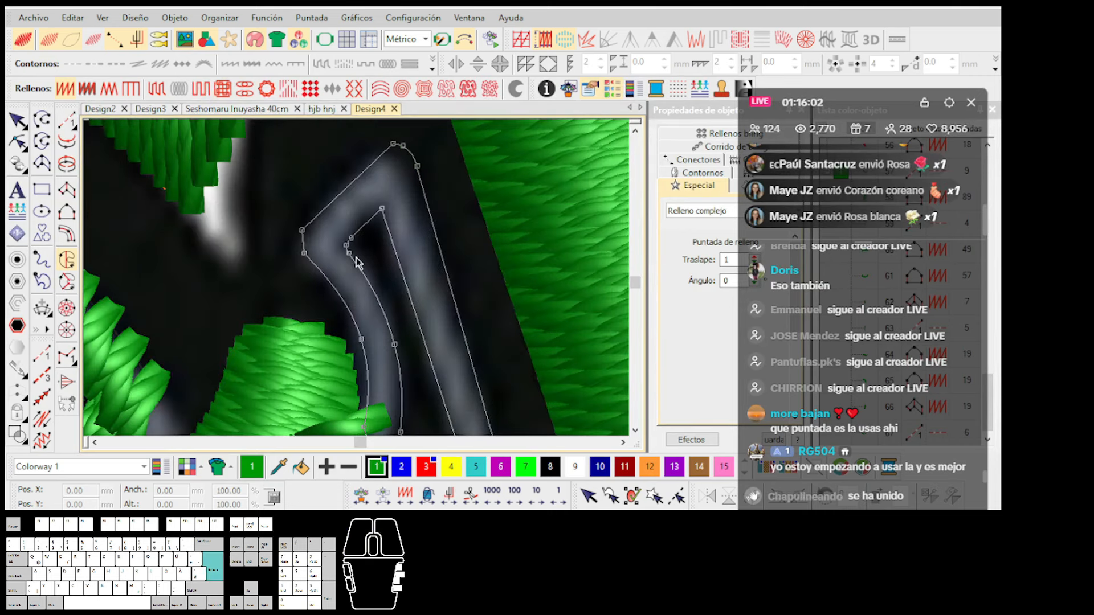
key("Return")
key("ctrl+h")
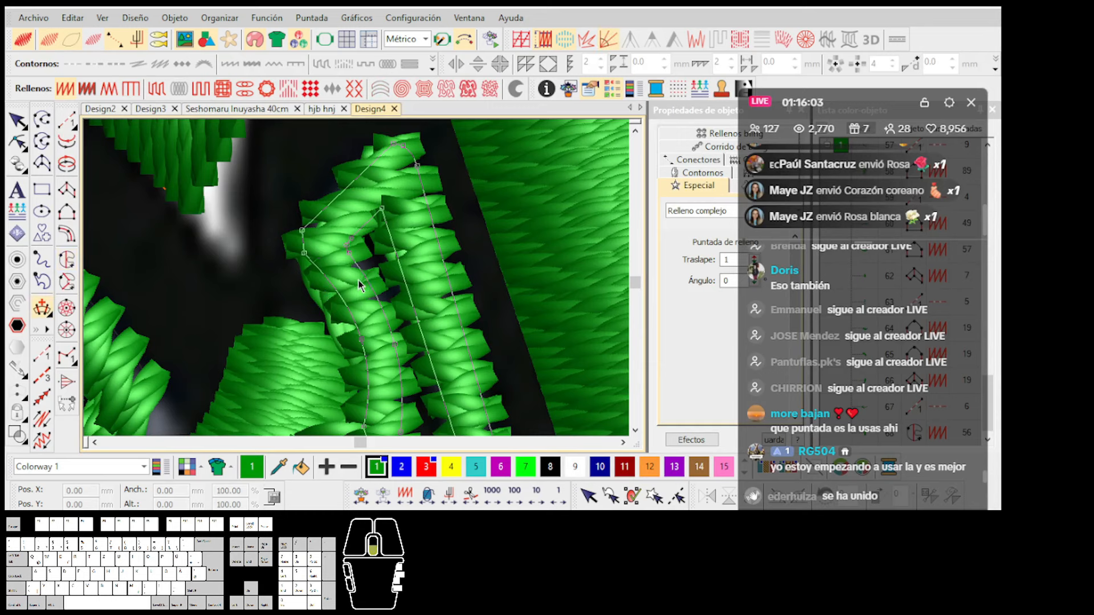
Add stitch-angle lines across both sides of the narrow opening's border near its upper end and regenerate its stitches.
scroll(352, 296, "down", 1)
left_click(326, 293)
left_click(389, 271)
left_click(393, 276)
left_click(436, 222)
scroll(438, 256, "down", 2)
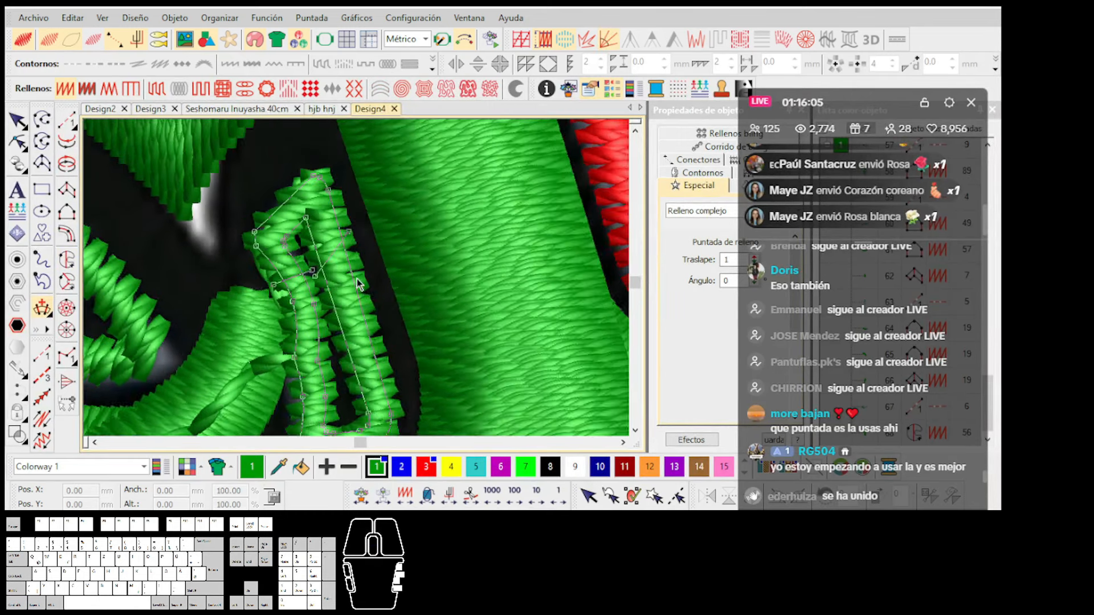
scroll(342, 365, "up", 1)
left_click(443, 330)
key("Return")
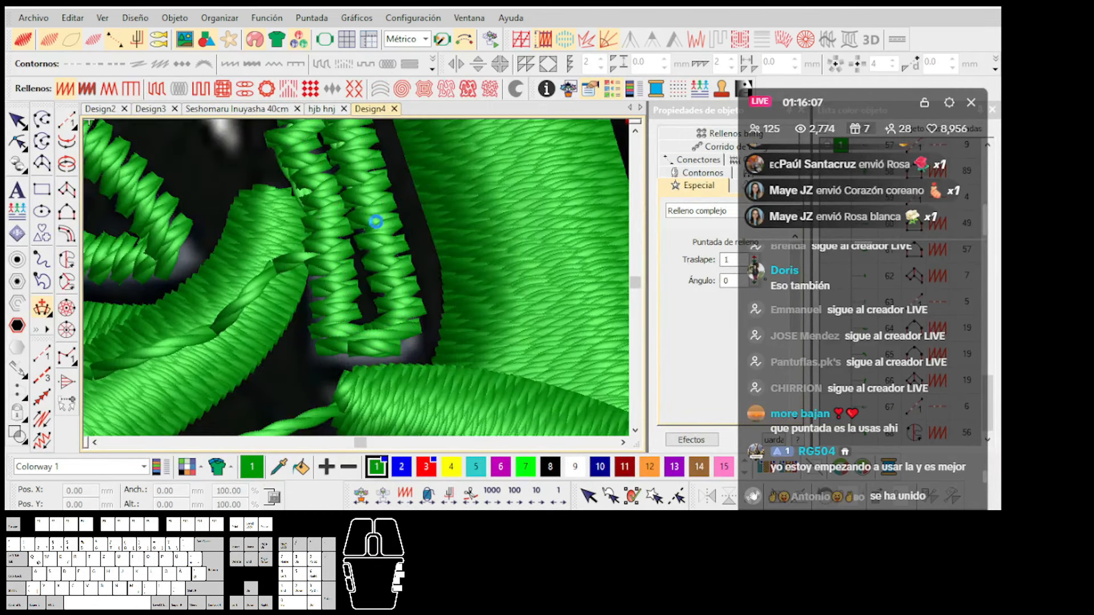
key("Escape")
scroll(360, 188, "down", 2)
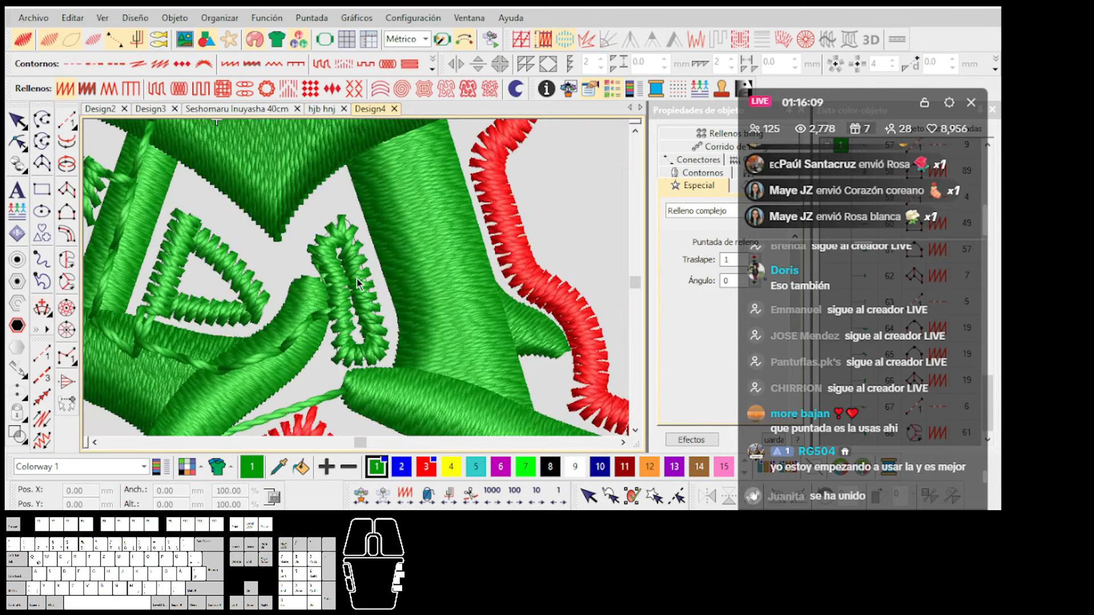
Add stitch-angle lines at the border's peak and upper-left corner, removing the misplaced point, and regenerate the stitches.
scroll(336, 237, "up", 3)
left_click(336, 238)
key("ctrl+h")
scroll(345, 276, "up", 1)
left_click(350, 294)
key("BackSpace")
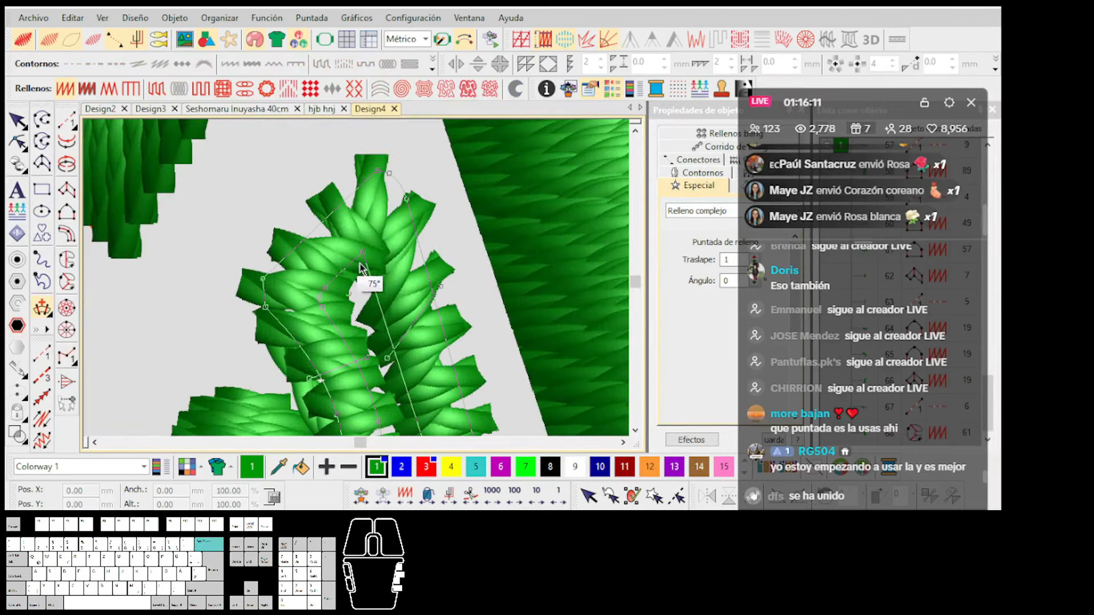
left_click(363, 272)
left_click(252, 288)
left_click(330, 301)
key("Return")
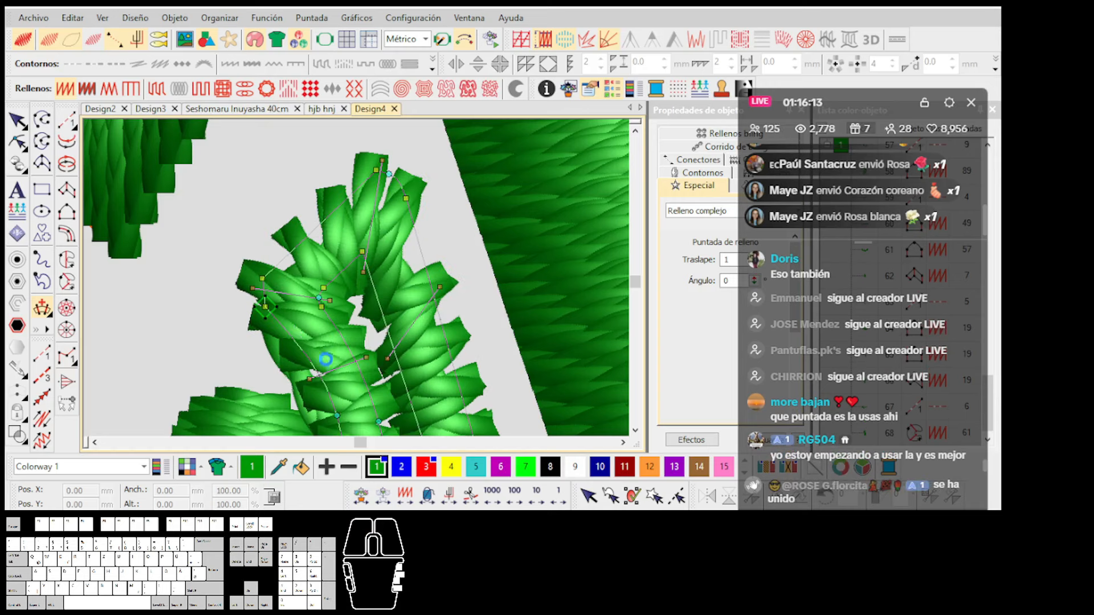
Reshape the border by adjusting its control points at the upper-left corner and along the lower left side.
left_click_drag(265, 308, 289, 398)
scroll(289, 399, "down", 2)
left_click(361, 281)
left_click_drag(415, 183, 459, 256)
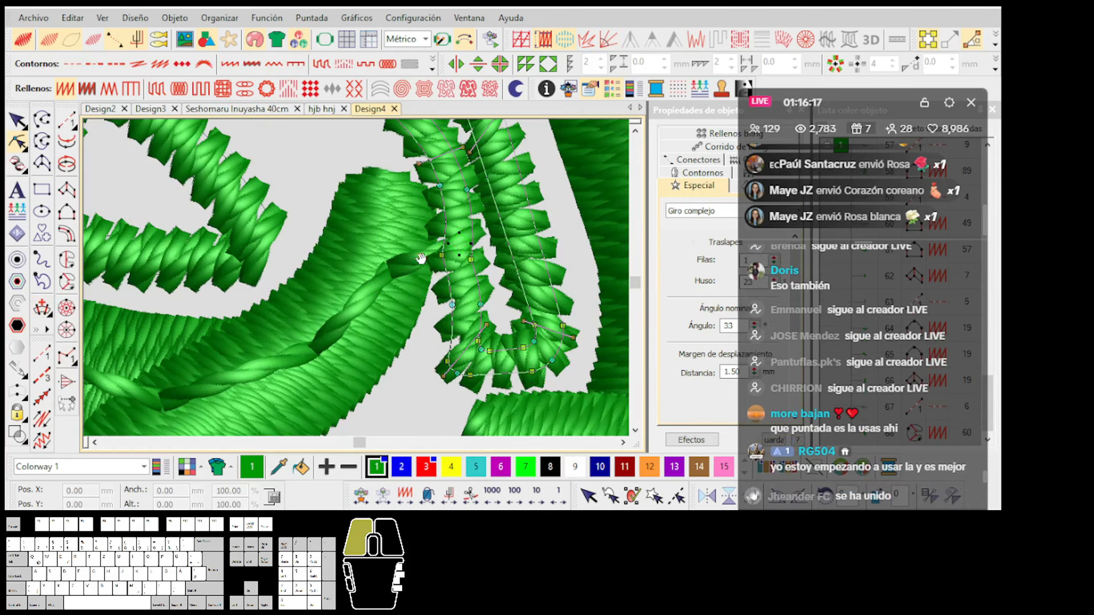
key("Escape")
Inspect the narrow opening's border with the background artwork and stitches switched on and off.
scroll(431, 259, "down", 3)
key("d")
scroll(369, 287, "down", 1)
key("d")
scroll(365, 283, "up", 3)
left_click(356, 276)
key("s")
key("d")
key("s")
key("d")
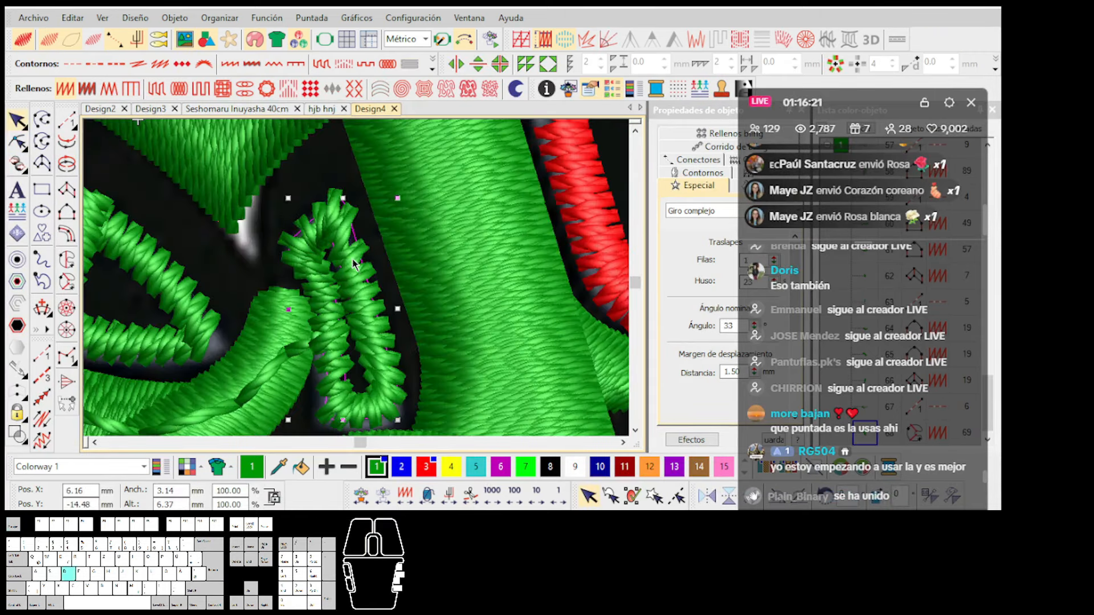
scroll(356, 271, "down", 1)
scroll(355, 279, "up", 1)
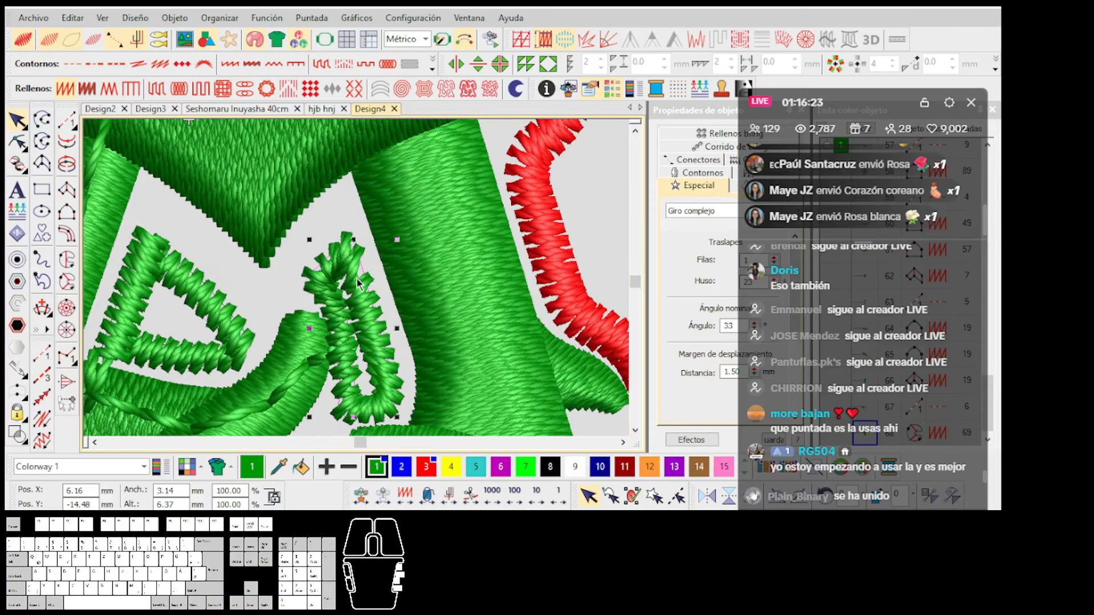
scroll(366, 284, "down", 2)
scroll(365, 282, "up", 3)
Start a new Plumetís filled shape over the narrow opening and trace its inner contour down the right side and around the base.
key("s")
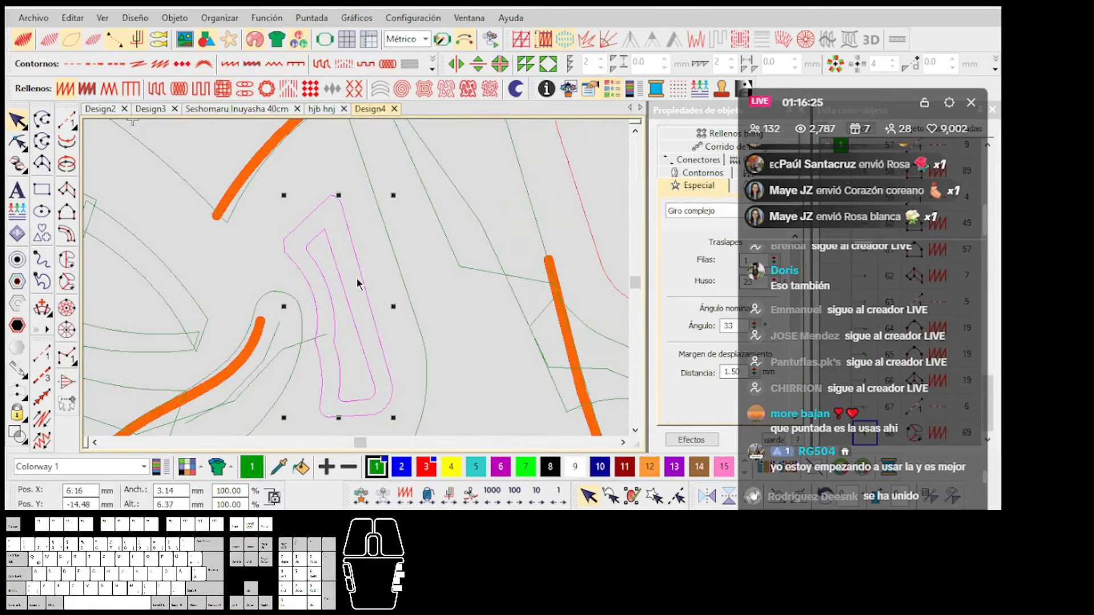
scroll(358, 282, "up", 1)
key("Escape")
left_click(68, 213)
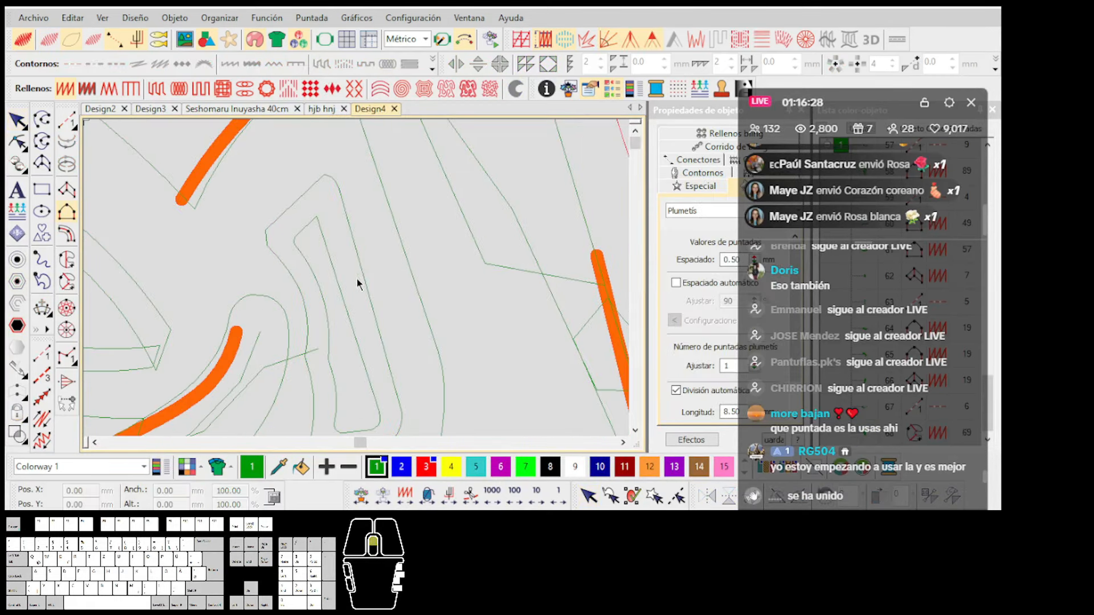
scroll(359, 280, "up", 1)
scroll(306, 216, "down", 2)
scroll(362, 286, "up", 2)
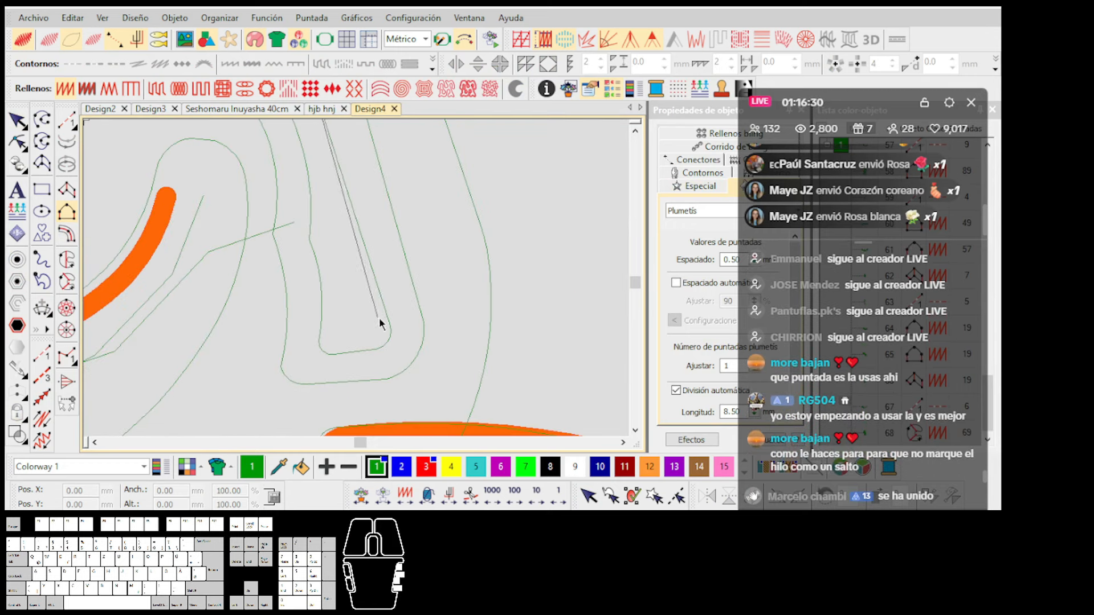
left_click(372, 352)
scroll(354, 281, "up", 1)
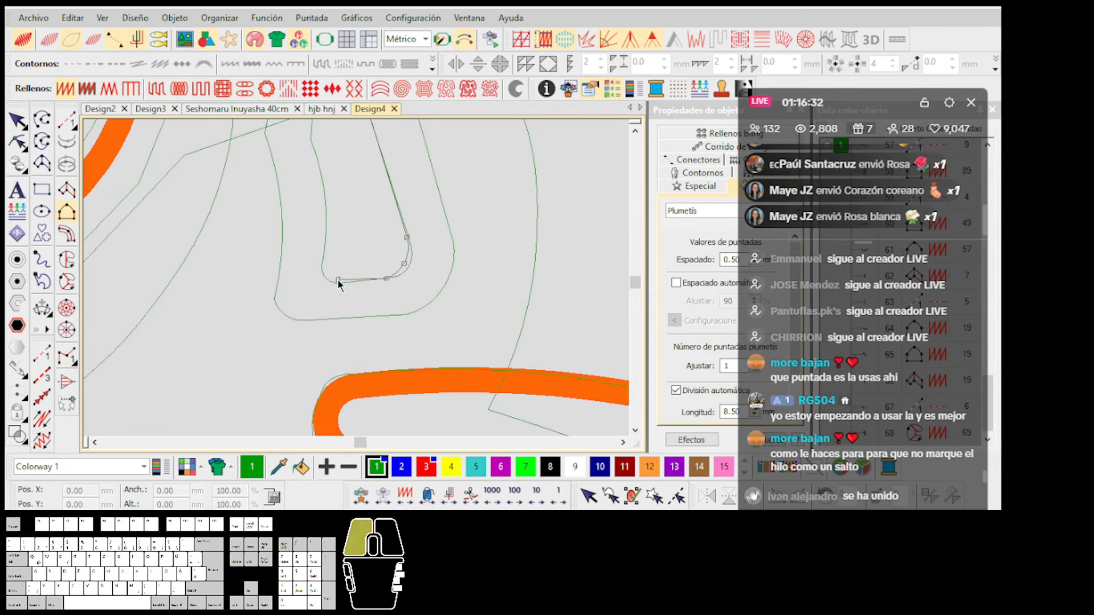
left_click(323, 251)
right_click(323, 201)
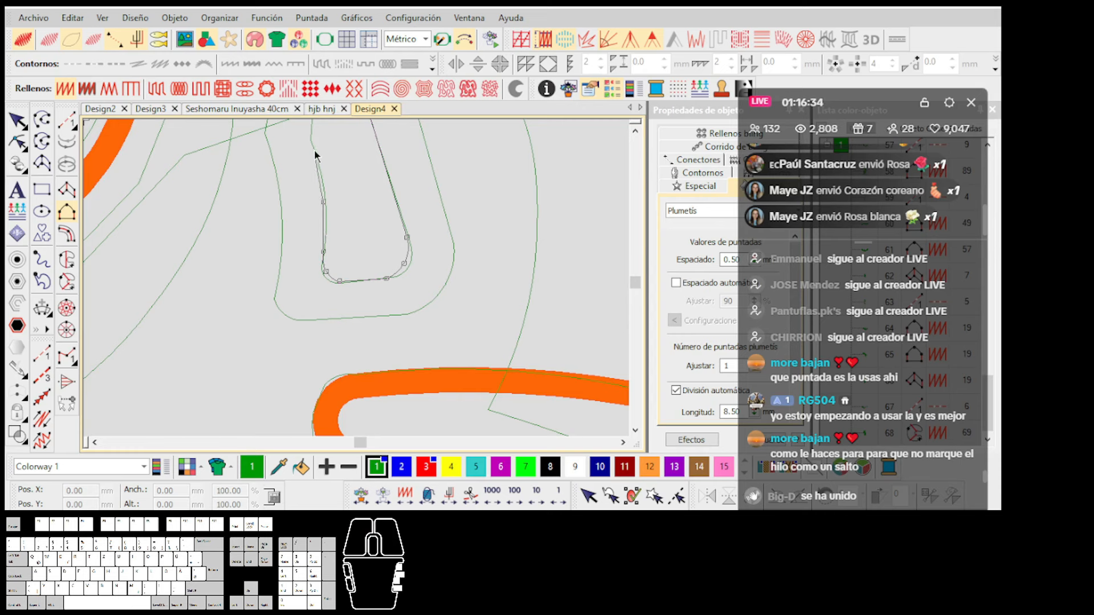
Continue the inner contour up the left side to the pointed corner and cross over to the outer edge at the peak.
scroll(313, 141, "down", 2)
scroll(357, 278, "up", 1)
right_click(361, 236)
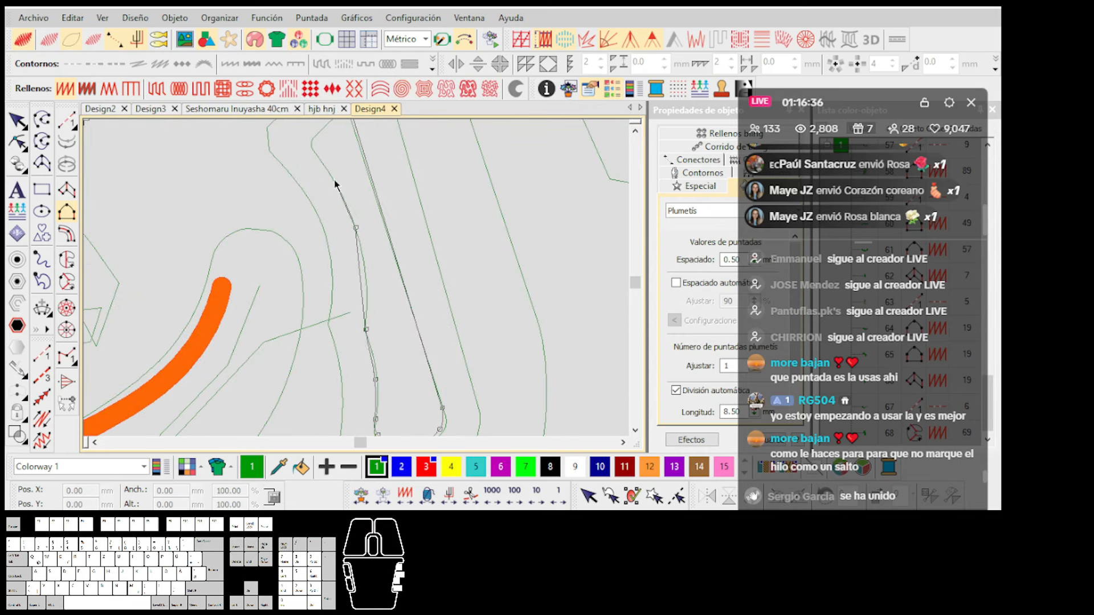
scroll(334, 179, "up", 1)
left_click(426, 178)
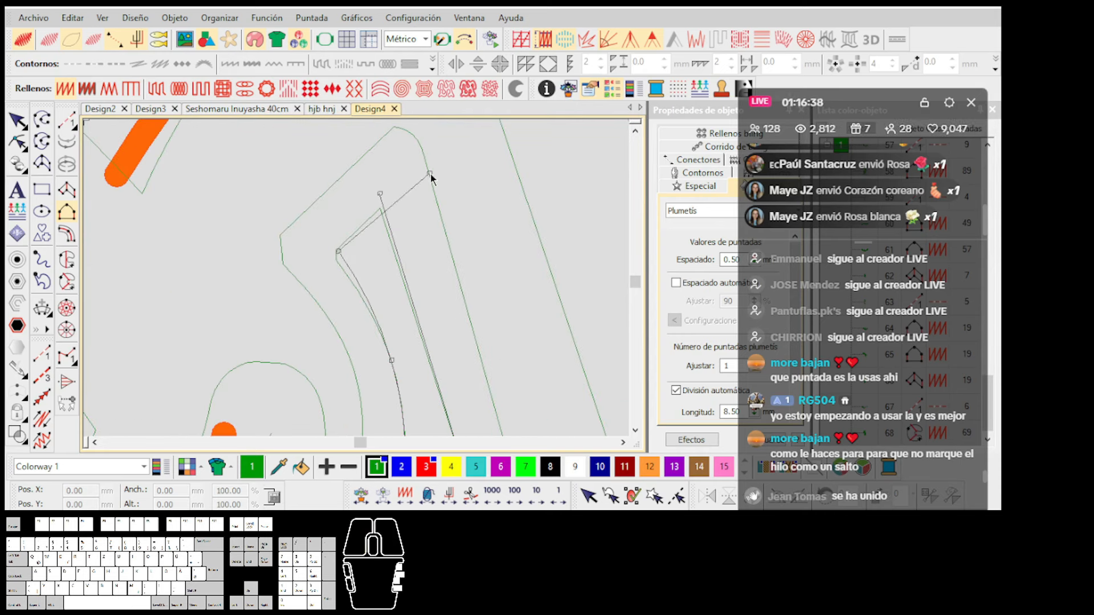
scroll(365, 283, "down", 2)
scroll(365, 283, "up", 1)
left_click(353, 207)
scroll(359, 287, "down", 3)
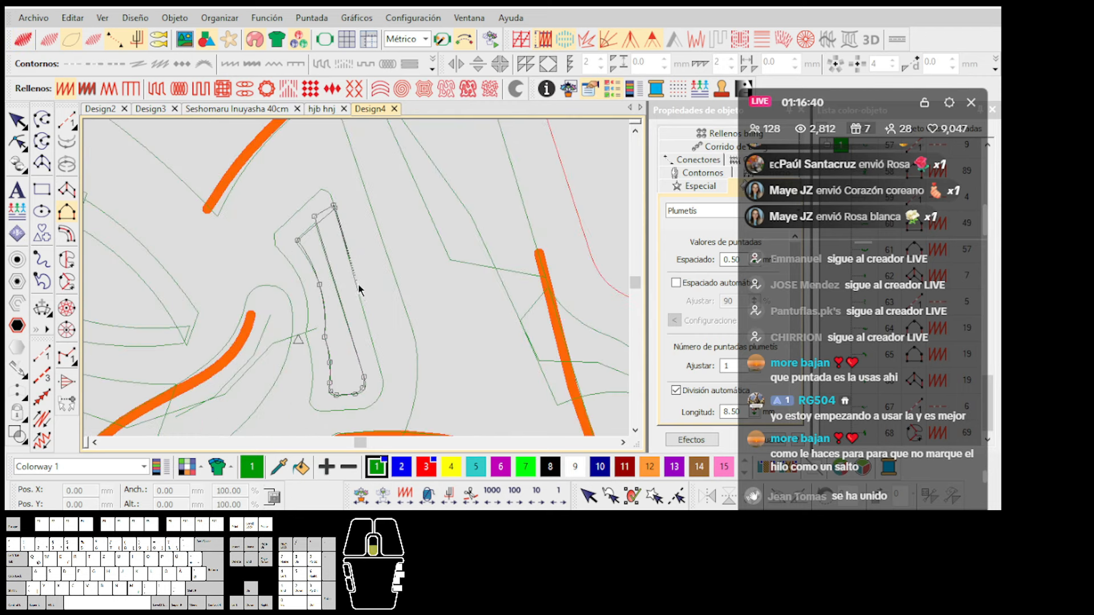
Trace the new border's outer contour down the right side, around the rounded base and onto the left side.
key("s")
scroll(359, 288, "up", 3)
key("t")
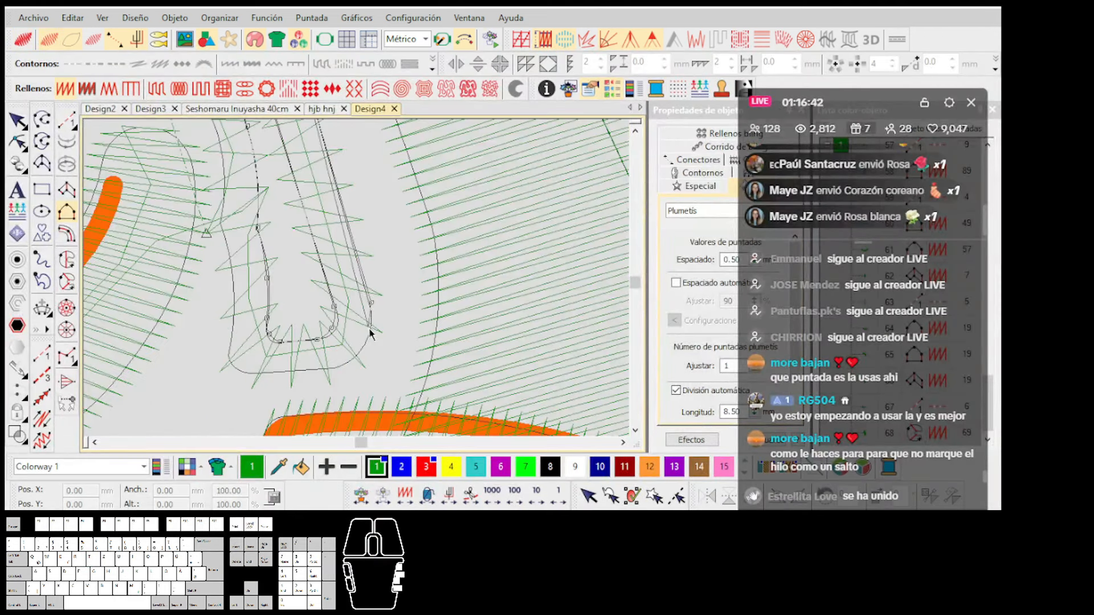
scroll(330, 291, "up", 1)
left_click(314, 291)
left_click(297, 280)
left_click(288, 237)
scroll(289, 244, "down", 3)
scroll(357, 280, "up", 1)
scroll(355, 277, "down", 2)
scroll(314, 305, "down", 1)
key("t")
scroll(245, 273, "up", 1)
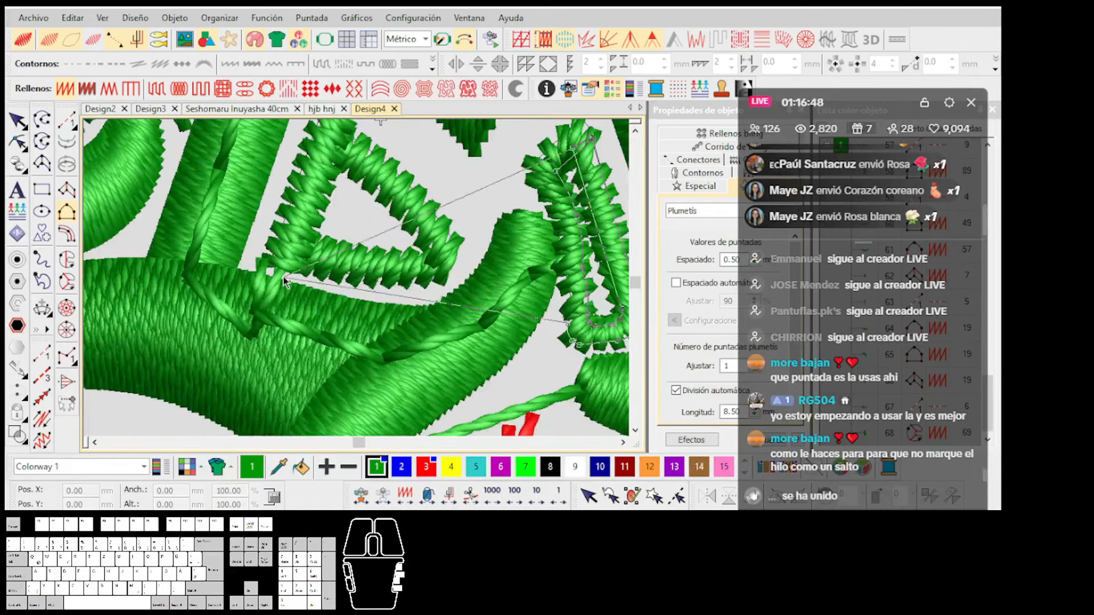
scroll(359, 281, "up", 1)
key("t")
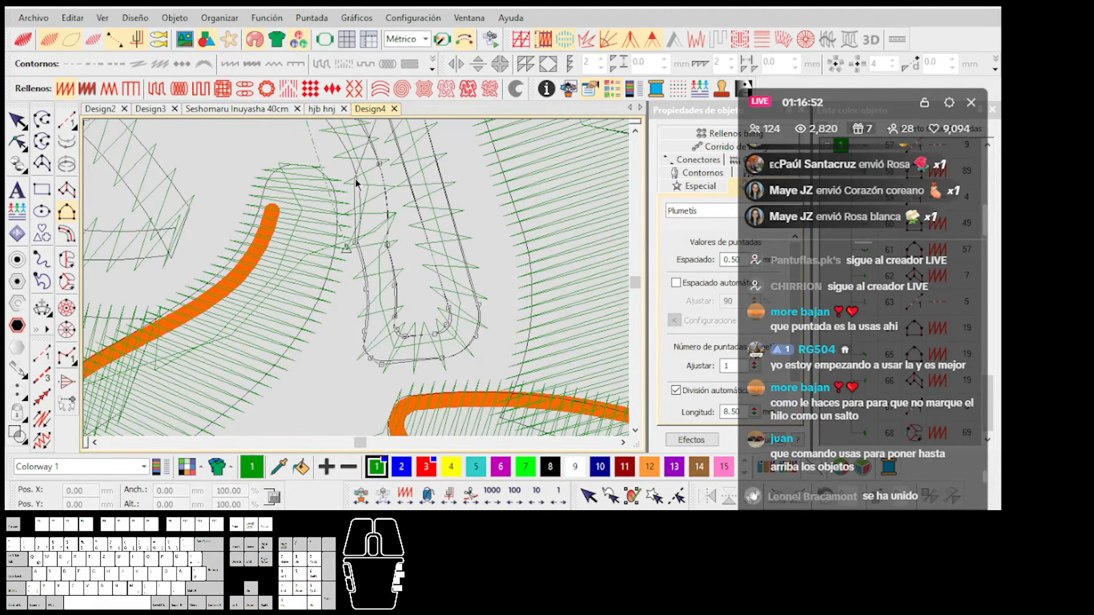
Complete the outer contour around the upper-left corner and peak, generate its stitches and delete the previous border beneath it.
scroll(348, 254, "up", 1)
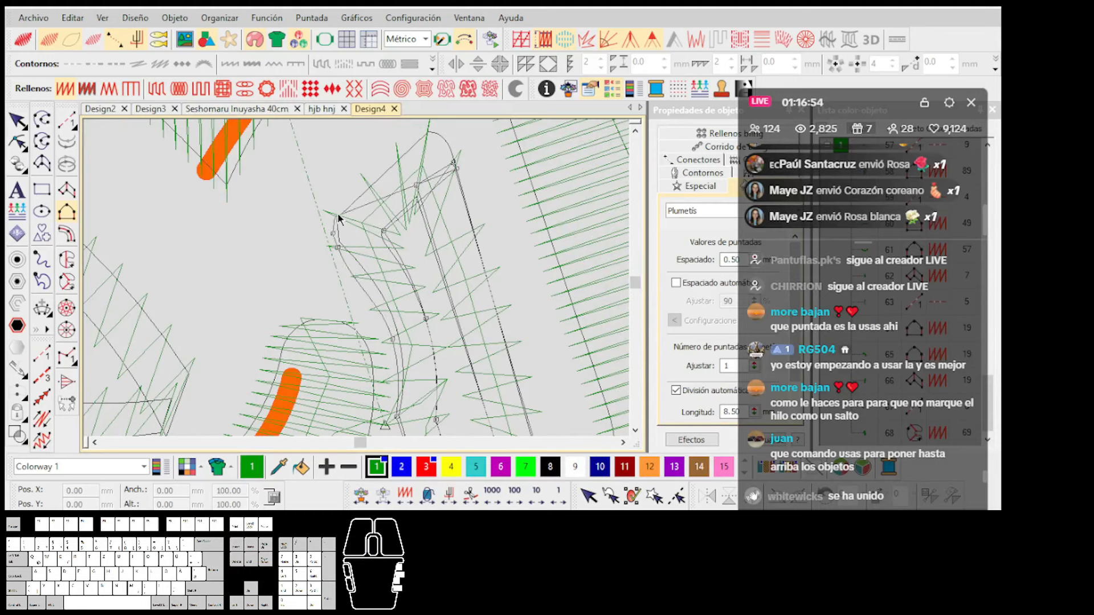
scroll(390, 176, "up", 1)
key("t")
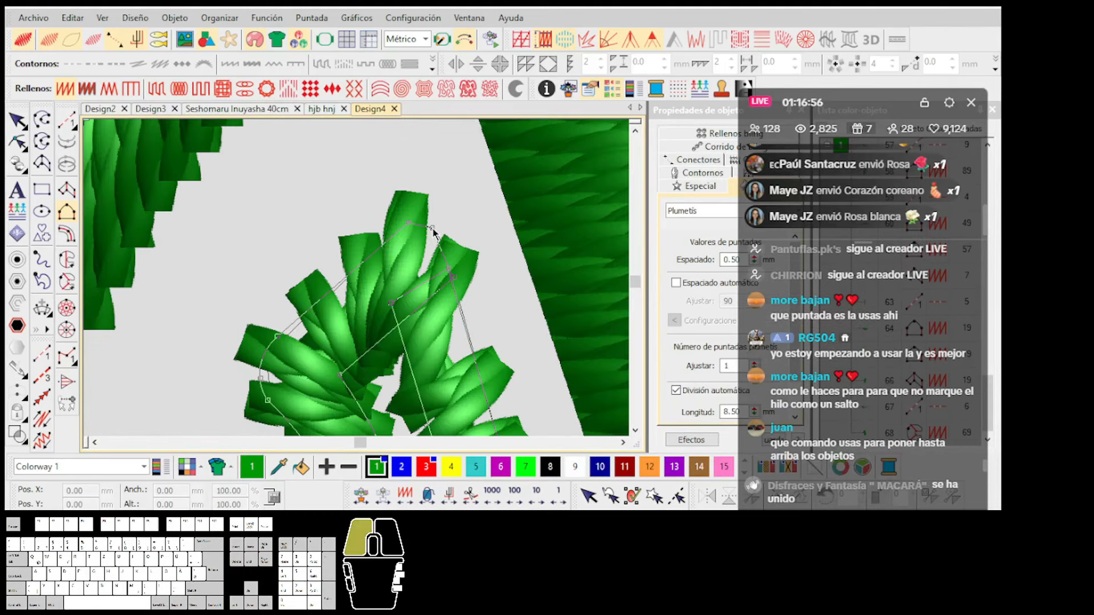
scroll(399, 299, "down", 3)
scroll(359, 312, "up", 1)
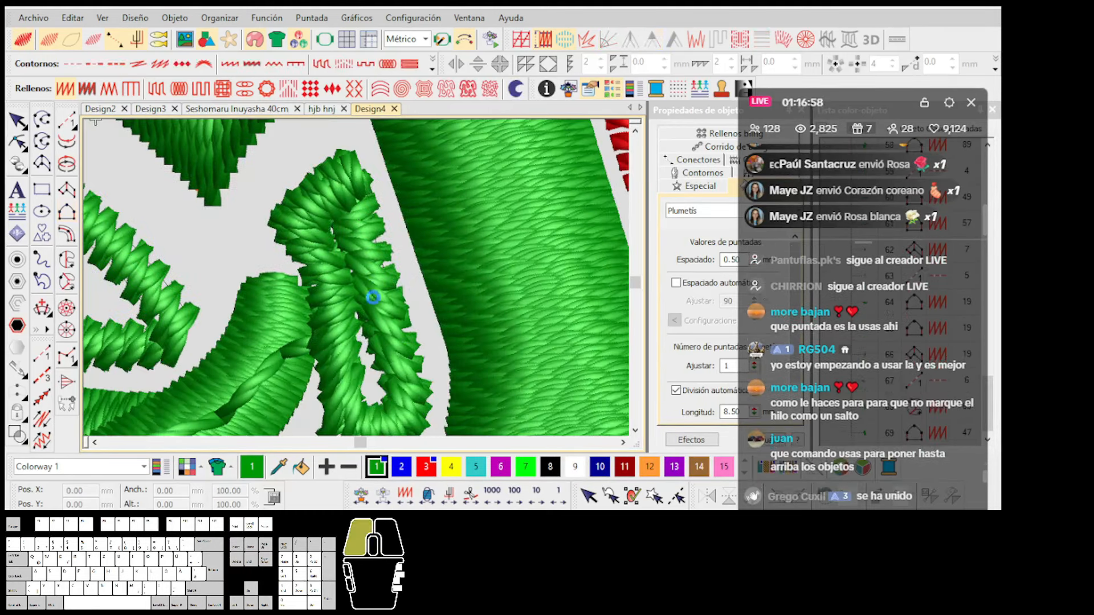
left_click(371, 290)
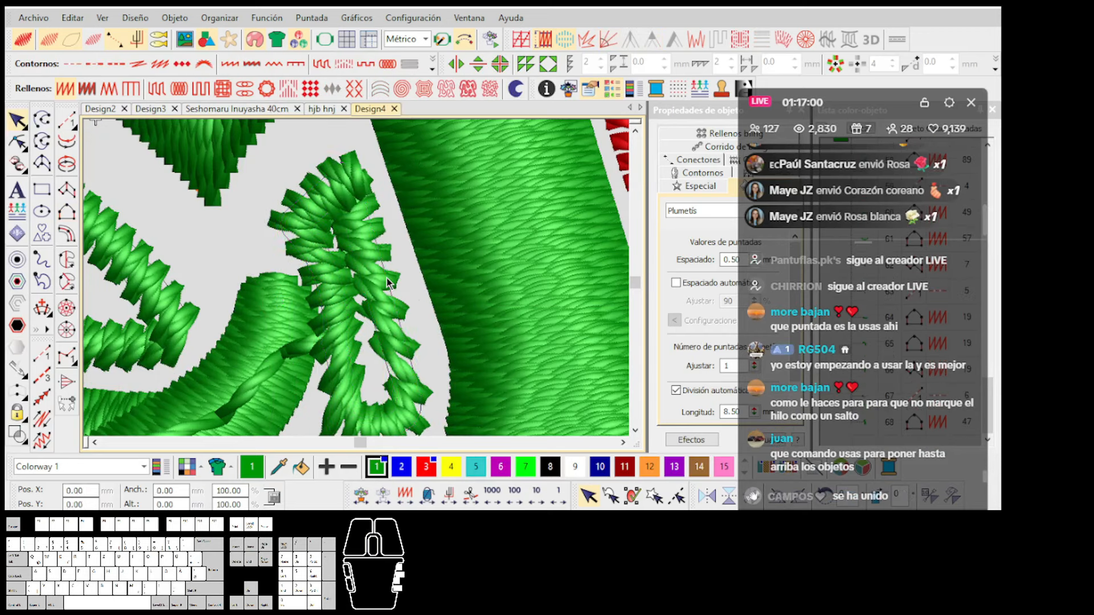
Open stitch-angle editing for the new border and place angle lines across its left and right sides near the base.
scroll(371, 283, "down", 2)
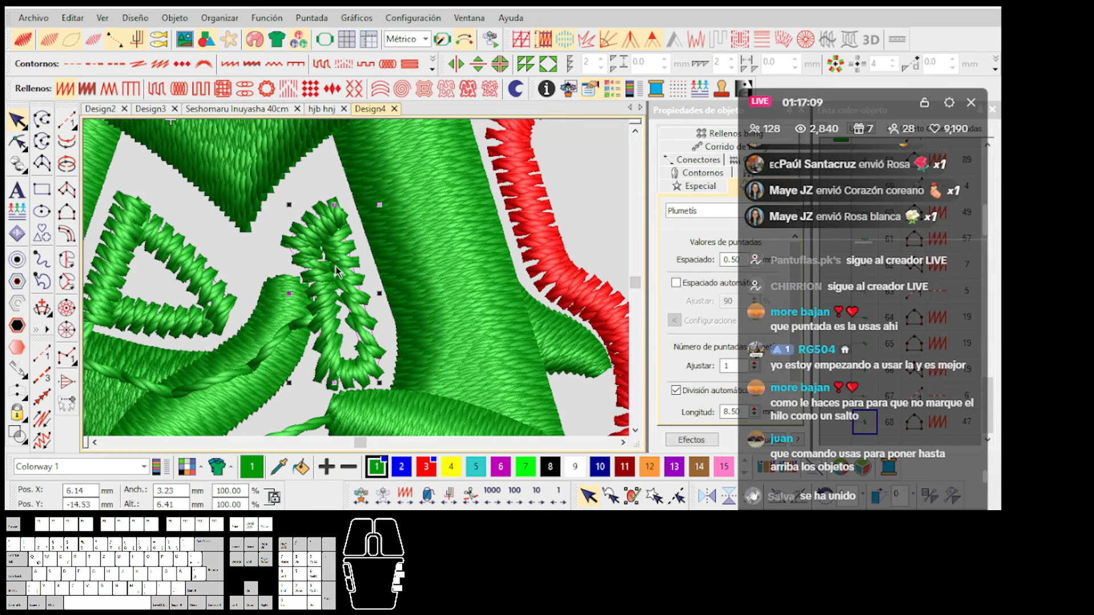
scroll(336, 266, "up", 3)
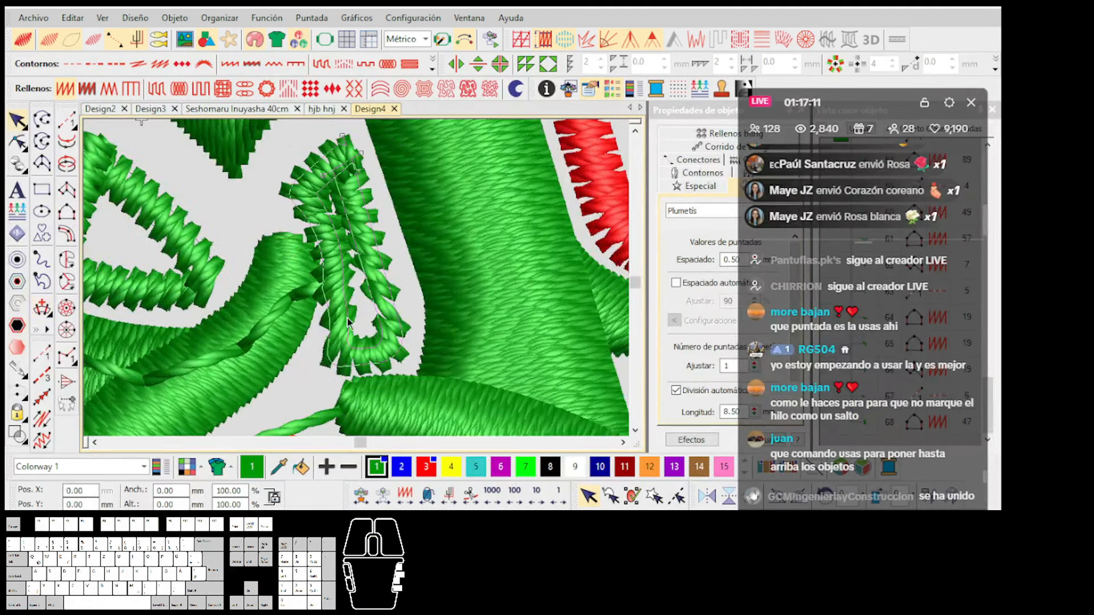
scroll(349, 322, "up", 1)
left_click(295, 312)
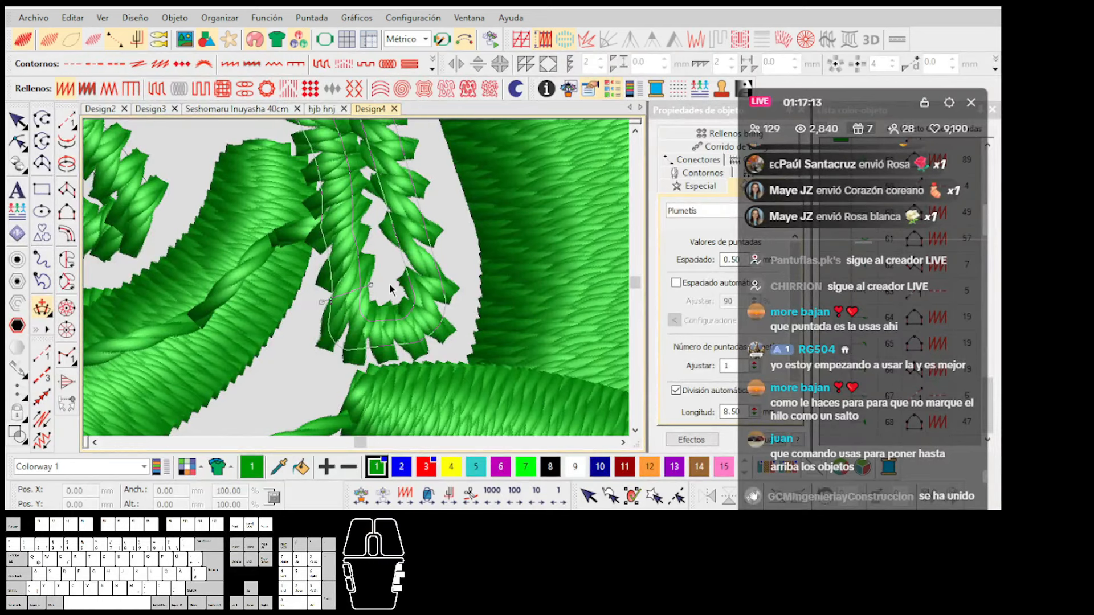
left_click(390, 283)
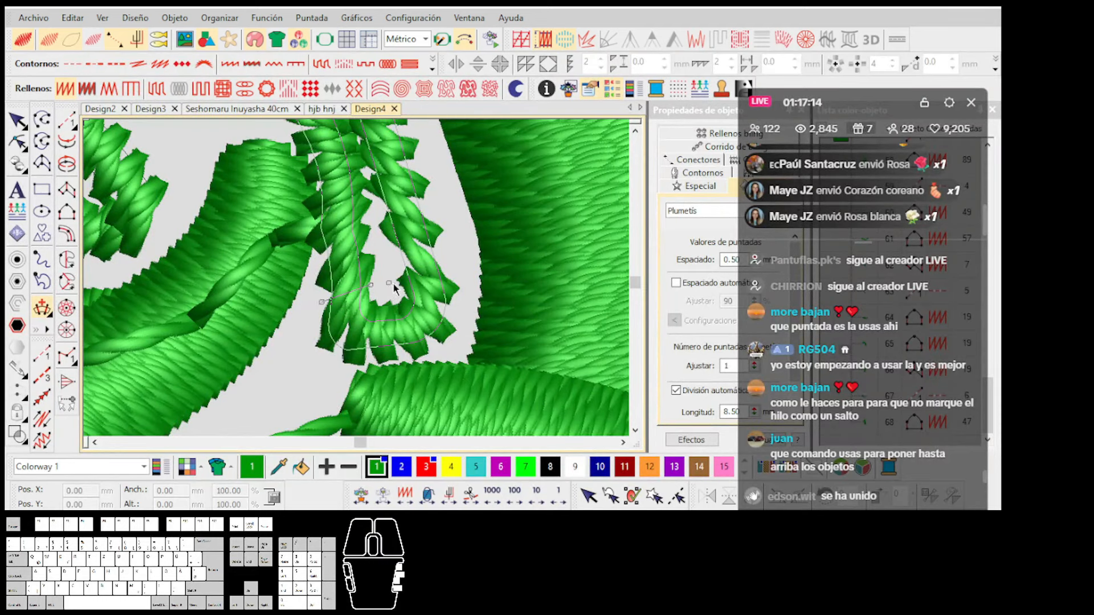
left_click(497, 284)
Add angle lines across both sides near the border's upper end, regenerate the stitches and leave angle editing.
scroll(356, 131, "down", 1)
scroll(348, 258, "up", 1)
left_click(300, 367)
left_click(368, 337)
left_click(378, 337)
left_click(446, 311)
key("Return")
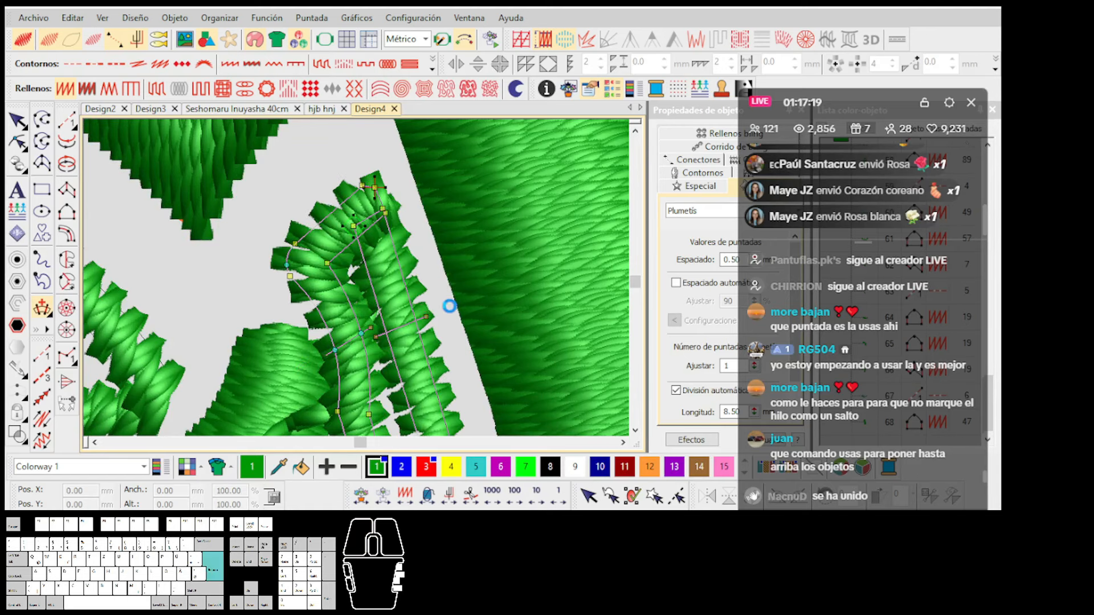
scroll(419, 334, "down", 1)
key("Escape")
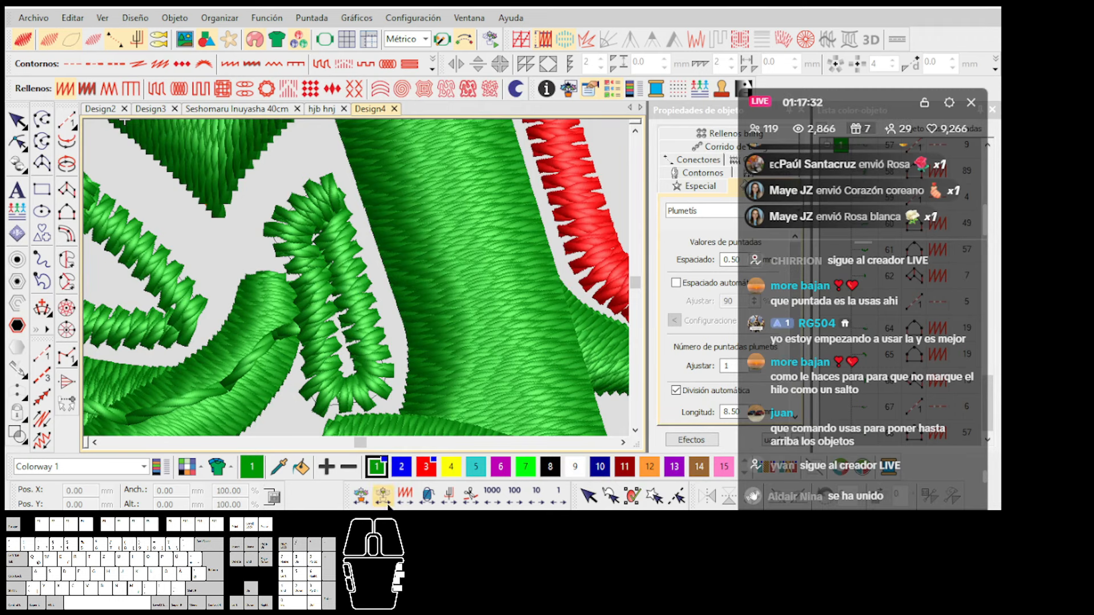
key("alt+Tab")
left_click(377, 56)
left_click(387, 61)
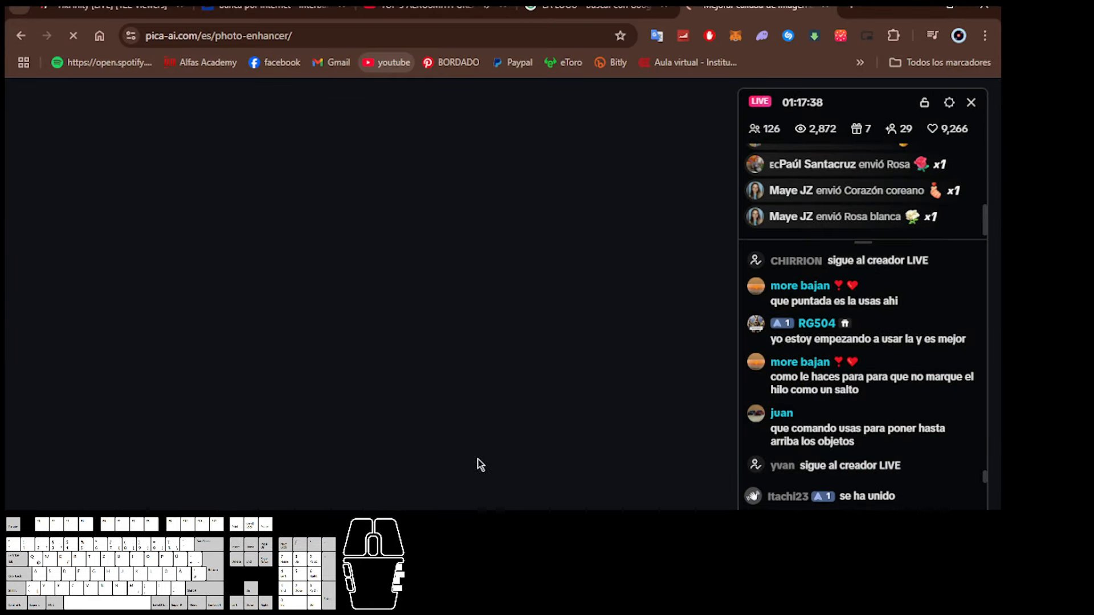
left_click(501, 535)
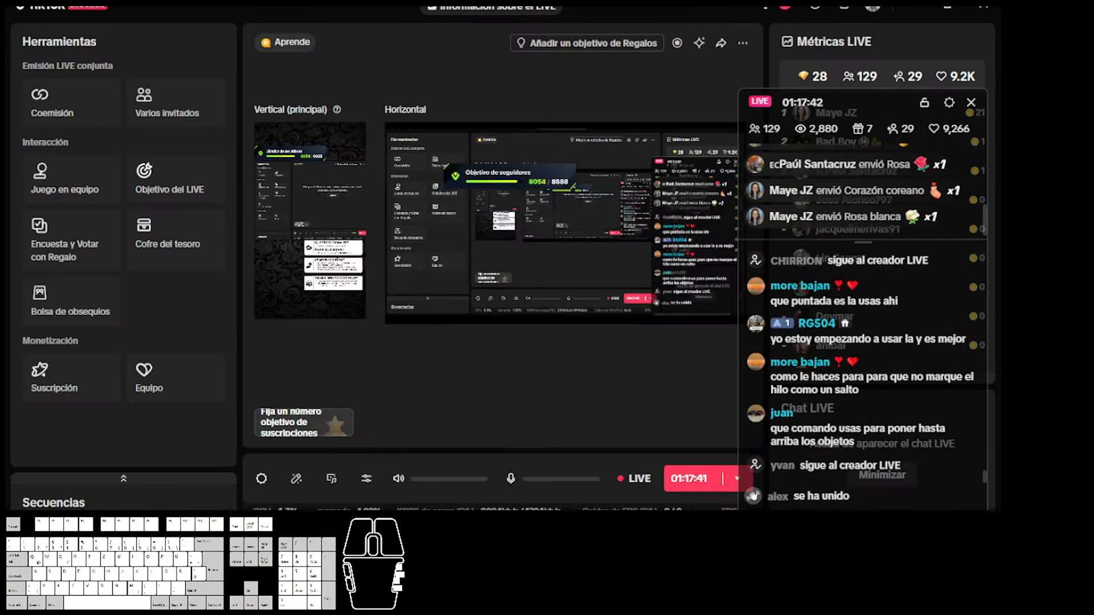
left_click(501, 534)
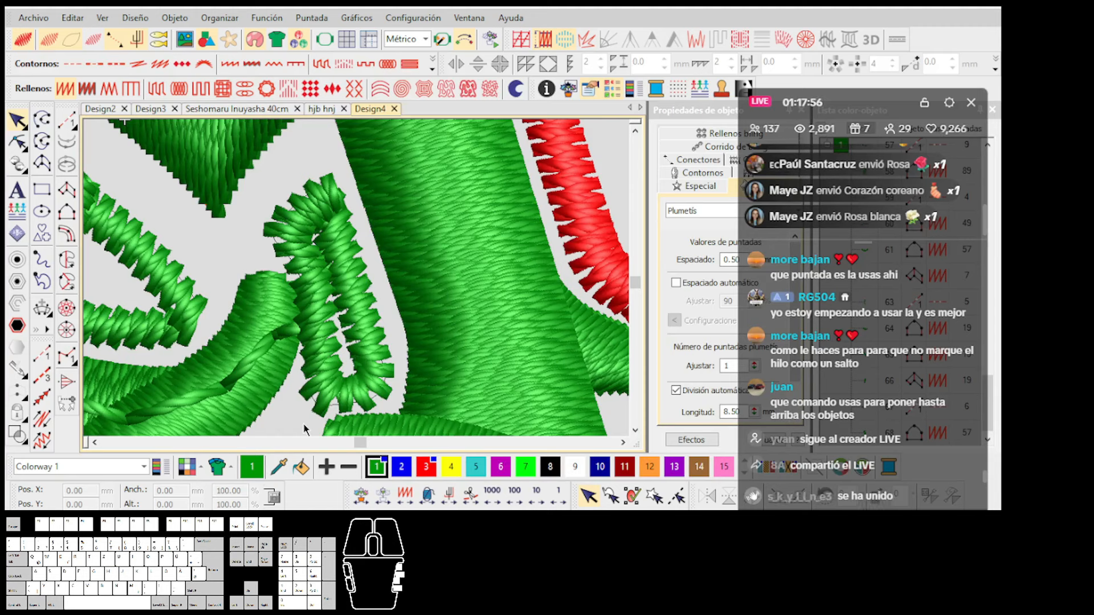
Open reshaping for the narrow right-hand opening's border and move its stitch start and end points to its left side.
left_click(322, 337)
key("h")
scroll(317, 177, "up", 1)
left_click(340, 223)
left_click_drag(341, 224, 311, 369)
mouse_move(355, 190)
left_mouse_down()
mouse_move(335, 334)
mouse_move(301, 372)
left_mouse_up()
left_click(313, 368)
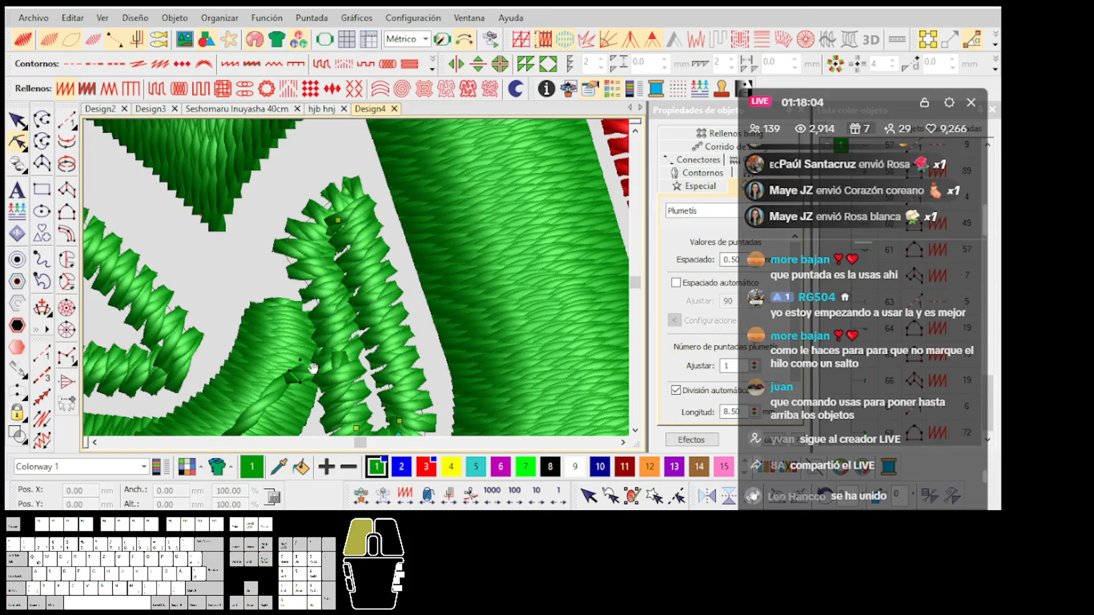
Adjust the inner contour near the narrow border's upper end and leave reshaping.
scroll(358, 279, "up", 1)
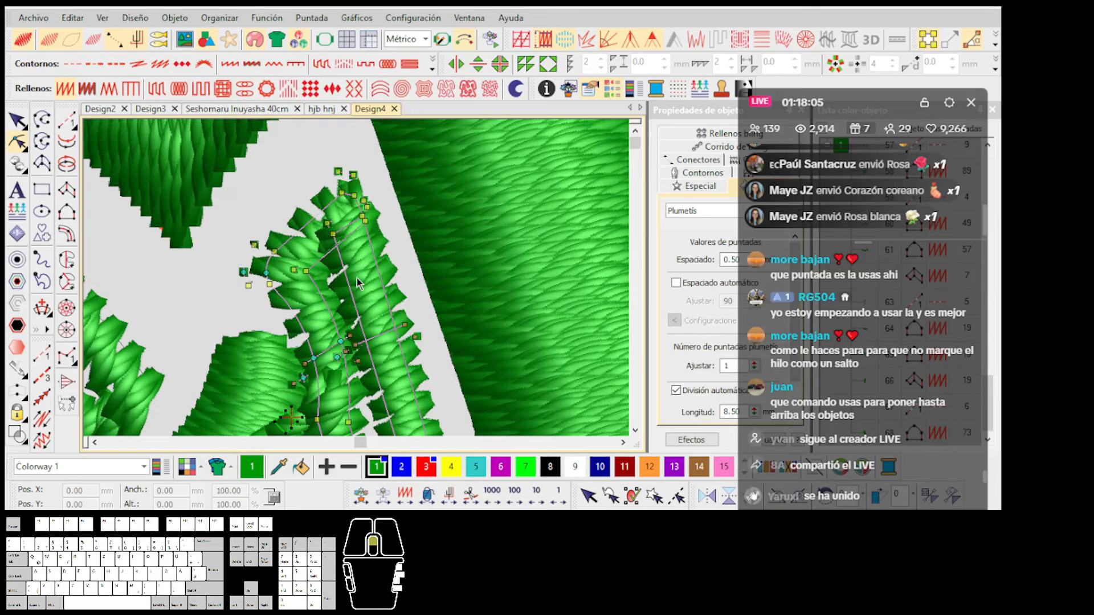
scroll(356, 282, "up", 2)
left_click_drag(331, 251, 338, 276)
left_click_drag(373, 219, 342, 282)
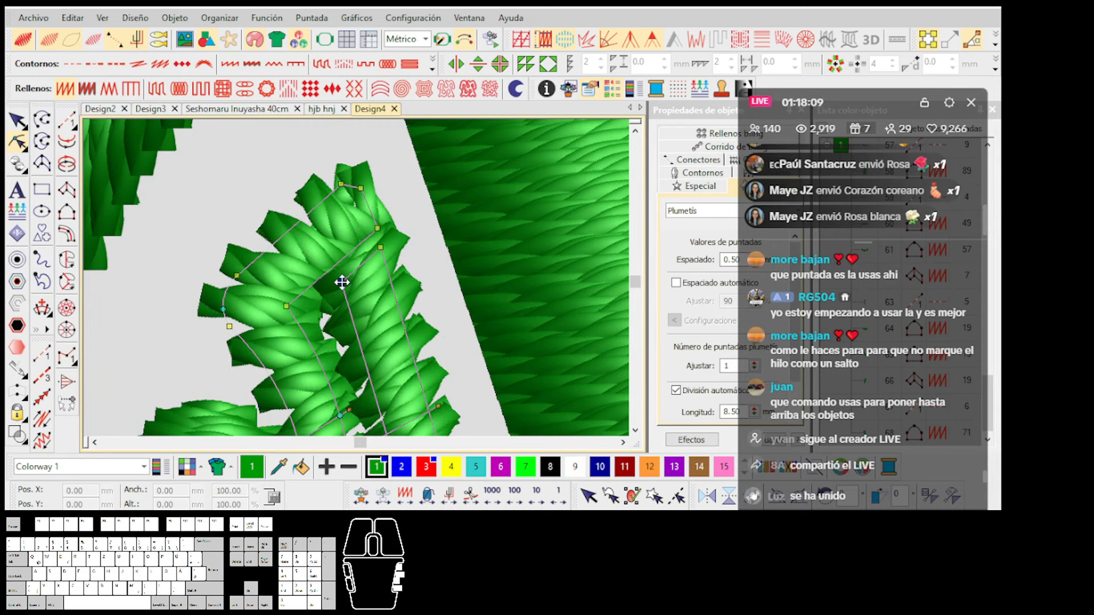
scroll(356, 280, "down", 2)
key("Escape")
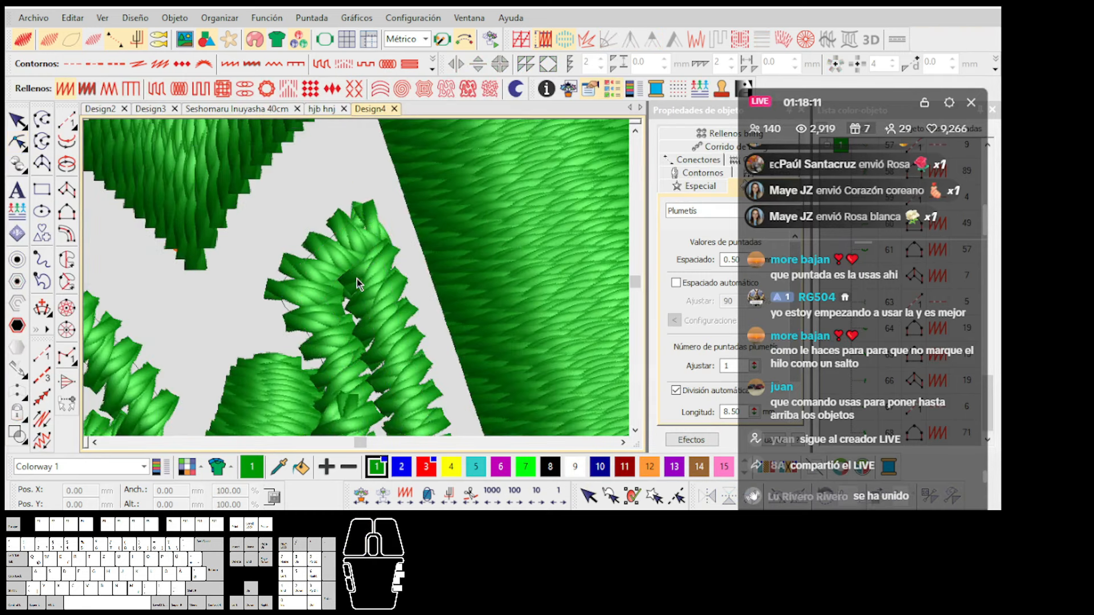
Reposition the narrow border's start and end points on its left side, where it meets the thick green stroke.
scroll(357, 279, "down", 3)
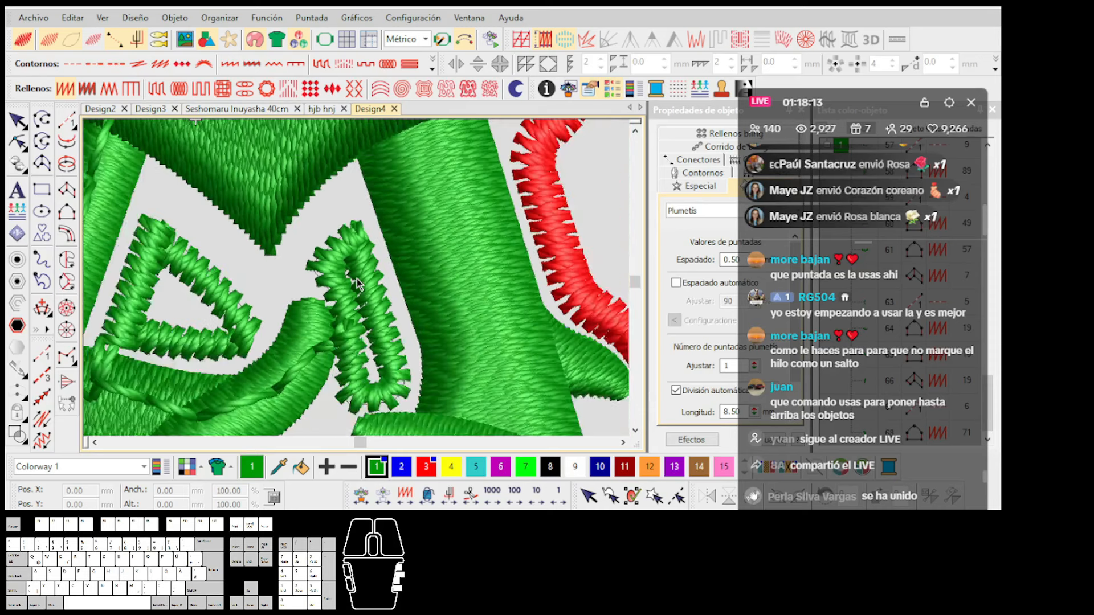
scroll(357, 278, "up", 2)
scroll(357, 281, "down", 2)
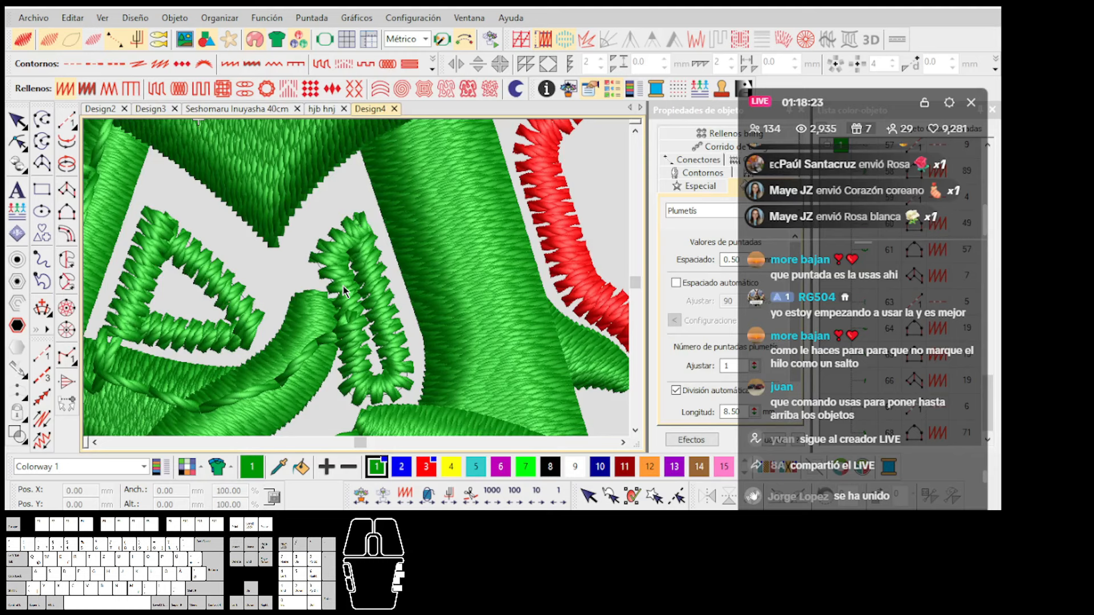
scroll(344, 293, "up", 2)
left_click(362, 288)
key("h")
mouse_move(297, 347)
left_mouse_down()
mouse_move(358, 345)
mouse_move(371, 312)
mouse_move(290, 343)
mouse_move(307, 305)
left_mouse_up()
left_click_drag(264, 358, 256, 366)
mouse_move(288, 343)
left_mouse_down()
mouse_move(308, 310)
mouse_move(309, 279)
left_mouse_up()
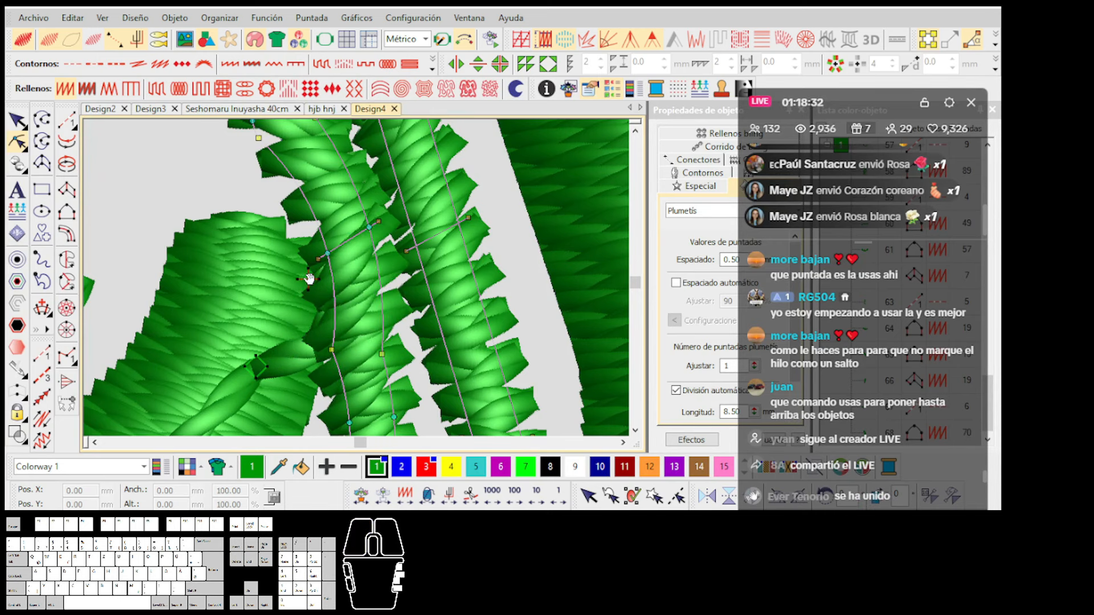
key("Escape")
Digitize a running stitch from the narrow border's left edge along the lower green stroke to the outer red outline.
left_click(67, 120)
left_click(311, 297)
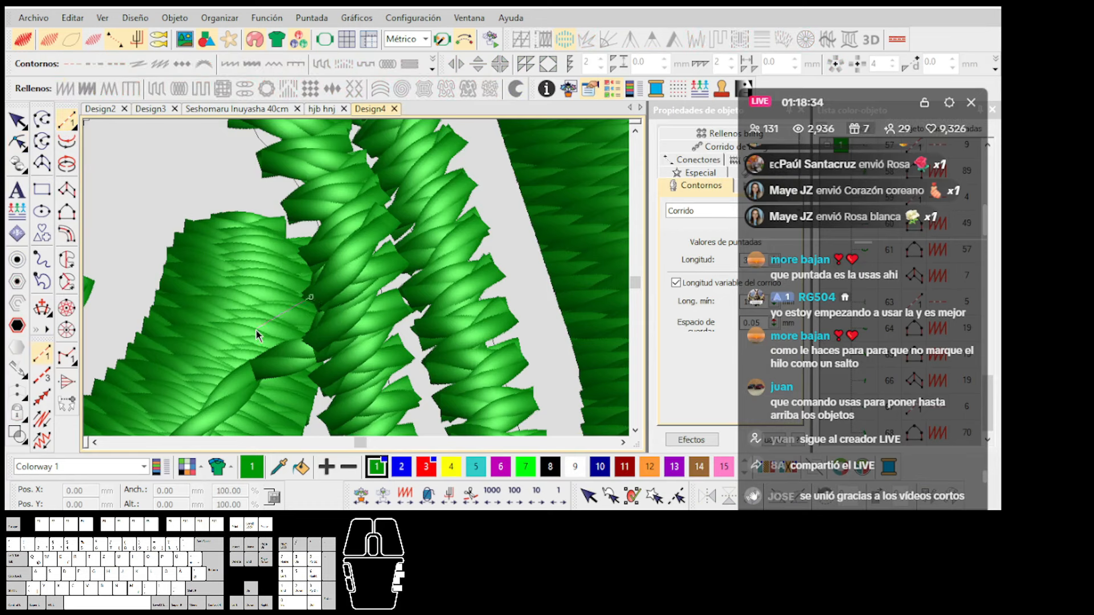
left_click(209, 390)
scroll(212, 391, "down", 3)
key("d")
scroll(358, 285, "down", 5)
key("s")
key("s")
key("s")
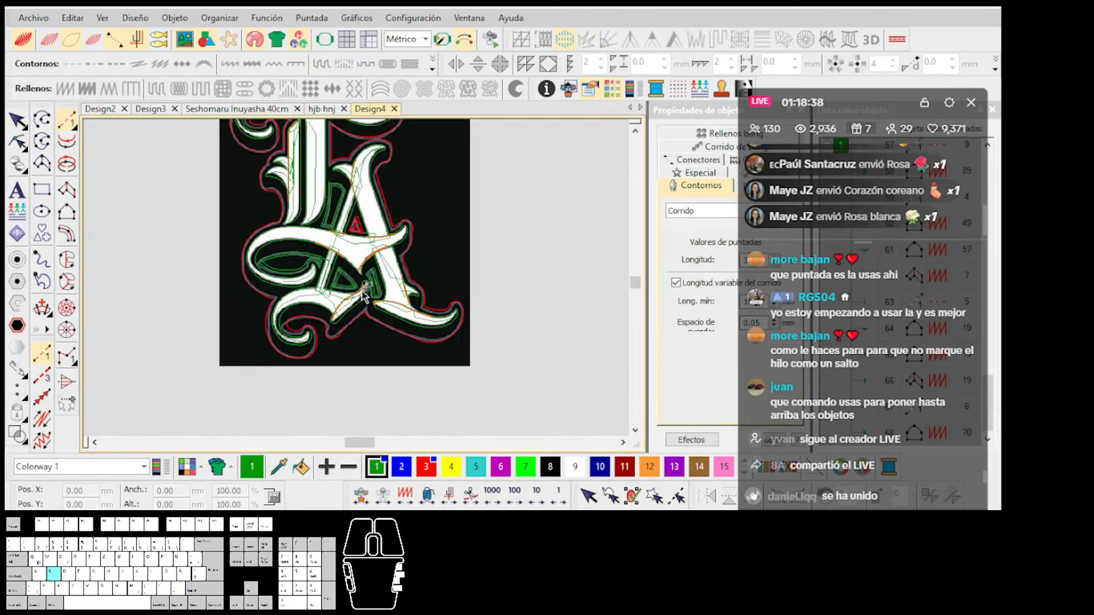
scroll(336, 292, "up", 2)
scroll(358, 280, "up", 3)
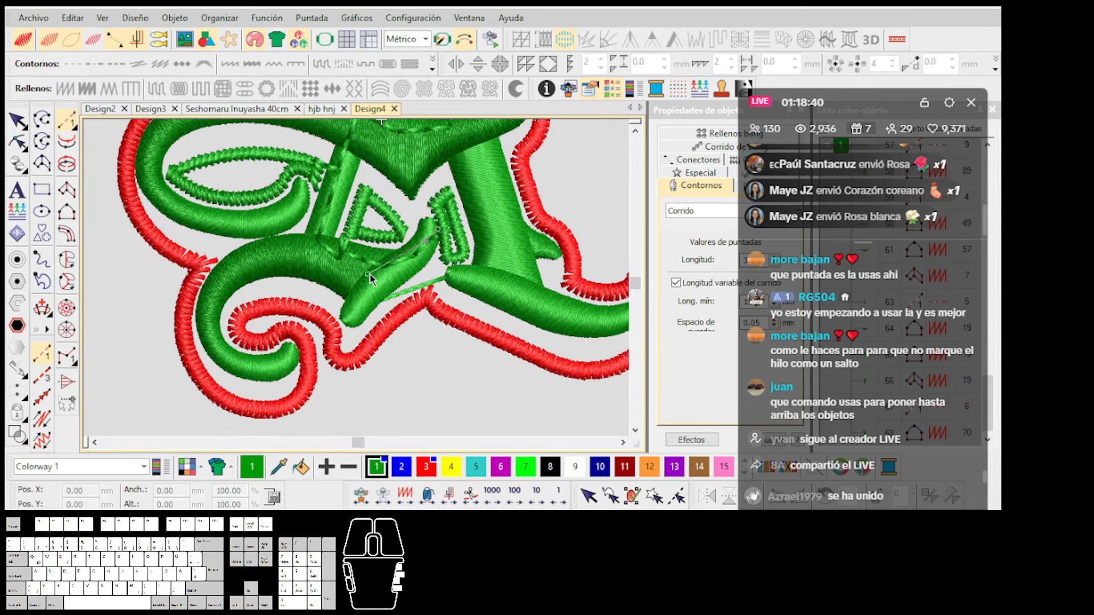
scroll(357, 278, "up", 2)
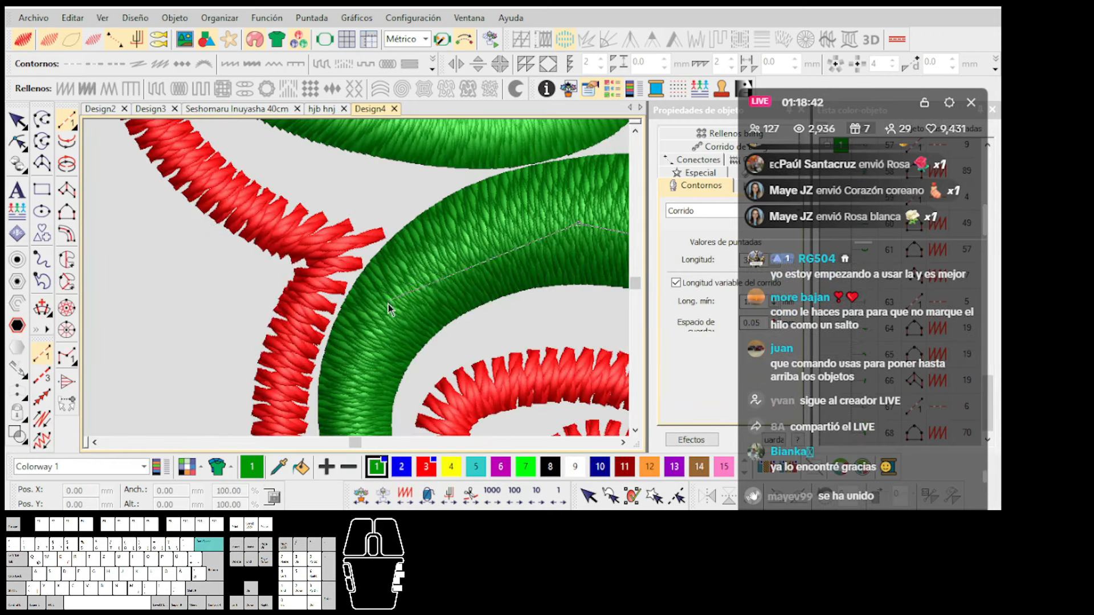
left_click(299, 327)
key("Return")
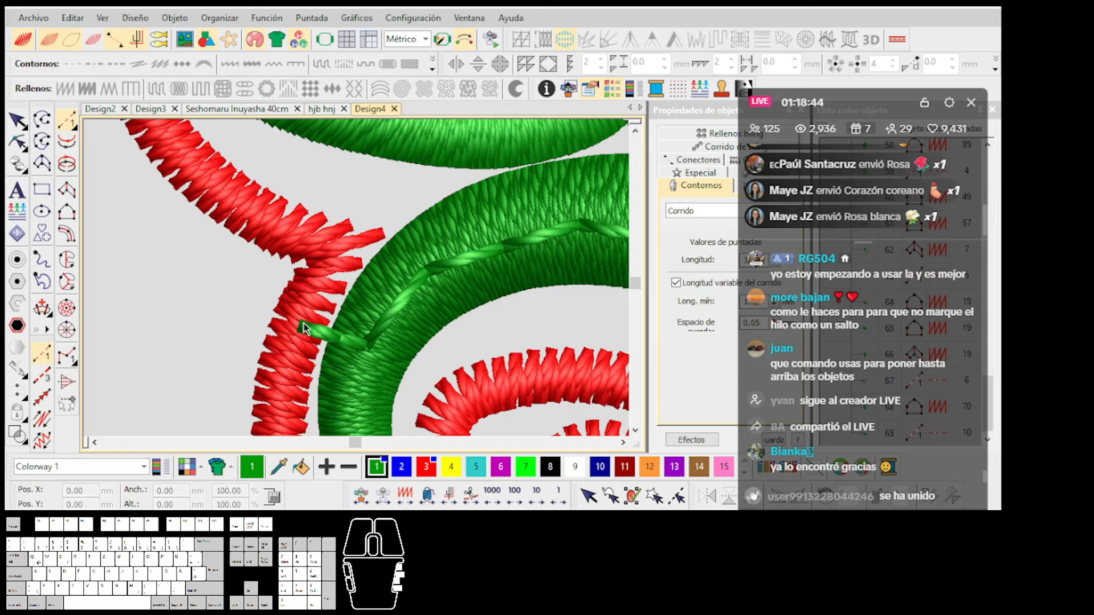
Cut the outer red outline and paste it back so it stitches last in the sequence.
key("Escape")
left_click(320, 277)
scroll(320, 277, "down", 1)
key("ctrl+x")
key("ctrl+v")
scroll(357, 279, "down", 3)
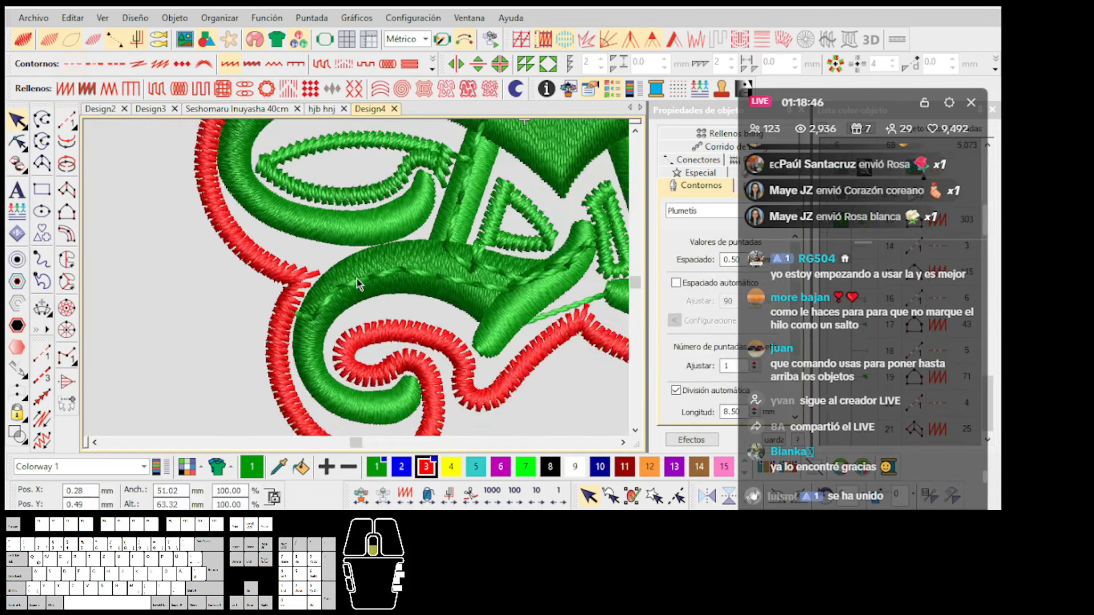
Reshape the red outline, moving its start and end points to where the connecting run meets it beside the lower curl.
key("h")
scroll(374, 274, "down", 2)
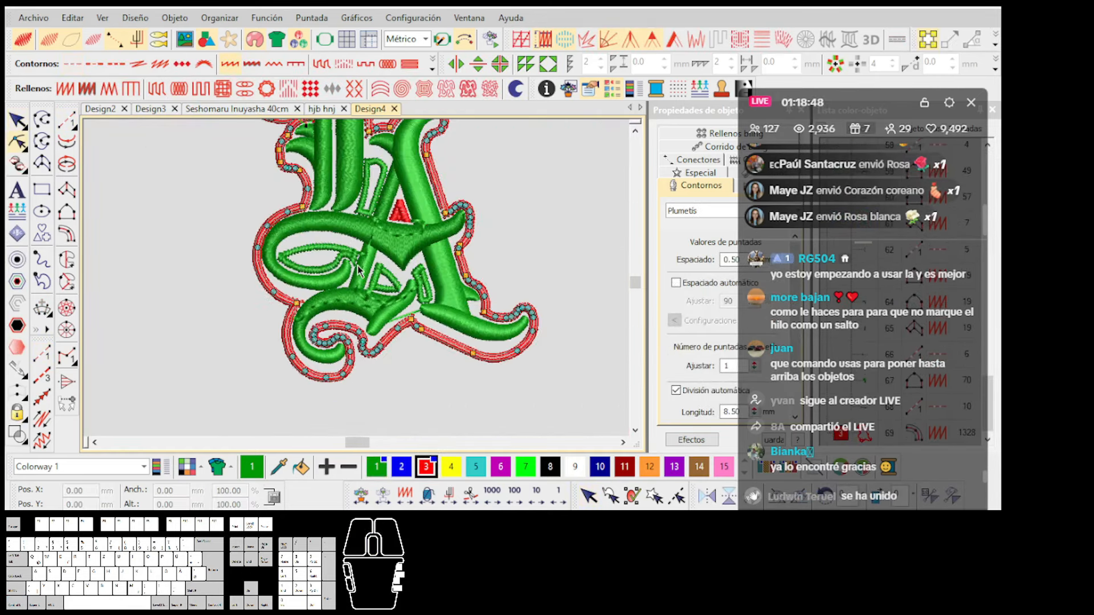
left_click(317, 173)
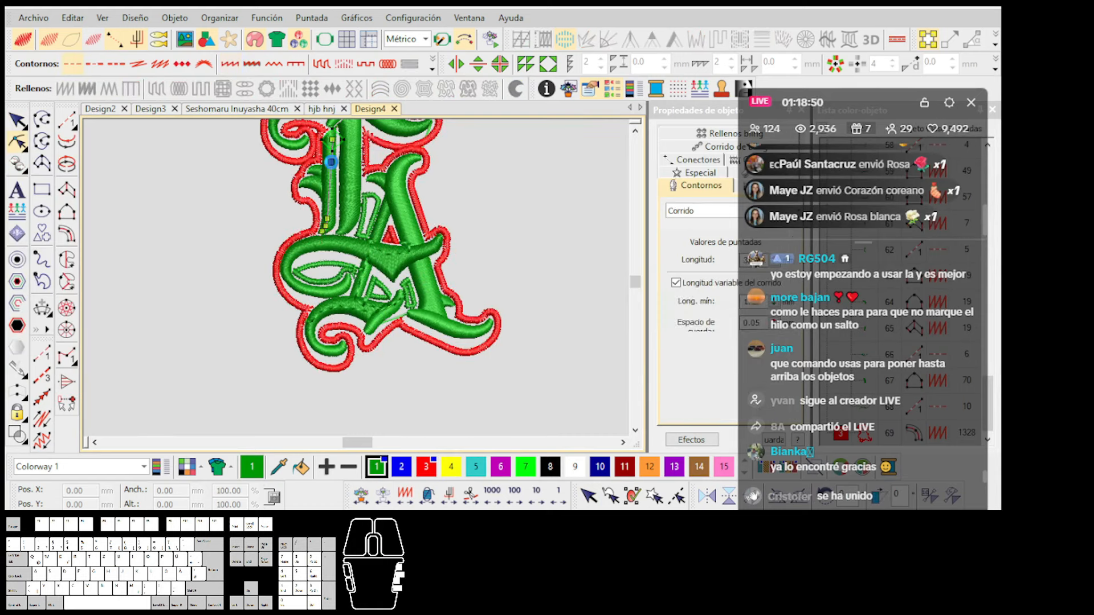
scroll(312, 174, "up", 2)
left_click(351, 256)
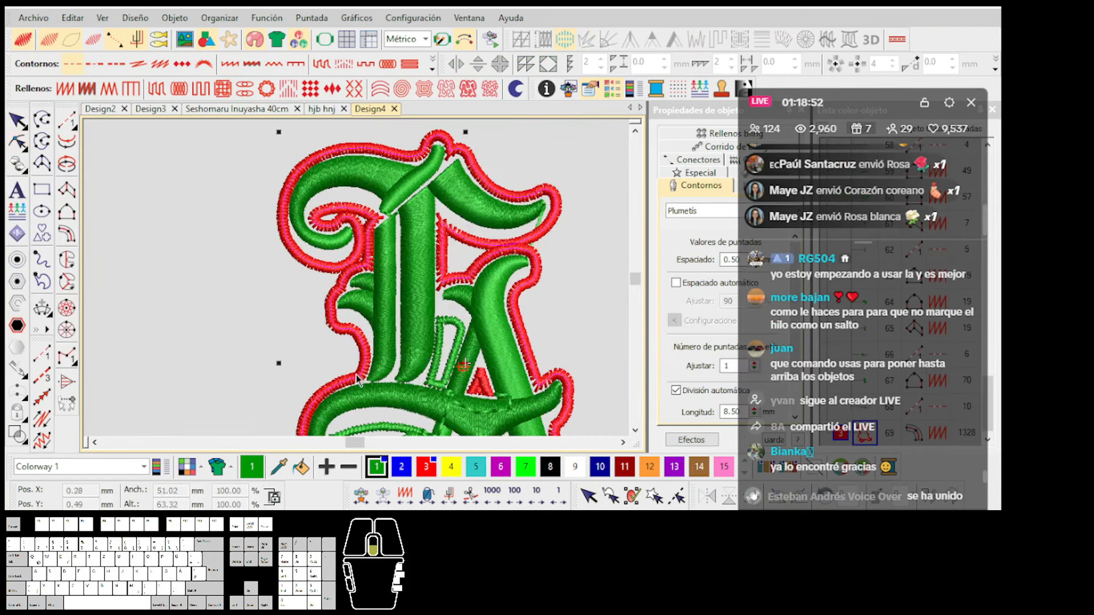
scroll(357, 376, "down", 1)
key("h")
scroll(360, 280, "down", 1)
scroll(387, 211, "up", 1)
mouse_move(349, 141)
left_mouse_down()
mouse_move(370, 143)
mouse_move(347, 334)
mouse_move(335, 343)
left_mouse_up()
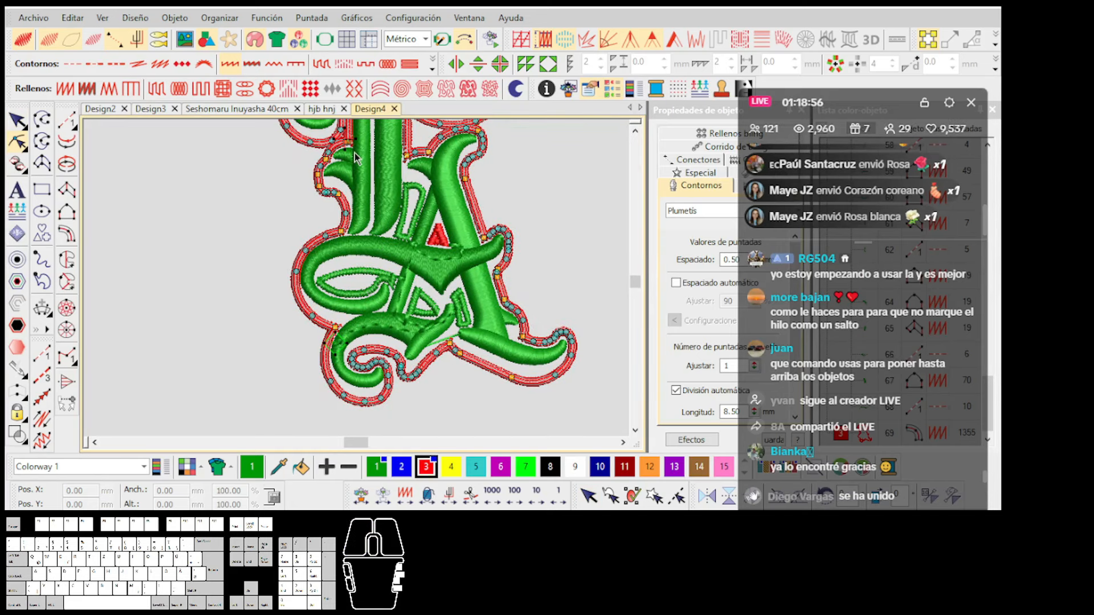
left_click_drag(348, 132, 335, 343)
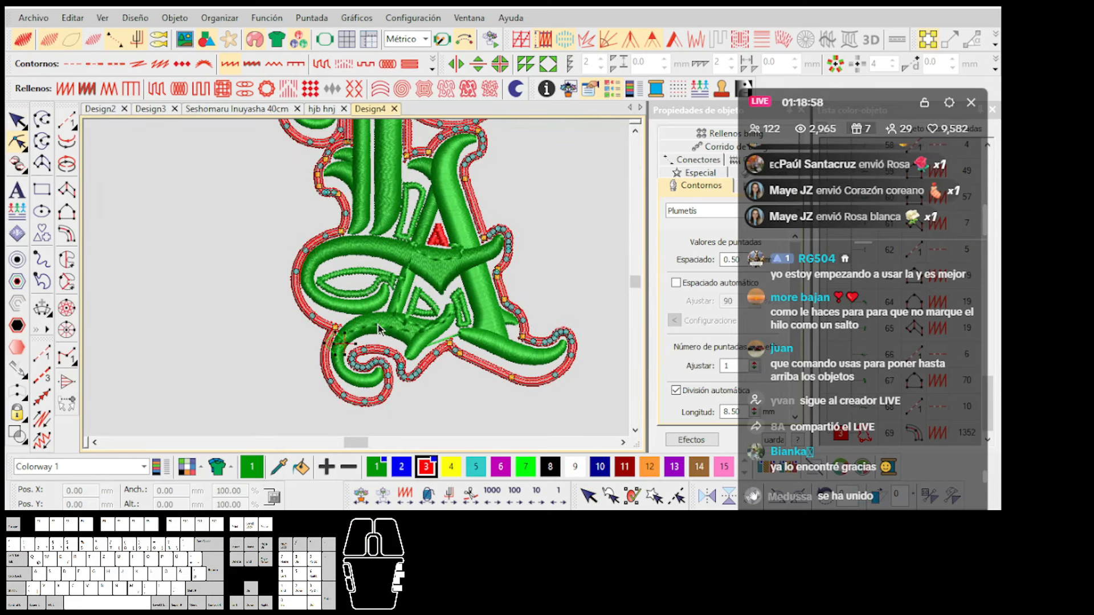
key("Escape")
Recolour the satin borders of the A's inner openings and their connecting runs with red colour 3.
left_click_drag(917, 114, 672, 114)
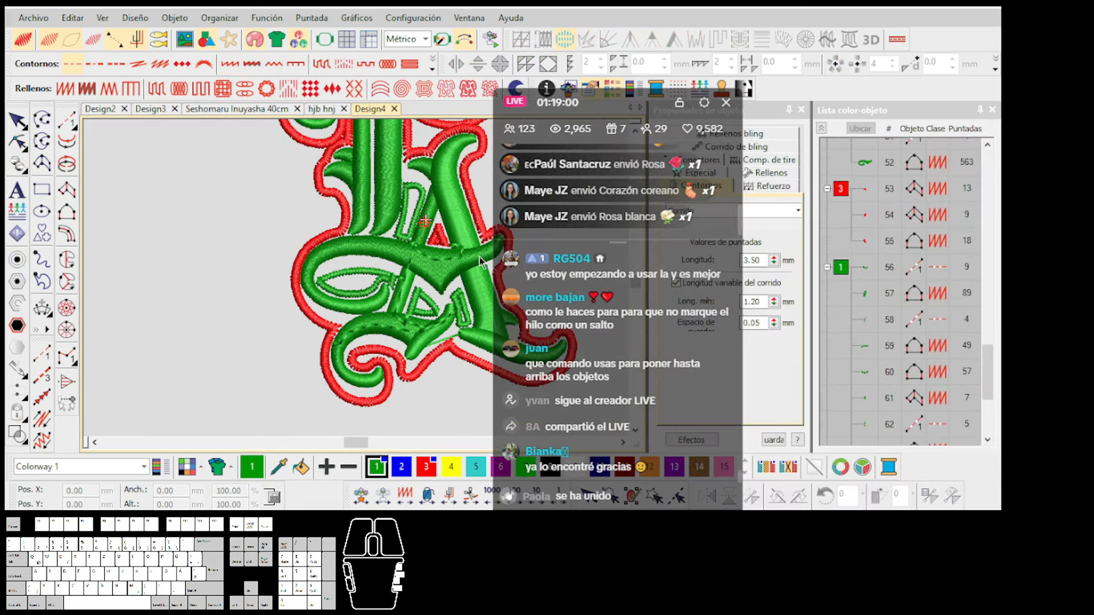
left_click(438, 238)
left_click_drag(689, 102, 977, 115)
left_click(427, 467)
left_click(577, 412)
scroll(358, 284, "down", 1)
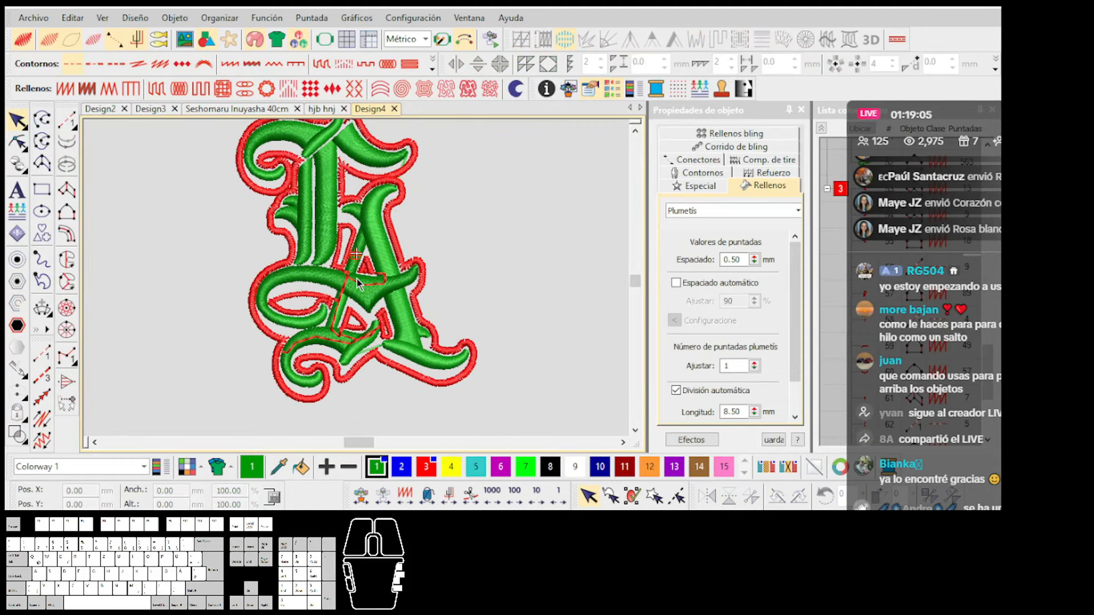
Collapse the object sequence into colour groups and move the whole red group ahead of the green group.
left_click_drag(961, 140, 552, 155)
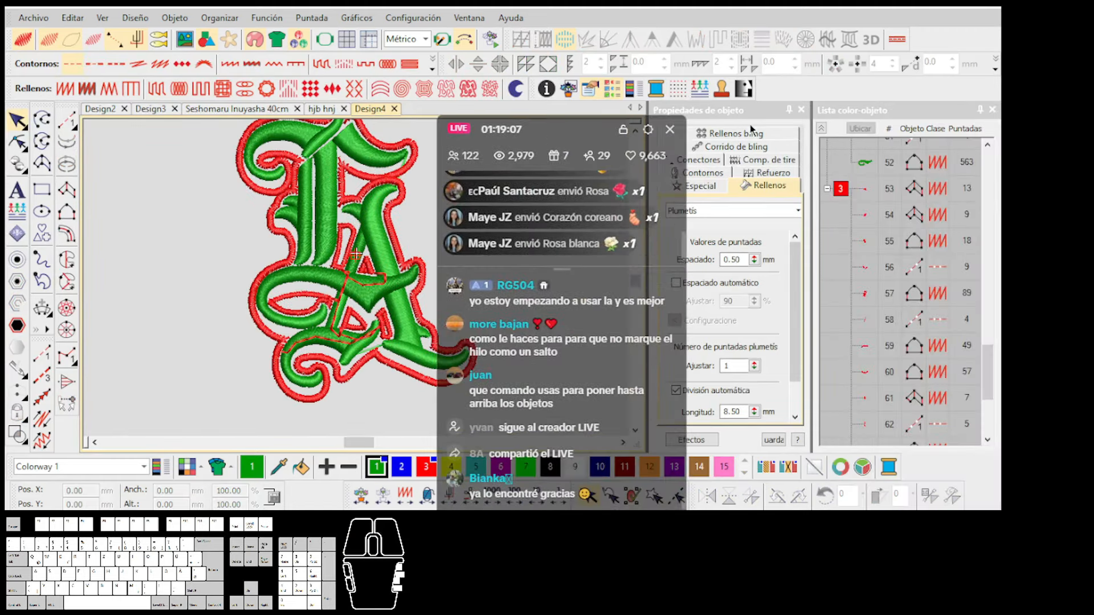
left_click(822, 129)
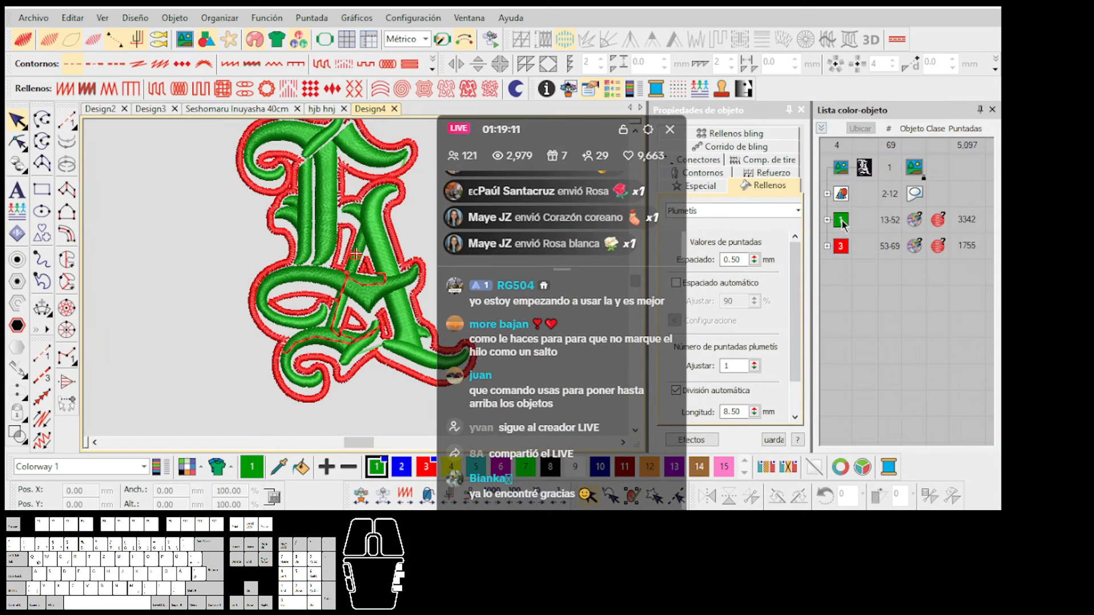
left_click(842, 248)
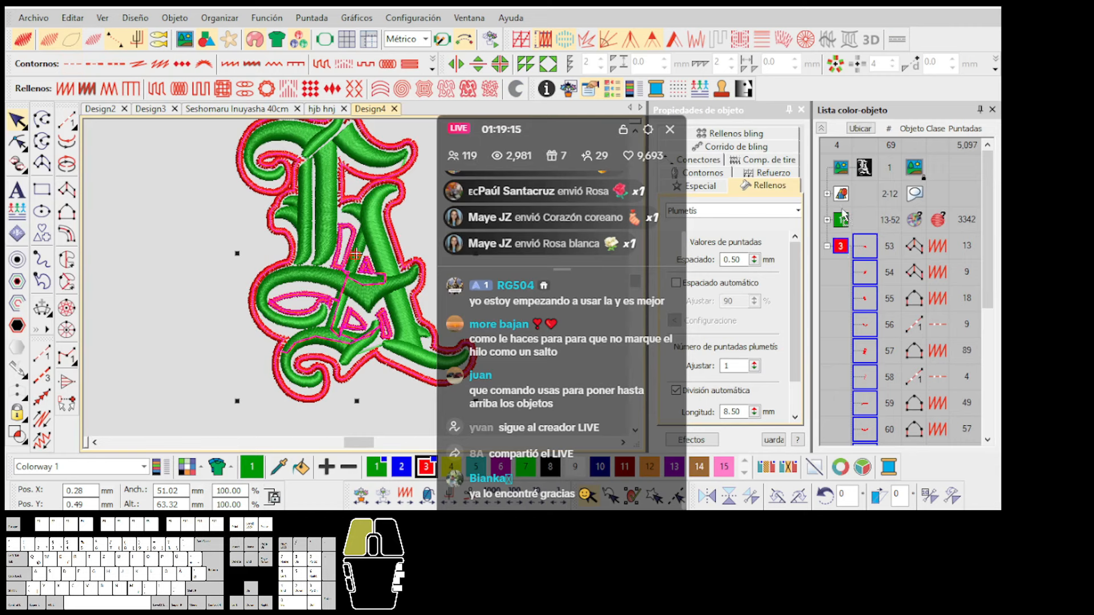
left_click_drag(842, 210, 842, 210)
key("Escape")
Undo the colour-group reordering to inspect the runs over the A's crossbar, and redo it.
scroll(356, 279, "up", 3)
key("ctrl+z")
scroll(357, 278, "up", 2)
scroll(359, 280, "down", 2)
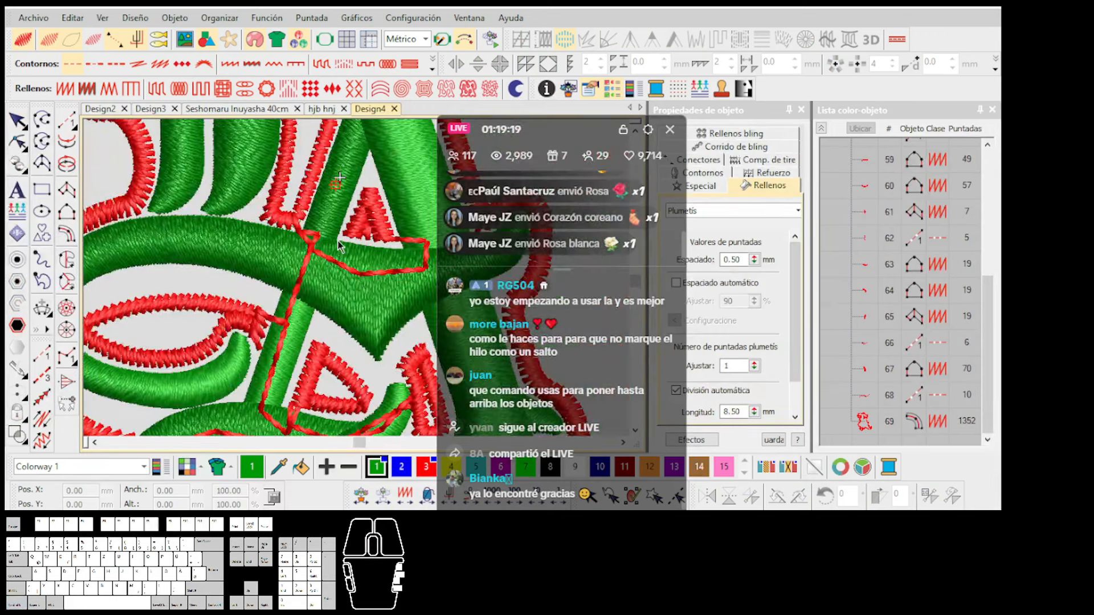
scroll(339, 242, "up", 1)
key("ctrl+y")
scroll(357, 279, "down", 3)
key("Escape")
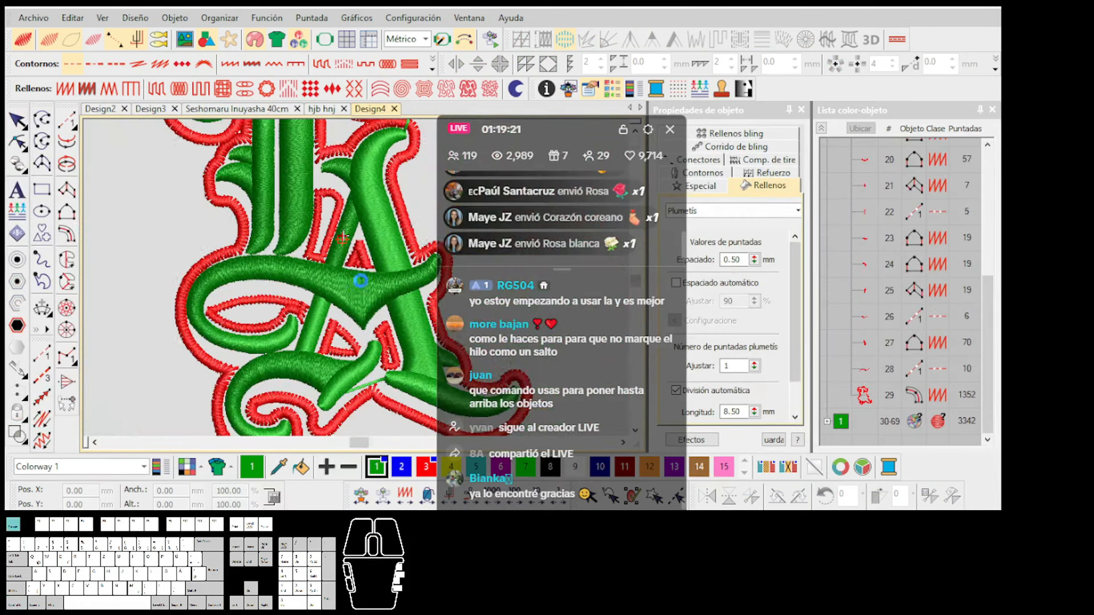
Hide the connectors and examine the complete design, from the letters' green strokes to the red borders.
scroll(359, 280, "down", 3)
scroll(357, 279, "up", 3)
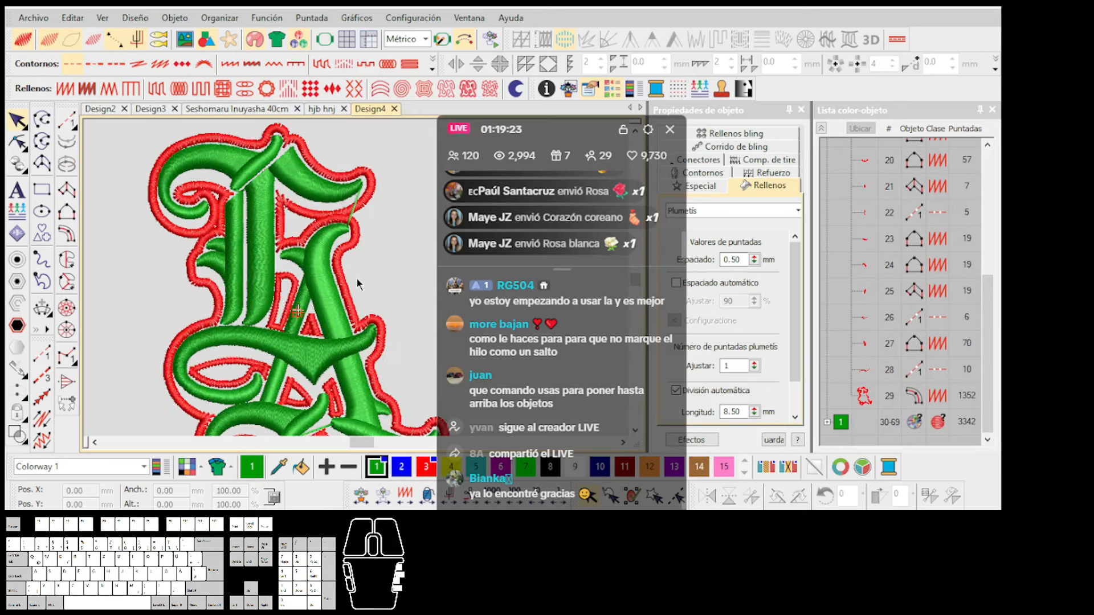
scroll(340, 297, "down", 2)
scroll(347, 290, "up", 1)
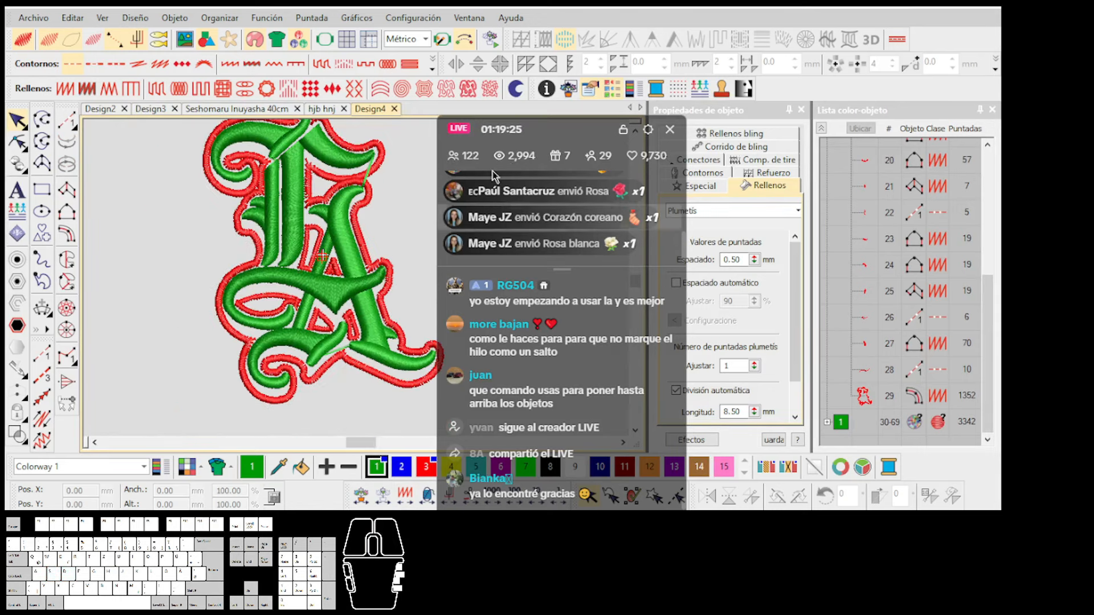
left_click_drag(556, 131, 704, 105)
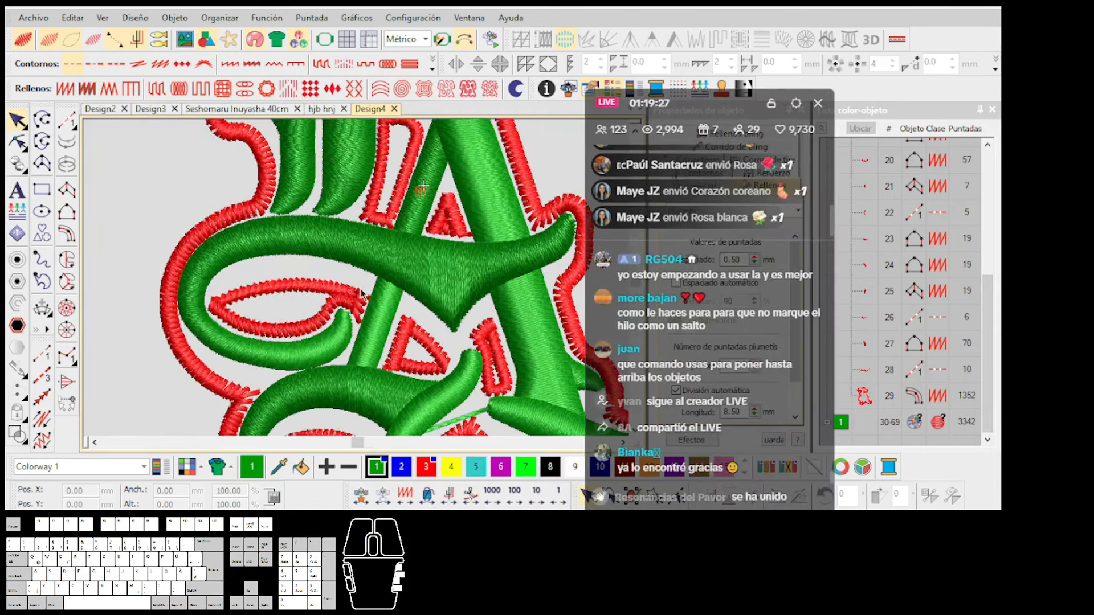
scroll(358, 283, "up", 4)
scroll(358, 284, "down", 4)
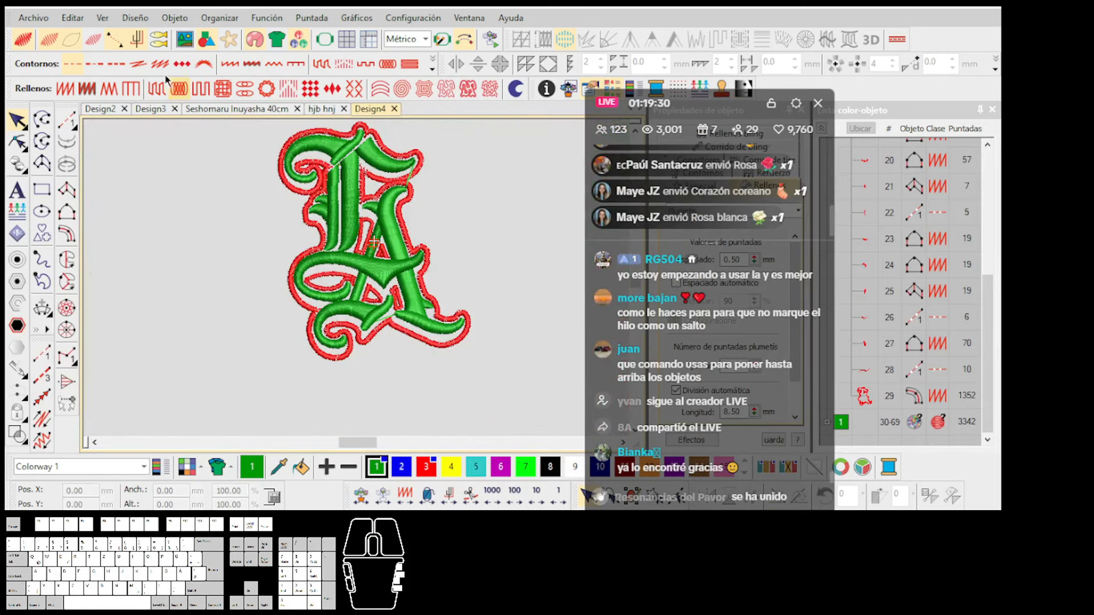
scroll(357, 278, "up", 2)
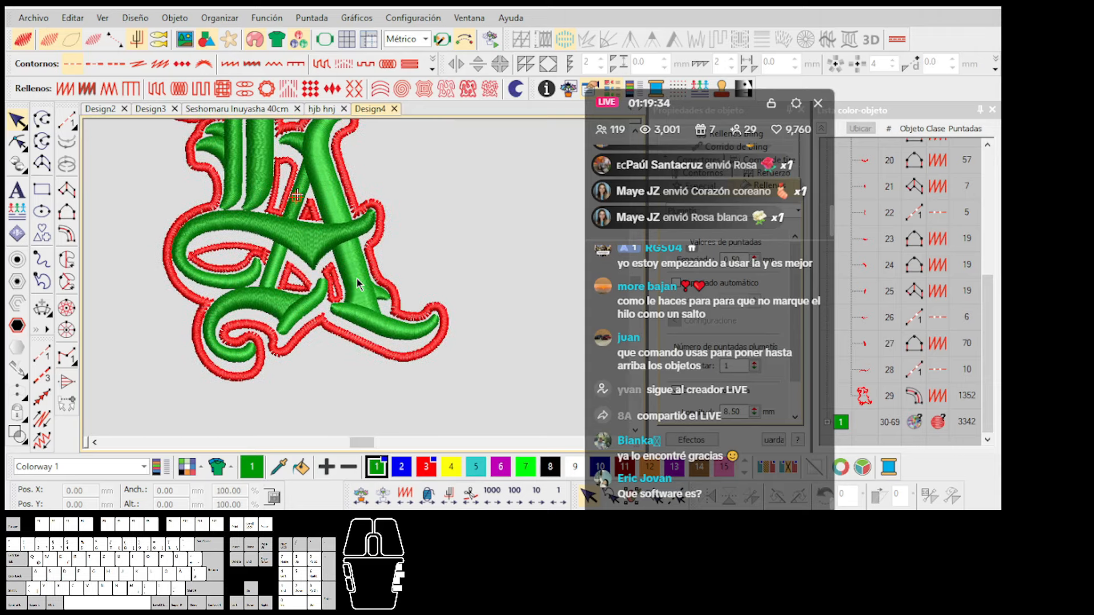
scroll(359, 282, "down", 3)
scroll(369, 294, "up", 1)
scroll(369, 289, "up", 1)
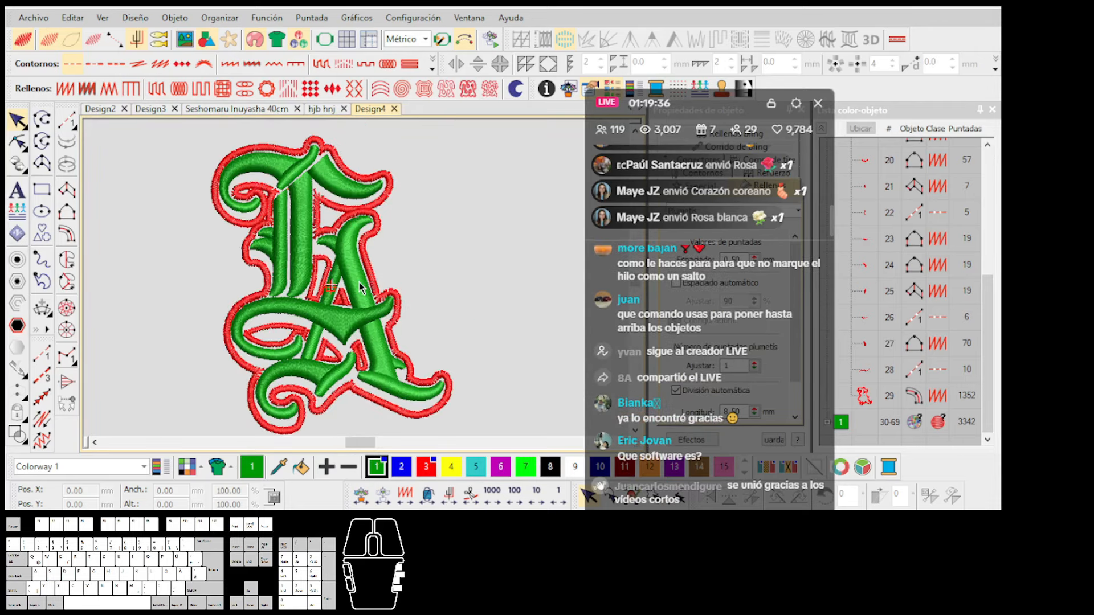
Start a closed fill shape and trace its first points along the middle of the red border around the A's lower tail tip.
left_click(67, 260)
key("s")
key("d")
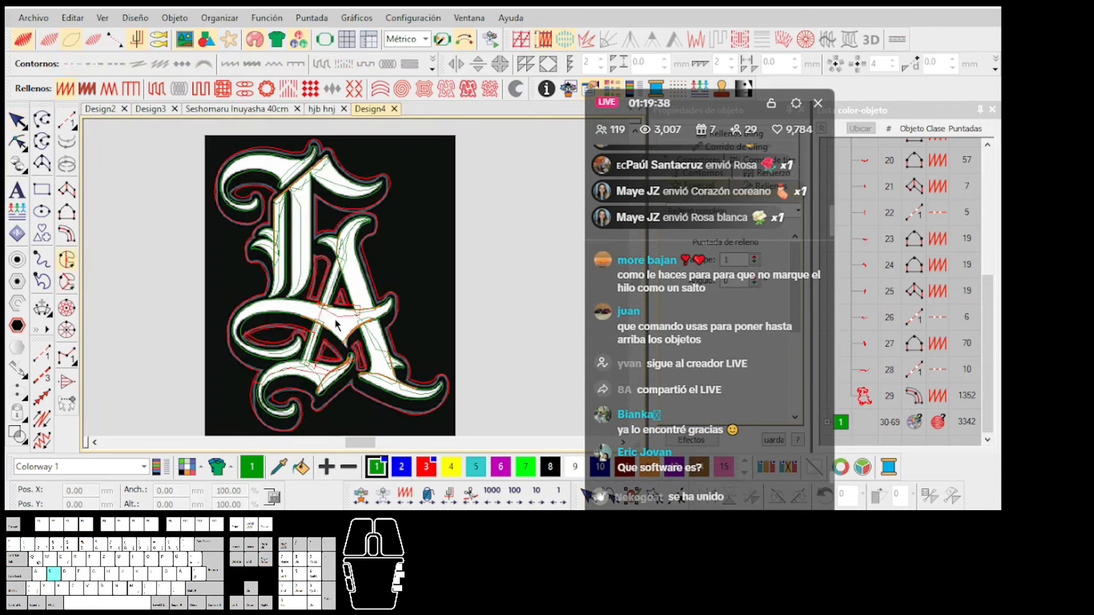
scroll(357, 278, "up", 2)
scroll(357, 283, "up", 2)
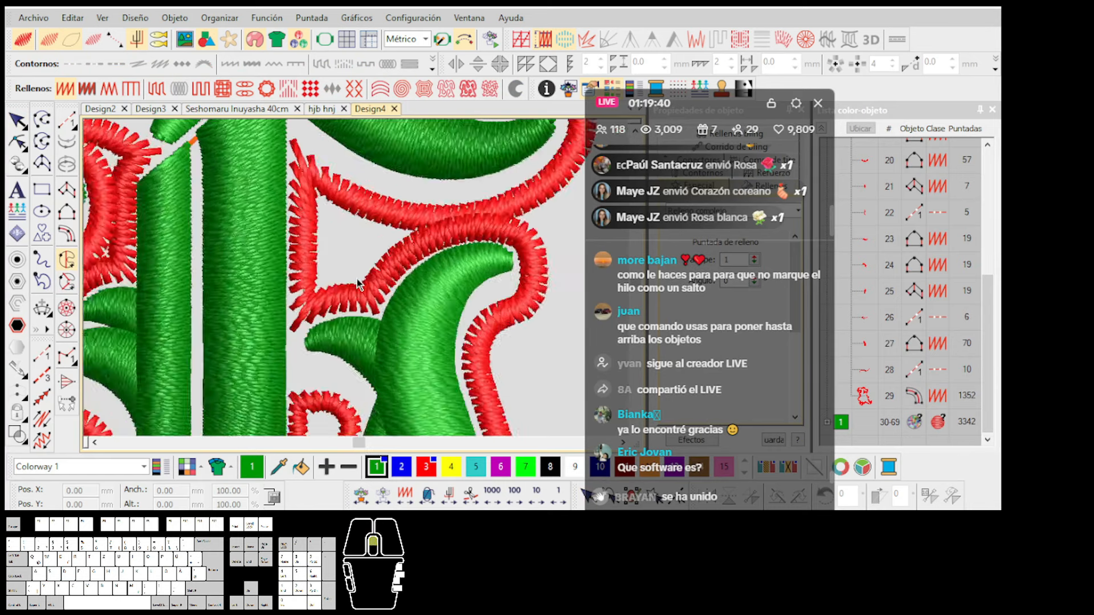
scroll(357, 283, "down", 3)
scroll(357, 282, "up", 3)
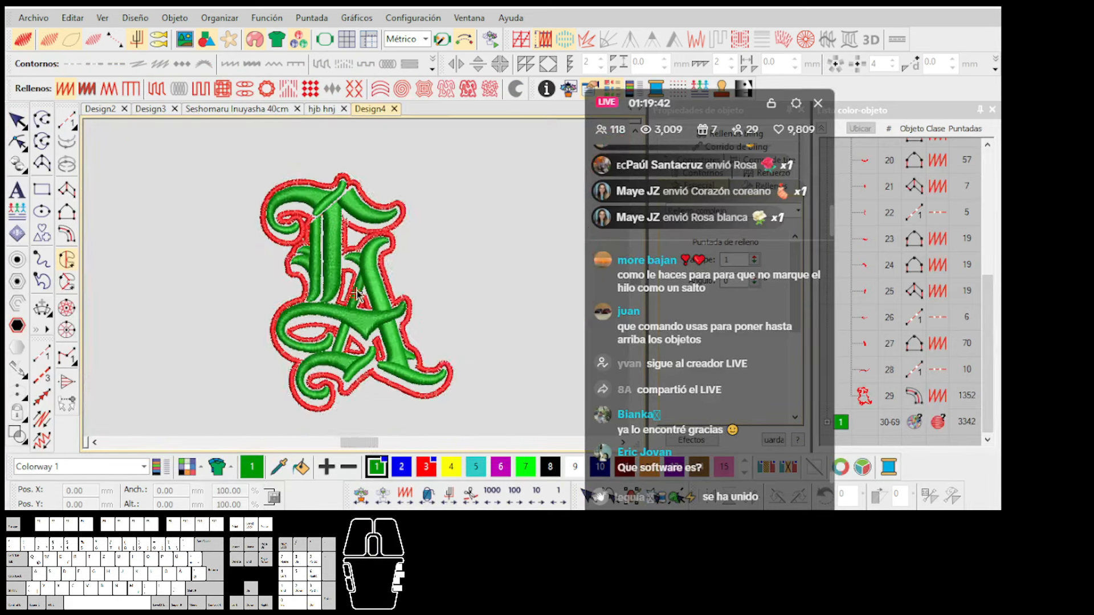
scroll(357, 278, "up", 1)
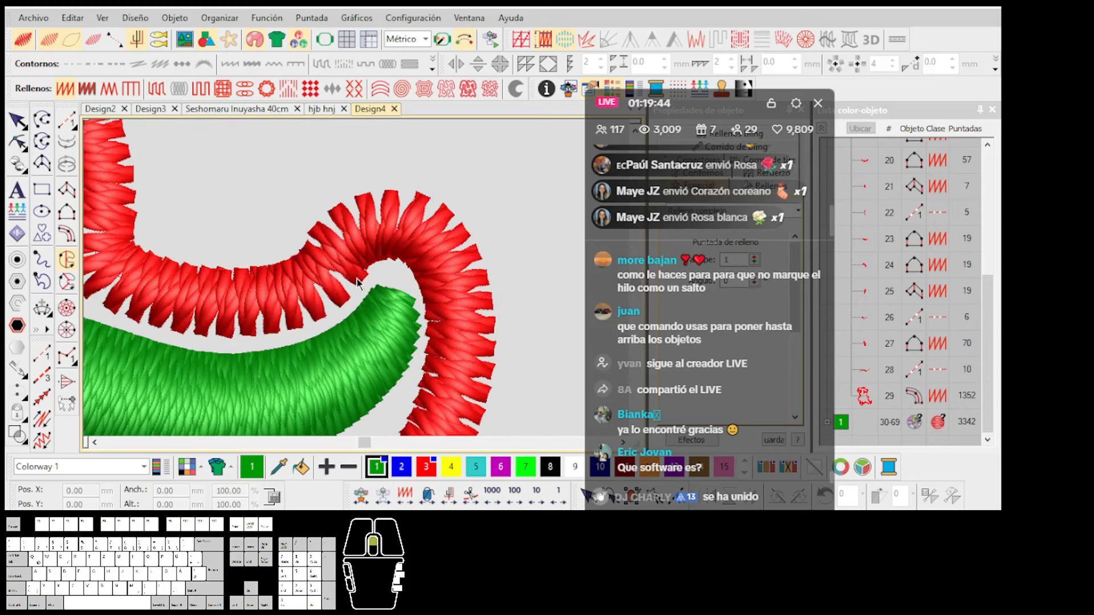
left_click(341, 254)
right_click(371, 232)
right_click(436, 246)
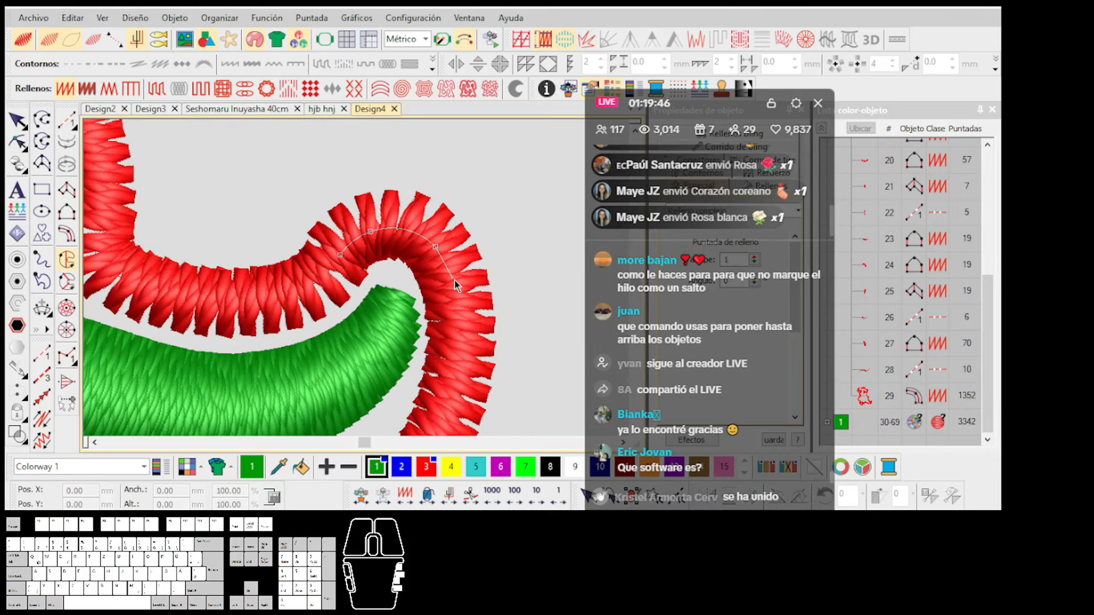
Continue the fill outline down from the tail tip and along the red border under the A's lower tail.
scroll(459, 297, "down", 2)
scroll(361, 289, "up", 2)
right_click(350, 293)
scroll(340, 312, "down", 2)
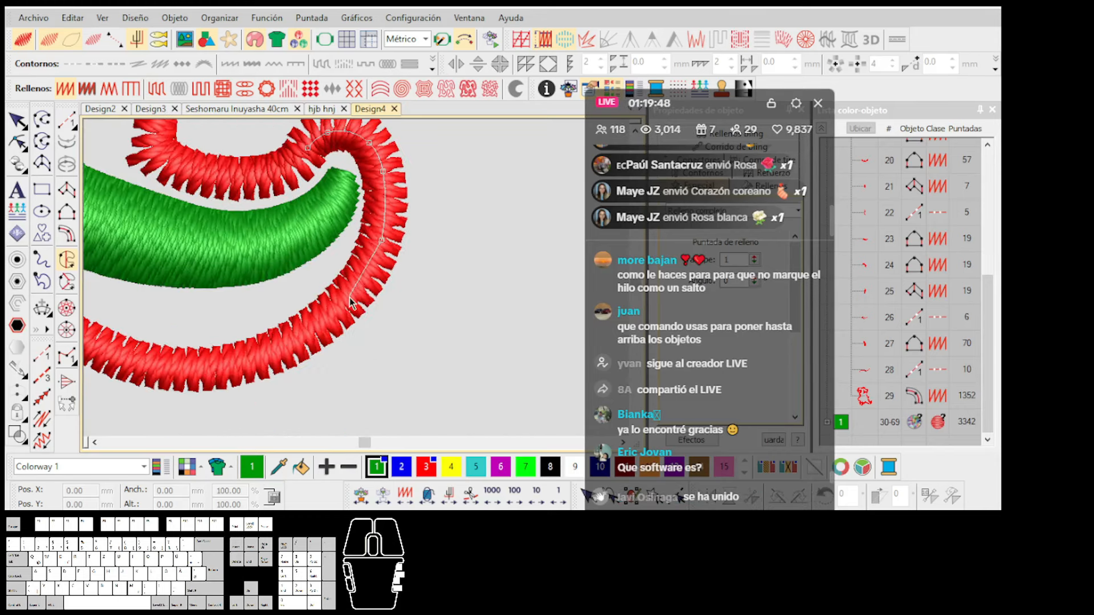
scroll(288, 335, "up", 1)
right_click(337, 309)
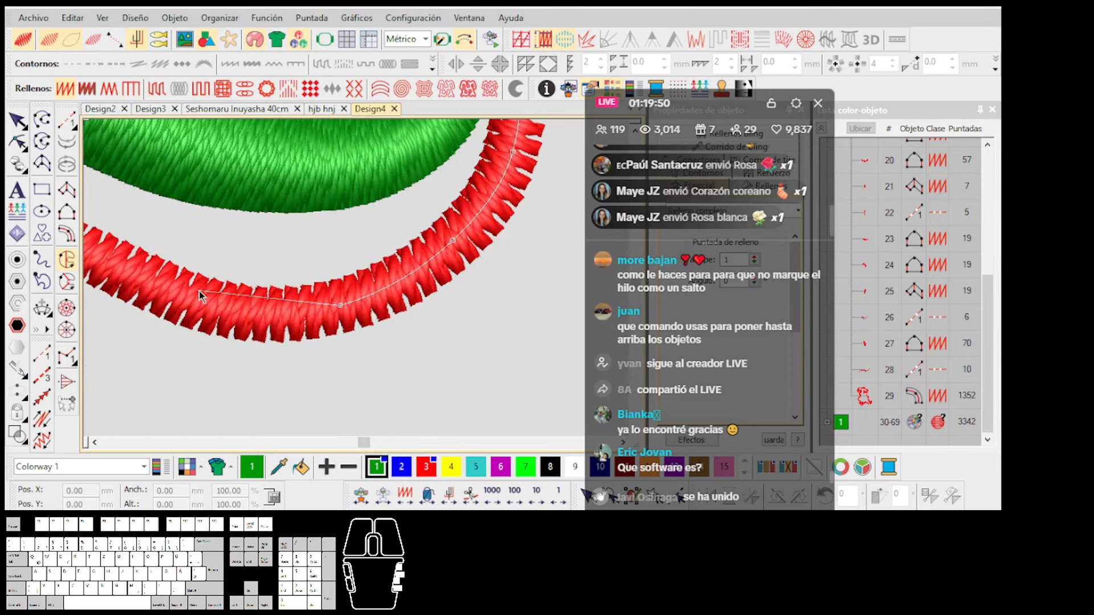
scroll(201, 295, "up", 1)
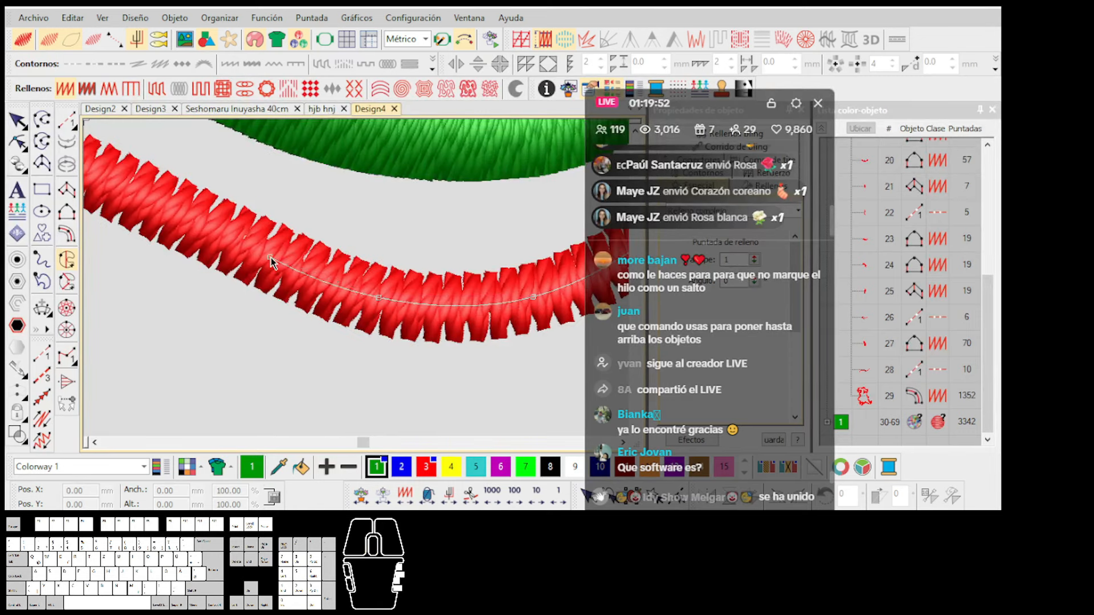
Carry the fill outline along the red border to the peak between the A's two feet and over it.
scroll(360, 283, "down", 3)
scroll(358, 283, "up", 4)
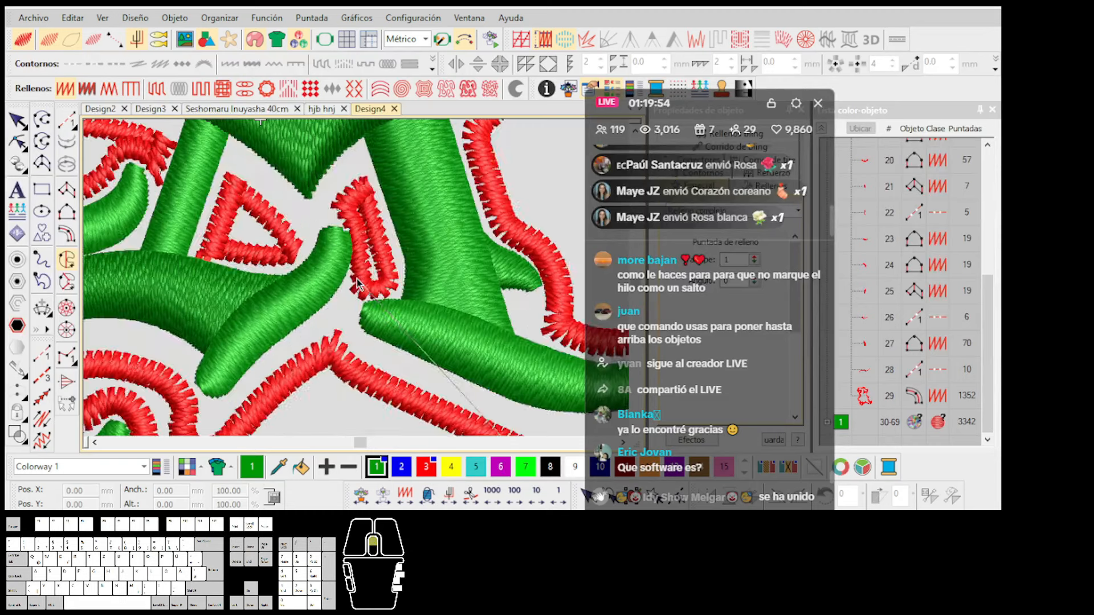
scroll(342, 257, "down", 3)
scroll(285, 253, "down", 1)
scroll(268, 239, "up", 1)
scroll(354, 281, "down", 2)
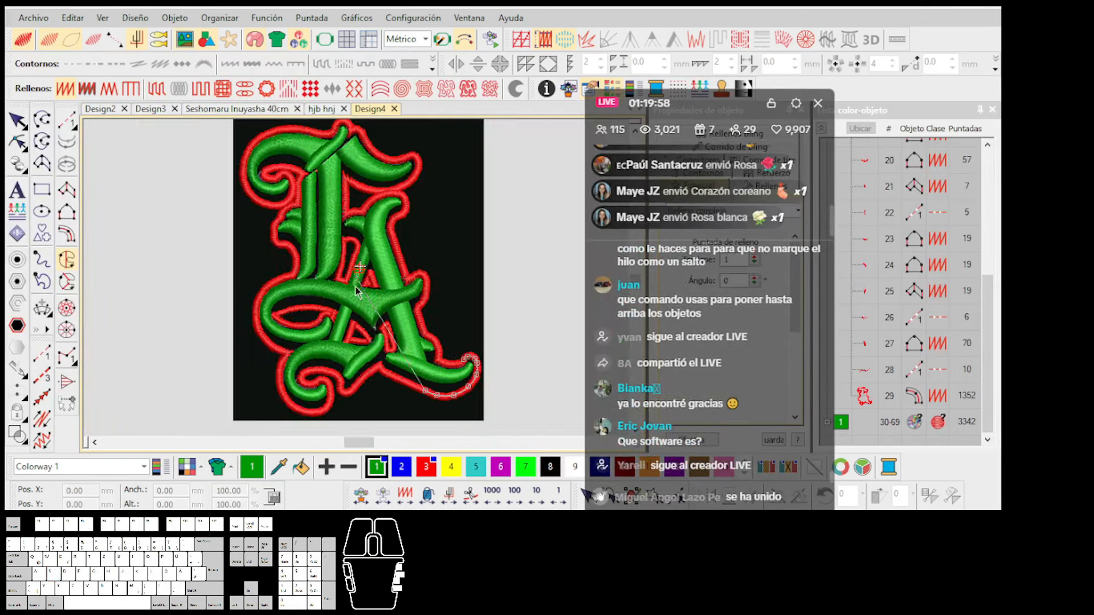
scroll(365, 326, "up", 4)
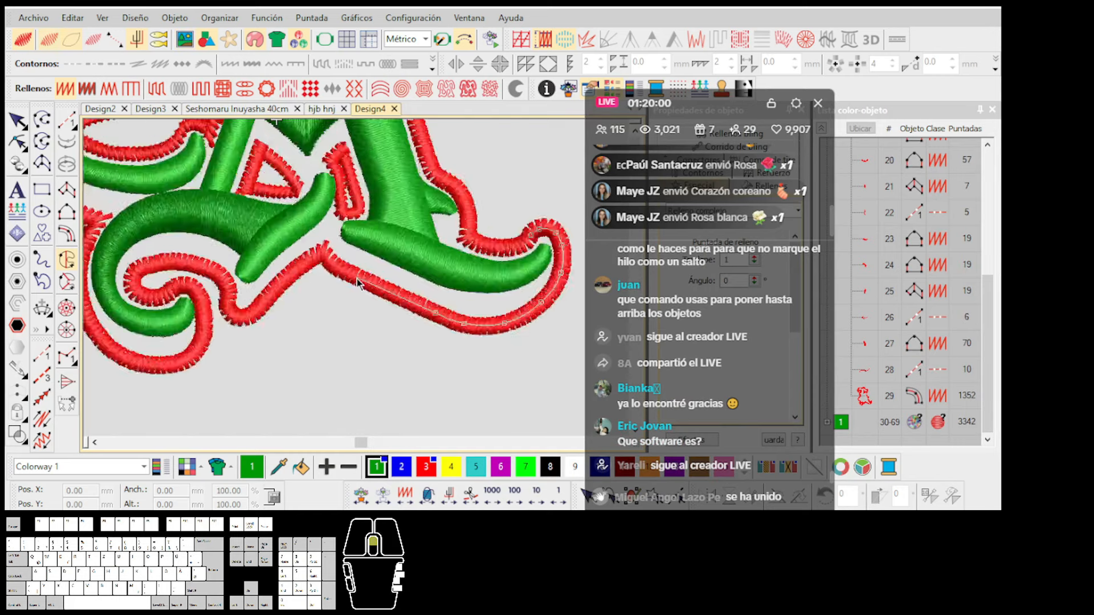
scroll(355, 282, "up", 2)
scroll(315, 264, "up", 2)
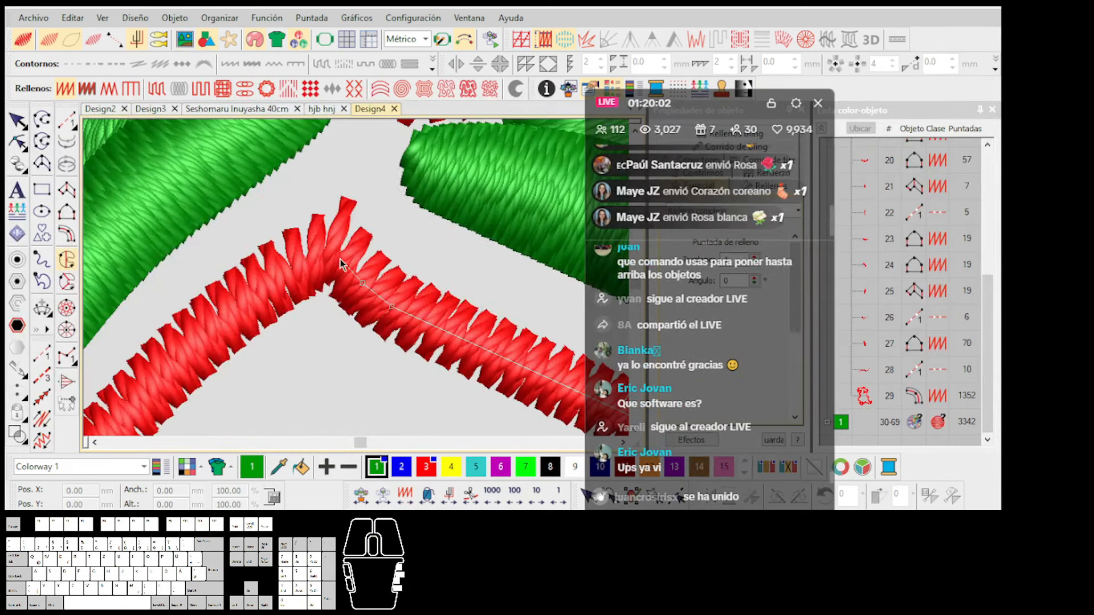
scroll(424, 232, "down", 1)
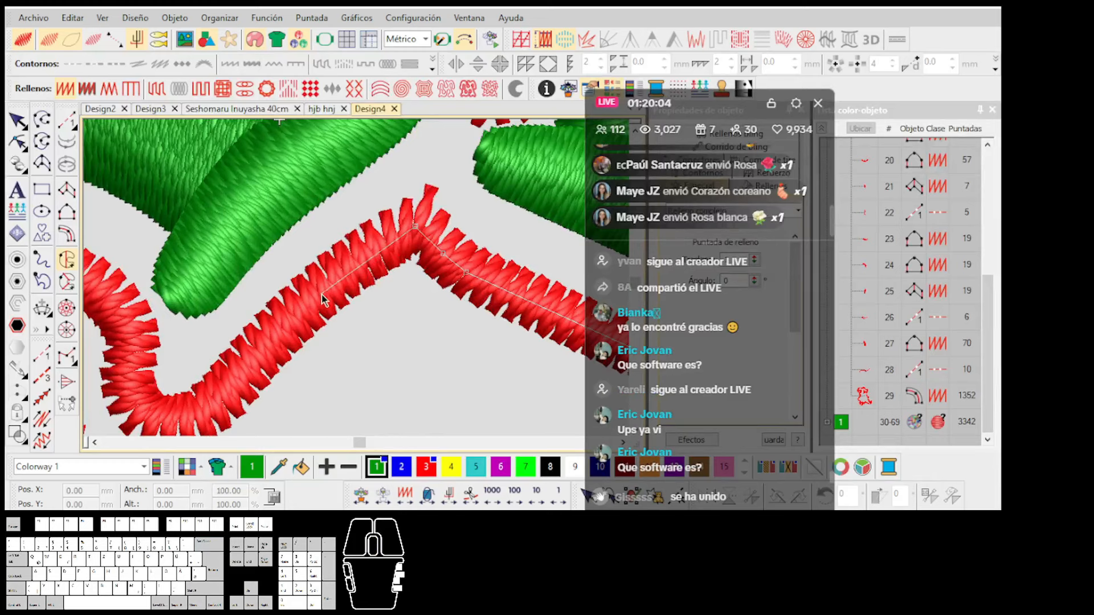
Trace the fill outline through the U-shaped bend of the red border below the A's left foot.
scroll(223, 383, "up", 1)
left_click(358, 293)
left_click(323, 323)
left_click(266, 316)
left_click(241, 261)
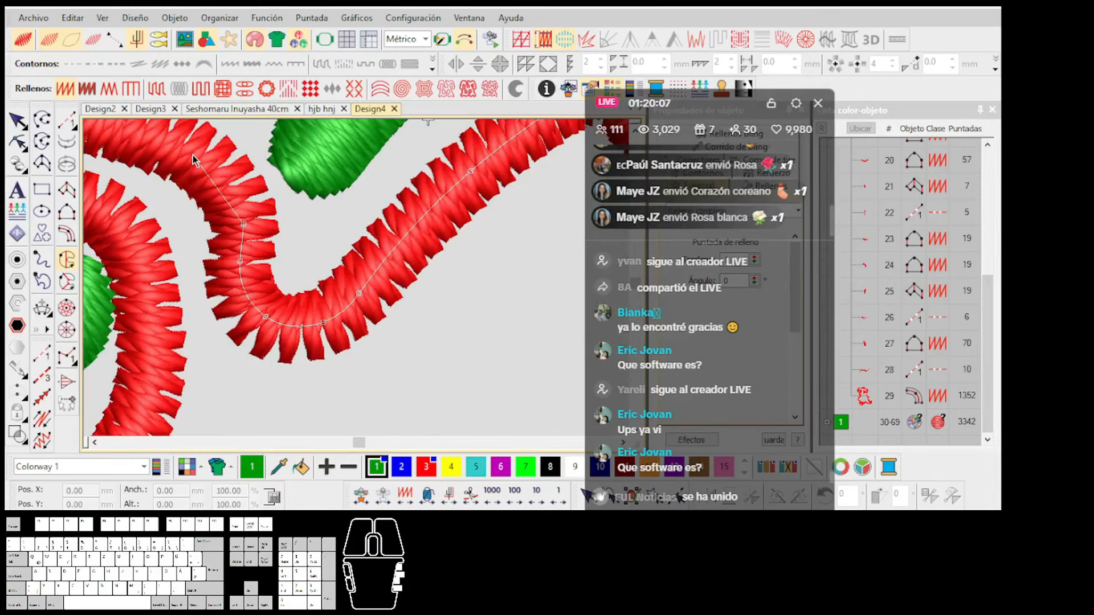
Trace the fill outline around the narrow inner loop of the A's bottom curl, removing the last misplaced point.
scroll(342, 274, "down", 2)
scroll(344, 267, "up", 1)
left_click(343, 265)
left_click(195, 287)
left_click(182, 318)
left_click(202, 355)
left_click(254, 368)
left_click(291, 351)
left_click(316, 336)
left_click(362, 338)
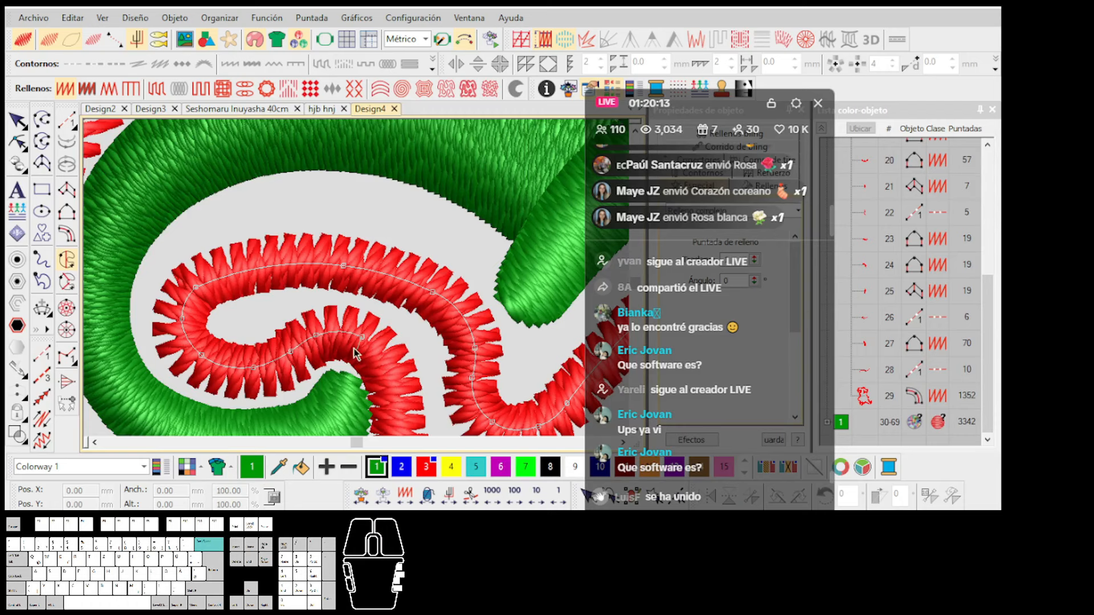
key("BackSpace")
Trace the fill outline around the outer red border of the A's bottom curl and up toward the crossbar's sweeping stroke.
scroll(358, 289, "down", 2)
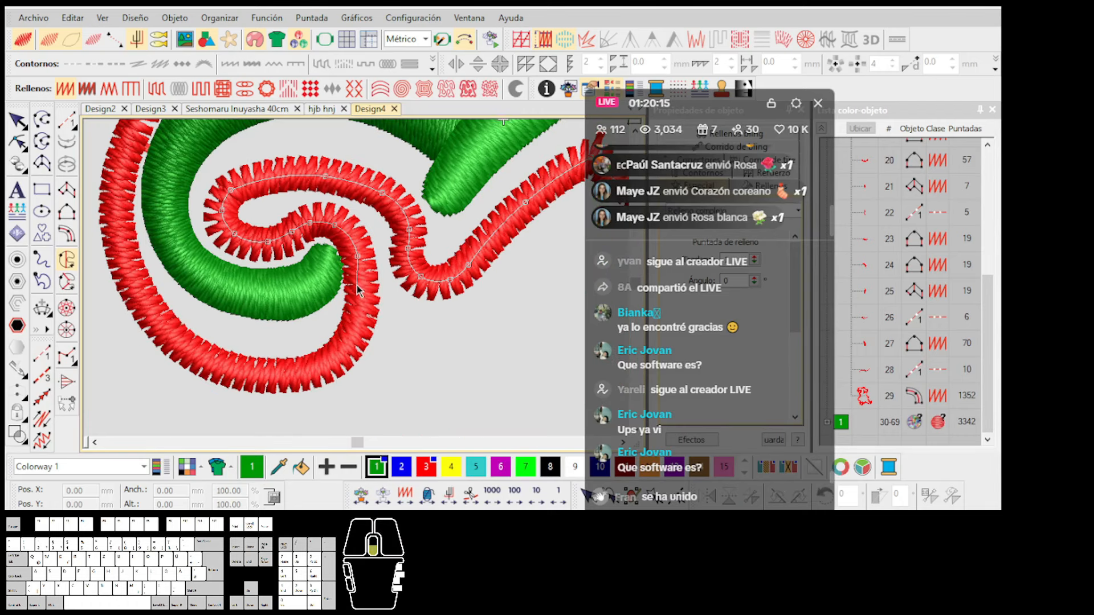
left_click(346, 352)
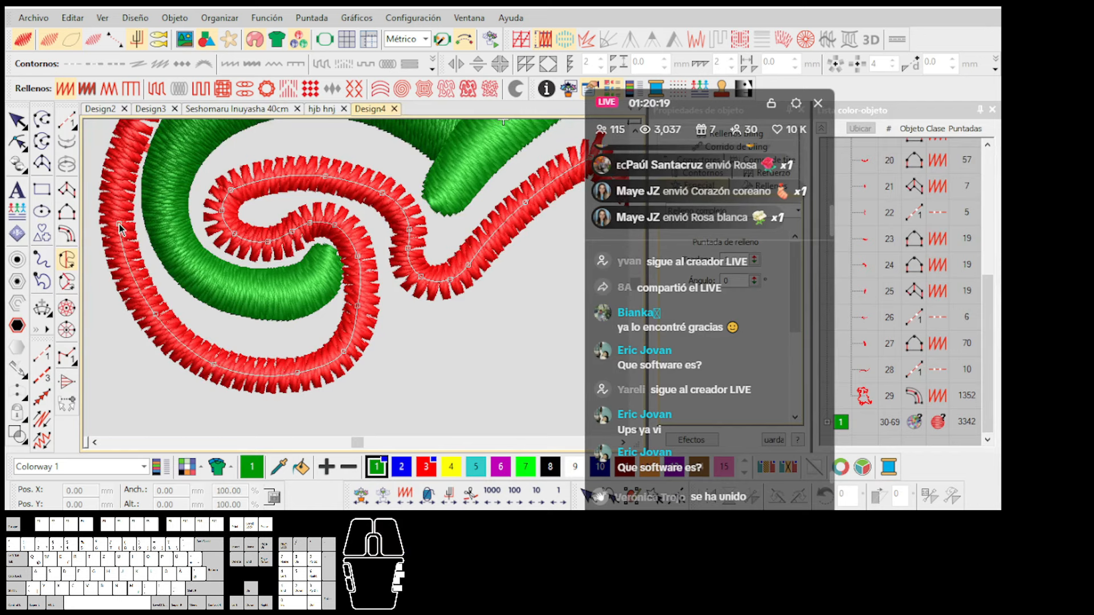
scroll(123, 233, "up", 2)
scroll(352, 302, "up", 1)
left_click(381, 229)
right_click(402, 311)
right_click(350, 234)
Extend the fill outline up and over the crossbar's rounded end to the corner beside the upper letter's stem.
scroll(349, 233, "up", 2)
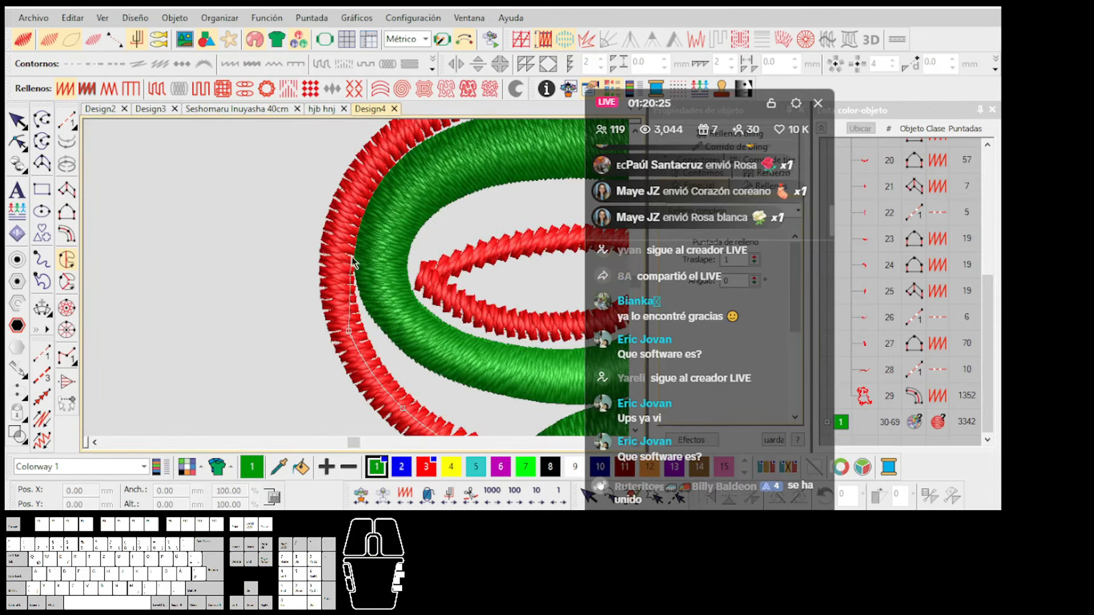
right_click(345, 223)
scroll(396, 172, "down", 1)
scroll(356, 279, "up", 1)
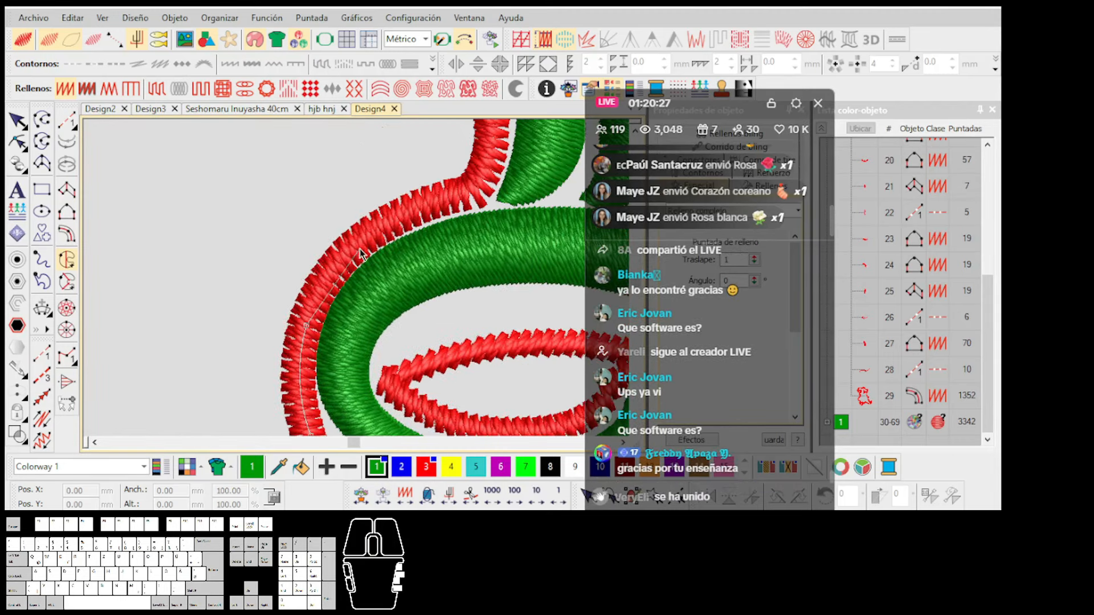
scroll(409, 229, "up", 1)
left_click(401, 251)
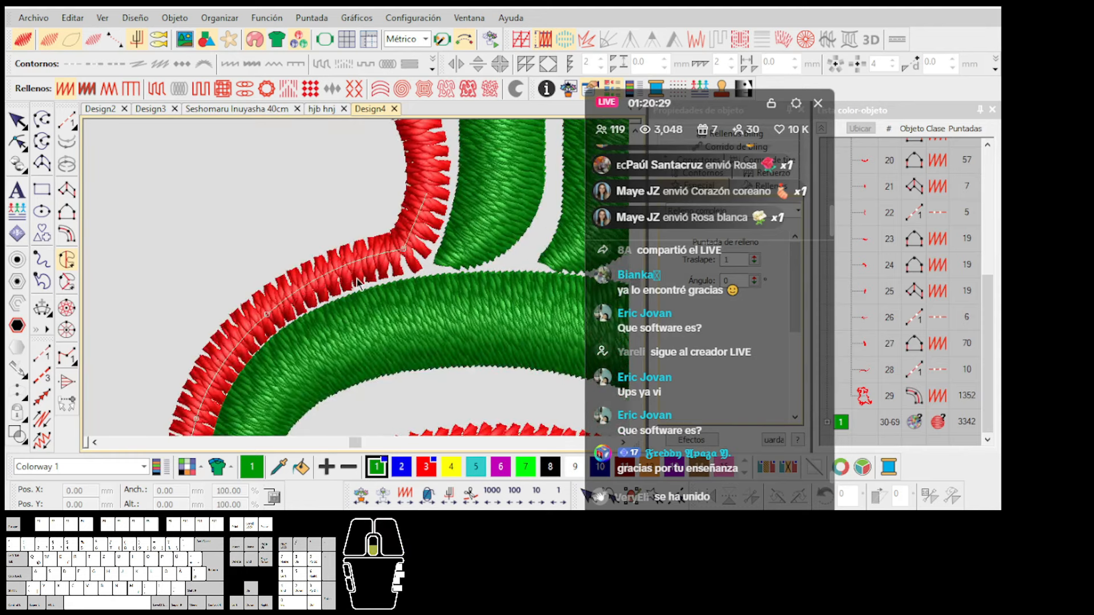
Trace the fill outline up the red border beside the upper letter's stem and through the bend below its spurs.
scroll(421, 190, "down", 1)
right_click(361, 283)
scroll(357, 235, "up", 2)
right_click(323, 217)
right_click(297, 200)
right_click(251, 195)
right_click(227, 182)
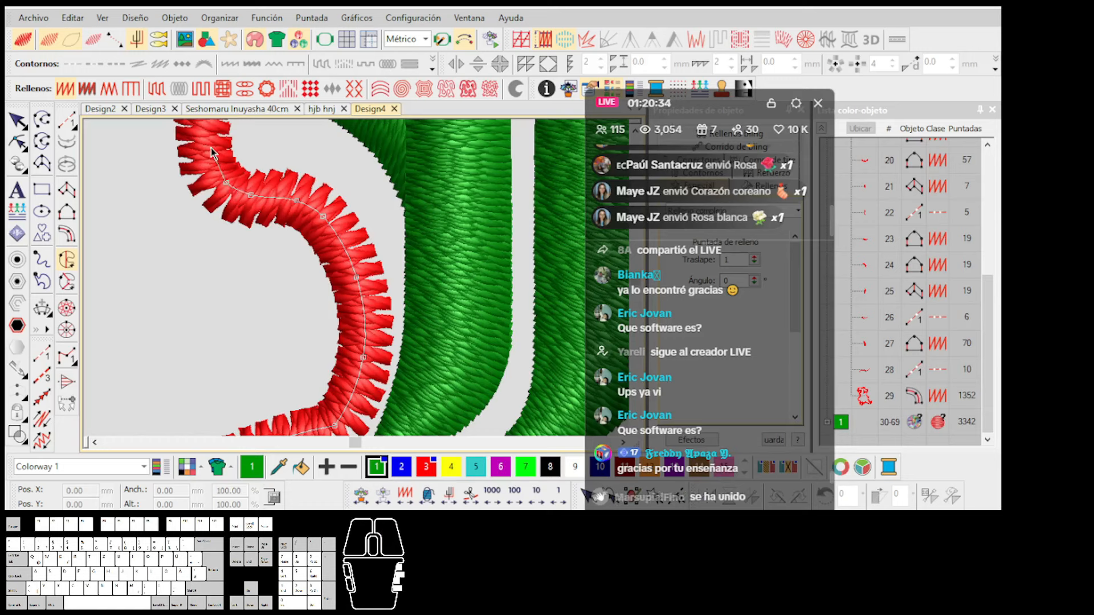
Trace the fill outline around the two spurs of the upper letter to the border corner beside its stem.
scroll(212, 149, "down", 1)
scroll(353, 309, "up", 1)
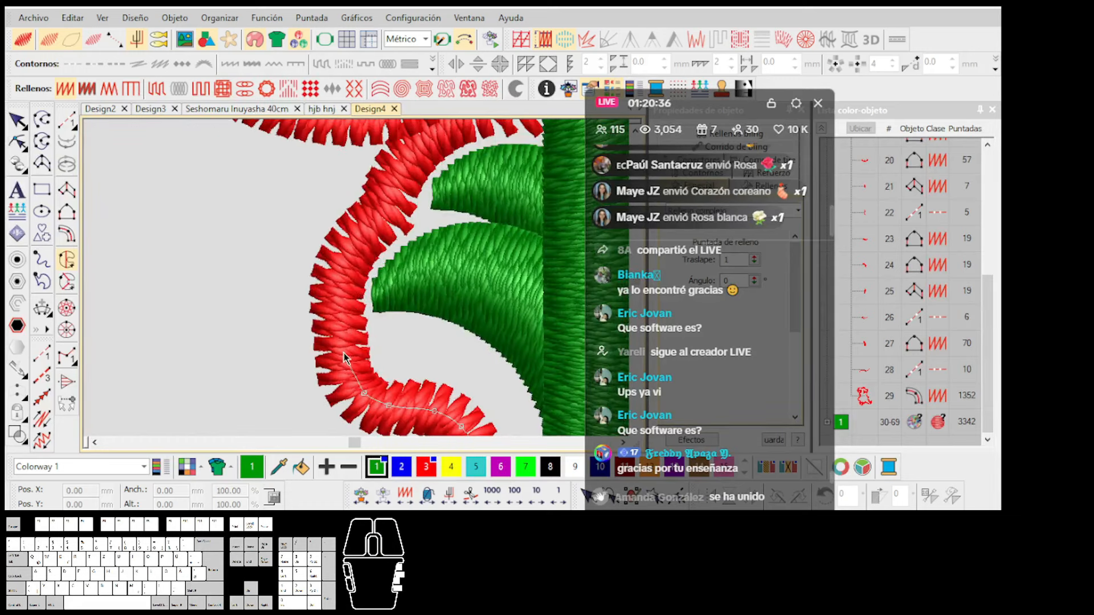
left_click(384, 212)
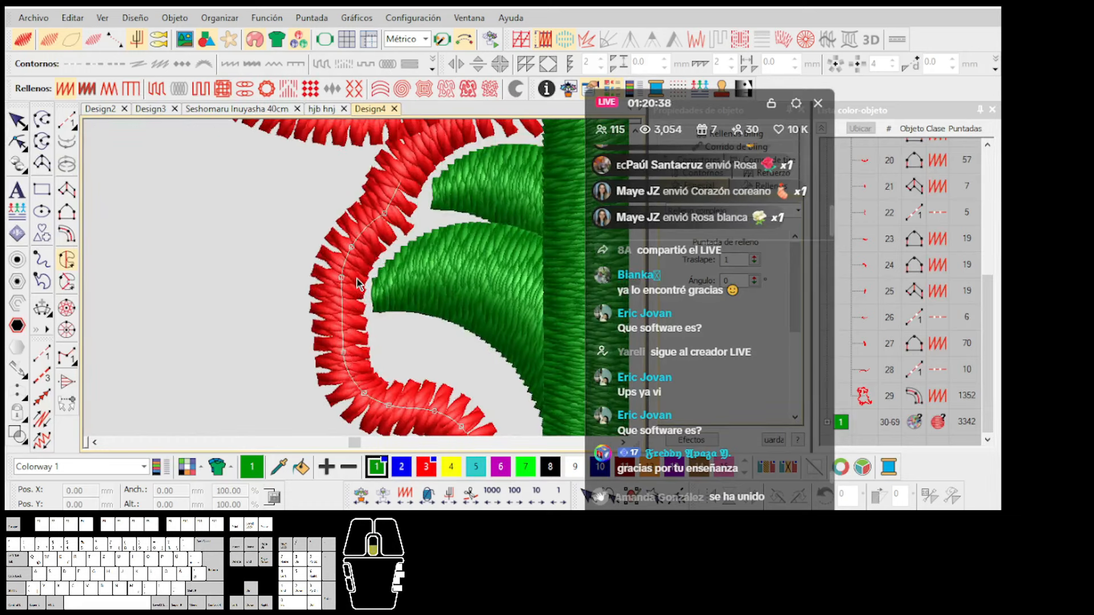
scroll(394, 181, "down", 2)
scroll(359, 269, "up", 1)
right_click(357, 276)
right_click(389, 241)
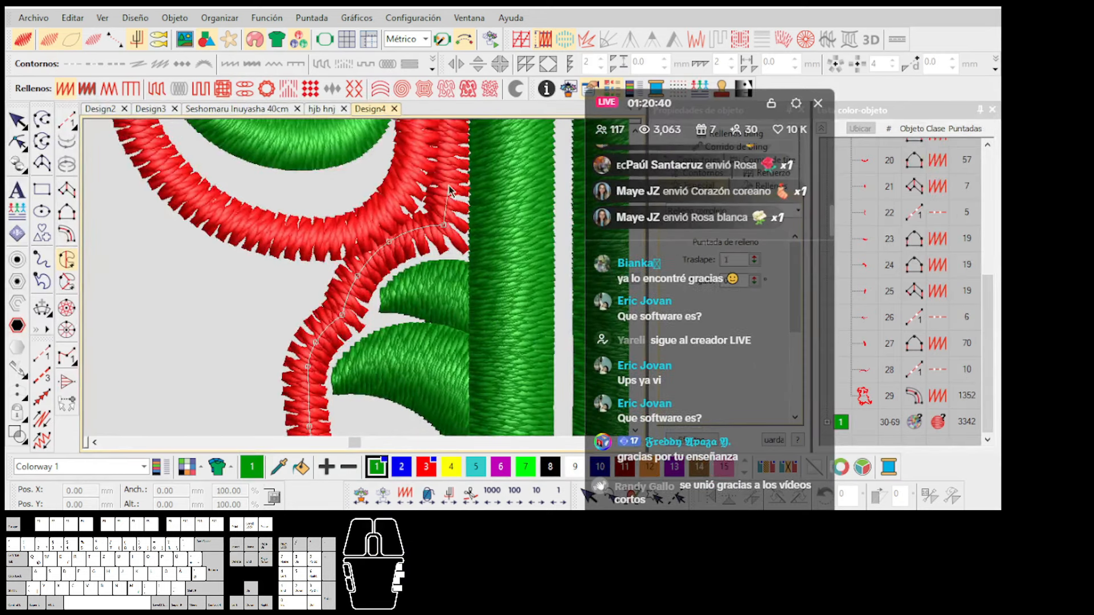
Trace the fill outline up beside the upper letter's stem and around the inner loop of its curl.
scroll(399, 228, "down", 1)
scroll(359, 284, "up", 1)
scroll(362, 279, "up", 1)
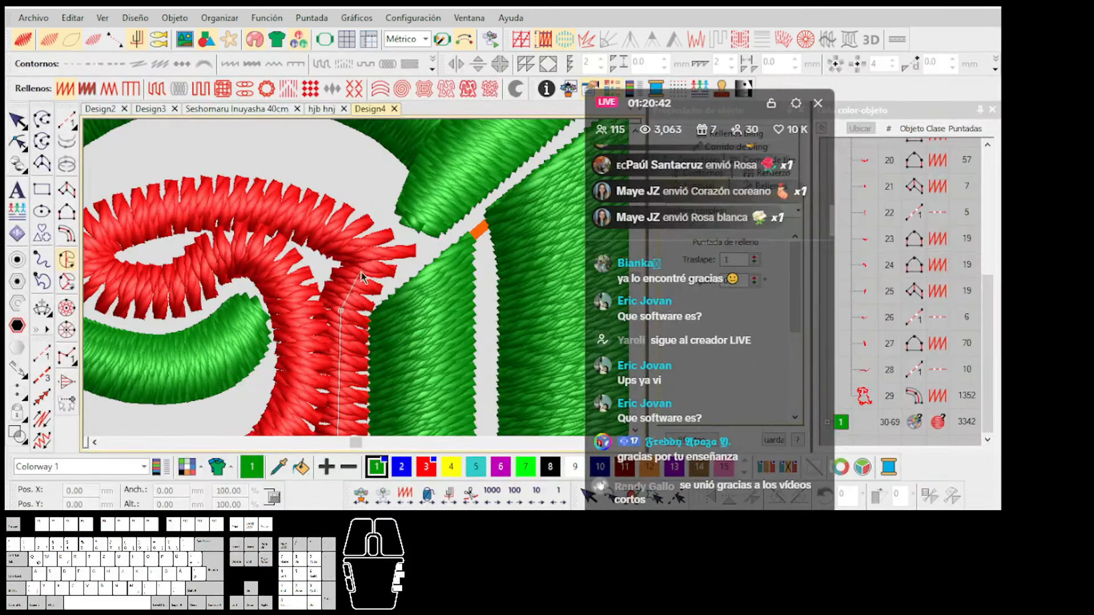
left_click(366, 249)
left_click(256, 208)
scroll(218, 230, "up", 1)
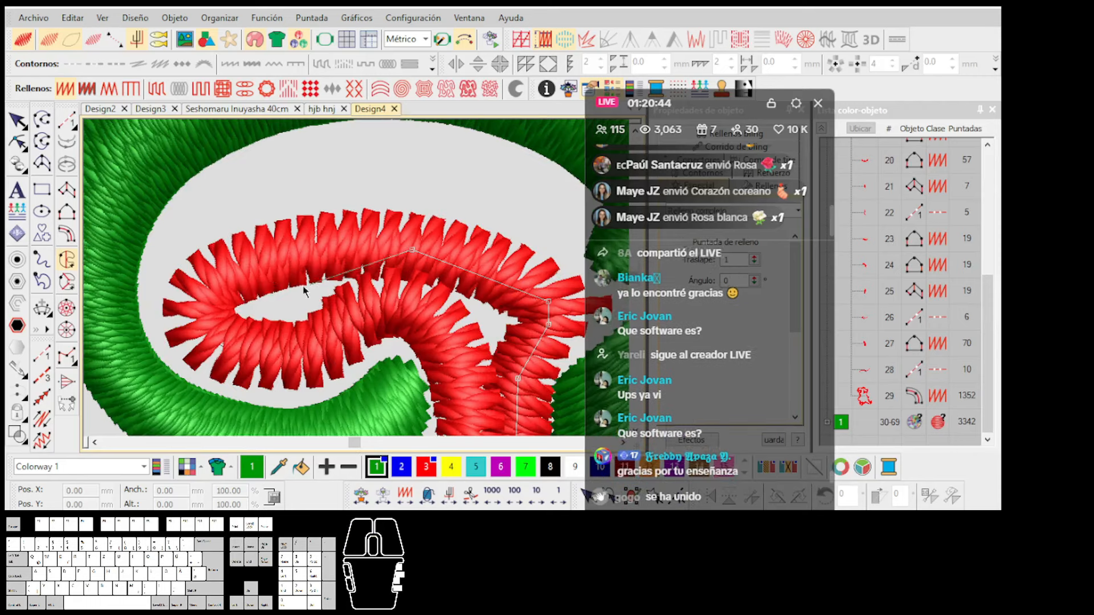
left_click(218, 288)
left_click(211, 311)
left_click(232, 338)
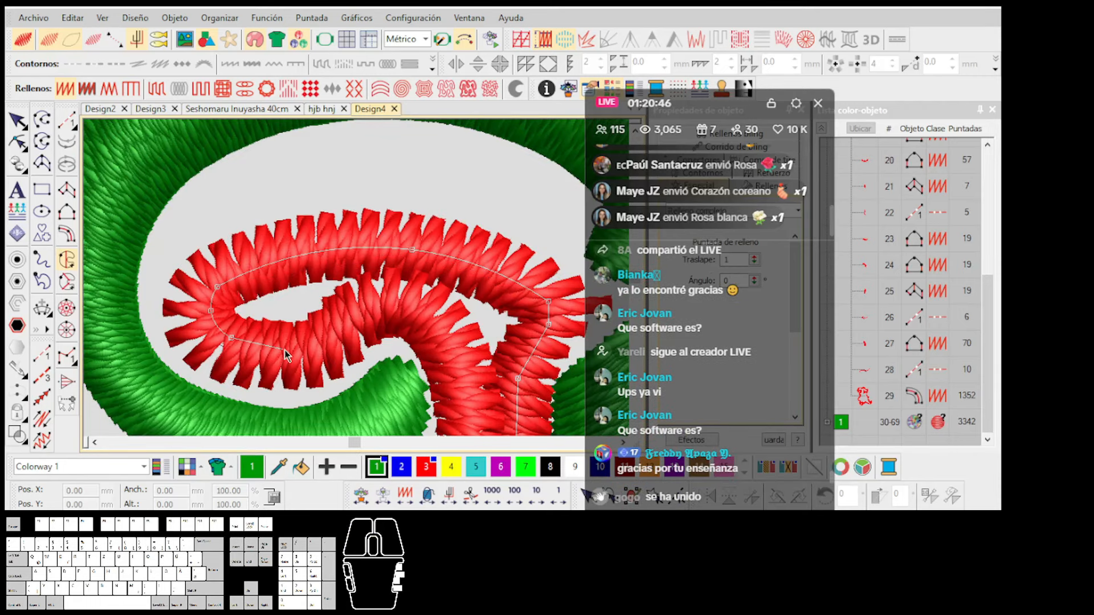
left_click(291, 349)
Trace the fill outline around the curl's tip and along the red border beneath the upper letter's curved stroke, replacing one misplaced point.
right_click(432, 324)
right_click(456, 368)
scroll(457, 374, "down", 2)
scroll(358, 283, "up", 1)
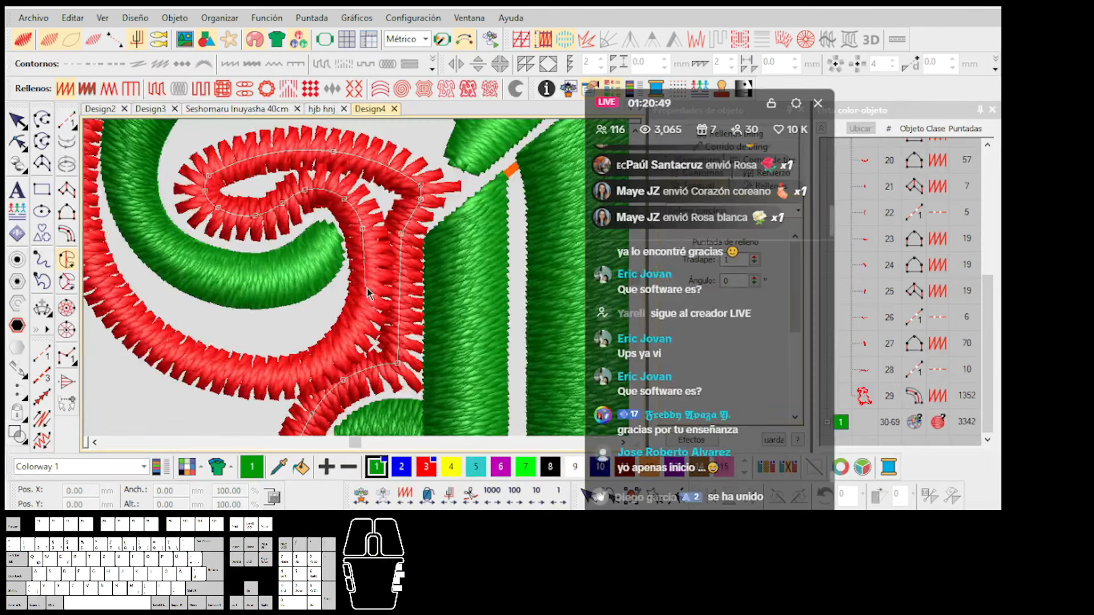
right_click(345, 345)
right_click(300, 373)
right_click(218, 370)
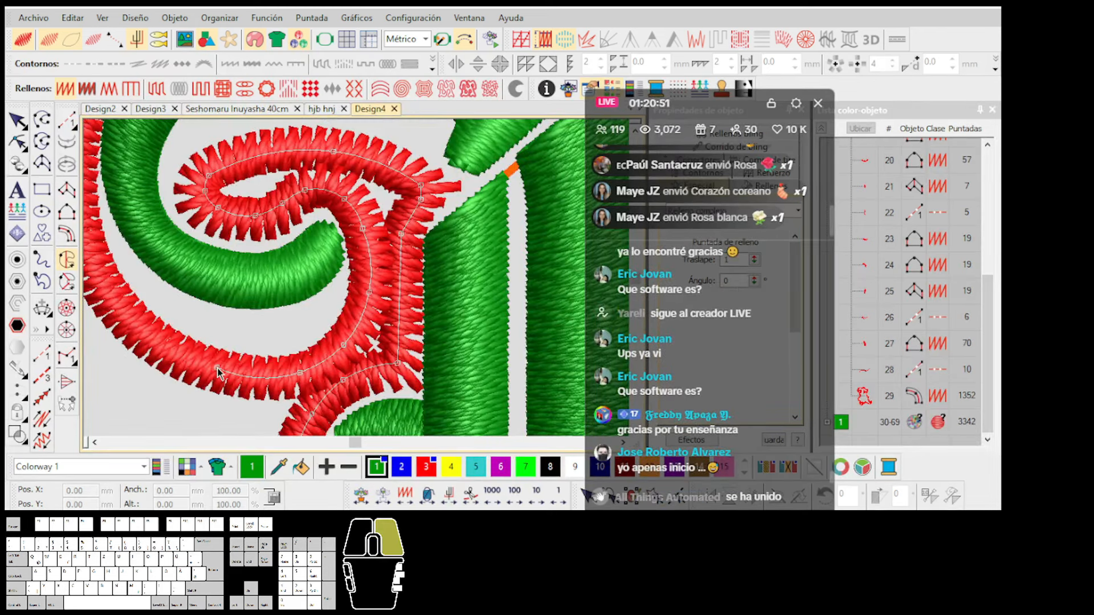
key("BackSpace")
right_click(117, 305)
Trace the fill outline up the outer red border and over the top arc of the upper letter's curved stroke.
scroll(105, 188, "down", 1)
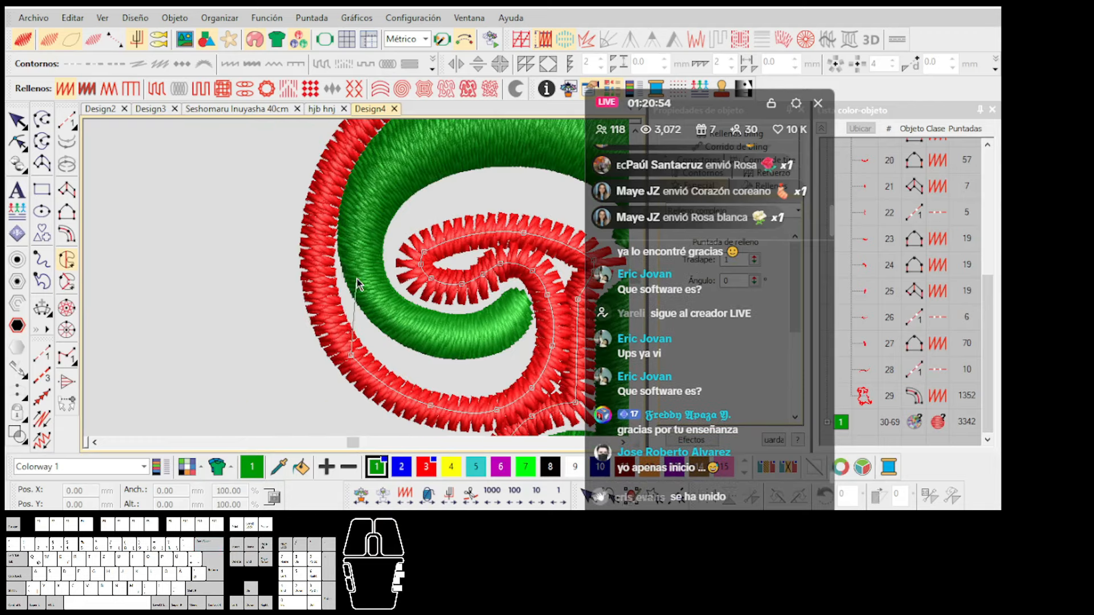
scroll(356, 279, "up", 1)
right_click(328, 260)
scroll(346, 195, "down", 1)
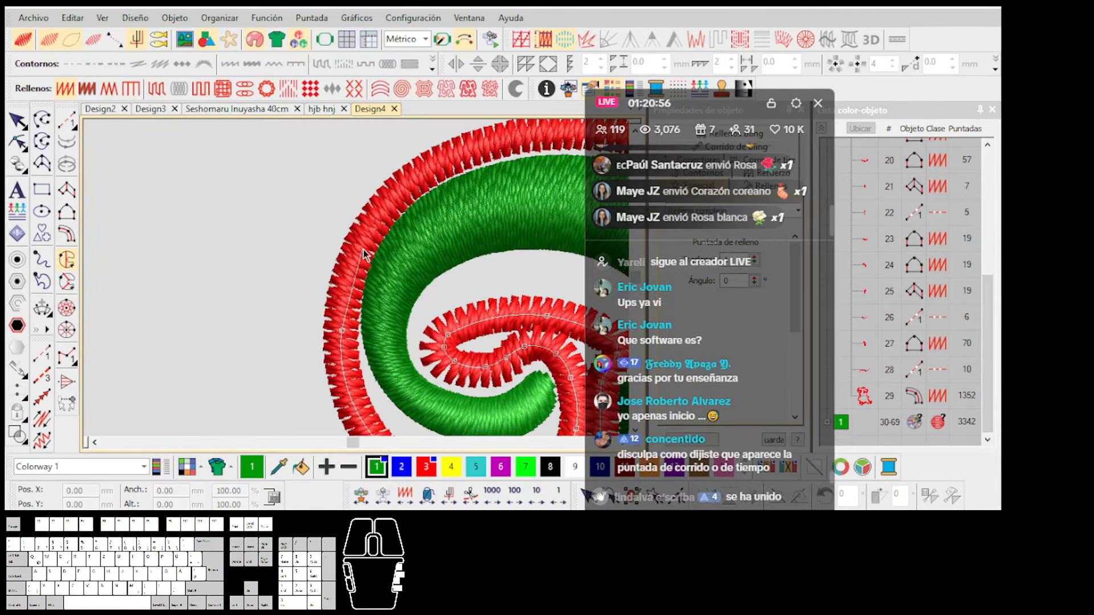
right_click(364, 245)
right_click(426, 190)
scroll(371, 279, "up", 1)
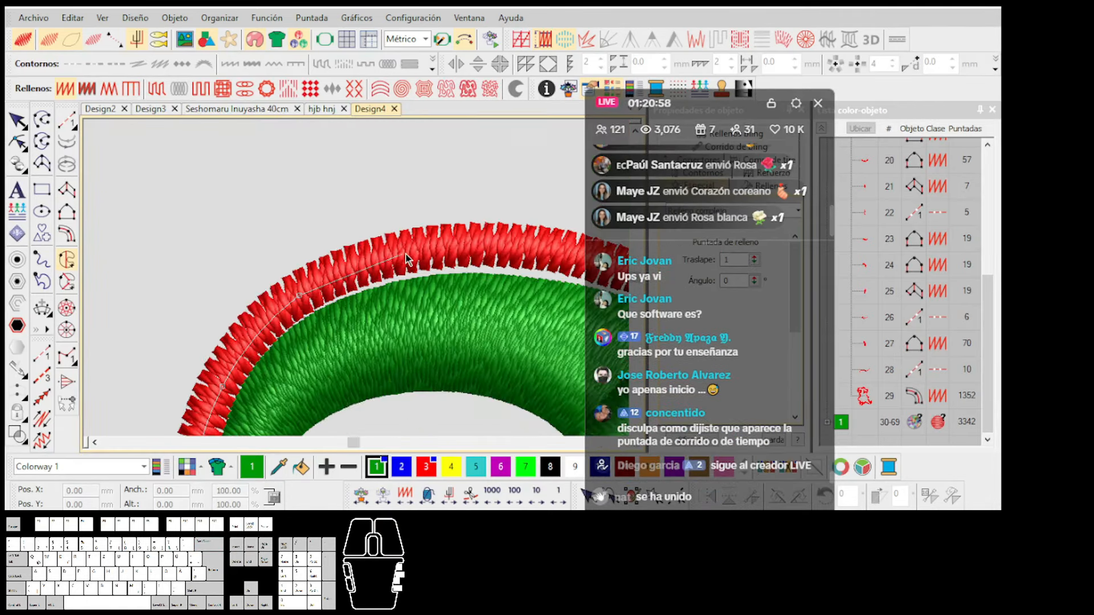
scroll(371, 280, "down", 1)
scroll(369, 280, "up", 1)
right_click(392, 278)
scroll(512, 302, "down", 1)
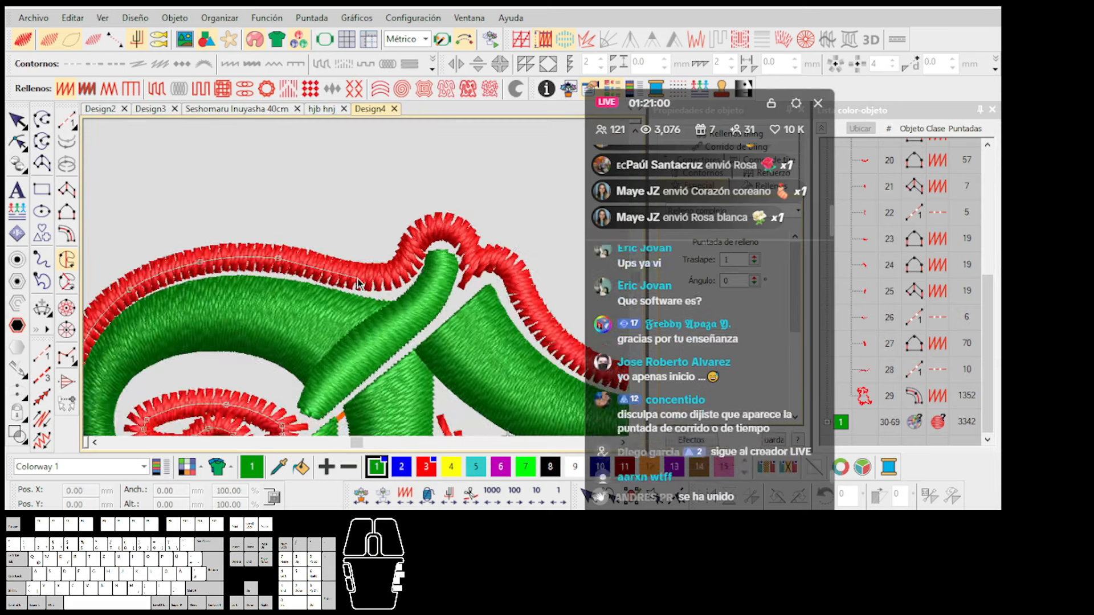
Trace the fill outline along the upper letter's border and over the bump around its narrow diagonal stroke's tip, into the adjoining notch.
scroll(359, 280, "up", 1)
right_click(336, 276)
scroll(363, 285, "up", 1)
right_click(387, 285)
right_click(432, 279)
scroll(471, 260, "up", 1)
right_click(362, 252)
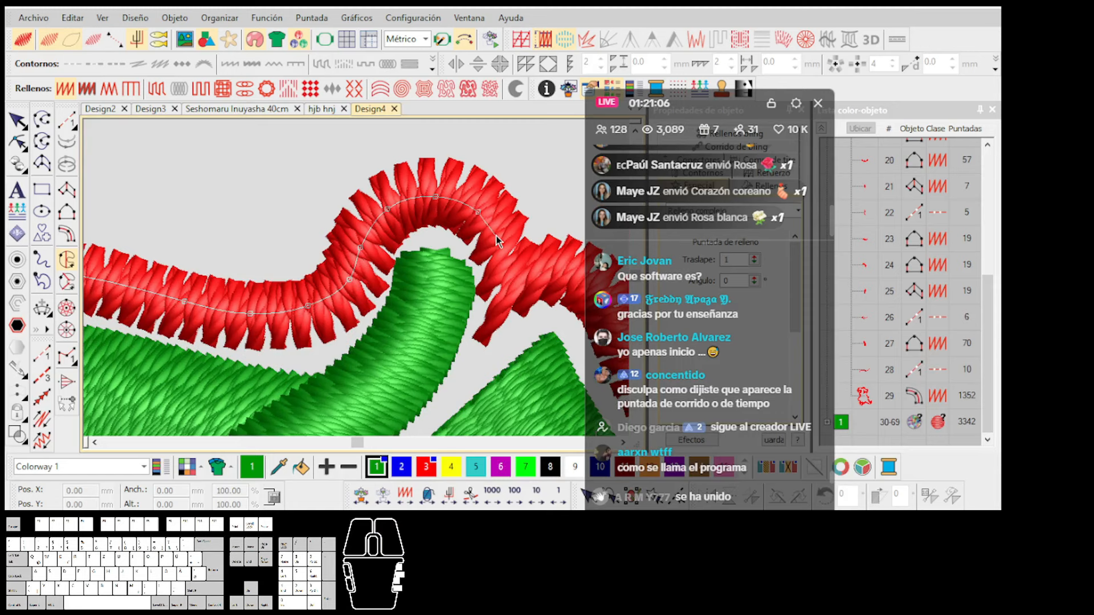
right_click(520, 270)
right_click(537, 271)
Trace the fill outline from the notch down the red border following the upper letter's wide descending stroke.
scroll(580, 280, "down", 2)
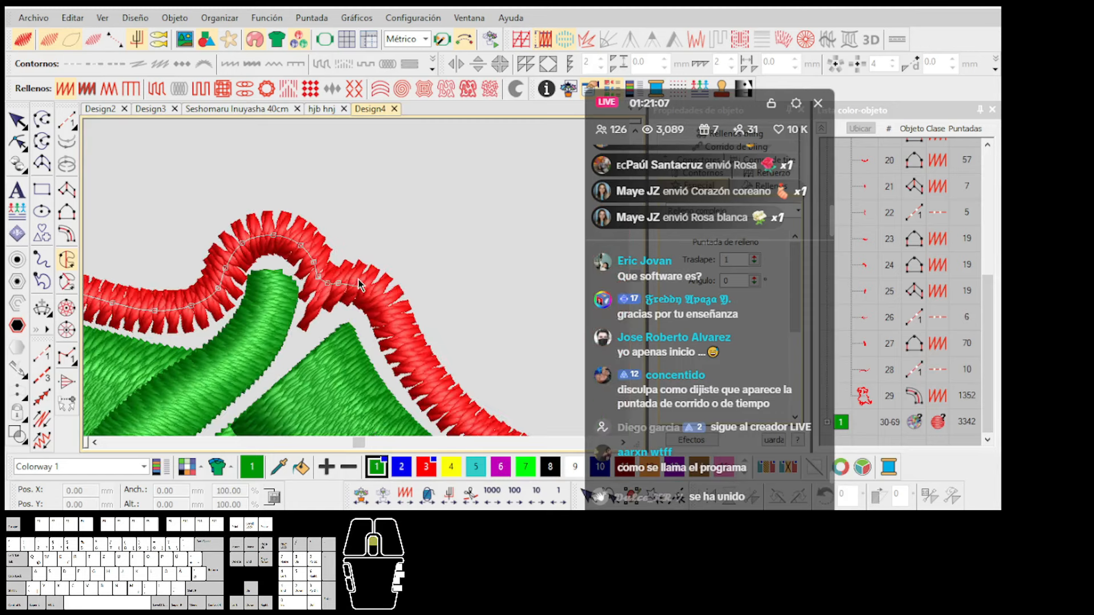
scroll(357, 279, "up", 2)
left_click(391, 305)
scroll(426, 390, "down", 1)
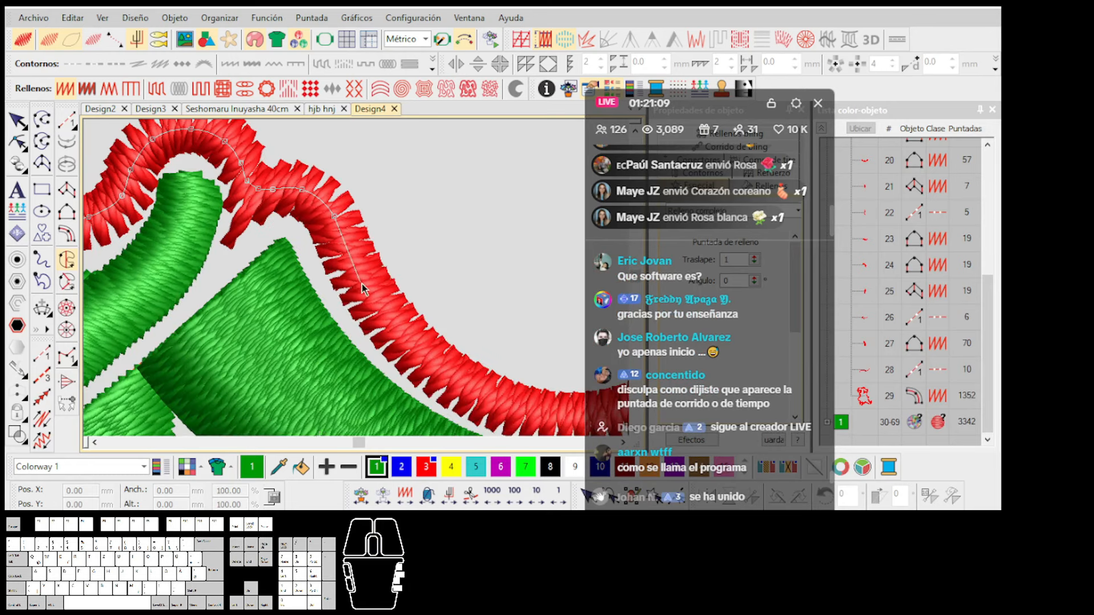
right_click(439, 366)
scroll(467, 373, "down", 1)
scroll(425, 310, "up", 1)
right_click(350, 289)
Trace the fill outline along the red border and around the pointed end of the upper letter's wide stroke.
scroll(435, 287, "down", 1)
scroll(365, 277, "up", 1)
right_click(365, 276)
left_click(425, 254)
right_click(466, 255)
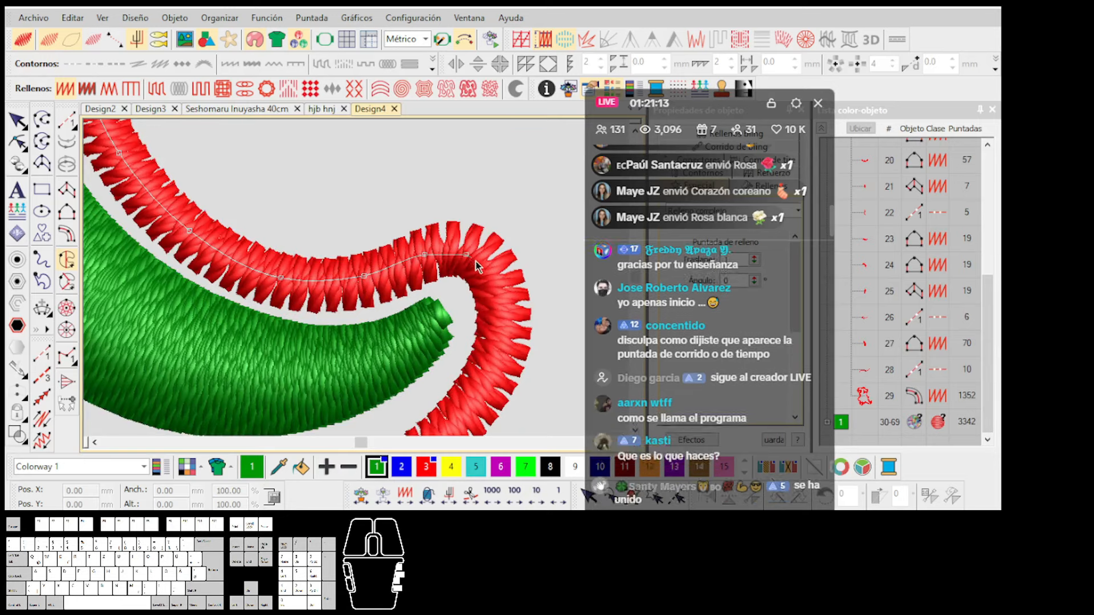
right_click(497, 291)
right_click(500, 355)
Trace the fill outline back beneath the upper letter's wide stroke to the border corner beside the stem.
scroll(479, 407, "down", 1)
right_click(341, 285)
scroll(277, 329, "up", 1)
right_click(348, 287)
scroll(327, 289, "down", 1)
scroll(290, 279, "up", 1)
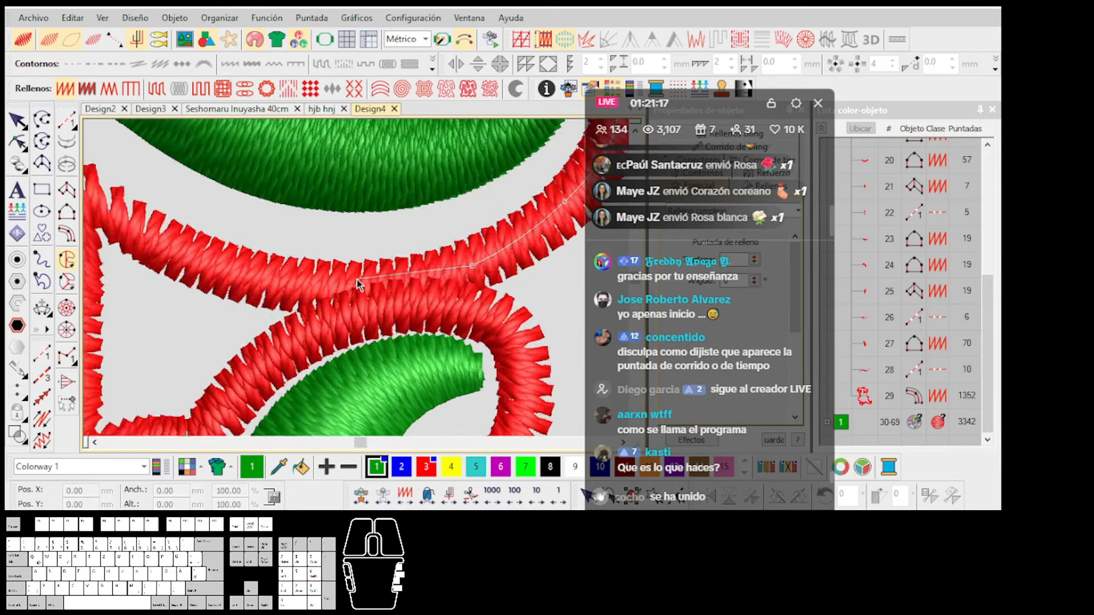
right_click(330, 287)
scroll(228, 264, "up", 1)
right_click(316, 279)
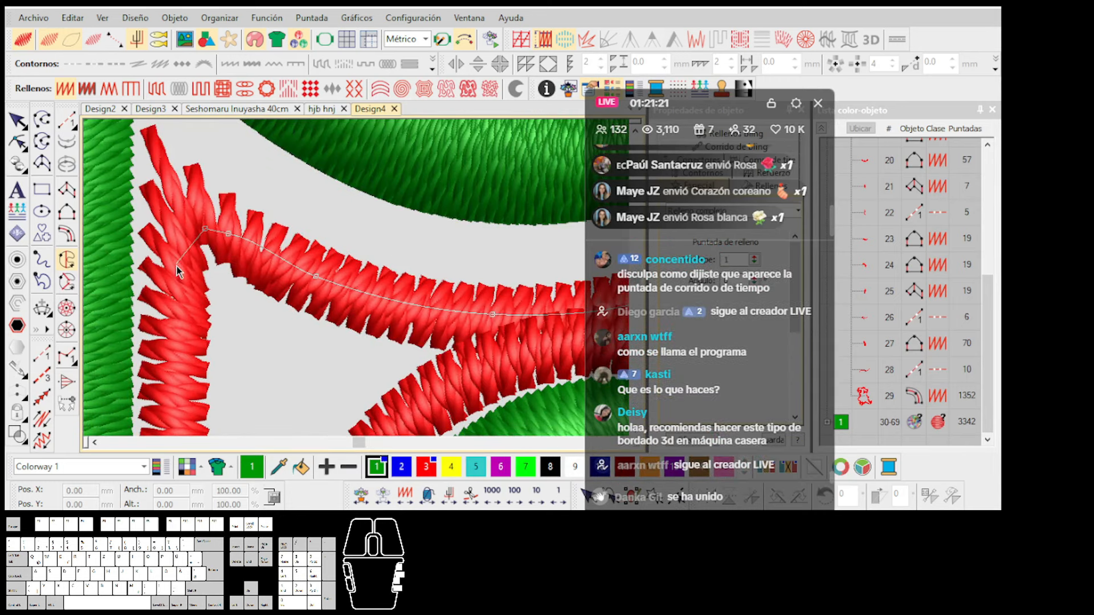
Trace the fill outline down the red border beside the stem and around the corner above the lower letter's top stroke.
scroll(196, 281, "down", 3)
scroll(354, 311, "up", 2)
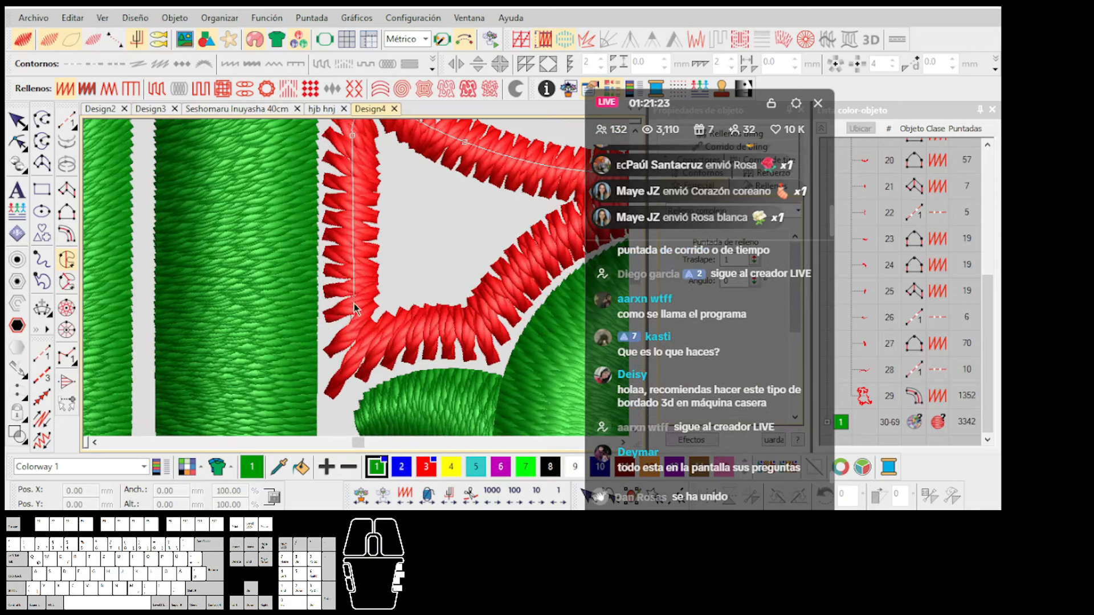
left_click(353, 328)
left_click(347, 282)
right_click(420, 270)
left_click(487, 273)
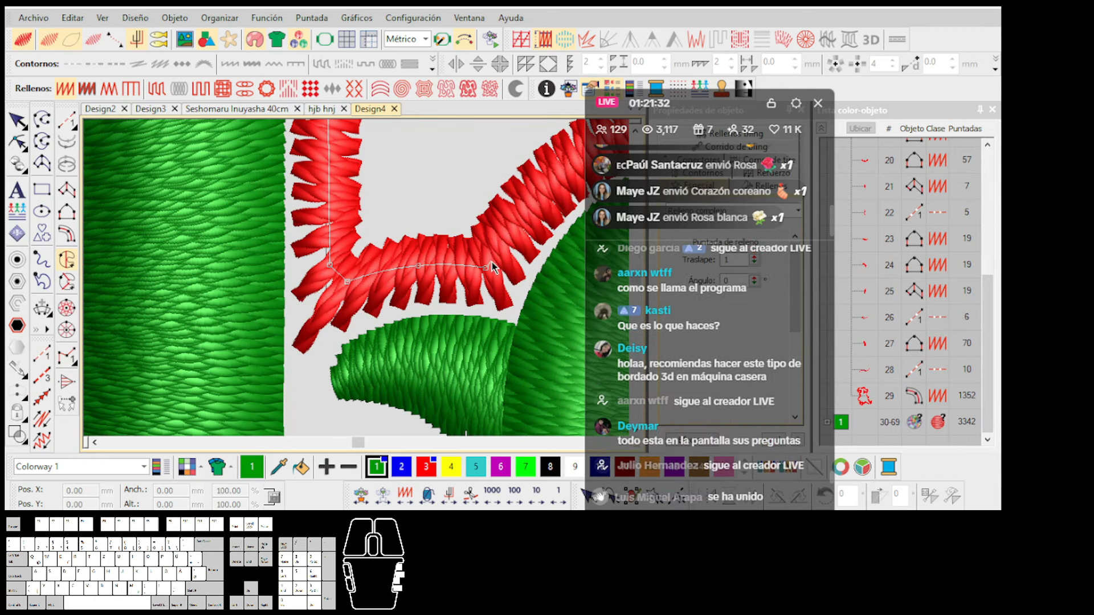
Trace the fill outline over the lower letter's curved top stroke and around its blunt tip.
scroll(493, 267, "down", 1)
scroll(366, 271, "up", 1)
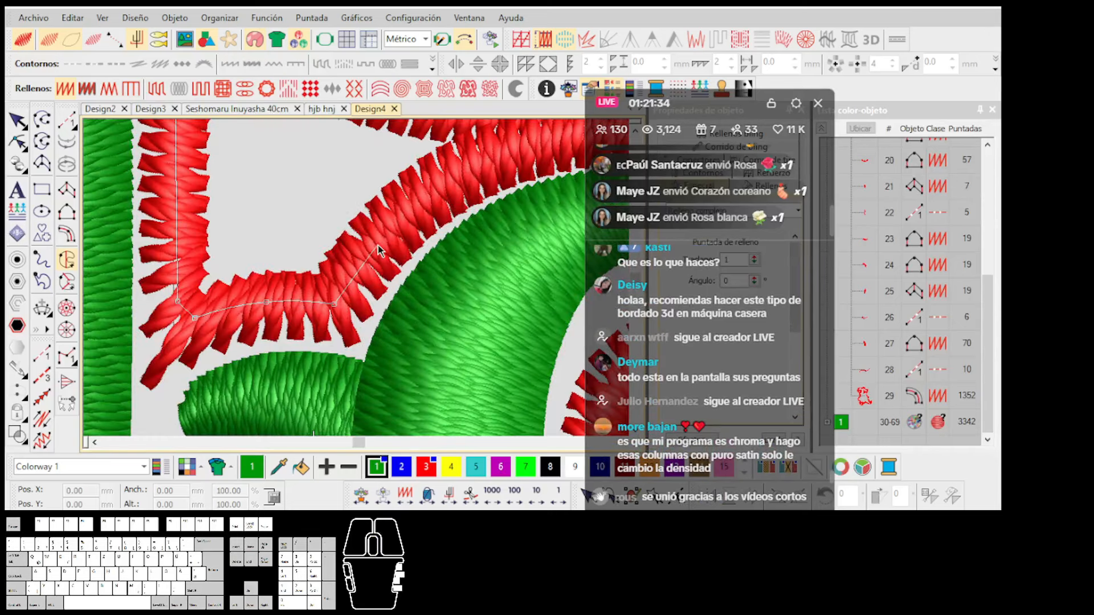
scroll(429, 224, "down", 1)
scroll(393, 276, "up", 1)
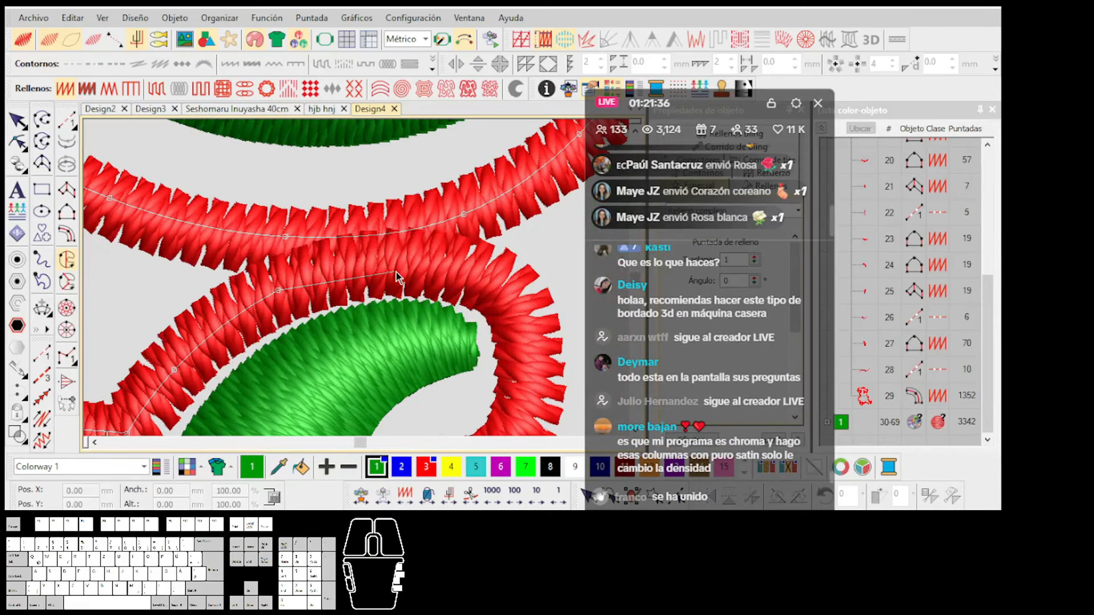
left_click(472, 276)
left_click(524, 333)
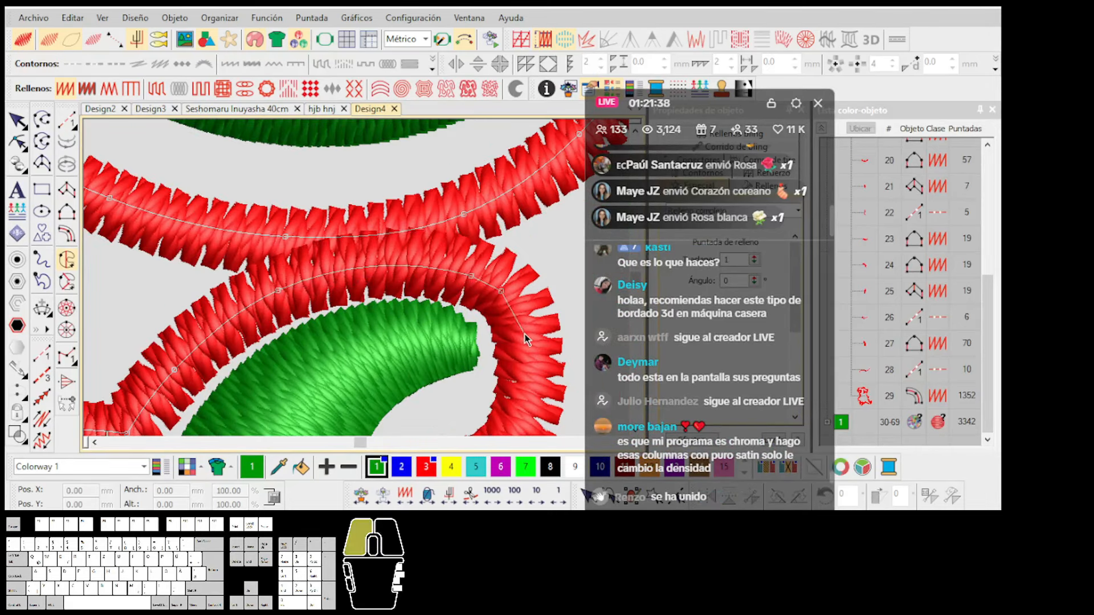
scroll(525, 380, "up", 1)
left_click(356, 304)
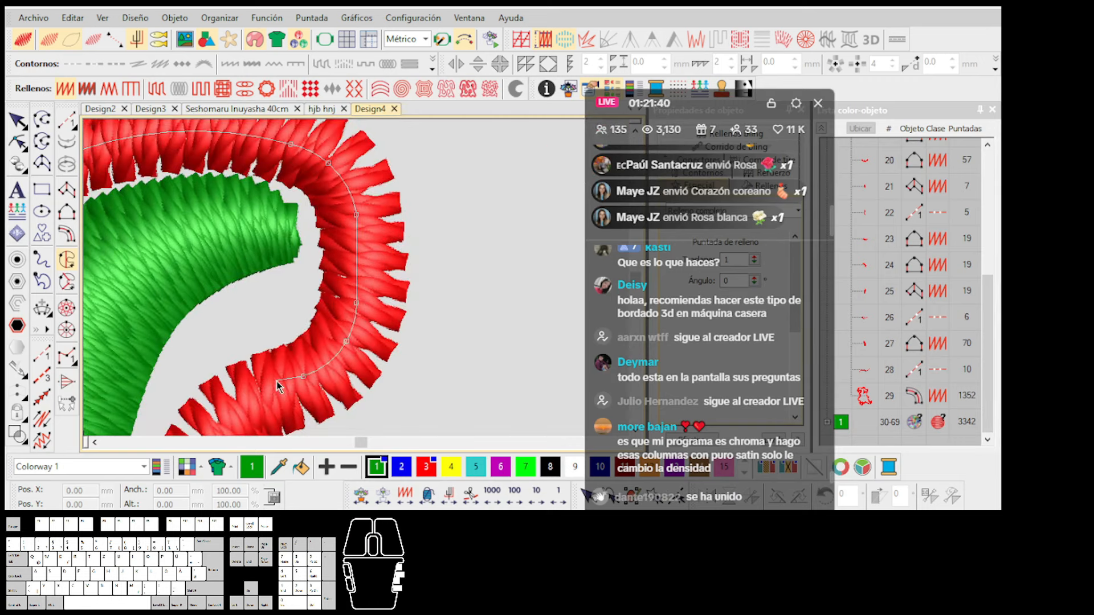
left_click(277, 383)
right_click(309, 316)
Trace the fill outline down the lower letter's outer leg, through the notch and over the crossbar's tip.
scroll(359, 284, "down", 1)
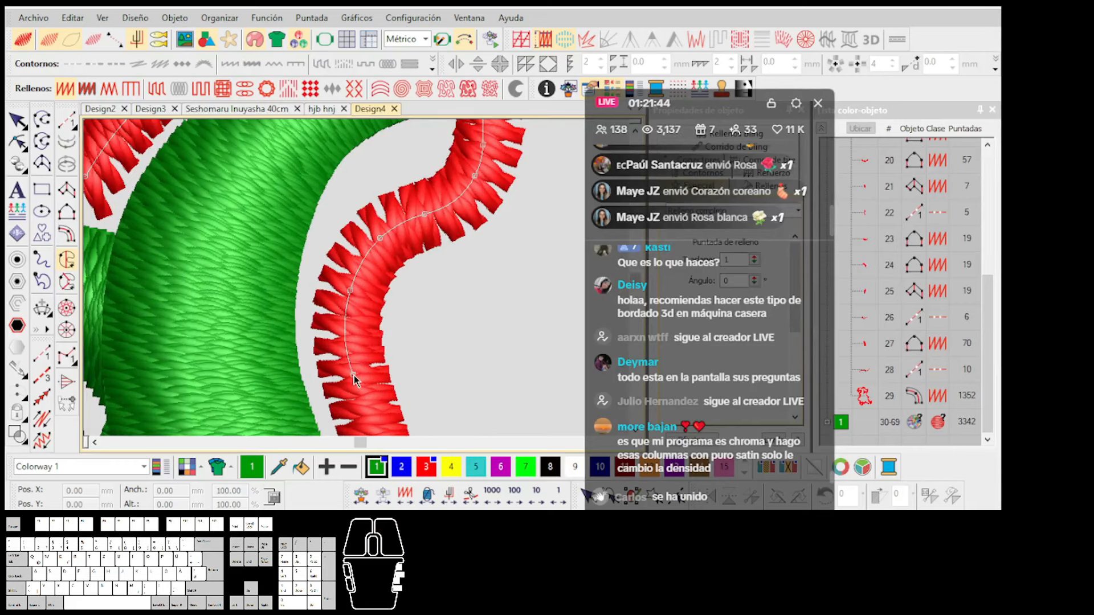
scroll(354, 376, "down", 4)
scroll(373, 379, "up", 4)
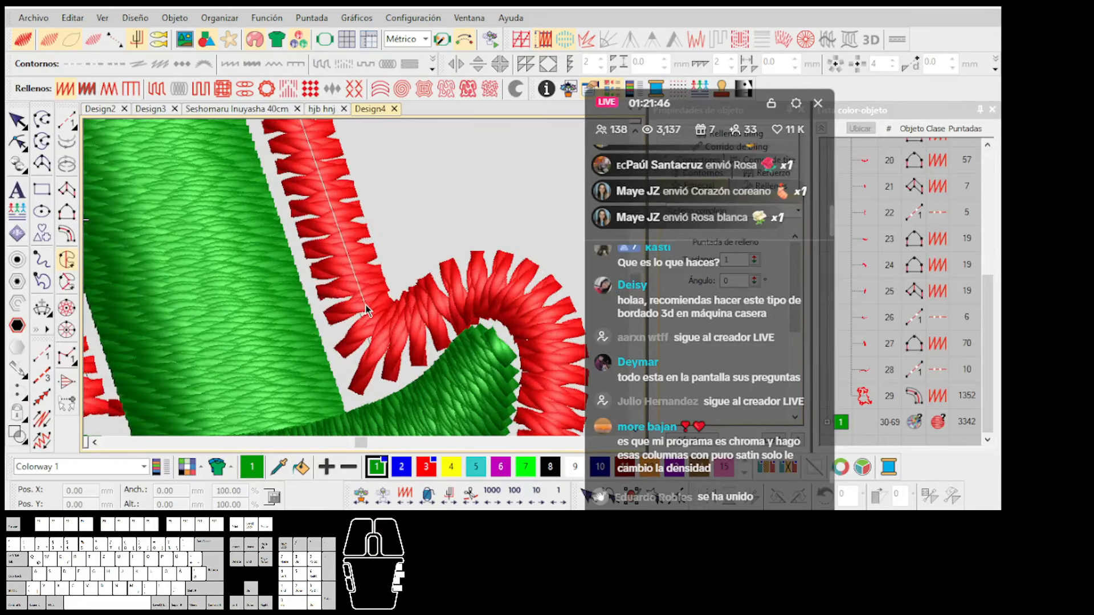
left_click(412, 333)
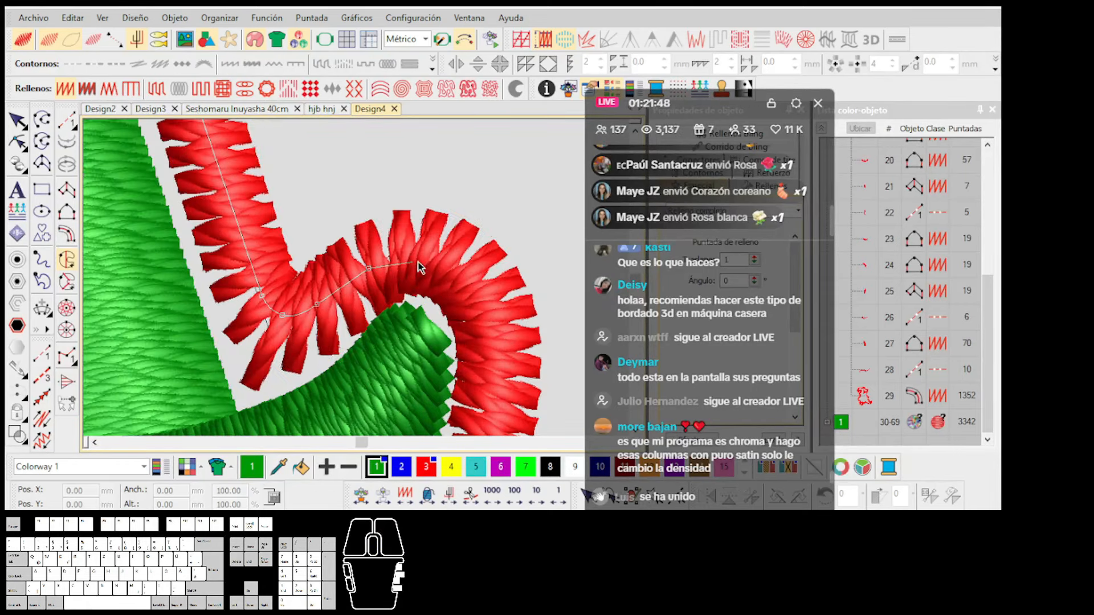
right_click(485, 298)
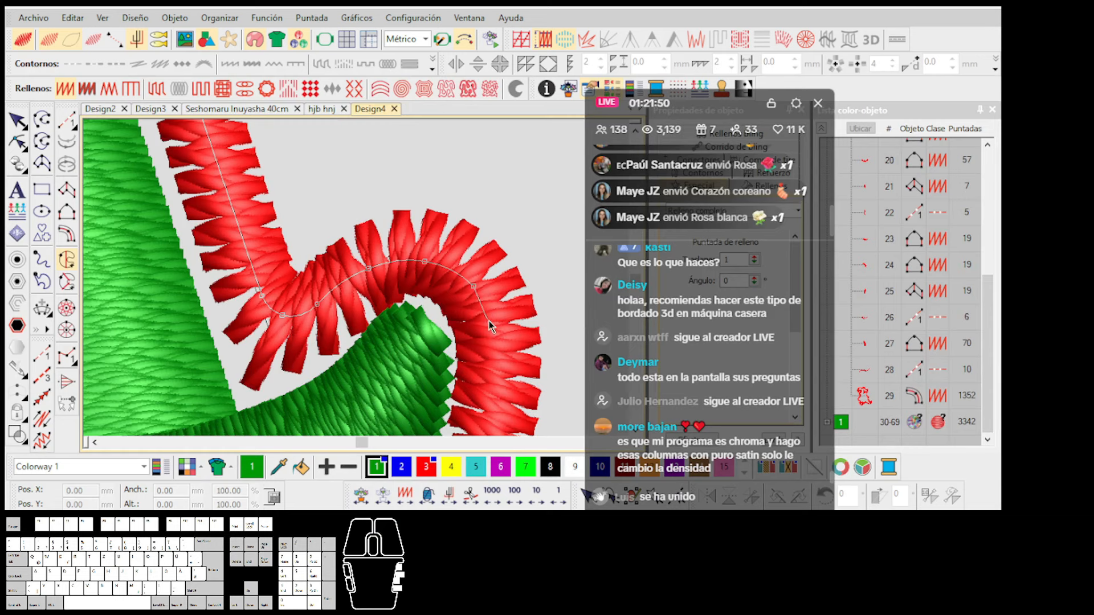
left_click(493, 333)
Trace the fill outline down from the crossbar's tip back to the lower letter's leg, replacing one misplaced point.
scroll(495, 348, "down", 3)
scroll(356, 278, "up", 2)
left_click(357, 275)
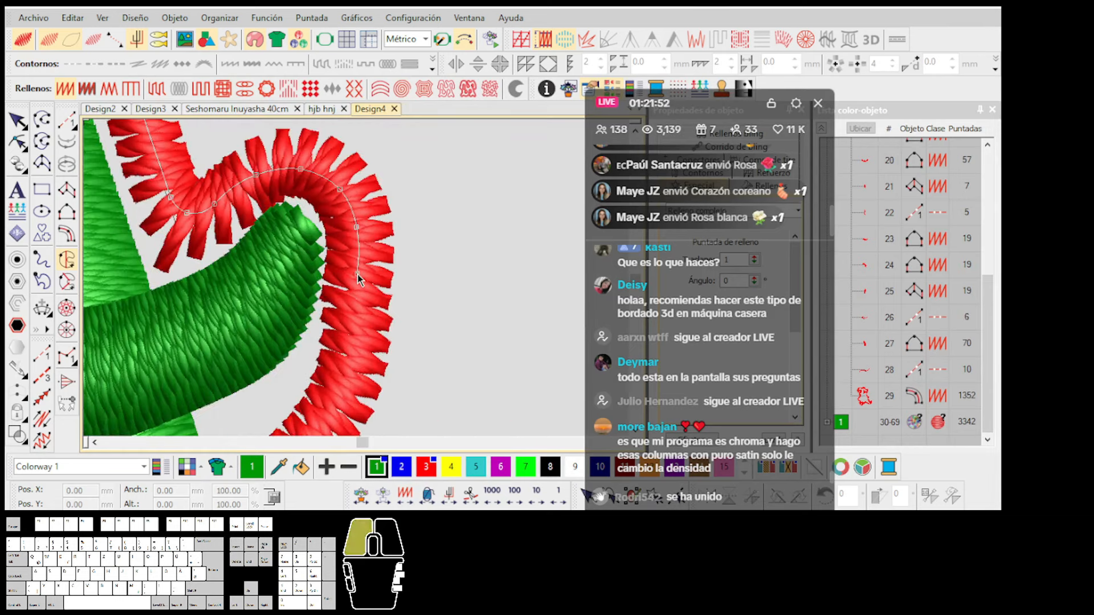
scroll(357, 275, "down", 2)
scroll(357, 269, "up", 2)
key("BackSpace")
left_click(354, 265)
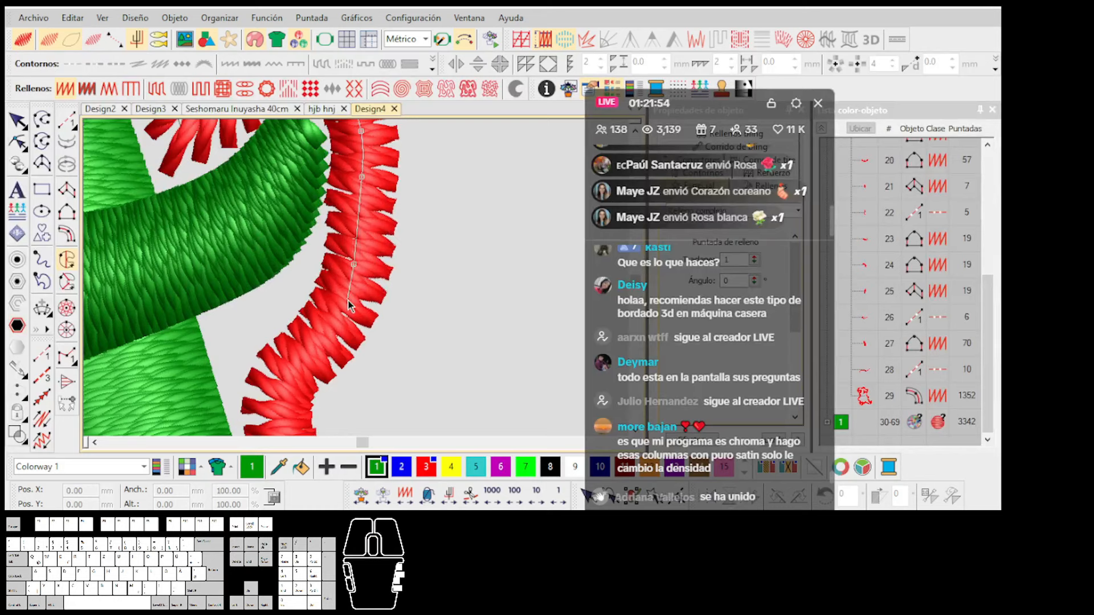
left_click(347, 300)
scroll(333, 325, "up", 1)
left_click(297, 409)
Trace the fill outline down the lower letter's leg and over the small spur above its foot.
scroll(301, 414, "down", 2)
scroll(367, 333, "up", 1)
left_click(371, 305)
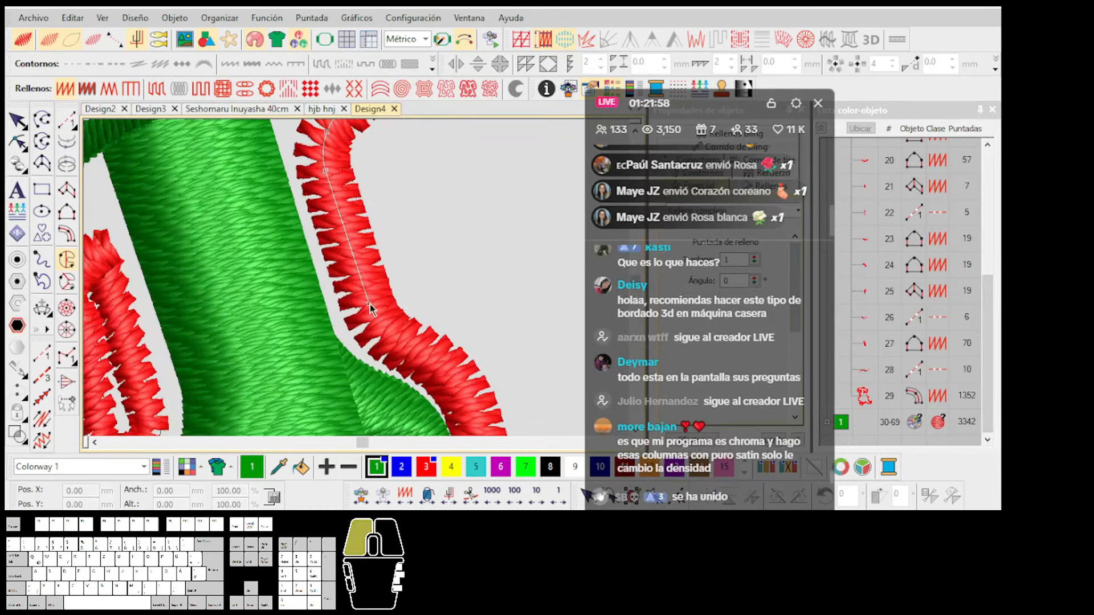
scroll(370, 305, "up", 1)
right_click(356, 282)
left_click(393, 303)
left_click(429, 324)
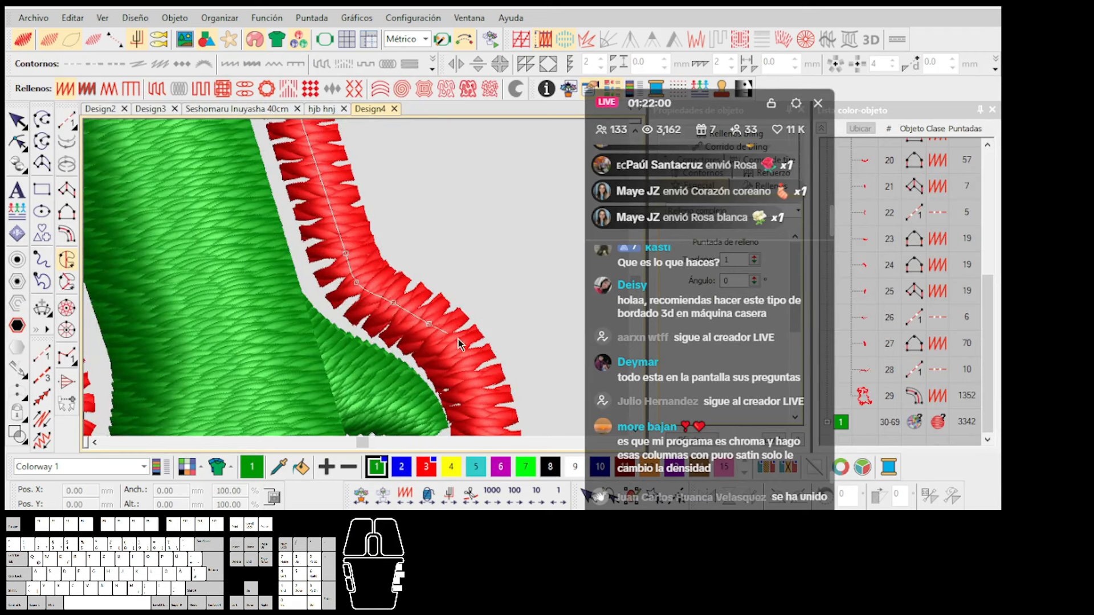
left_click(466, 371)
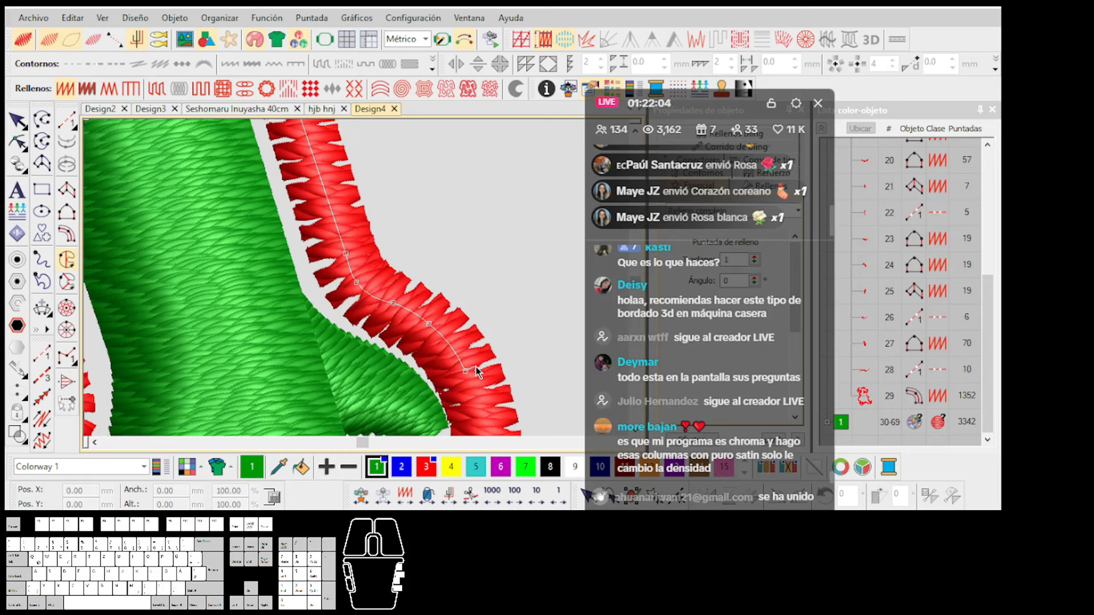
Trace the fill outline down past the small spur and around the border corner above the lower letter's foot.
scroll(476, 371, "down", 2)
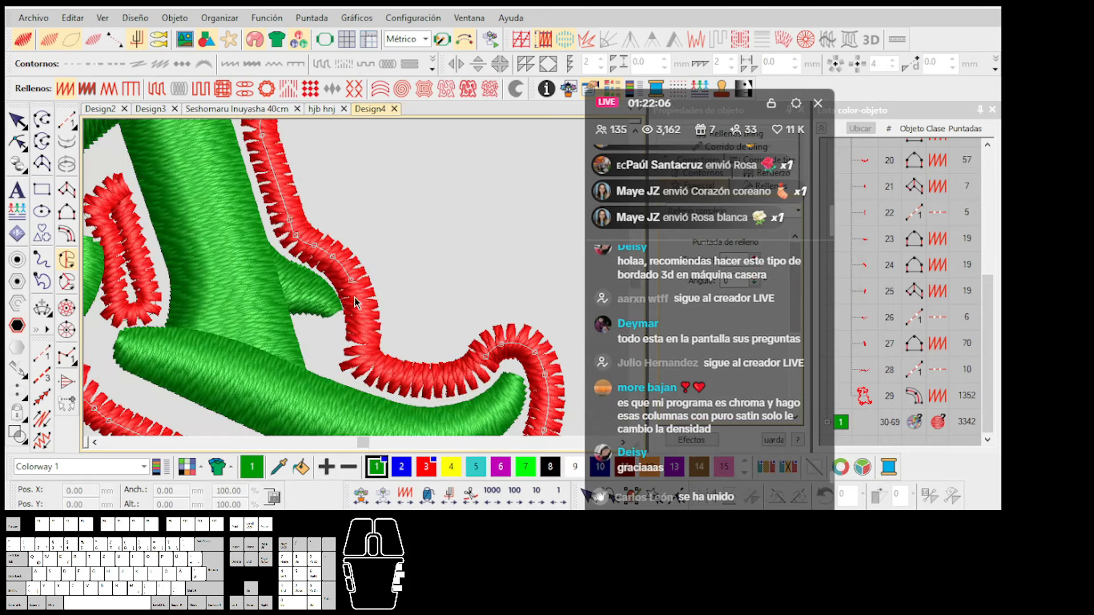
scroll(357, 300, "up", 2)
left_click(375, 292)
right_click(374, 329)
right_click(374, 359)
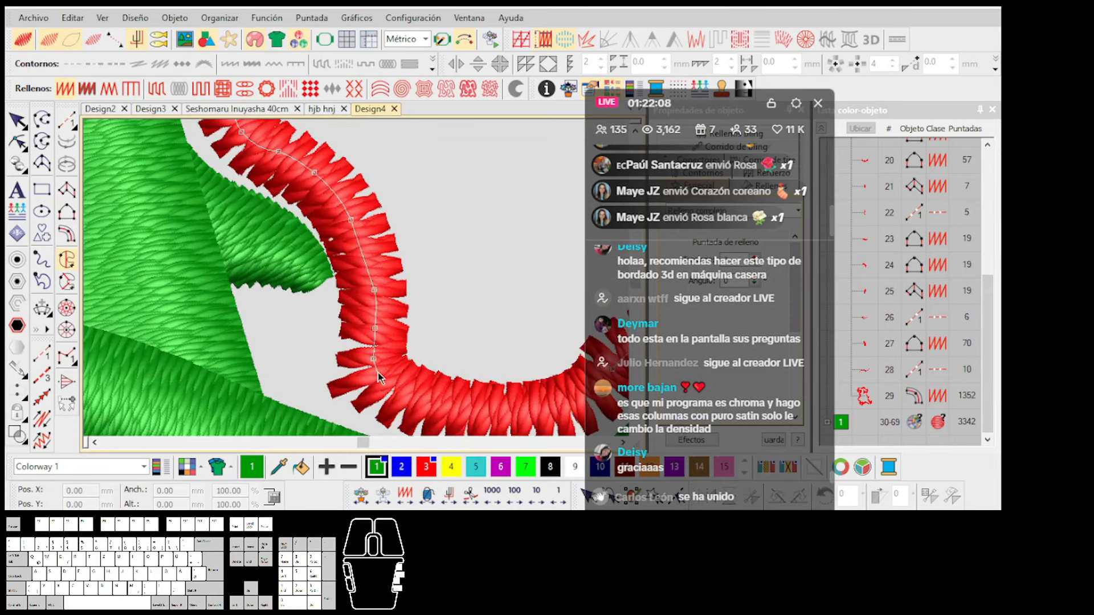
scroll(472, 388, "down", 1)
scroll(356, 278, "up", 1)
right_click(359, 304)
Trace the fill outline along the top of the lower letter's foot to its starting point and close the outer boundary.
scroll(465, 294, "down", 1)
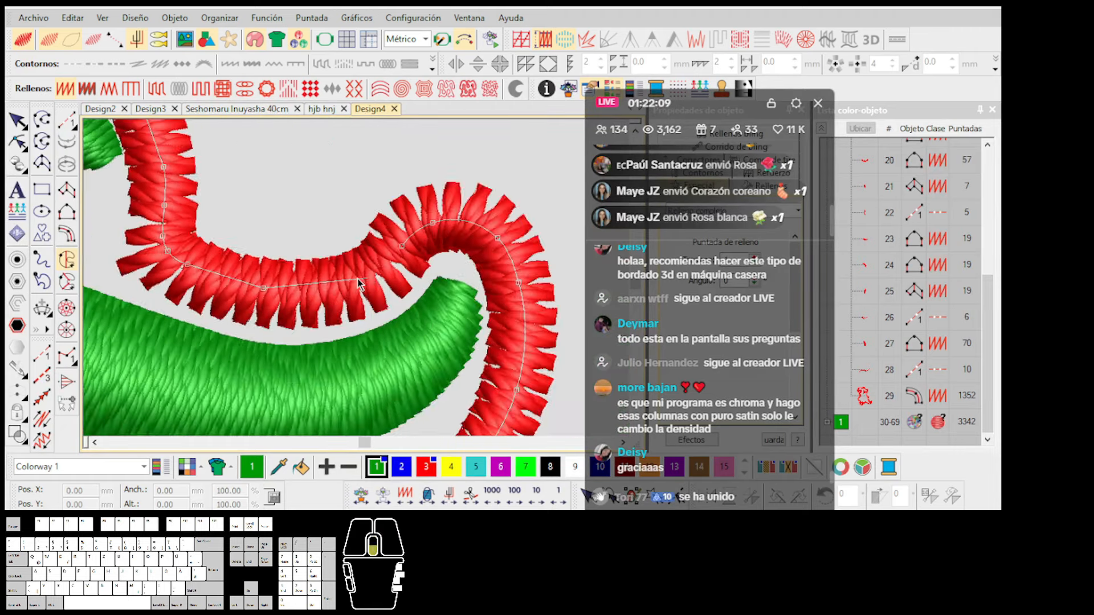
scroll(354, 279, "up", 1)
scroll(353, 282, "down", 4)
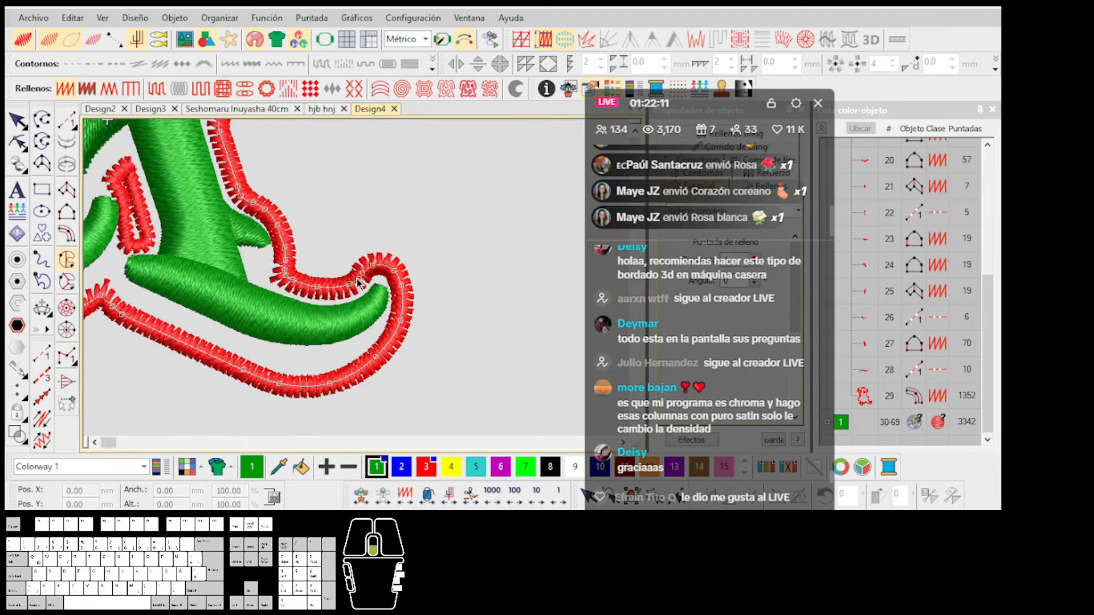
scroll(345, 278, "up", 1)
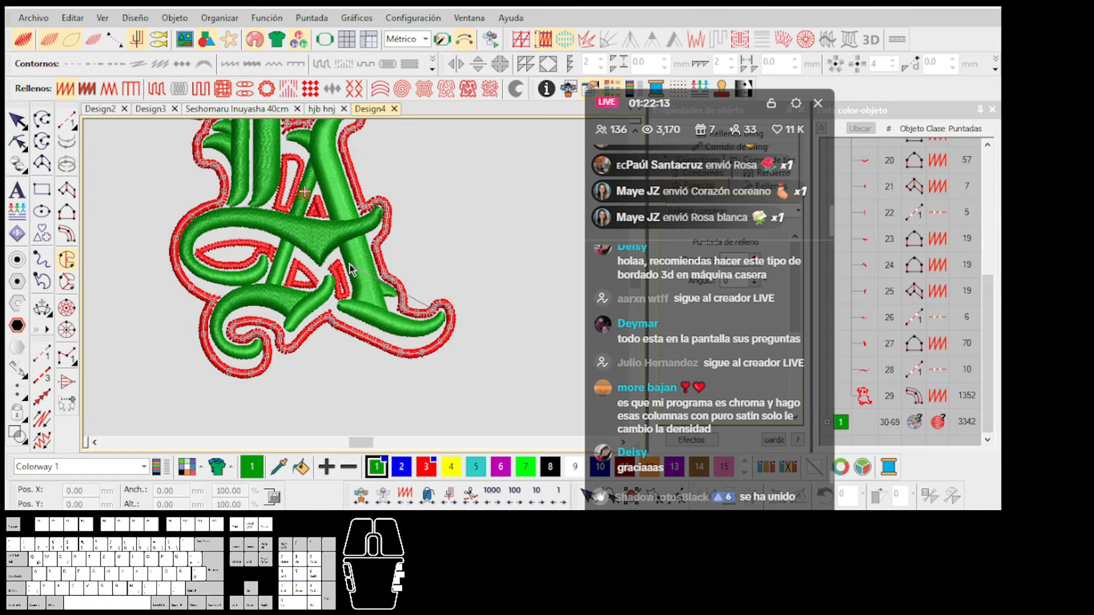
key("Return")
Trace an inner boundary around the narrow, round-topped red border between the upper letter's stem and the lower letter's leg.
scroll(302, 193, "up", 5)
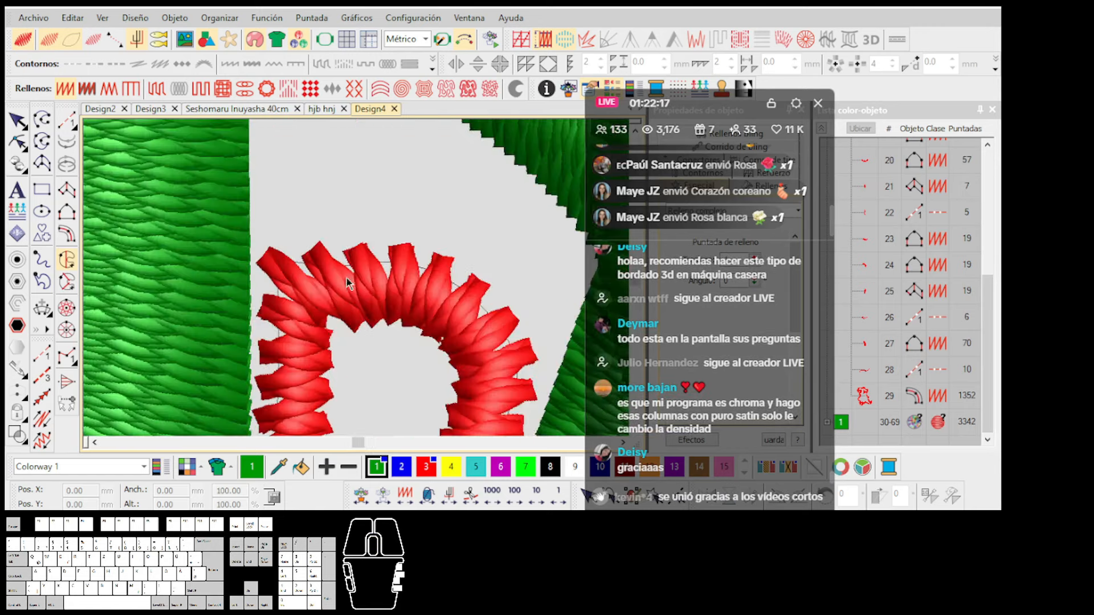
left_click(401, 288)
left_click(493, 397)
scroll(493, 399, "down", 2)
scroll(331, 363, "up", 1)
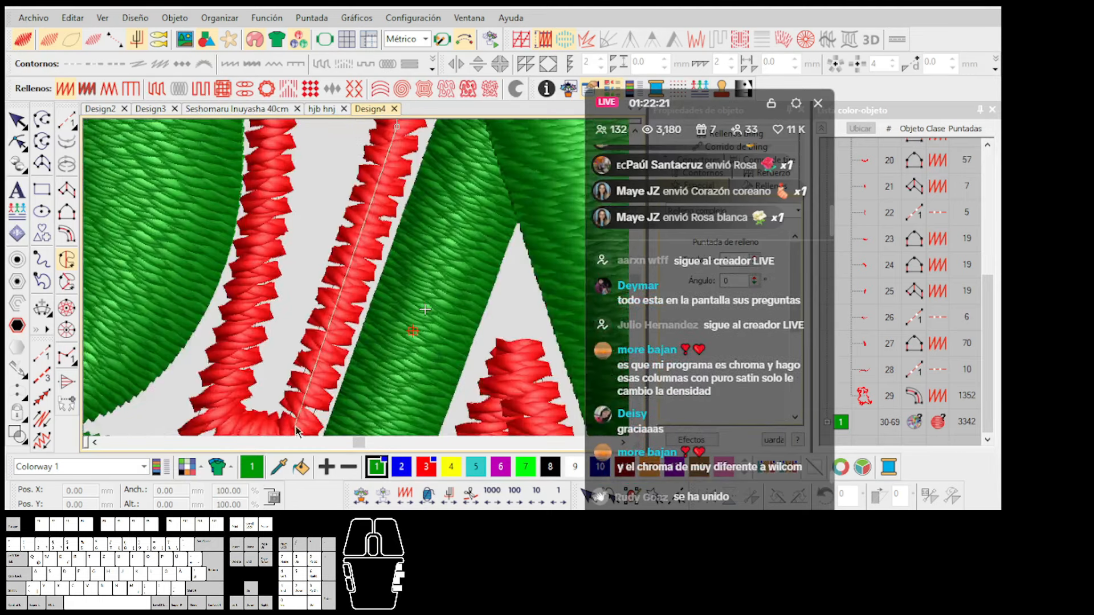
scroll(296, 428, "up", 1)
left_click(350, 291)
left_click(258, 269)
scroll(305, 148, "down", 3)
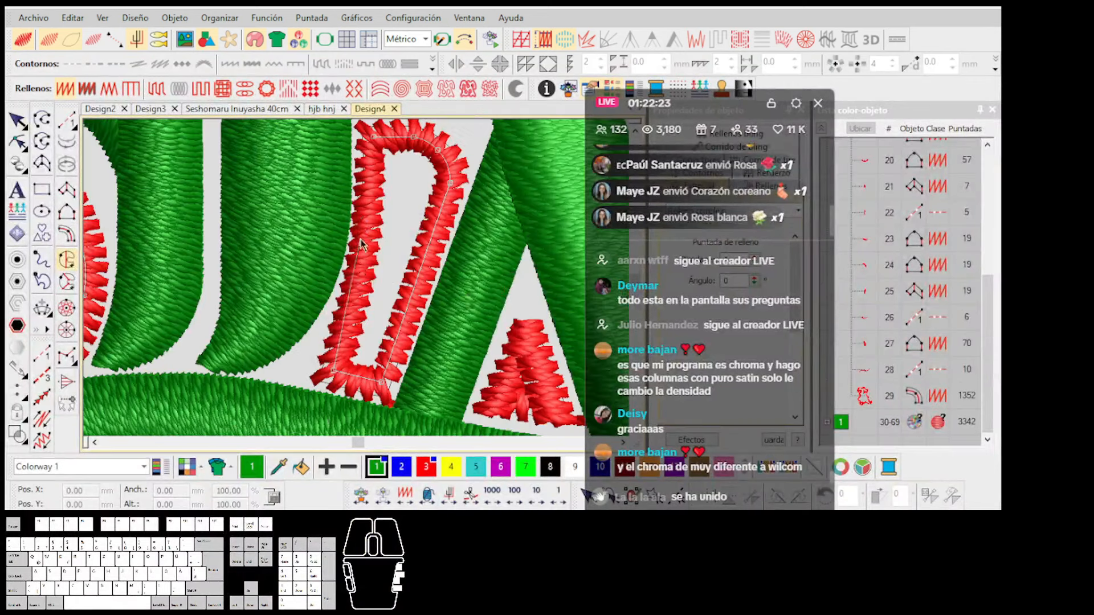
scroll(363, 245, "up", 1)
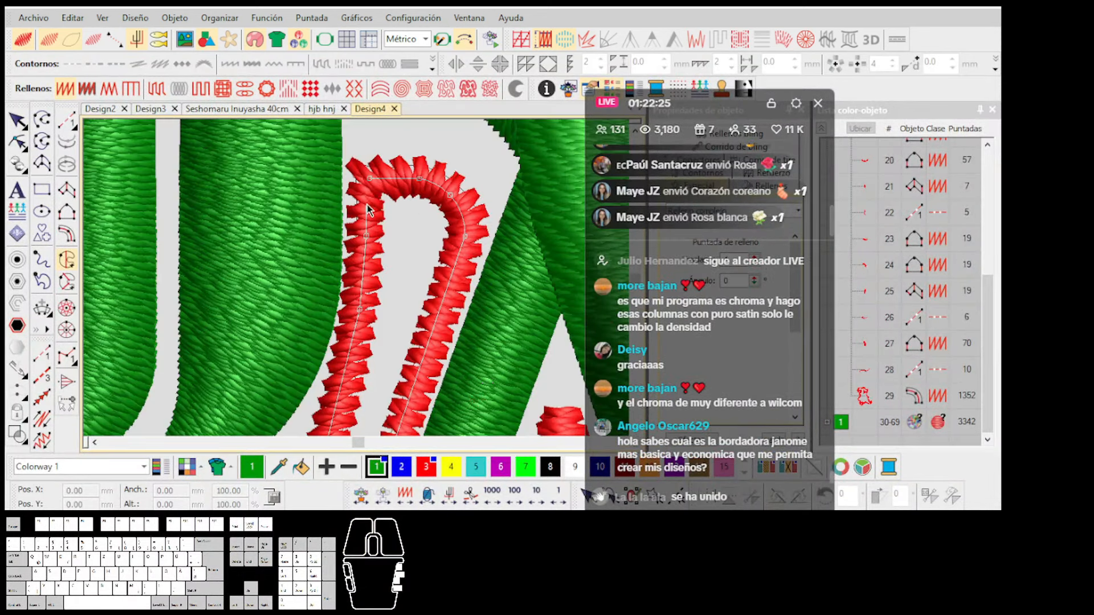
scroll(365, 240, "down", 2)
scroll(359, 288, "down", 1)
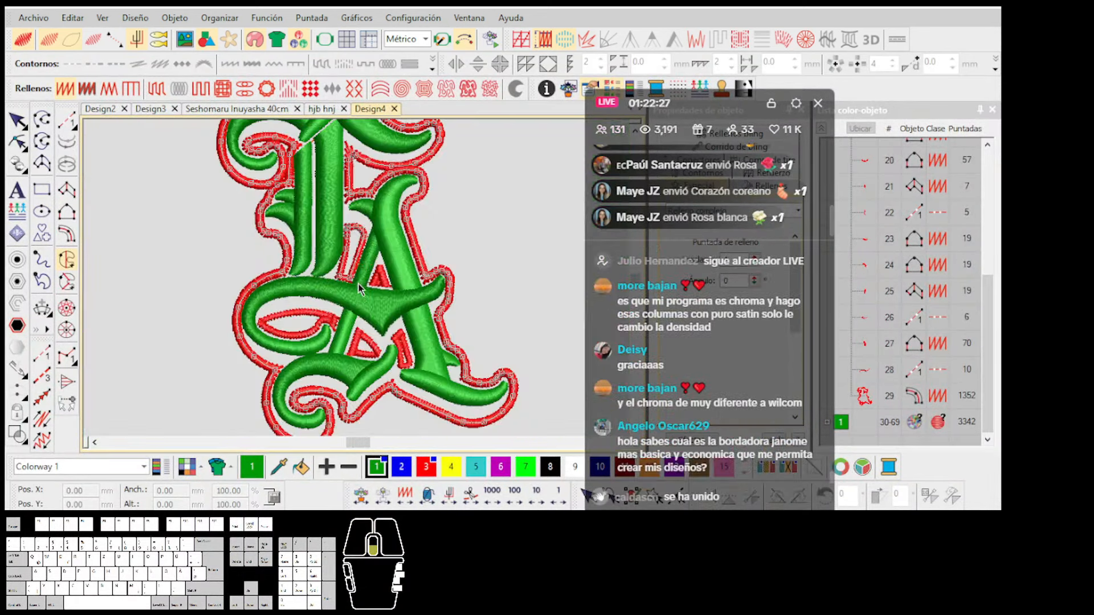
Trace and close an inner boundary around the triangular red border below the lower letter's crossbar.
scroll(359, 288, "up", 3)
left_click(342, 230)
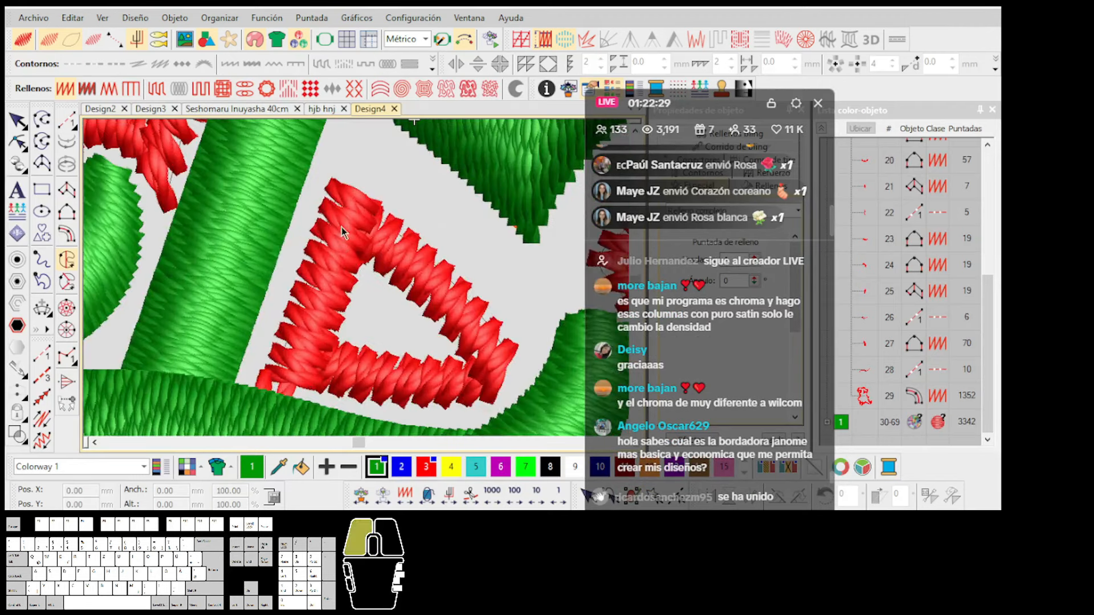
right_click(378, 376)
left_click(474, 381)
left_click(483, 349)
right_click(426, 277)
left_click(347, 221)
key("Return")
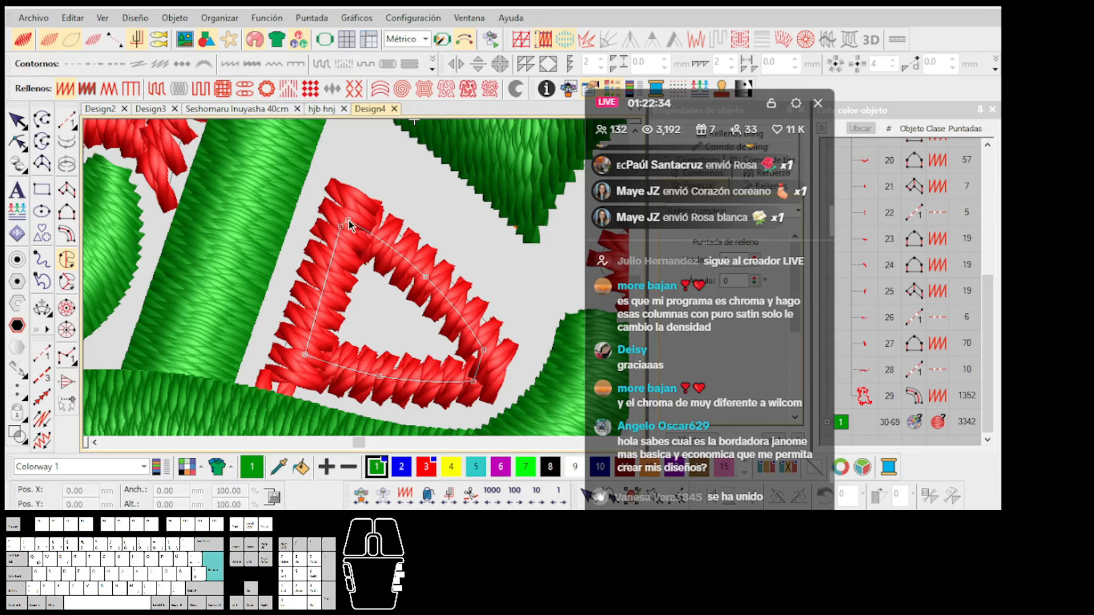
Begin an inner boundary at the inner end of the leaf-shaped red border and trace its lower side inside the lower letter's swash.
scroll(330, 220, "down", 2)
scroll(269, 257, "up", 1)
scroll(358, 281, "up", 1)
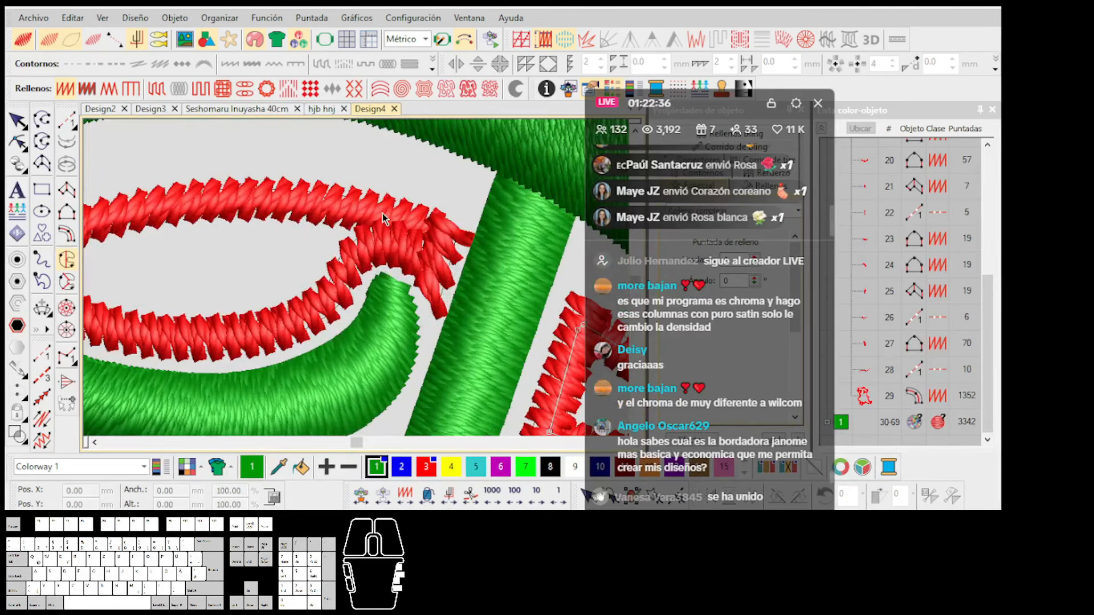
left_click(382, 213)
scroll(381, 222, "up", 1)
left_click(353, 303)
right_click(325, 319)
right_click(299, 355)
right_click(255, 395)
scroll(240, 397, "down", 2)
scroll(351, 279, "up", 1)
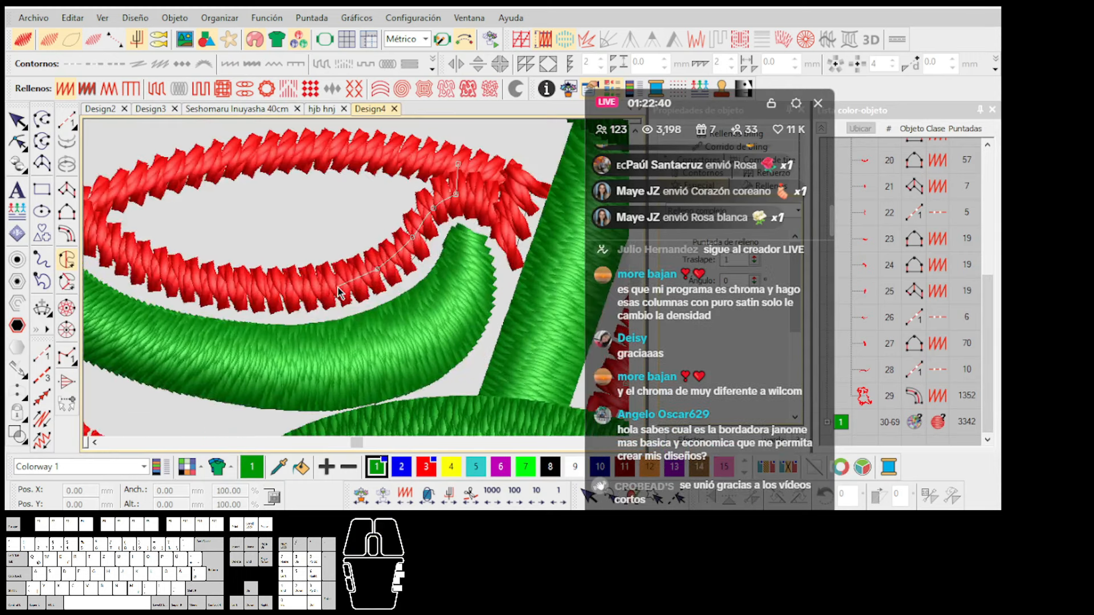
Trace the inner boundary around the leaf-shaped border's pointed outer end and back along its upper side, then close it.
scroll(357, 283, "up", 1)
right_click(381, 293)
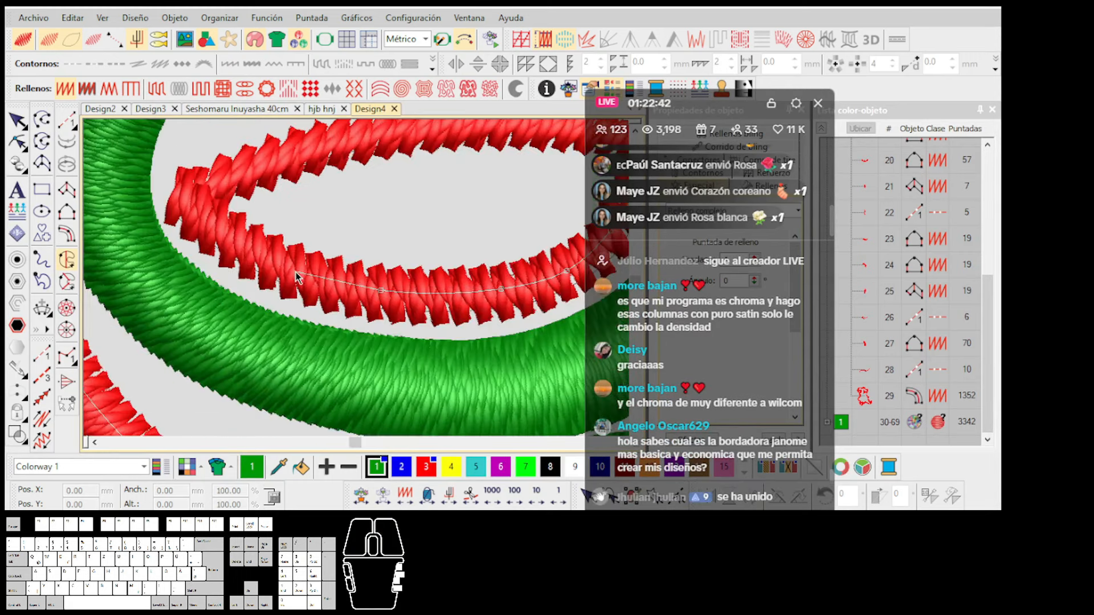
right_click(292, 270)
scroll(206, 194, "down", 1)
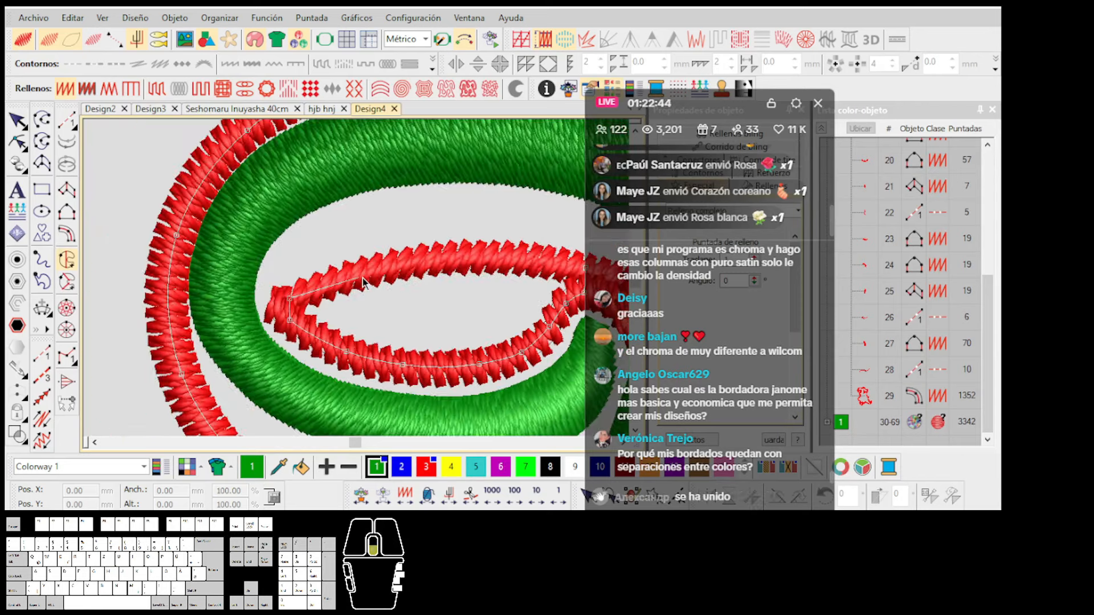
scroll(342, 286, "up", 1)
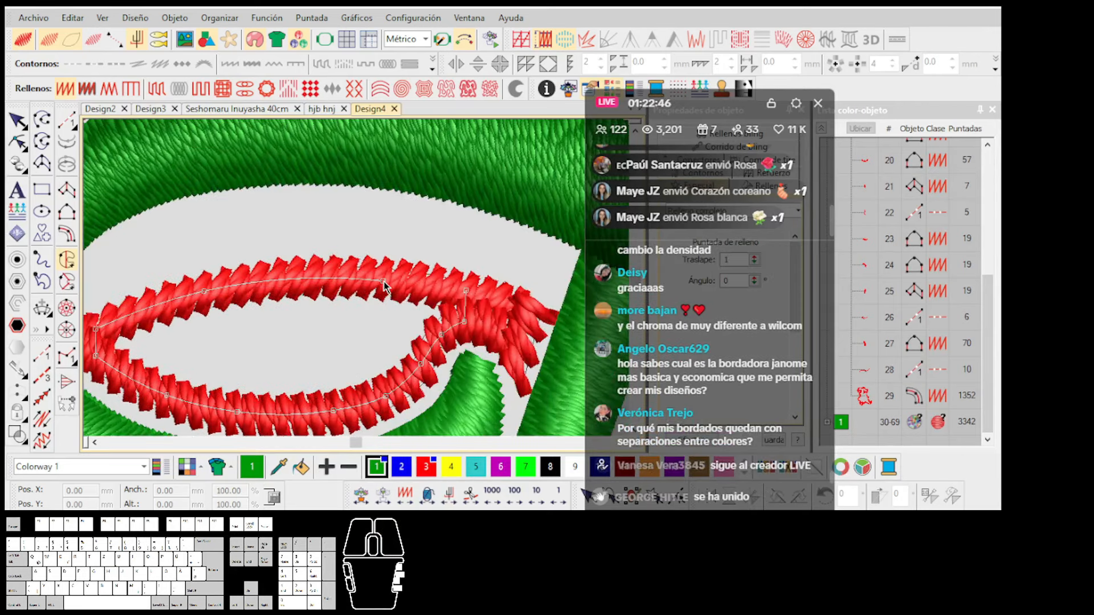
scroll(359, 283, "down", 1)
scroll(359, 283, "down", 1)
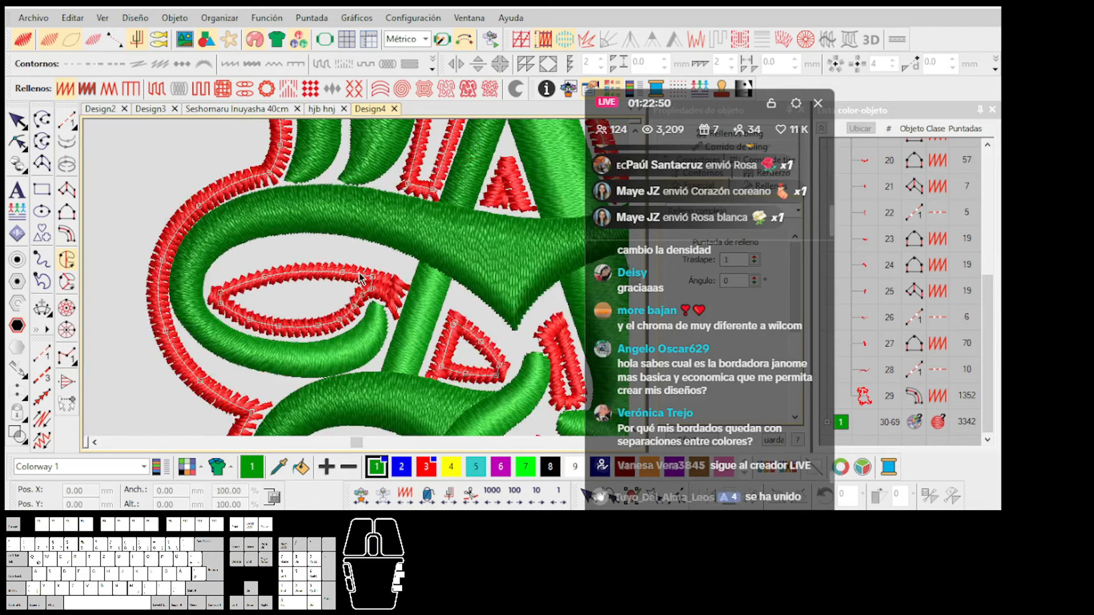
scroll(359, 278, "down", 2)
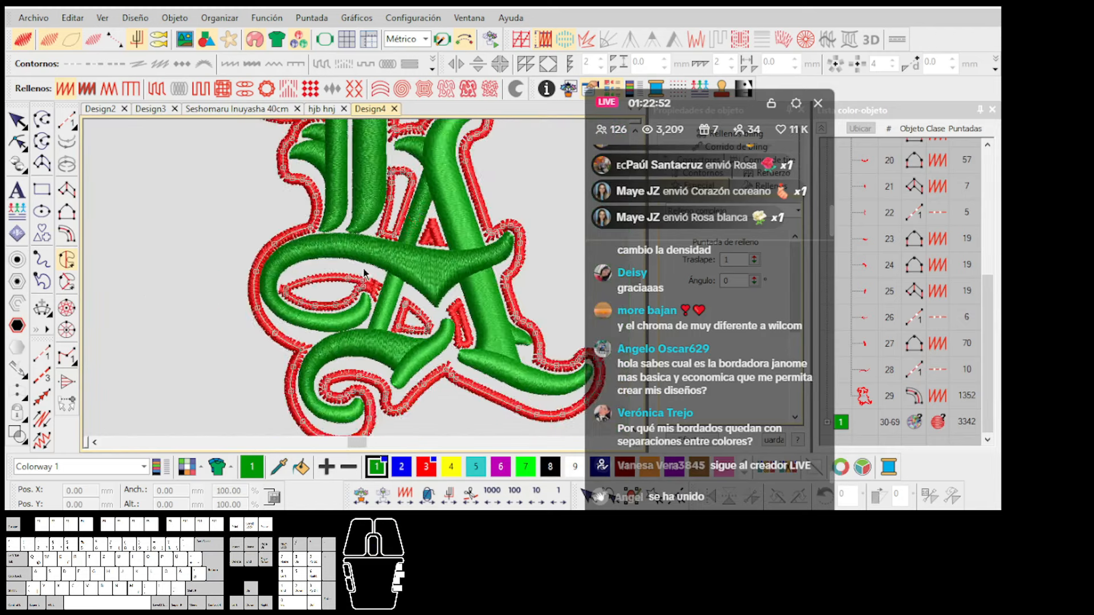
Finish the fill's boundaries, define a diagonal stitch angle across the lower letter, and generate the fill.
key("Return")
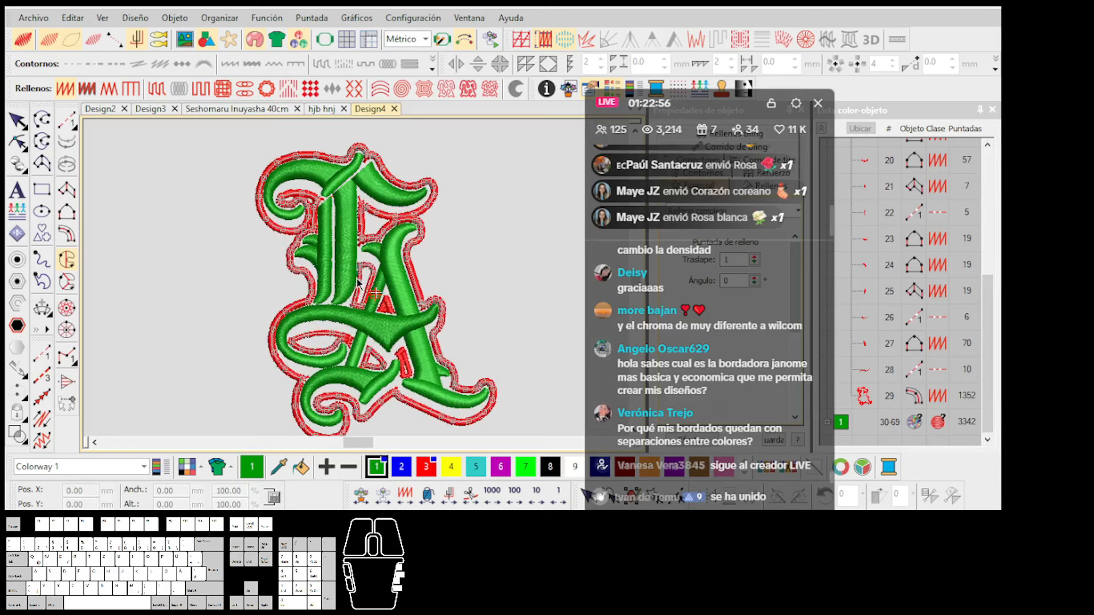
left_click(416, 362)
left_click(299, 427)
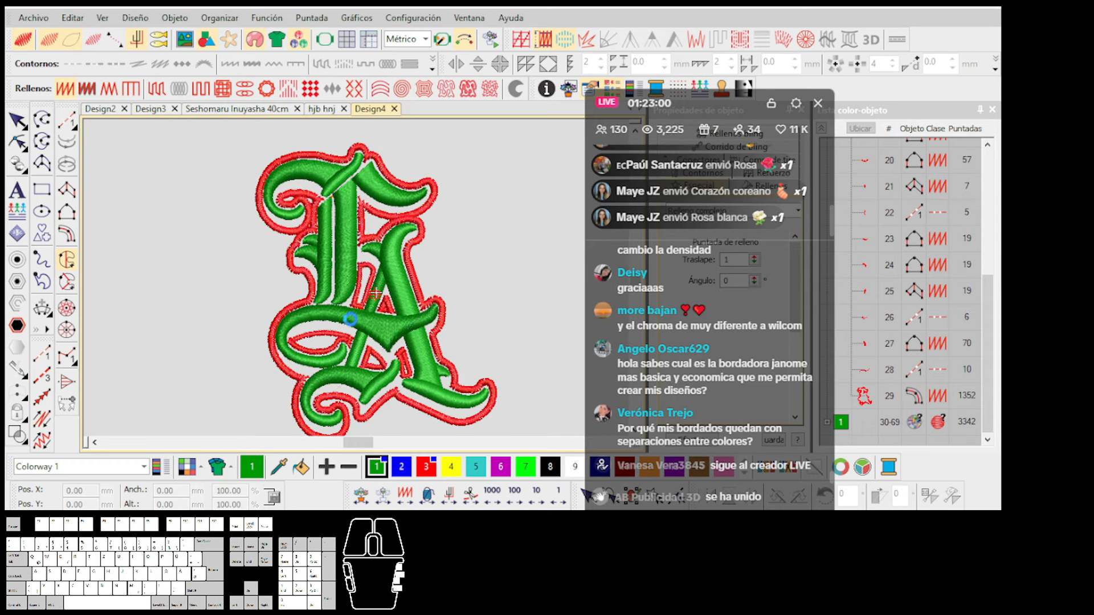
left_click(26, 131)
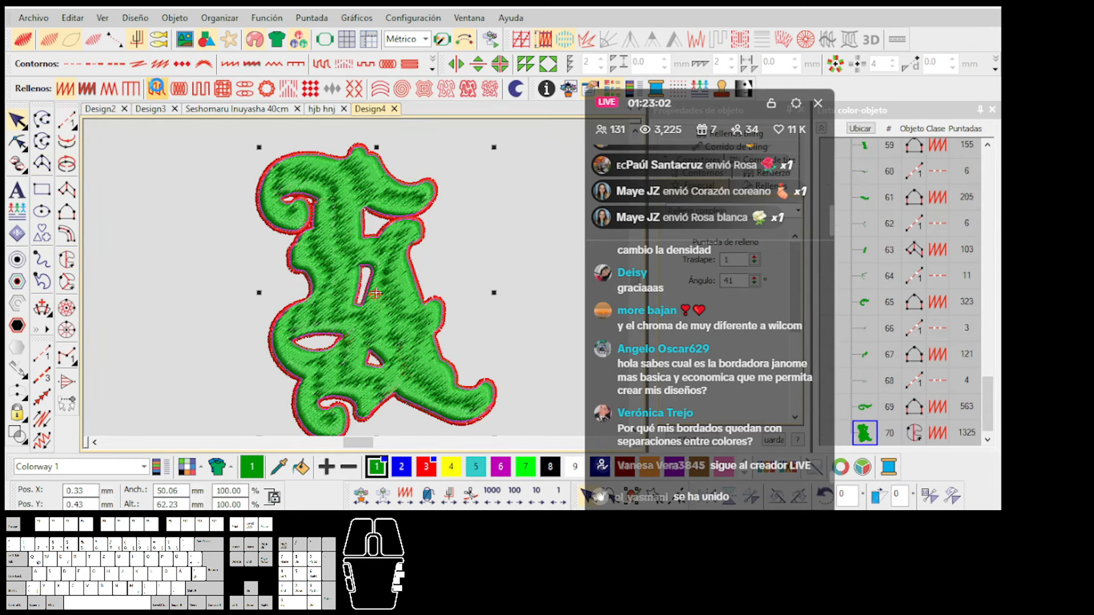
Change the new fill's stitch type to Tatami and assign it blue thread.
left_click_drag(695, 103, 556, 109)
left_click(820, 130)
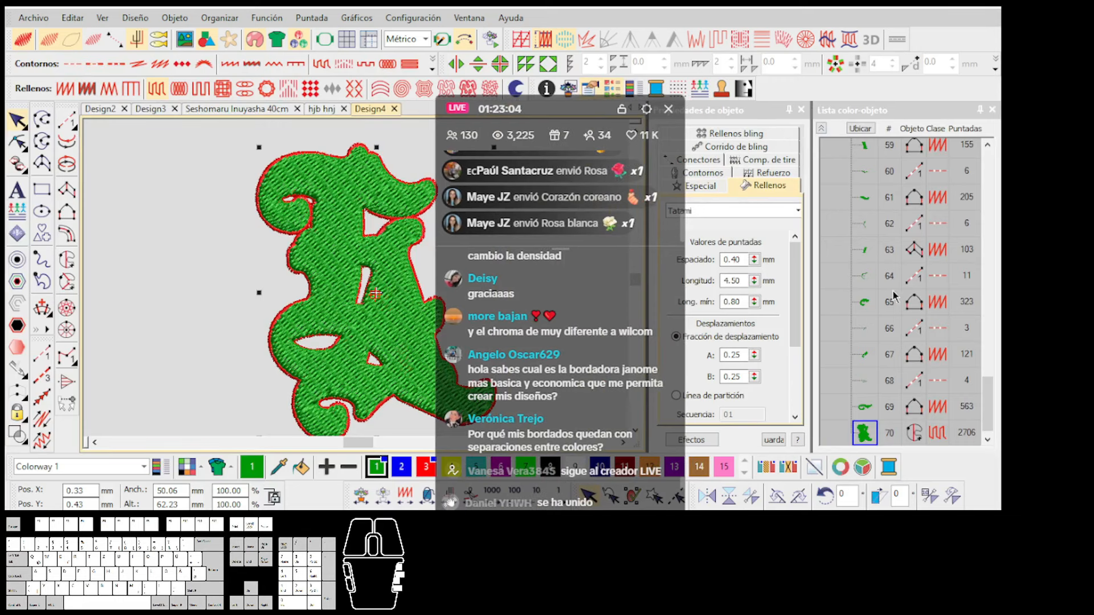
left_click(401, 466)
Move the fill ahead of the red border in the stitching sequence and recolor it black.
left_click(856, 207)
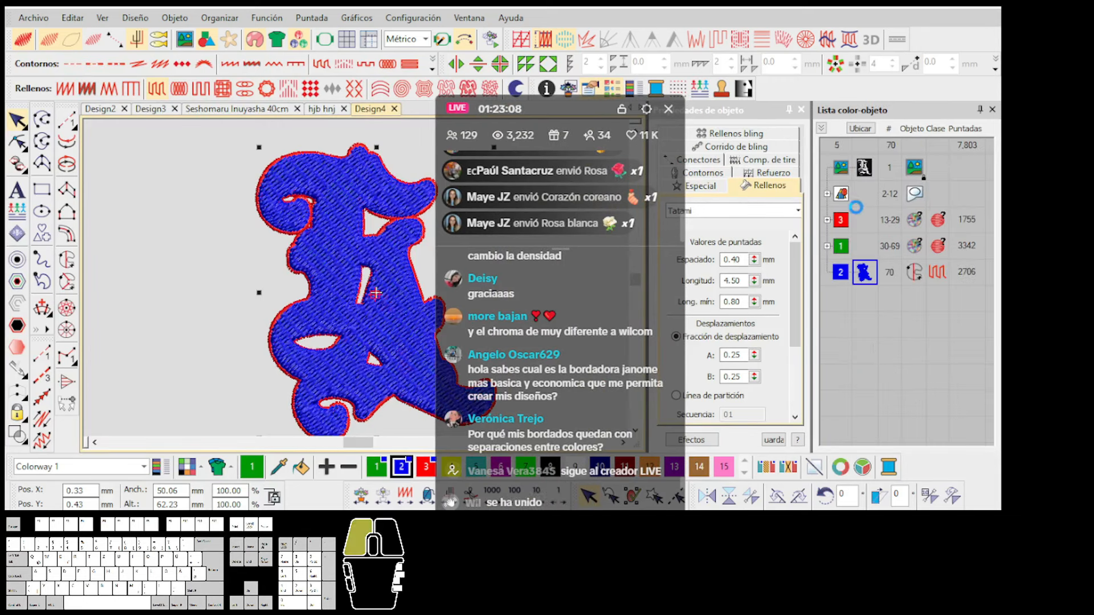
left_click_drag(844, 215, 844, 217)
left_click_drag(569, 110, 691, 104)
left_click(549, 466)
Remove the unused thread colors from the palette and change the red border's thread color to gray.
left_click(843, 249)
left_click(788, 467)
double_click(403, 467)
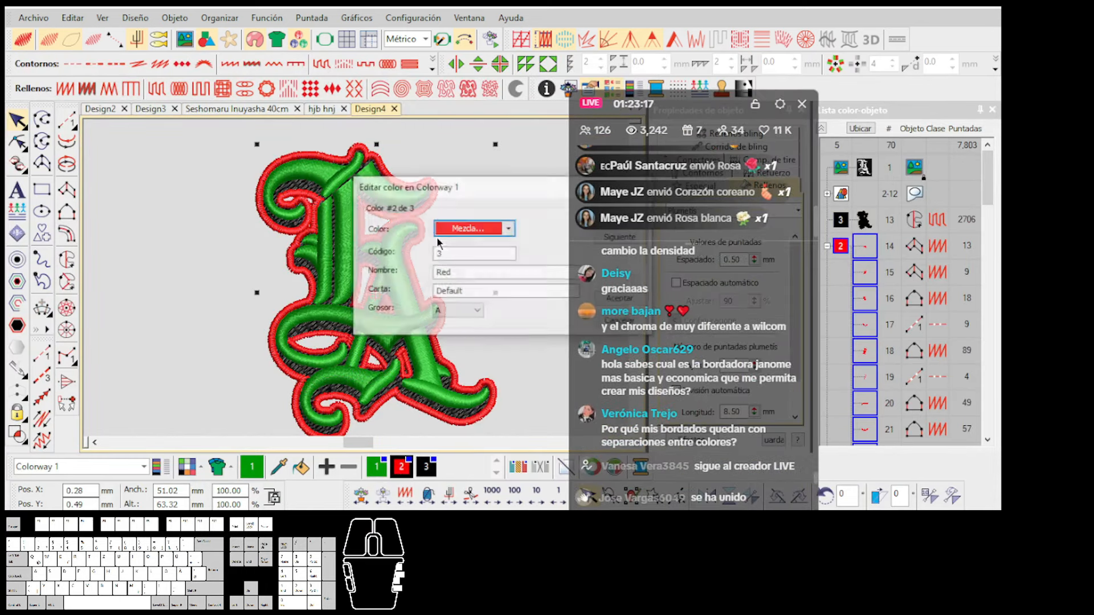
left_click(510, 229)
left_click(540, 265)
left_click_drag(722, 111, 858, 134)
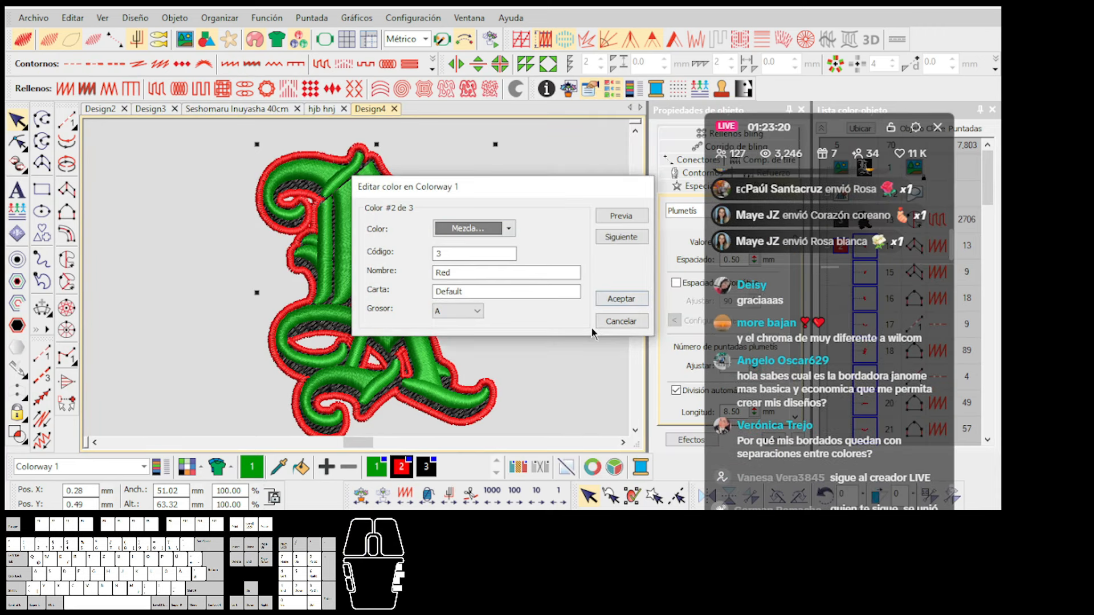
left_click(621, 298)
Change the thread color of the green satin letters to white.
left_click_drag(840, 142, 654, 103)
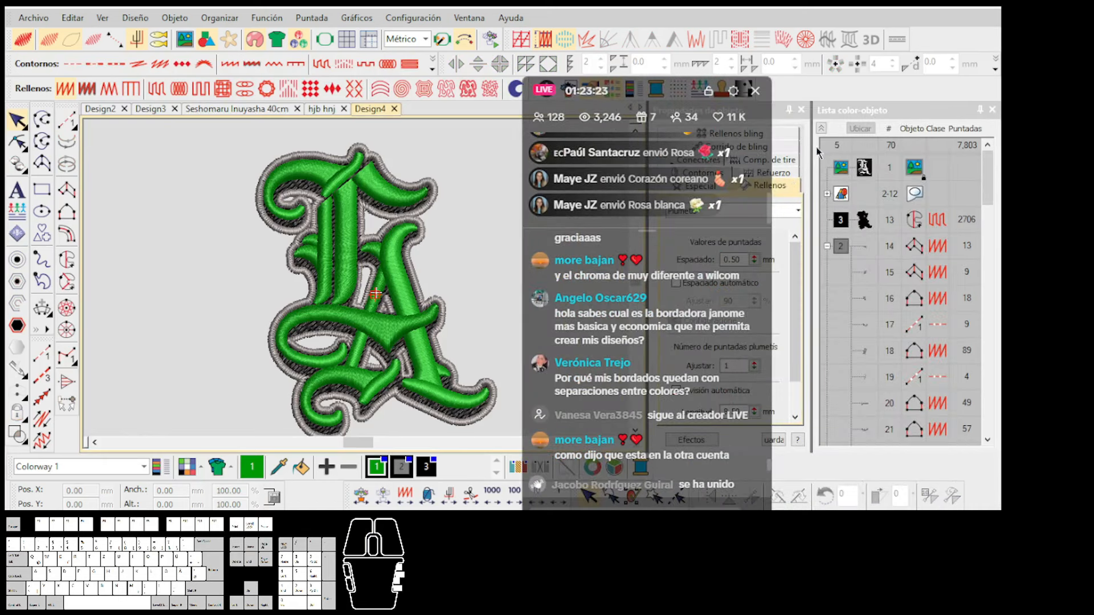
left_click(822, 129)
left_click(856, 277)
double_click(379, 468)
left_click(495, 230)
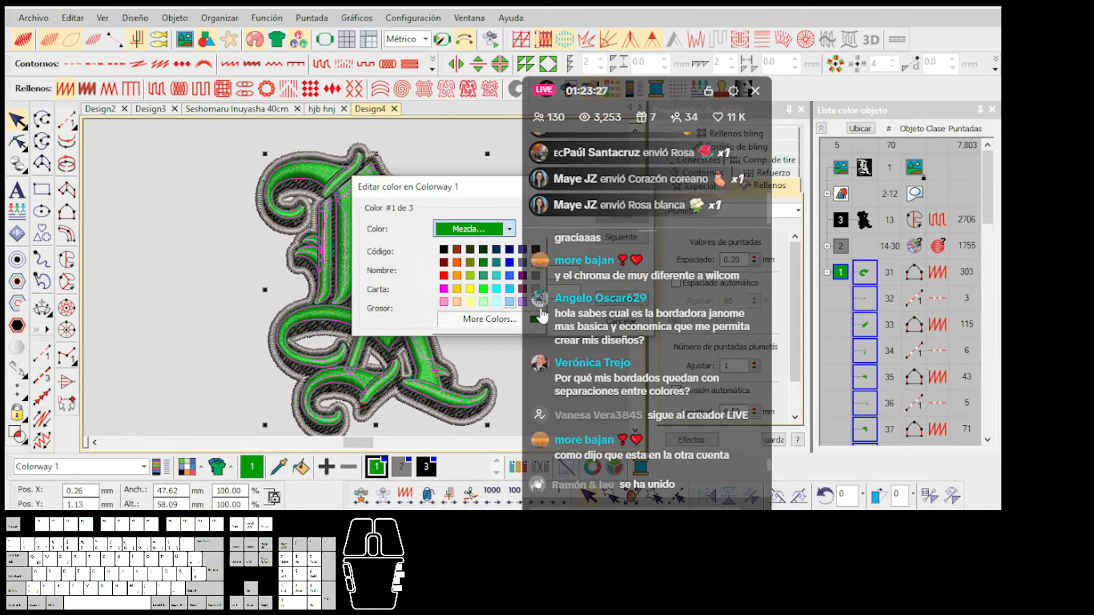
left_click(638, 95)
left_click_drag(636, 94, 682, 102)
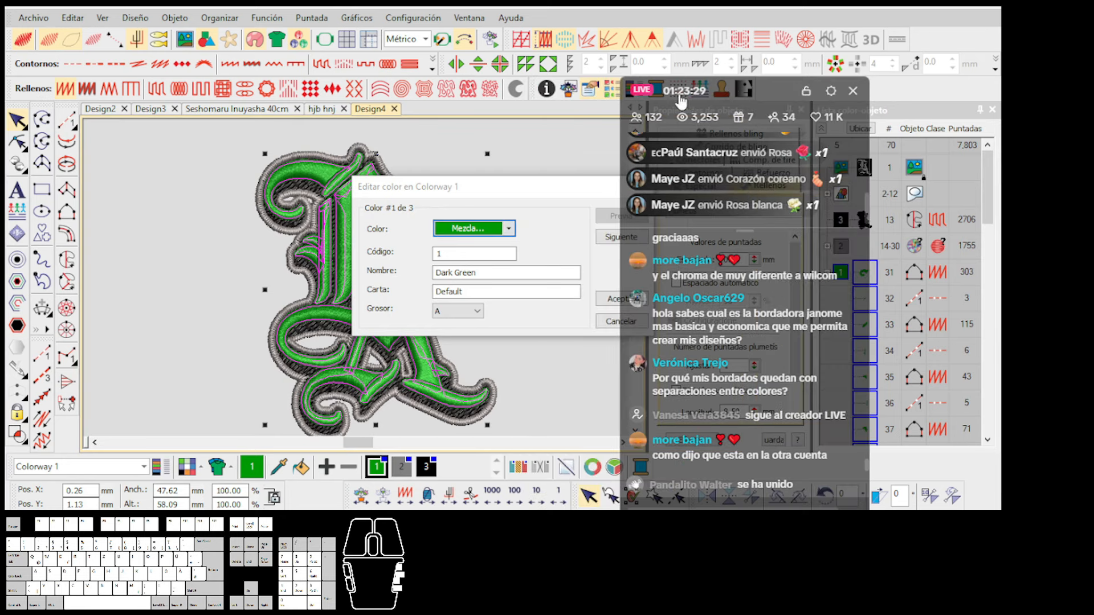
left_click_drag(748, 87, 779, 54)
left_click(508, 229)
left_click(536, 303)
left_click(621, 298)
key("Escape")
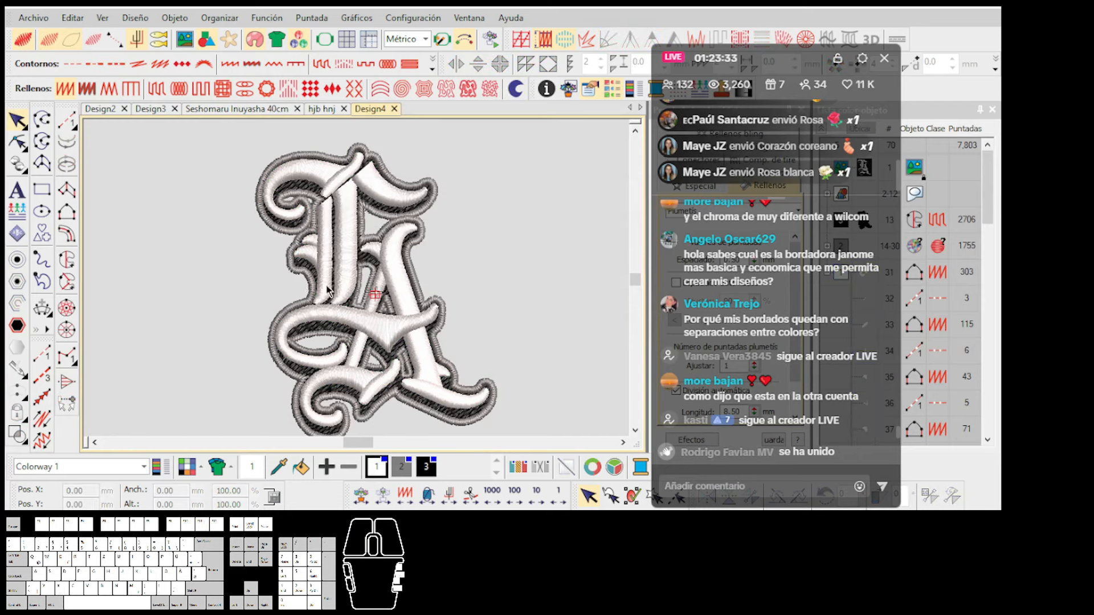
Try the black thread color on the gray border and undo the recoloring.
scroll(381, 284, "down", 2)
scroll(381, 283, "up", 2)
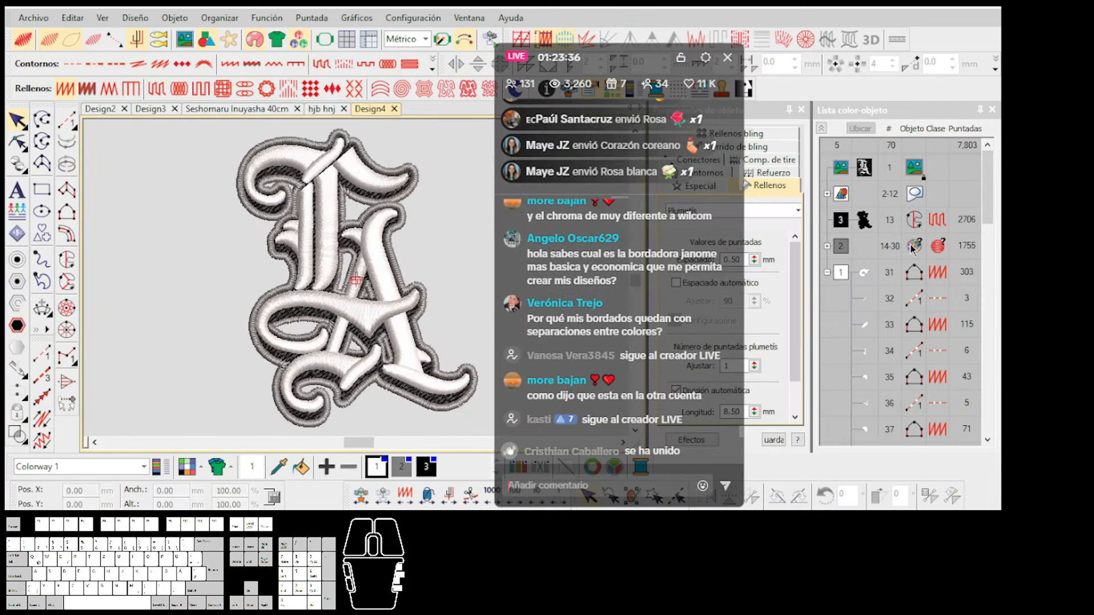
left_click(841, 247)
left_click(426, 467)
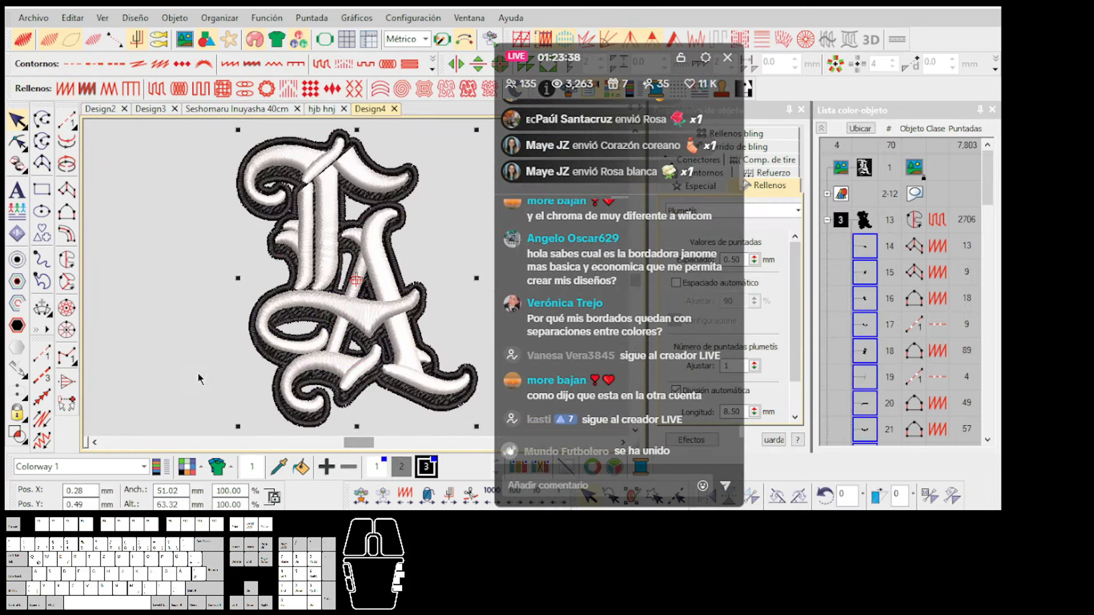
scroll(413, 303, "down", 2)
scroll(358, 283, "up", 2)
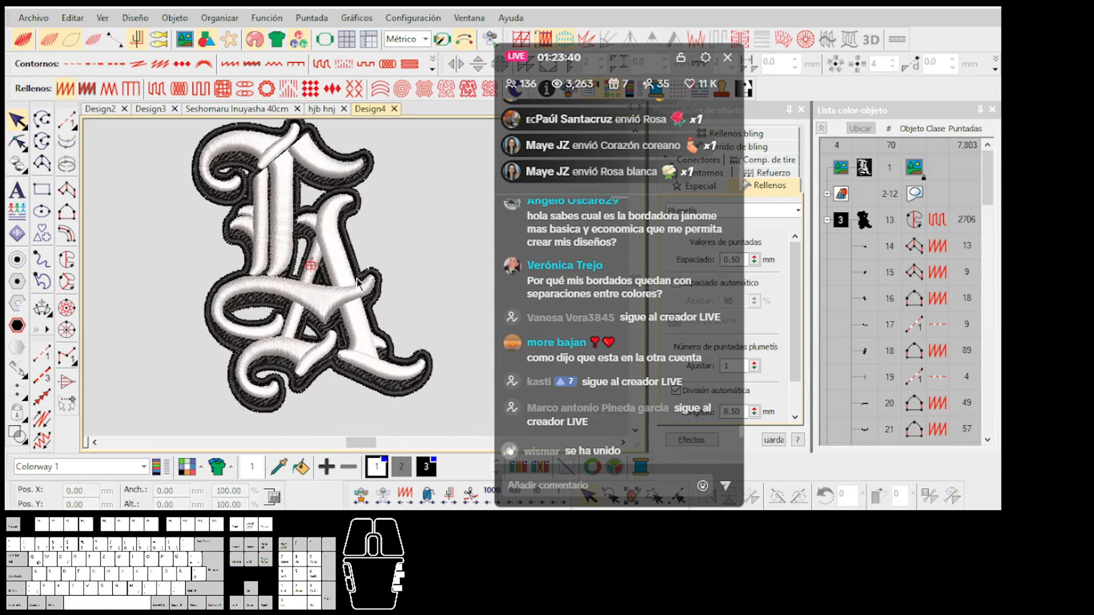
scroll(354, 281, "up", 2)
scroll(357, 282, "up", 1)
scroll(357, 283, "down", 4)
scroll(358, 283, "up", 3)
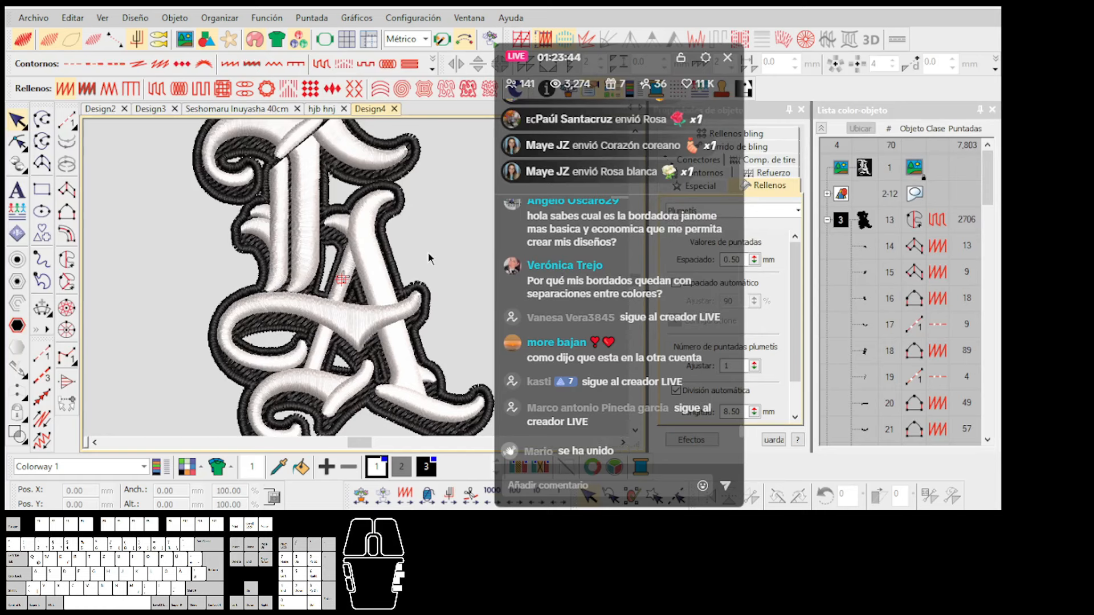
key("ctrl+z")
Select the gray border objects and change their thread color to red.
left_click(396, 261)
scroll(840, 181, "up", 6)
left_click(840, 246)
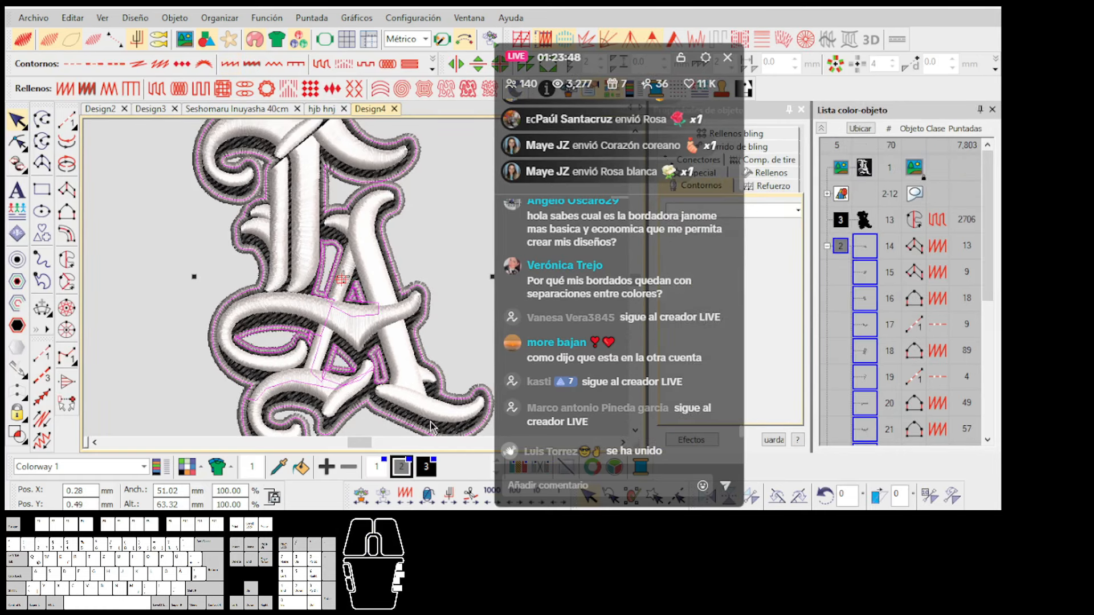
left_click(463, 232)
left_click(448, 272)
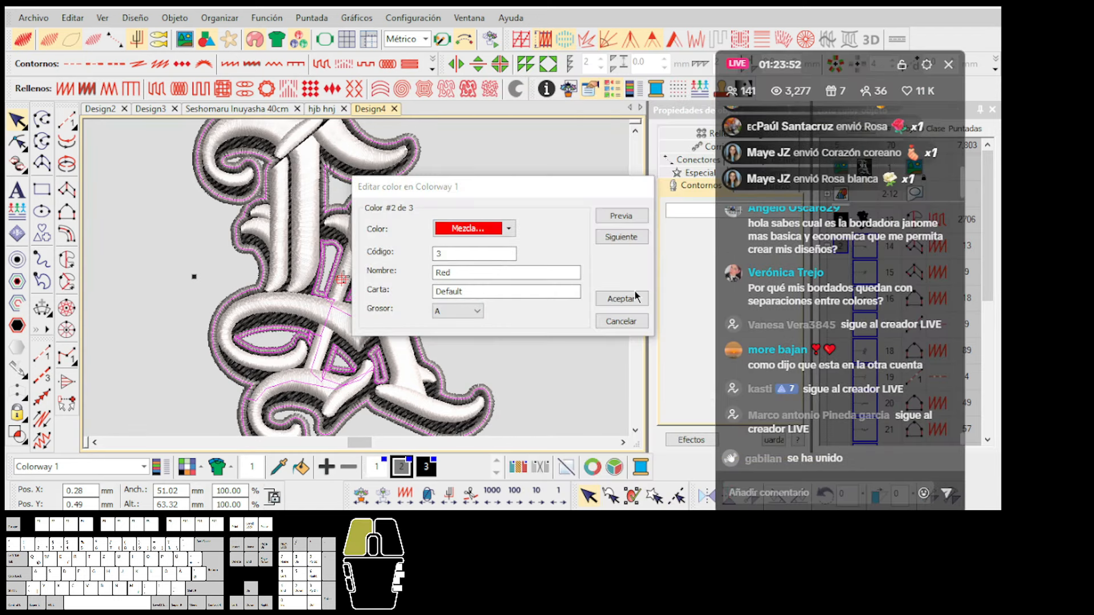
left_click(621, 298)
scroll(355, 282, "down", 3)
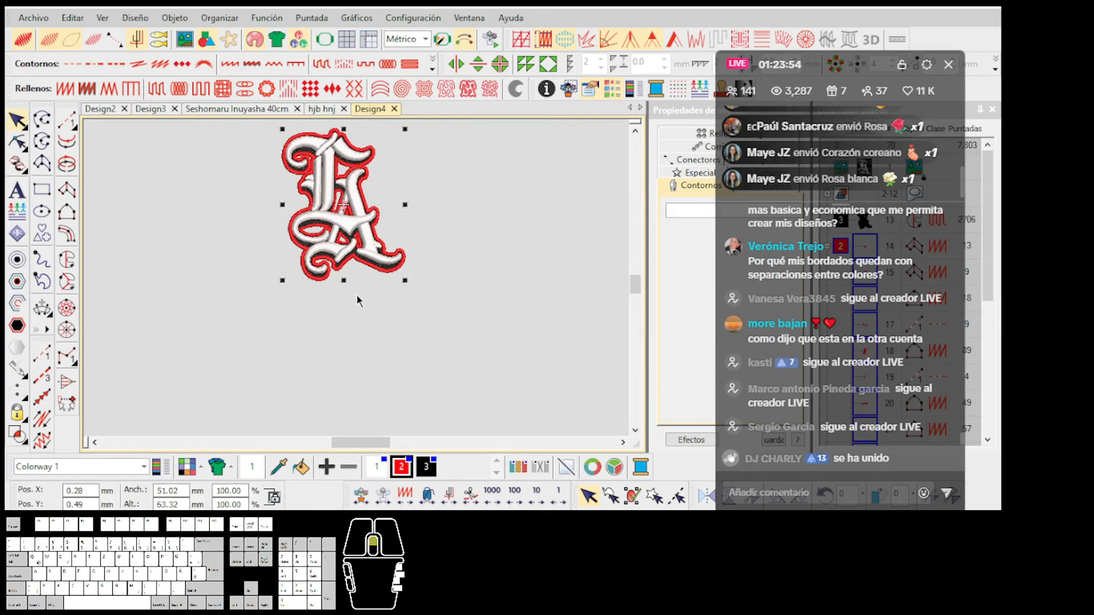
left_click(354, 349)
key("0")
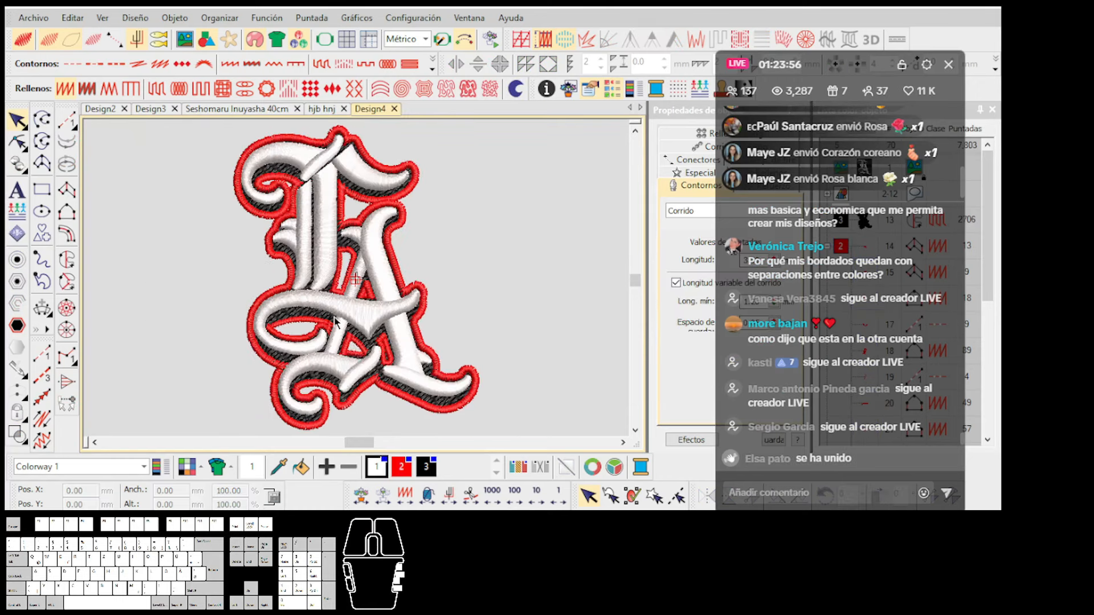
Shift the black fill sideways to inspect the layering, and undo the move.
scroll(335, 322, "up", 4)
left_click_drag(336, 274, 444, 278)
scroll(456, 275, "down", 4)
scroll(377, 279, "down", 2)
scroll(318, 286, "up", 1)
key("ctrl+z")
left_click(449, 300)
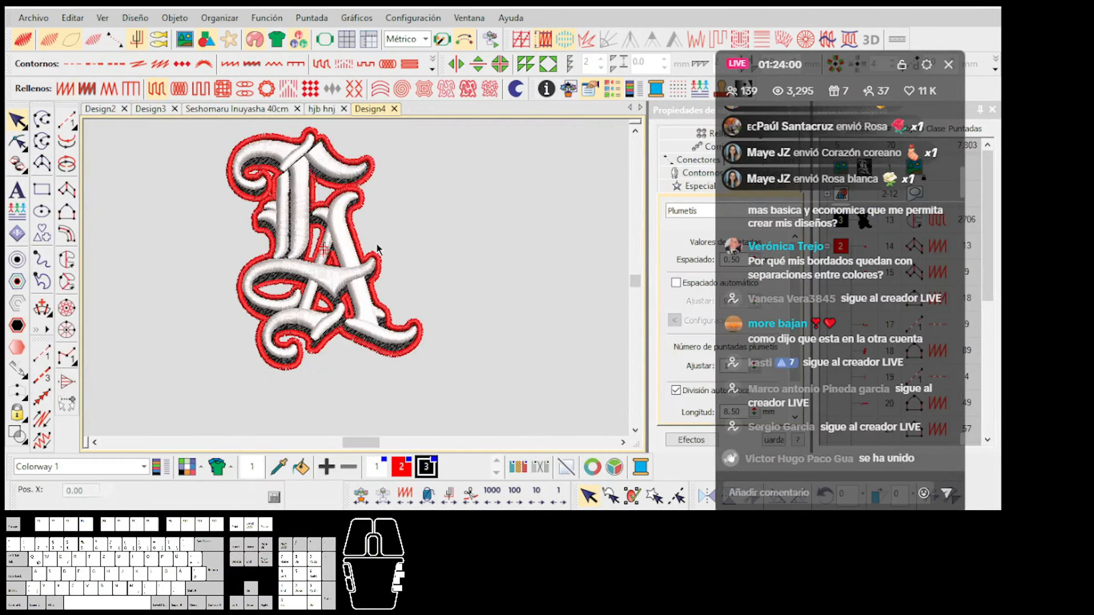
Examine the red border, black fill and white letters up close and as a whole design.
scroll(365, 276, "up", 5)
left_click(358, 282)
scroll(358, 282, "down", 3)
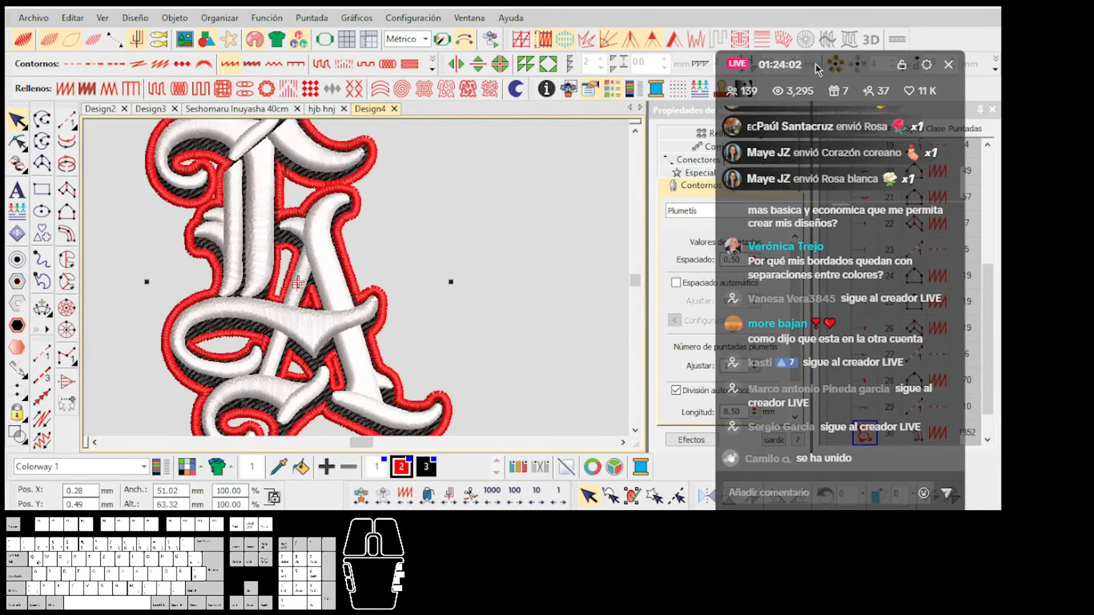
left_click_drag(817, 52, 817, 68)
left_click(482, 252)
scroll(368, 277, "down", 4)
scroll(358, 283, "up", 3)
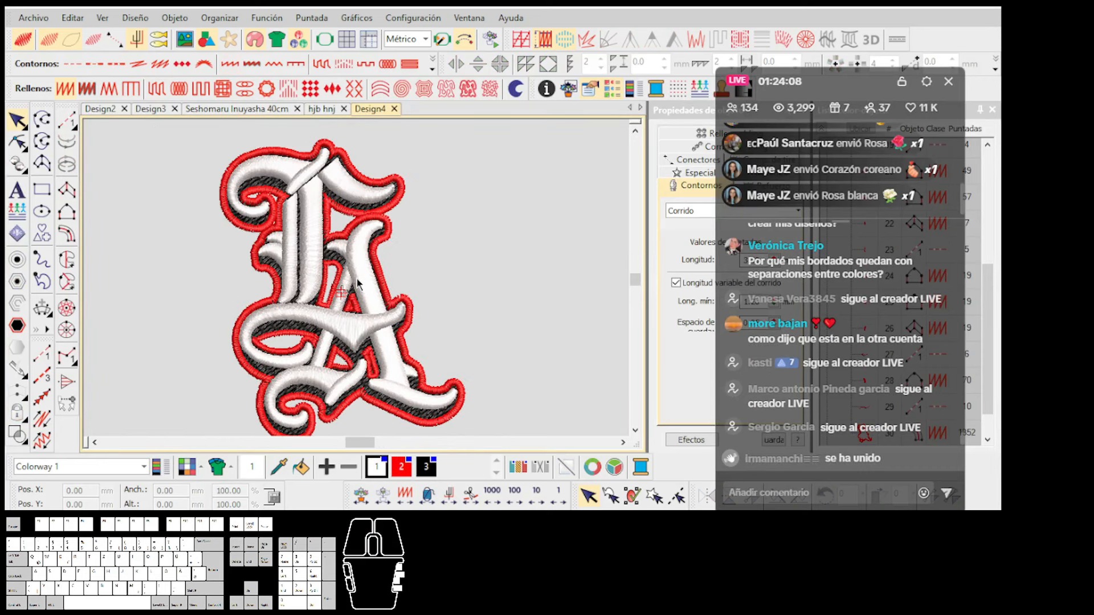
key("0")
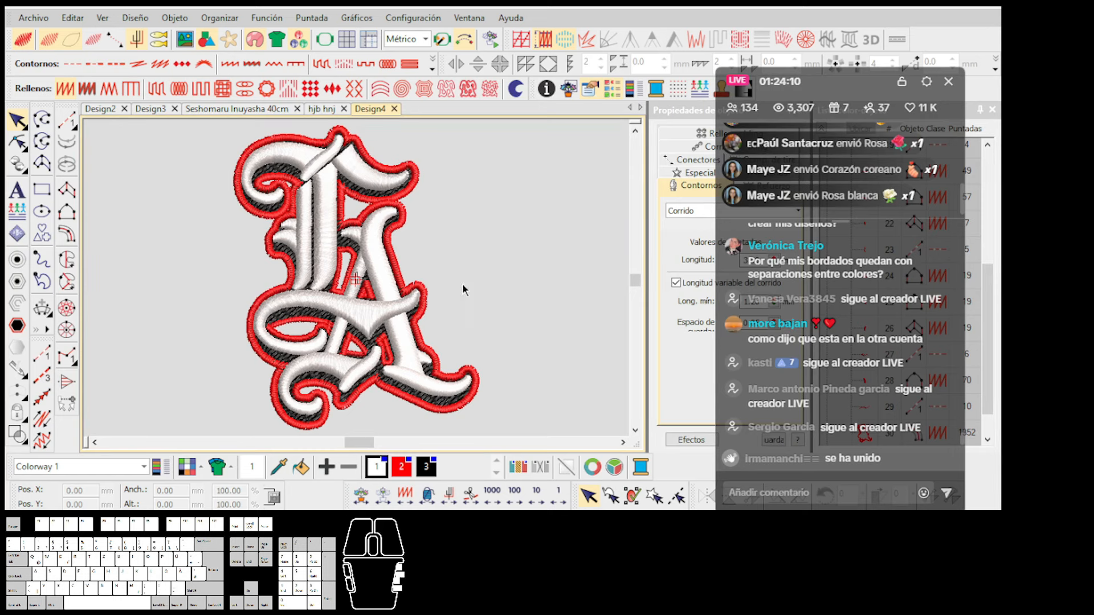
scroll(345, 197, "up", 5)
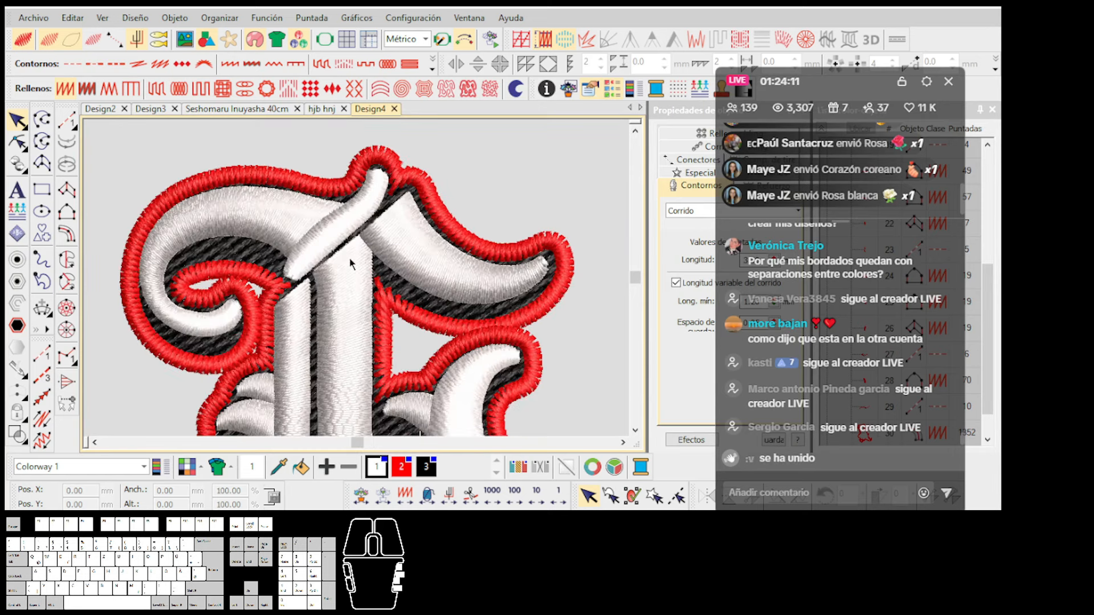
scroll(348, 284, "down", 4)
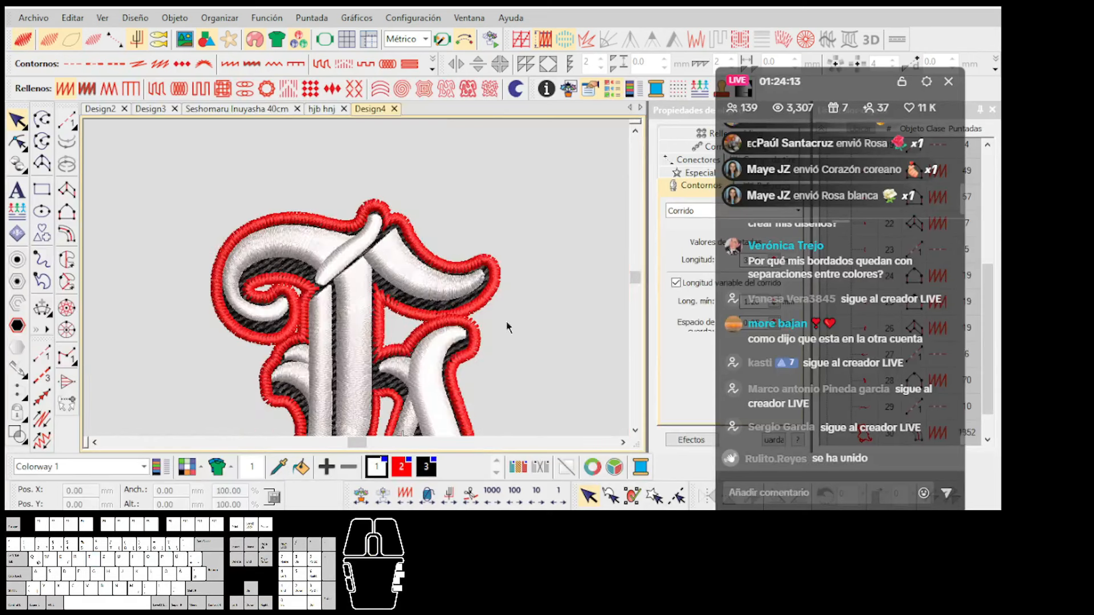
key("0")
left_click(546, 345)
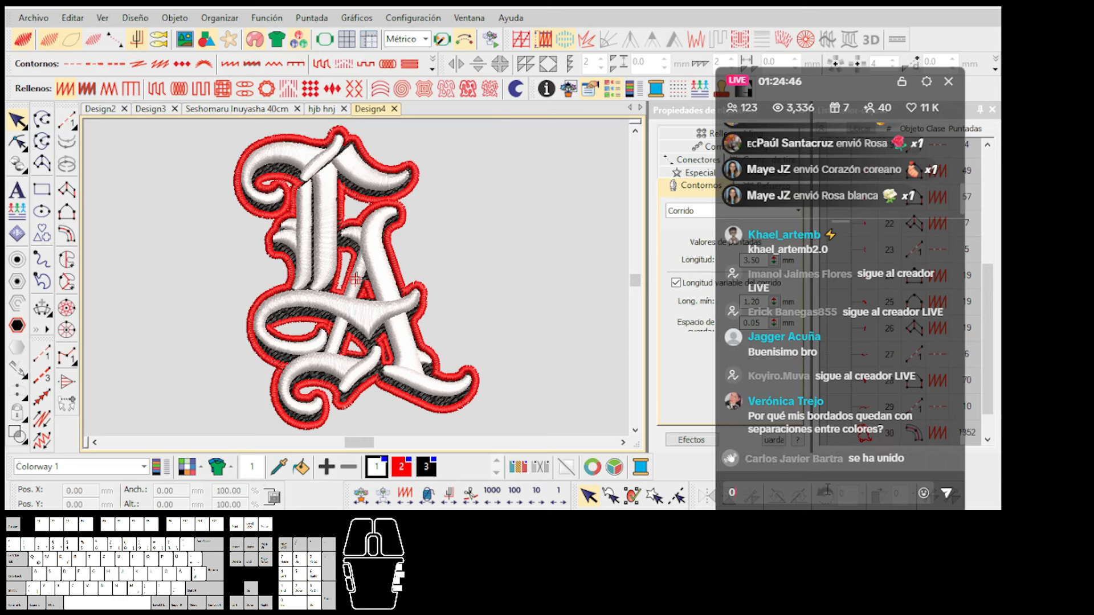
left_click(638, 364)
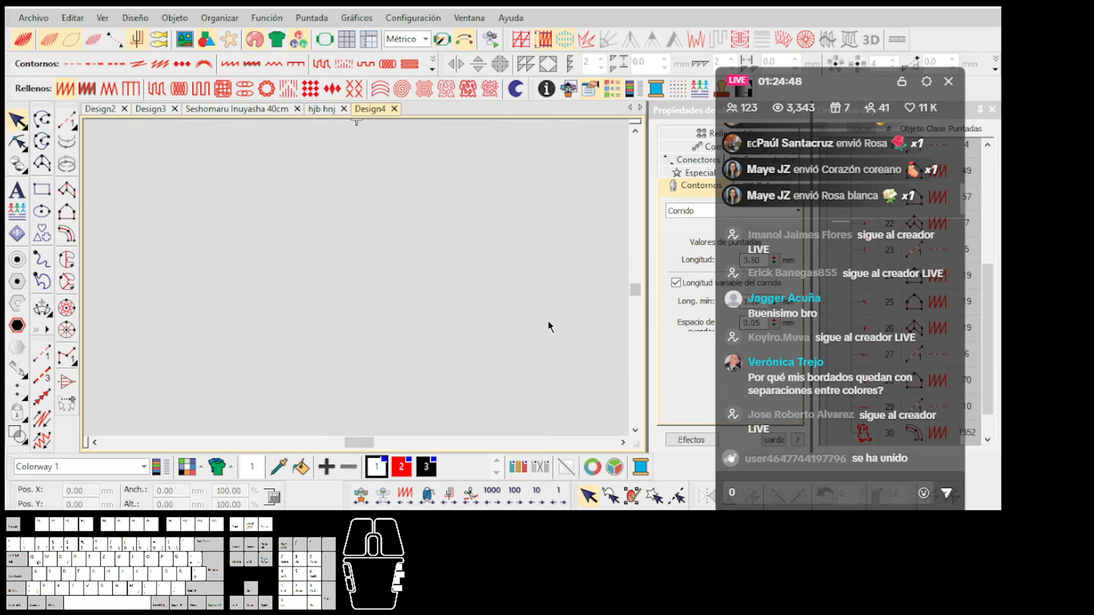
key("0")
scroll(391, 279, "down", 3)
left_click(370, 279)
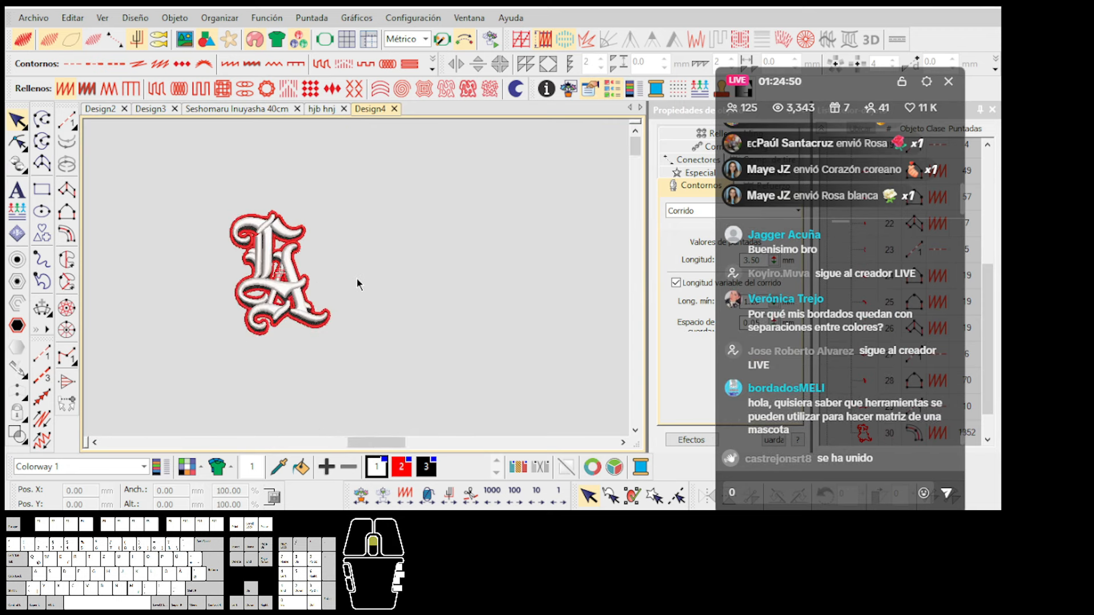
Select the black tatami fill behind the letters and open its underlay settings.
scroll(357, 278, "up", 3)
scroll(376, 285, "down", 1)
scroll(357, 279, "up", 2)
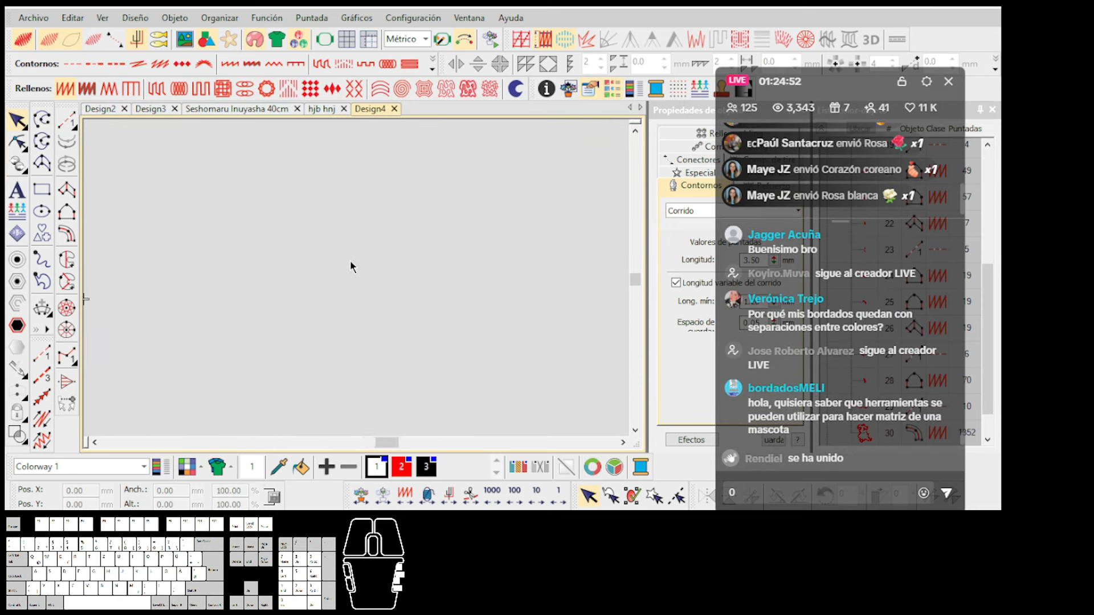
scroll(356, 278, "down", 2)
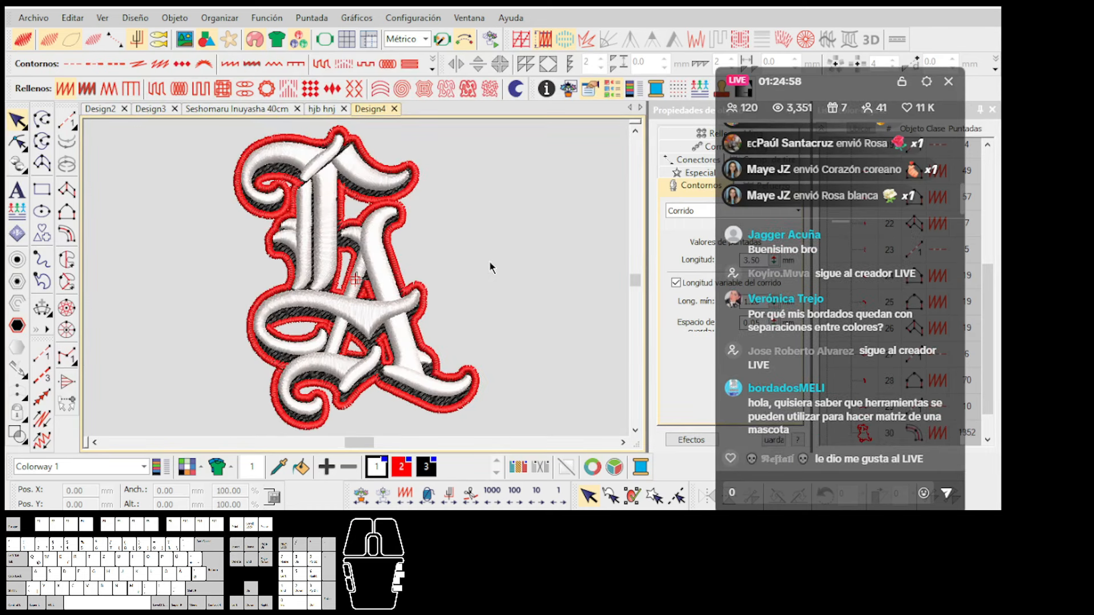
scroll(395, 266, "up", 3)
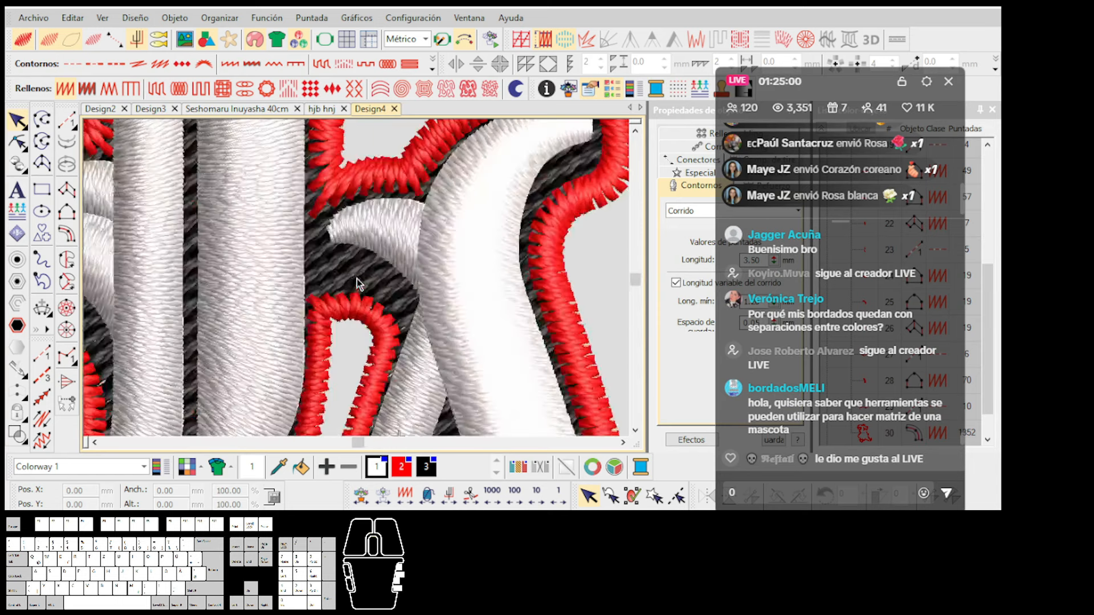
left_click(361, 288)
scroll(361, 288, "down", 3)
scroll(361, 286, "down", 3)
scroll(361, 282, "up", 2)
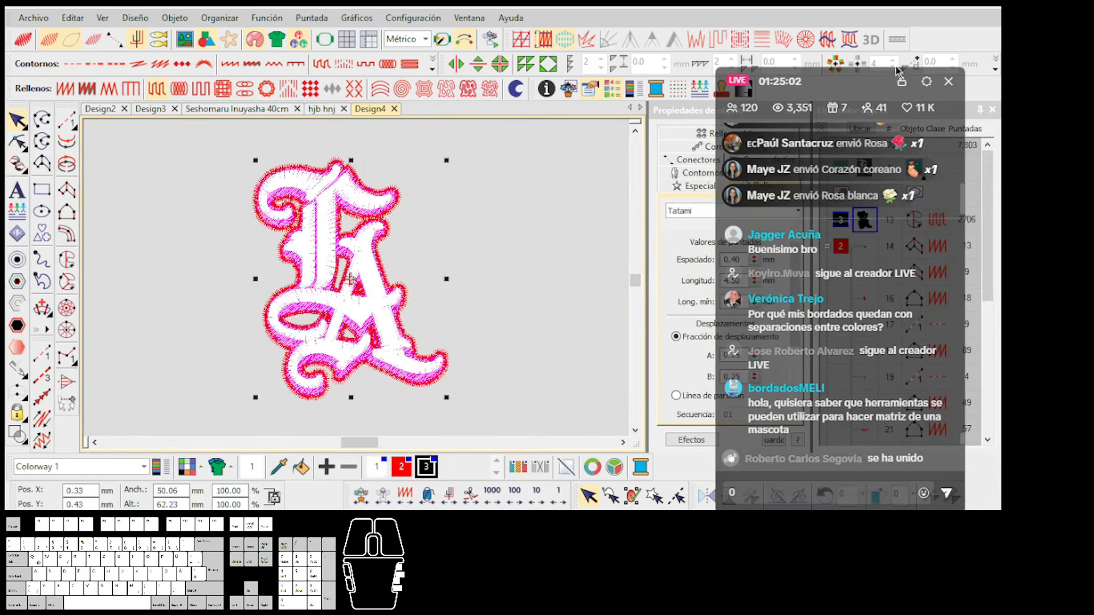
left_click_drag(851, 83, 947, 101)
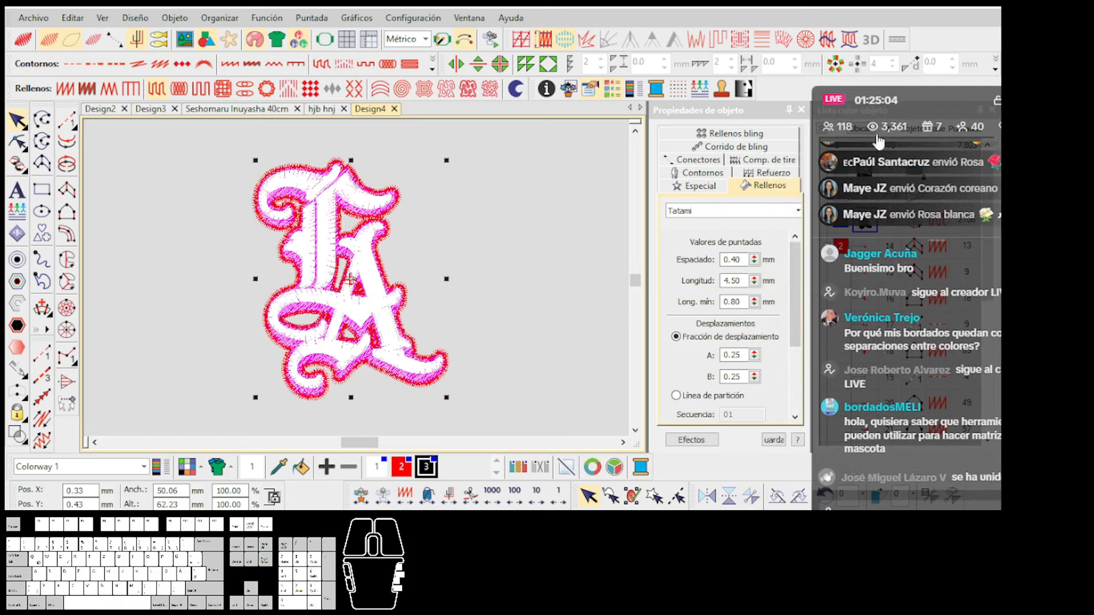
left_click(772, 173)
left_click(501, 285)
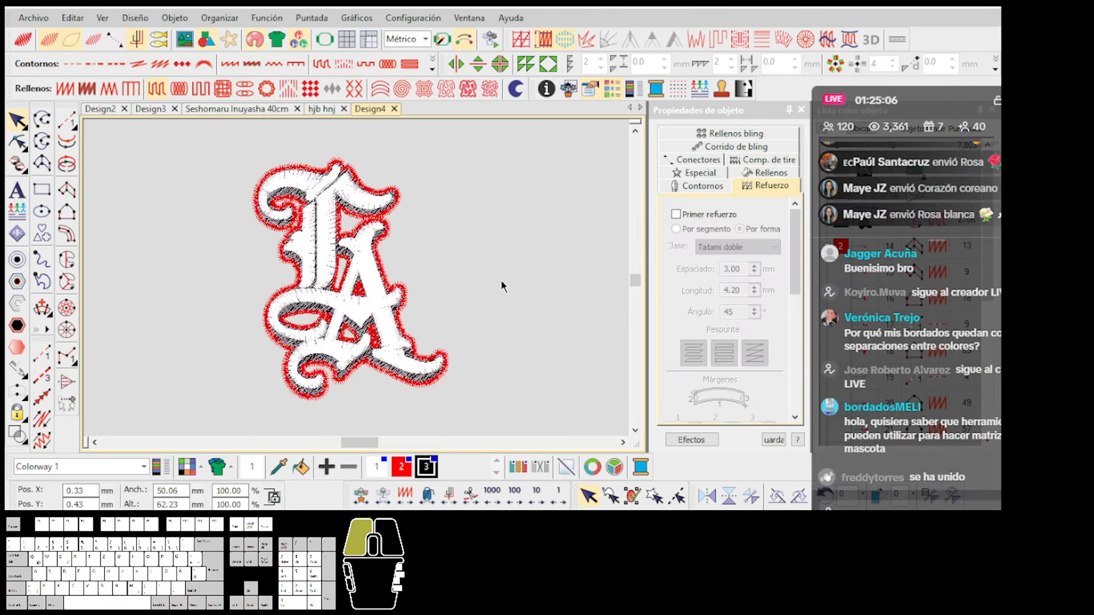
Move the black fill sideways off the letters to check its stitching, and undo the move.
scroll(362, 291, "up", 6)
scroll(365, 342, "down", 2)
left_click(362, 289)
scroll(362, 289, "down", 3)
scroll(358, 283, "up", 3)
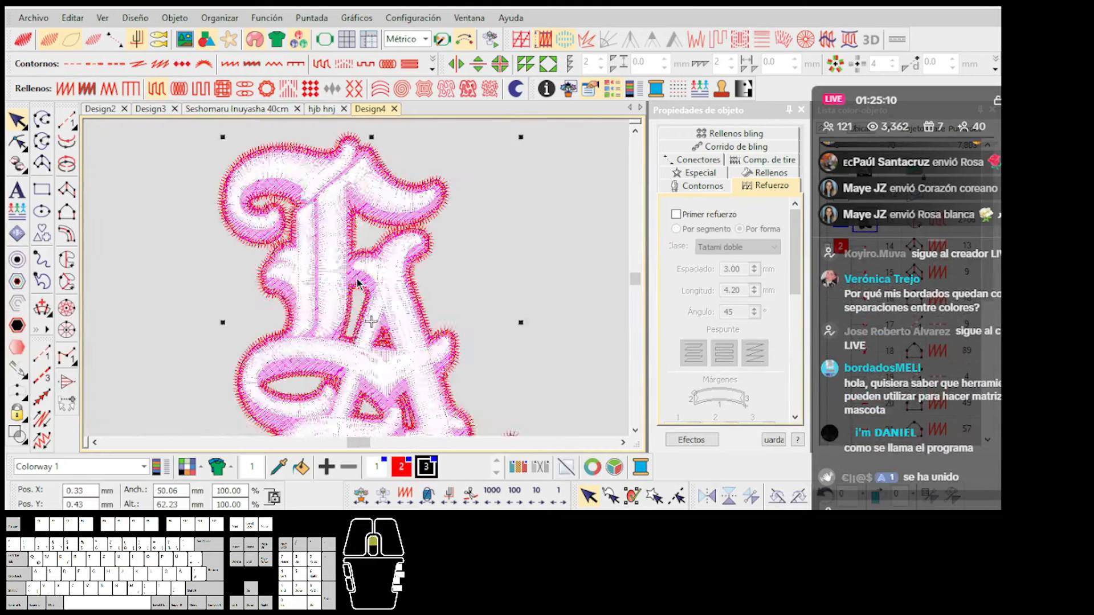
scroll(358, 283, "up", 1)
left_click_drag(358, 283, 552, 277)
scroll(359, 284, "down", 3)
key("t")
key("t")
scroll(548, 279, "up", 1)
key("ctrl+z")
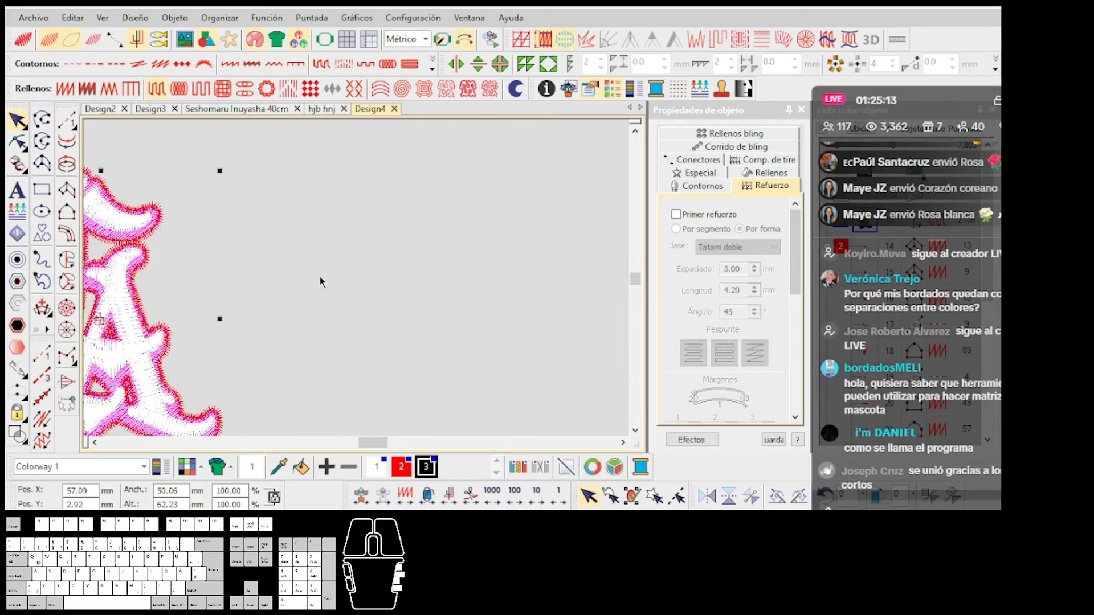
Enable the first underlay on the black fill and set its type to Tatami.
scroll(320, 282, "down", 2)
scroll(353, 285, "up", 4)
scroll(358, 284, "down", 2)
scroll(358, 282, "up", 2)
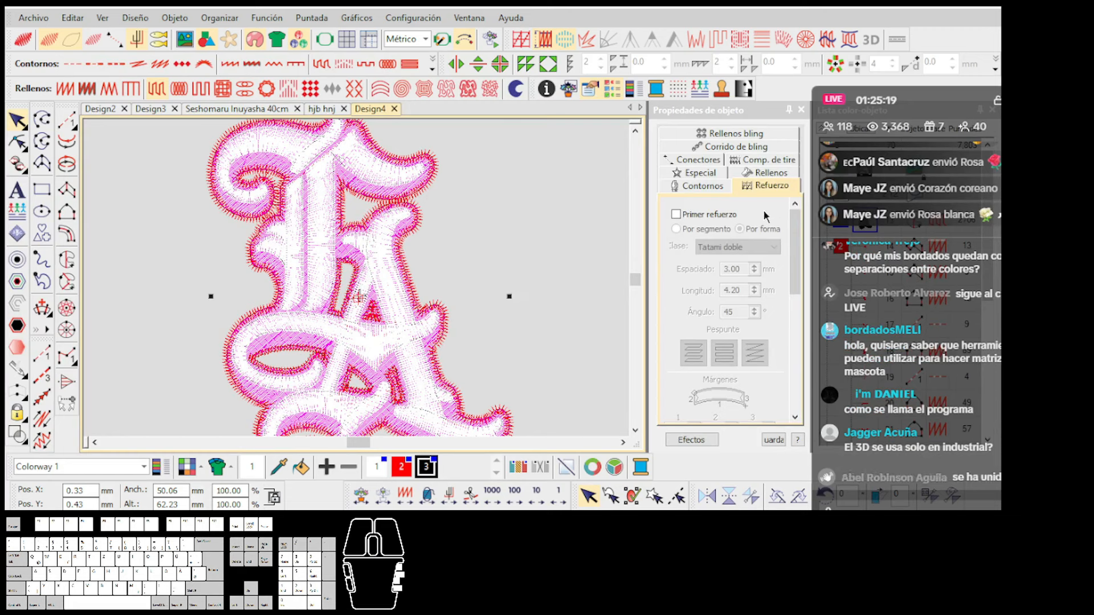
left_click(729, 221)
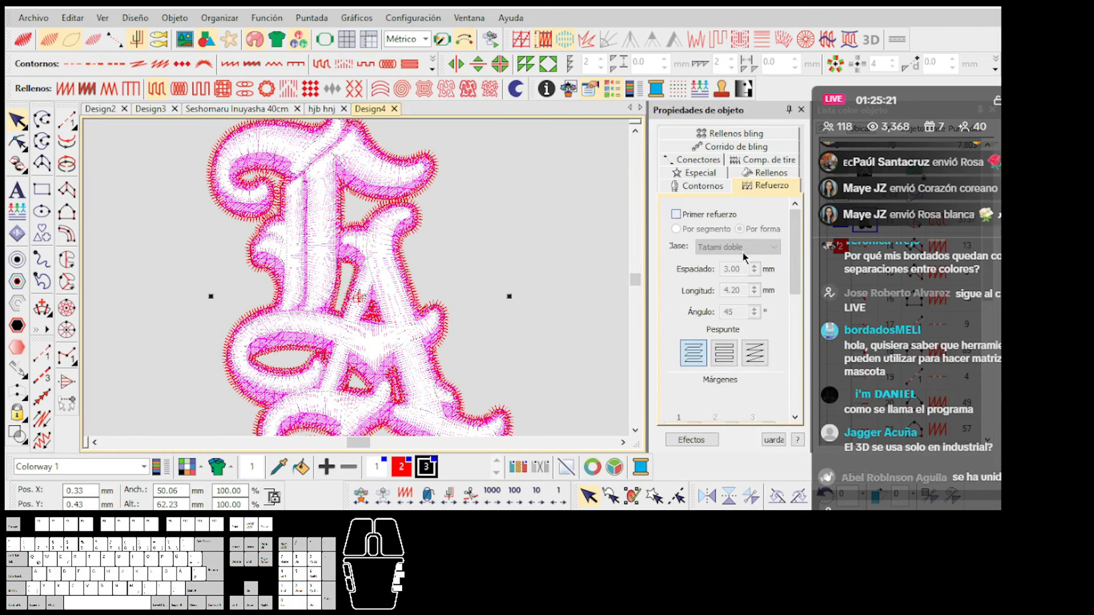
left_click(741, 247)
left_click(735, 277)
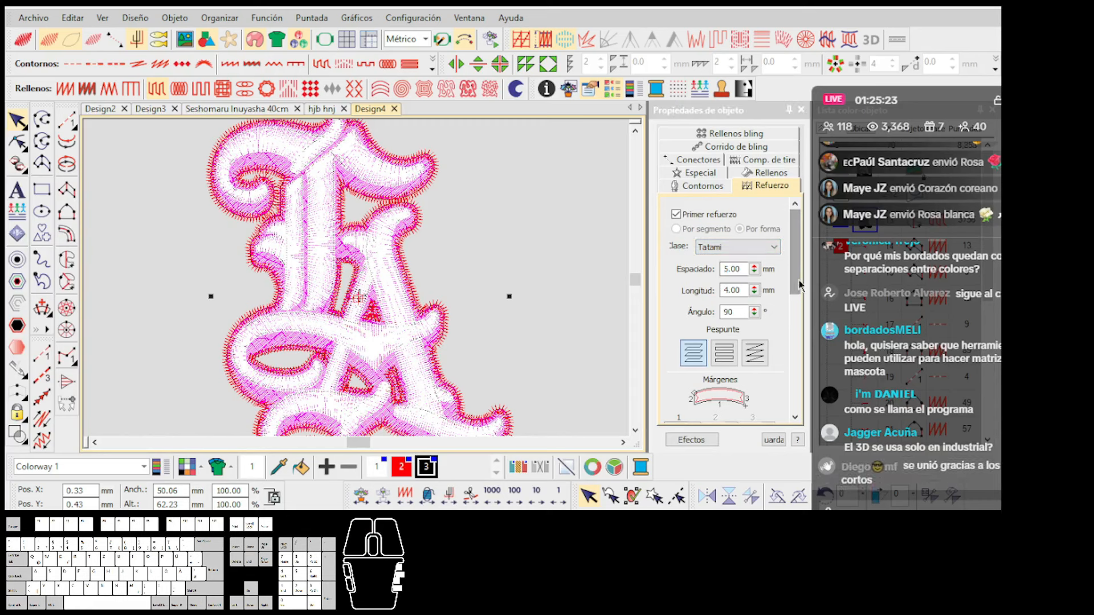
Add a second underlay to the black fill with the edge run type (Corrido de orilla), and deselect the fill.
scroll(730, 262, "down", 3)
left_click(721, 234)
left_click(738, 265)
left_click(737, 285)
left_click(567, 281)
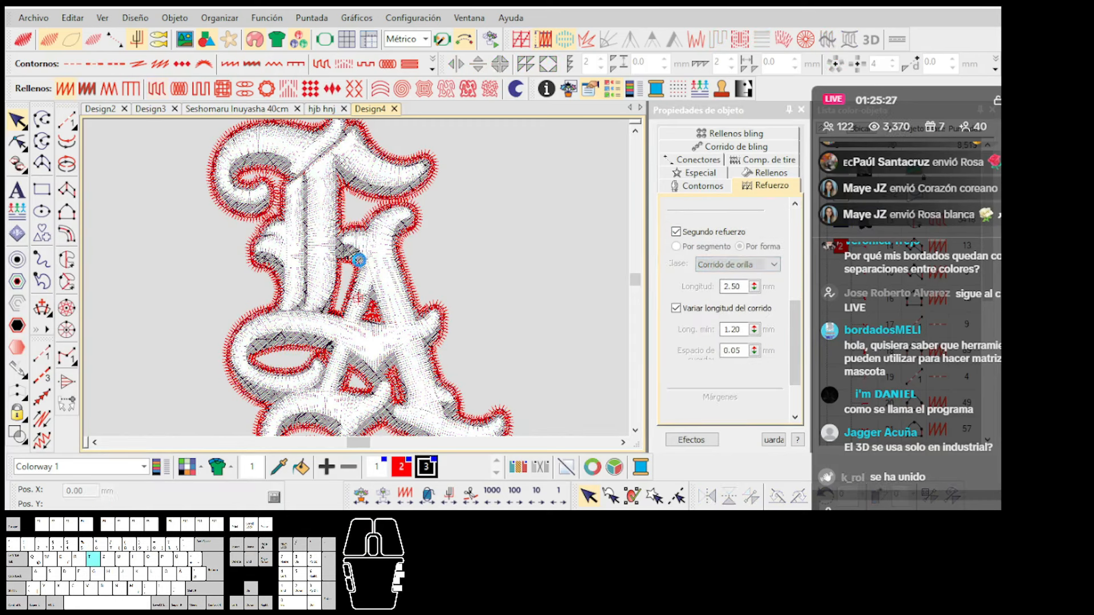
Pull the reinforced black fill aside in the realistic stitch view to inspect it, and undo the move.
scroll(356, 274, "up", 4)
key("t")
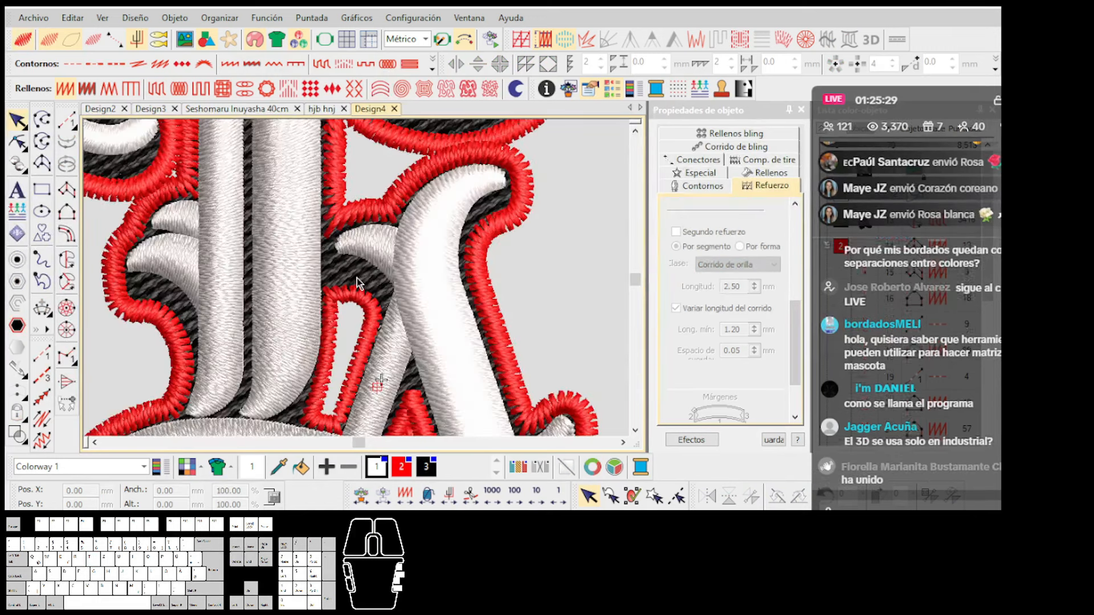
left_click(359, 281)
scroll(356, 276, "down", 4)
key("ctrl+z")
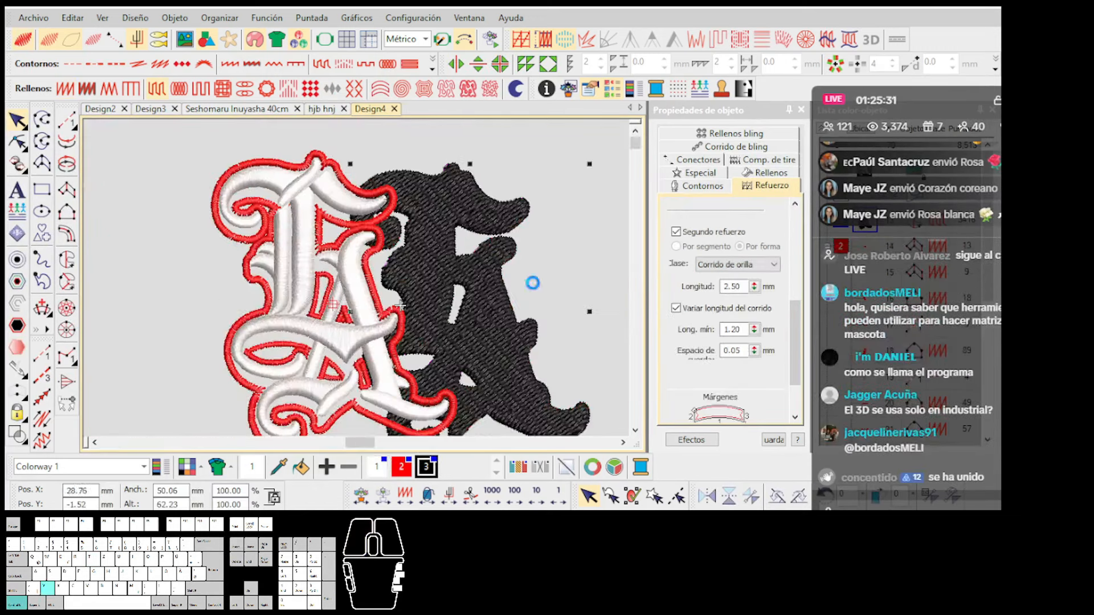
left_click(405, 294)
left_click(376, 284)
left_click(541, 286)
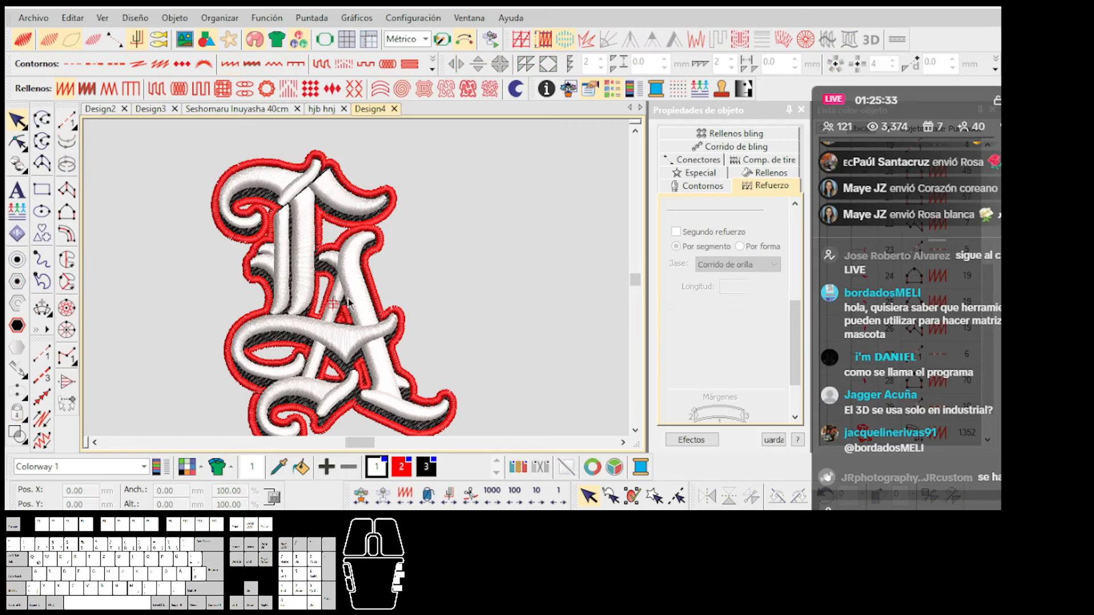
Turn off the realistic view and travel through the stitching sequence from the start to review the black fill's underlay.
scroll(372, 269, "up", 2)
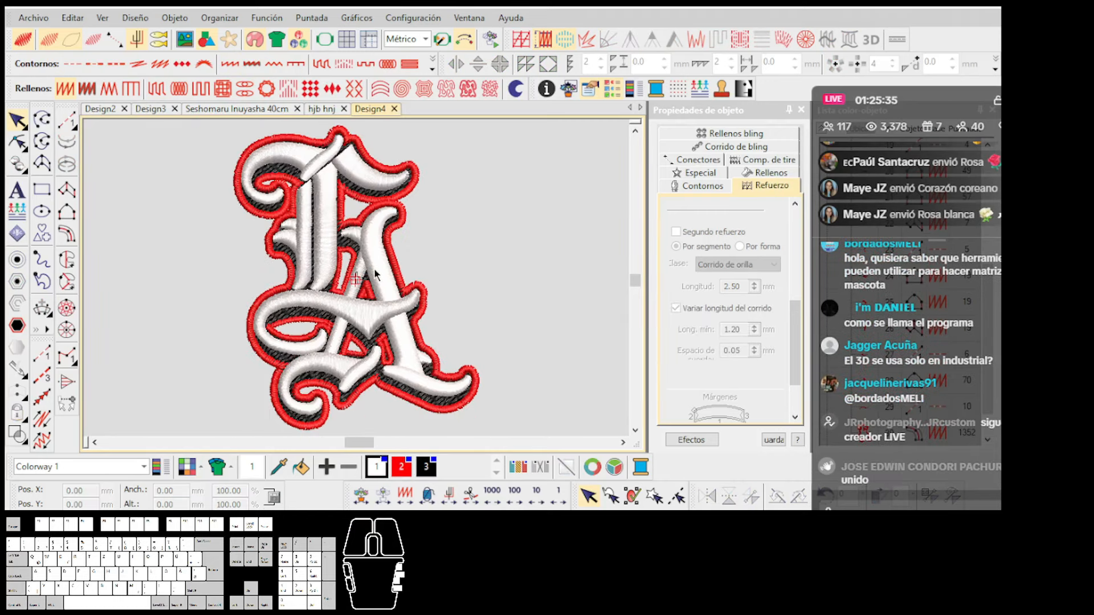
key("t")
key("0")
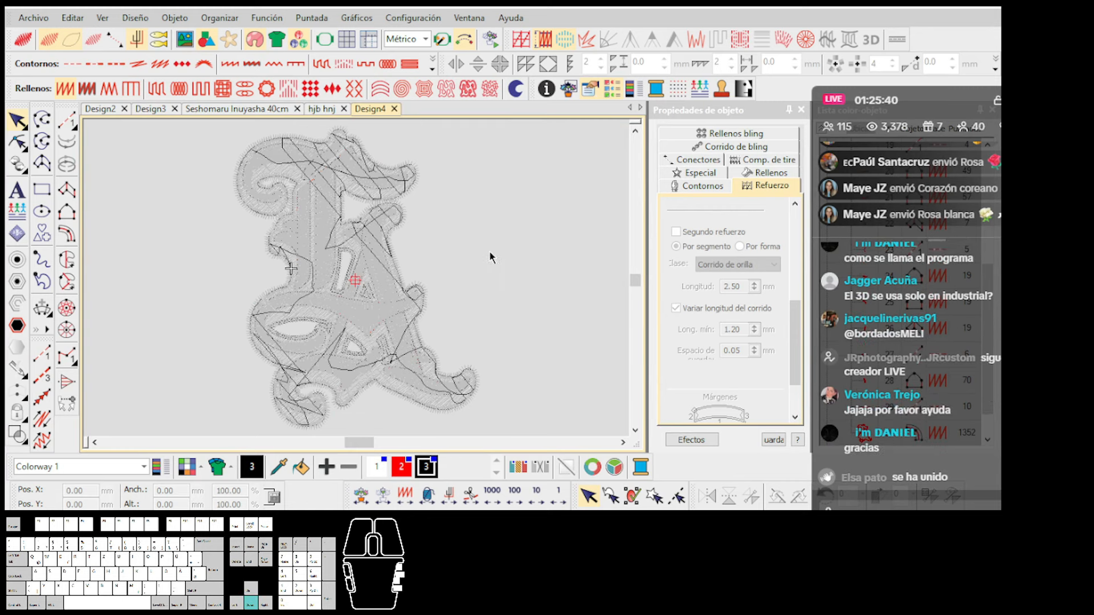
key("Down")
key("Down")
key("Down")
key("Down")
key("Down")
key("Down")
key("Down")
key("Down")
key("Down")
key("Down")
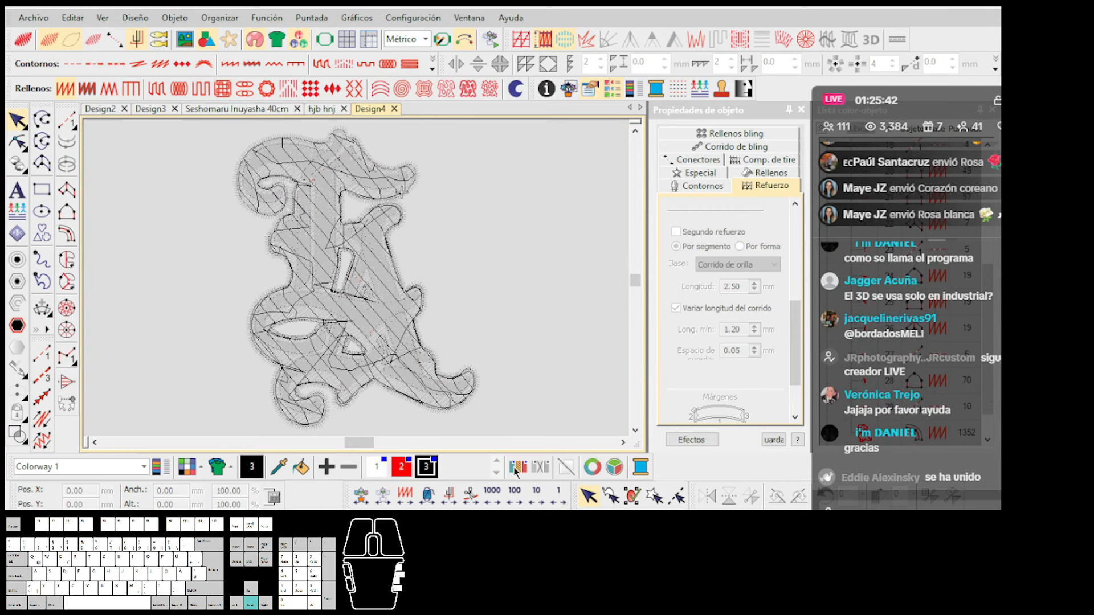
Advance the stitch-out 100 stitches at a time through the black tatami fill and the red border.
right_click(514, 498)
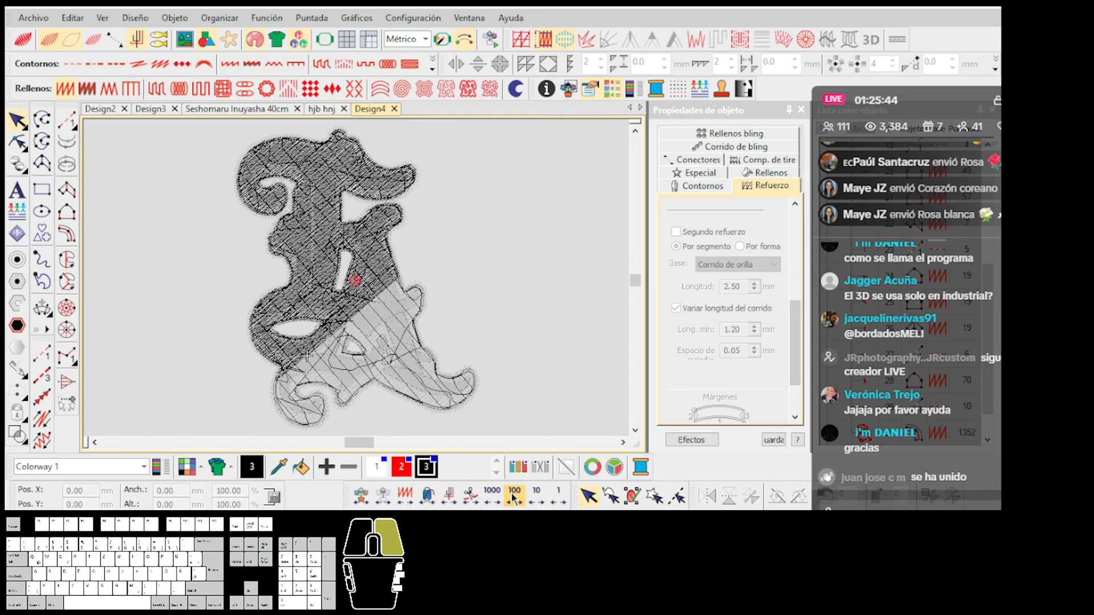
right_click(514, 498)
right_click(514, 498)
right_click(514, 498)
right_click(514, 498)
right_click(514, 498)
right_click(514, 498)
right_click(514, 498)
right_click(515, 498)
right_click(514, 498)
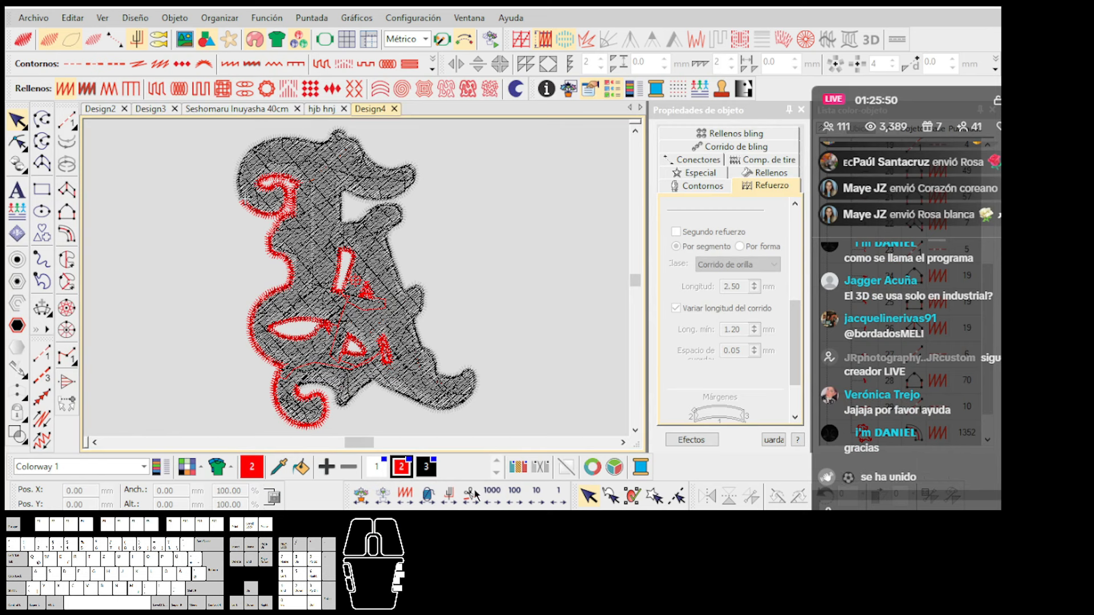
right_click(514, 499)
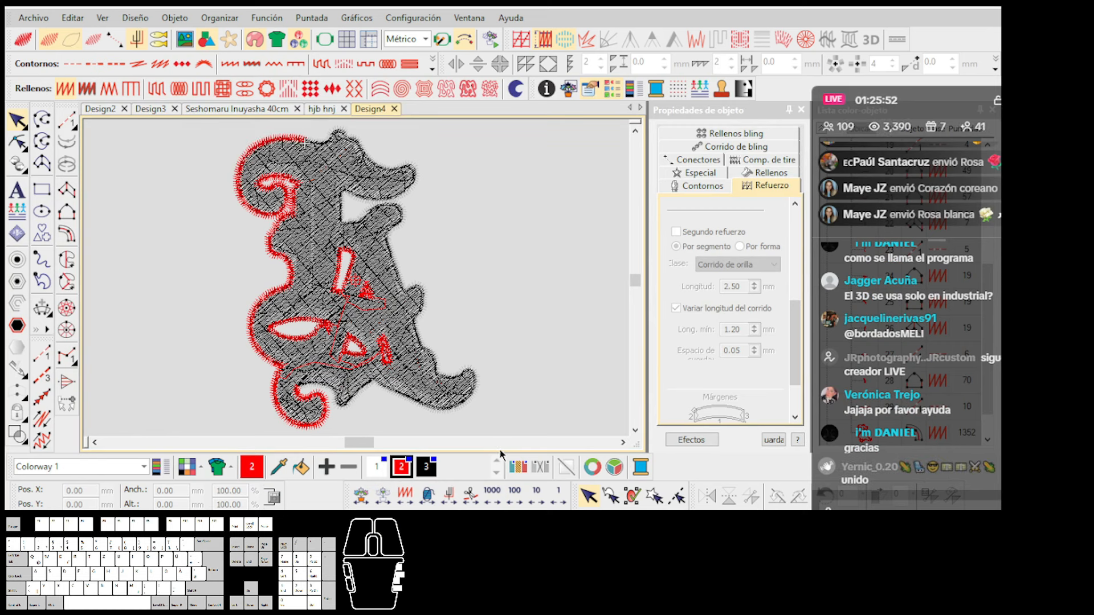
right_click(519, 498)
right_click(518, 498)
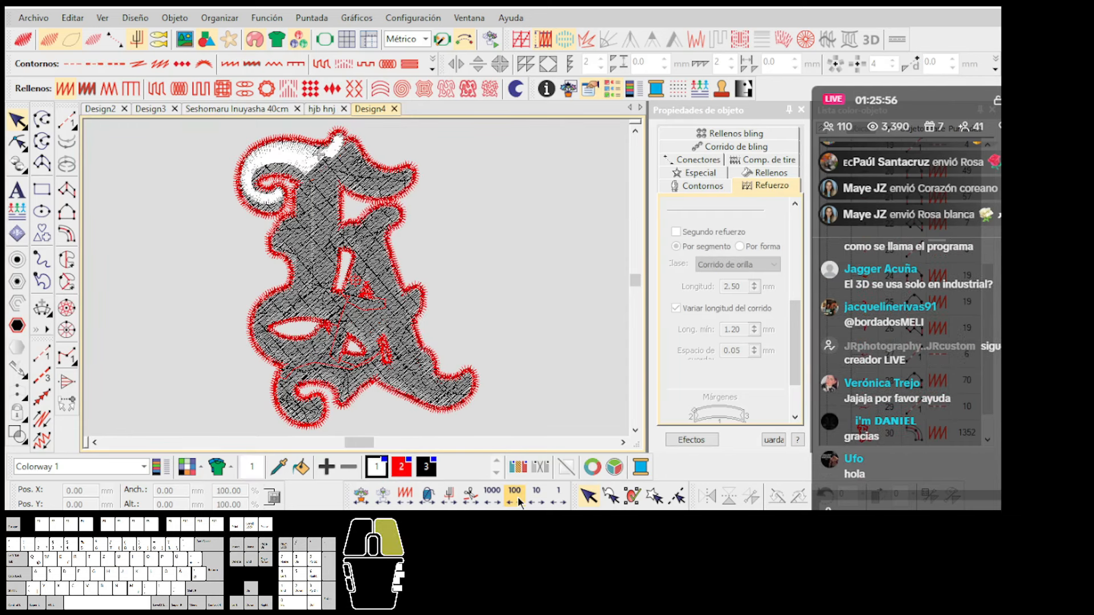
Continue the stitch-out 100 stitches at a time through the white satin letters, and restore the realistic view.
right_click(518, 498)
right_click(518, 498)
right_click(518, 498)
right_click(518, 498)
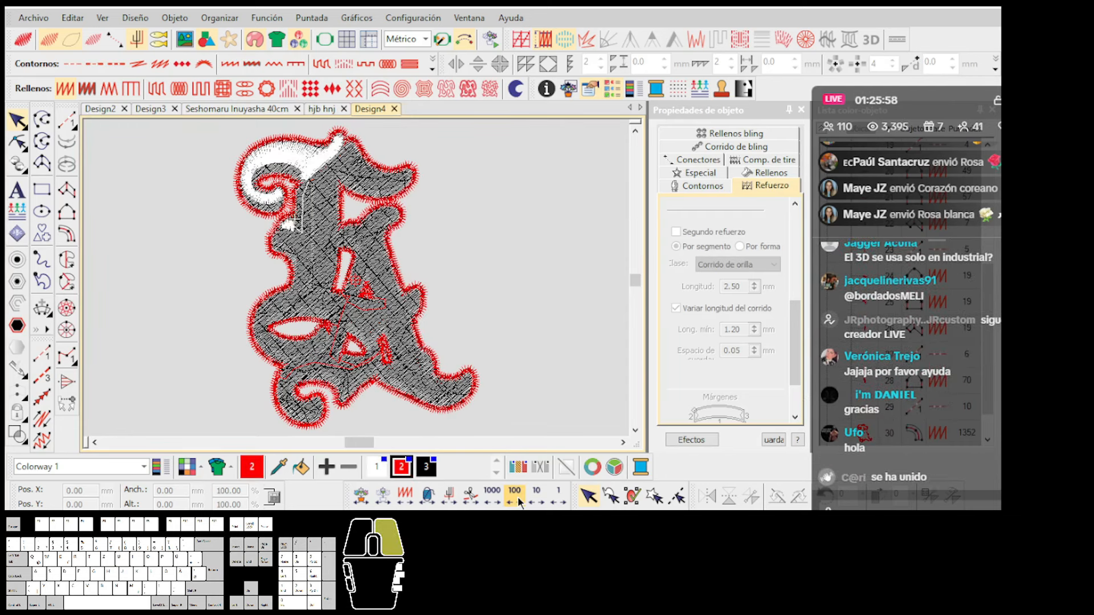
right_click(518, 498)
right_click(518, 498)
right_click(518, 498)
right_click(519, 499)
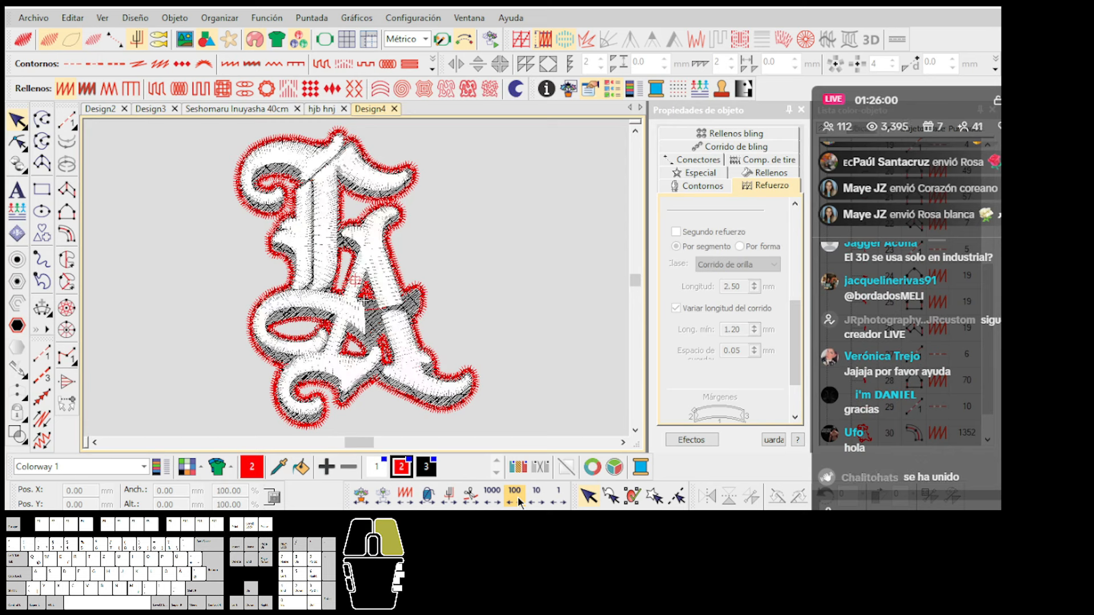
right_click(518, 499)
right_click(518, 498)
key("t")
Select the whole design and set its height to 65 mm, keeping the proportions.
left_click(569, 417)
scroll(470, 347, "down", 2)
left_click(313, 243)
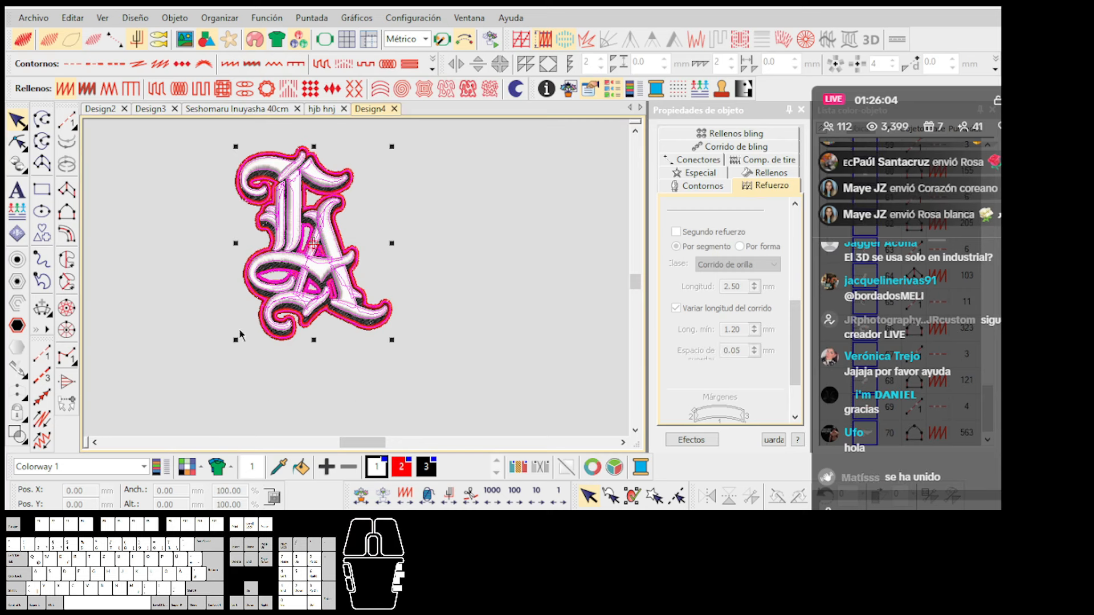
type("65")
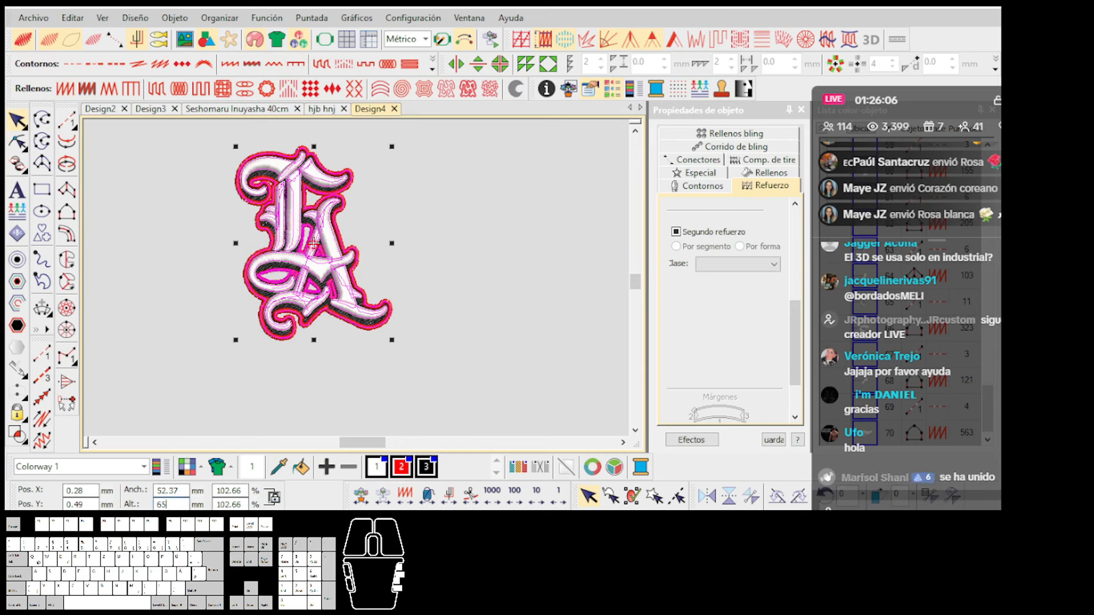
key("Return")
key("0")
key("g")
key("Escape")
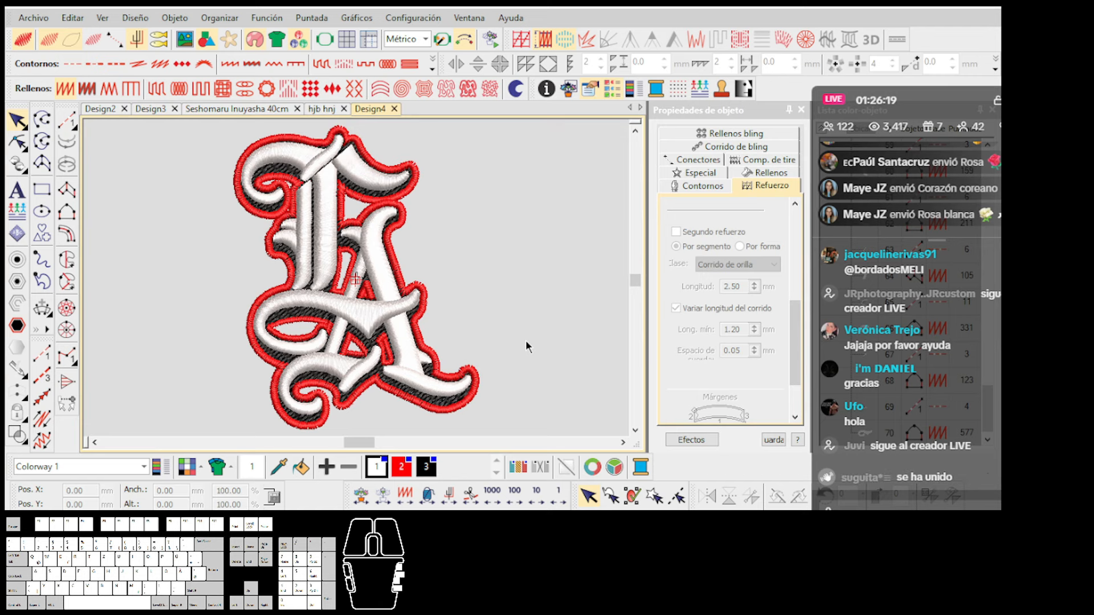
left_click(525, 341)
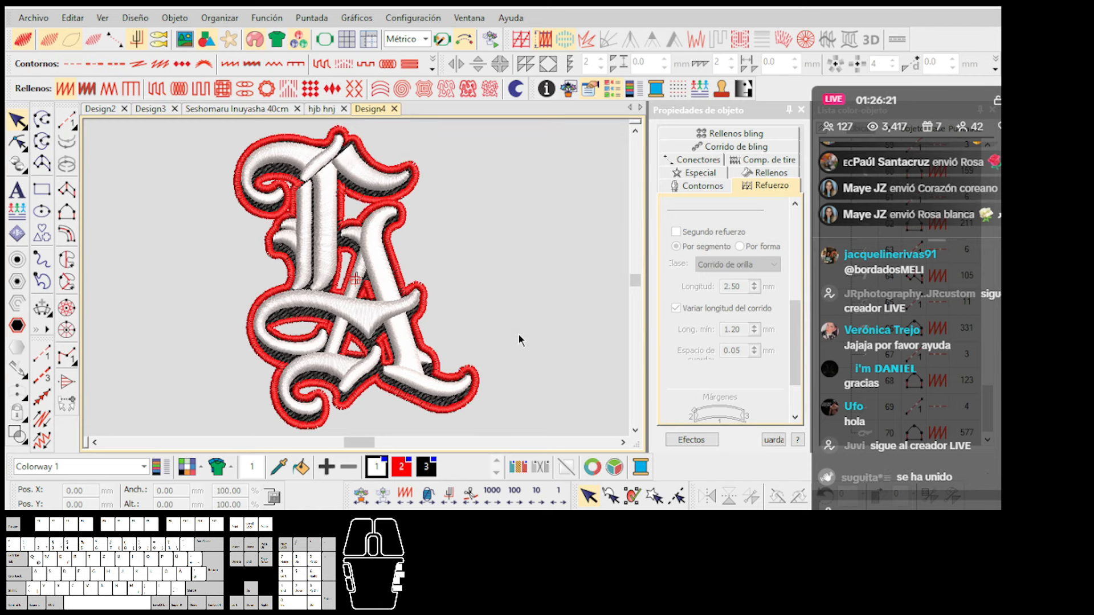